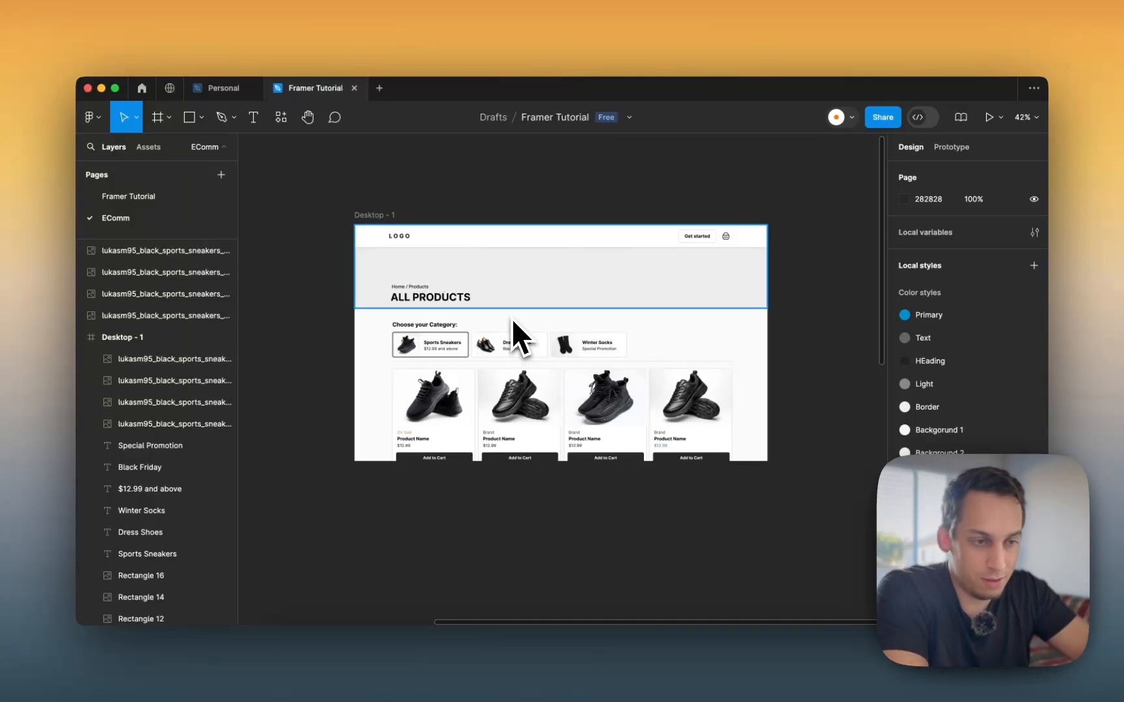
{"action": "scroll", "coordinate": [512, 314], "scroll_direction": "up", "scroll_amount": 3}
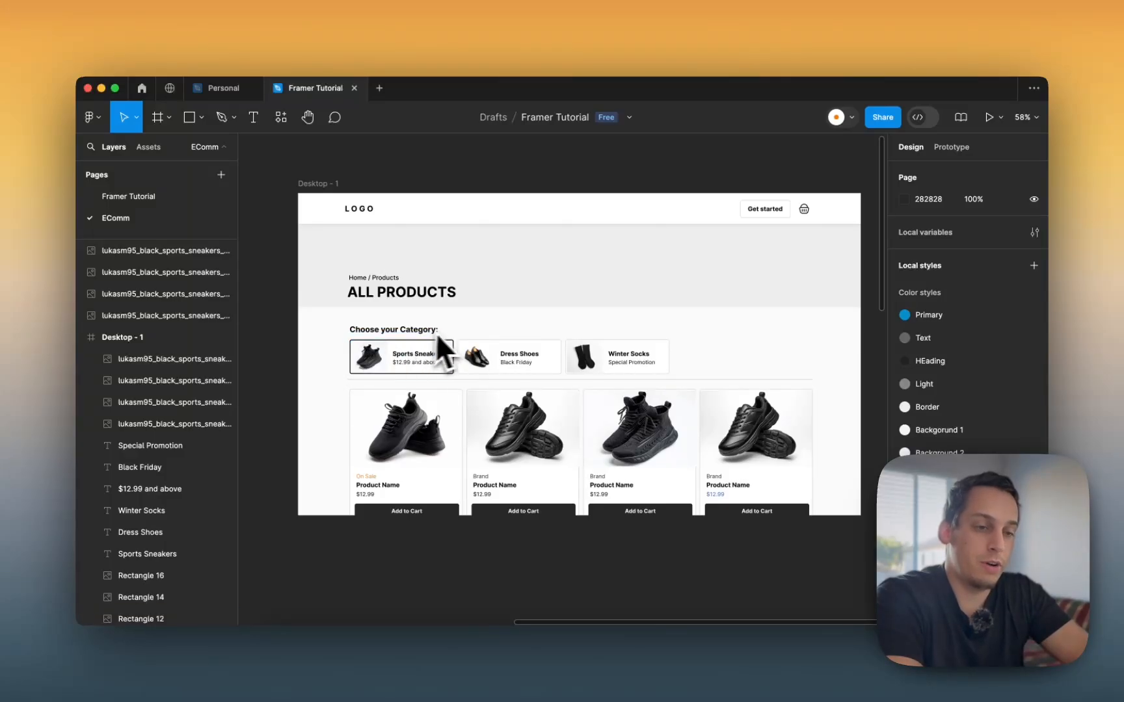
{"action": "scroll", "coordinate": [455, 364], "scroll_direction": "up", "scroll_amount": 1}
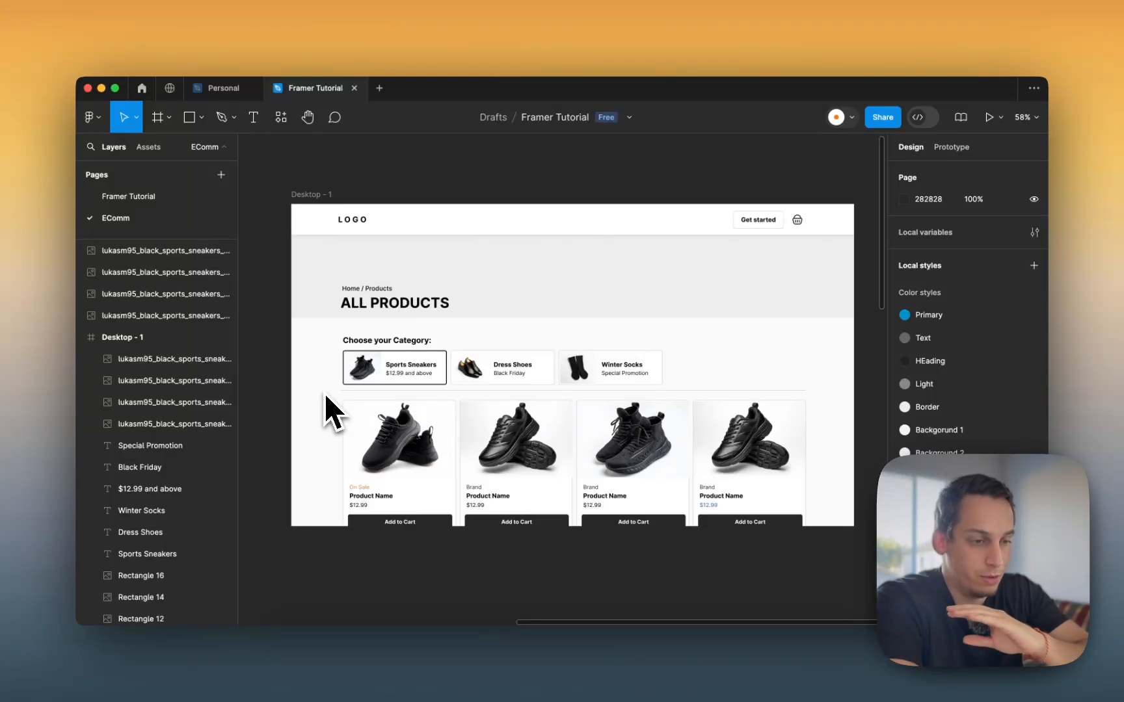
{"action": "left_click_drag", "start_coordinate": [323, 392], "coordinate": [817, 444]}
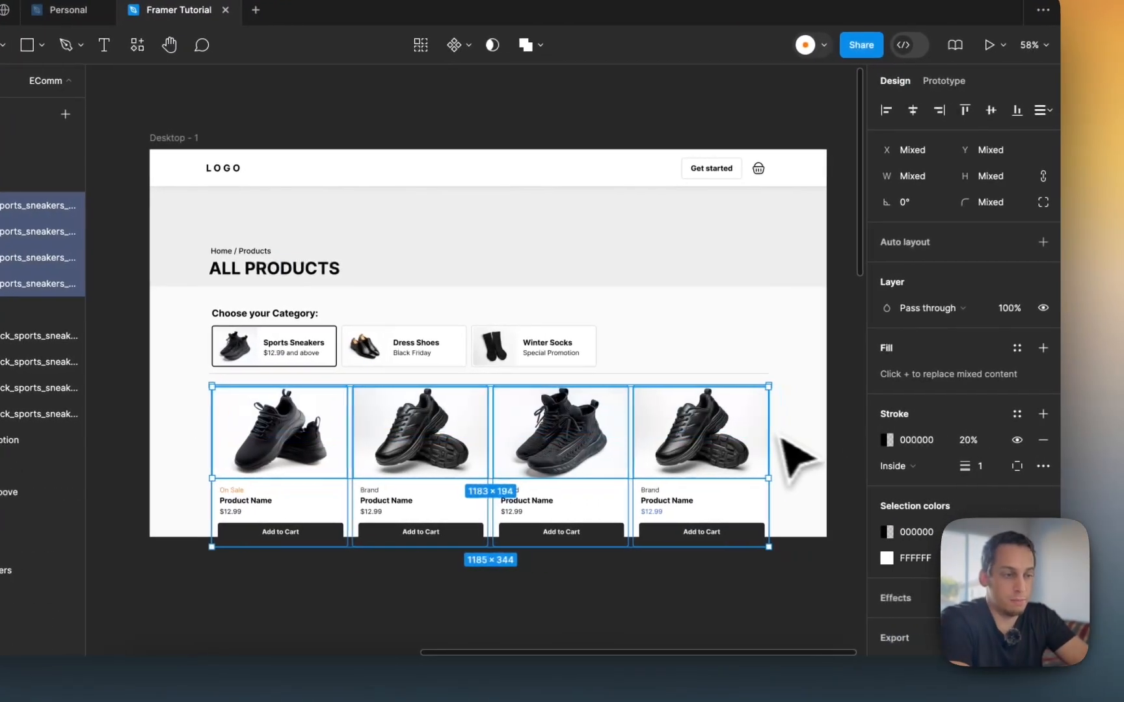
{"action": "left_click", "coordinate": [800, 393]}
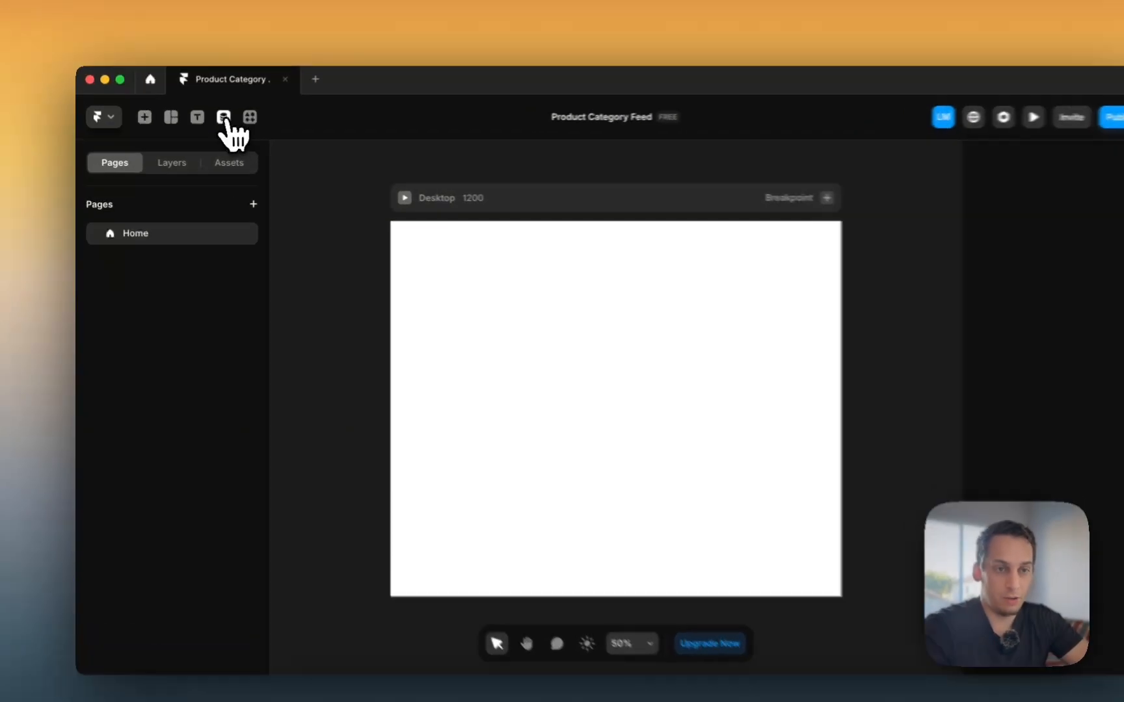
Step: Add the sample blog collections to the project's CMS and open the Categories collection
{"action": "left_click", "coordinate": [209, 122]}
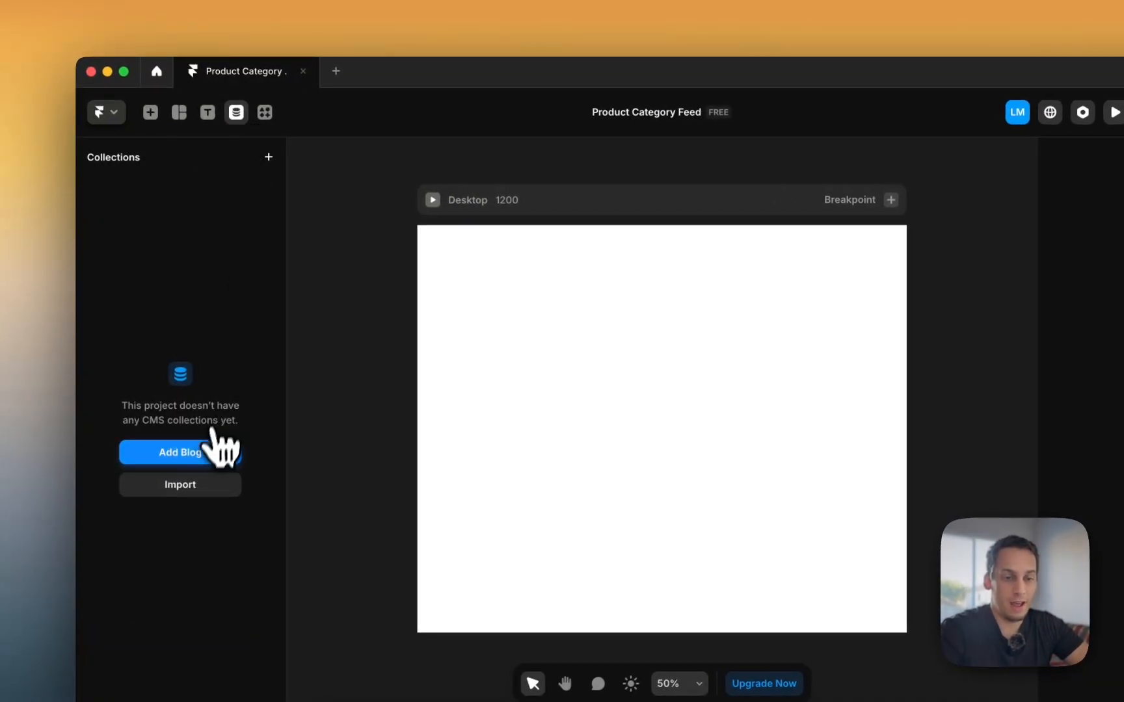
{"action": "left_click", "coordinate": [214, 451]}
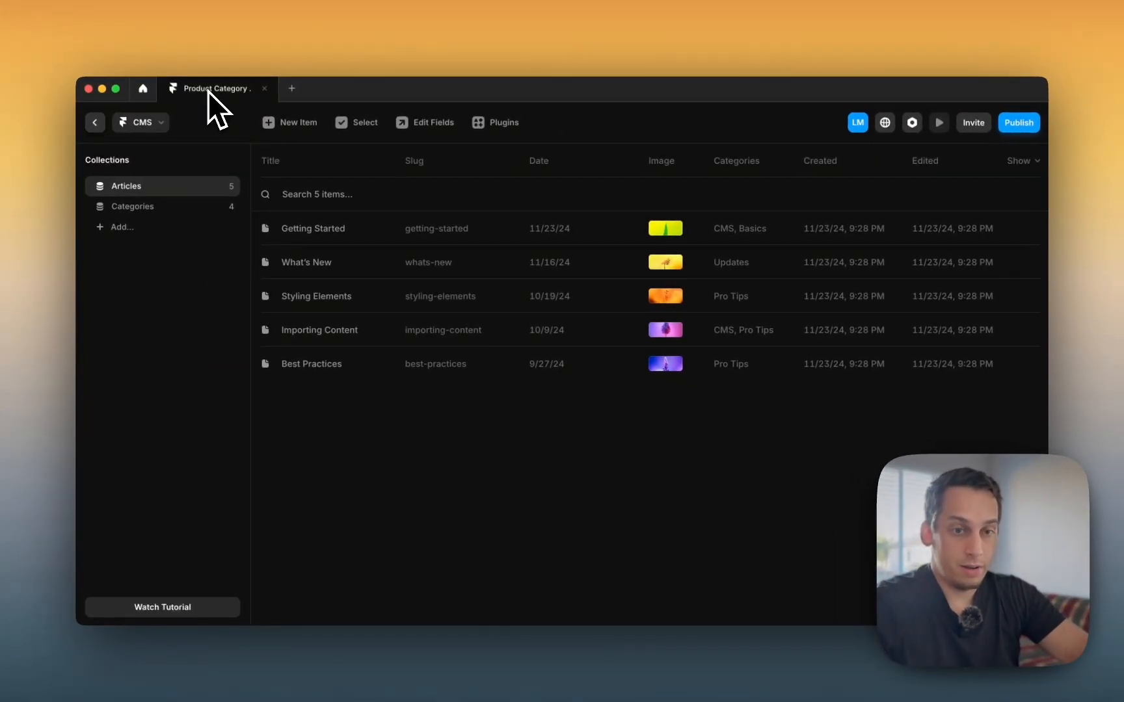
{"action": "left_click", "coordinate": [147, 208]}
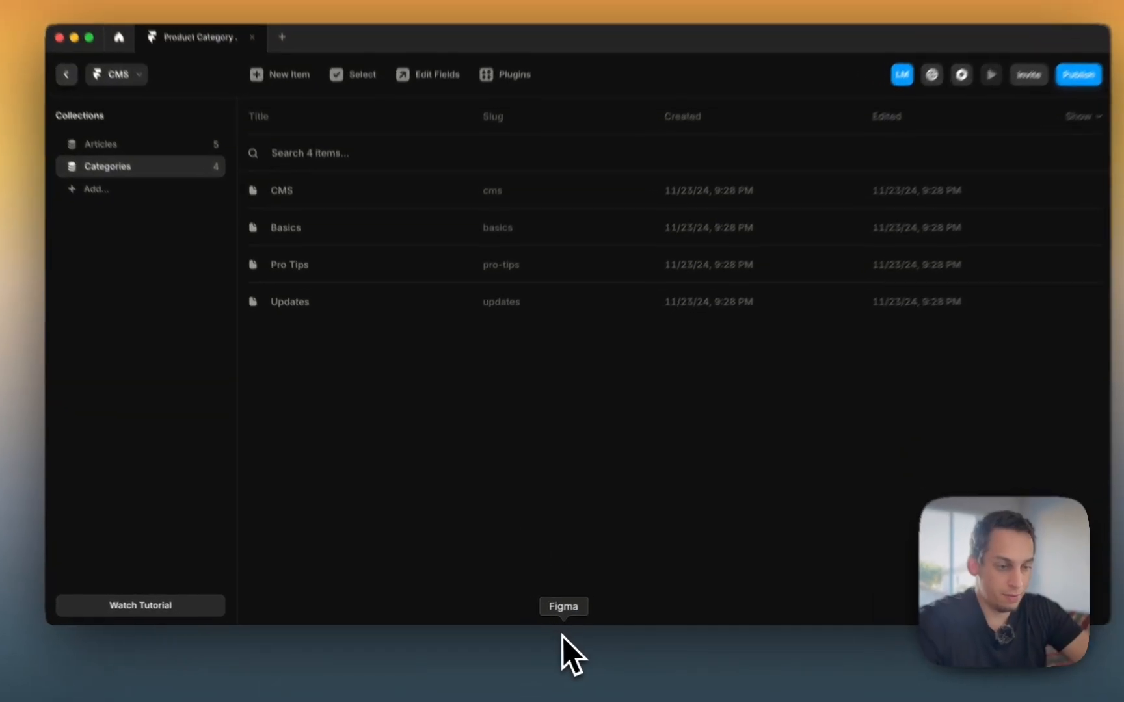
Step: Switch to Figma and copy the "Sports Sneakers" text from the first category card
{"action": "left_click", "coordinate": [557, 644]}
{"action": "double_click", "coordinate": [414, 313]}
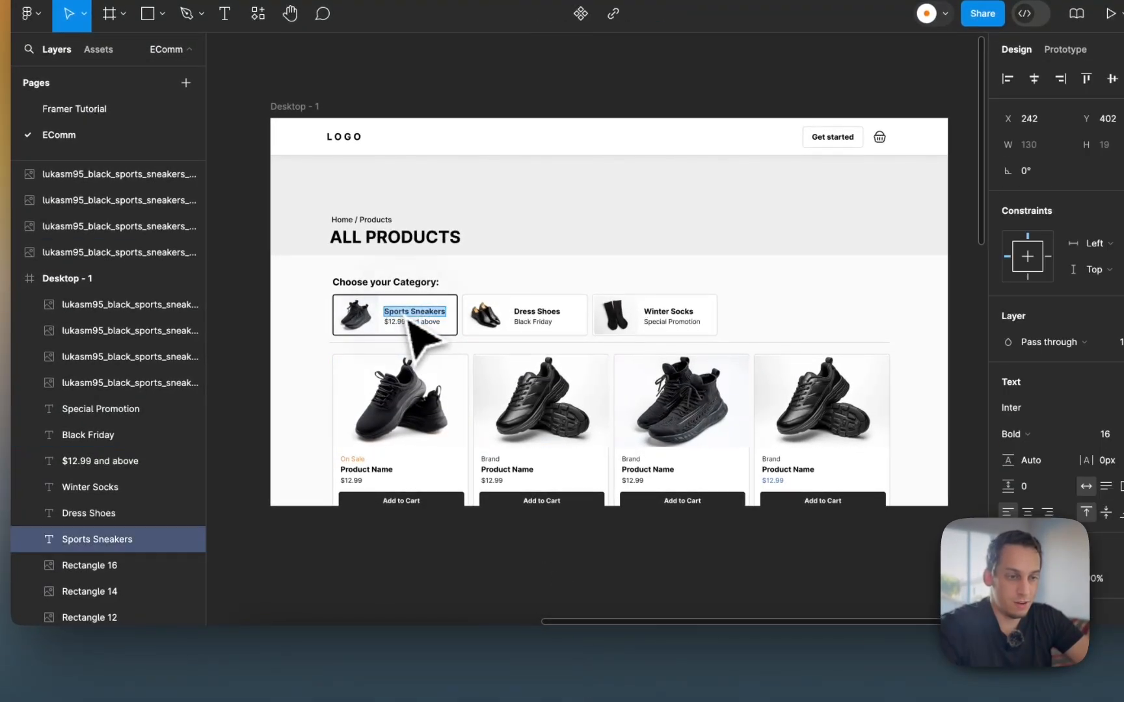
{"action": "key", "text": "super+c"}
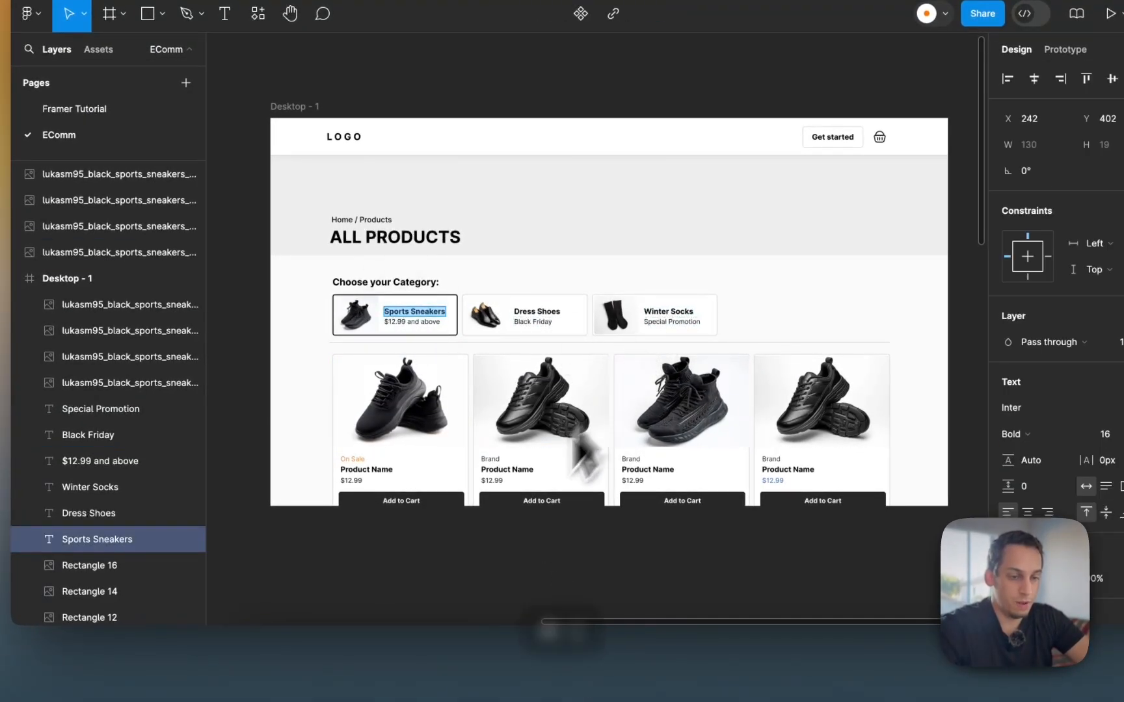
Step: Back in Framer, change the CMS category's title to the copied "Sports Sneakers" and its slug to "sports-sneakers"
{"action": "left_click", "coordinate": [650, 674]}
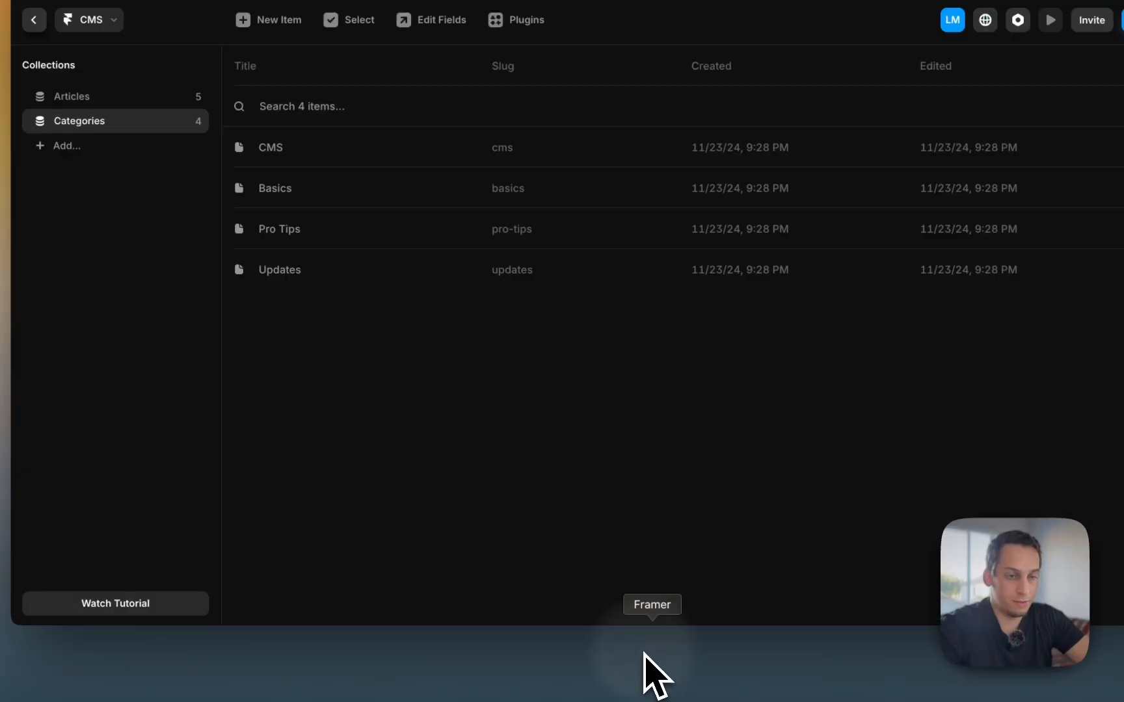
{"action": "left_click", "coordinate": [273, 215]}
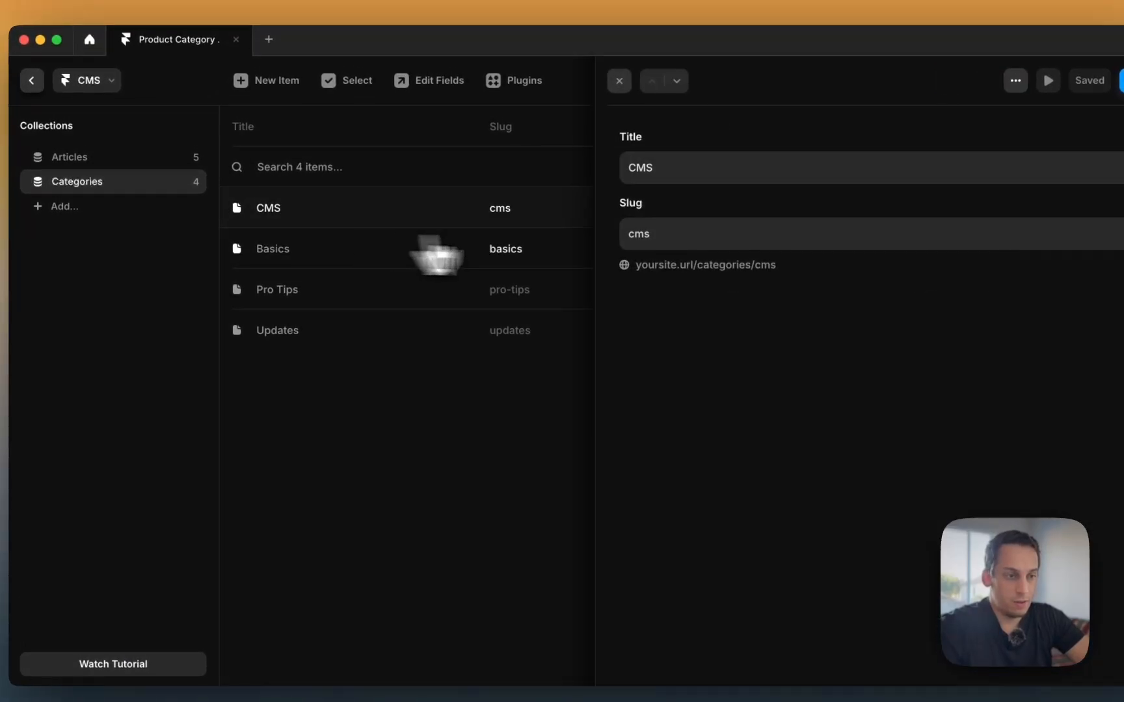
{"action": "double_click", "coordinate": [692, 164]}
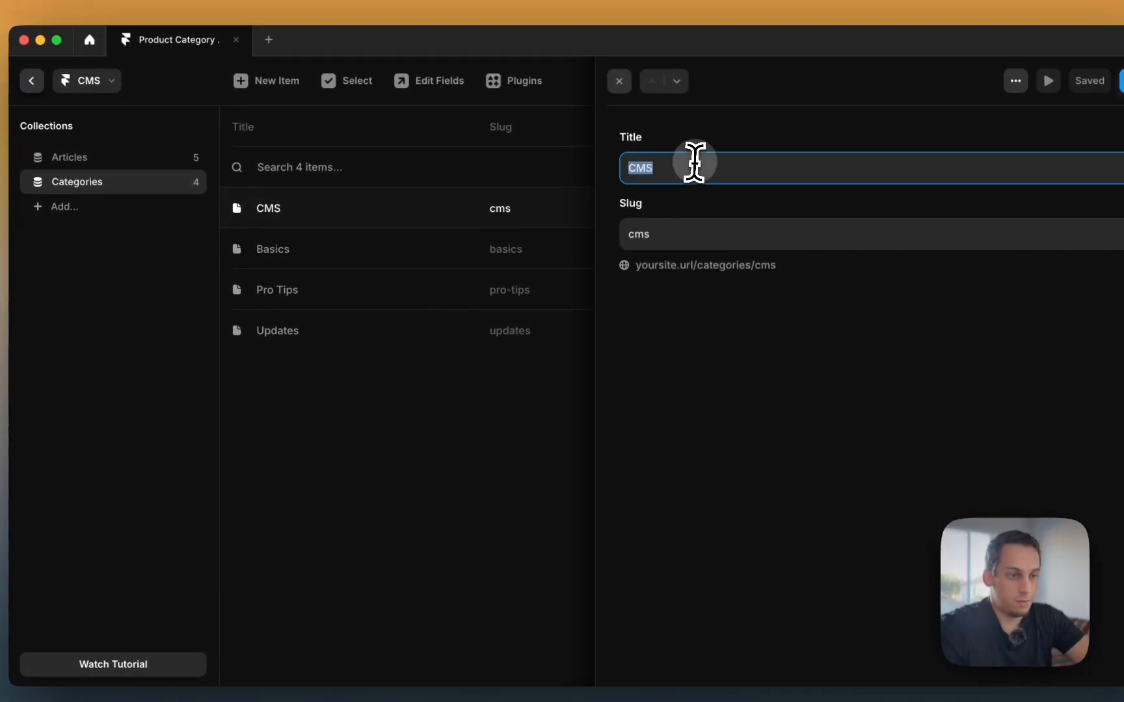
{"action": "key", "text": "super+v"}
{"action": "double_click", "coordinate": [658, 236]}
{"action": "type", "text": "spo"}
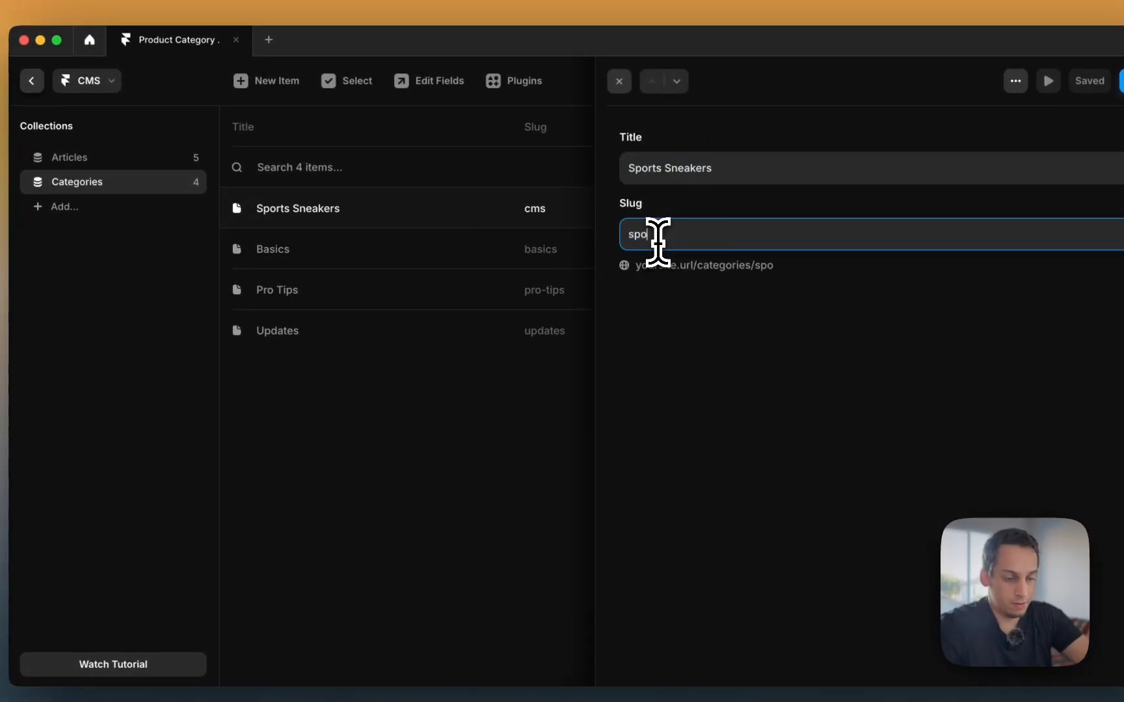
{"action": "type", "text": "rts-sneakers"}
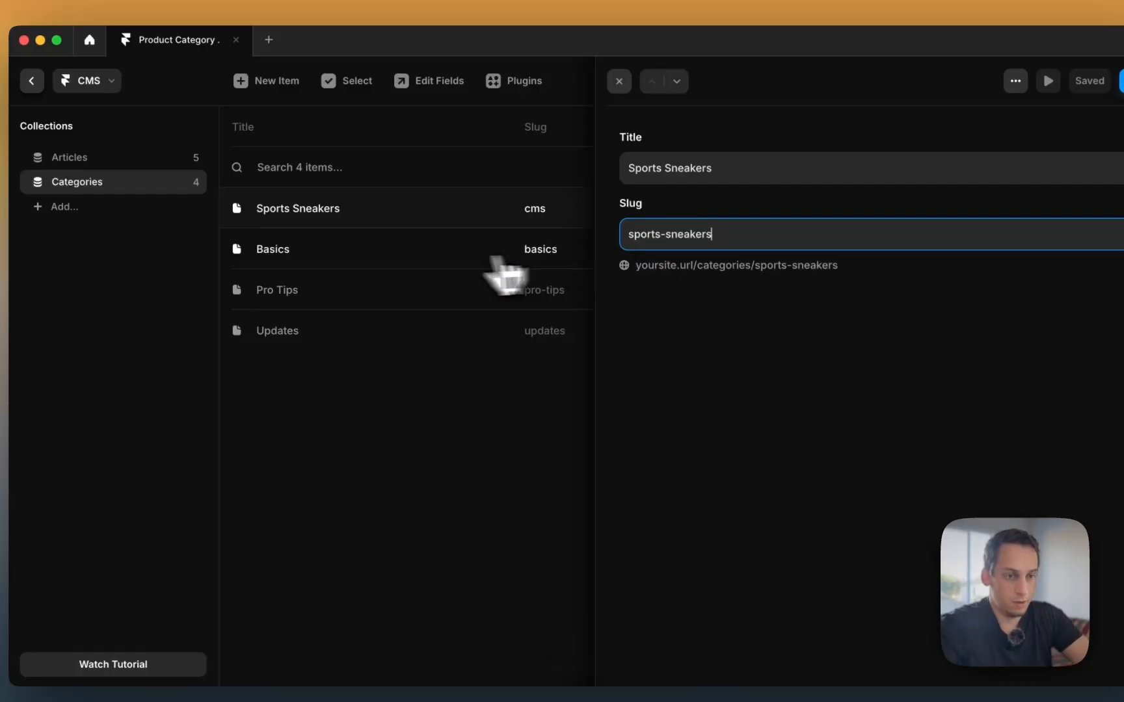
Step: Change the Basics category's title to "Dress Shoes" and its slug to "dress-shoes"
{"action": "left_click", "coordinate": [432, 256]}
{"action": "double_click", "coordinate": [696, 170]}
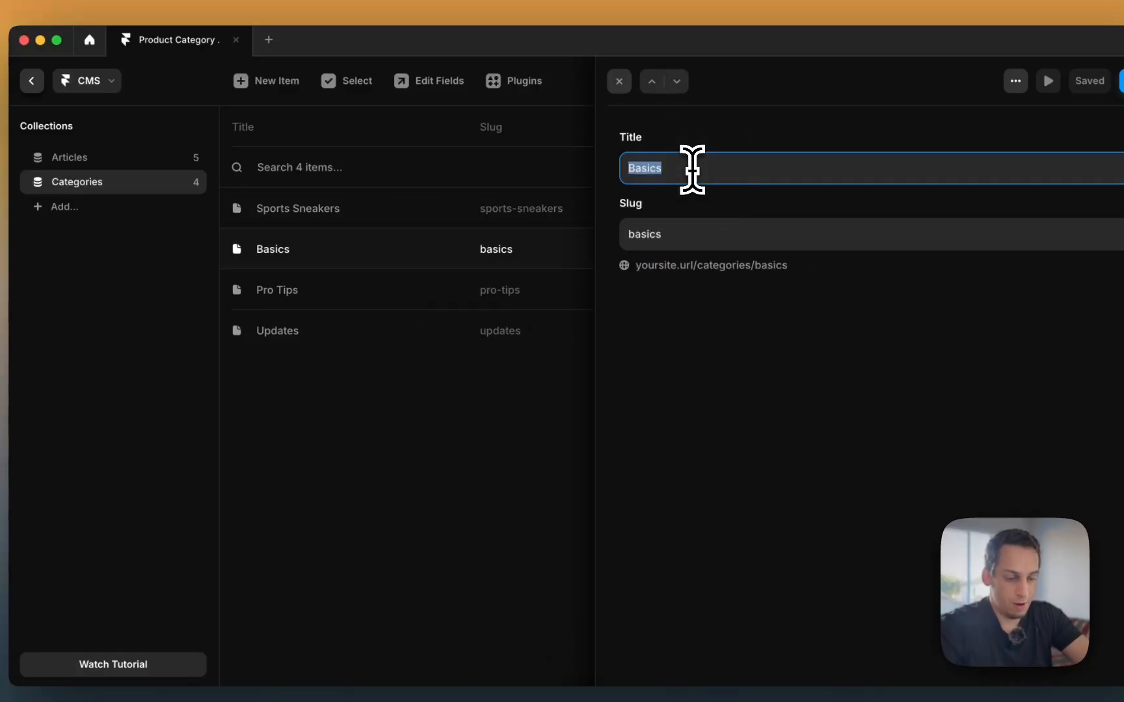
{"action": "type", "text": "Dress Shoes"}
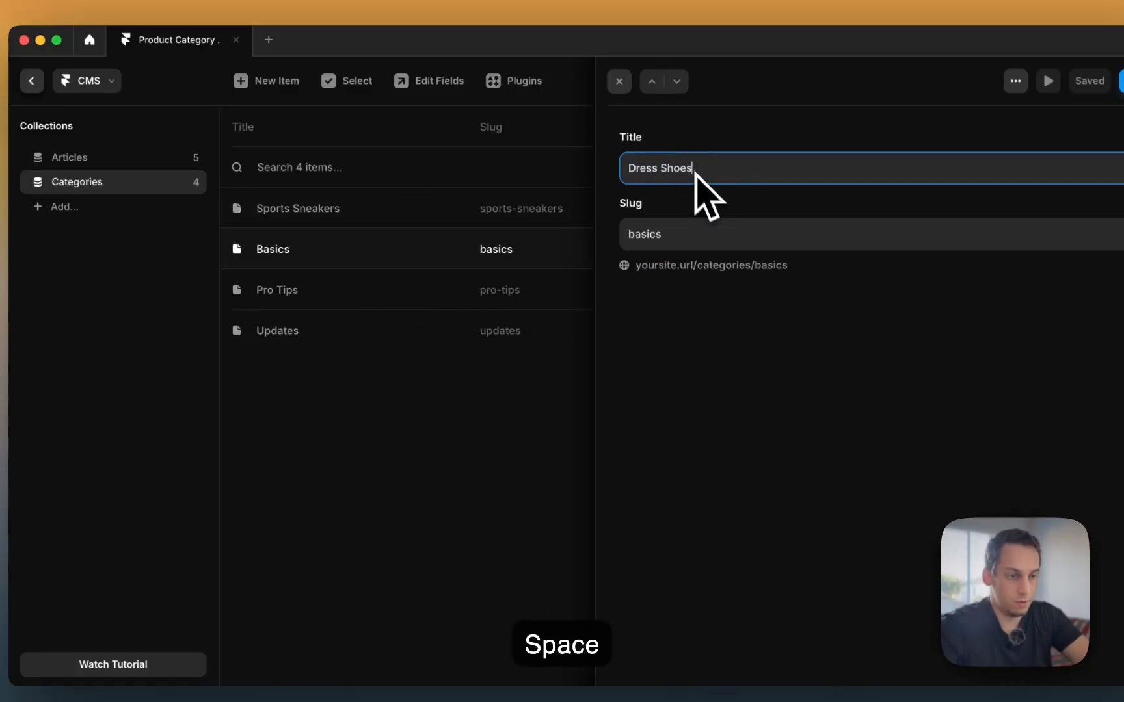
{"action": "double_click", "coordinate": [705, 230]}
{"action": "type", "text": "dress-shoes"}
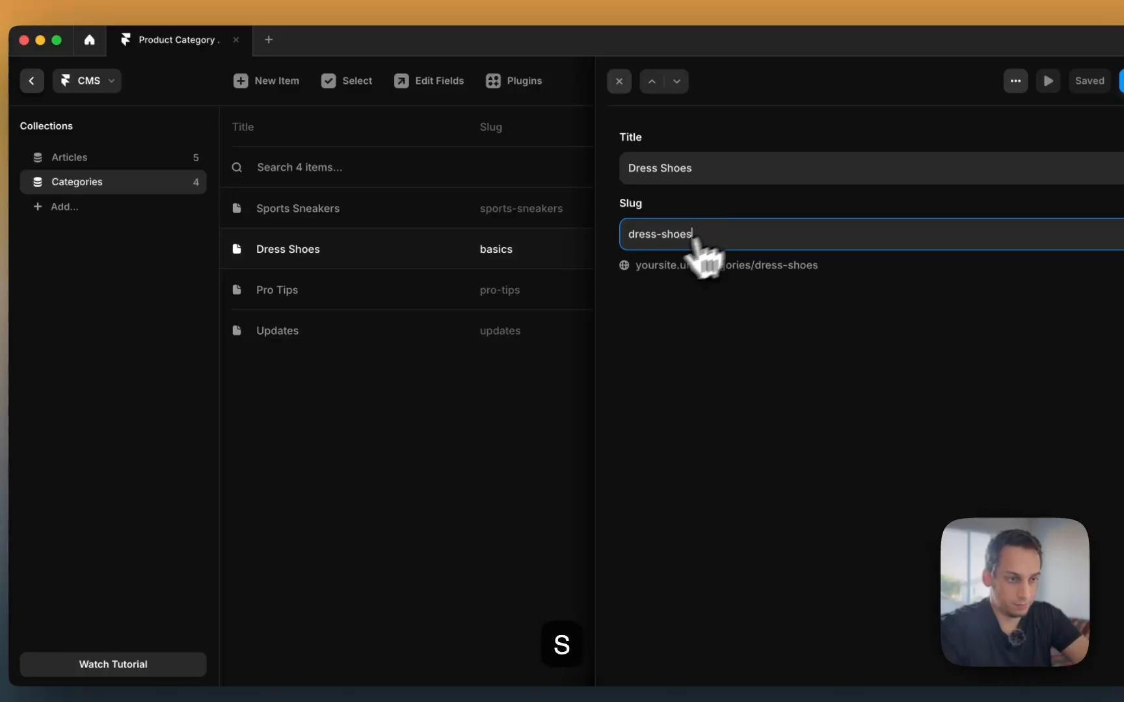
Step: Change the Pro Tips category's title to "Winter Socks" and its slug to "winter-socks", and close the item
{"action": "left_click", "coordinate": [395, 292]}
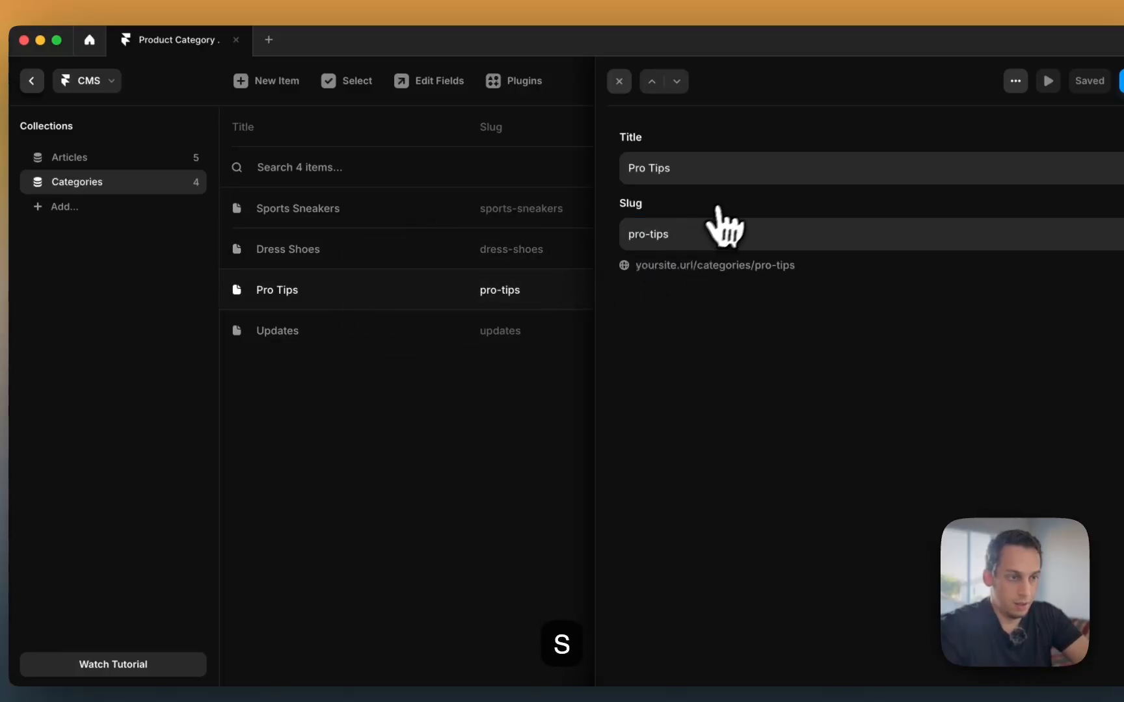
{"action": "double_click", "coordinate": [735, 171]}
{"action": "type", "text": "Winter Socks"}
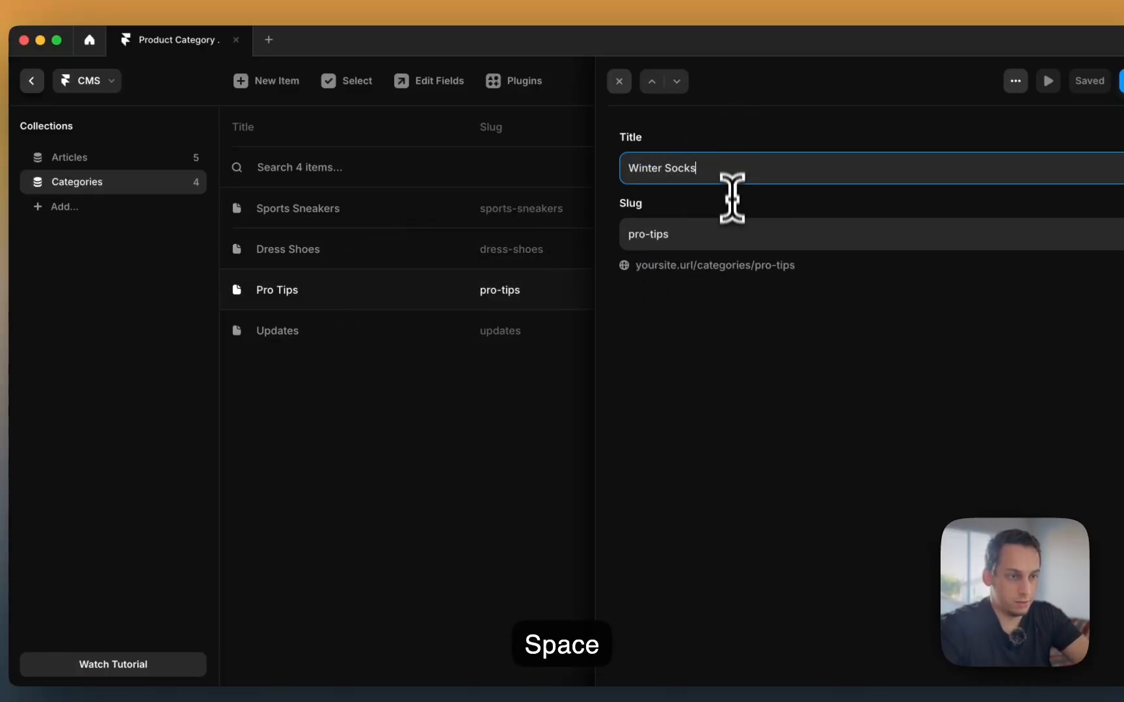
{"action": "double_click", "coordinate": [733, 229]}
{"action": "type", "text": "winter-socks"}
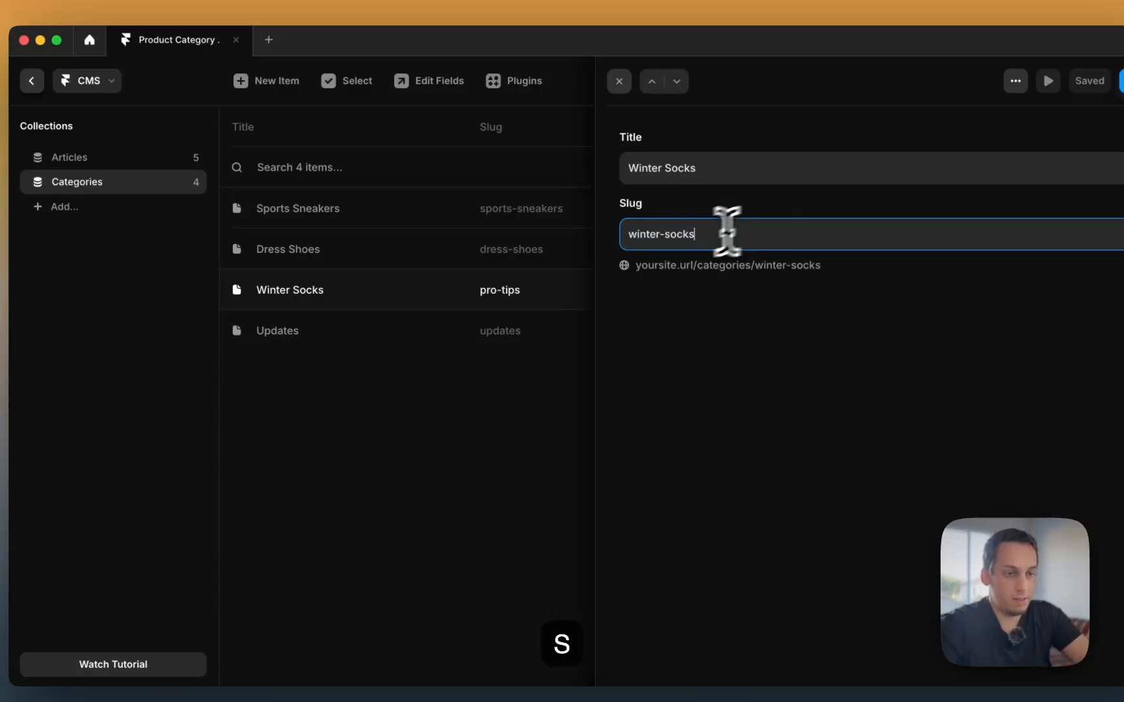
{"action": "key", "text": "Escape"}
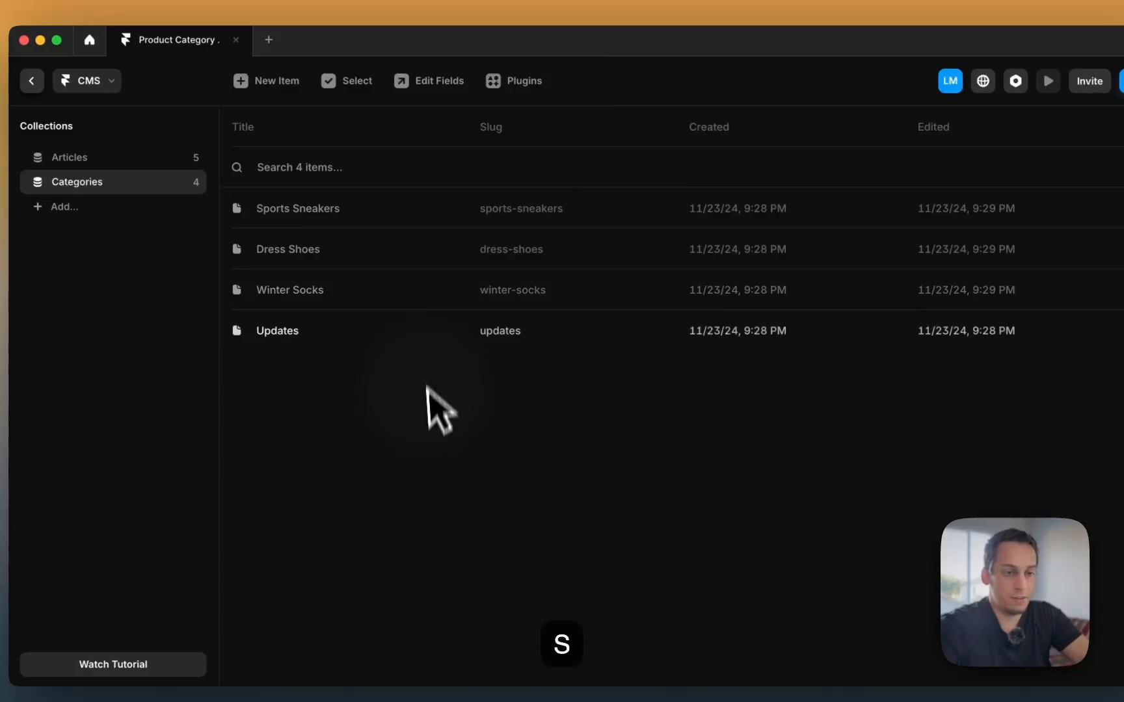
Step: Delete the Updates item from the Categories collection and confirm the deletion
{"action": "right_click", "coordinate": [376, 333]}
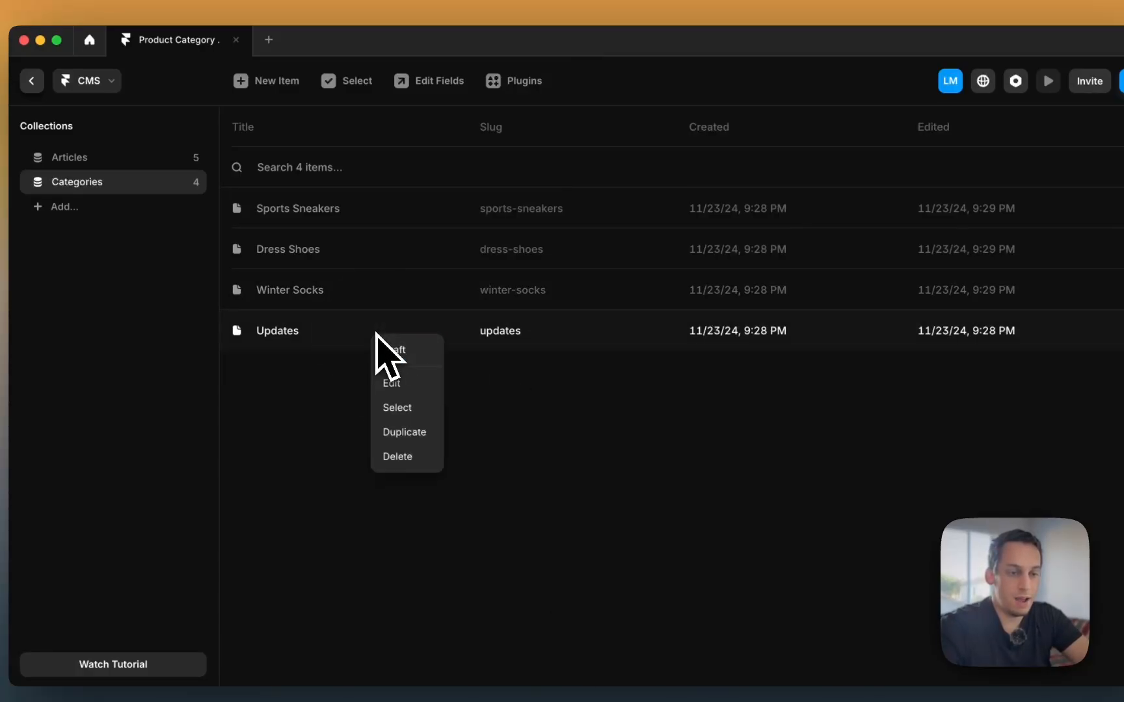
{"action": "left_click", "coordinate": [409, 463]}
{"action": "left_click", "coordinate": [677, 403]}
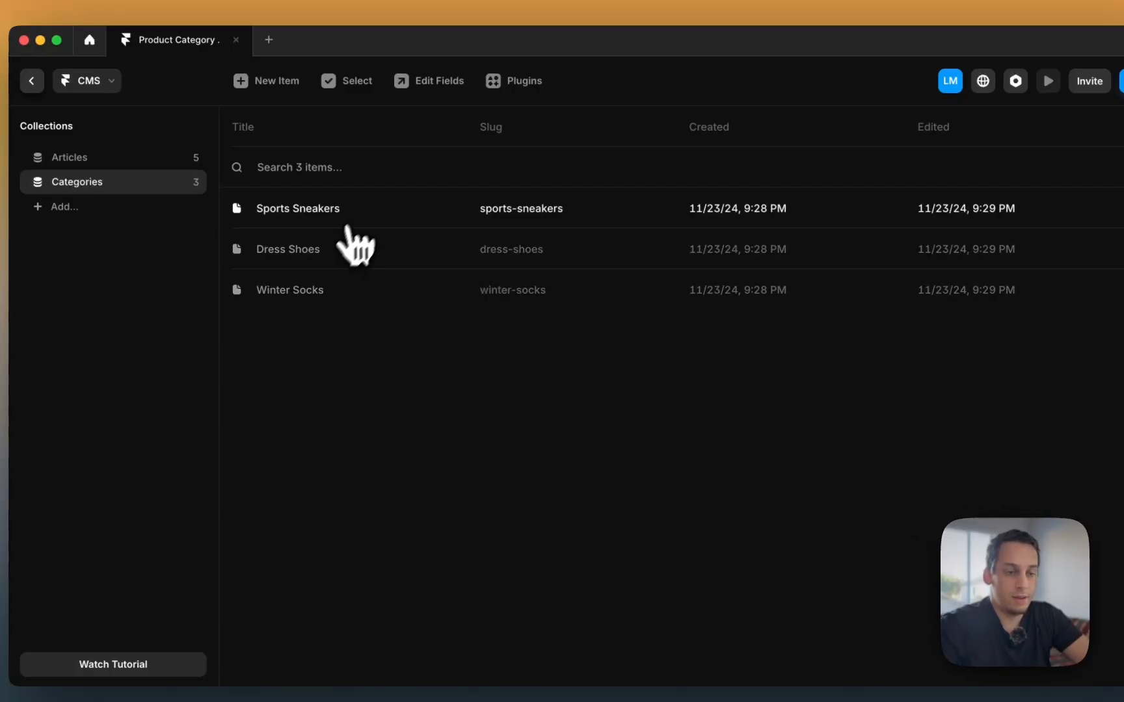
Step: Check the category cards in Figma, return to Framer and add a plain text field named "Subheading" to the Categories collection
{"action": "left_click", "coordinate": [561, 645]}
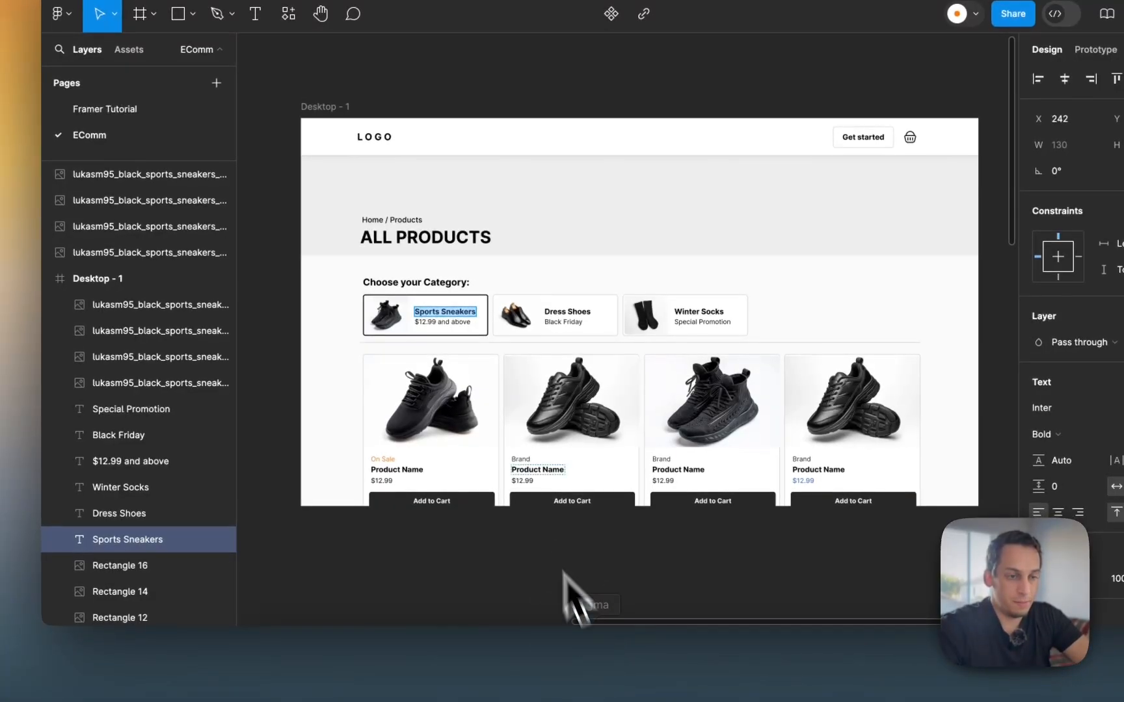
{"action": "left_click", "coordinate": [324, 328]}
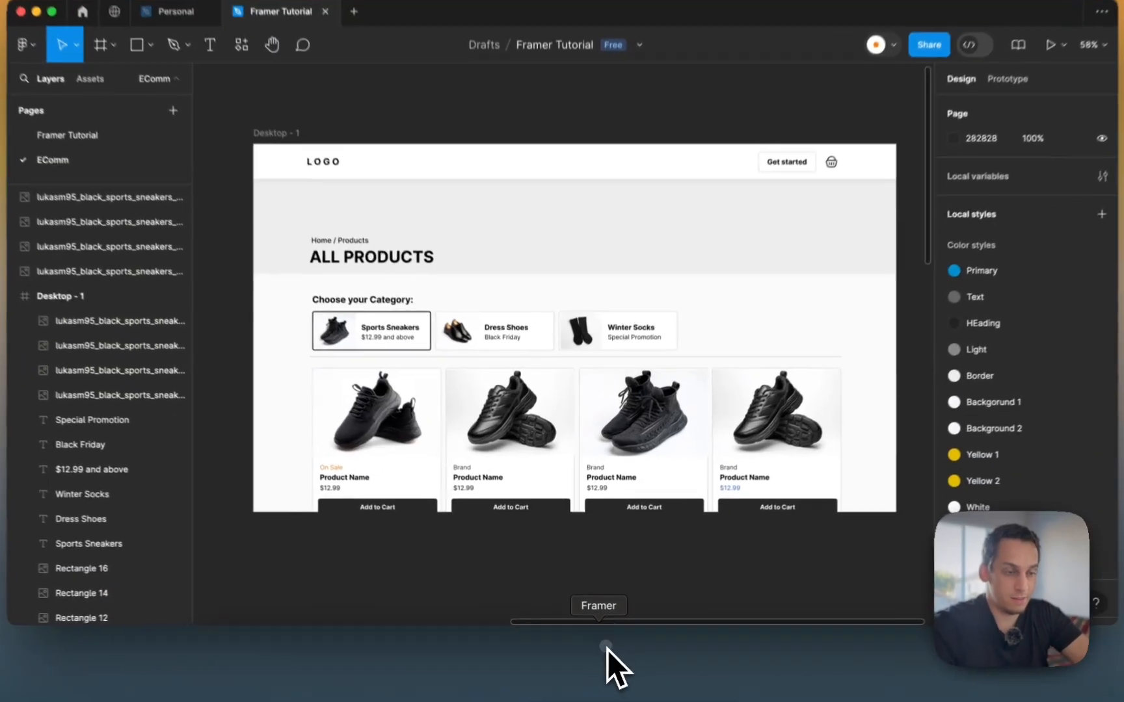
{"action": "left_click", "coordinate": [581, 650]}
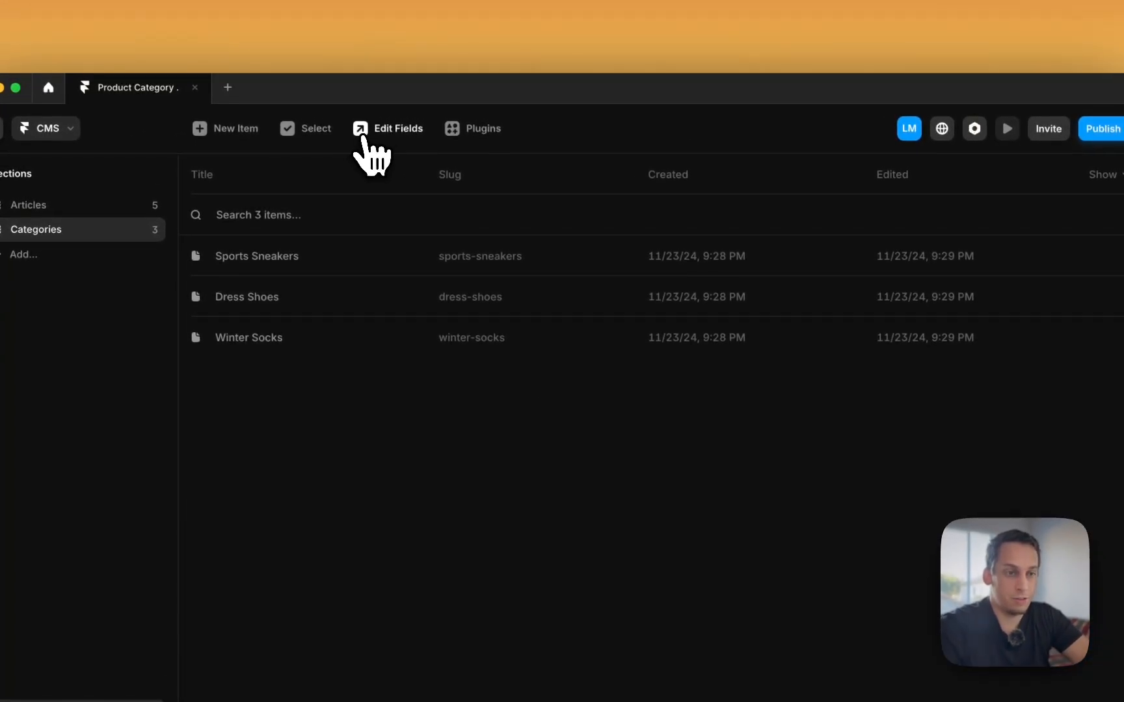
{"action": "left_click", "coordinate": [384, 133]}
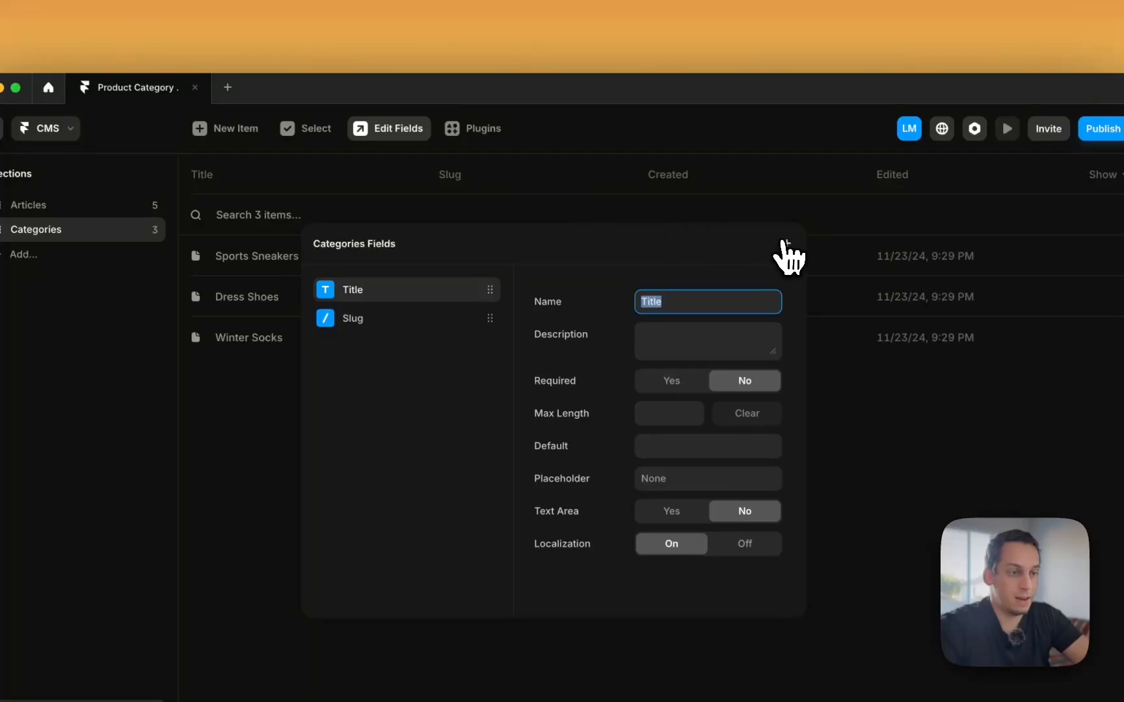
{"action": "left_click", "coordinate": [787, 244]}
{"action": "left_click", "coordinate": [807, 303]}
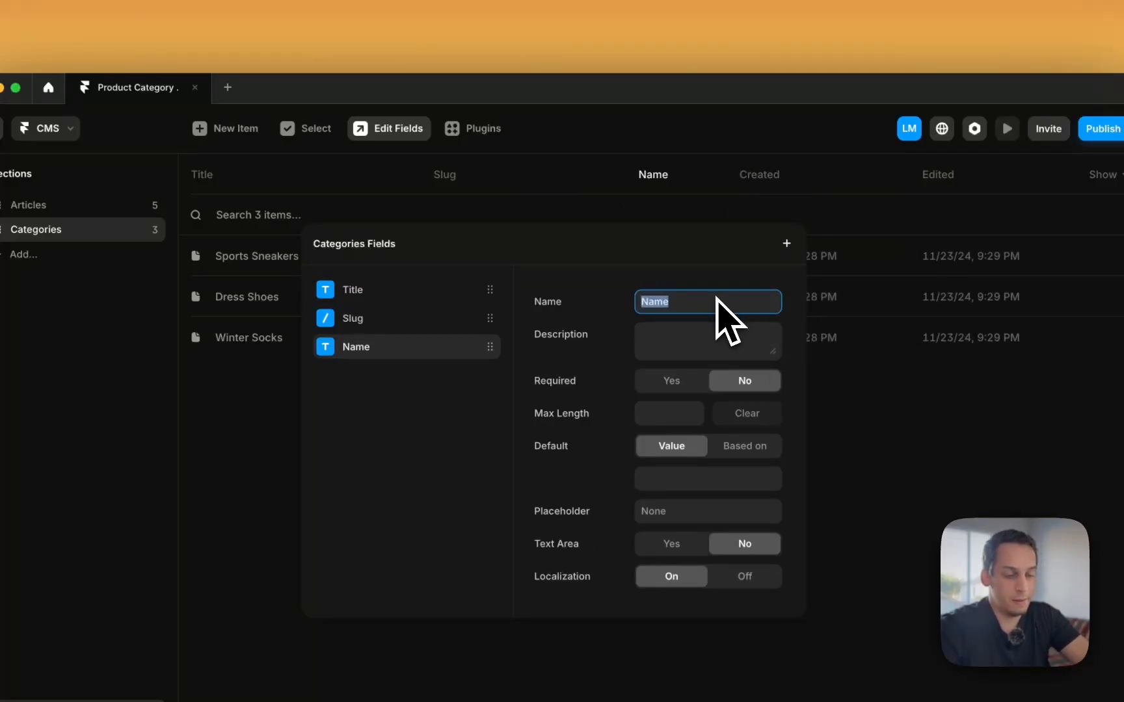
{"action": "type", "text": "Subheadi"}
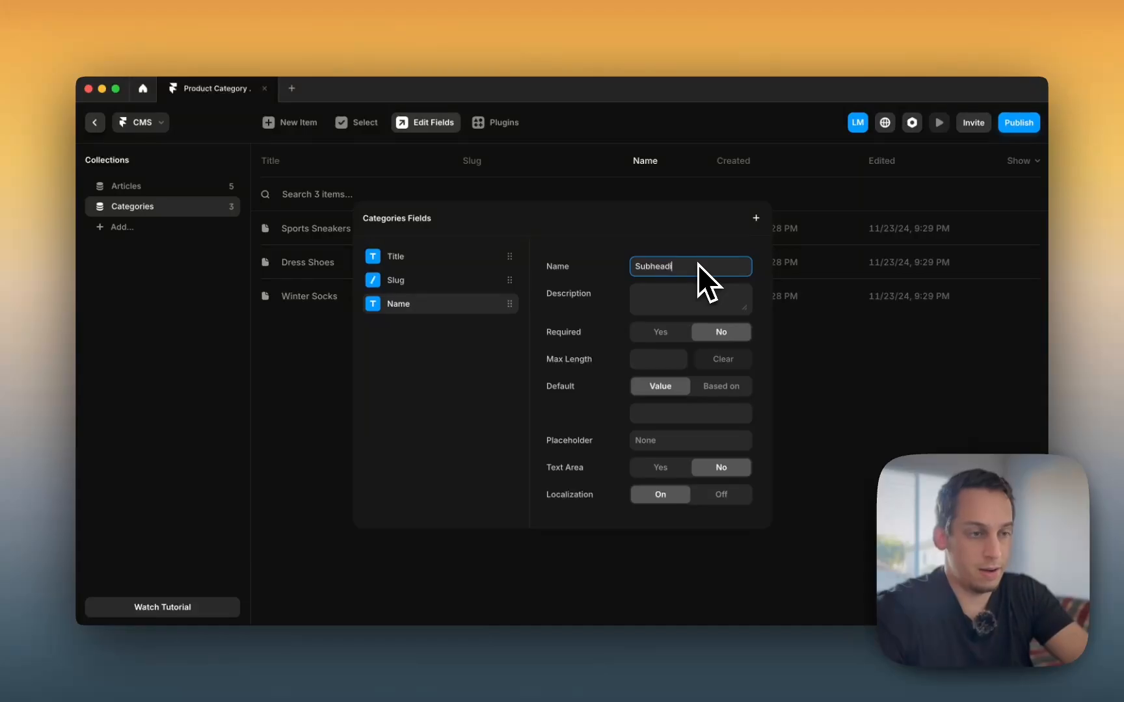
{"action": "type", "text": "ng"}
{"action": "key", "text": "Return"}
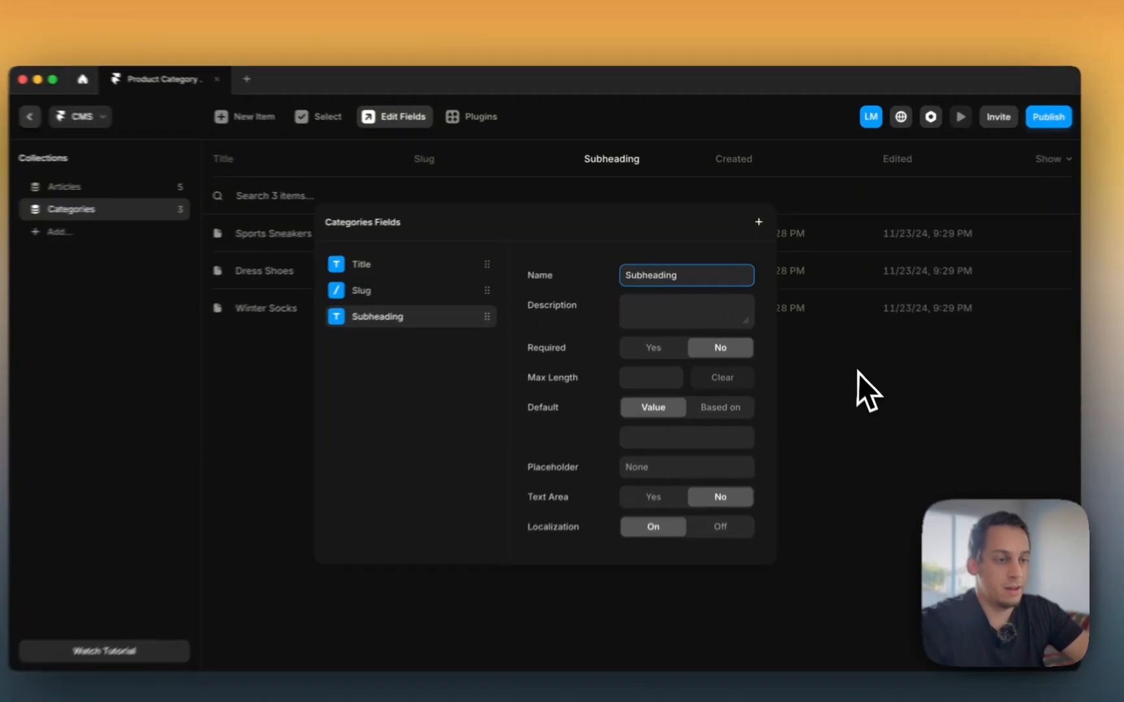
{"action": "left_click", "coordinate": [846, 371]}
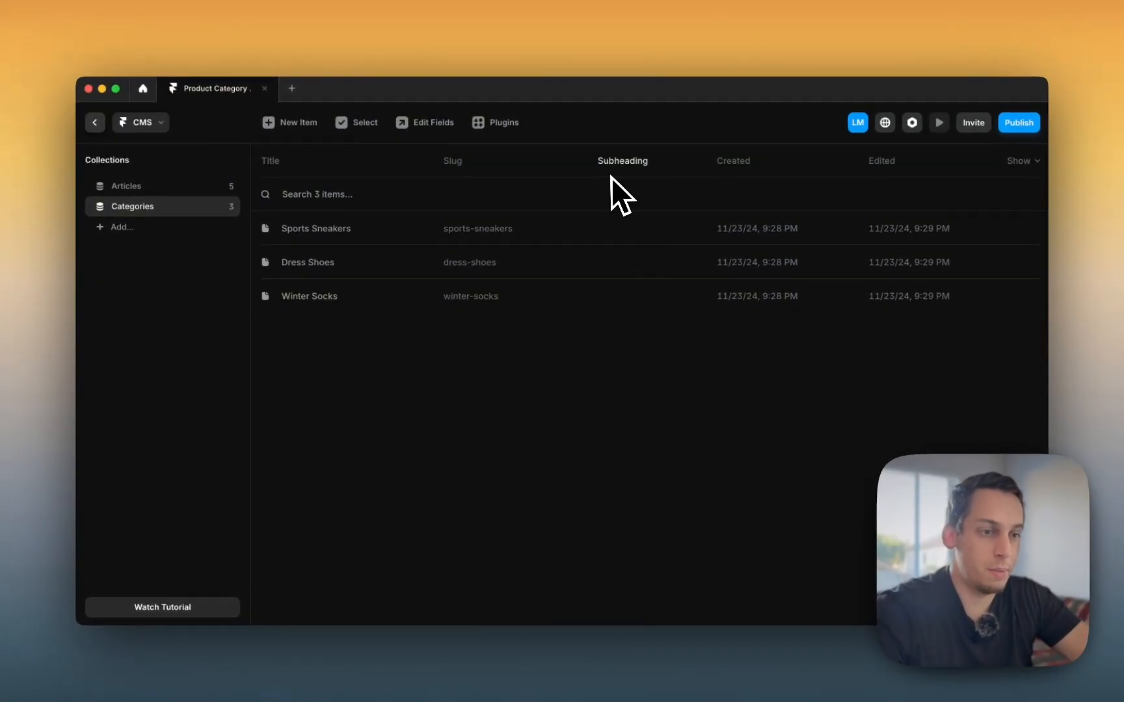
Step: Set the Sports Sneakers category's subheading to "$12.99 and above", copied from its card in the Figma design
{"action": "left_click", "coordinate": [614, 231]}
{"action": "left_click", "coordinate": [641, 328]}
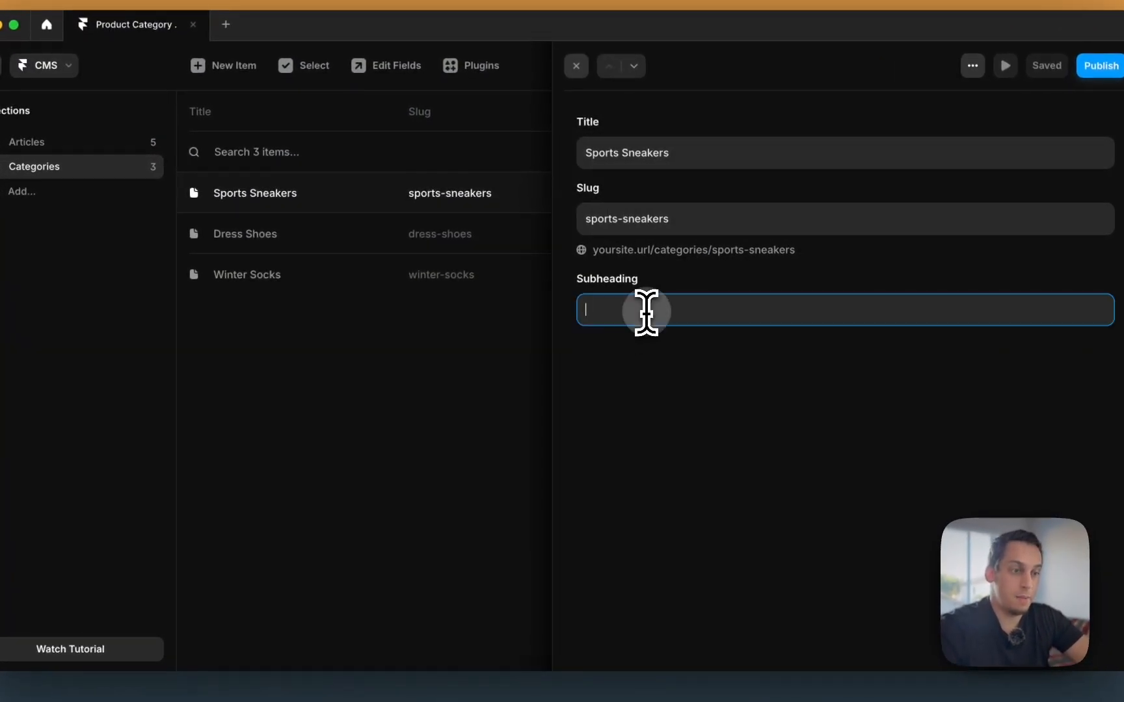
{"action": "left_click", "coordinate": [556, 679]}
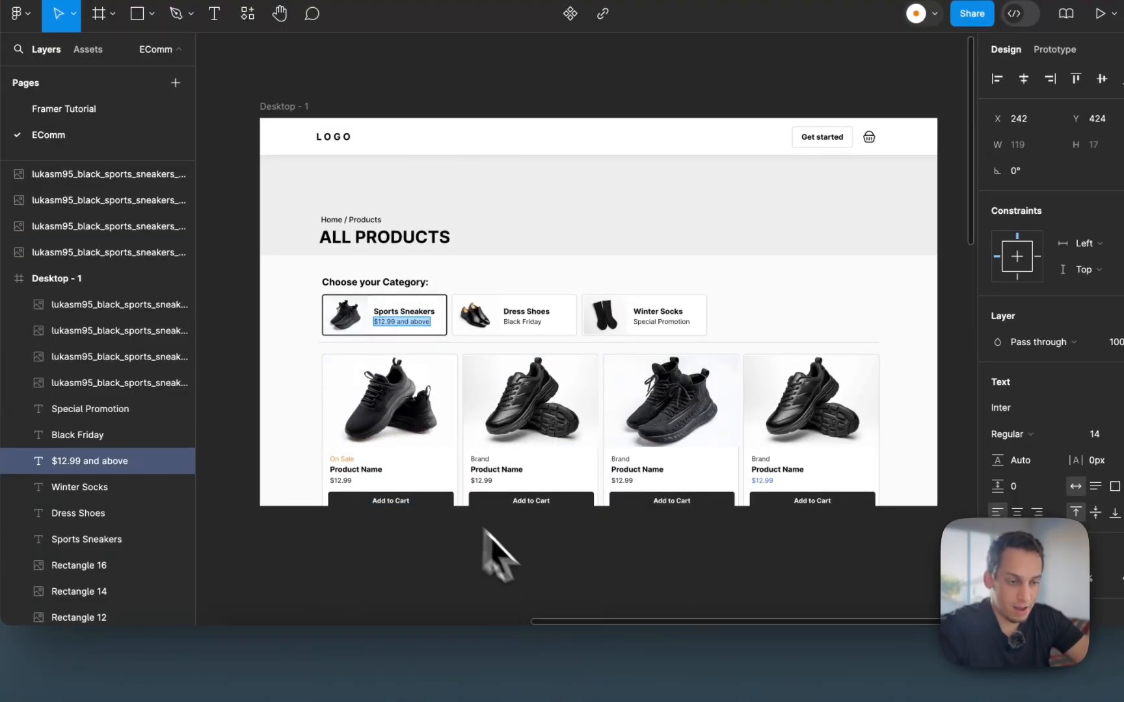
{"action": "left_click", "coordinate": [625, 676]}
{"action": "type", "text": "$12.99 and above"}
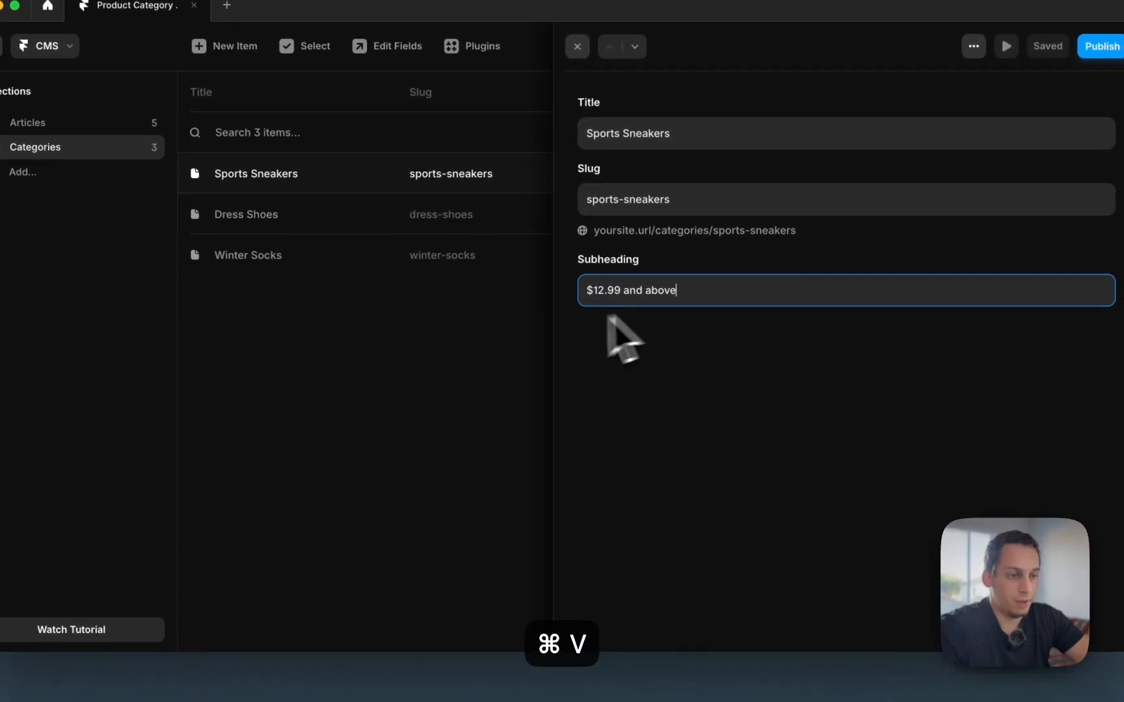
Step: Set the Dress Shoes category's subheading to "Black Friday", copied from its card in the Figma design
{"action": "left_click", "coordinate": [530, 355]}
{"action": "left_click", "coordinate": [614, 222]}
{"action": "left_click", "coordinate": [546, 665]}
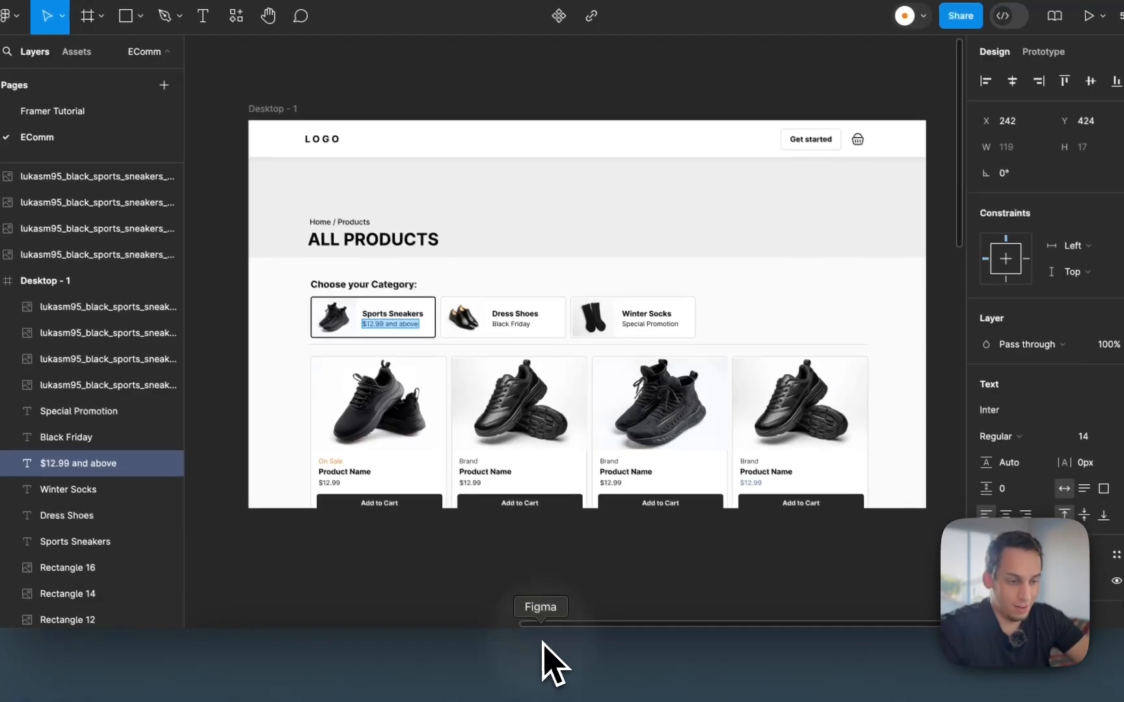
{"action": "double_click", "coordinate": [500, 322]}
{"action": "key", "text": "super+c"}
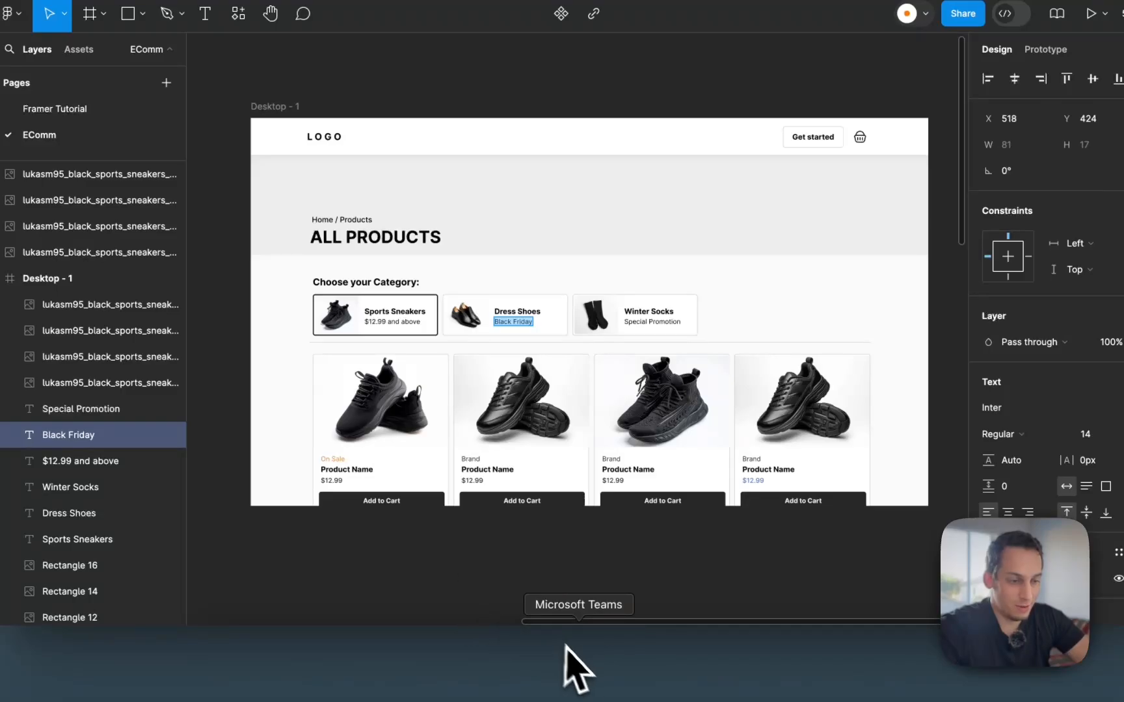
{"action": "left_click", "coordinate": [617, 650]}
{"action": "left_click", "coordinate": [664, 289]}
{"action": "key", "text": "super+v"}
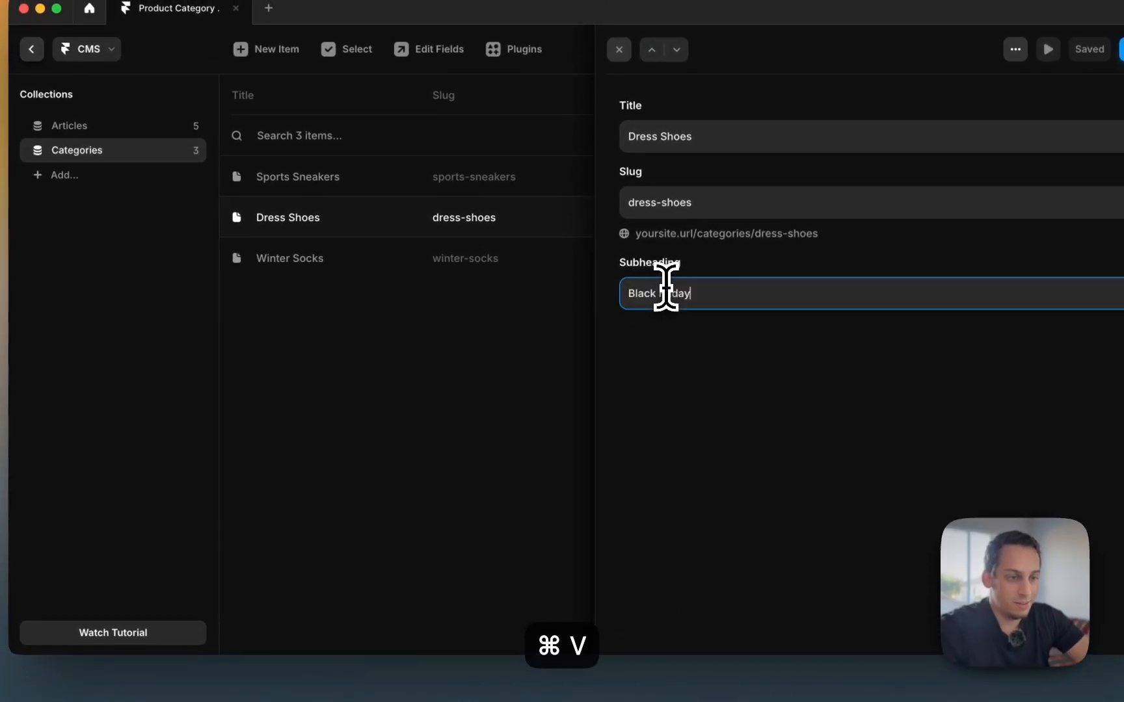
Step: Copy "Special Promotion" from the Figma design into the Winter Socks category's subheading in Framer and close the item
{"action": "left_click", "coordinate": [534, 343]}
{"action": "left_click", "coordinate": [670, 258]}
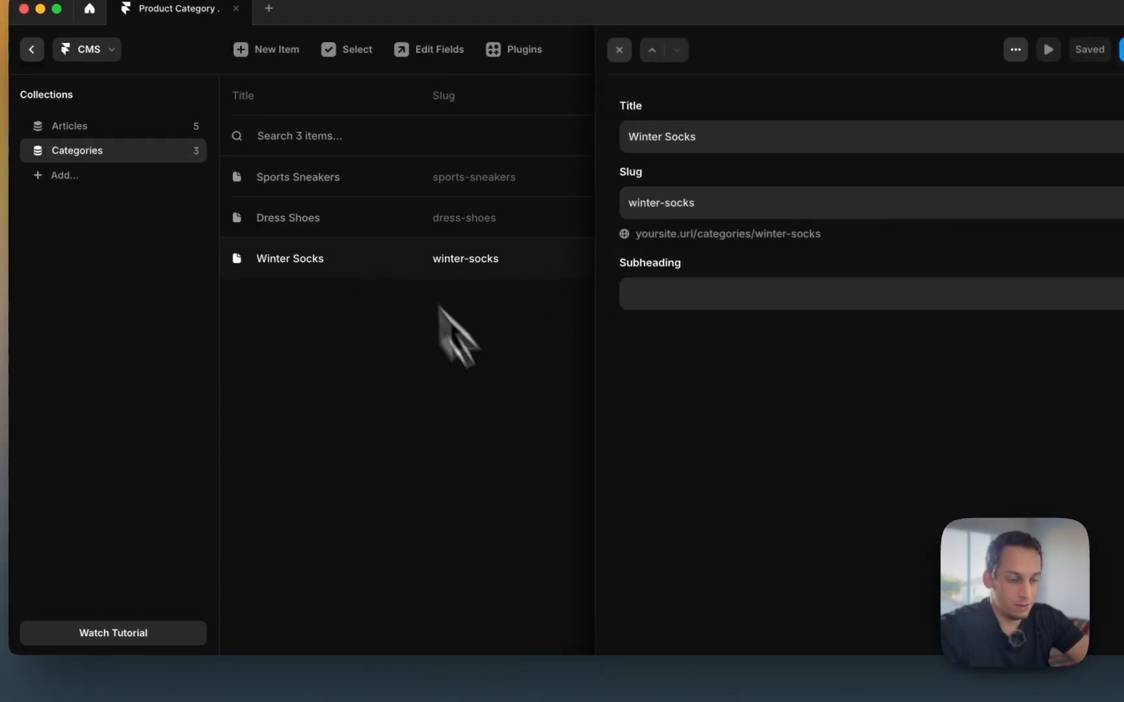
{"action": "left_click", "coordinate": [521, 690]}
{"action": "left_click", "coordinate": [618, 320]}
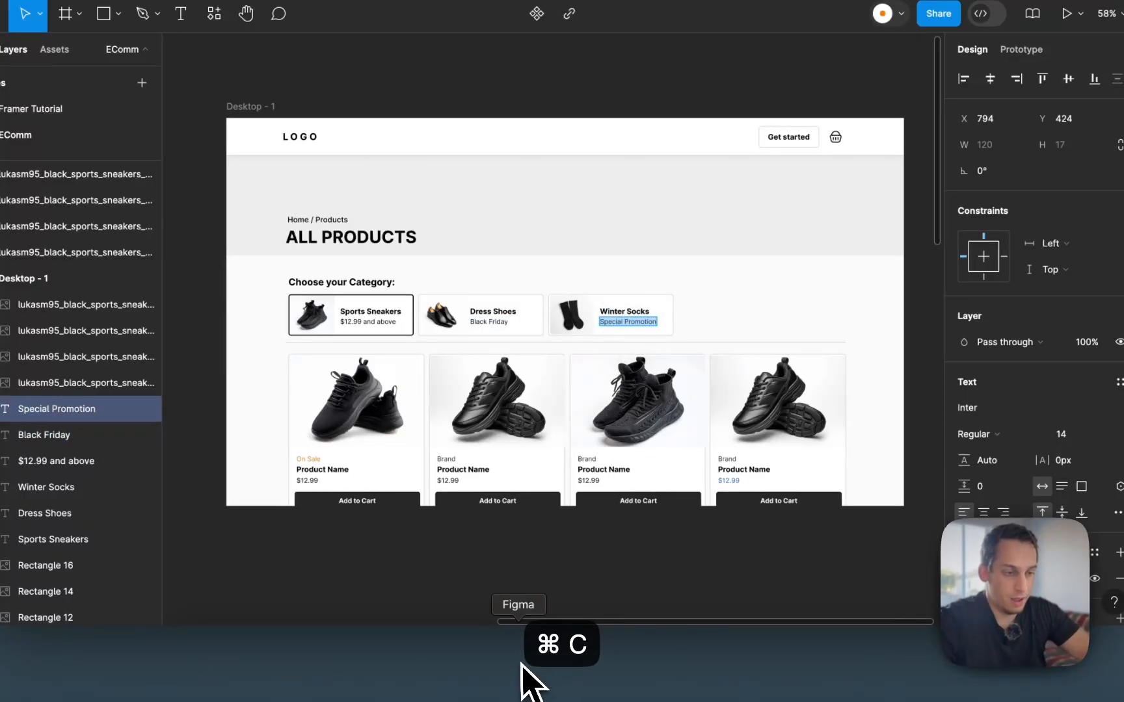
{"action": "left_click", "coordinate": [597, 676]}
{"action": "left_click", "coordinate": [624, 273]}
{"action": "type", "text": "Special Promotion"}
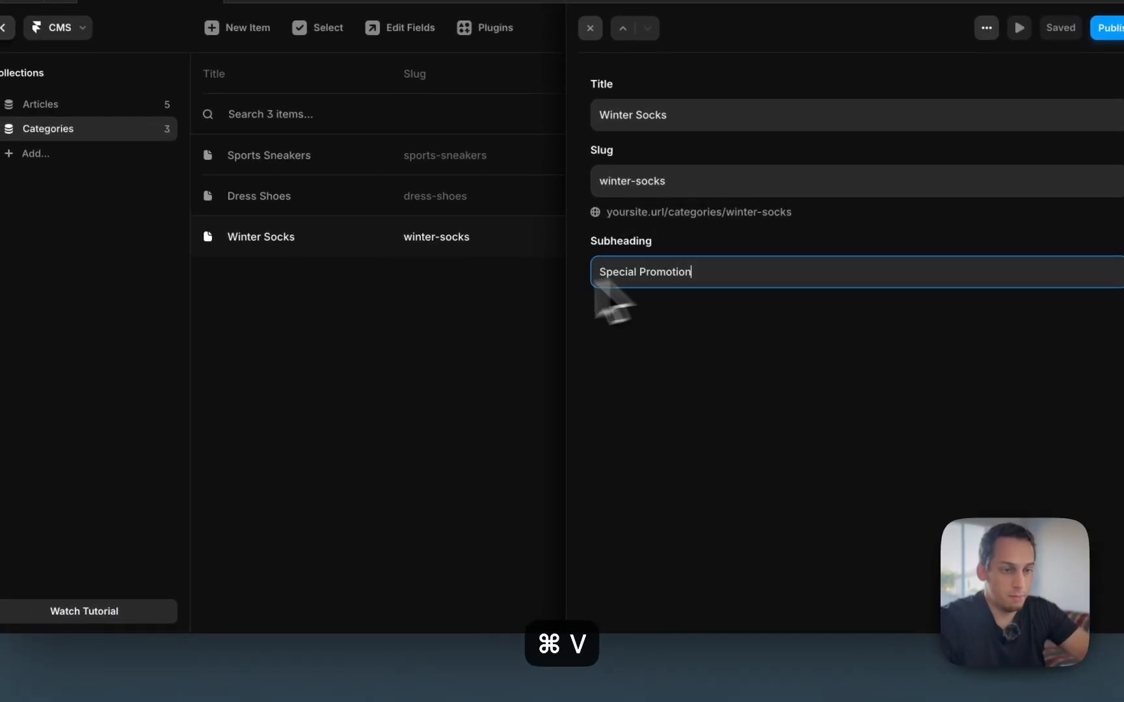
{"action": "left_click", "coordinate": [445, 304]}
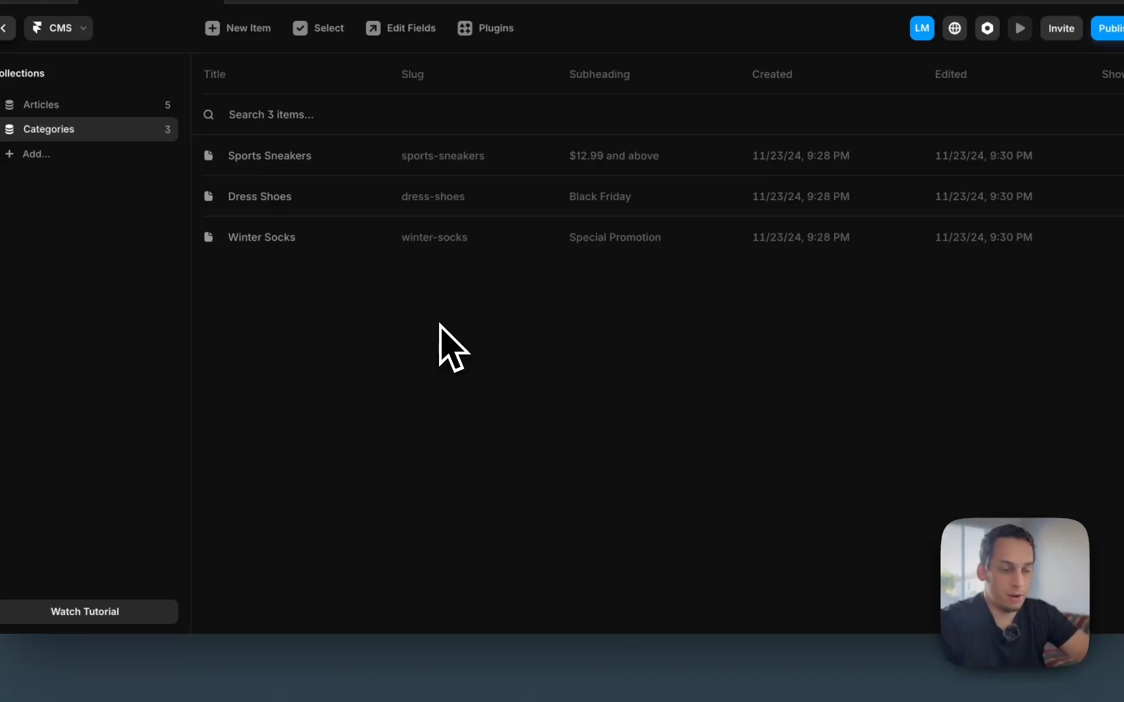
Step: Switch to Figma, inspect the image on the Sports Sneakers category card, and return to Framer
{"action": "left_click", "coordinate": [547, 676]}
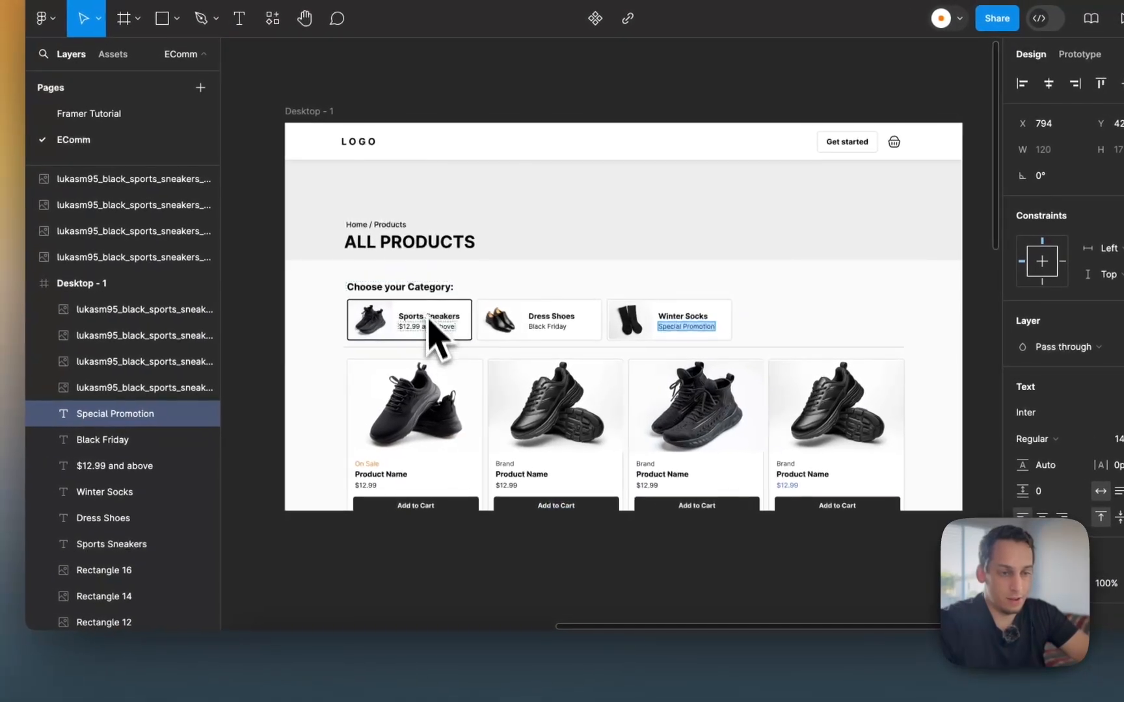
{"action": "left_click", "coordinate": [378, 333]}
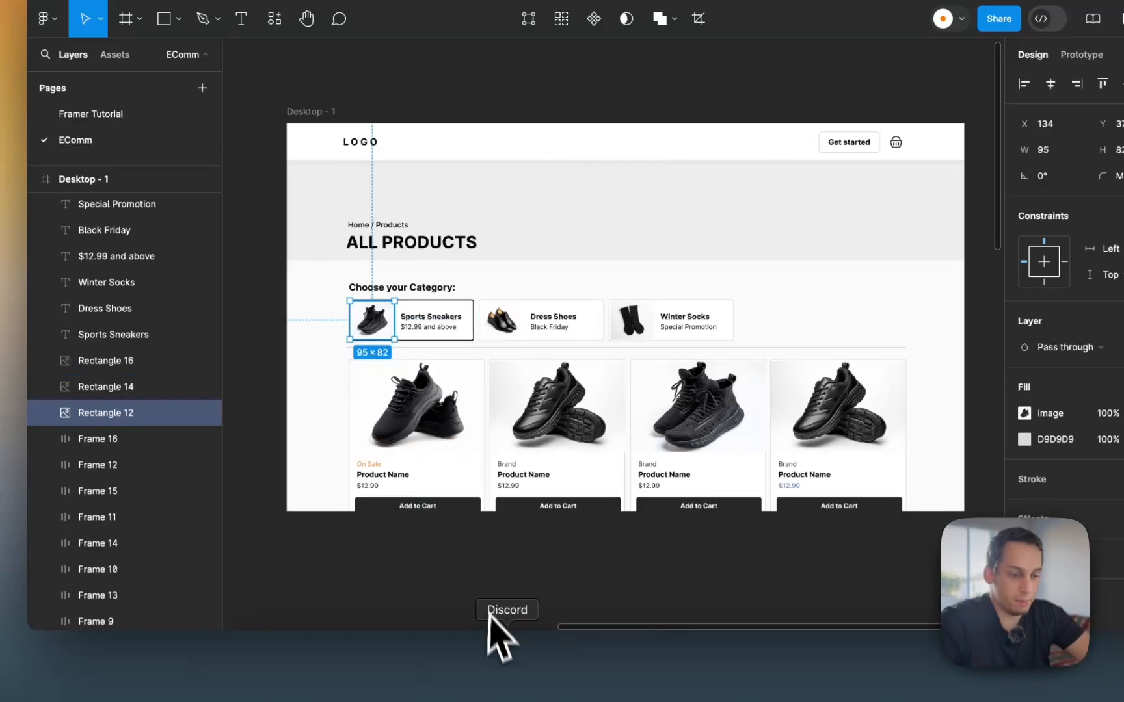
{"action": "left_click", "coordinate": [597, 671]}
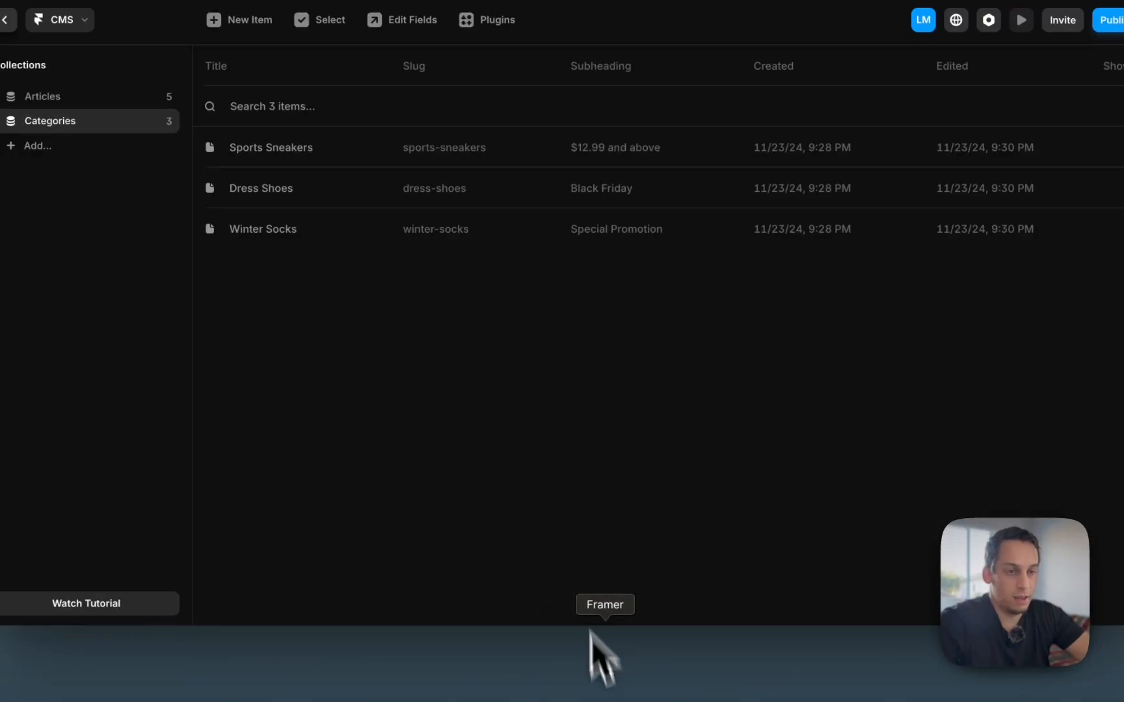
Step: Add an image field named "Image" to the Categories collection and move it above the Title field
{"action": "left_click", "coordinate": [403, 20]}
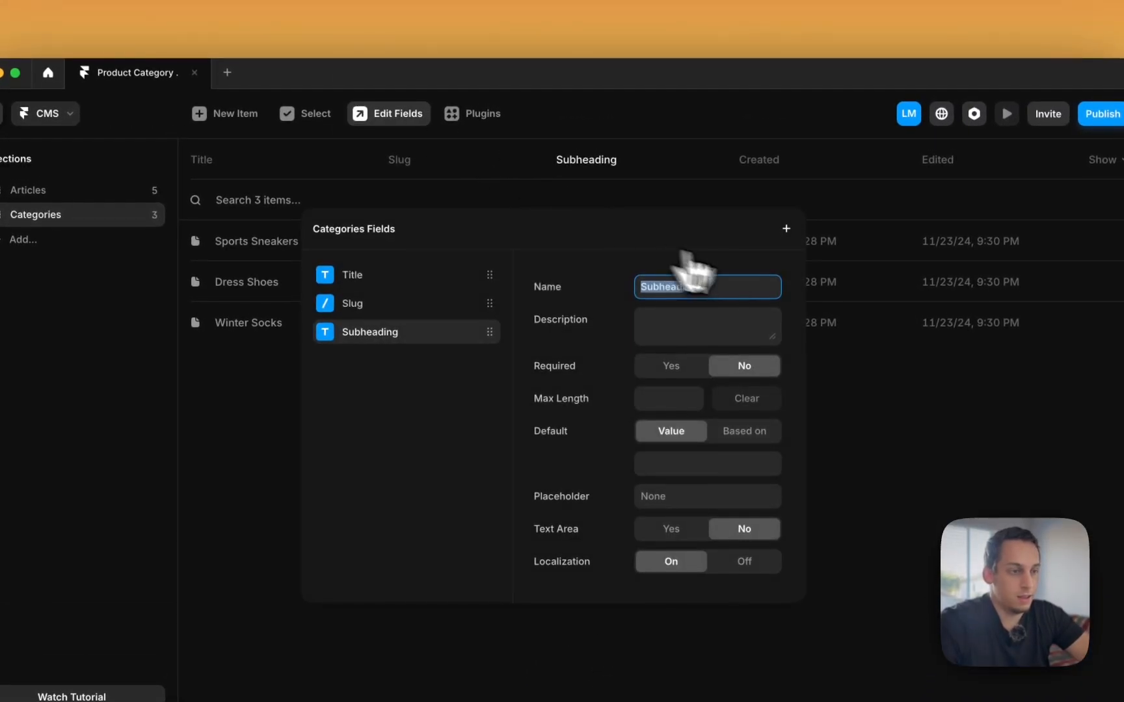
{"action": "left_click", "coordinate": [799, 136]}
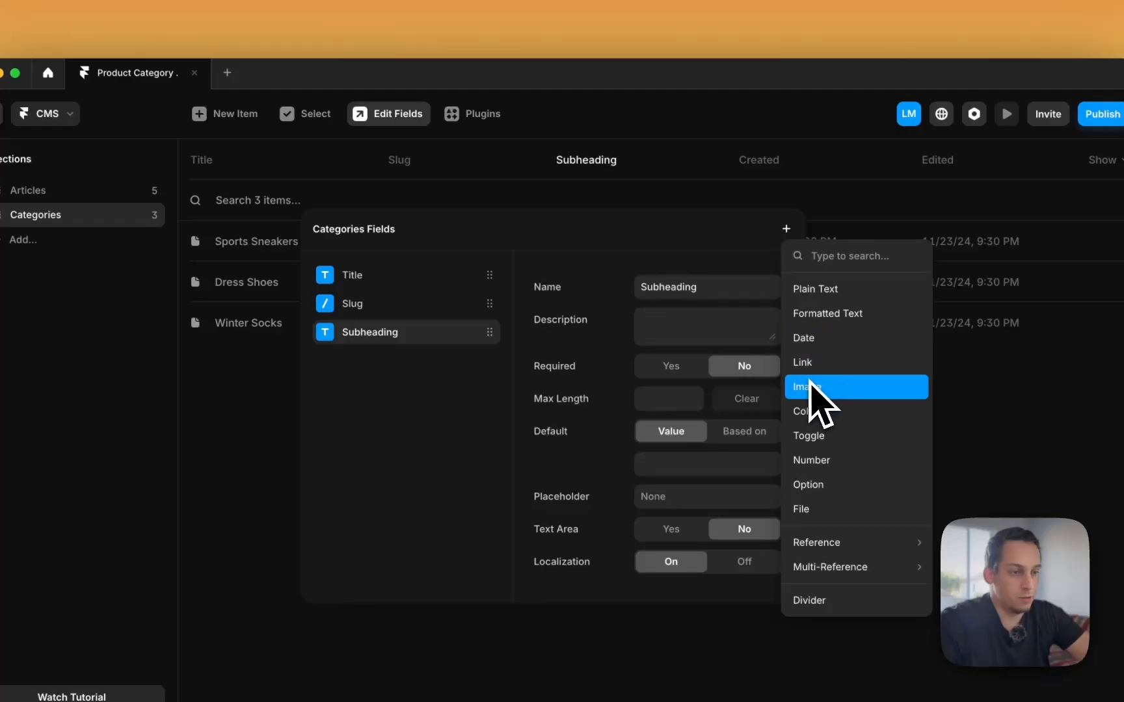
{"action": "left_click", "coordinate": [808, 386]}
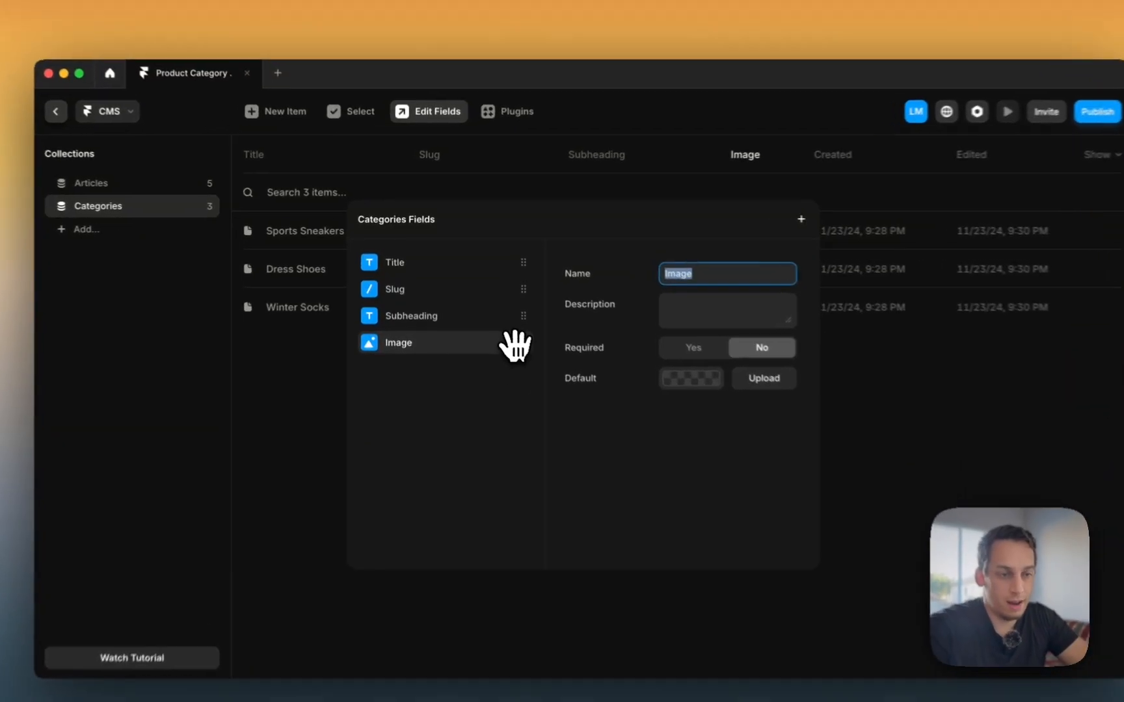
{"action": "left_click_drag", "start_coordinate": [509, 331], "coordinate": [514, 269]}
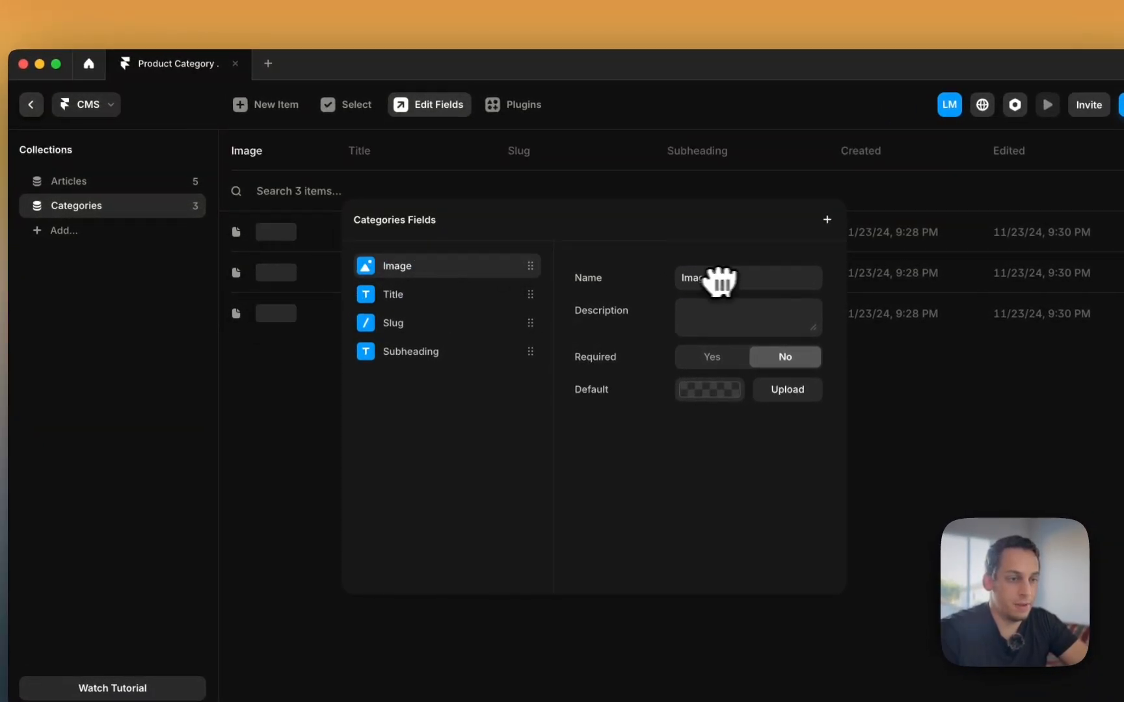
{"action": "left_click", "coordinate": [877, 403]}
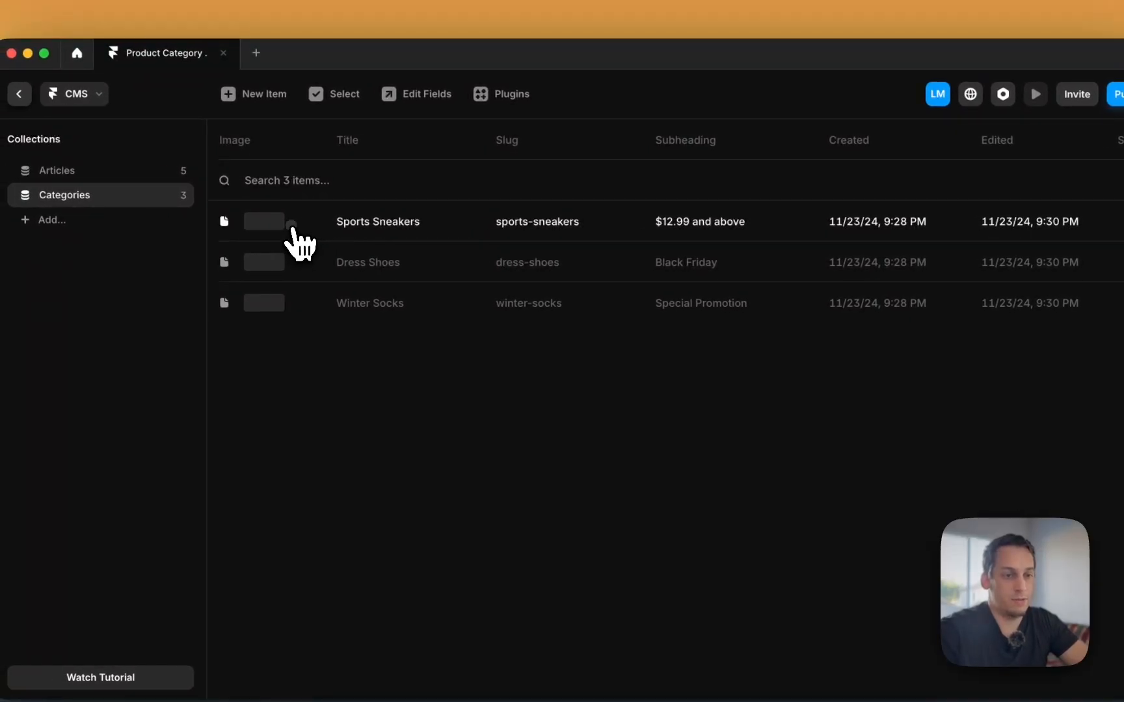
Step: Upload the black sports sneakers photo ending in "e01c12_2.png" from Downloads as the Sports Sneakers category's image
{"action": "left_click", "coordinate": [292, 229]}
{"action": "left_click", "coordinate": [650, 211]}
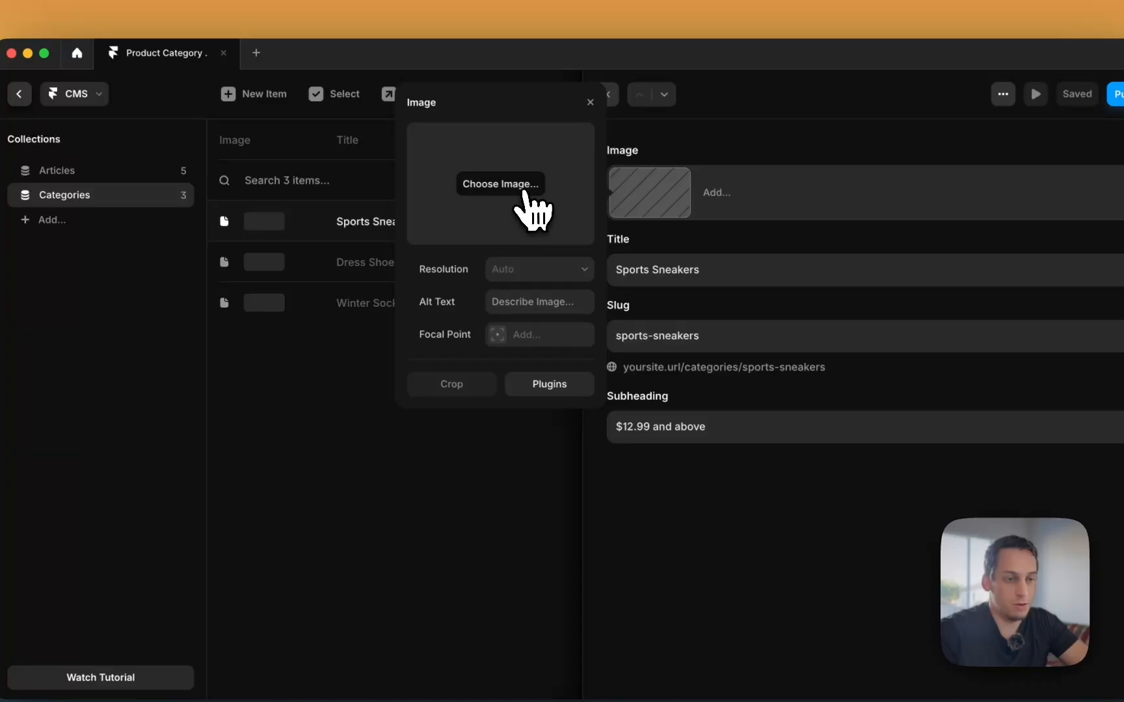
{"action": "left_click", "coordinate": [501, 184]}
{"action": "scroll", "coordinate": [477, 351], "scroll_direction": "down", "scroll_amount": 3}
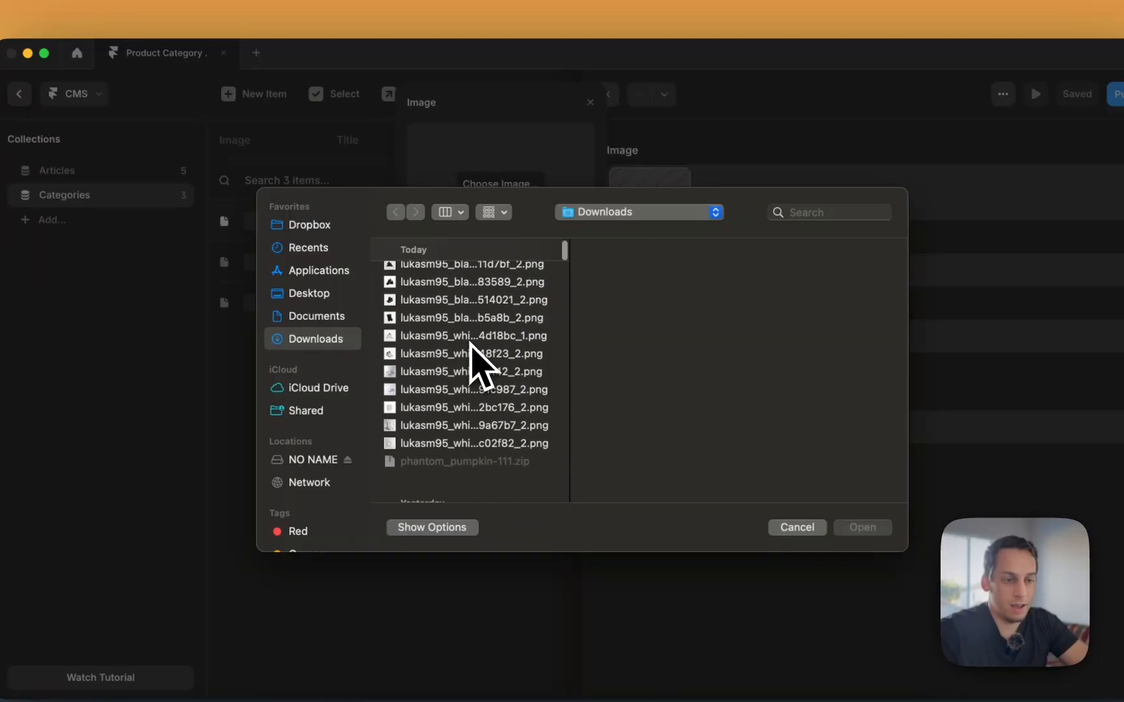
{"action": "scroll", "coordinate": [478, 364], "scroll_direction": "up", "scroll_amount": 3}
{"action": "left_click", "coordinate": [445, 325]}
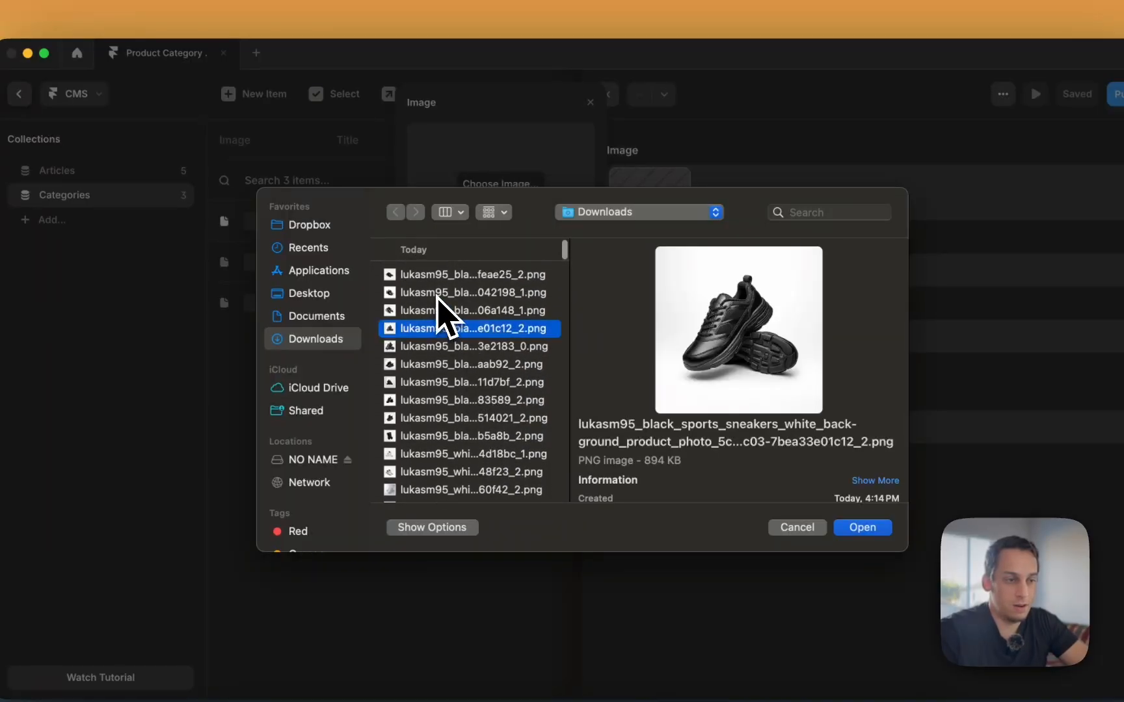
{"action": "left_click", "coordinate": [437, 294]}
{"action": "left_click", "coordinate": [438, 312]}
{"action": "left_click", "coordinate": [444, 327]}
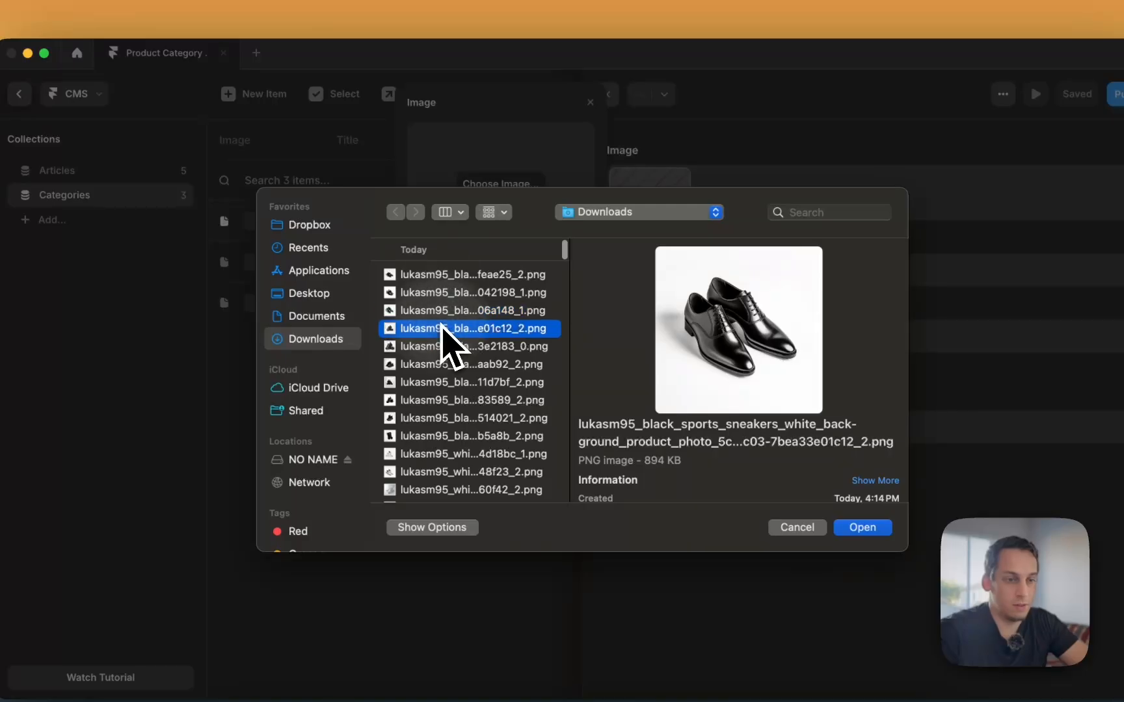
{"action": "left_click", "coordinate": [861, 528]}
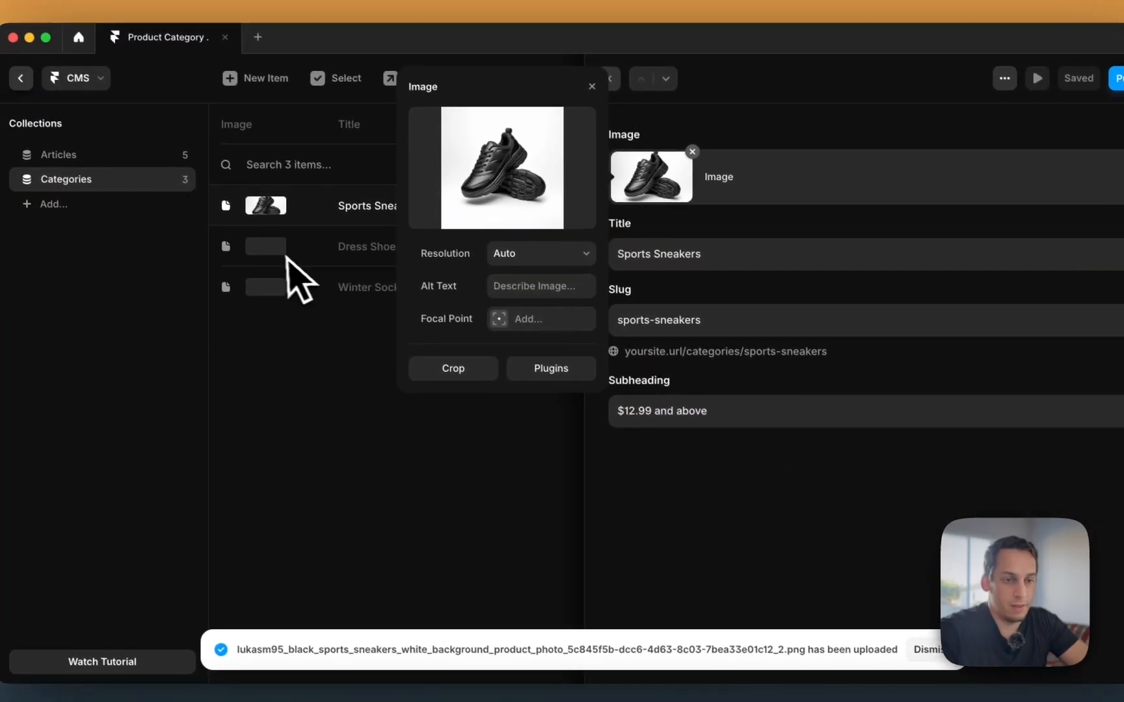
Step: Upload the black dress shoes photo ending in "042198_1.png" from Downloads as the Dress Shoes category's image
{"action": "left_click", "coordinate": [237, 251]}
{"action": "left_click", "coordinate": [237, 234]}
{"action": "left_click", "coordinate": [648, 198]}
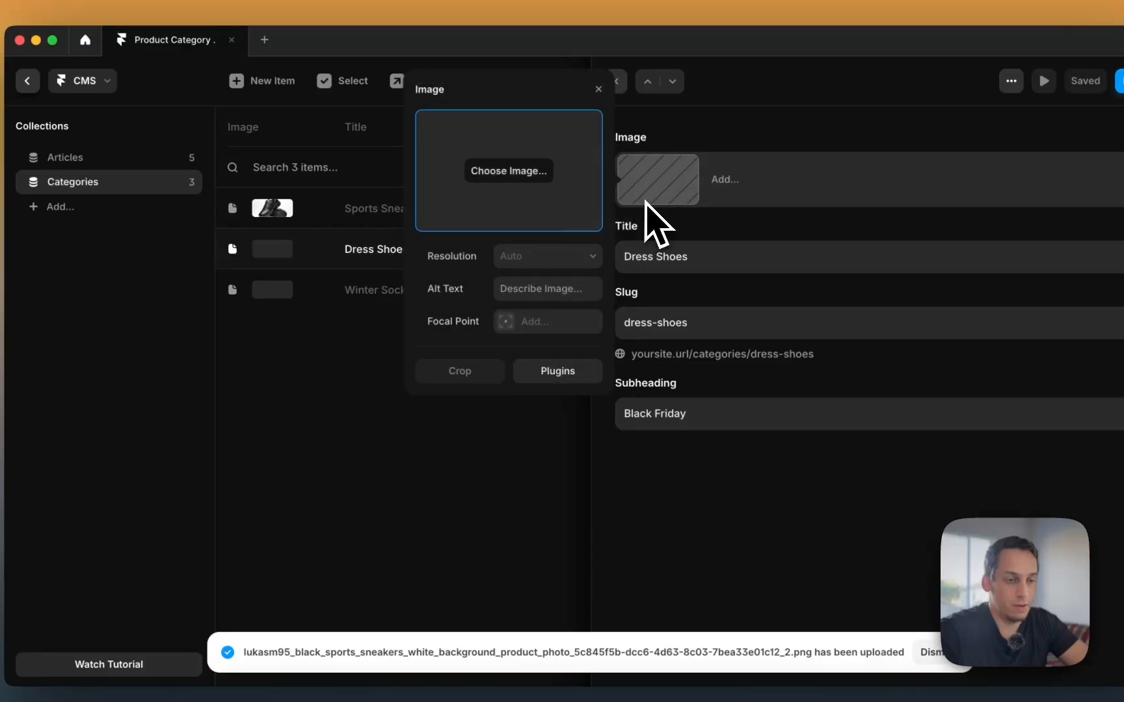
{"action": "left_click", "coordinate": [515, 179]}
{"action": "left_click", "coordinate": [450, 369]}
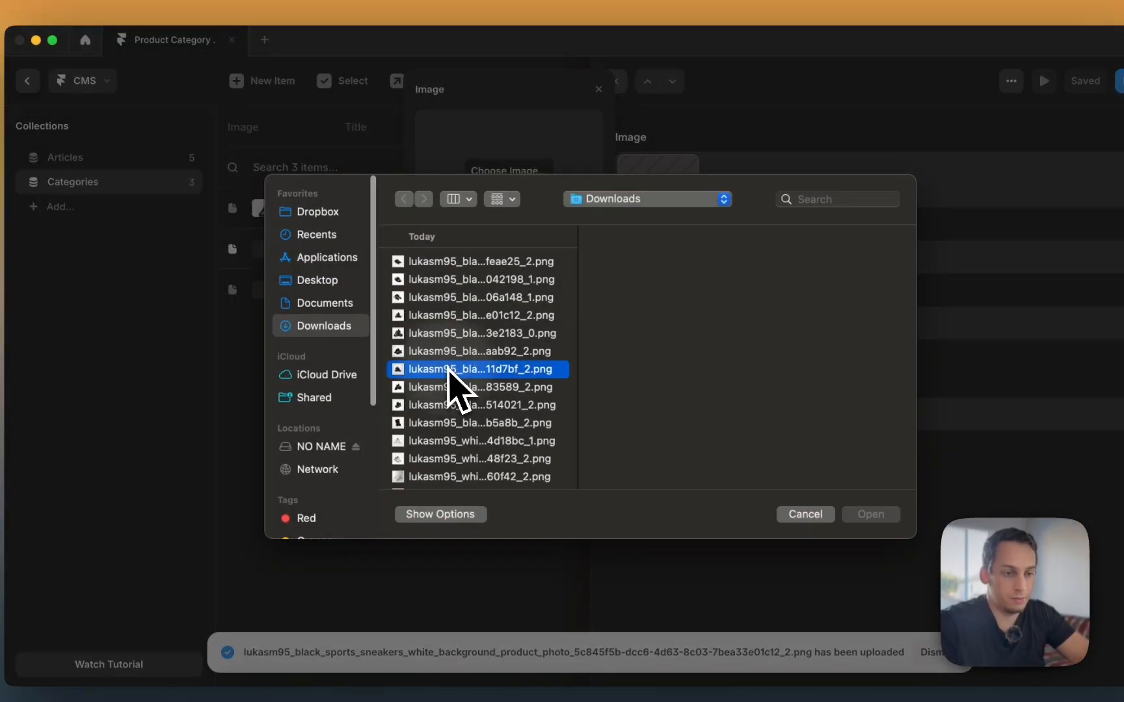
{"action": "key", "text": "Up"}
{"action": "key", "text": "Up"}
{"action": "key", "text": "Up"}
{"action": "key", "text": "Up"}
{"action": "key", "text": "Up"}
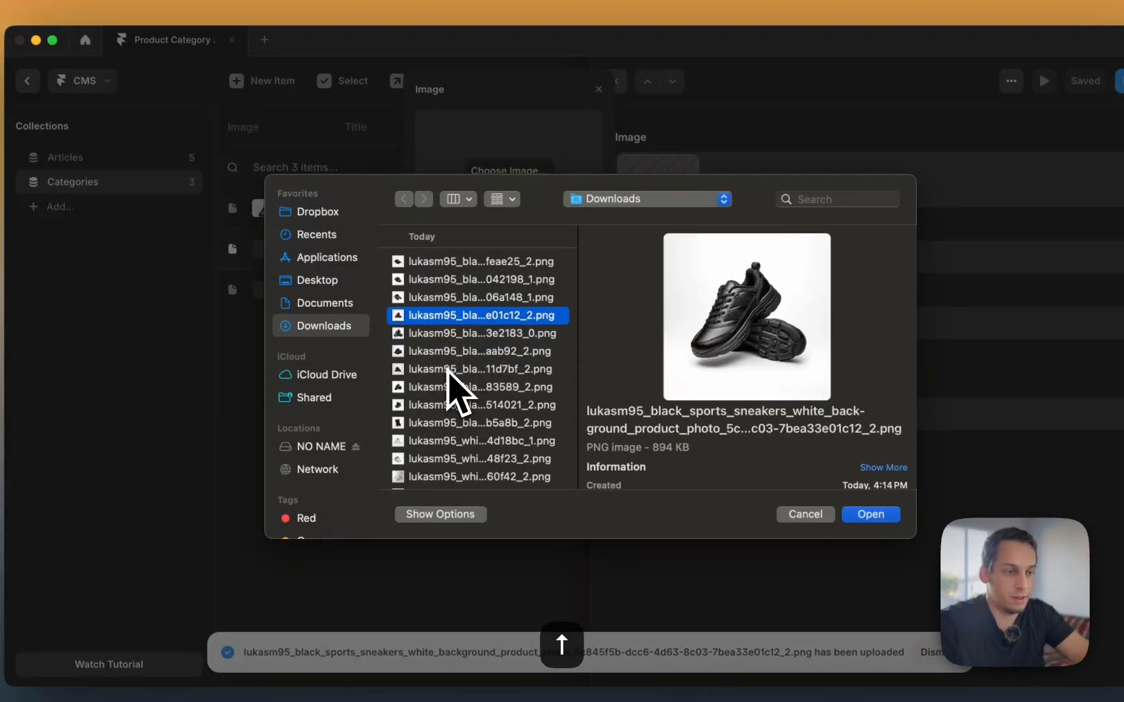
{"action": "key", "text": "Up"}
{"action": "key", "text": "Down"}
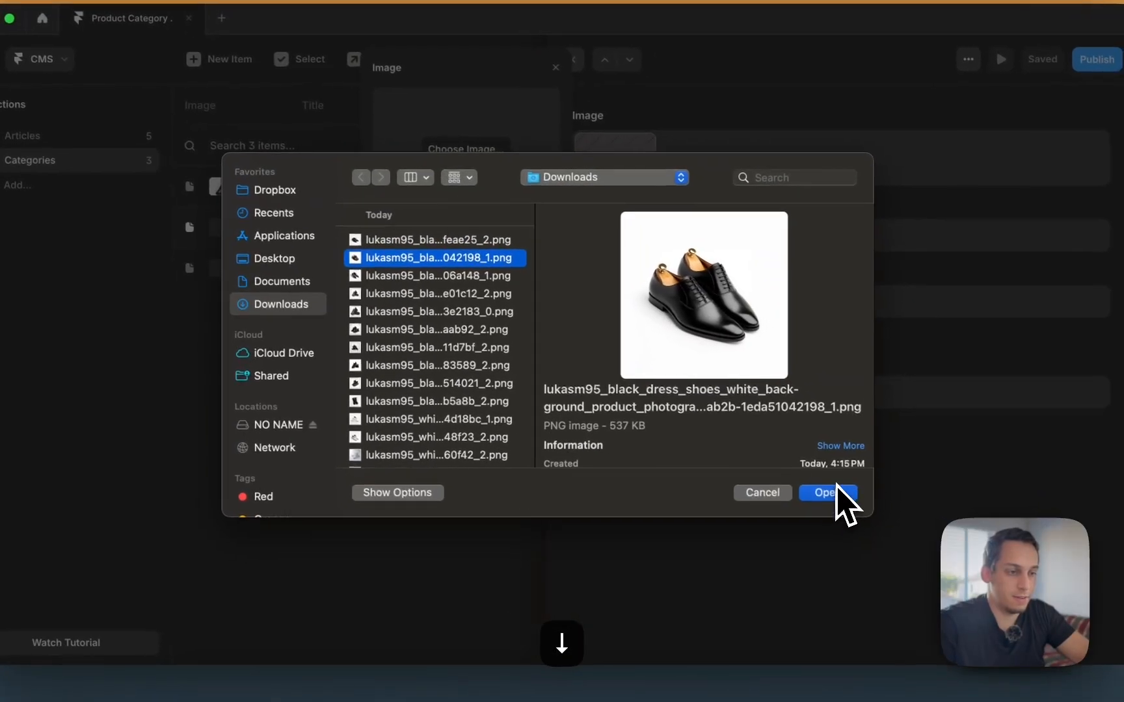
{"action": "left_click", "coordinate": [836, 490]}
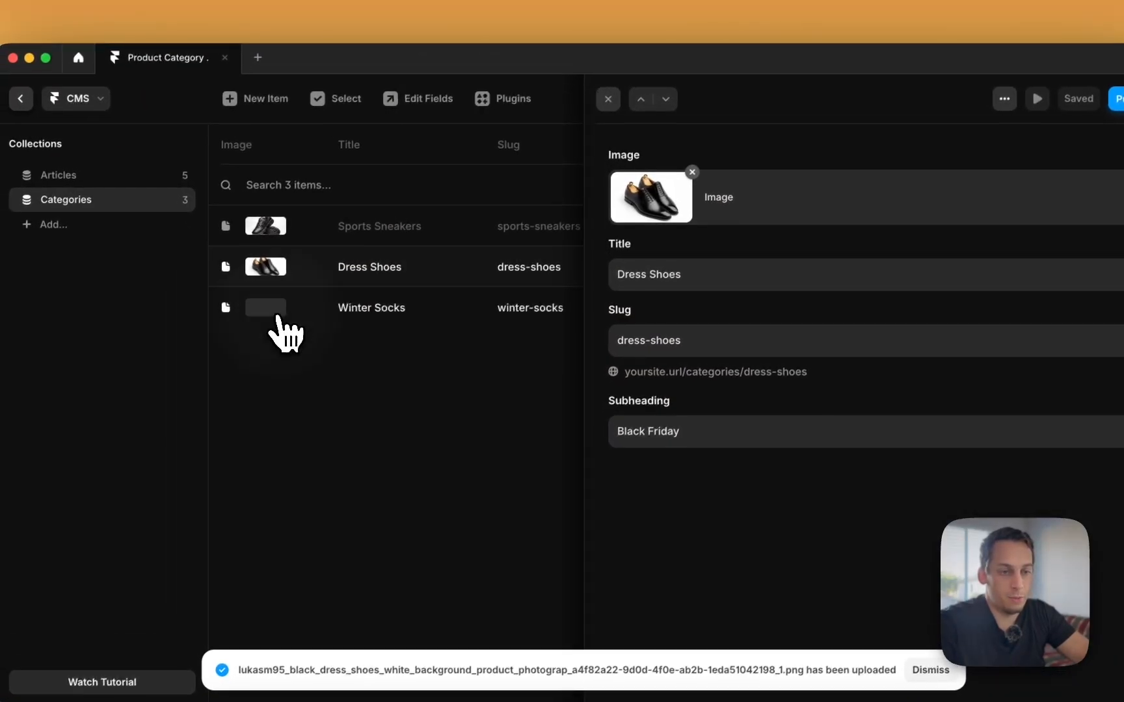
Step: Upload the black winter socks photo ending in "b5a8b_2.png" as the Winter Socks category's image and close the item
{"action": "left_click", "coordinate": [277, 318]}
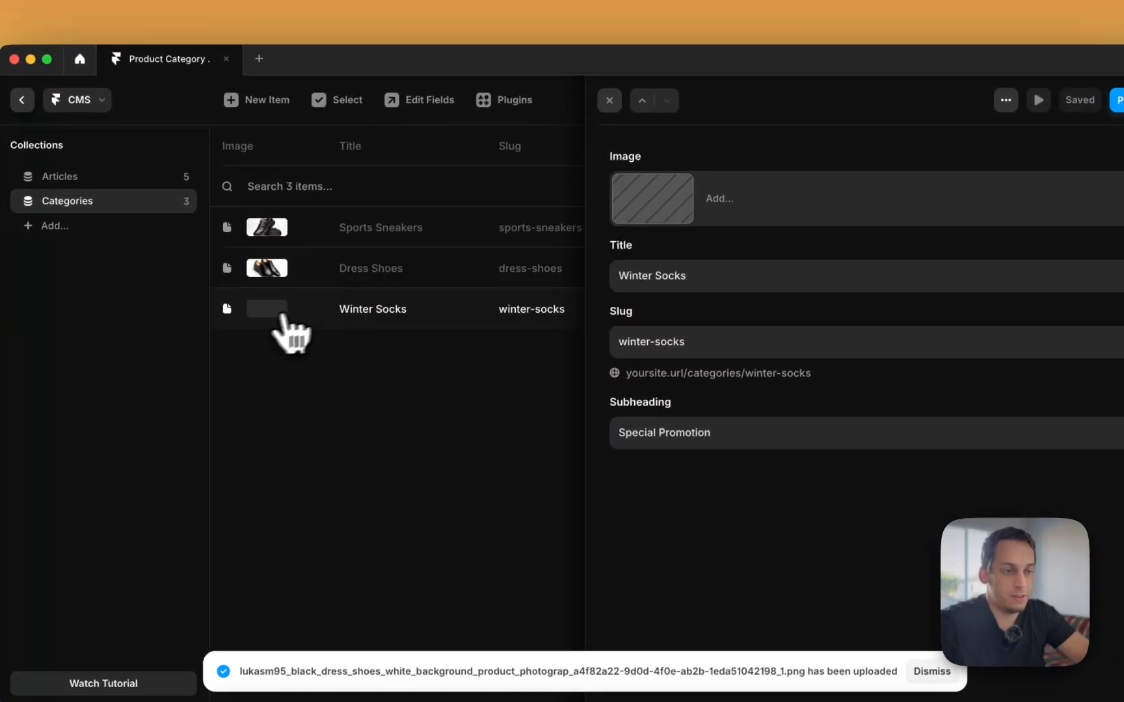
{"action": "left_click", "coordinate": [670, 214]}
{"action": "left_click", "coordinate": [501, 189]}
{"action": "left_click", "coordinate": [437, 388]}
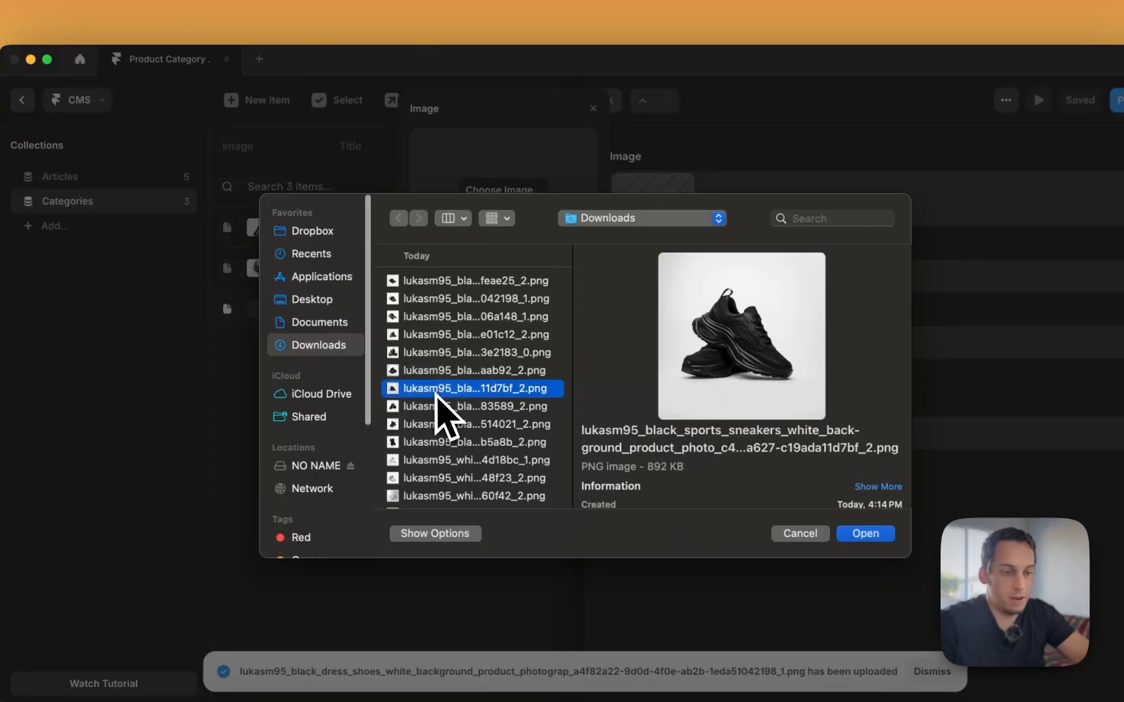
{"action": "key", "text": "Down"}
{"action": "key", "text": "Down"}
{"action": "key", "text": "Down"}
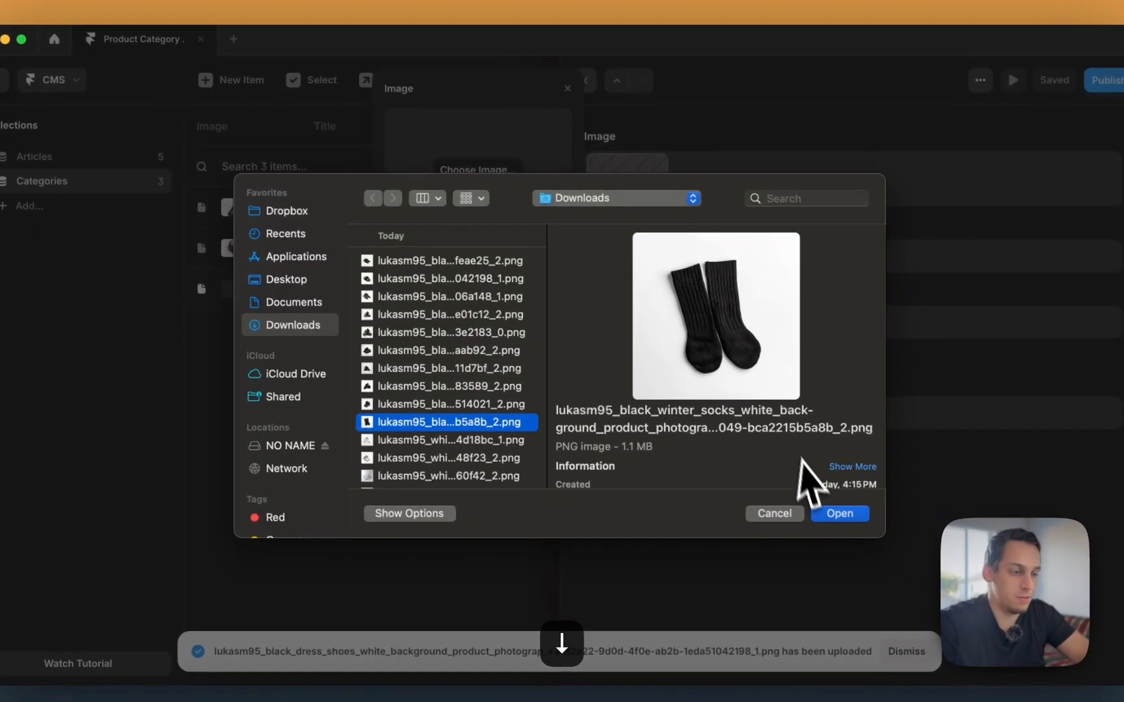
{"action": "left_click", "coordinate": [865, 534]}
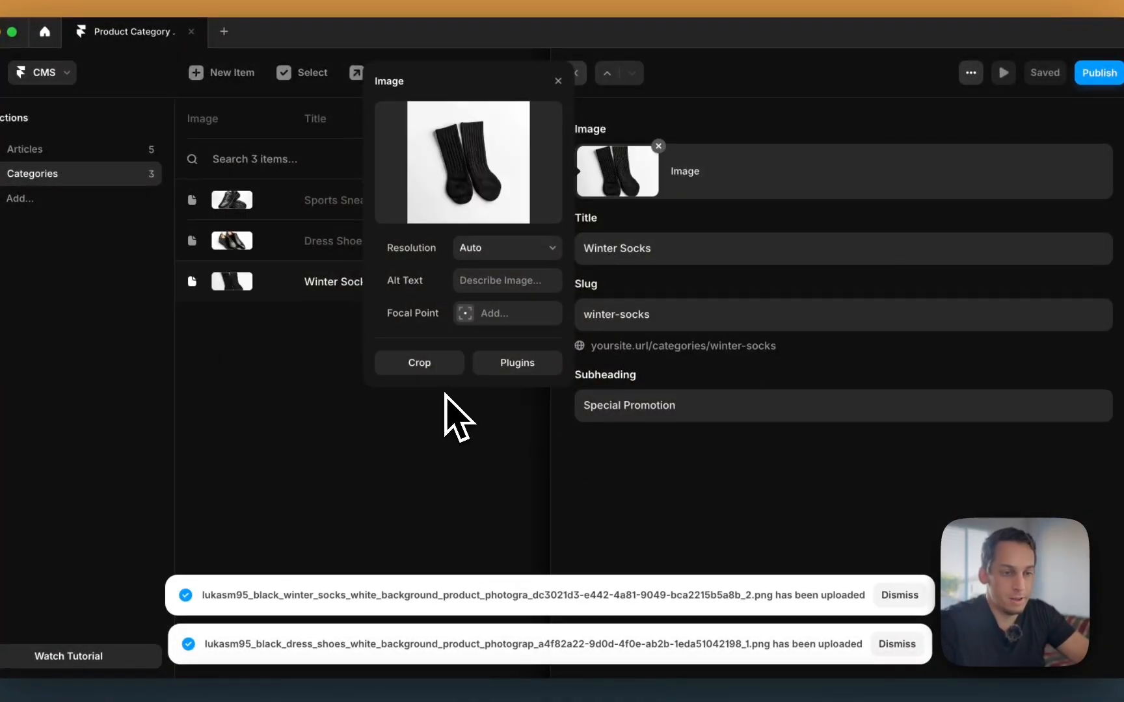
{"action": "left_click", "coordinate": [351, 416]}
{"action": "left_click", "coordinate": [350, 416]}
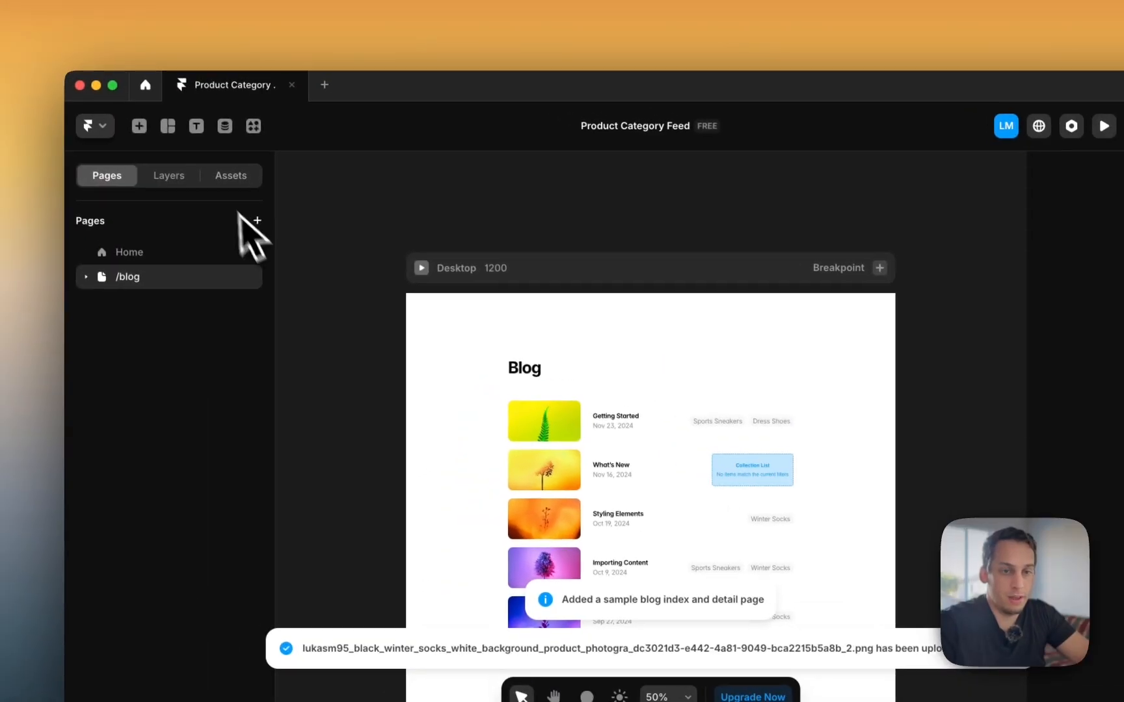
Step: Rename the Articles collection to "Products" in the CMS and switch to the e-commerce design in Figma
{"action": "left_click", "coordinate": [253, 125]}
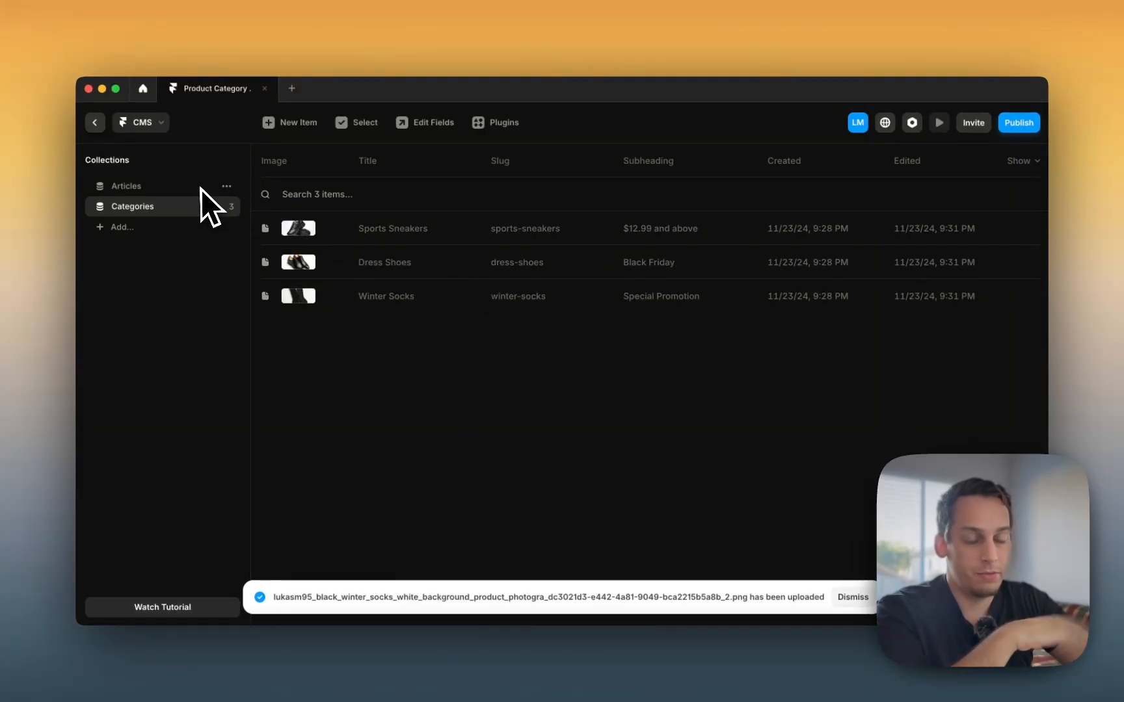
{"action": "left_click", "coordinate": [191, 190]}
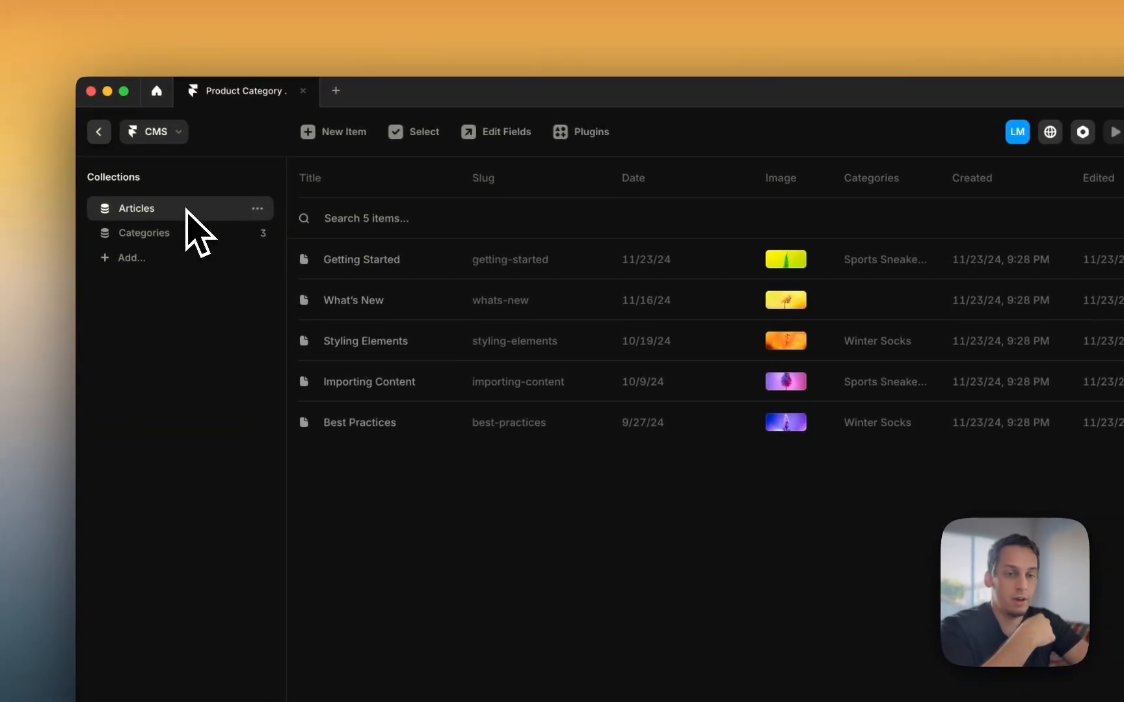
{"action": "double_click", "coordinate": [147, 212]}
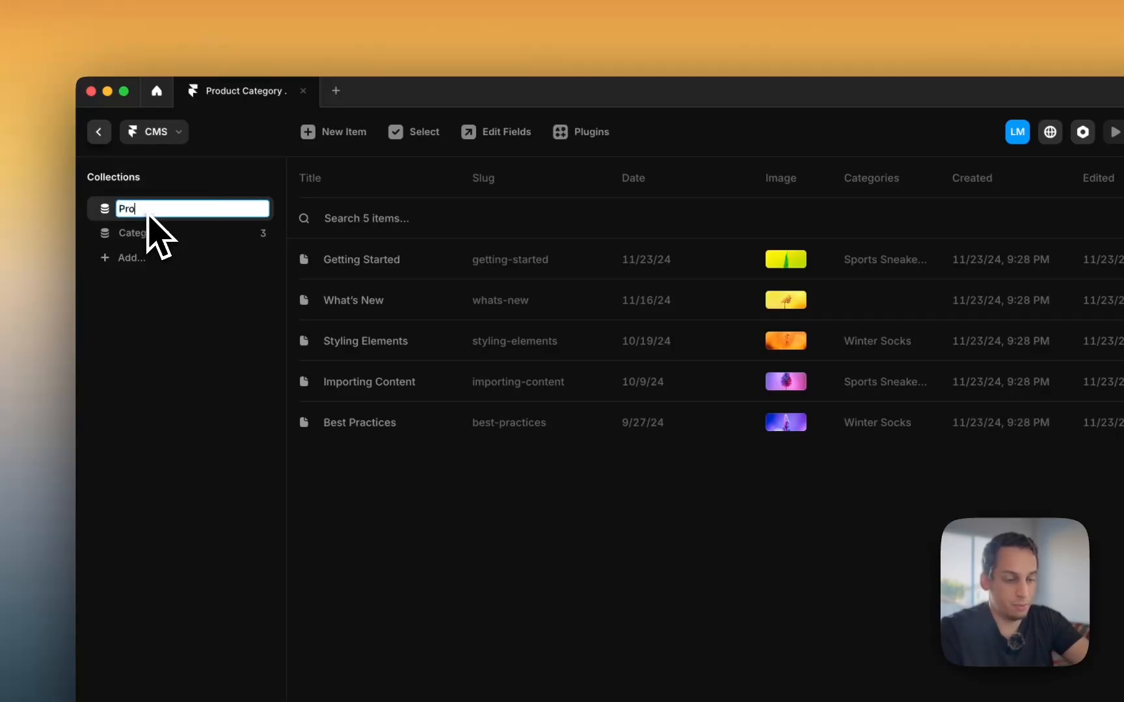
{"action": "type", "text": "Products"}
{"action": "key", "text": "Return"}
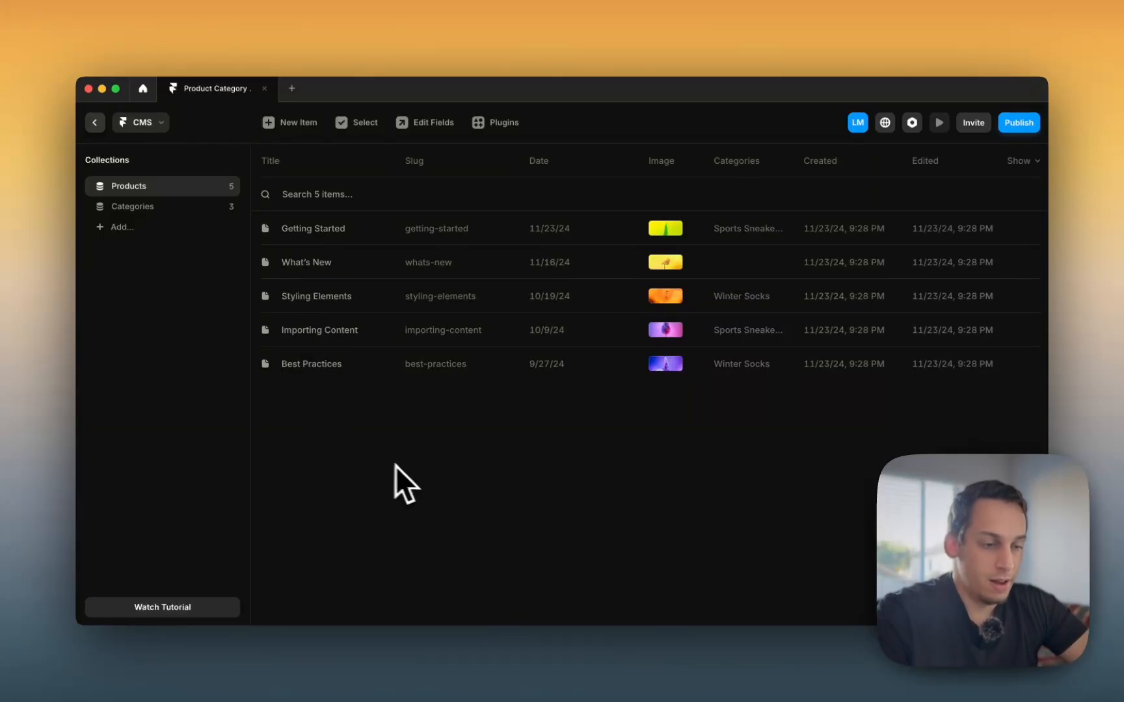
{"action": "left_click", "coordinate": [550, 670]}
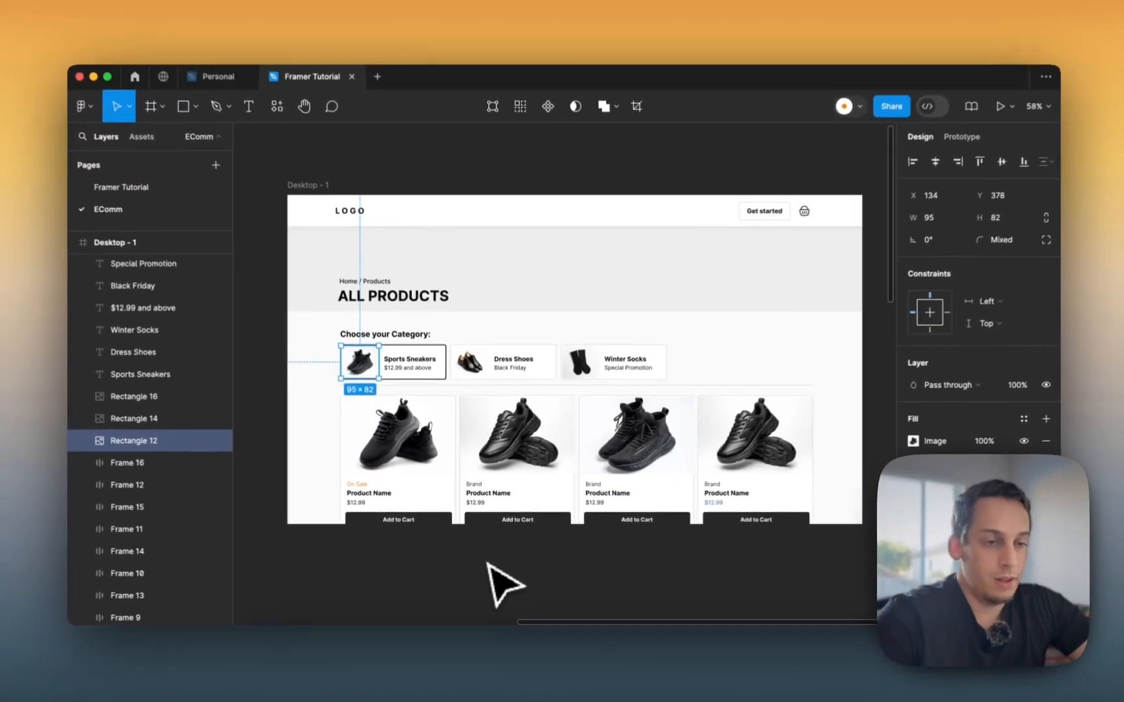
Step: Add a text label reading "5" on the empty canvas below the Desktop - 1 frame
{"action": "scroll", "coordinate": [412, 534], "scroll_direction": "down", "scroll_amount": 2}
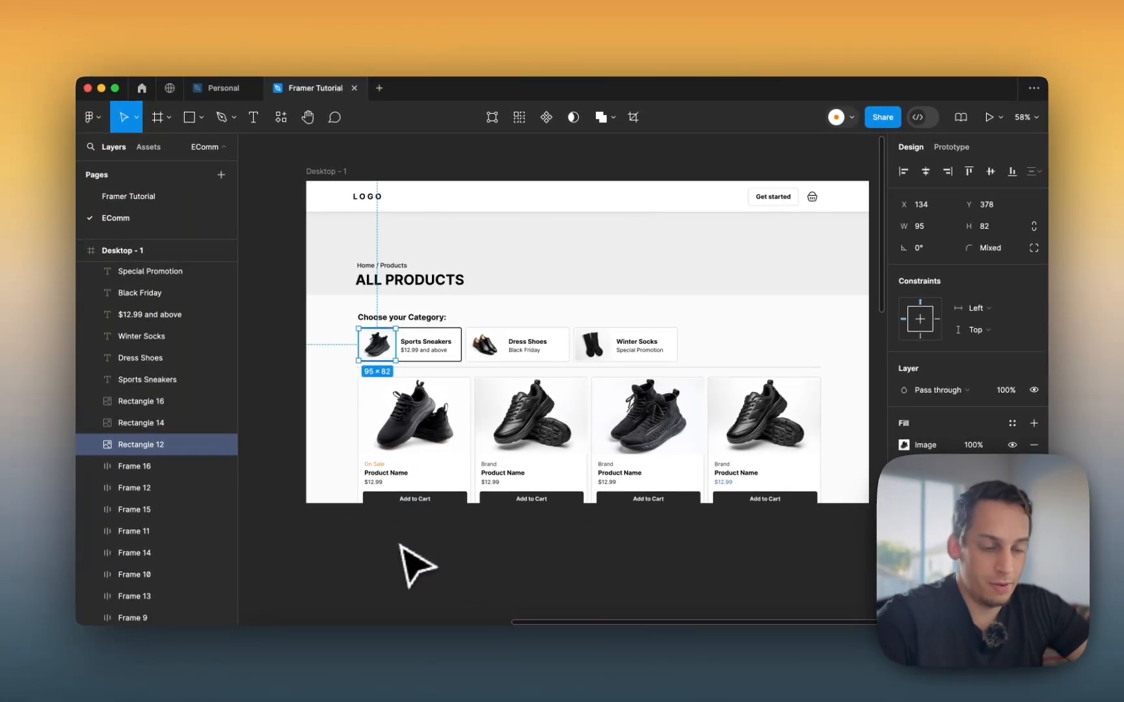
{"action": "left_click", "coordinate": [390, 556]}
{"action": "key", "text": "t"}
{"action": "left_click", "coordinate": [391, 522]}
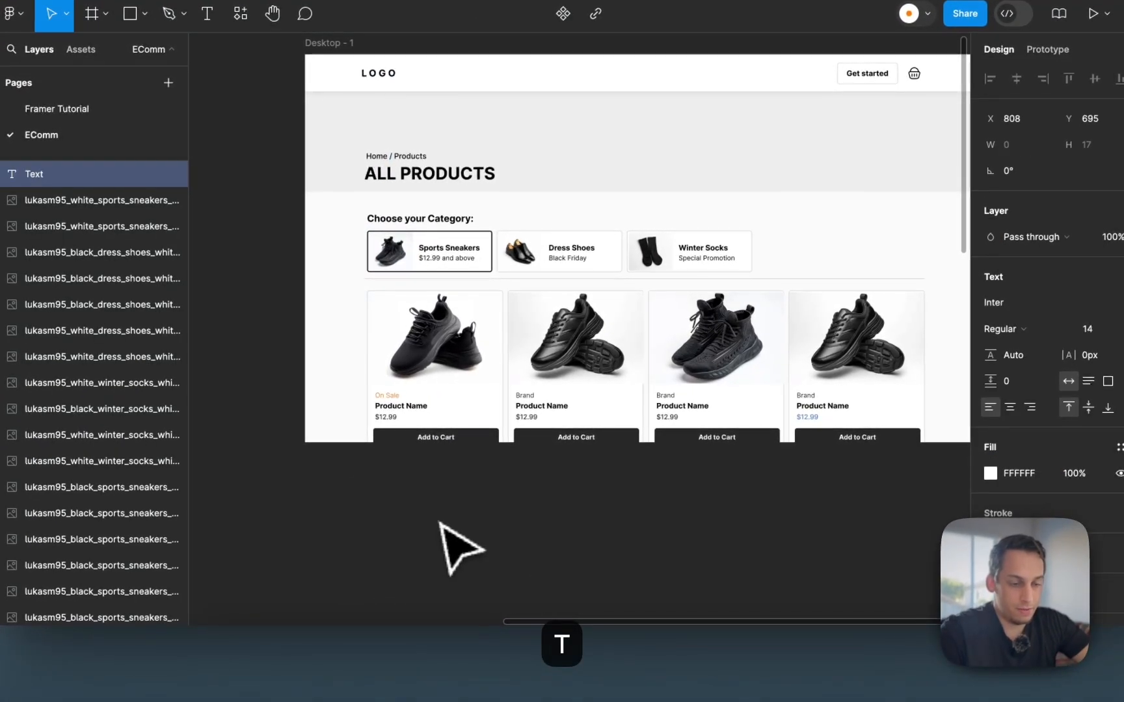
{"action": "type", "text": "%"}
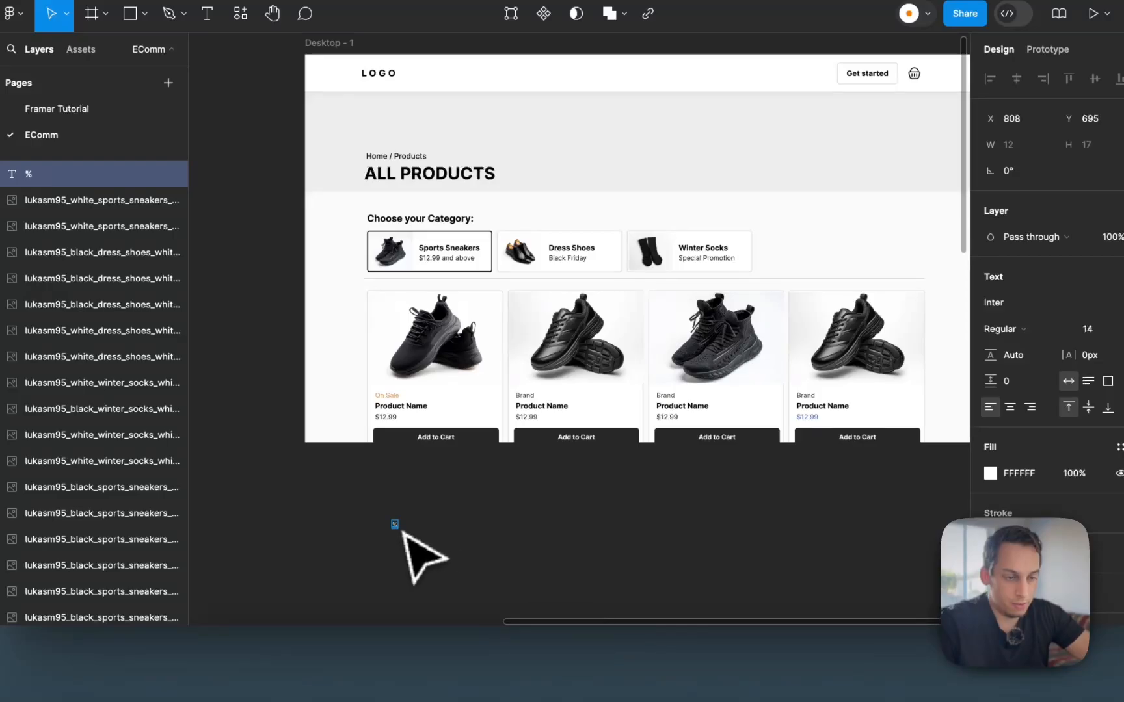
{"action": "type", "text": "5"}
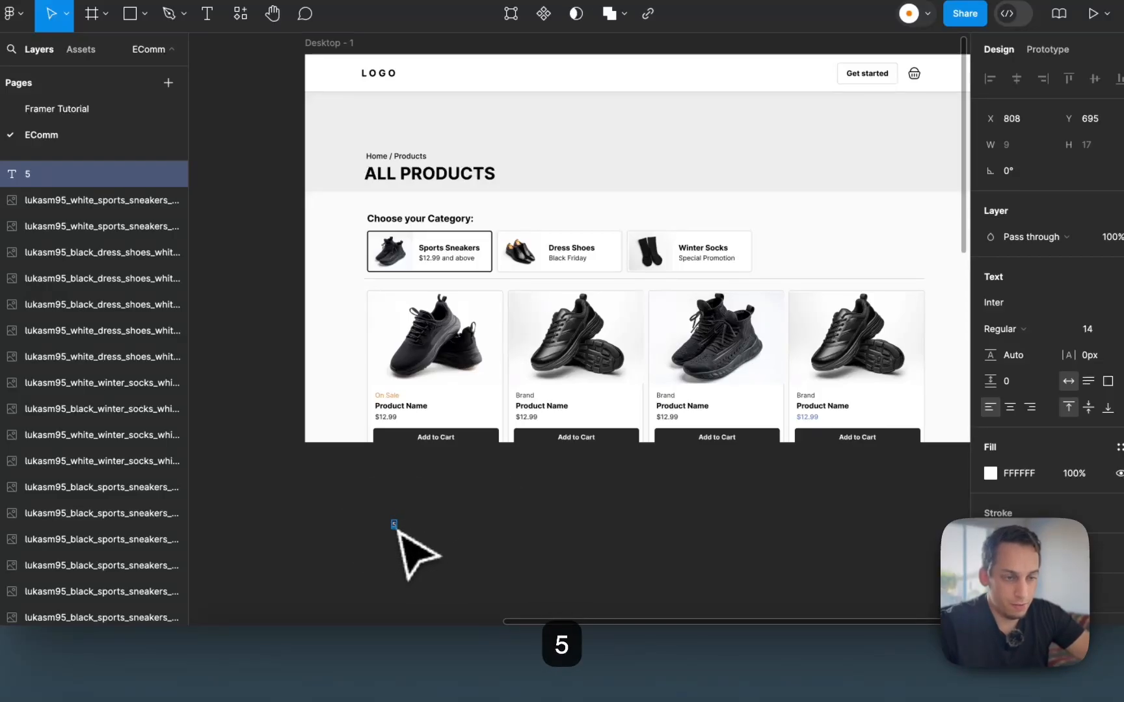
{"action": "mouse_move", "coordinate": [395, 528]}
{"action": "left_mouse_down"}
{"action": "mouse_move", "coordinate": [395, 462]}
{"action": "mouse_move", "coordinate": [406, 515]}
{"action": "left_mouse_up"}
Step: Set the "5" label's fill to red (FC1616) and its font size to 64
{"action": "left_click", "coordinate": [1012, 475]}
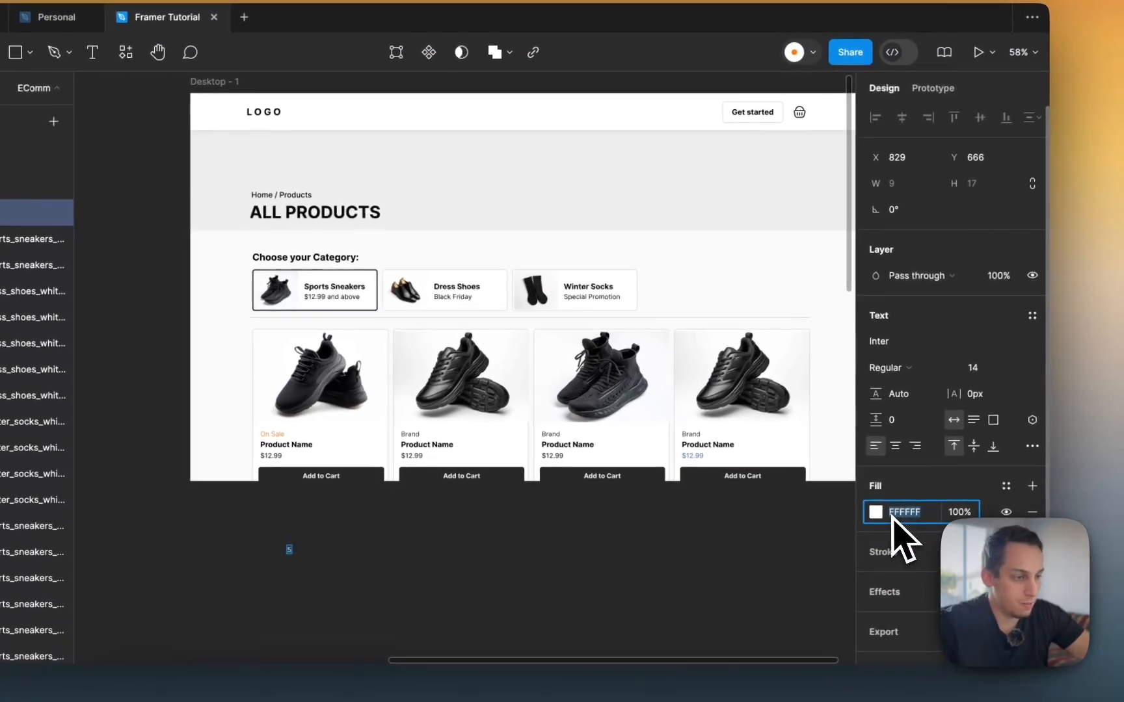
{"action": "left_click", "coordinate": [875, 511]}
{"action": "left_click", "coordinate": [807, 309]}
{"action": "left_click", "coordinate": [491, 512]}
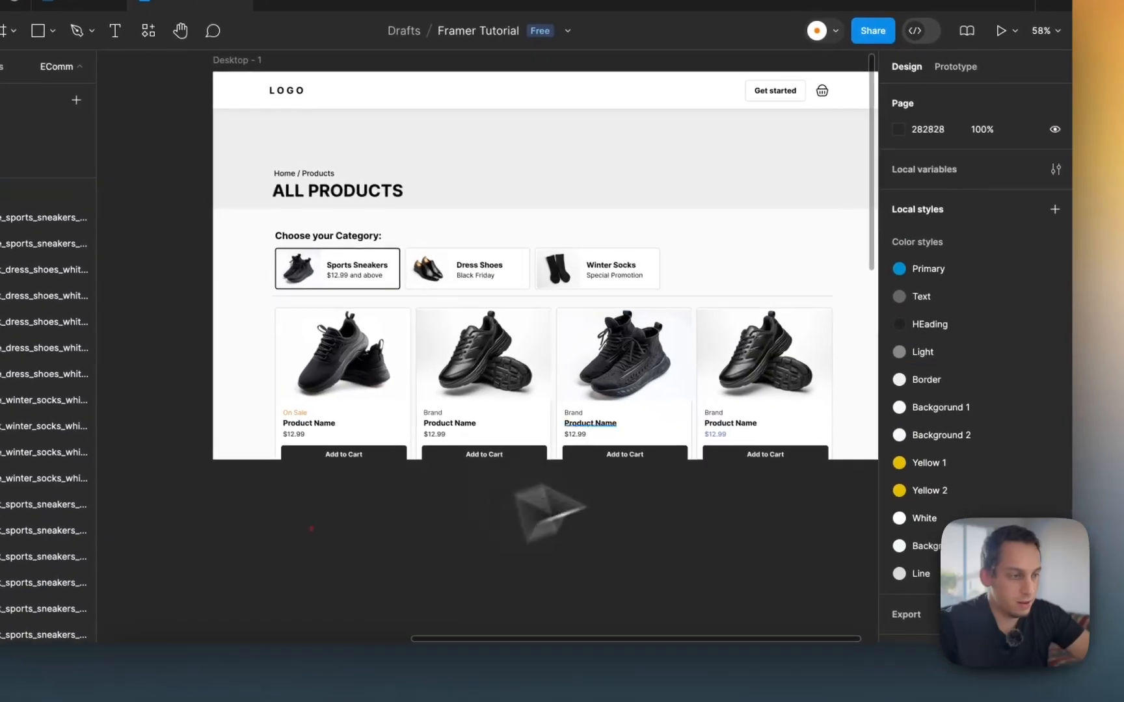
{"action": "left_click", "coordinate": [288, 551]}
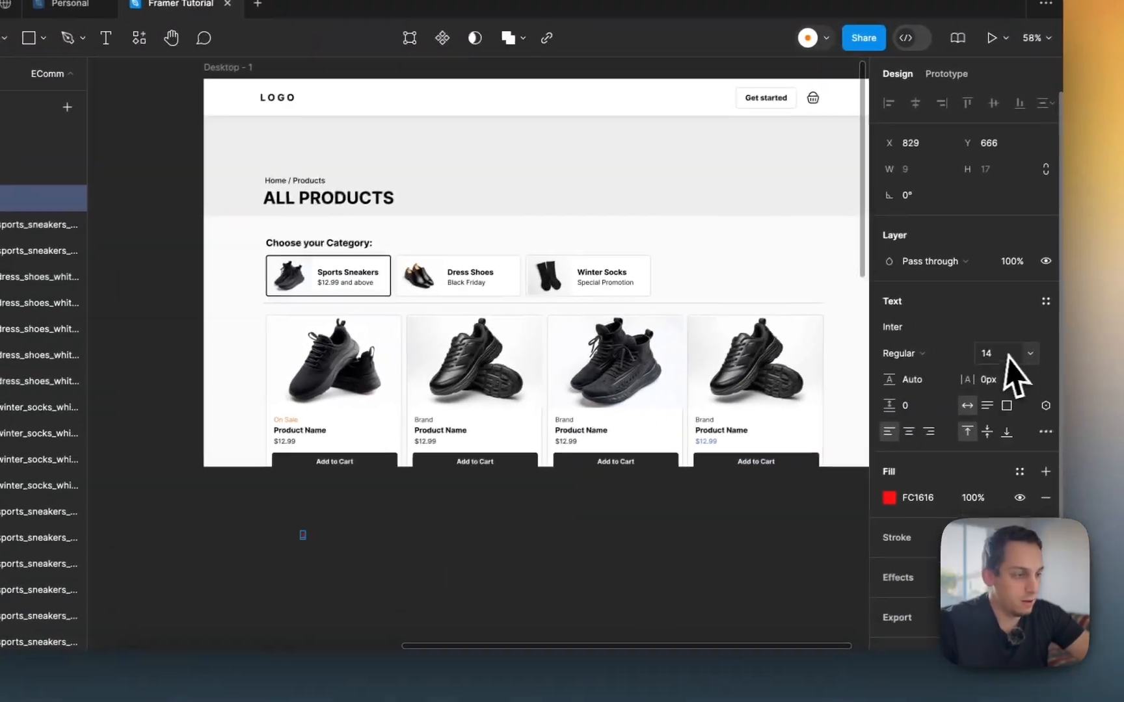
{"action": "left_click", "coordinate": [1074, 330]}
{"action": "key", "text": "shift+Up"}
{"action": "key", "text": "shift+Up"}
{"action": "key", "text": "shift+Up"}
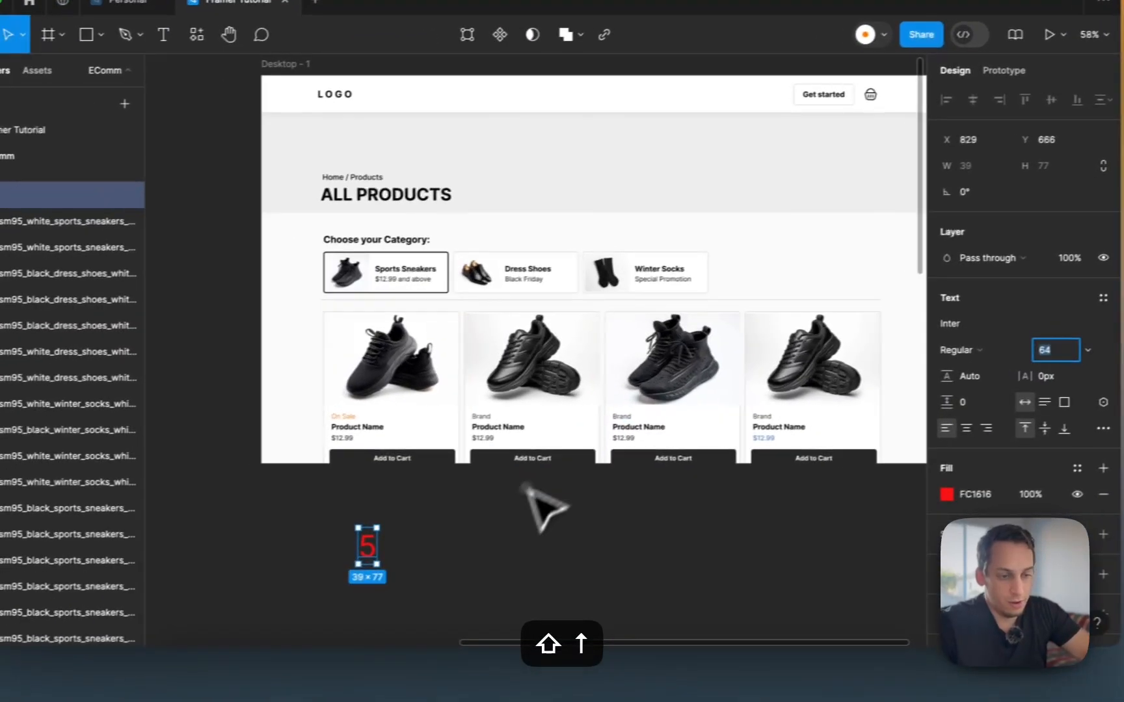
Step: Place the "5" beside the Sports Sneakers category card and add copies reading "4" at Dress Shoes and "3" at Winter Socks
{"action": "left_click", "coordinate": [432, 510]}
{"action": "left_click_drag", "start_coordinate": [297, 553], "coordinate": [259, 296]}
{"action": "left_click_drag", "start_coordinate": [350, 288], "coordinate": [480, 274]}
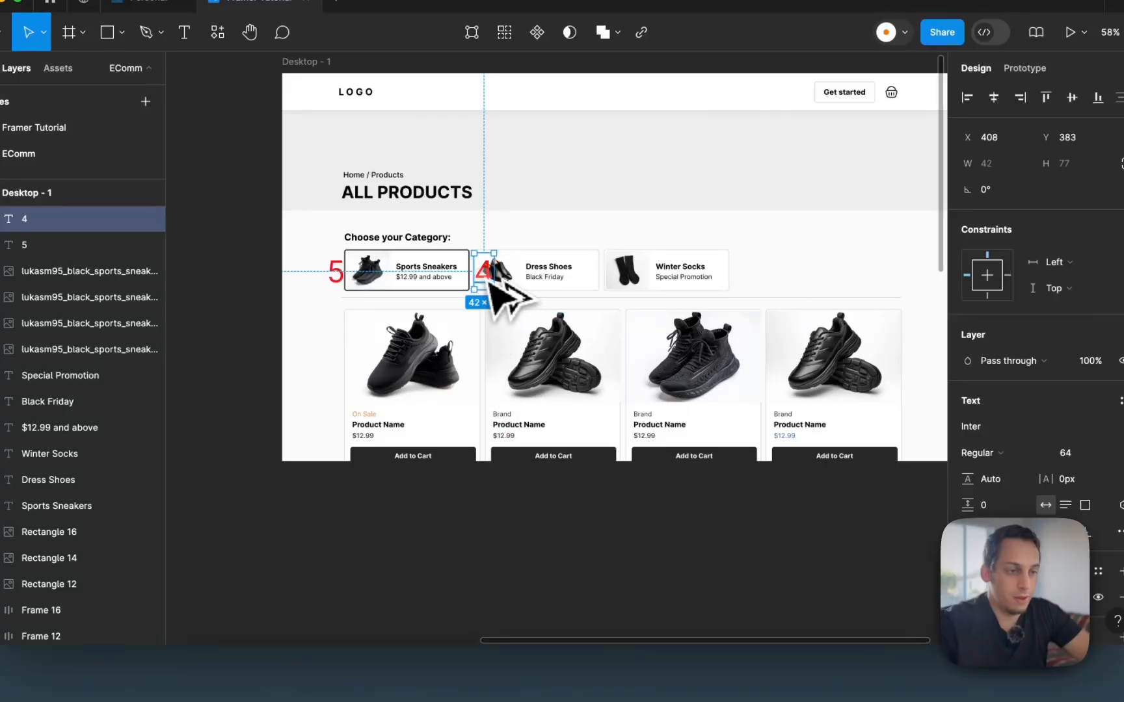
{"action": "left_click_drag", "start_coordinate": [489, 283], "coordinate": [618, 274], "text": "alt"}
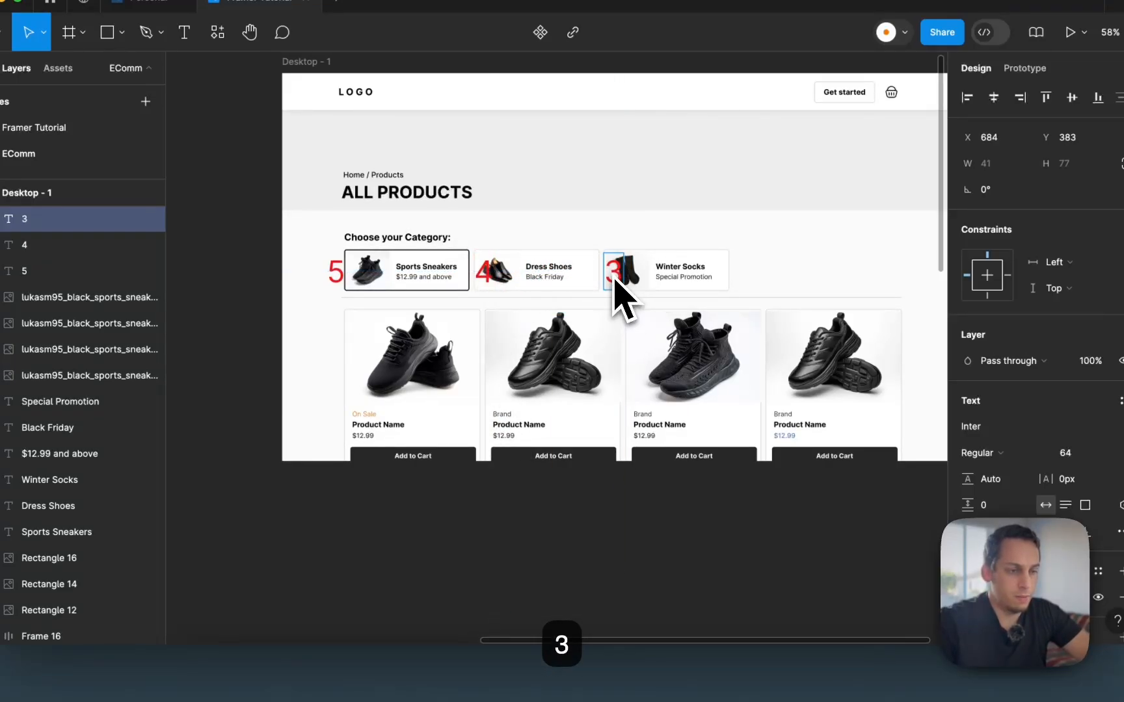
{"action": "left_click", "coordinate": [540, 543]}
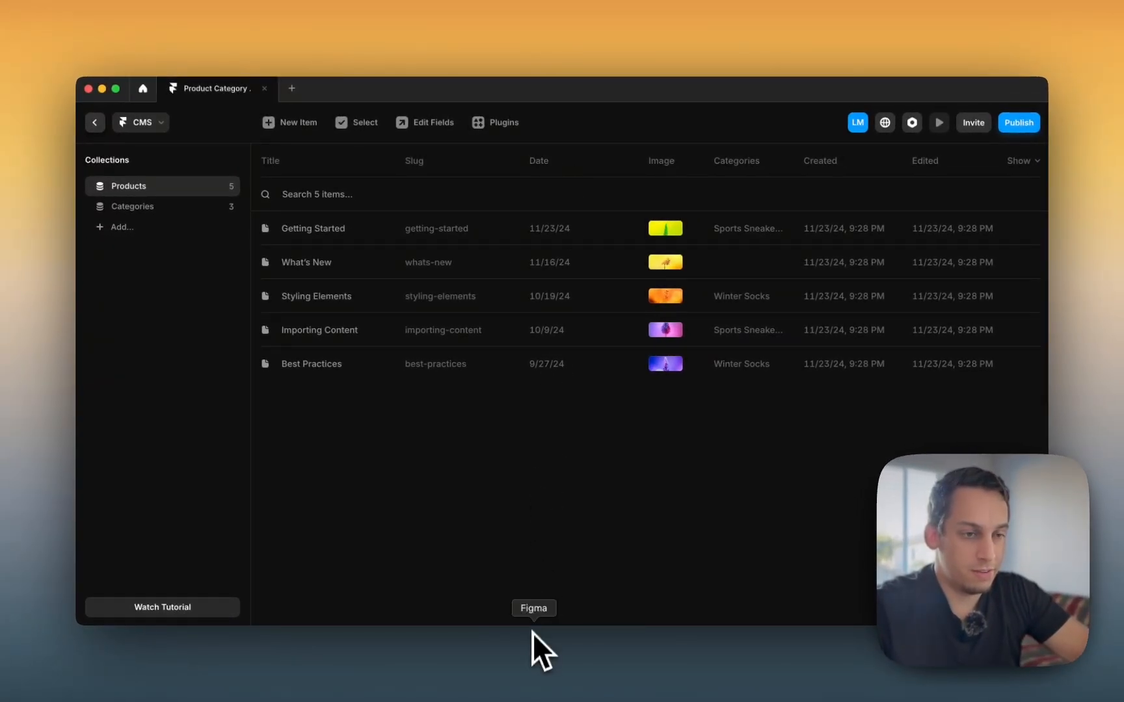
Step: Open the Getting Started product in Framer, compare it with the product cards in Figma, and return to Framer
{"action": "left_click", "coordinate": [488, 235]}
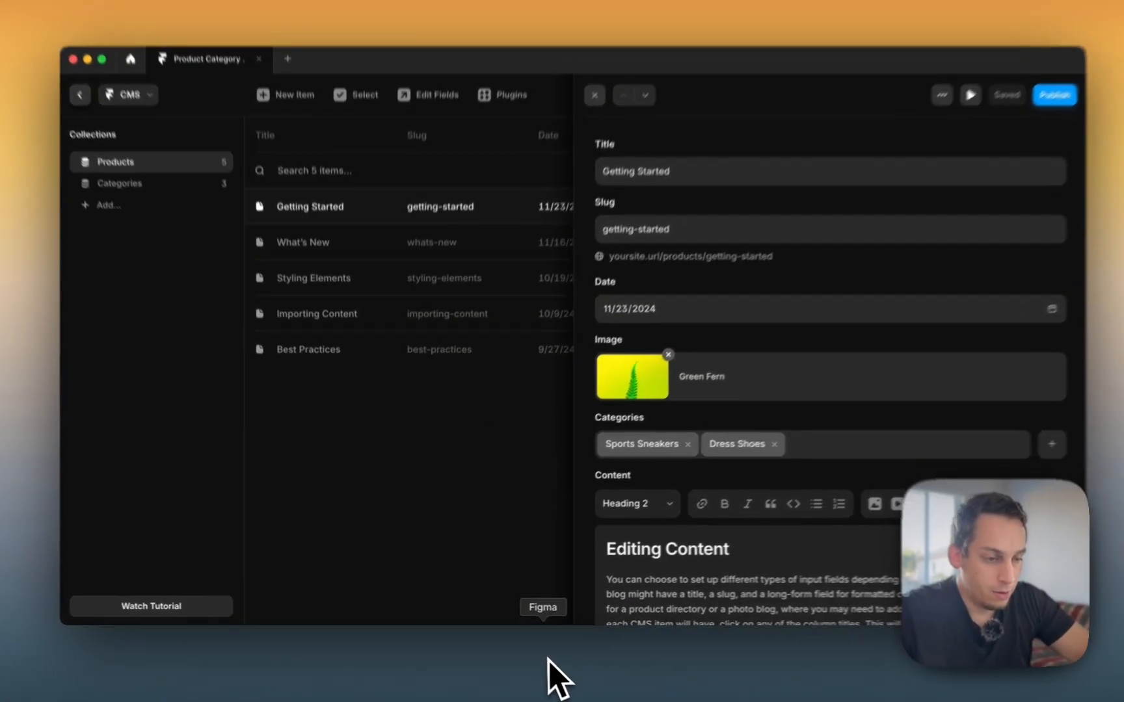
{"action": "left_click", "coordinate": [550, 662]}
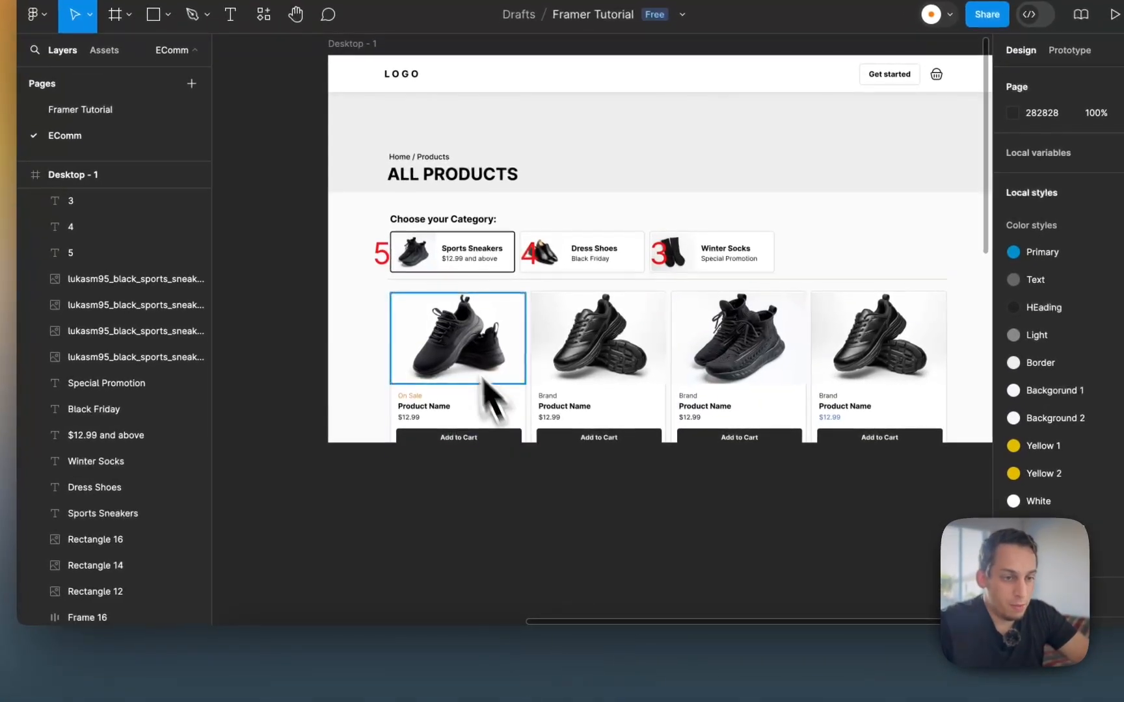
{"action": "scroll", "coordinate": [416, 371], "scroll_direction": "up", "scroll_amount": 3, "text": "ctrl"}
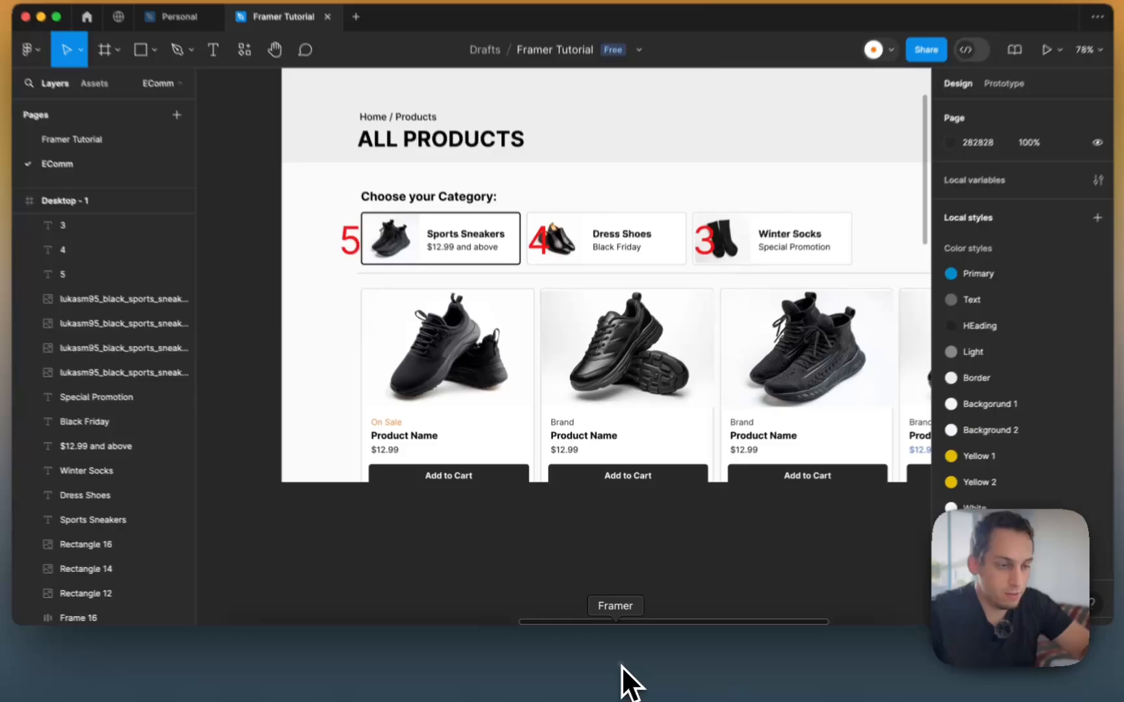
{"action": "left_click", "coordinate": [621, 667]}
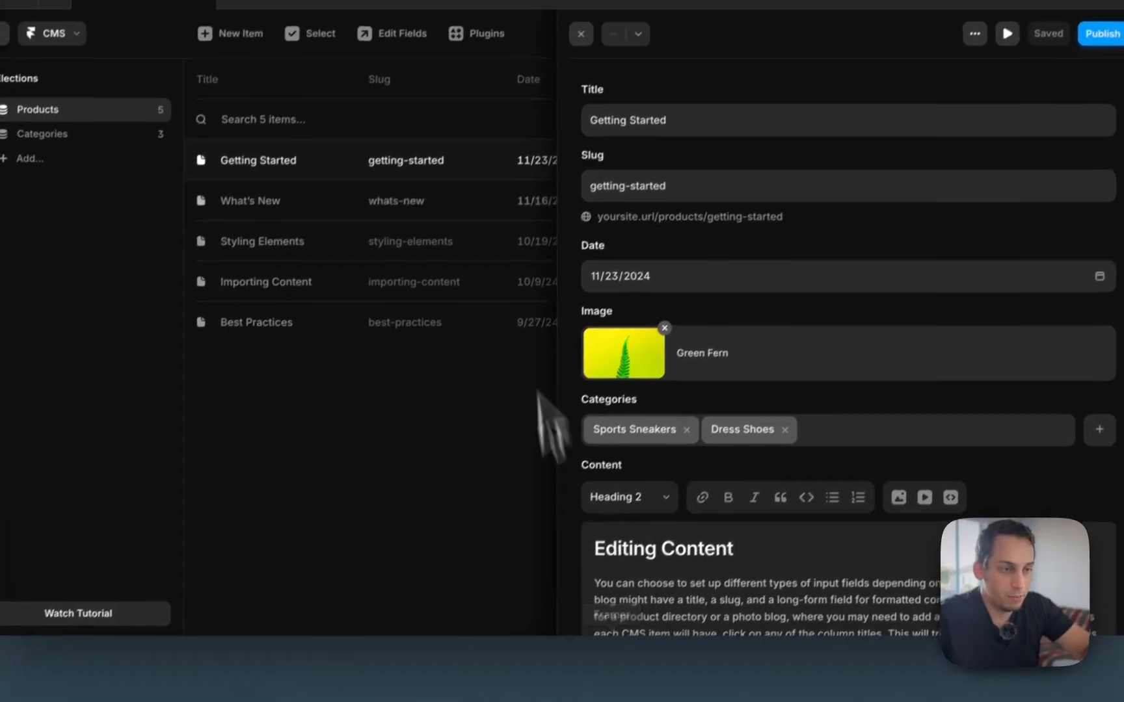
Step: Replace the Getting Started product's image with the black sports sneakers photo ending in "e01c12_2.png" from Downloads
{"action": "left_click", "coordinate": [584, 388]}
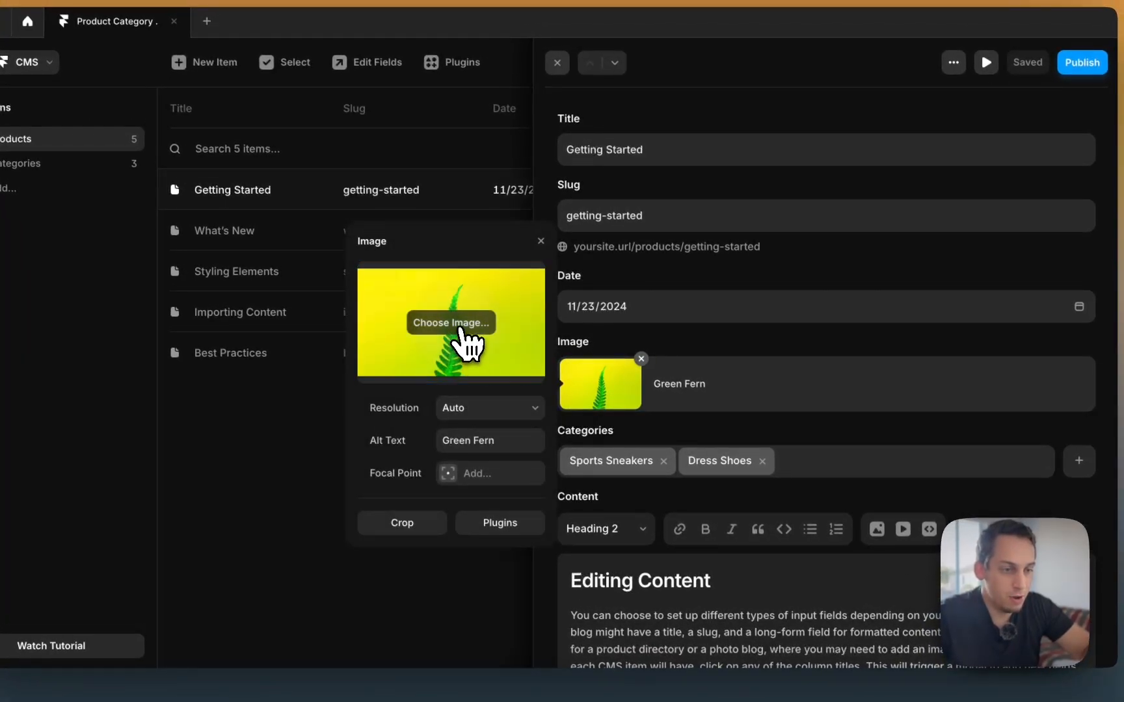
{"action": "left_click", "coordinate": [461, 325]}
{"action": "left_click", "coordinate": [442, 333]}
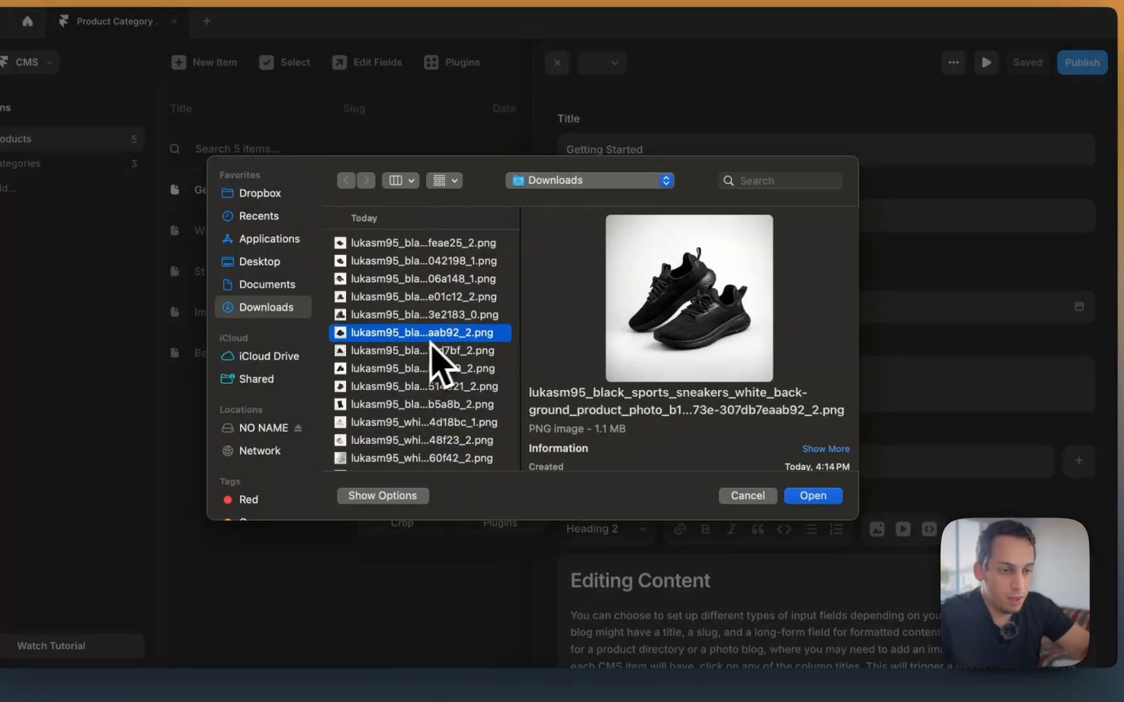
{"action": "left_click", "coordinate": [408, 318]}
{"action": "key", "text": "Up"}
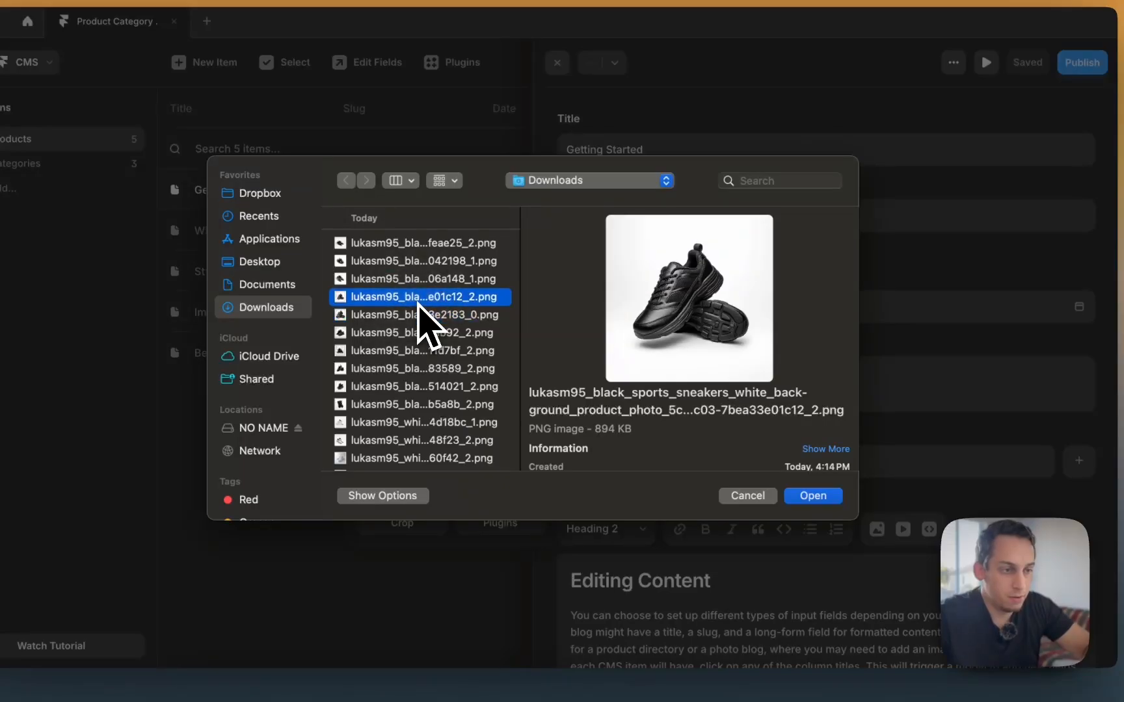
{"action": "left_click", "coordinate": [829, 491]}
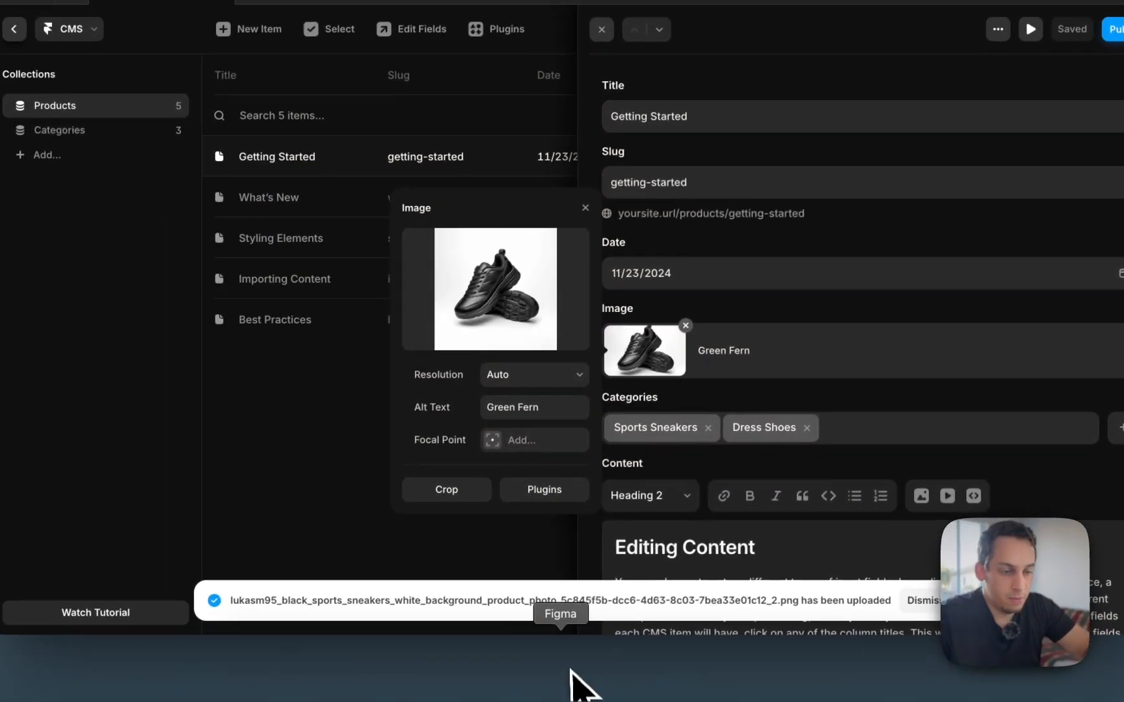
Step: Check the Figma product cards against the Getting Started product's fields in Framer and close the item
{"action": "left_click", "coordinate": [575, 676]}
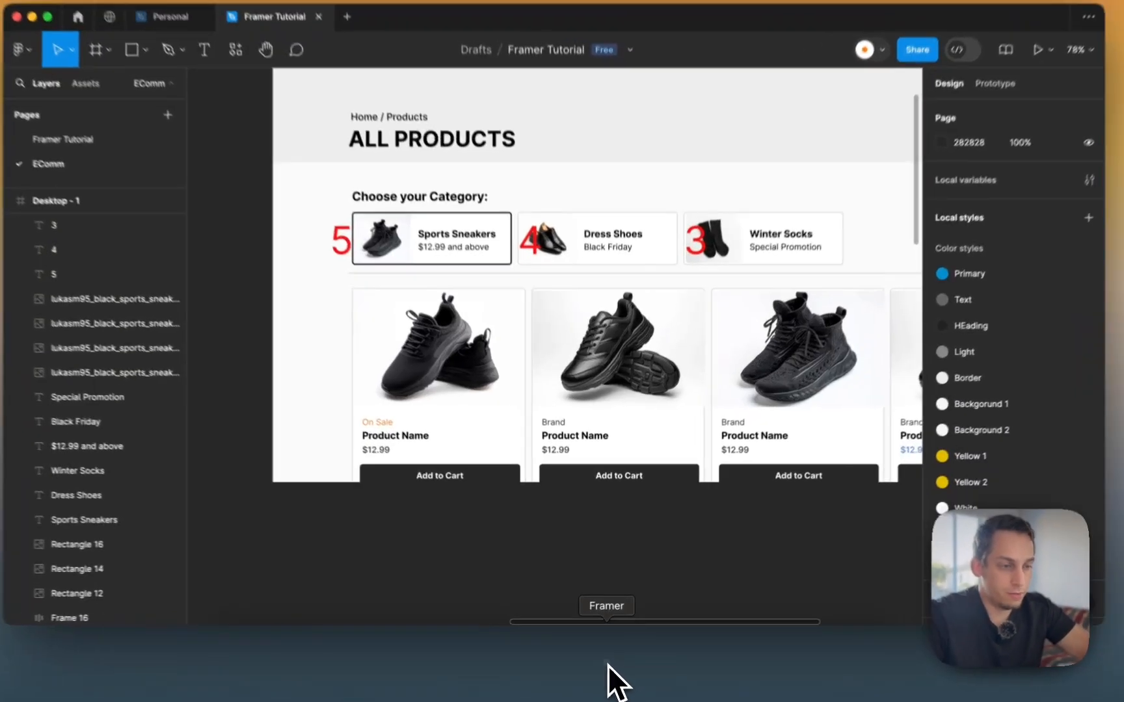
{"action": "left_click", "coordinate": [608, 664]}
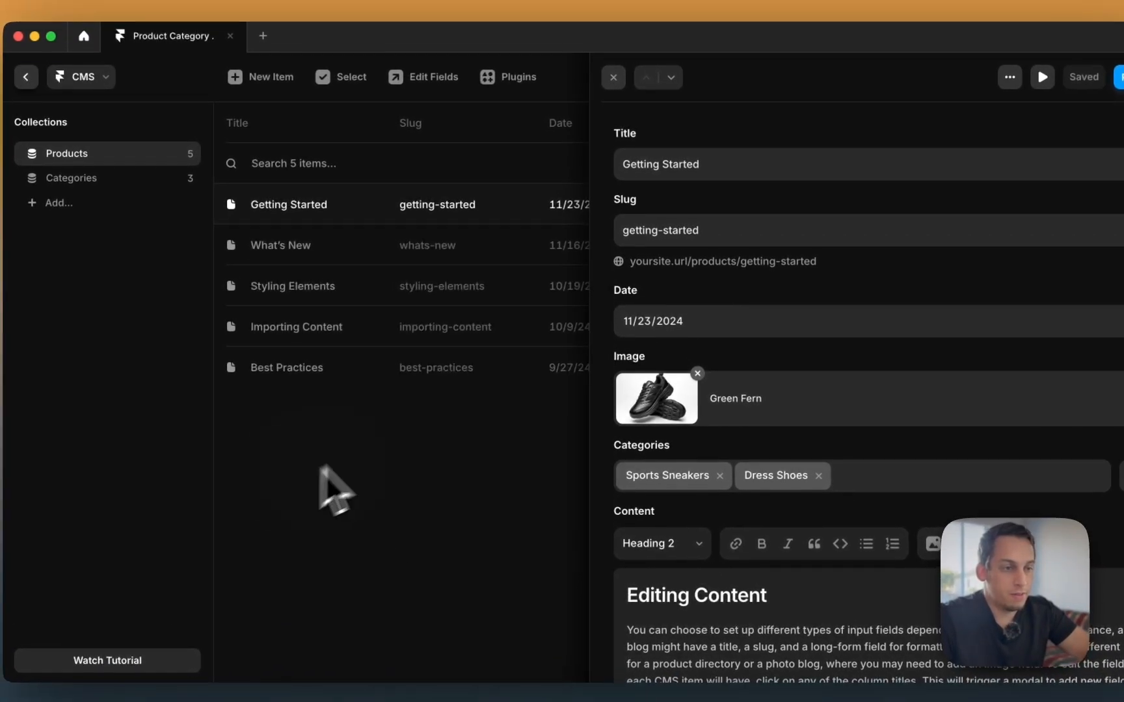
{"action": "left_click", "coordinate": [428, 453]}
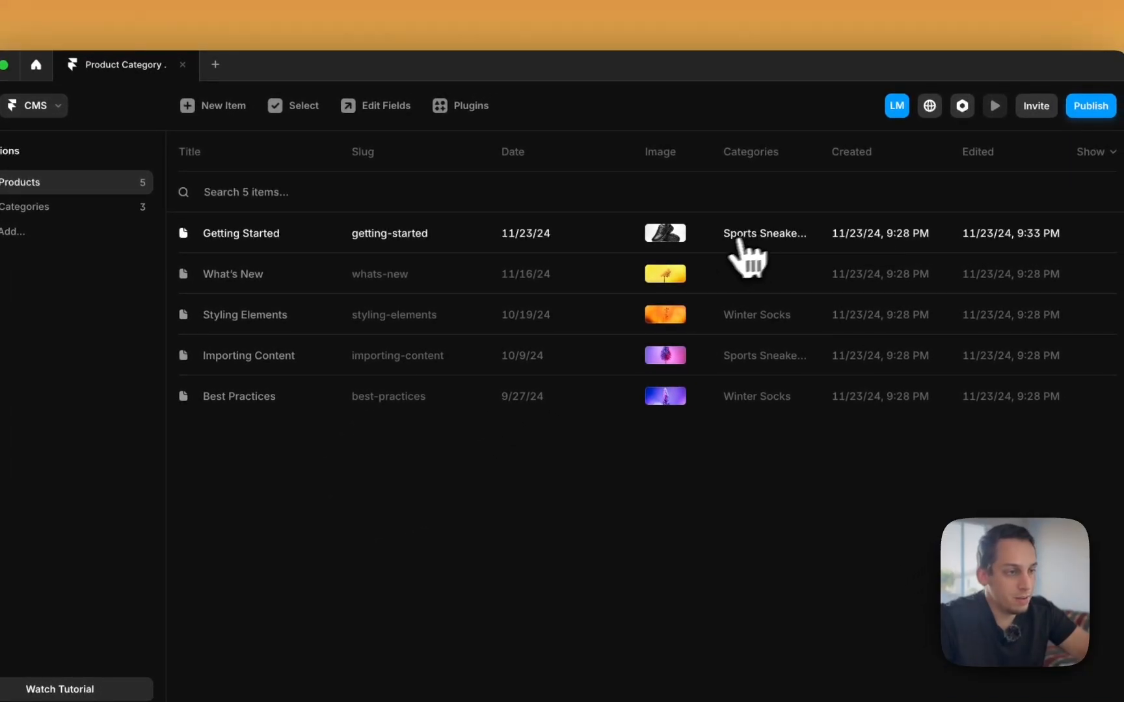
{"action": "scroll", "coordinate": [673, 464], "scroll_direction": "down", "scroll_amount": 6}
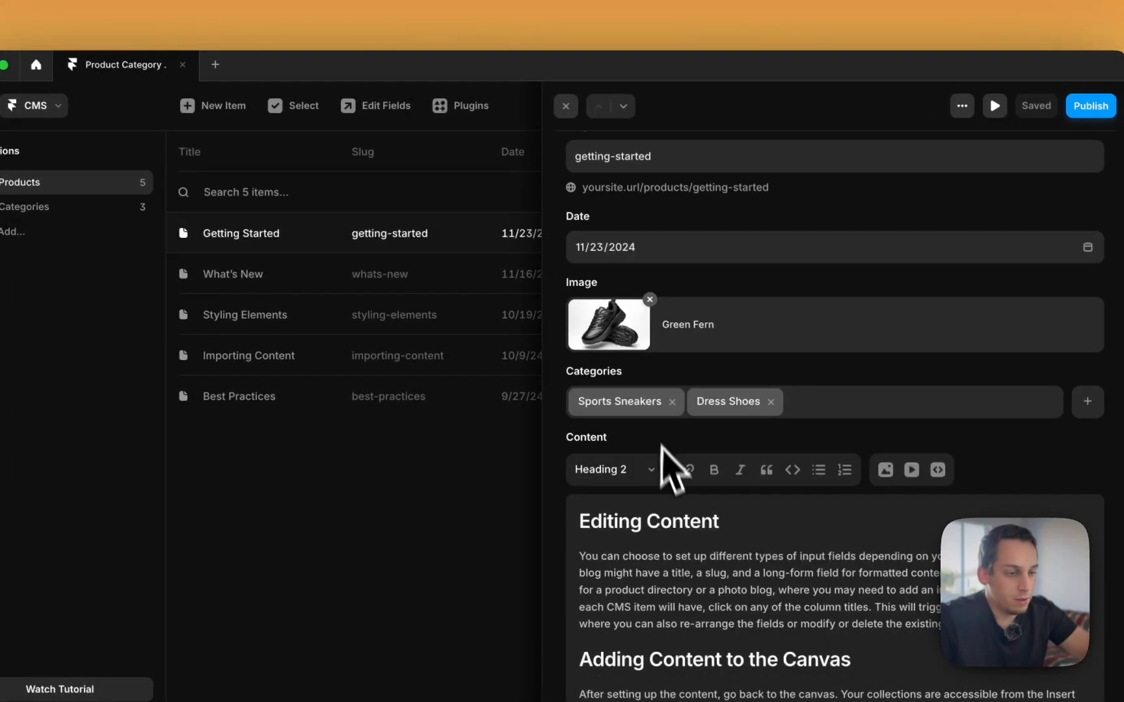
{"action": "scroll", "coordinate": [671, 494], "scroll_direction": "up", "scroll_amount": 6}
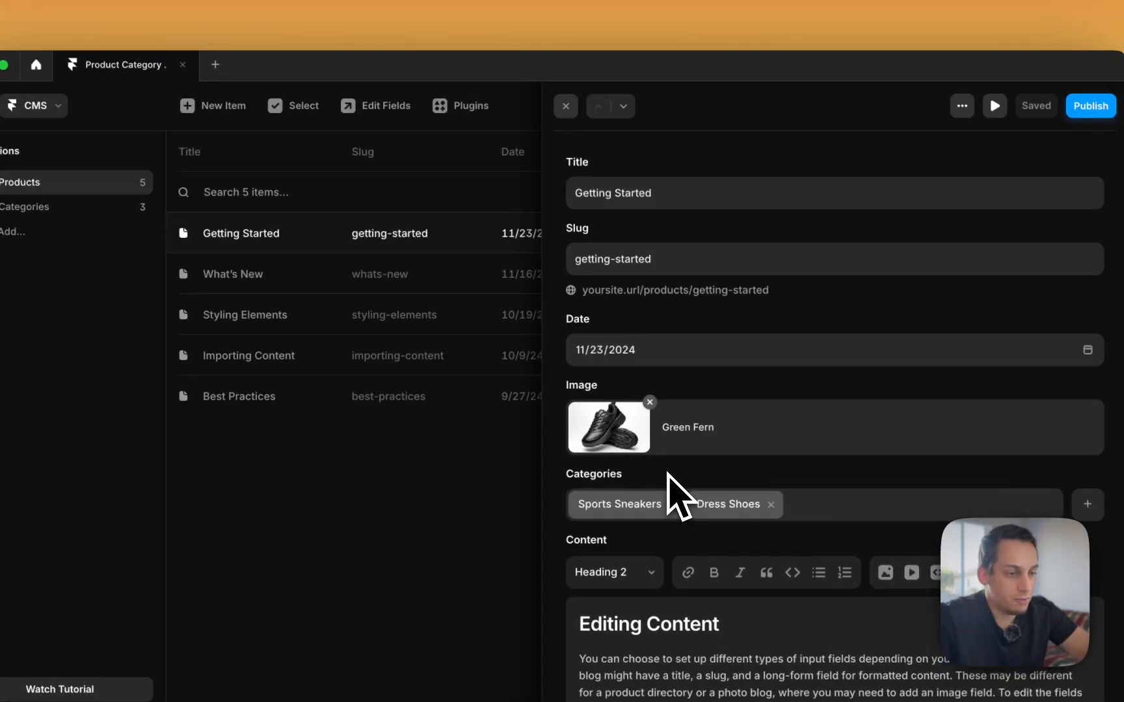
{"action": "left_click", "coordinate": [500, 476]}
Step: Add a plain text field named "Promotional Text" to the Products collection
{"action": "left_click", "coordinate": [383, 124]}
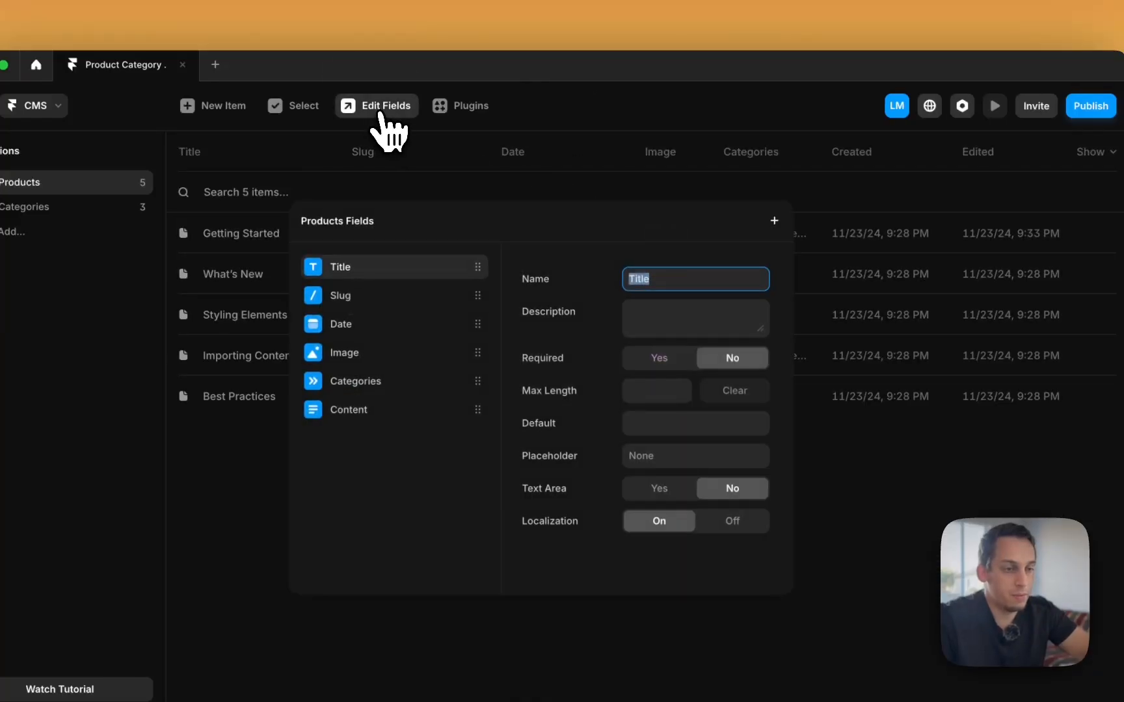
{"action": "left_click", "coordinate": [774, 221]}
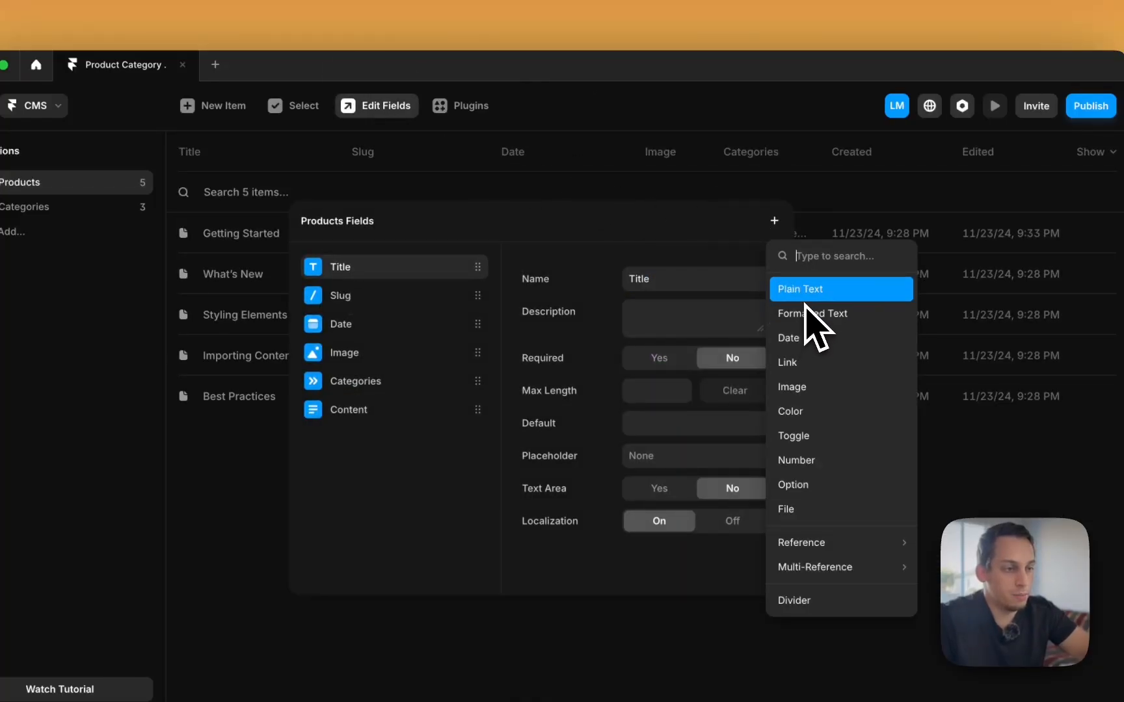
{"action": "left_click", "coordinate": [807, 289]}
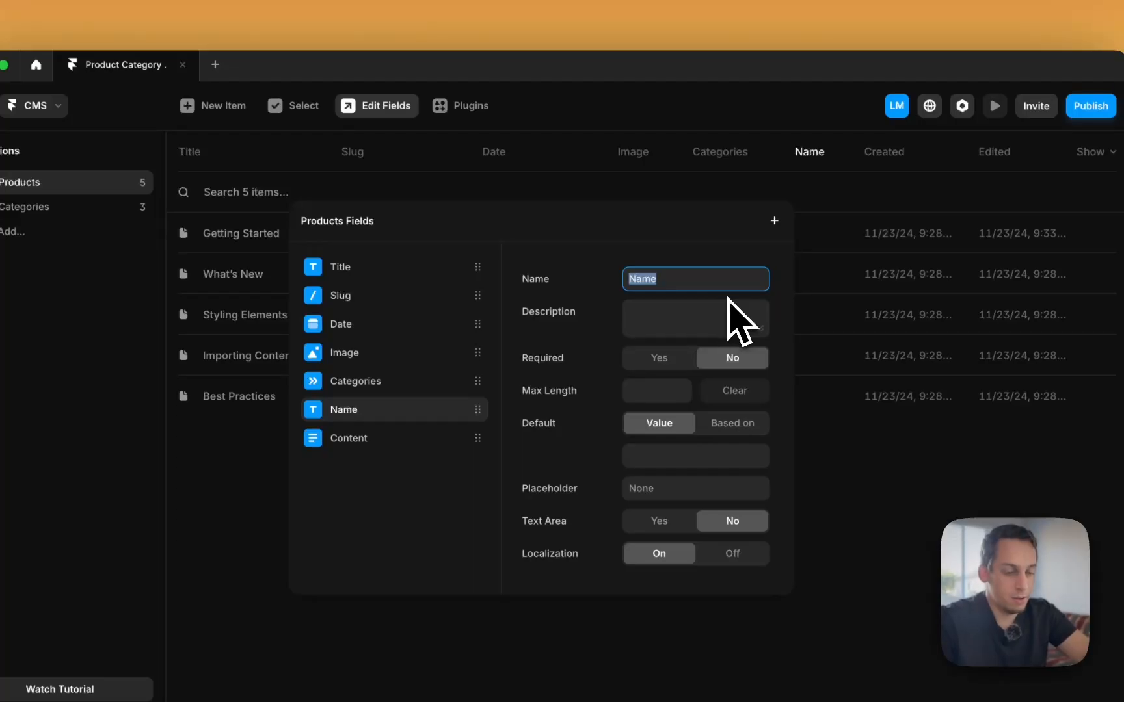
{"action": "type", "text": "Prom"}
{"action": "type", "text": "otional T"}
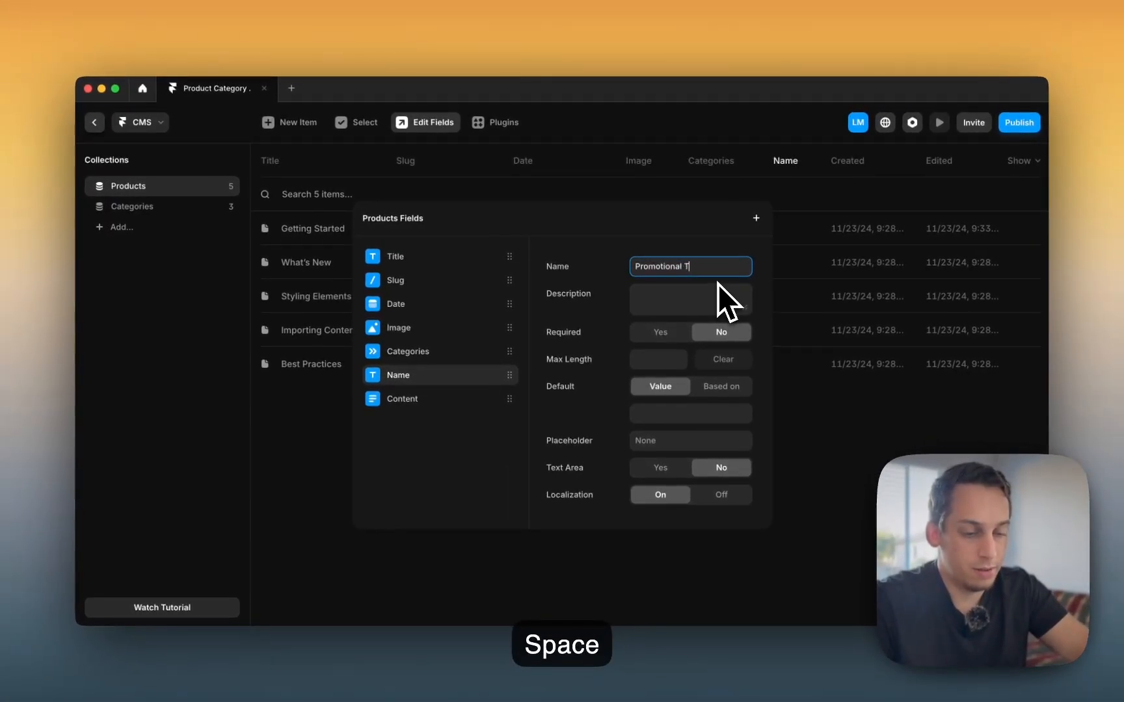
{"action": "type", "text": "ext"}
{"action": "key", "text": "Return"}
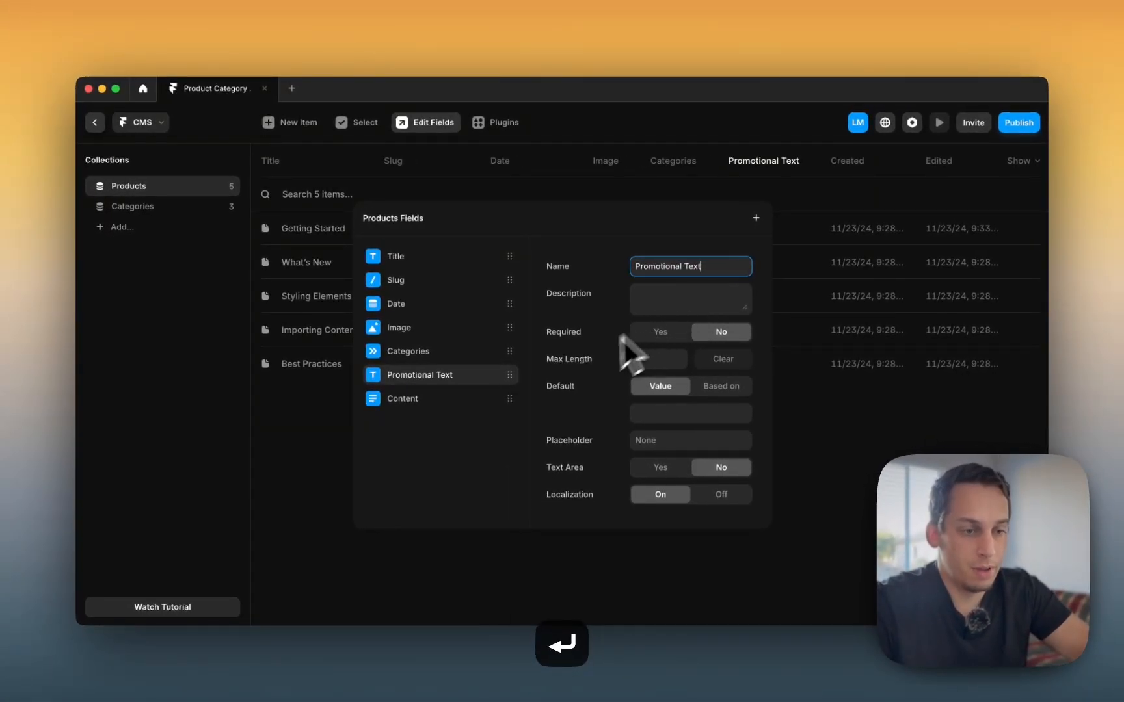
Step: Reorder the Products fields so Image comes first, followed by Title and Promotional Text, and close the field editor
{"action": "left_click_drag", "start_coordinate": [487, 391], "coordinate": [436, 237]}
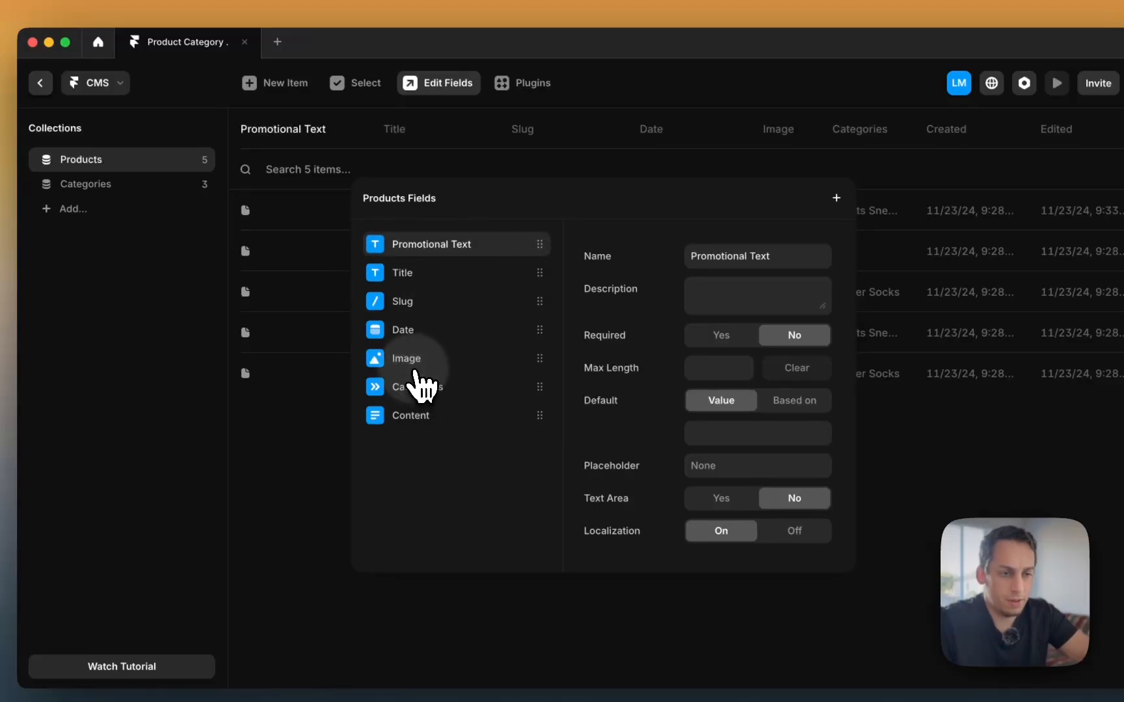
{"action": "left_click_drag", "start_coordinate": [416, 374], "coordinate": [409, 245]}
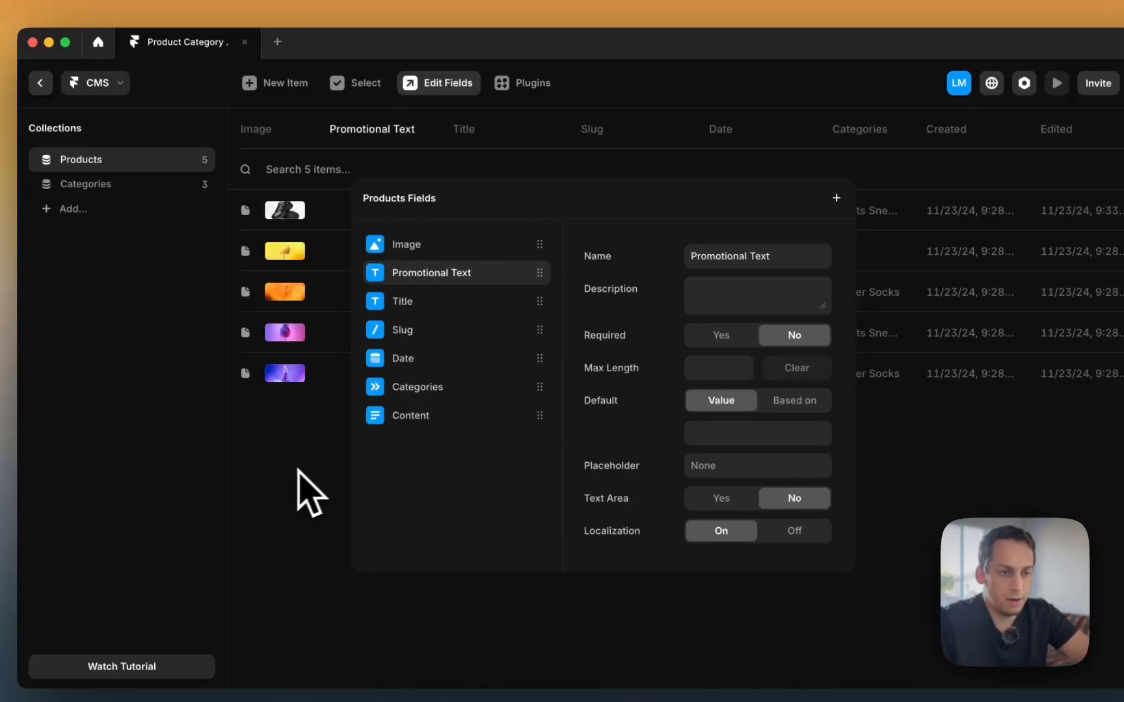
{"action": "left_click_drag", "start_coordinate": [419, 289], "coordinate": [416, 305]}
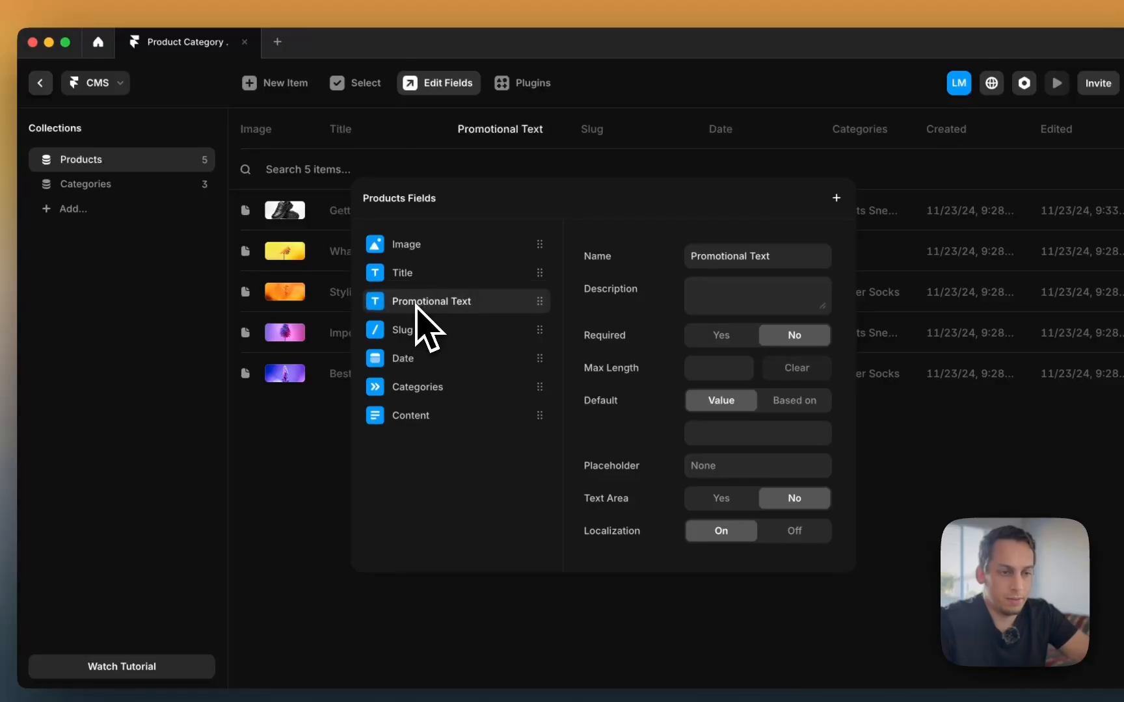
{"action": "left_click", "coordinate": [312, 419]}
Step: Open the Getting Started product and set its Promotional Text to "Just released"
{"action": "left_click", "coordinate": [461, 216]}
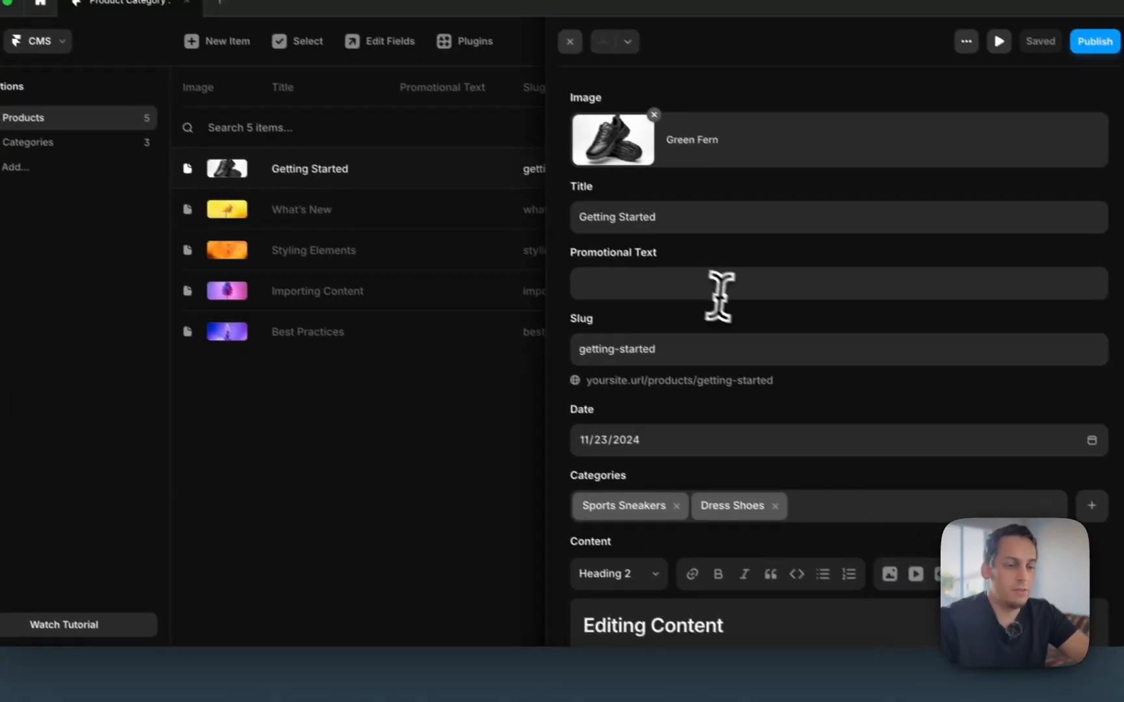
{"action": "left_click", "coordinate": [699, 289]}
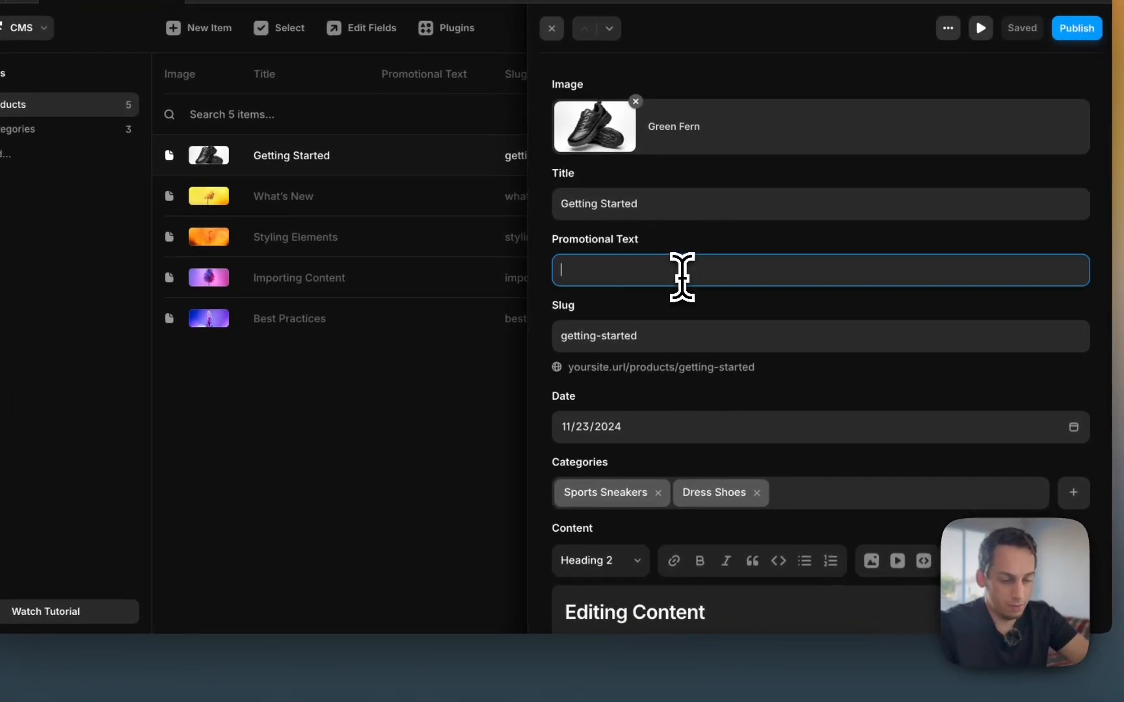
{"action": "type", "text": "Jus"}
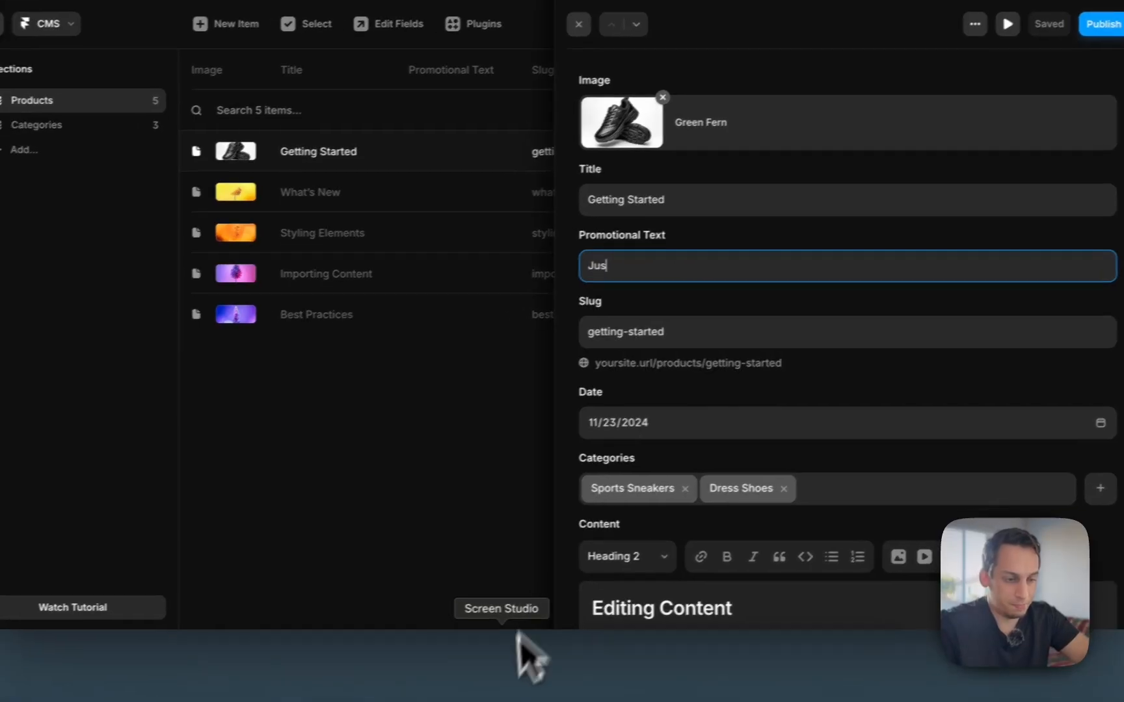
{"action": "type", "text": "t relea"}
{"action": "type", "text": "sed"}
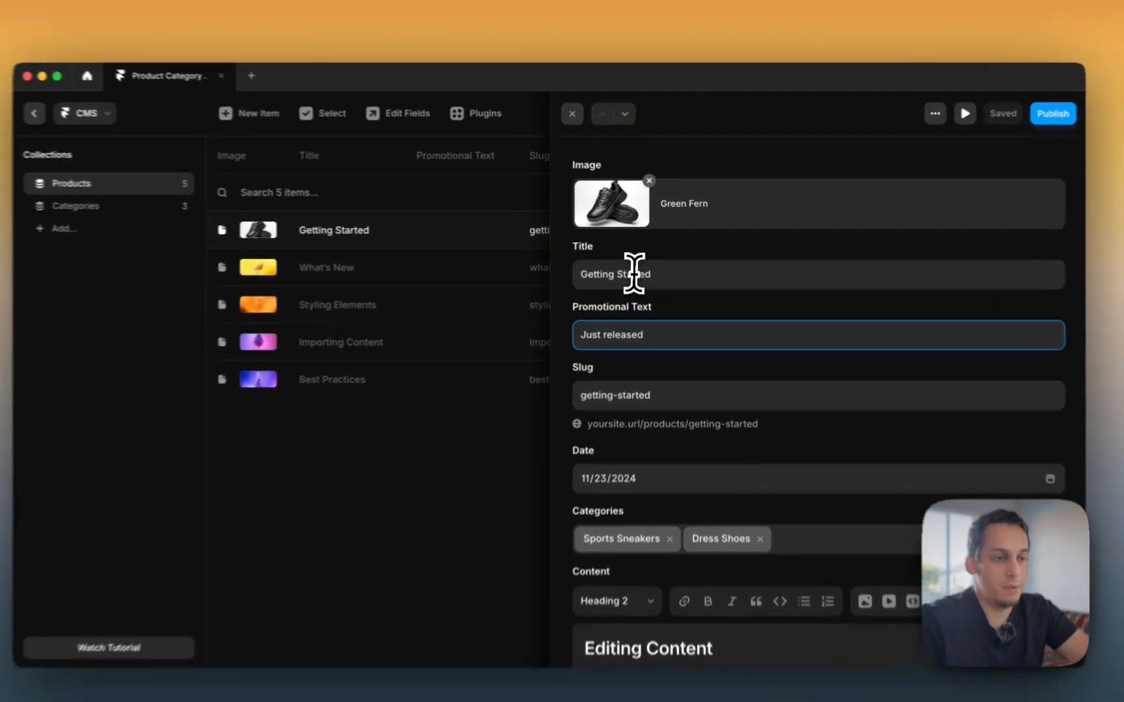
Step: Change the Getting Started product's title to "Black Air Jordania" and close the item
{"action": "triple_click", "coordinate": [636, 268]}
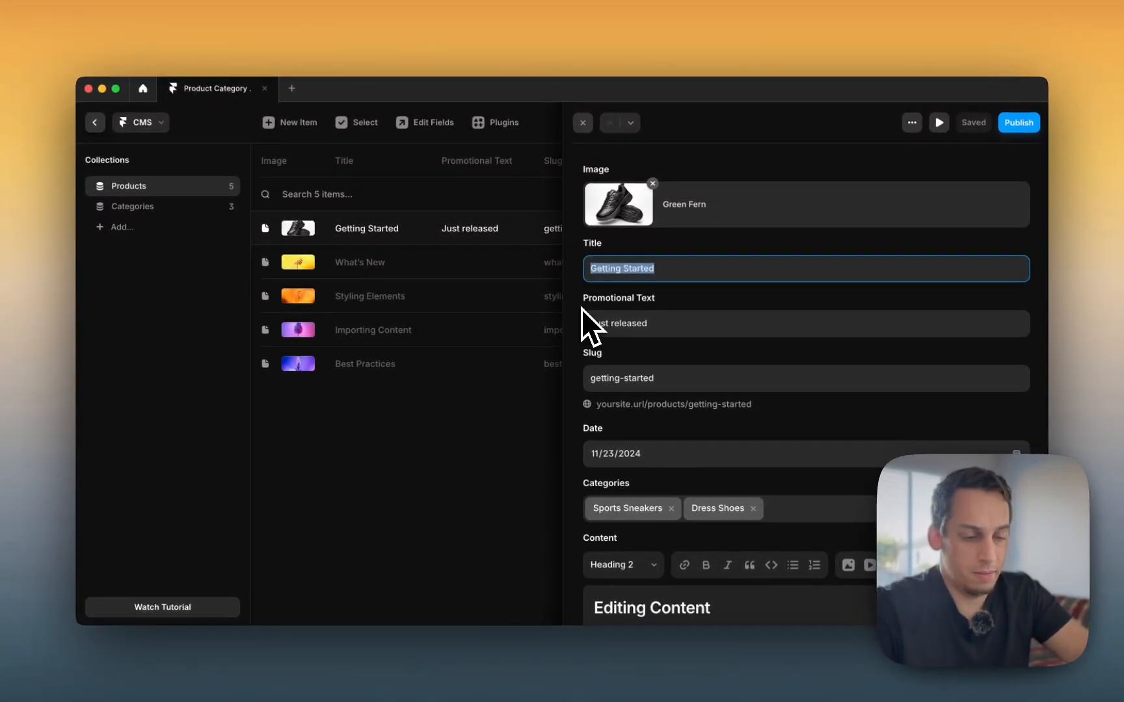
{"action": "type", "text": "Black "}
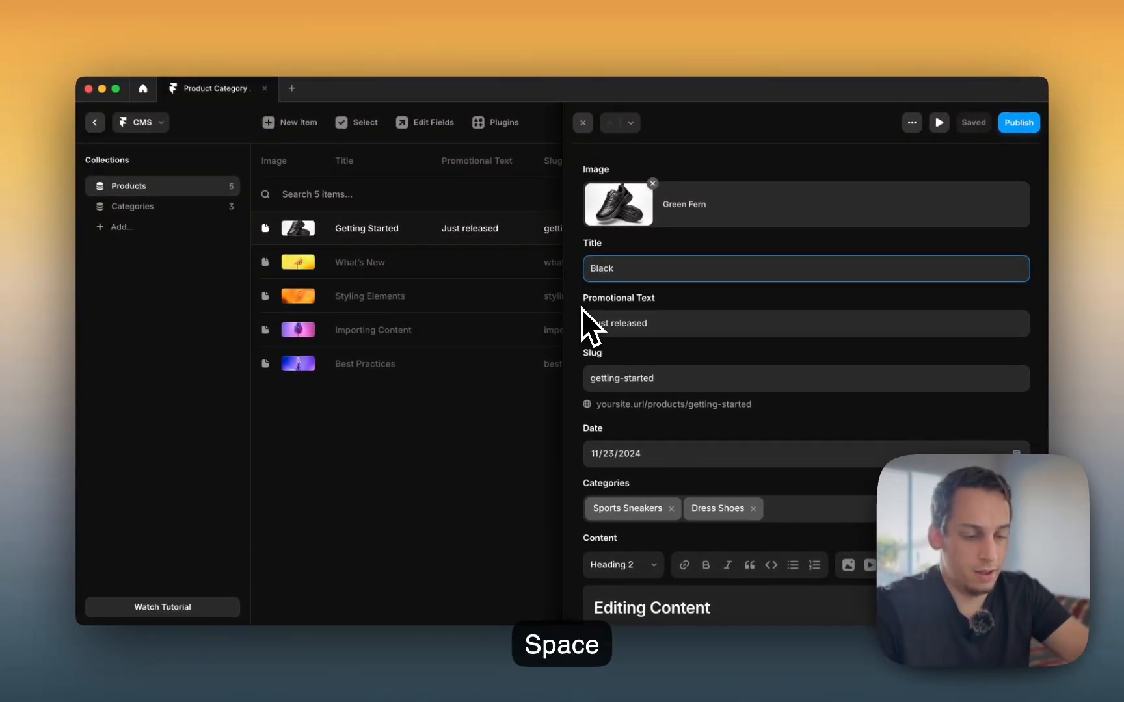
{"action": "type", "text": "Air J"}
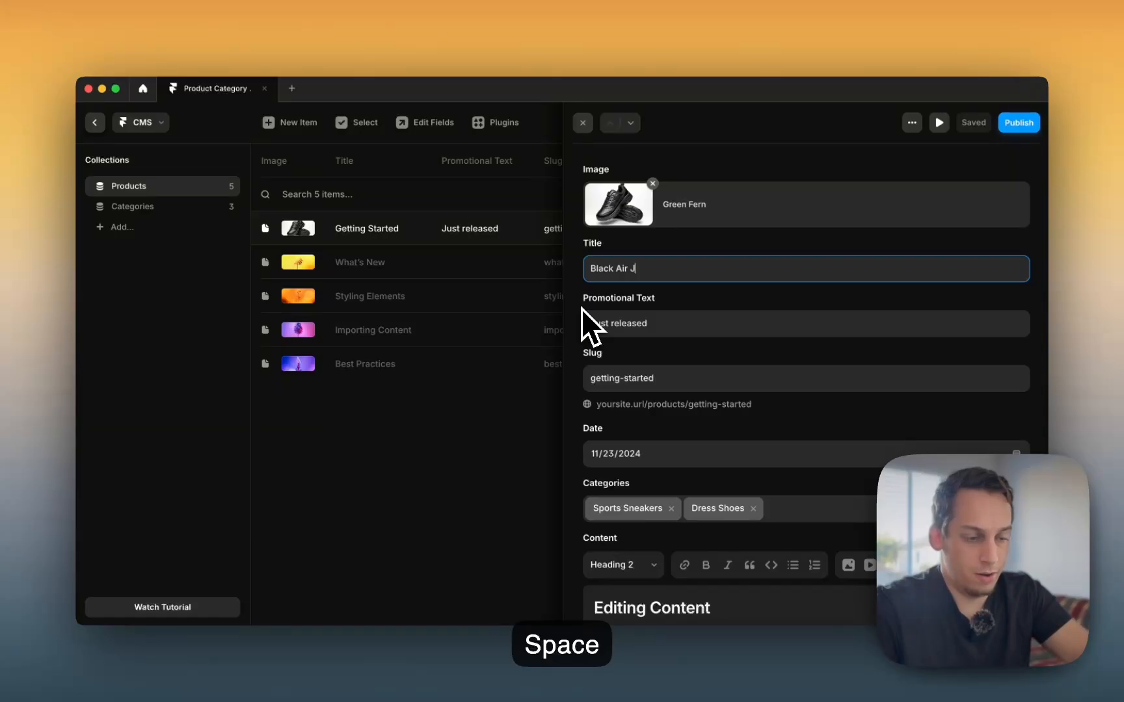
{"action": "type", "text": "ordania"}
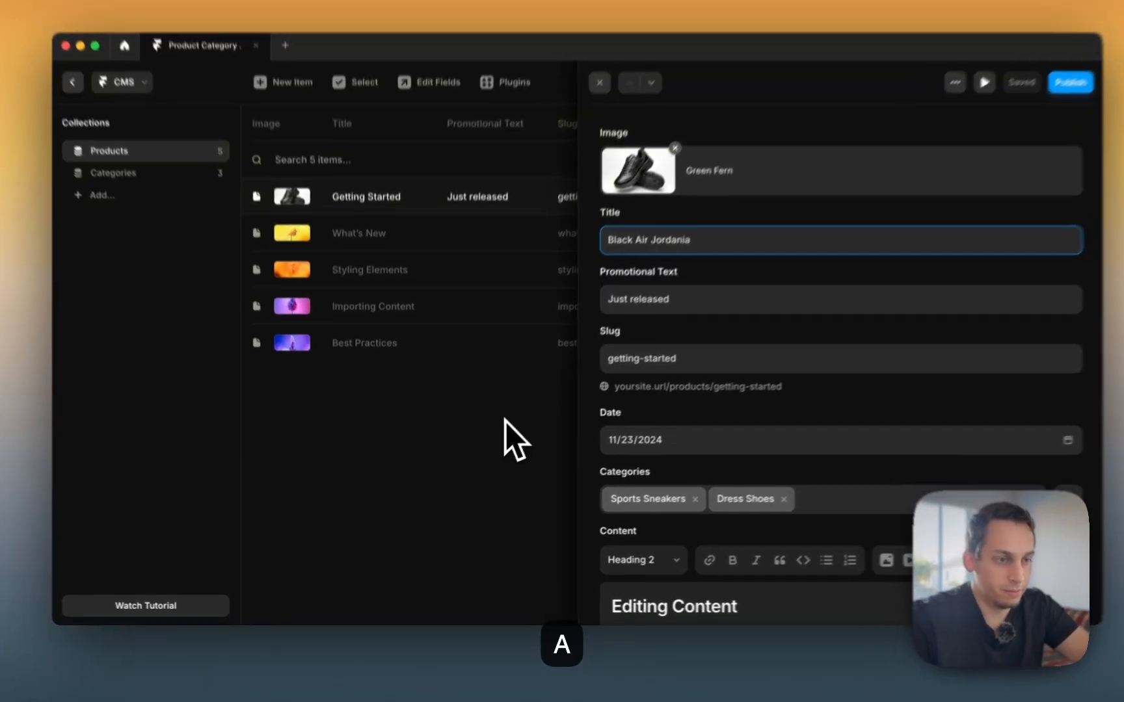
{"action": "left_click", "coordinate": [506, 421]}
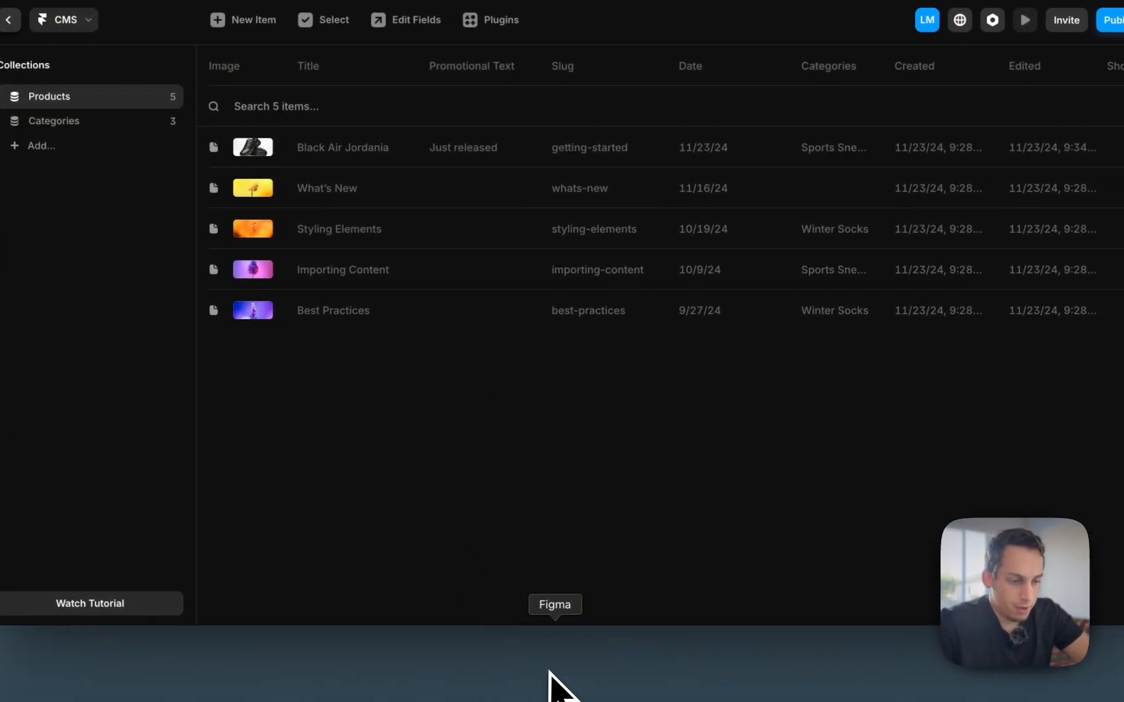
Step: Switch to Figma and examine the promotional and brand labels above the product names on the cards
{"action": "left_click", "coordinate": [553, 681]}
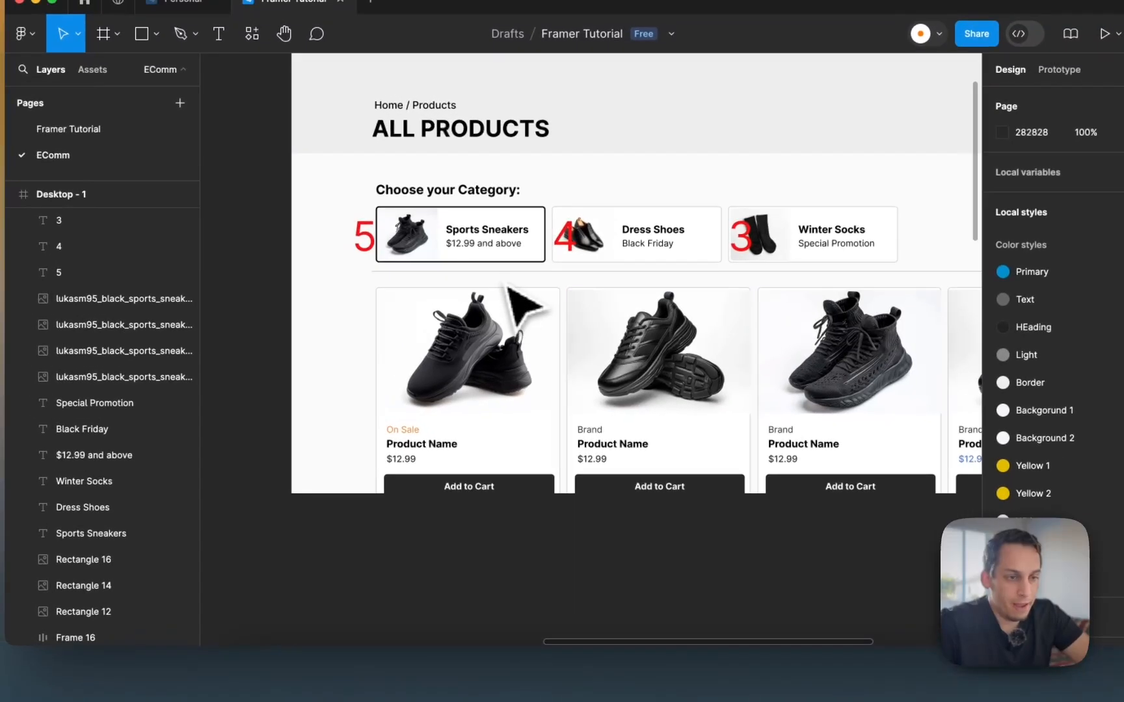
{"action": "left_click", "coordinate": [420, 433]}
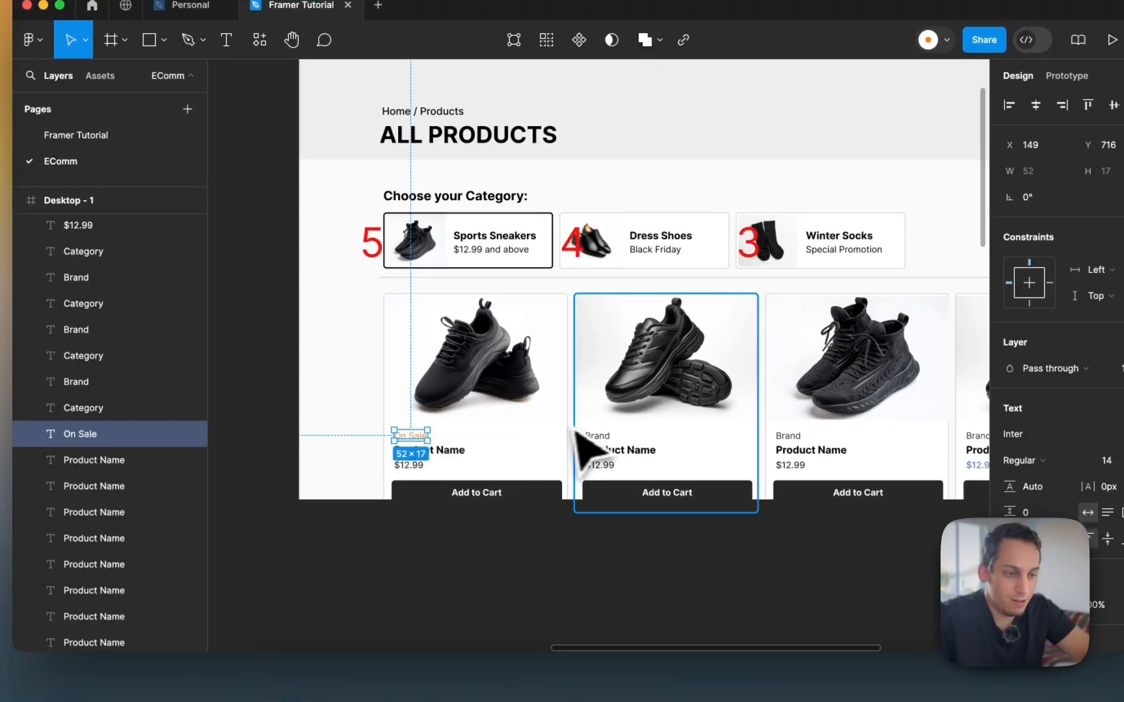
{"action": "left_click", "coordinate": [595, 445]}
{"action": "left_click", "coordinate": [529, 536]}
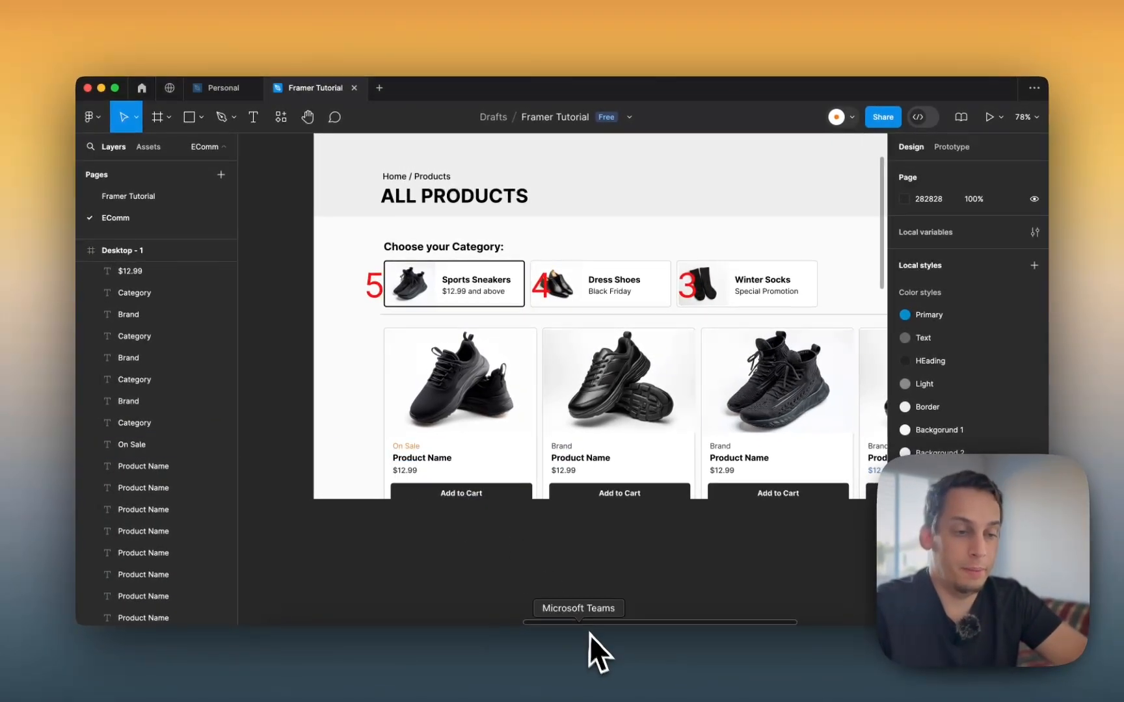
{"action": "left_click", "coordinate": [477, 494]}
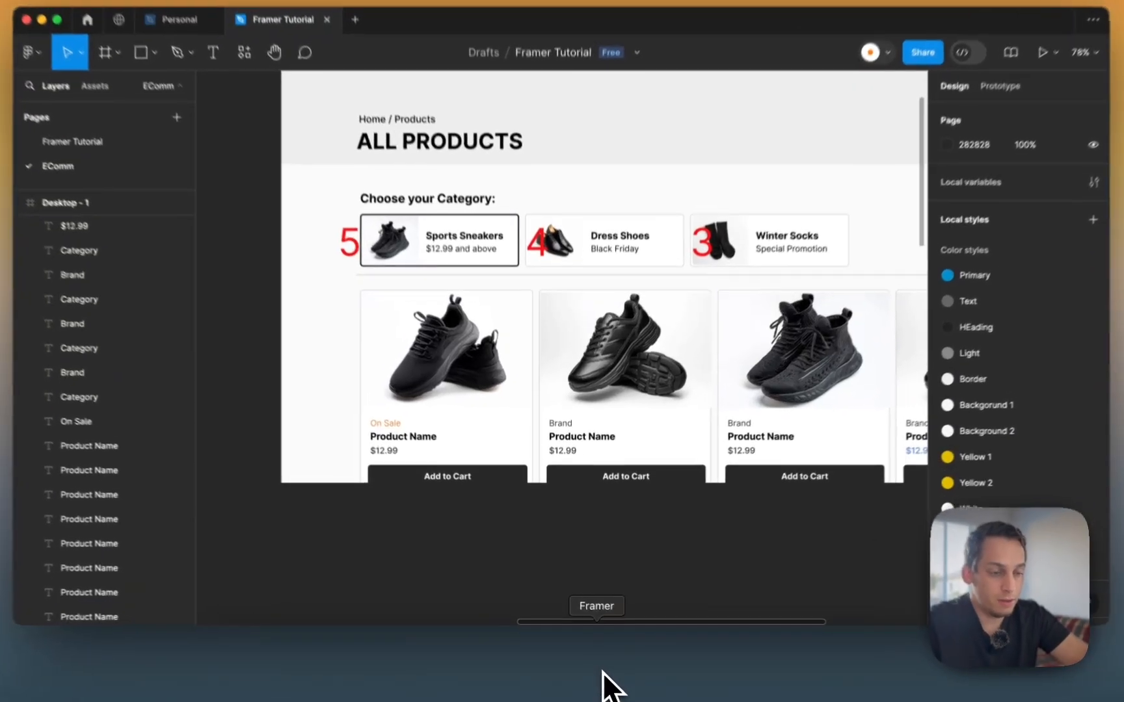
Step: Return to Framer and add a plain text field named "Brand Name" to the Products collection
{"action": "left_click", "coordinate": [596, 656]}
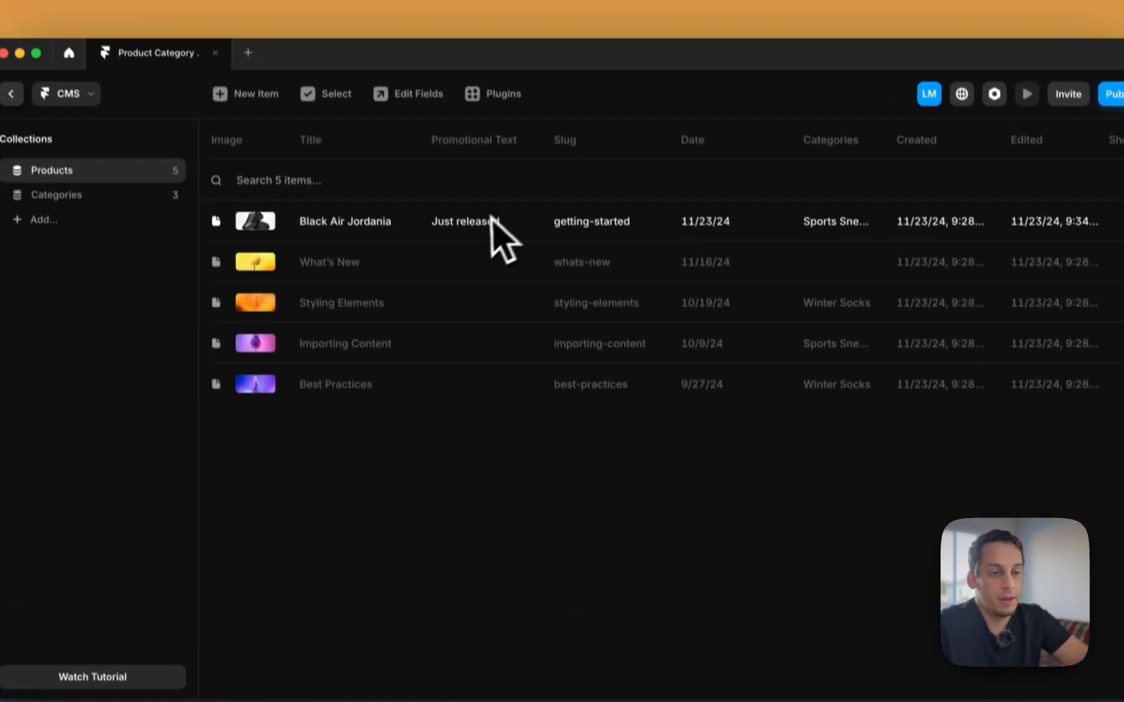
{"action": "left_click", "coordinate": [426, 116]}
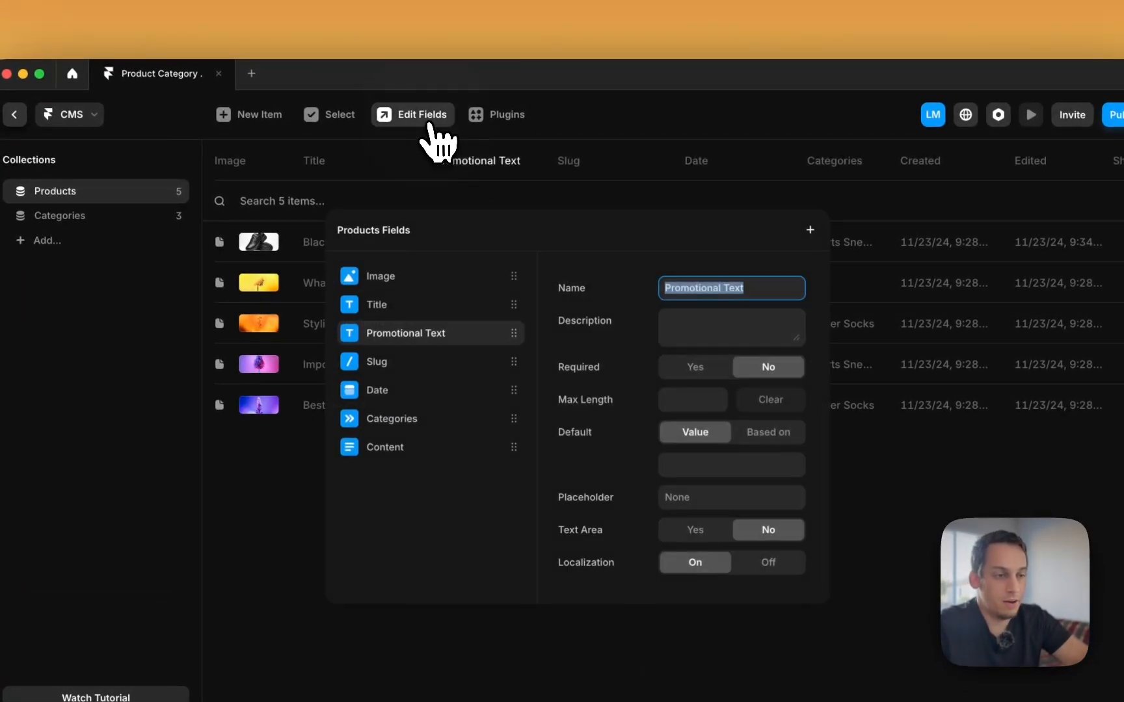
{"action": "left_click", "coordinate": [809, 230]}
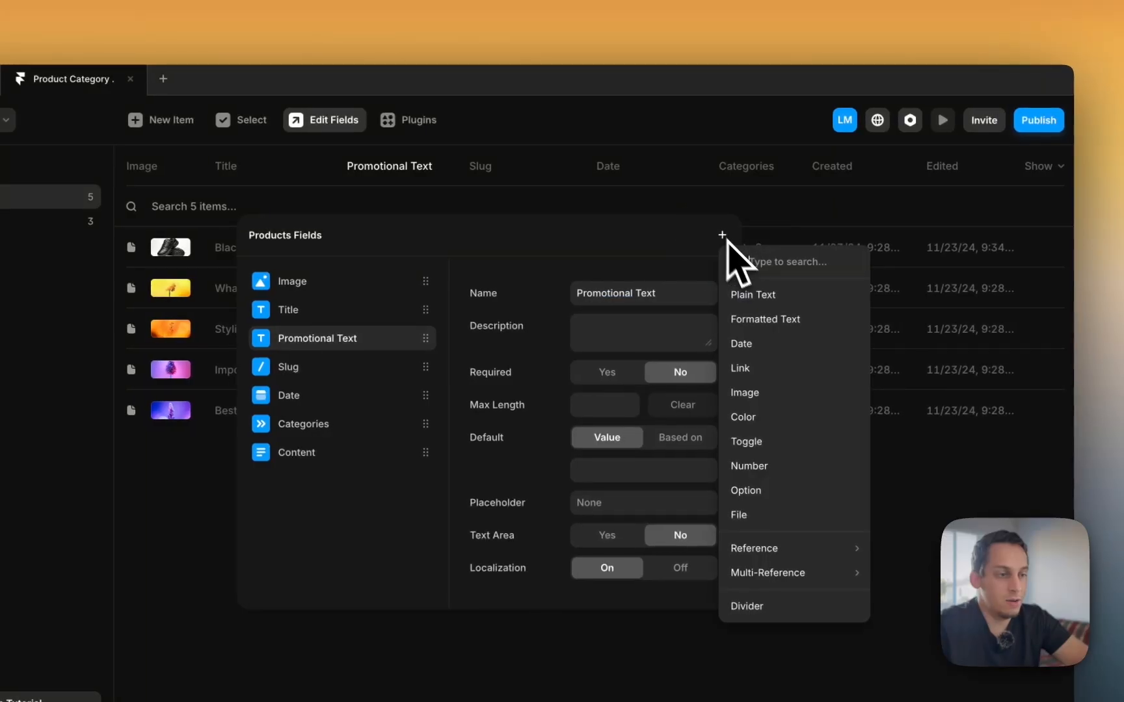
{"action": "left_click", "coordinate": [758, 294]}
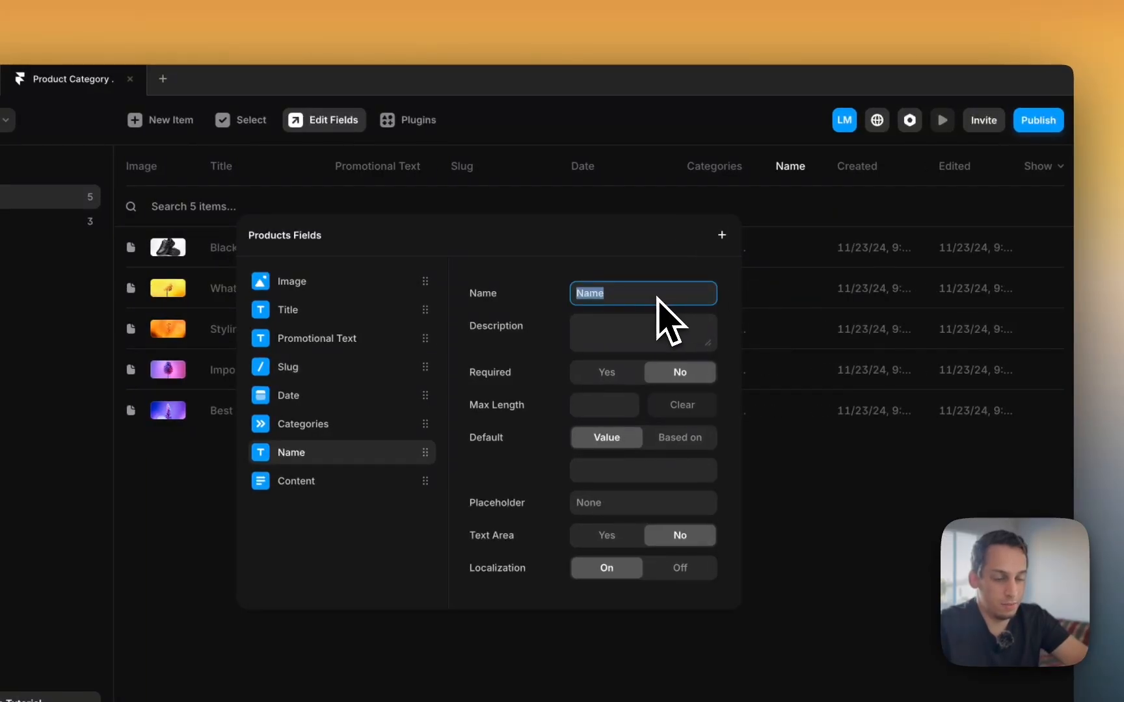
{"action": "type", "text": "Brand Name"}
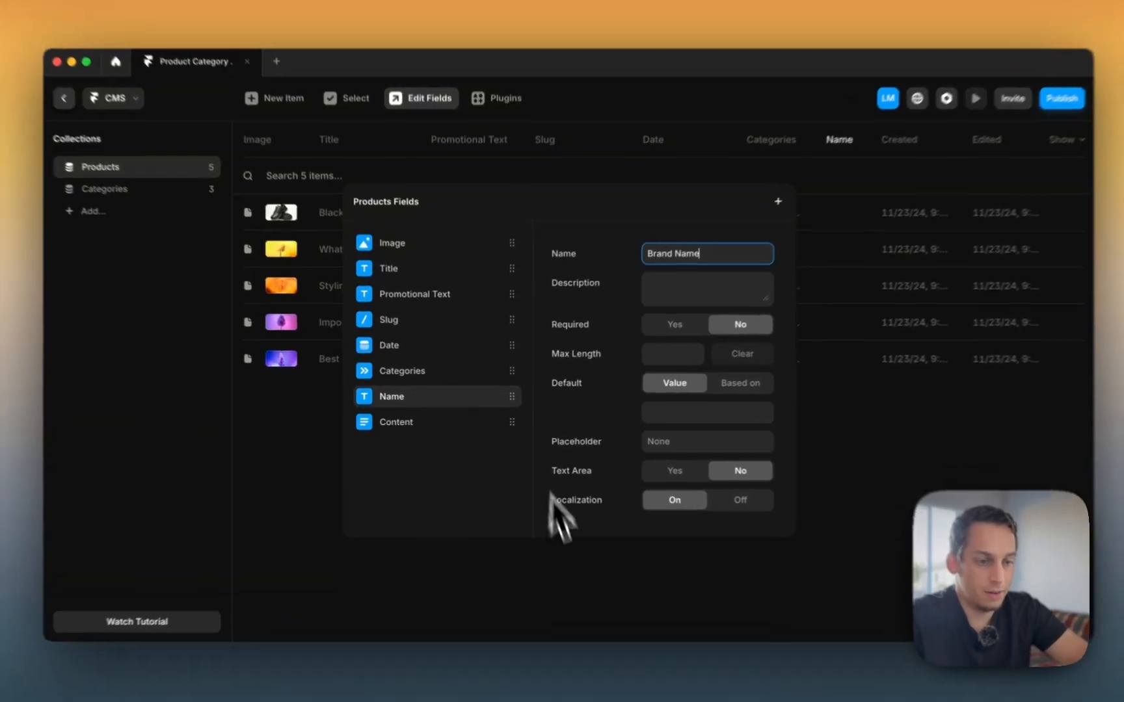
{"action": "left_click", "coordinate": [536, 537]}
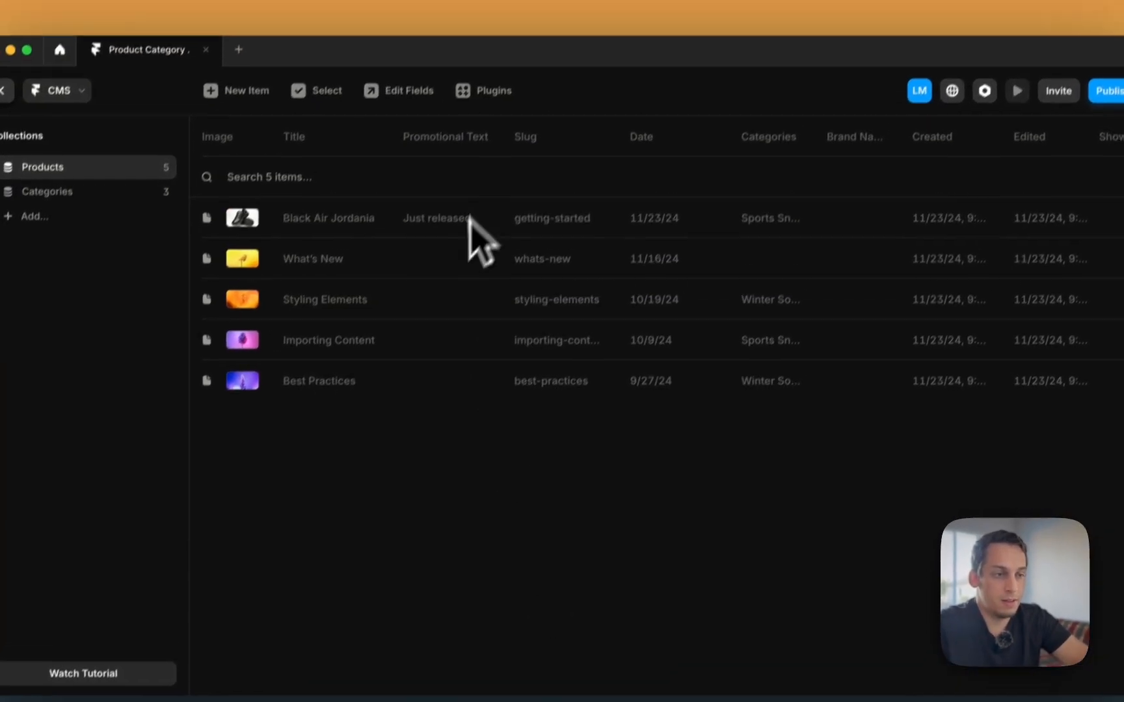
Step: Move the Brand Name field directly below Promotional Text in the Products fields and close the field editor
{"action": "left_click", "coordinate": [437, 71]}
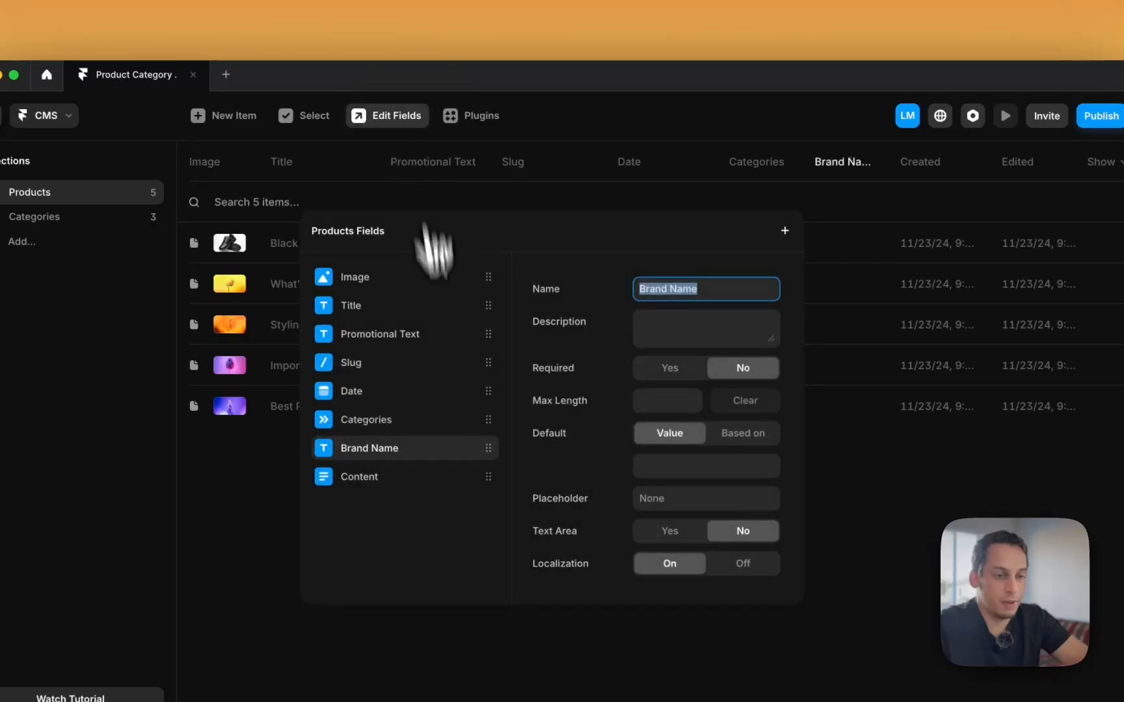
{"action": "left_click_drag", "start_coordinate": [434, 455], "coordinate": [418, 351]}
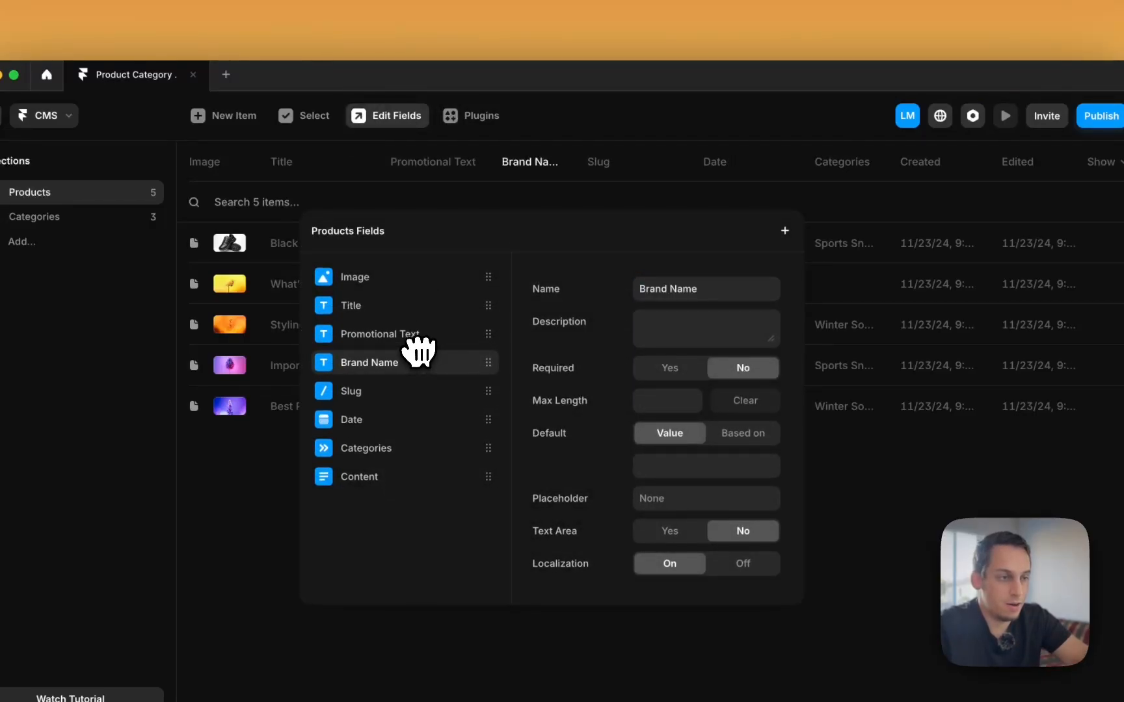
{"action": "left_click", "coordinate": [711, 119]}
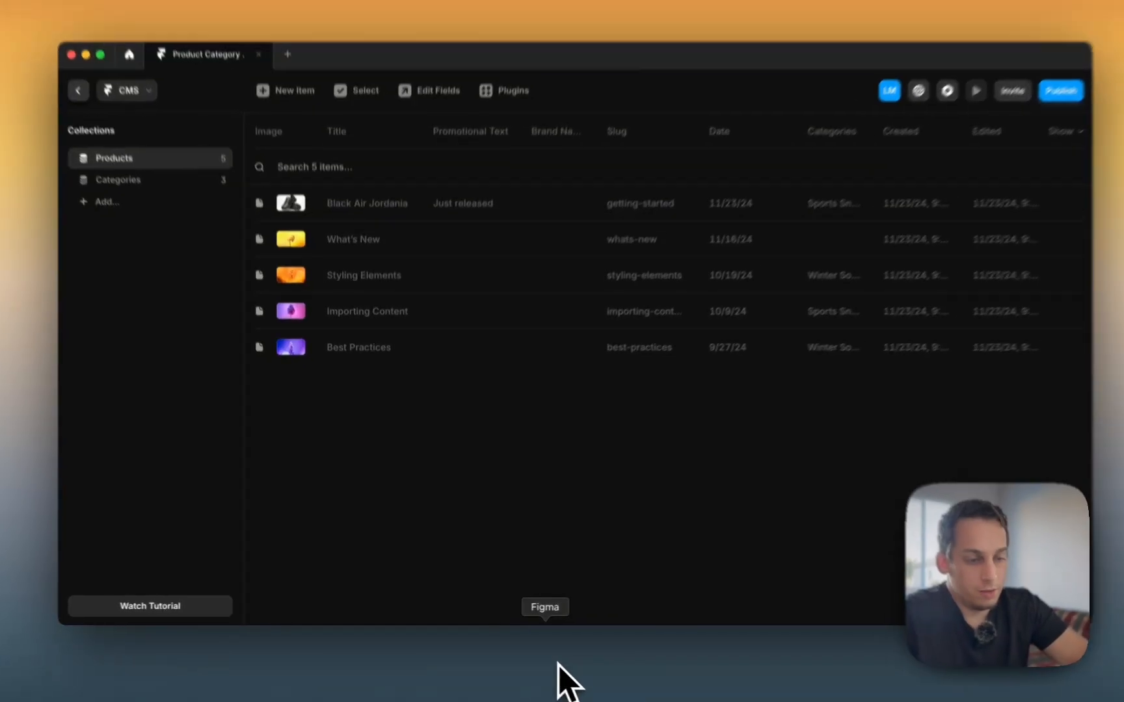
Step: Switch to Figma and examine the product name and price text on the first product card
{"action": "left_click", "coordinate": [542, 674]}
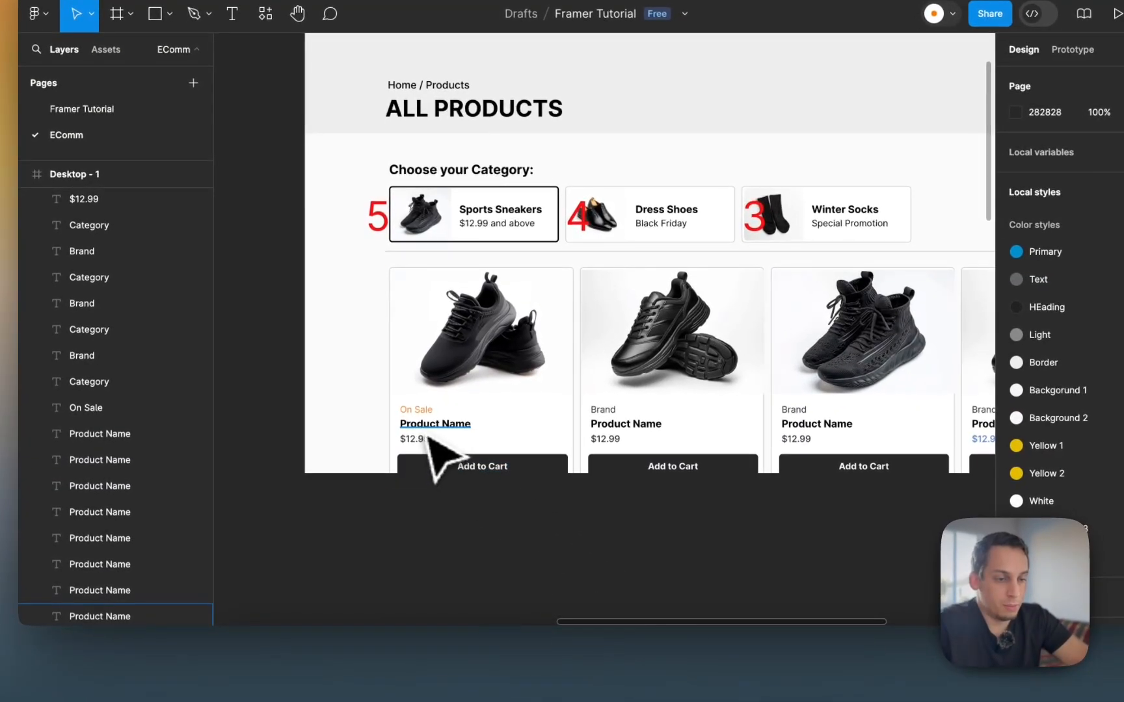
{"action": "left_click", "coordinate": [427, 429]}
{"action": "left_click", "coordinate": [423, 445]}
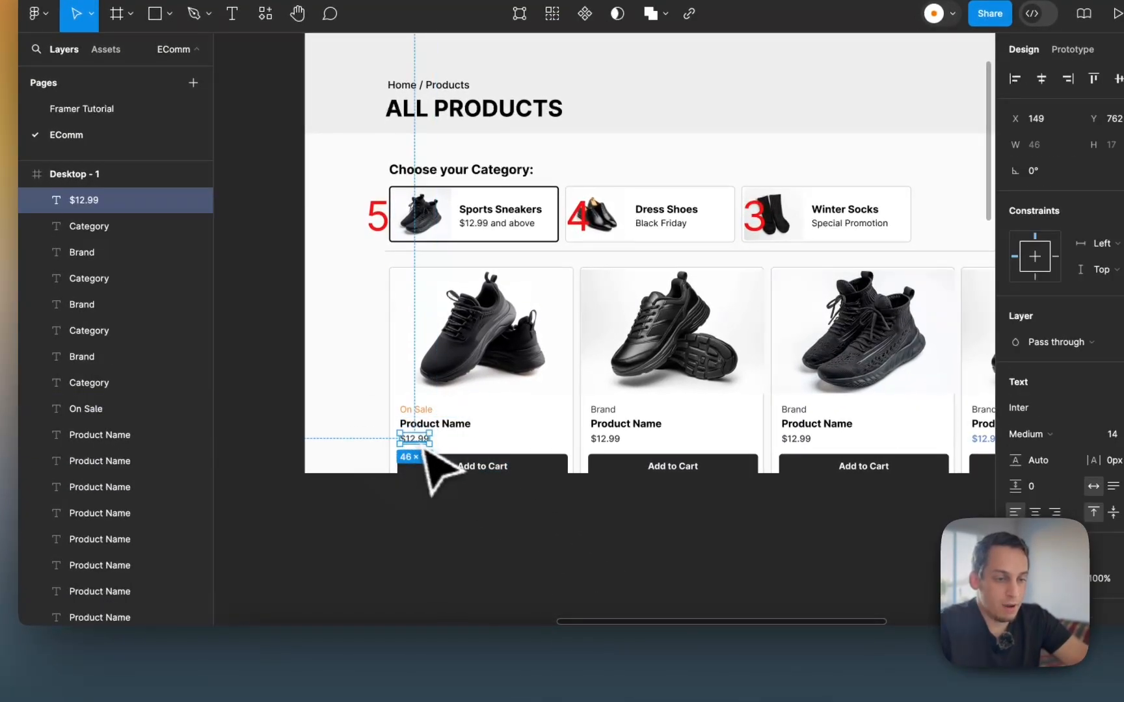
{"action": "left_click", "coordinate": [478, 502]}
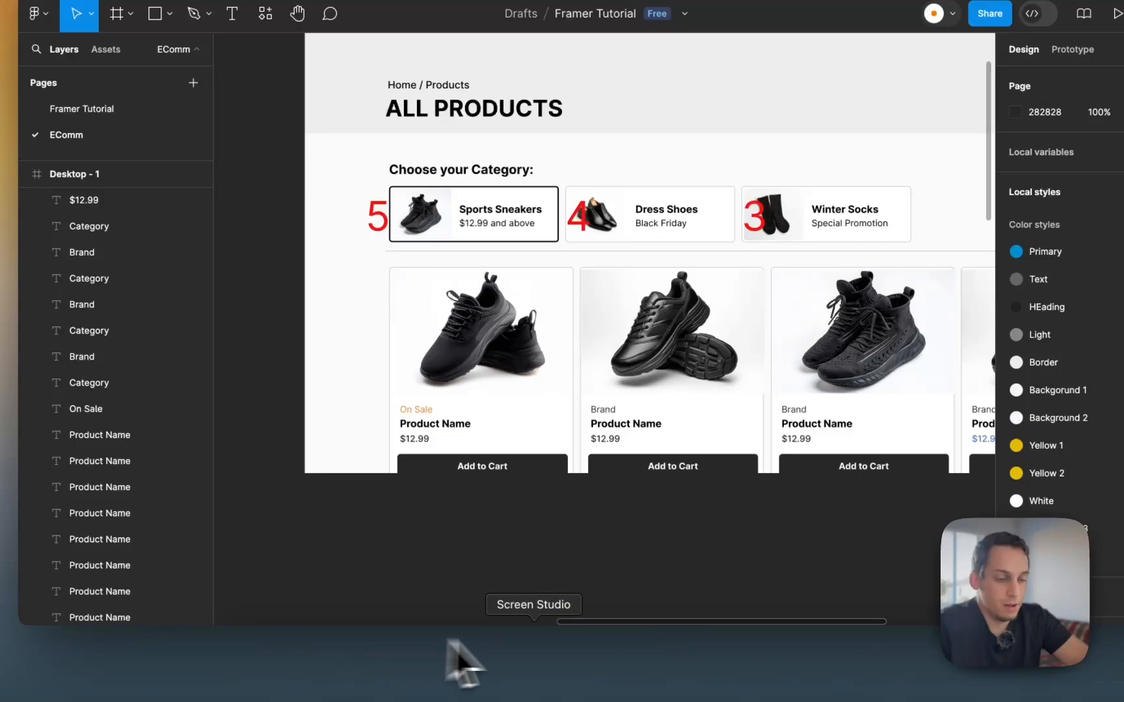
Step: Return to Framer and remove the Date field from the Products collection
{"action": "left_click", "coordinate": [643, 647]}
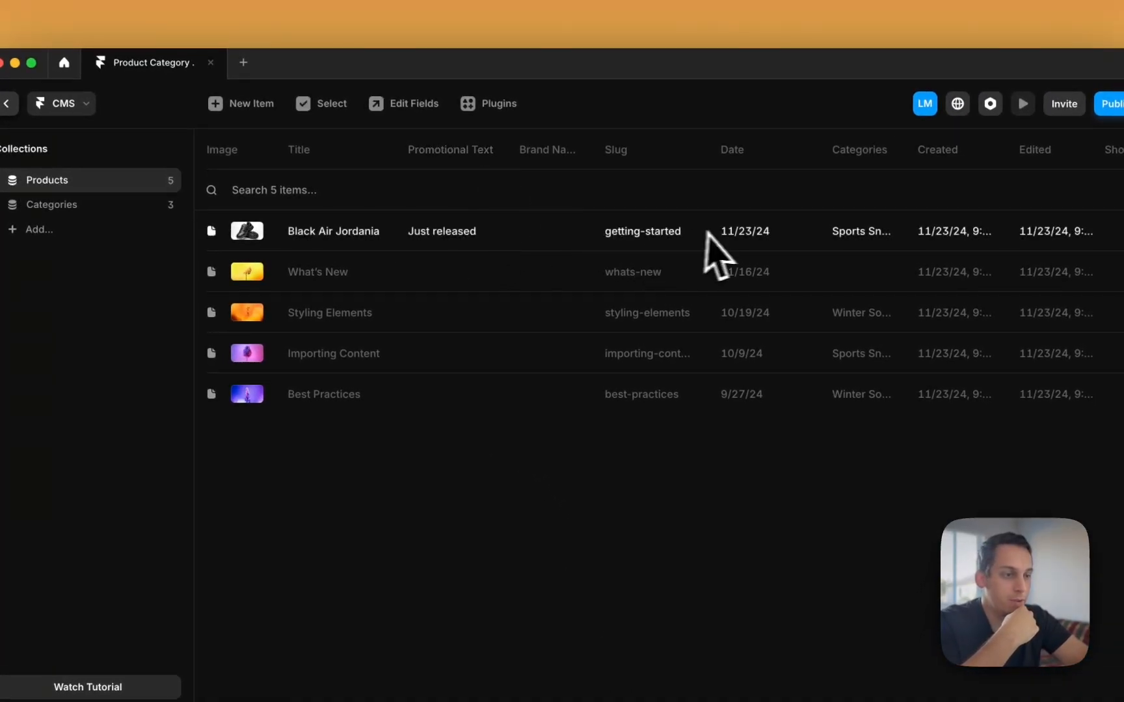
{"action": "left_click", "coordinate": [400, 110]}
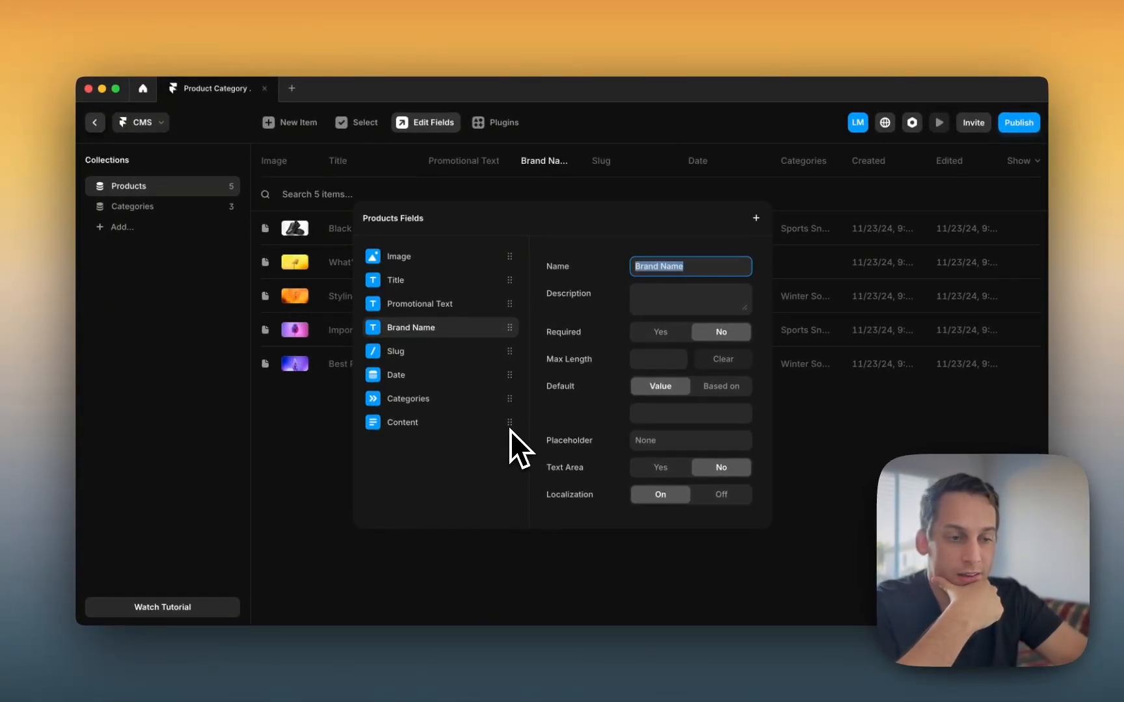
{"action": "right_click", "coordinate": [510, 375]}
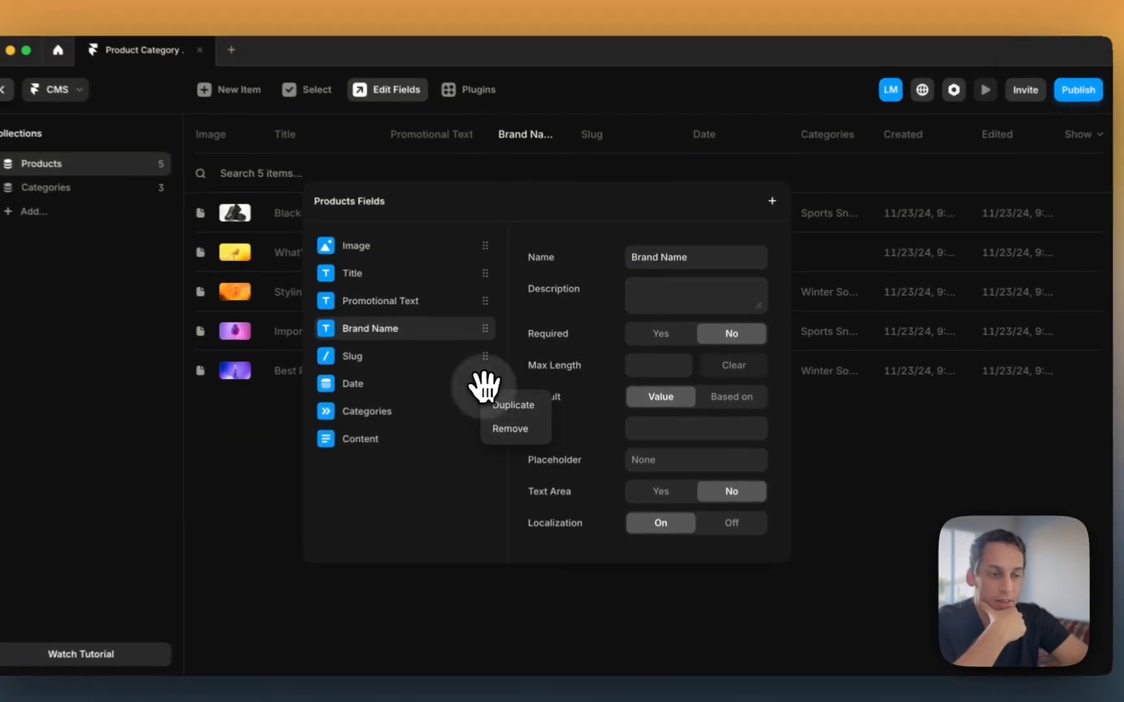
{"action": "left_click", "coordinate": [535, 410]}
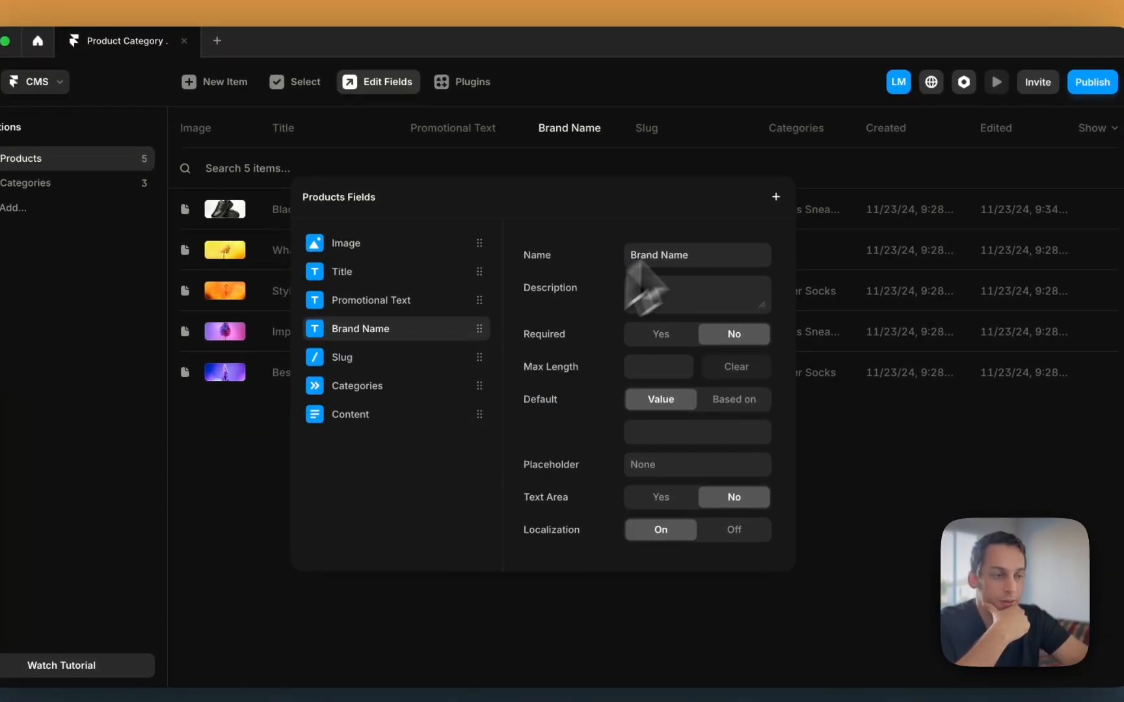
Step: Add a plain text field named "Price" to the Products collection
{"action": "left_click", "coordinate": [771, 193]}
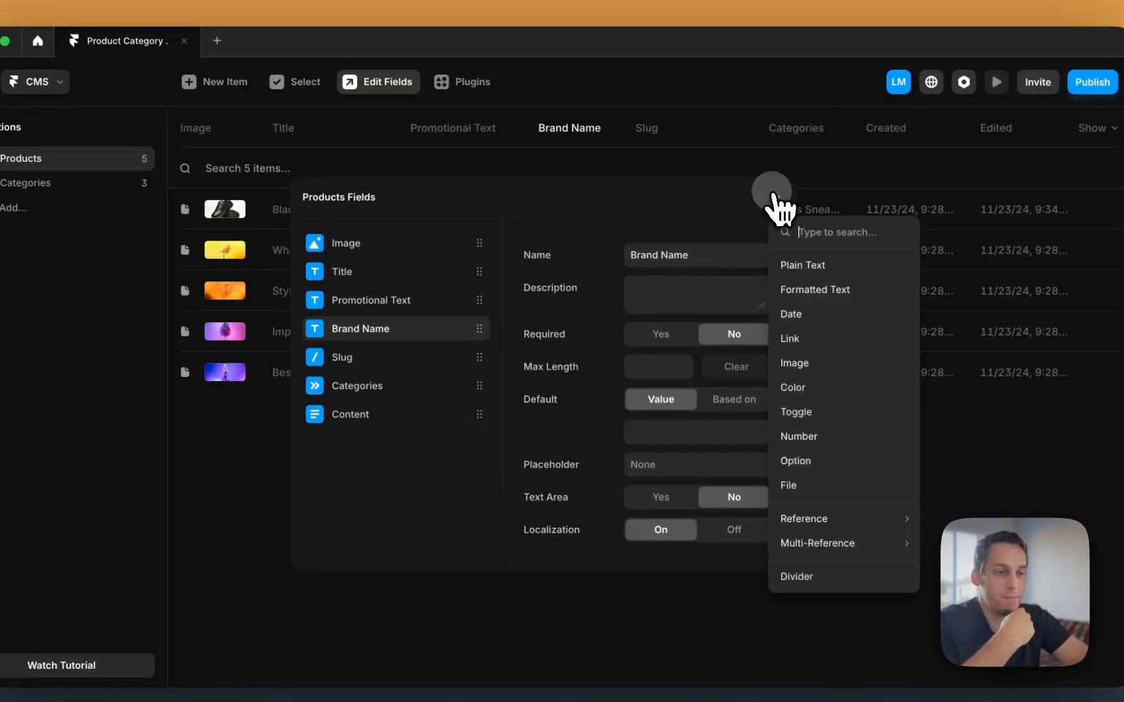
{"action": "left_click", "coordinate": [821, 267]}
{"action": "type", "text": "Pric"}
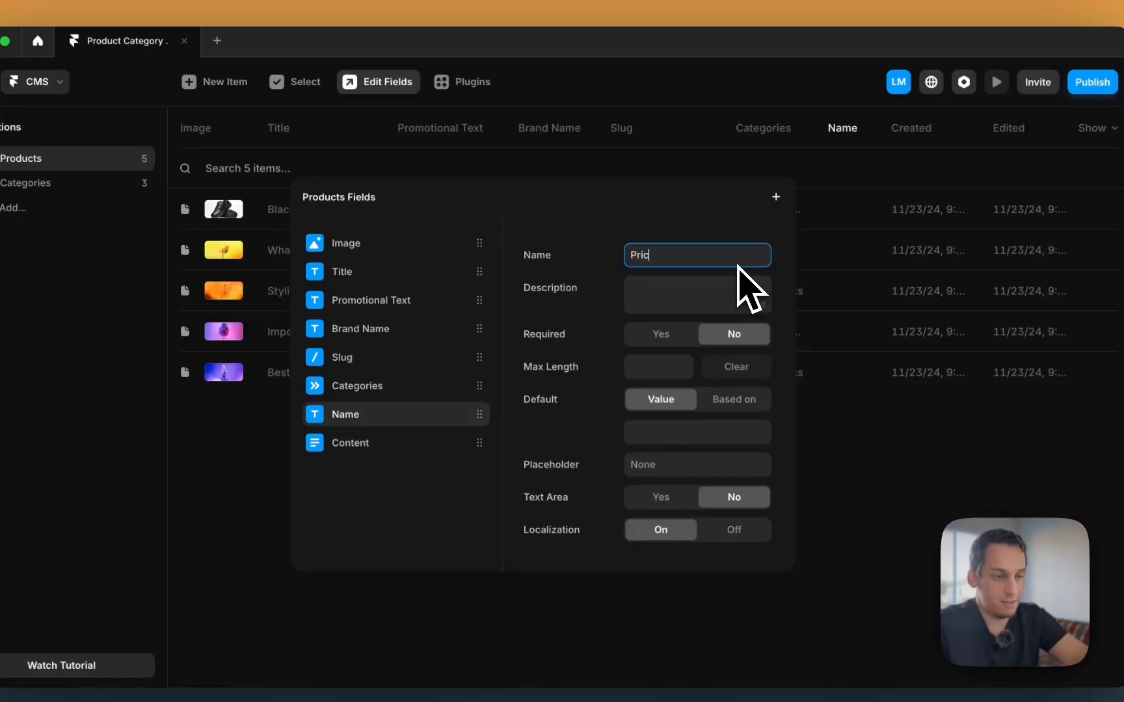
{"action": "type", "text": "e"}
{"action": "key", "text": "Return"}
{"action": "left_click", "coordinate": [776, 197]}
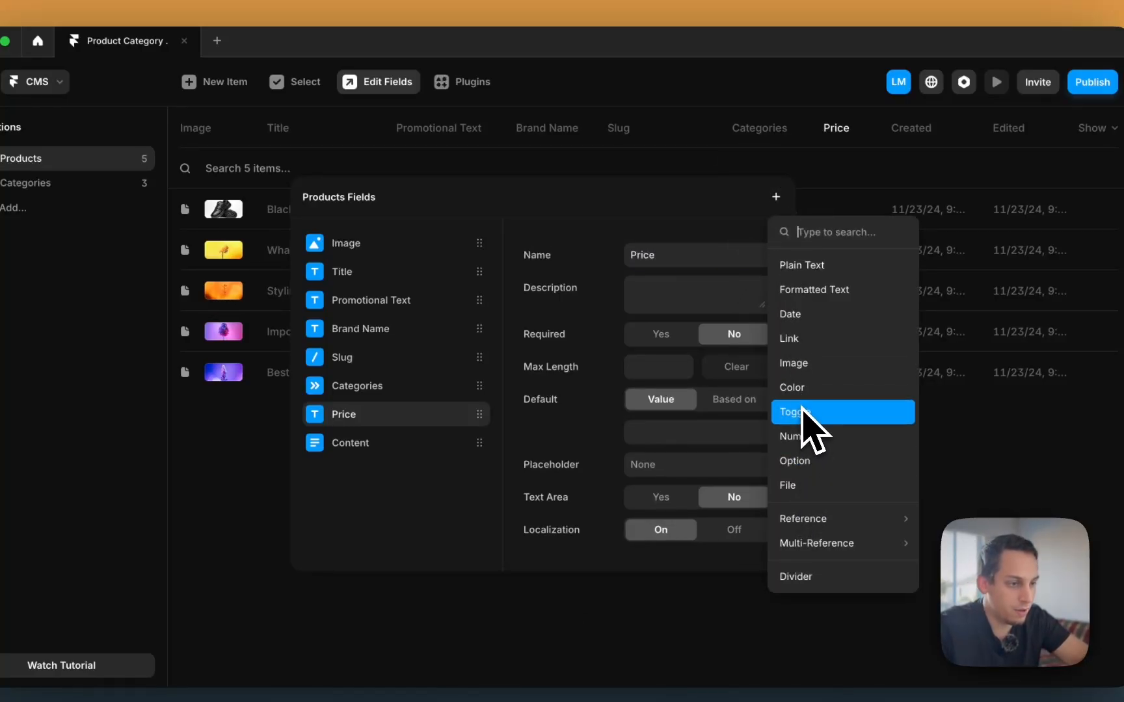
{"action": "left_click", "coordinate": [701, 219]}
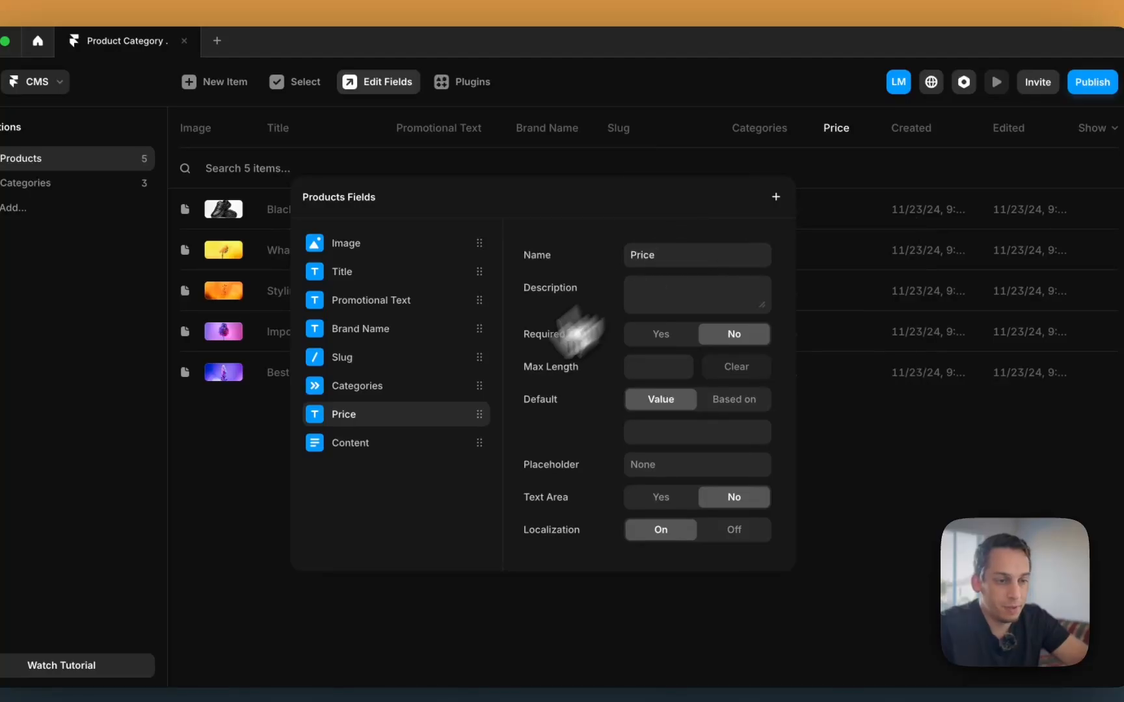
Step: Move the Price field directly below Brand Name, make it required, and close the field editor
{"action": "left_click_drag", "start_coordinate": [385, 418], "coordinate": [374, 354]}
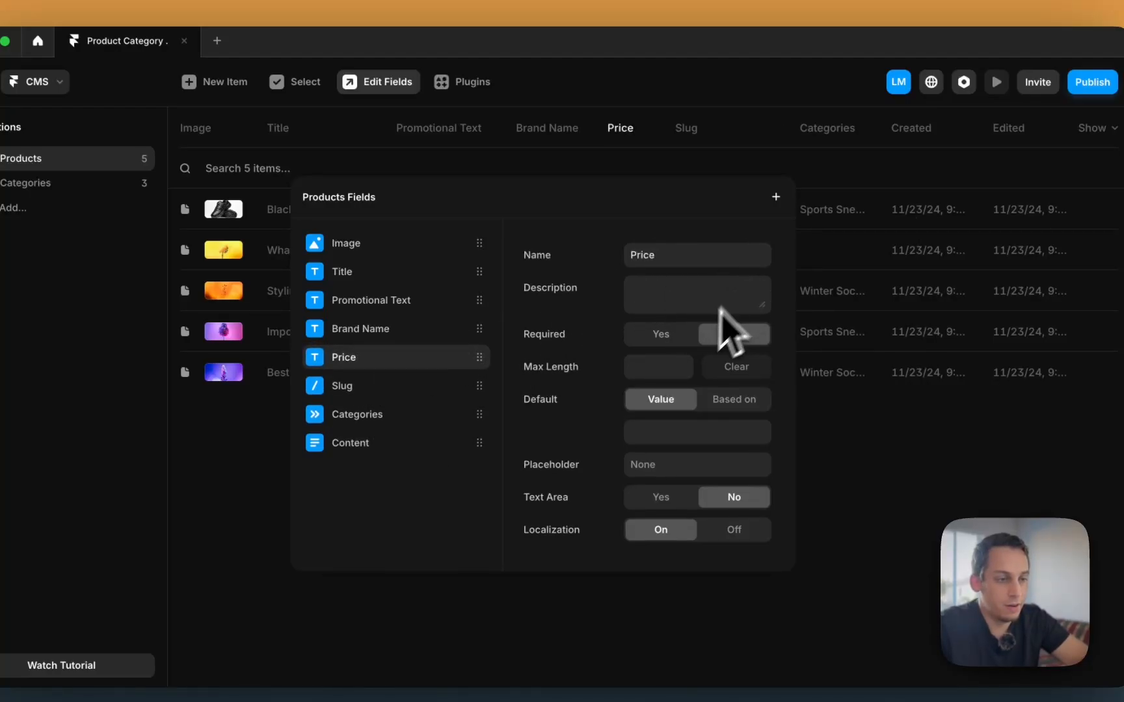
{"action": "left_click", "coordinate": [677, 334]}
{"action": "left_click", "coordinate": [823, 449]}
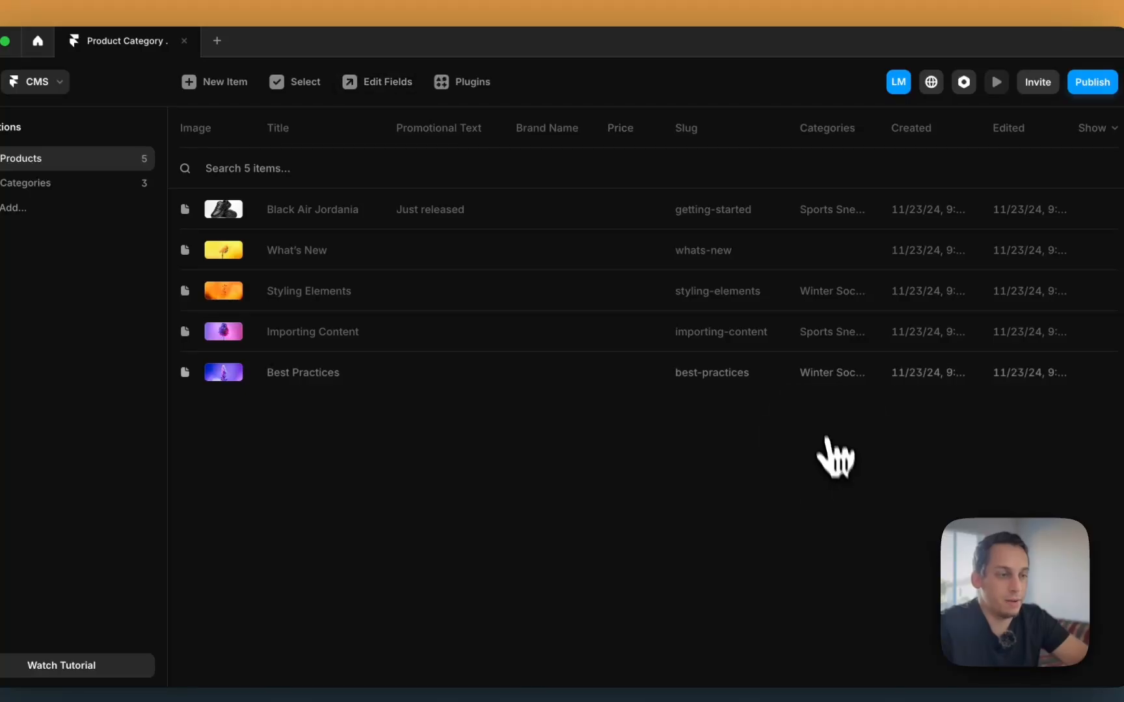
Step: Open the Black Air Jordania item and set its Price to $12.99 and its Slug to black-air-jordania
{"action": "left_click", "coordinate": [605, 209]}
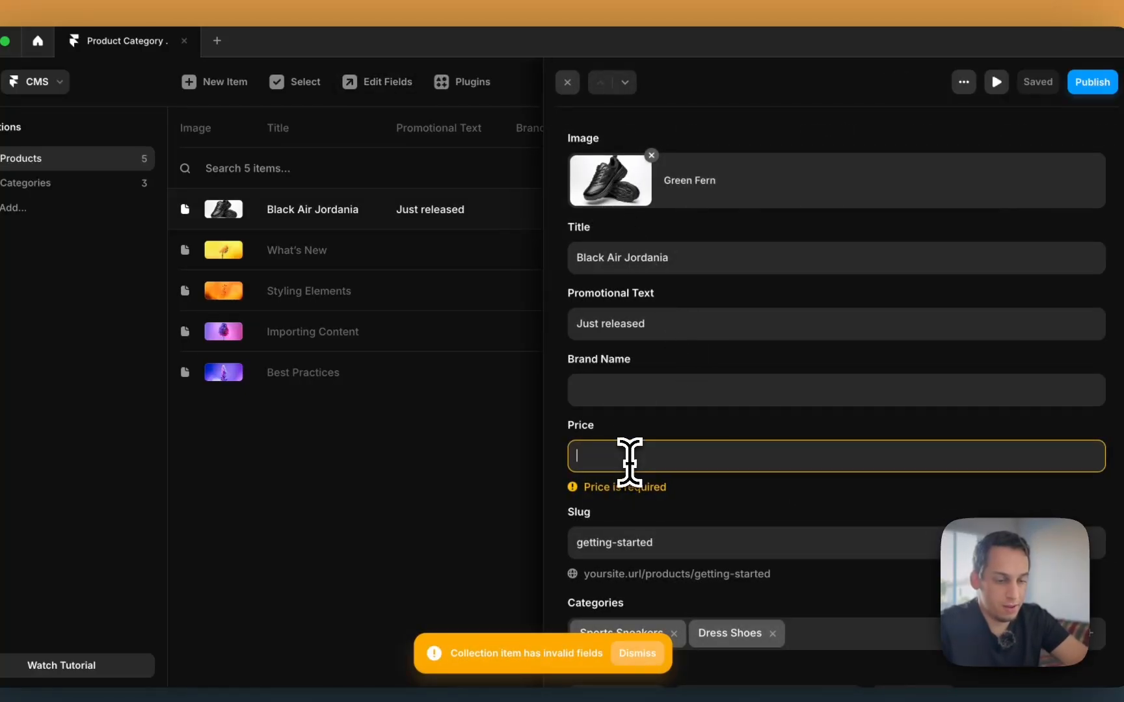
{"action": "type", "text": "$12.99"}
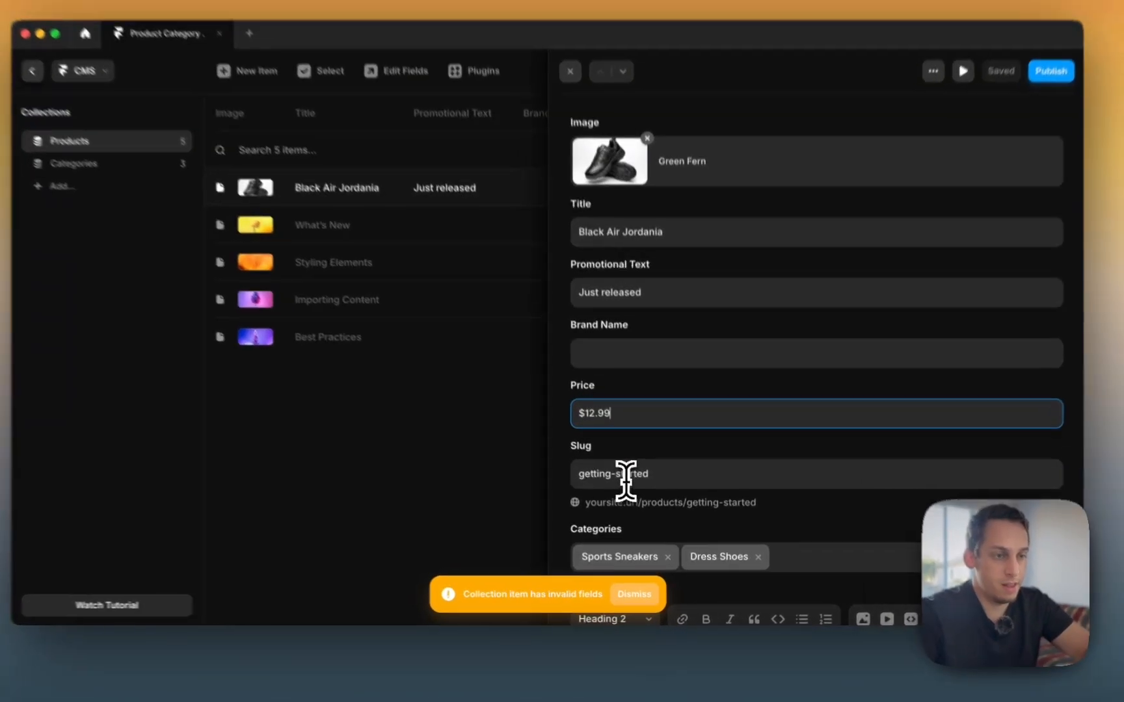
{"action": "left_click", "coordinate": [633, 493]}
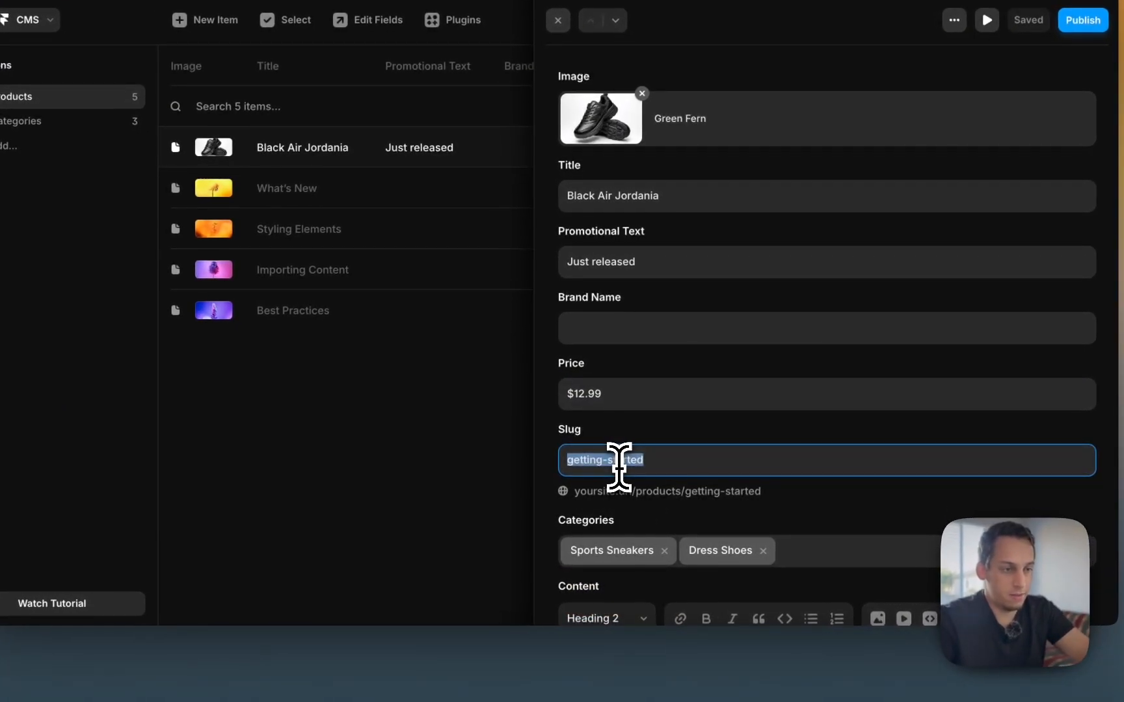
{"action": "type", "text": "black-air-jordania"}
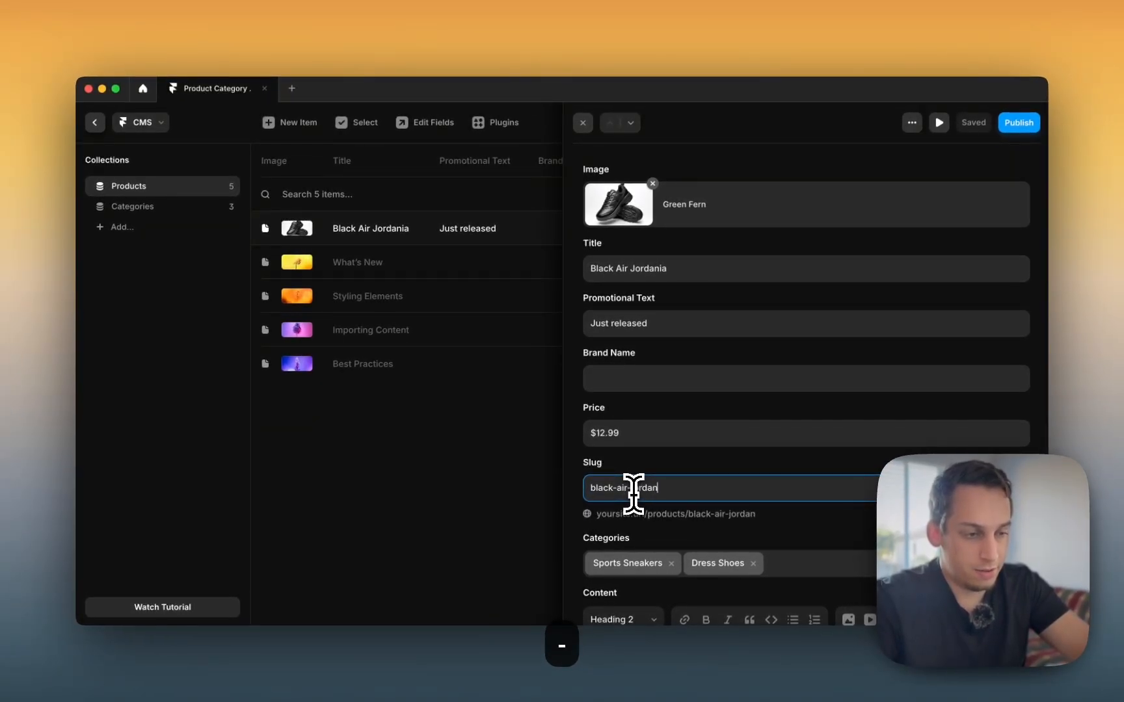
{"action": "left_click", "coordinate": [705, 514]}
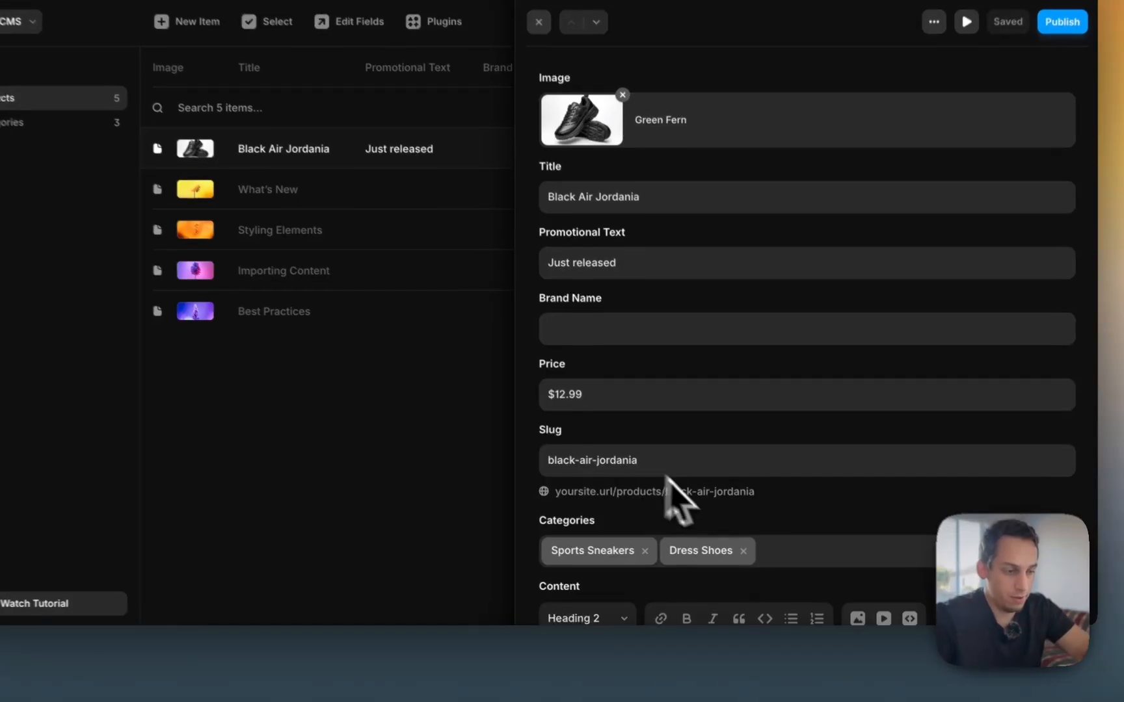
{"action": "scroll", "coordinate": [673, 489], "scroll_direction": "down", "scroll_amount": 3}
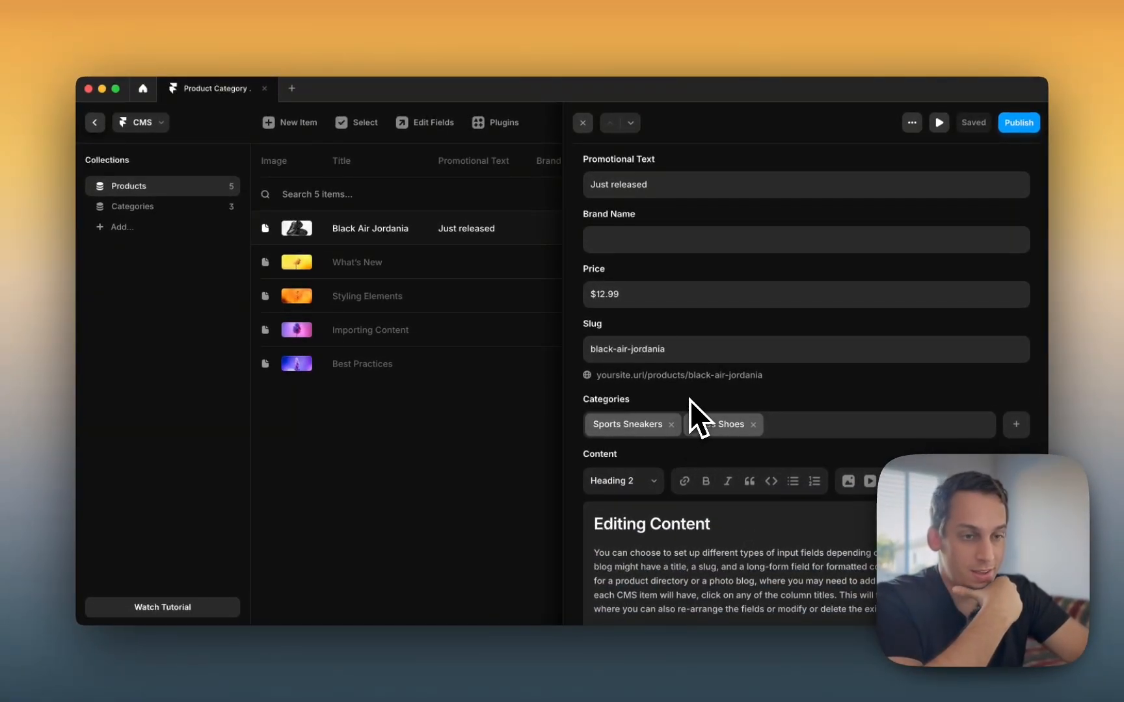
{"action": "scroll", "coordinate": [689, 401], "scroll_direction": "up", "scroll_amount": 3}
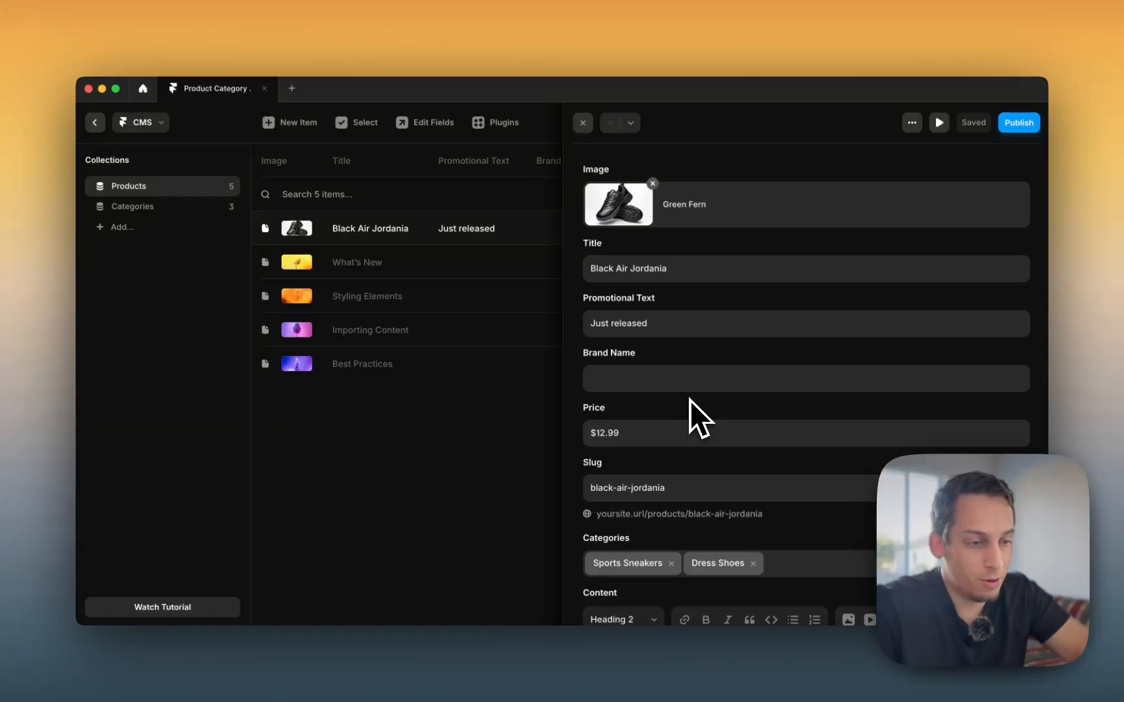
Step: Remove the Dress Shoes category from the Black Air Jordania item
{"action": "scroll", "coordinate": [689, 401], "scroll_direction": "down", "scroll_amount": 2}
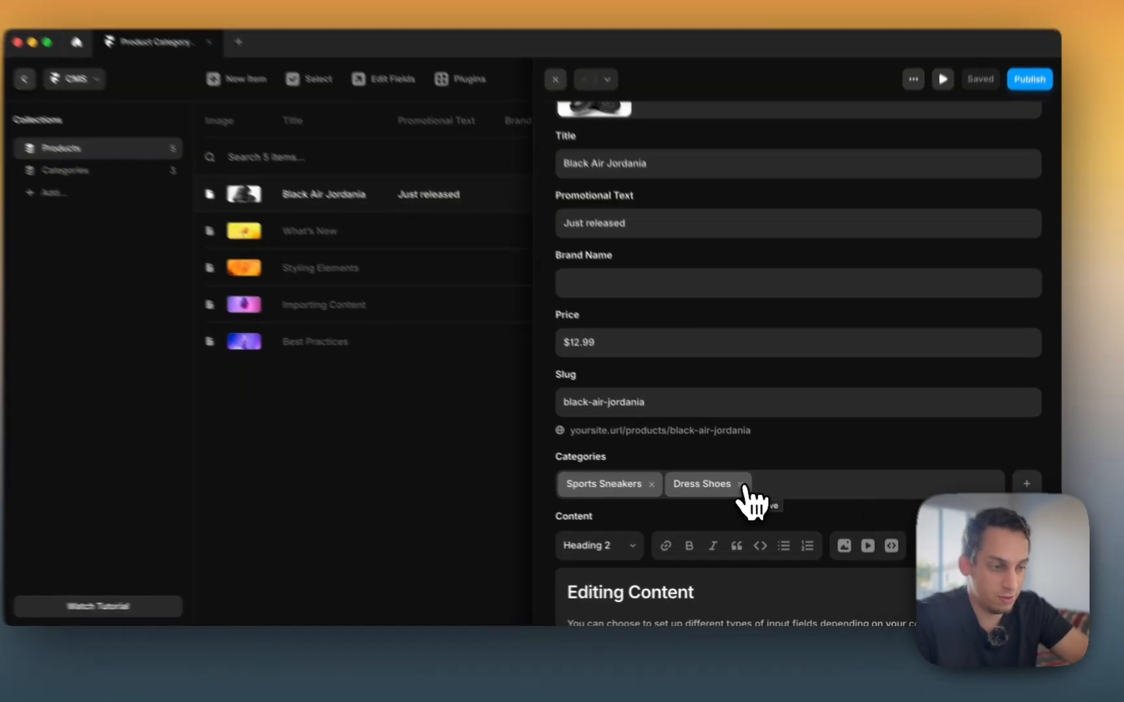
{"action": "left_click", "coordinate": [753, 495]}
{"action": "scroll", "coordinate": [668, 452], "scroll_direction": "up", "scroll_amount": 2}
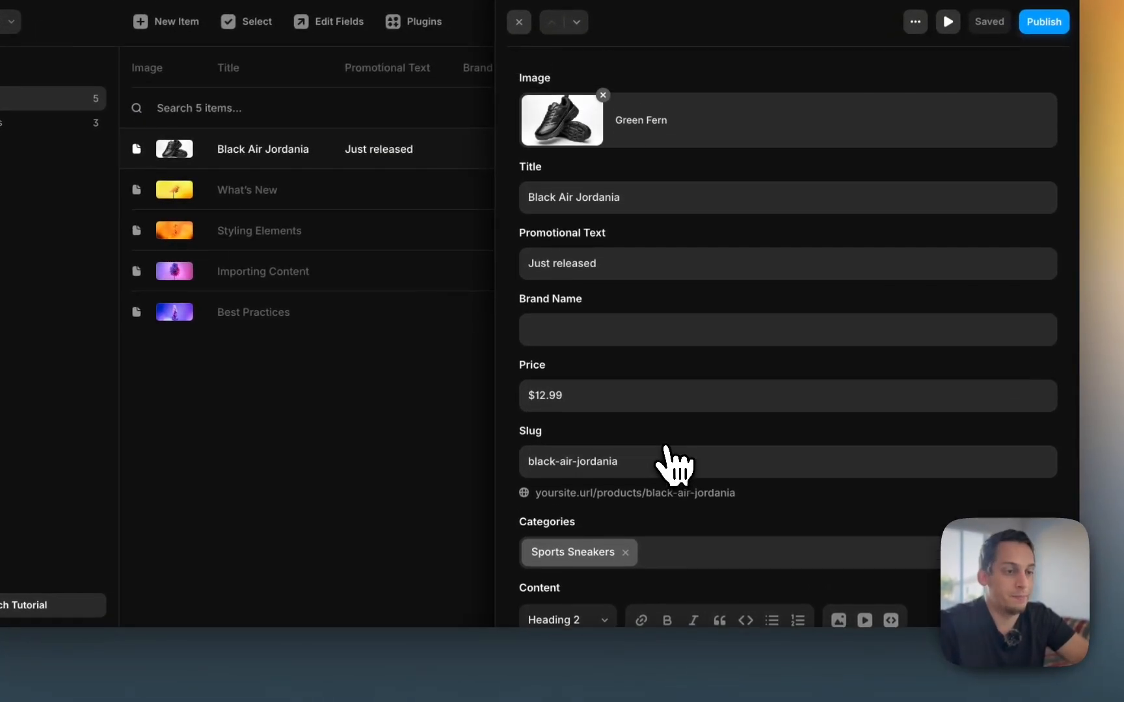
{"action": "scroll", "coordinate": [668, 452], "scroll_direction": "down", "scroll_amount": 2}
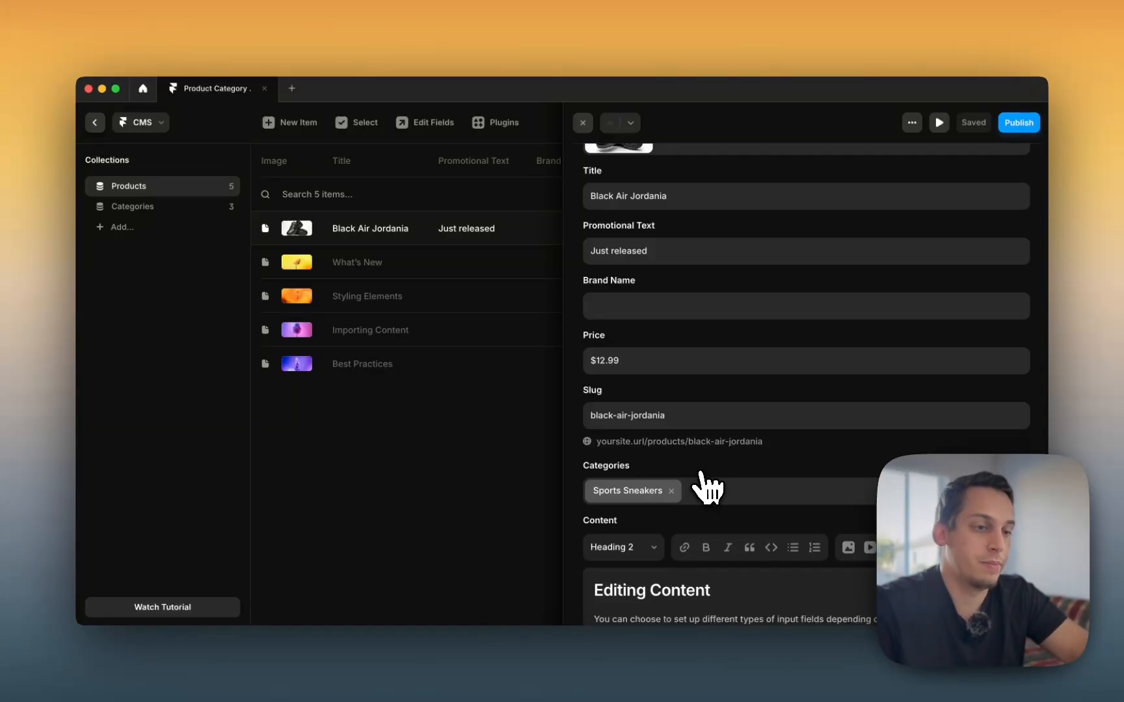
{"action": "scroll", "coordinate": [705, 488], "scroll_direction": "up", "scroll_amount": 2}
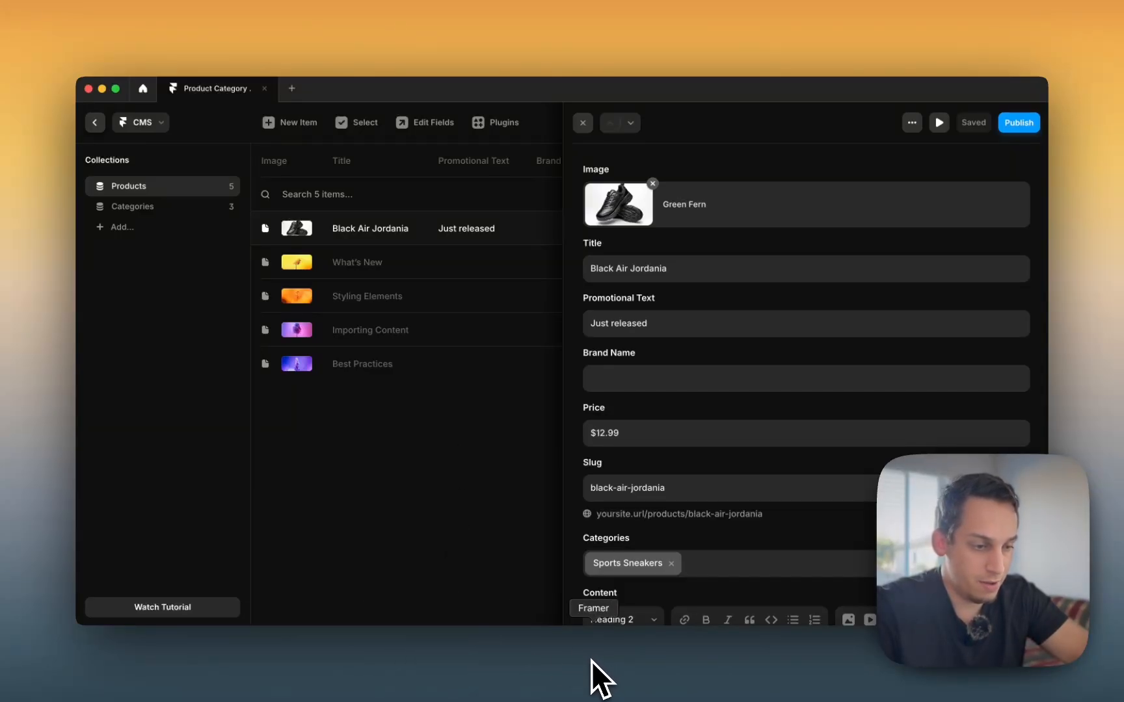
Step: Switch to Figma to check the numbers marked on the category cards, and return to Framer, closing the open item
{"action": "left_click", "coordinate": [572, 682]}
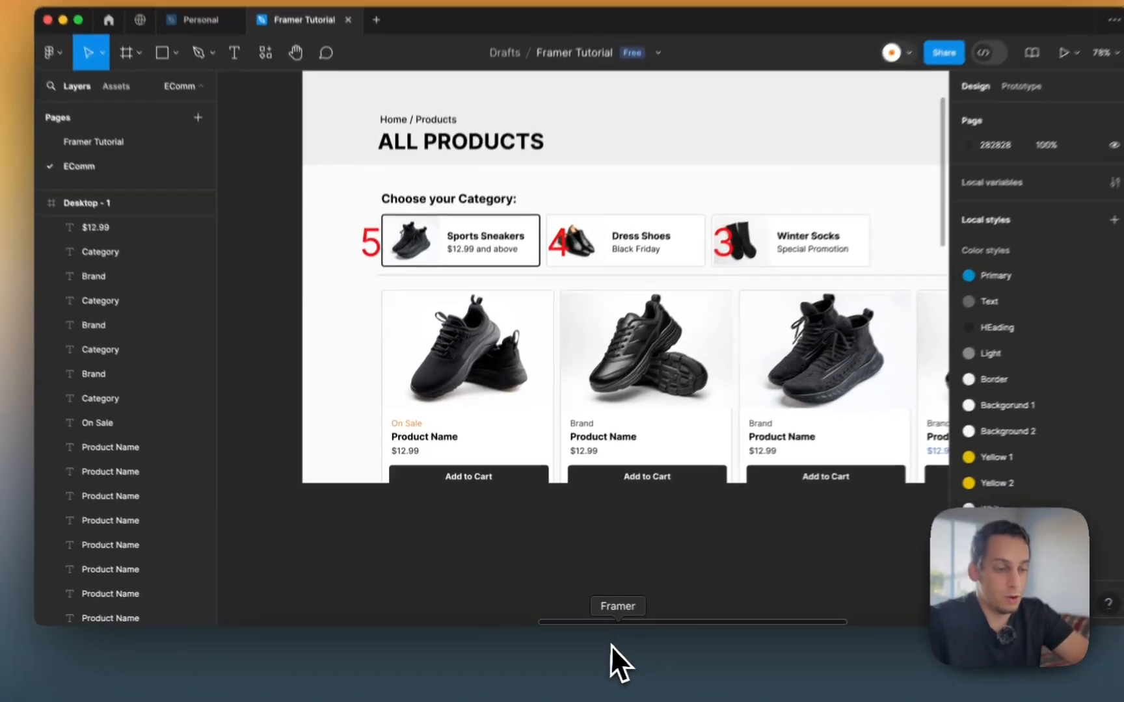
{"action": "left_click", "coordinate": [611, 645]}
{"action": "left_click", "coordinate": [373, 355]}
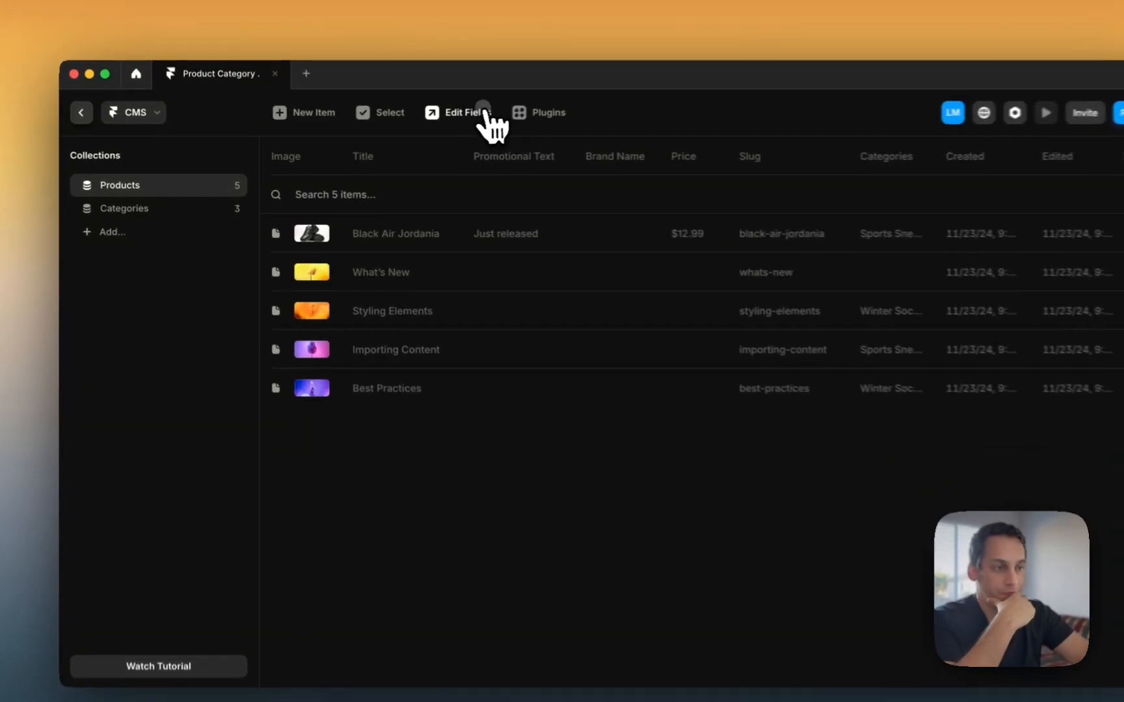
Step: Leave the CMS and return to the page canvas
{"action": "left_click", "coordinate": [426, 122]}
{"action": "left_click", "coordinate": [333, 478]}
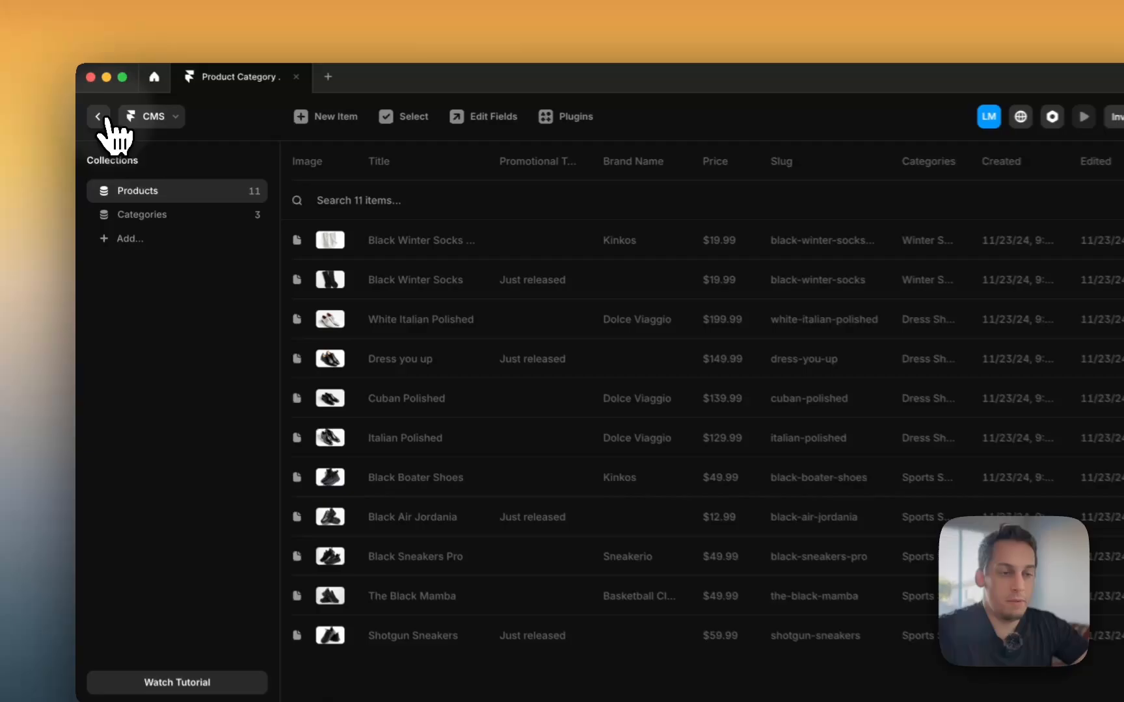
{"action": "left_click", "coordinate": [103, 122]}
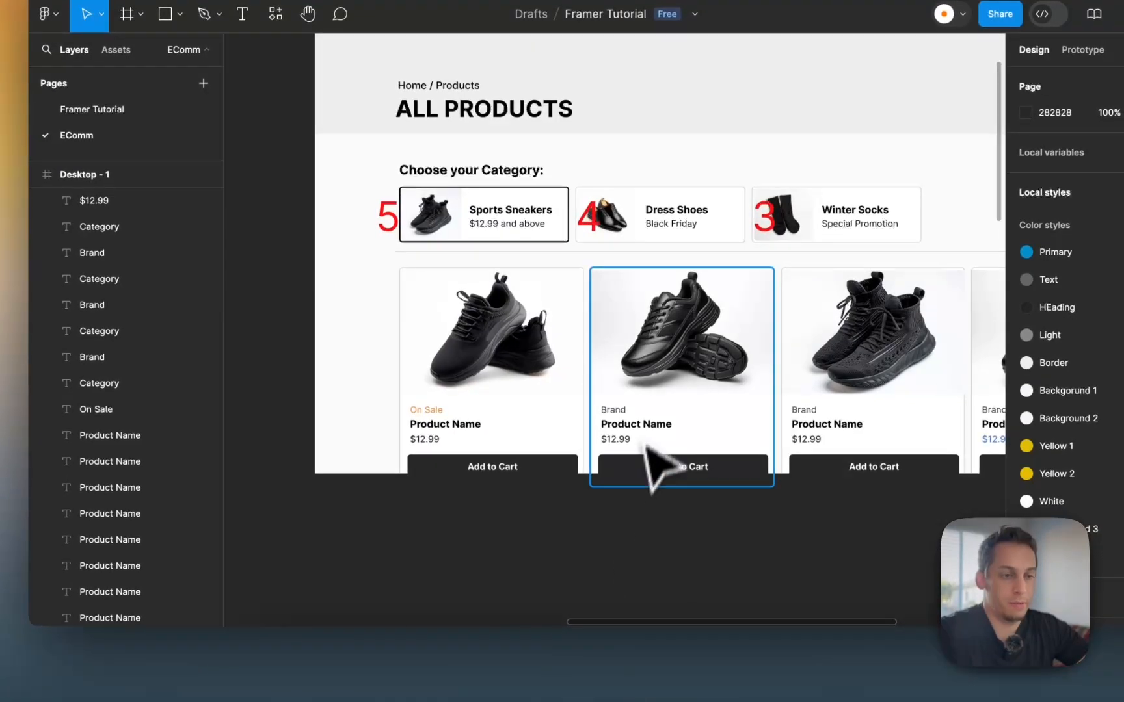
Step: Delete the red 3, 4 and 5 numbers from the category cards in the Figma design
{"action": "scroll", "coordinate": [646, 444], "scroll_direction": "up", "scroll_amount": 3}
{"action": "scroll", "coordinate": [646, 429], "scroll_direction": "right", "scroll_amount": 3}
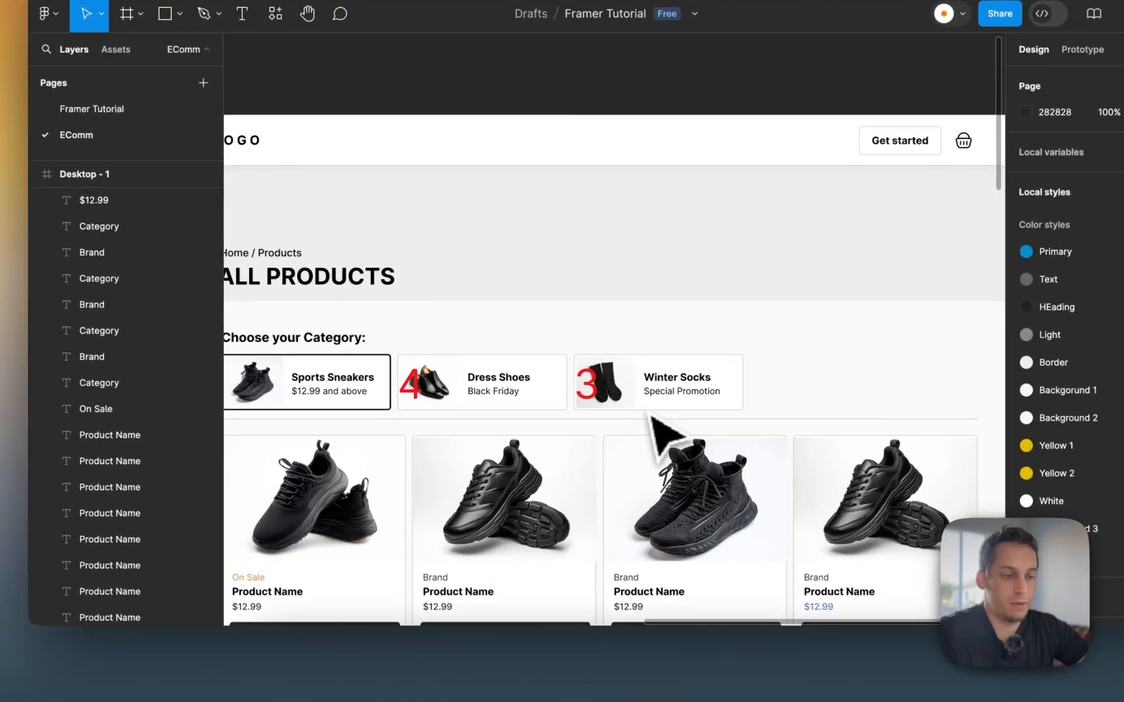
{"action": "scroll", "coordinate": [644, 410], "scroll_direction": "down", "scroll_amount": 5}
{"action": "left_click", "coordinate": [613, 396]}
{"action": "left_click", "coordinate": [527, 406], "text": "shift"}
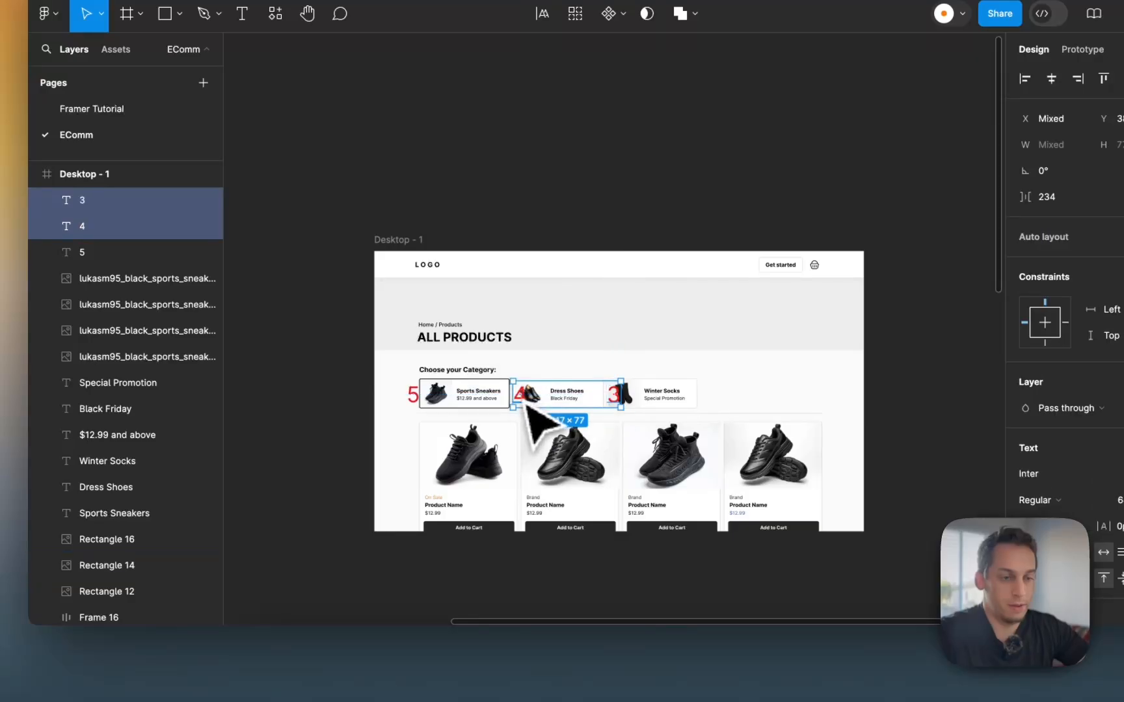
{"action": "left_click", "coordinate": [429, 405], "text": "shift"}
{"action": "key", "text": "BackSpace"}
{"action": "scroll", "coordinate": [401, 401], "scroll_direction": "down", "scroll_amount": 3}
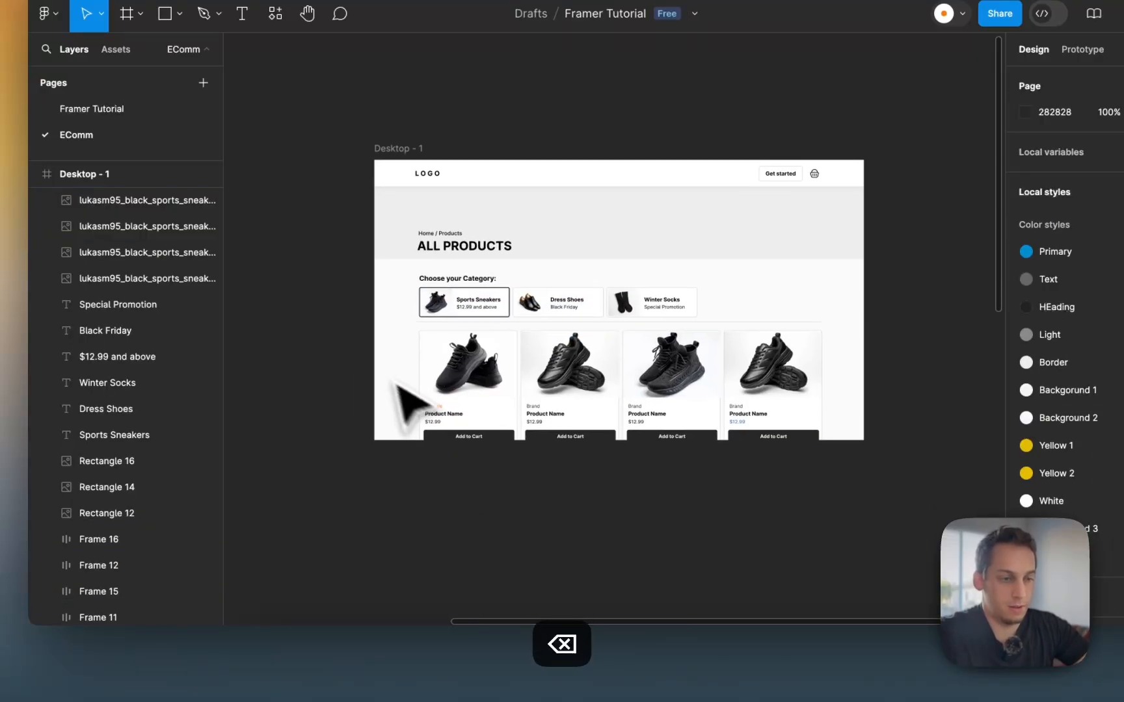
Step: Capture a screenshot of the whole visible Desktop - 1 frame, from the logo header to the product cards
{"action": "scroll", "coordinate": [367, 371], "scroll_direction": "up", "scroll_amount": 3}
{"action": "scroll", "coordinate": [352, 344], "scroll_direction": "right", "scroll_amount": 3}
{"action": "scroll", "coordinate": [351, 345], "scroll_direction": "up", "scroll_amount": 2}
{"action": "scroll", "coordinate": [352, 345], "scroll_direction": "down", "scroll_amount": 1}
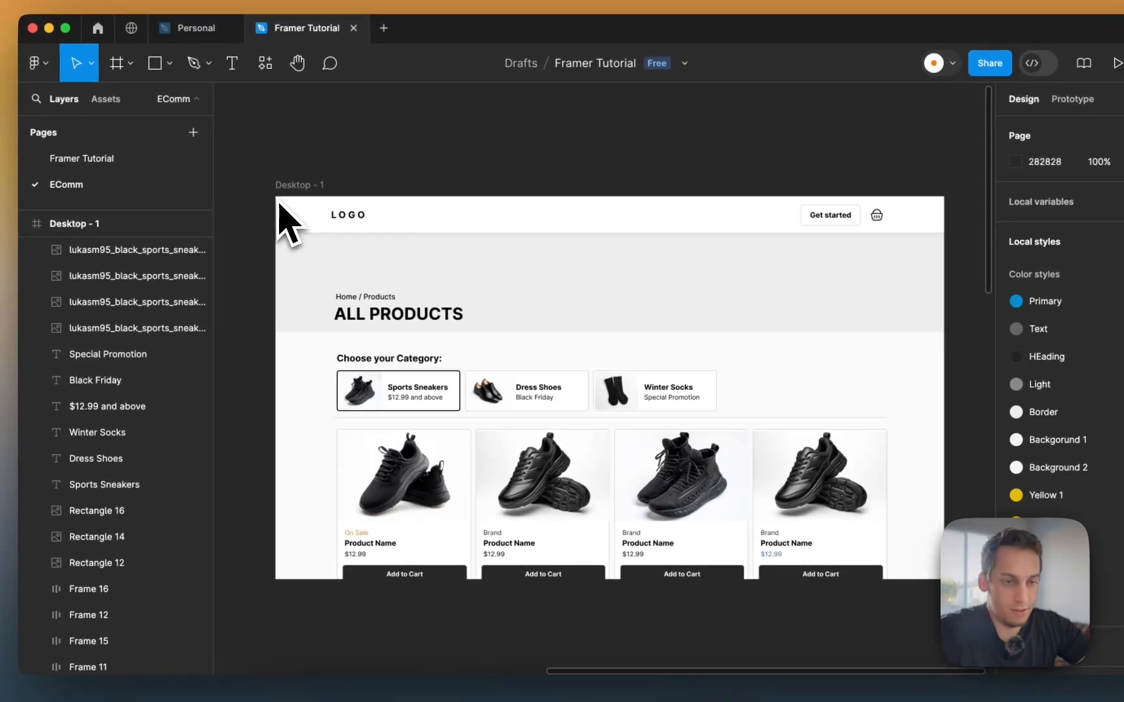
{"action": "key", "text": "super+shift+4"}
{"action": "left_click_drag", "start_coordinate": [275, 198], "coordinate": [945, 578]}
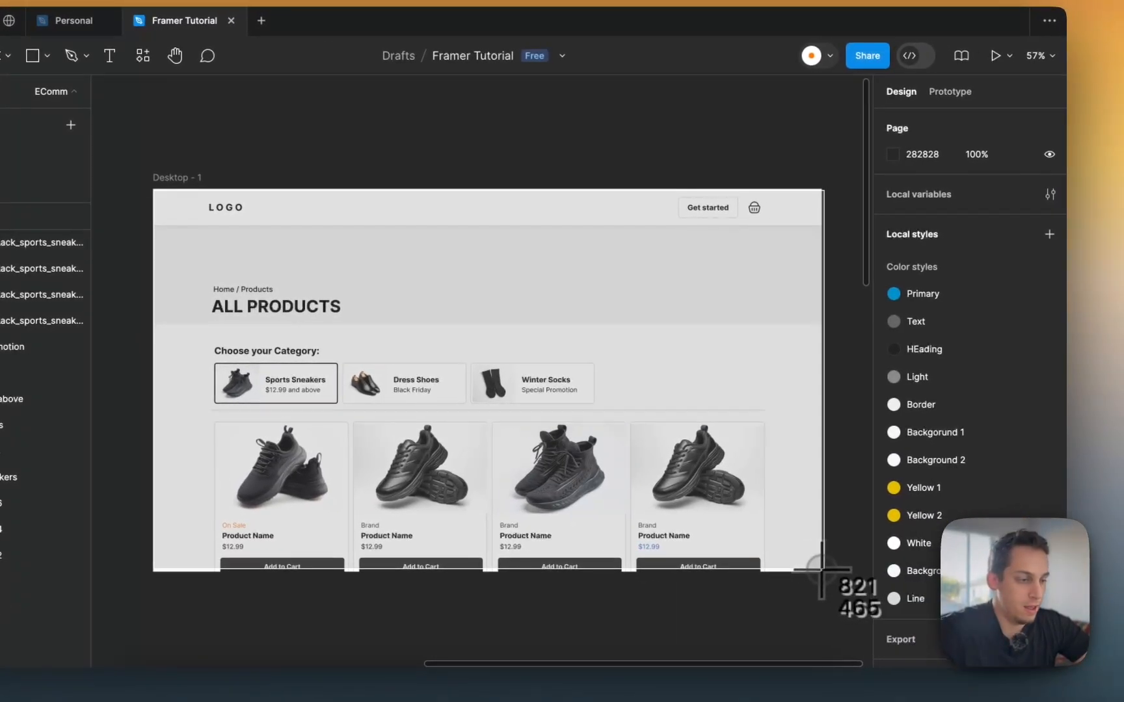
{"action": "left_click_drag", "start_coordinate": [821, 570], "coordinate": [821, 571]}
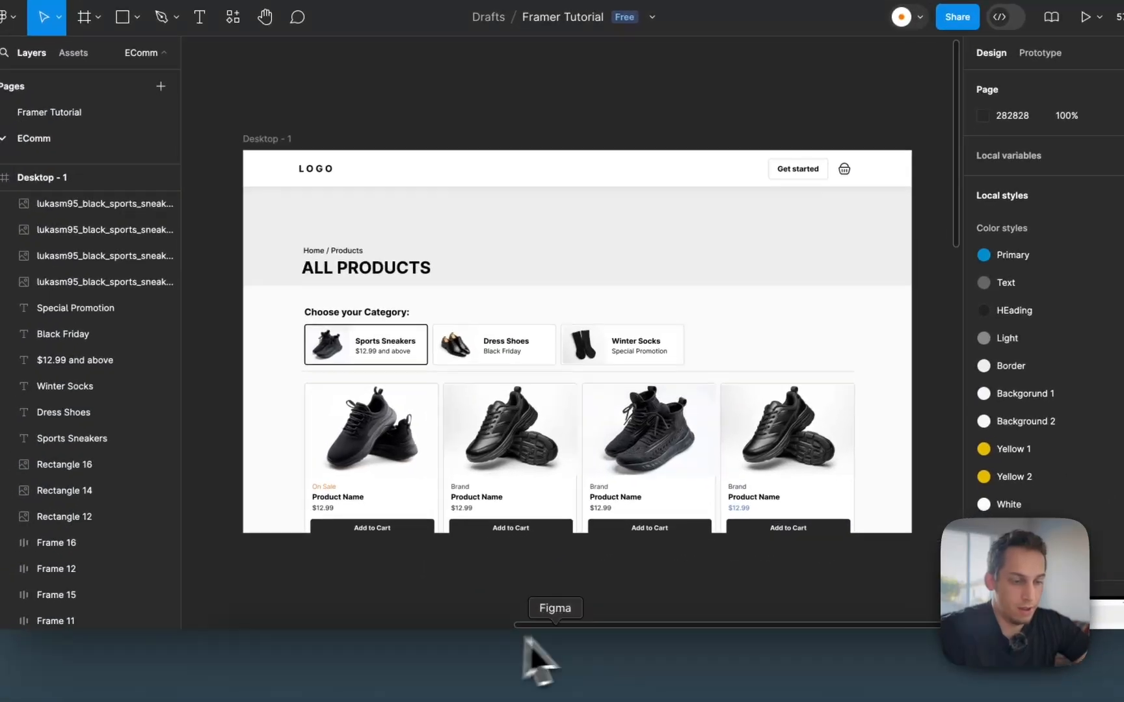
Step: Switch to Framer and place the captured screenshot on the canvas beside the blog page's Desktop frame
{"action": "left_click", "coordinate": [648, 682]}
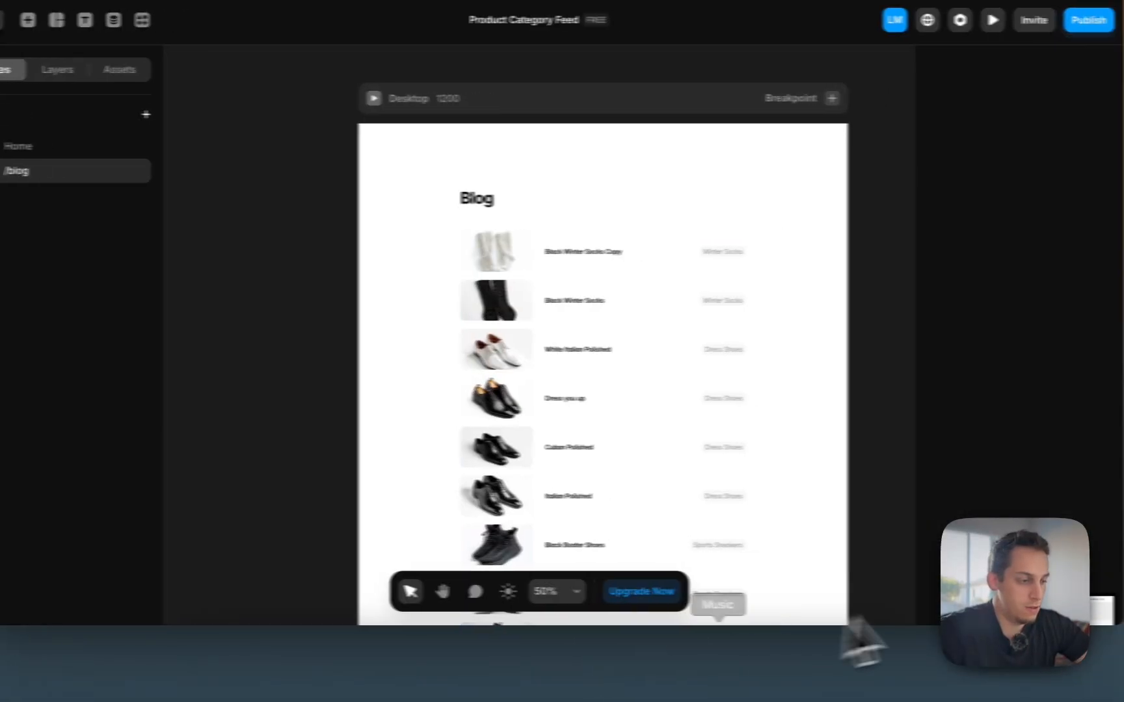
{"action": "left_click_drag", "start_coordinate": [999, 609], "coordinate": [207, 376]}
{"action": "scroll", "coordinate": [207, 376], "scroll_direction": "left", "scroll_amount": 1}
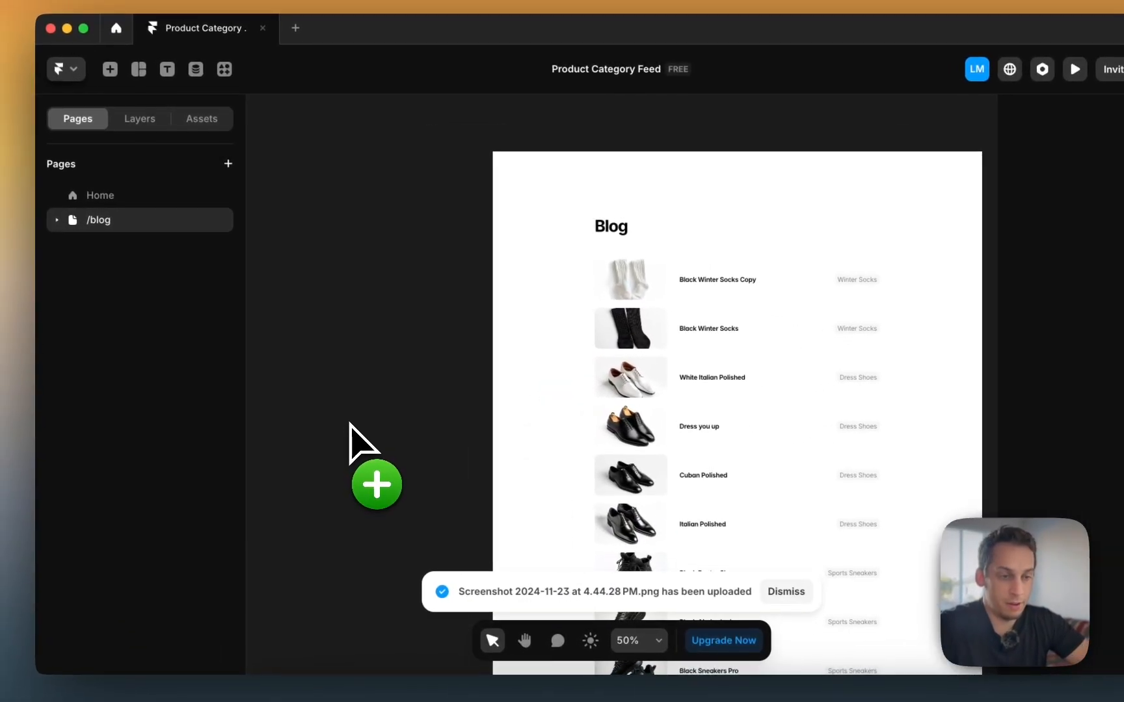
{"action": "scroll", "coordinate": [321, 296], "scroll_direction": "left", "scroll_amount": 2}
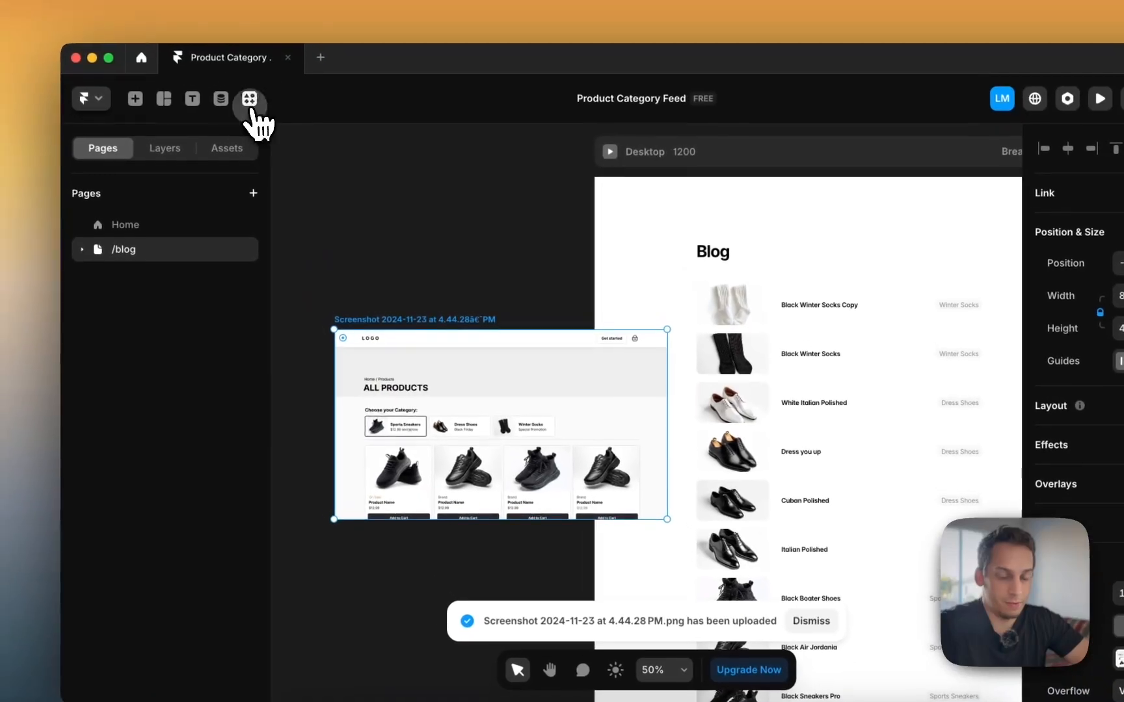
Step: Move the reference screenshot clear of the Desktop frame, to about X -862, Y 344, and deselect it
{"action": "left_click", "coordinate": [225, 69]}
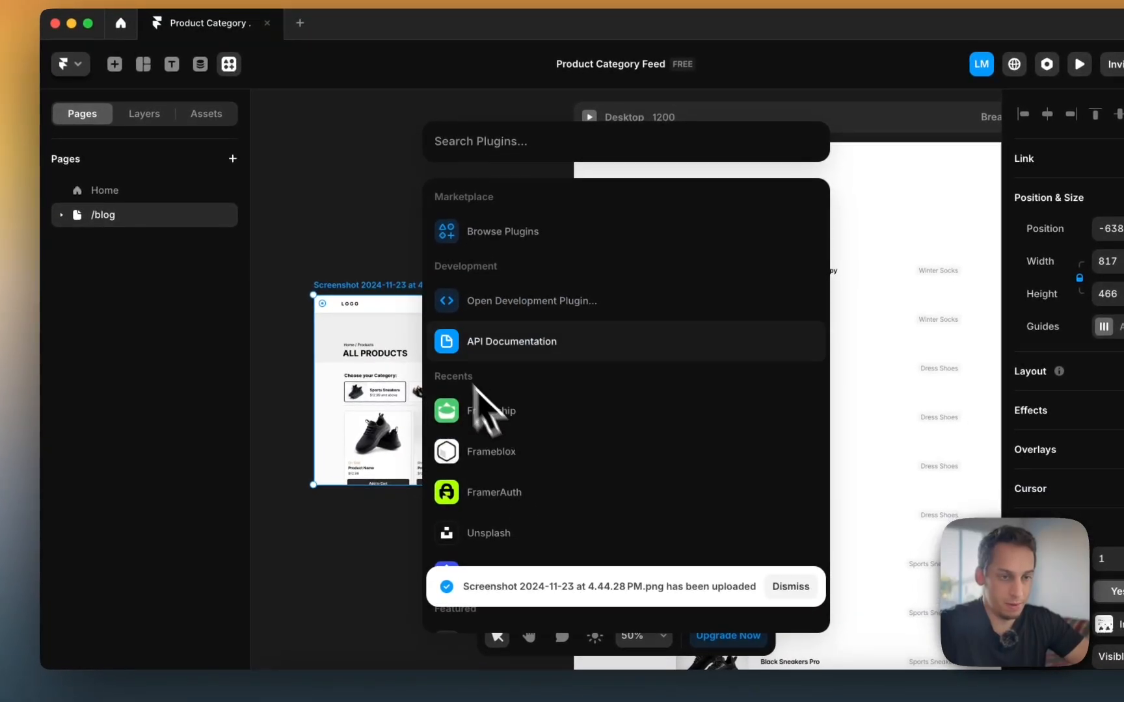
{"action": "left_click", "coordinate": [400, 266]}
{"action": "left_click_drag", "start_coordinate": [417, 291], "coordinate": [352, 388]}
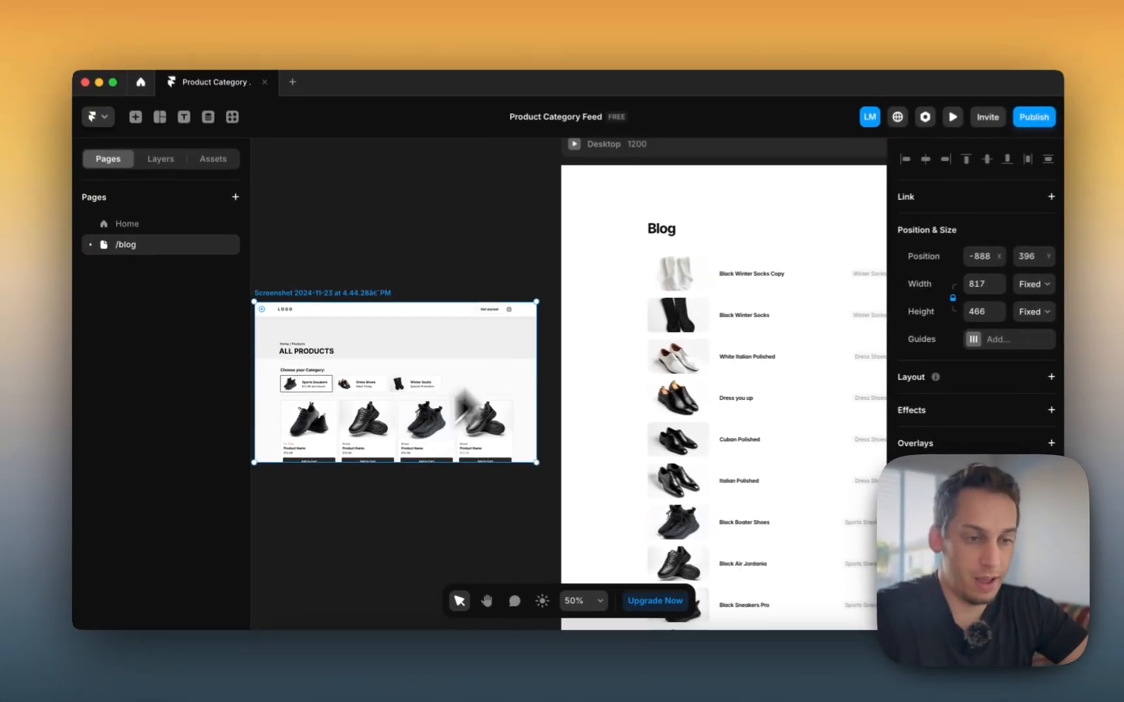
{"action": "scroll", "coordinate": [315, 465], "scroll_direction": "down", "scroll_amount": 3}
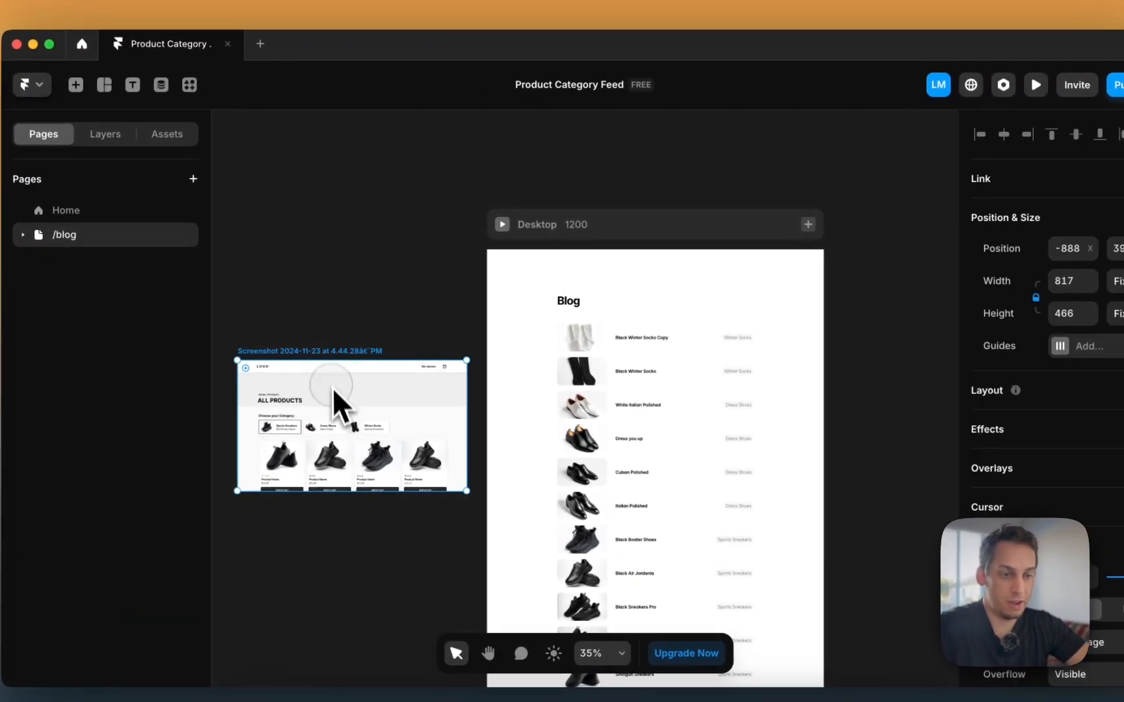
{"action": "mouse_move", "coordinate": [333, 389]}
{"action": "left_mouse_down"}
{"action": "mouse_move", "coordinate": [342, 333]}
{"action": "mouse_move", "coordinate": [341, 389]}
{"action": "left_mouse_up"}
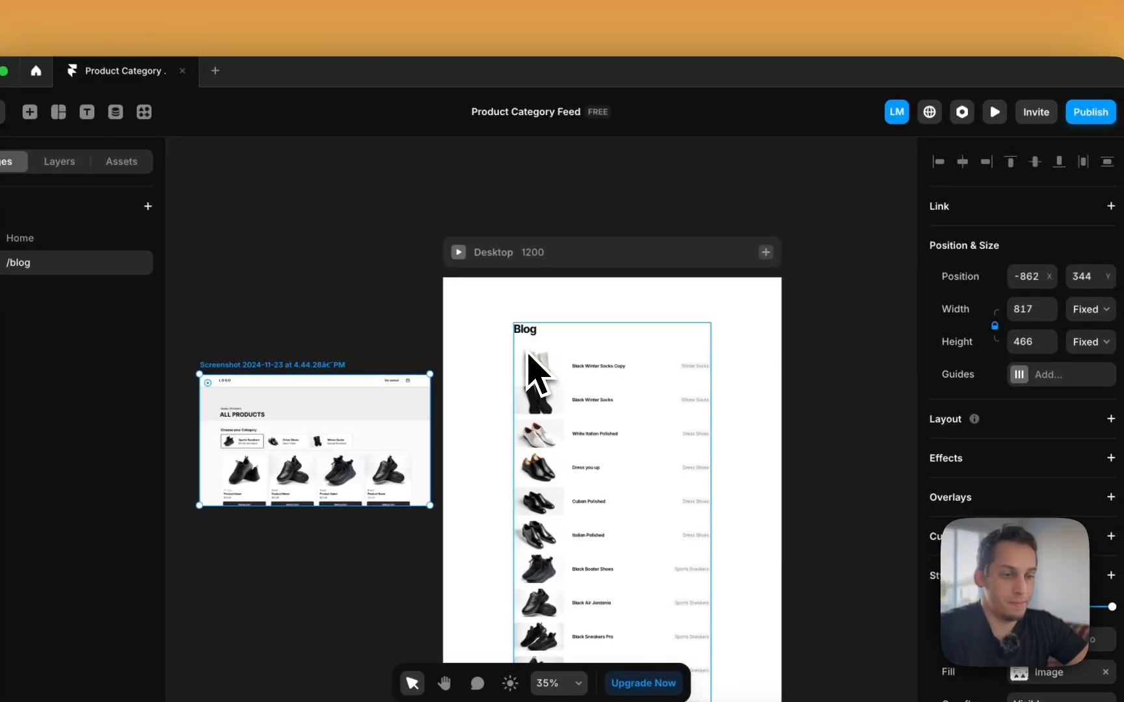
{"action": "left_click", "coordinate": [412, 308]}
Step: Set the width of the Blog content stack to fill the page (1fr)
{"action": "left_click", "coordinate": [540, 353]}
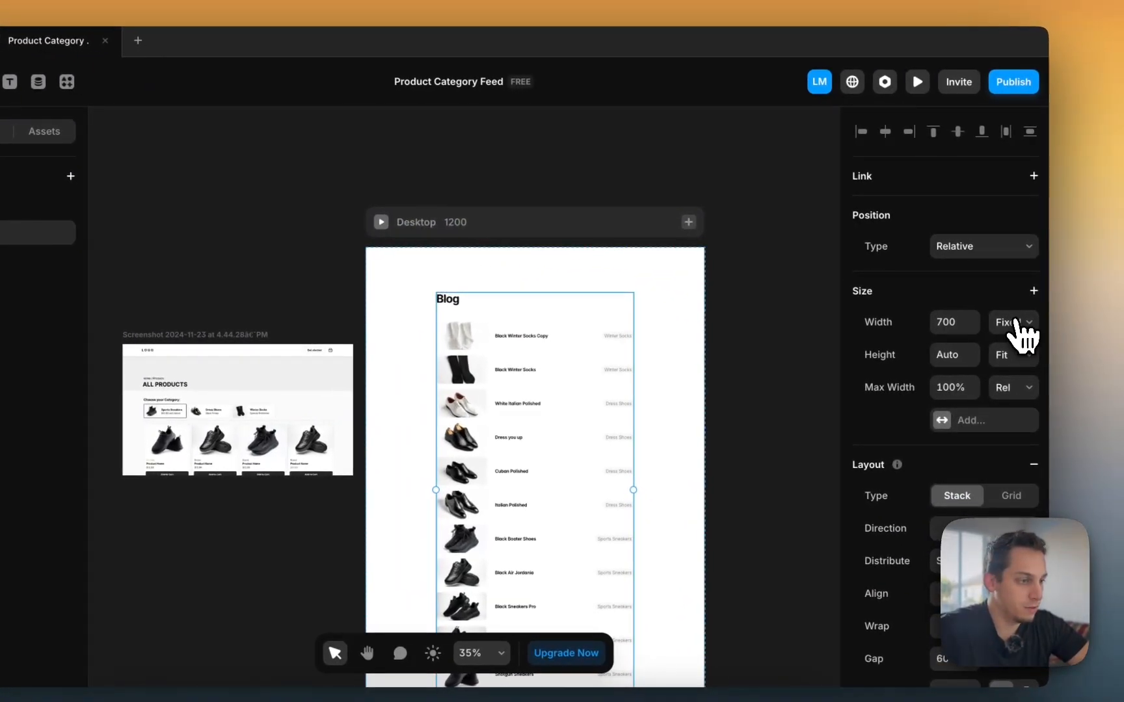
{"action": "left_click", "coordinate": [1008, 323]}
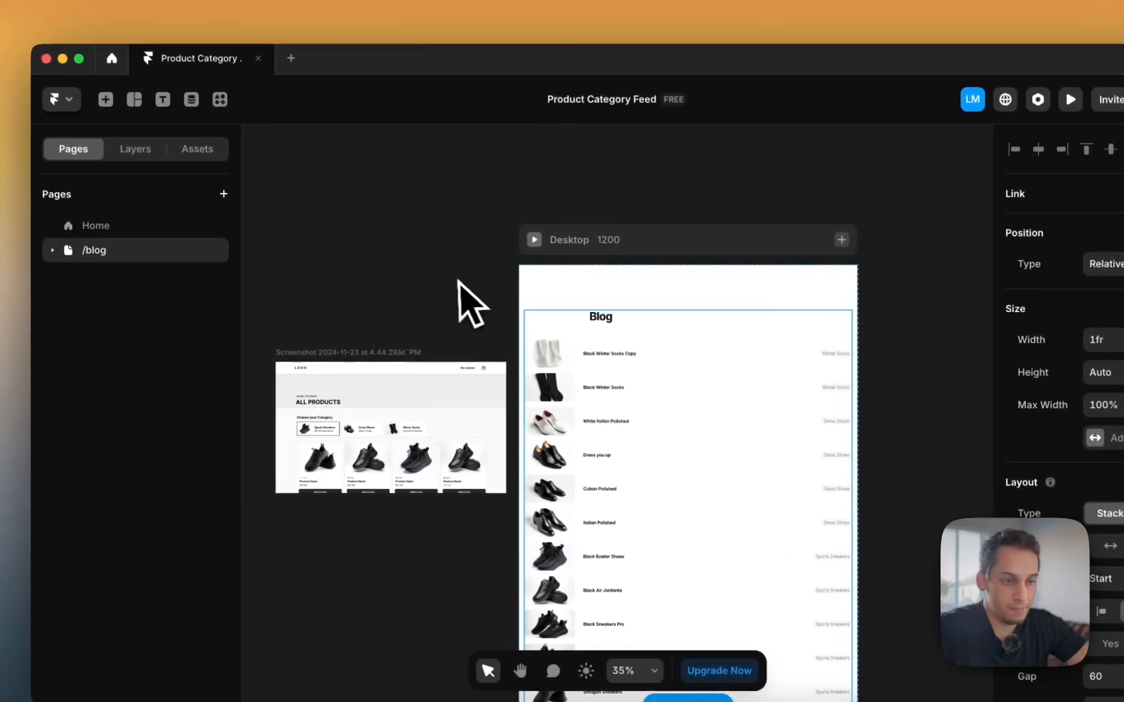
{"action": "left_click", "coordinate": [261, 356]}
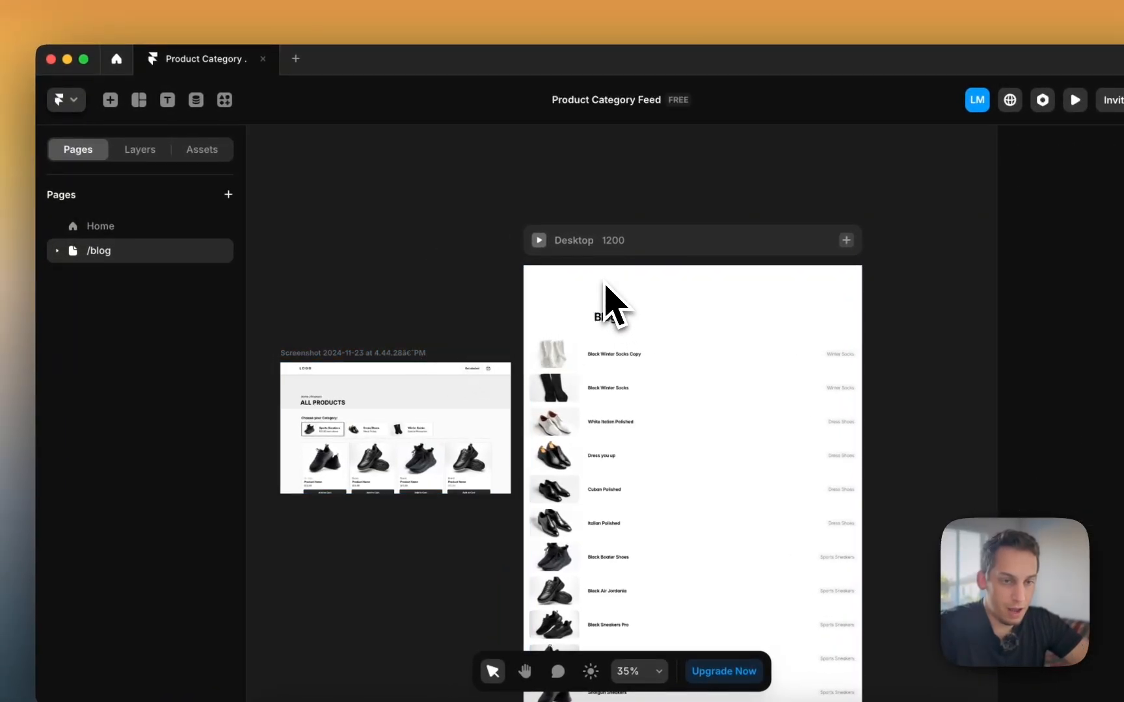
Step: Search the plugins for "kom" and launch the Kompa plugin
{"action": "left_click", "coordinate": [109, 100]}
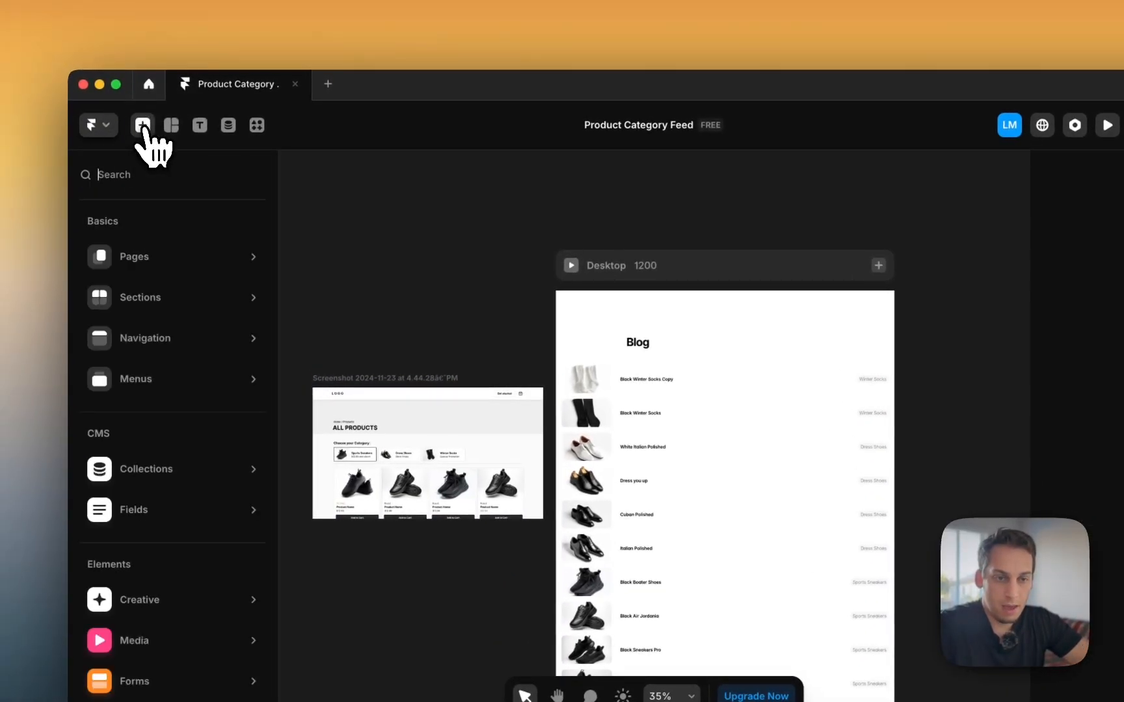
{"action": "left_click", "coordinate": [494, 254]}
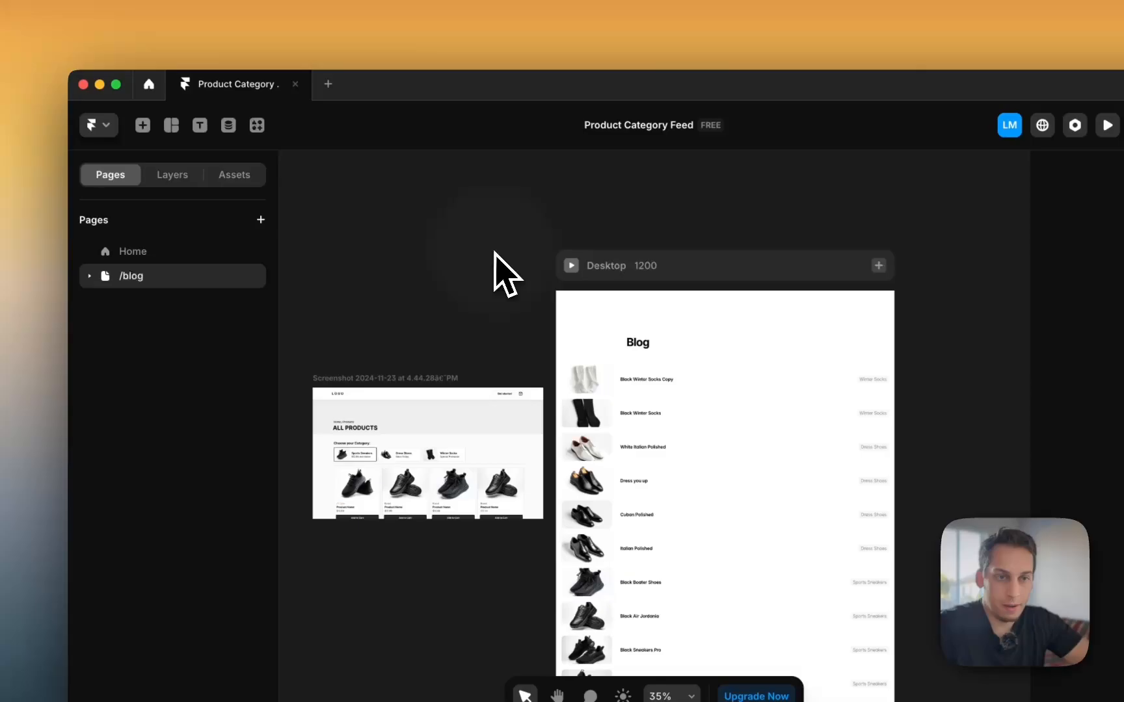
{"action": "left_click", "coordinate": [257, 125]}
{"action": "type", "text": "kom"}
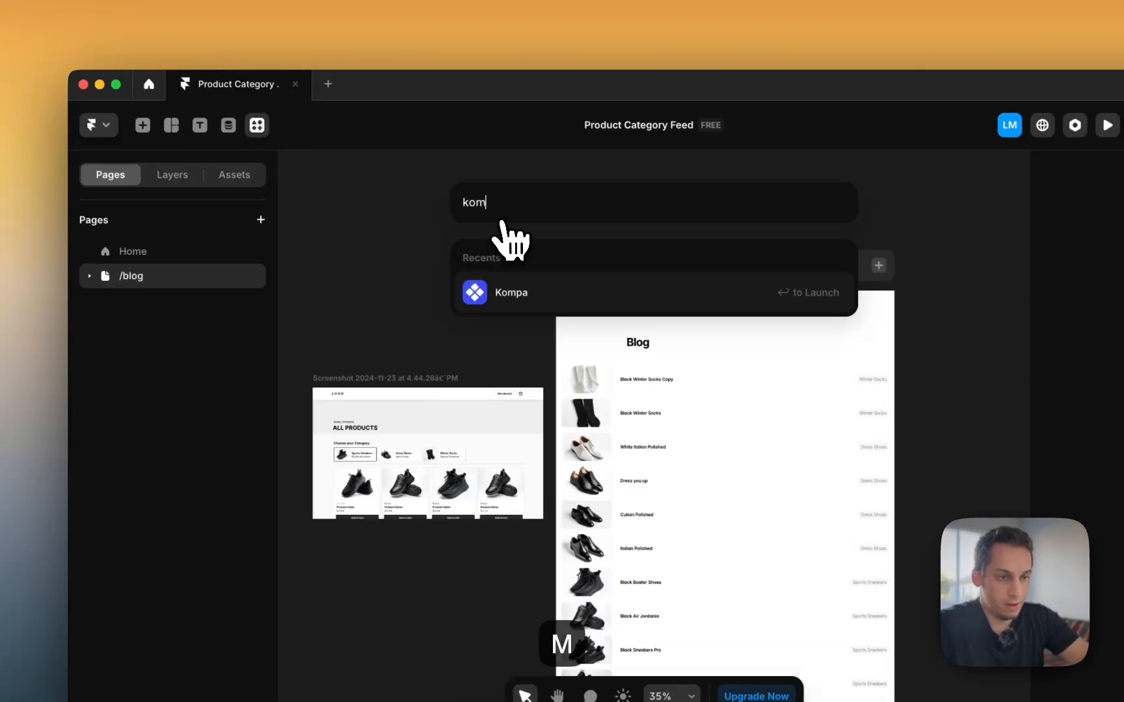
{"action": "left_click", "coordinate": [508, 311]}
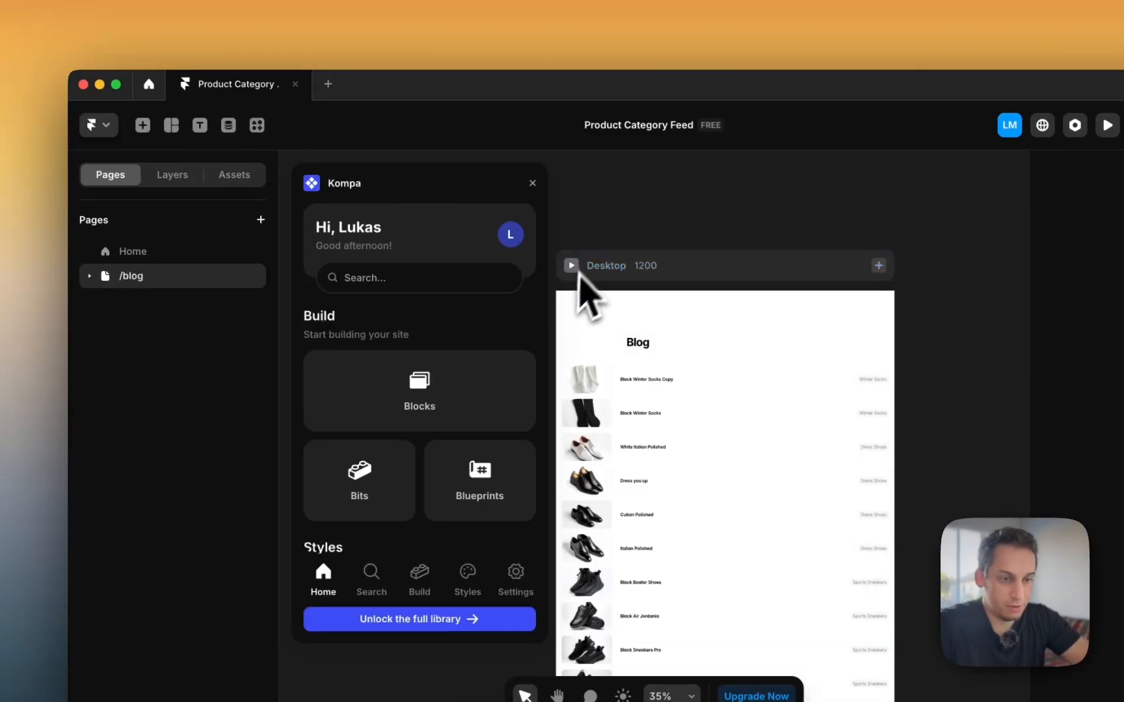
Step: Insert the Navbar 1 block from Kompa's Navbar category above the Blog content in the Desktop frame, and close the plugin
{"action": "scroll", "coordinate": [586, 280], "scroll_direction": "left", "scroll_amount": 5}
{"action": "left_click", "coordinate": [474, 377]}
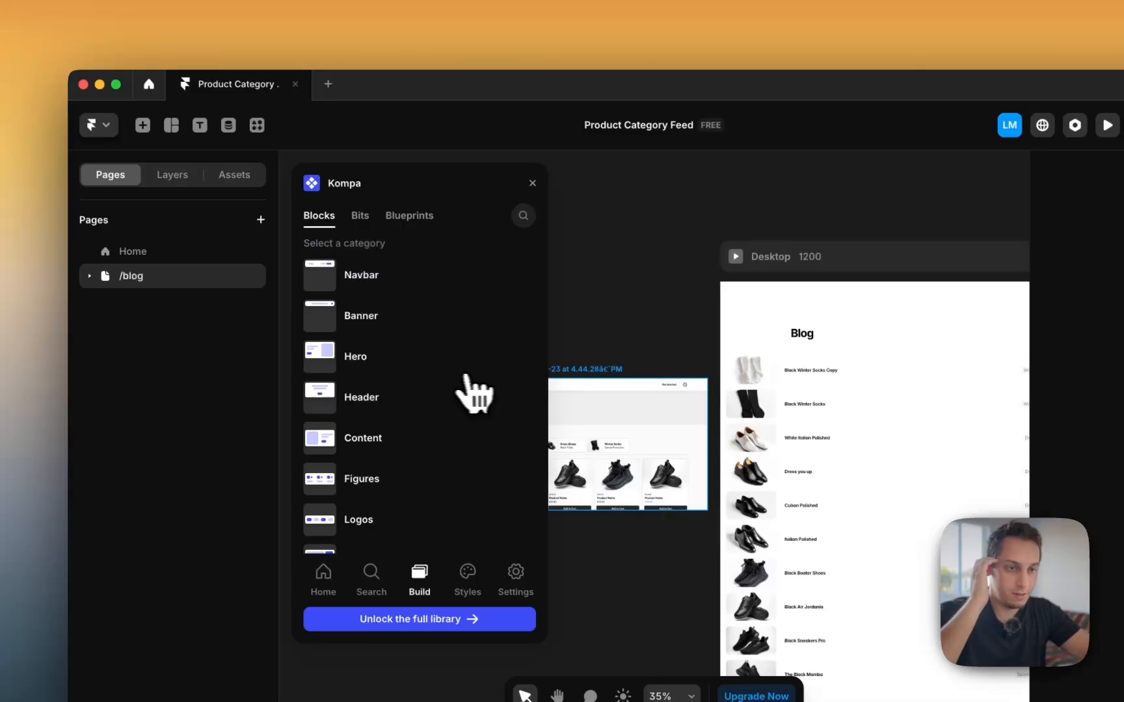
{"action": "scroll", "coordinate": [653, 384], "scroll_direction": "up", "scroll_amount": 3}
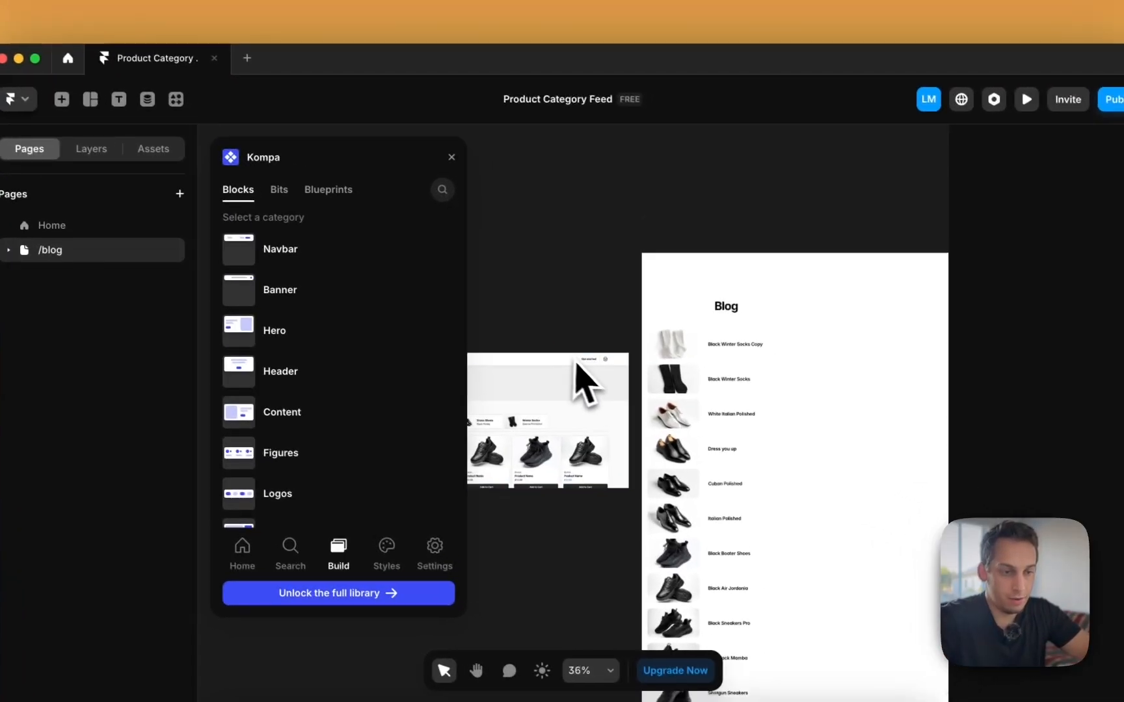
{"action": "scroll", "coordinate": [652, 381], "scroll_direction": "left", "scroll_amount": 1}
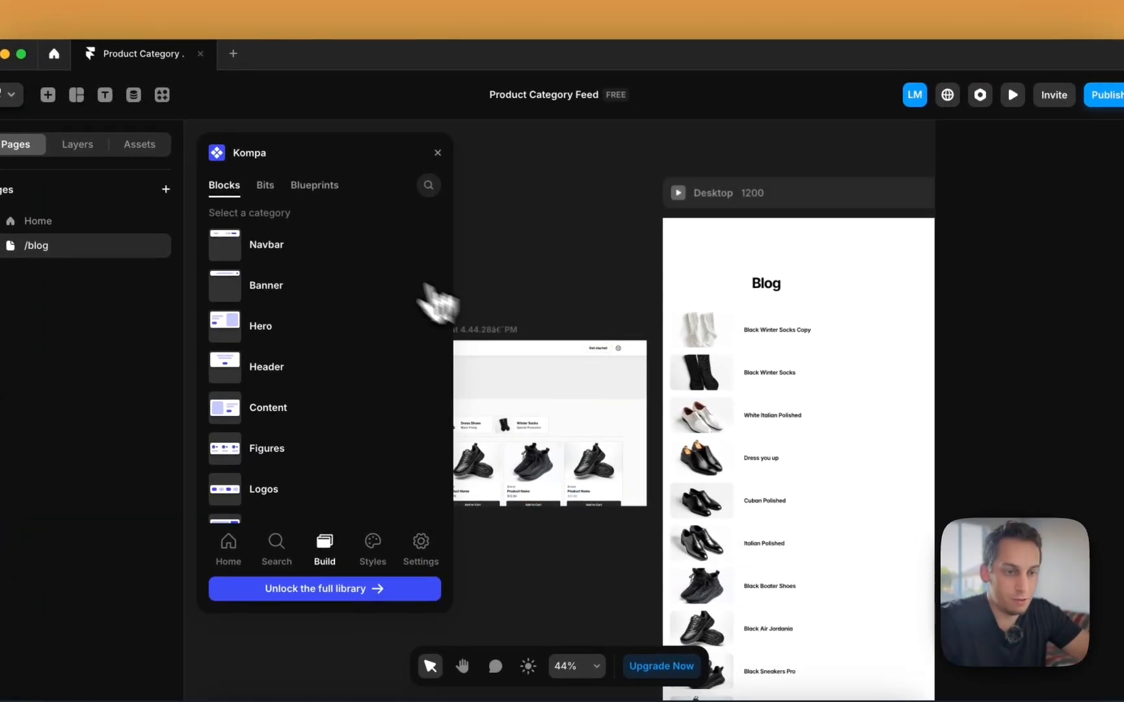
{"action": "left_click", "coordinate": [364, 244]}
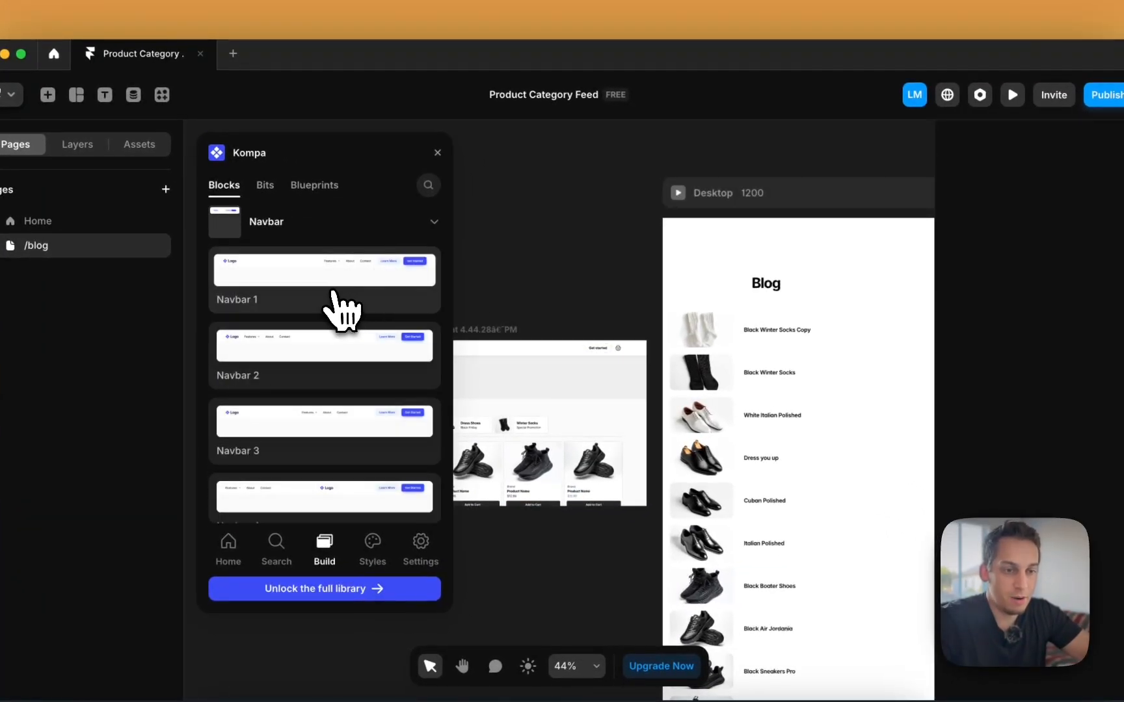
{"action": "left_click_drag", "start_coordinate": [334, 305], "coordinate": [835, 239]}
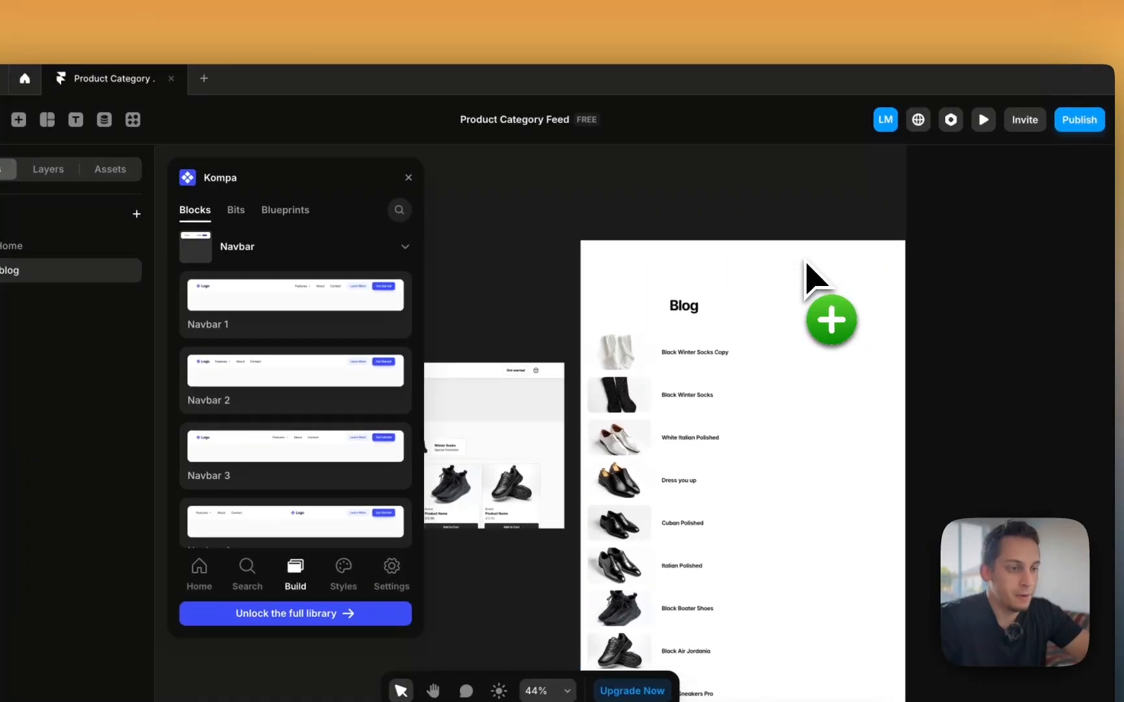
{"action": "scroll", "coordinate": [796, 262], "scroll_direction": "right", "scroll_amount": 2}
{"action": "scroll", "coordinate": [695, 261], "scroll_direction": "down", "scroll_amount": 3}
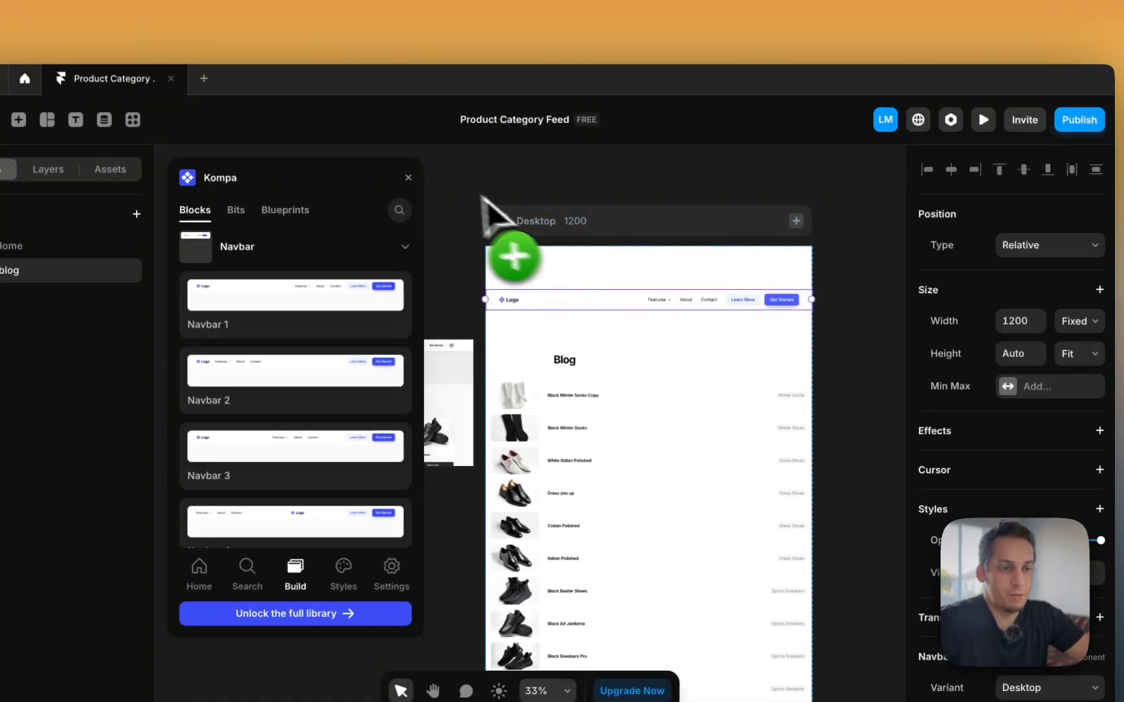
{"action": "left_click", "coordinate": [409, 177]}
Step: Set the Desktop breakpoint's layout gap and padding to 0
{"action": "left_click", "coordinate": [582, 250]}
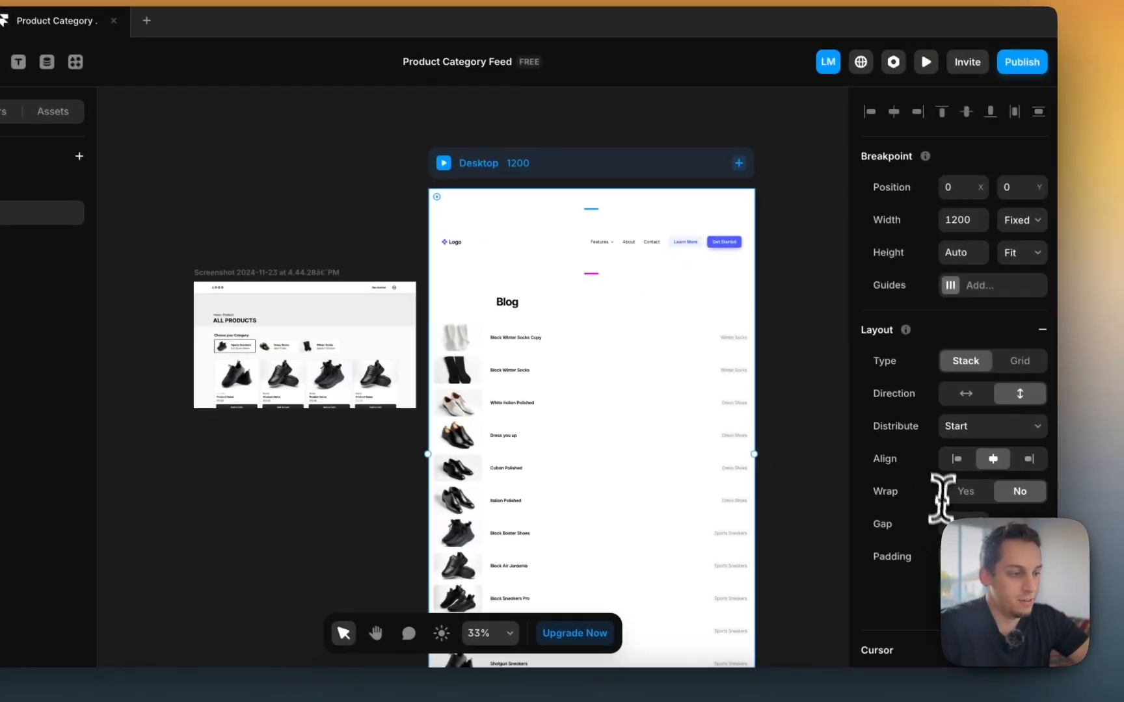
{"action": "left_click", "coordinate": [1012, 580]}
{"action": "type", "text": "0"}
{"action": "key", "text": "Return"}
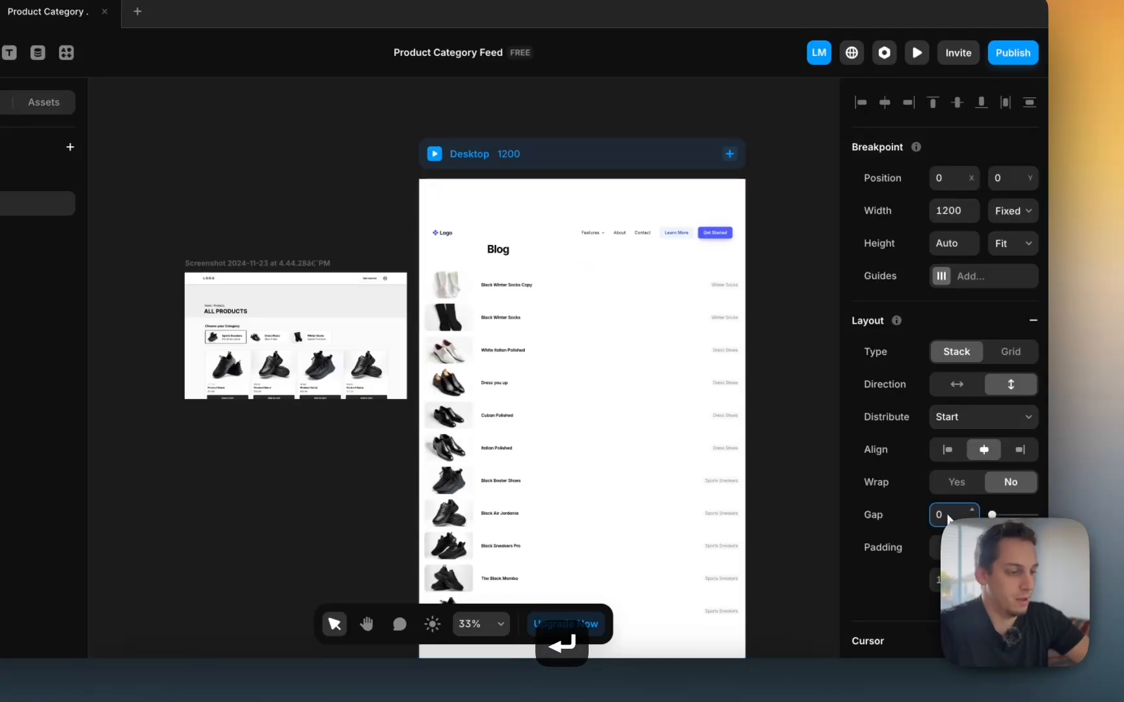
{"action": "key", "text": "Return"}
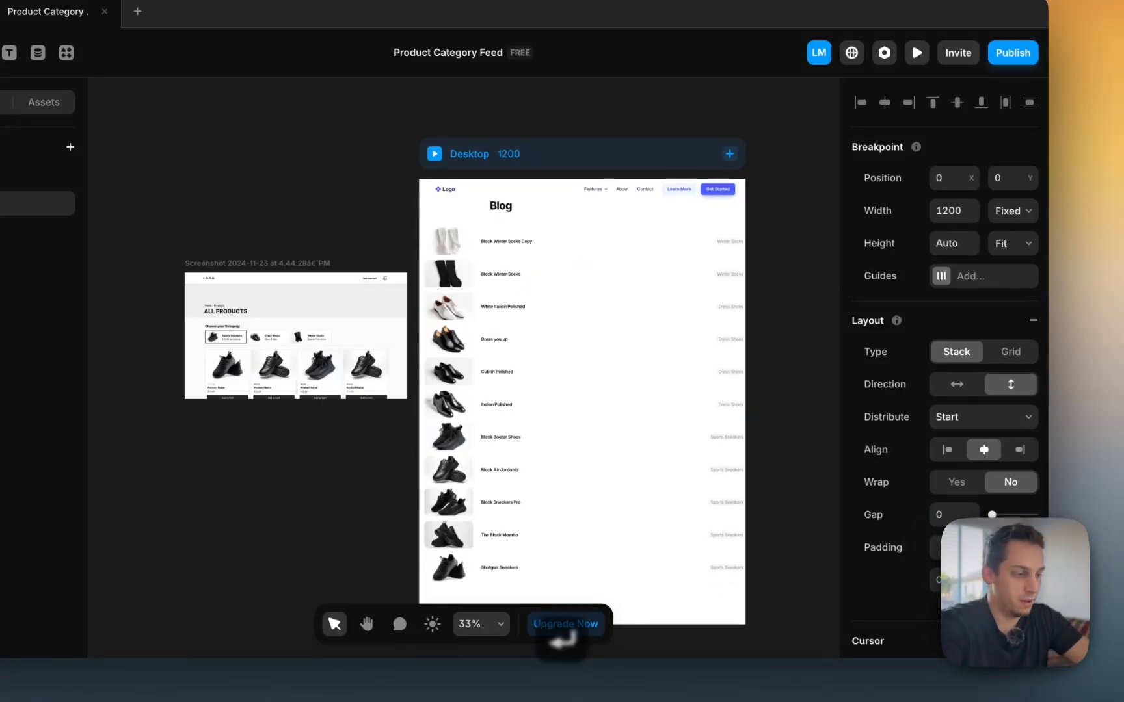
{"action": "key", "text": "Return"}
{"action": "key", "text": "Return"}
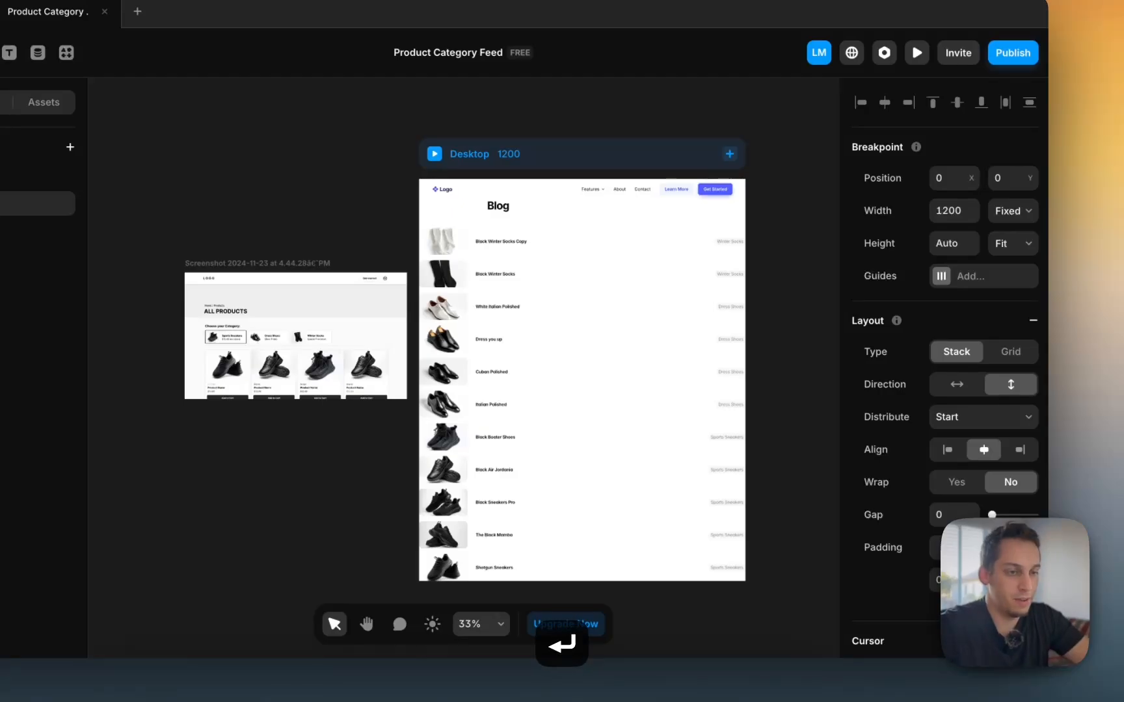
{"action": "left_click", "coordinate": [780, 229]}
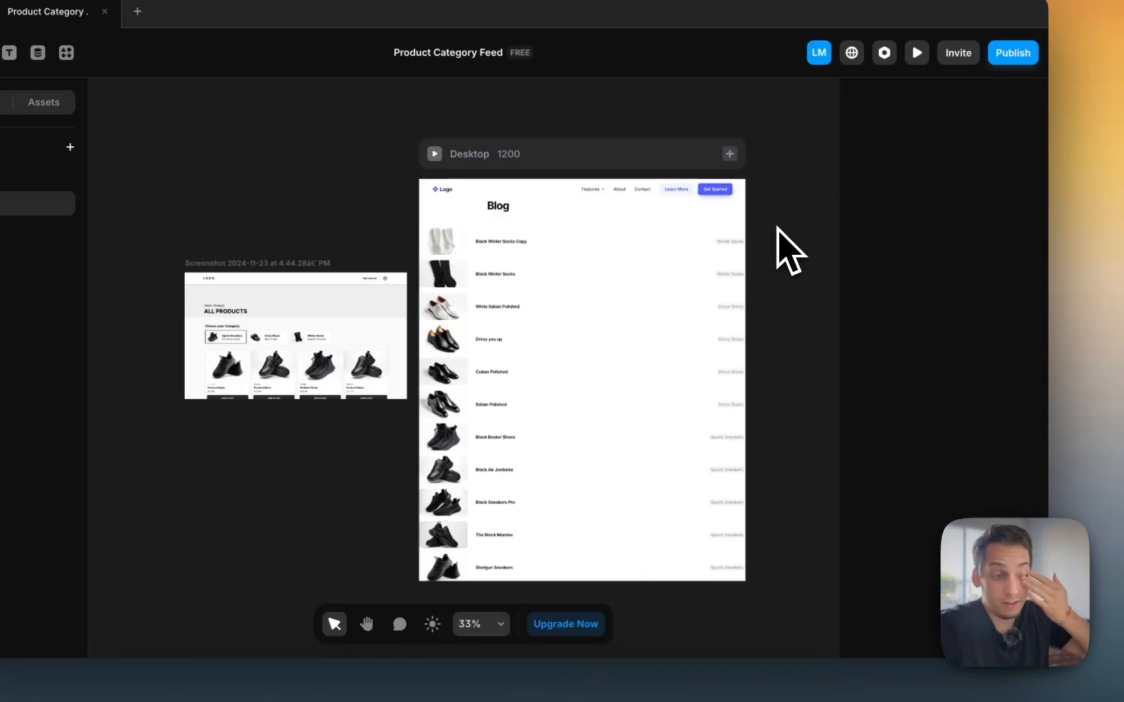
Step: Set the Desktop navbar's width to Fill
{"action": "left_click", "coordinate": [619, 246]}
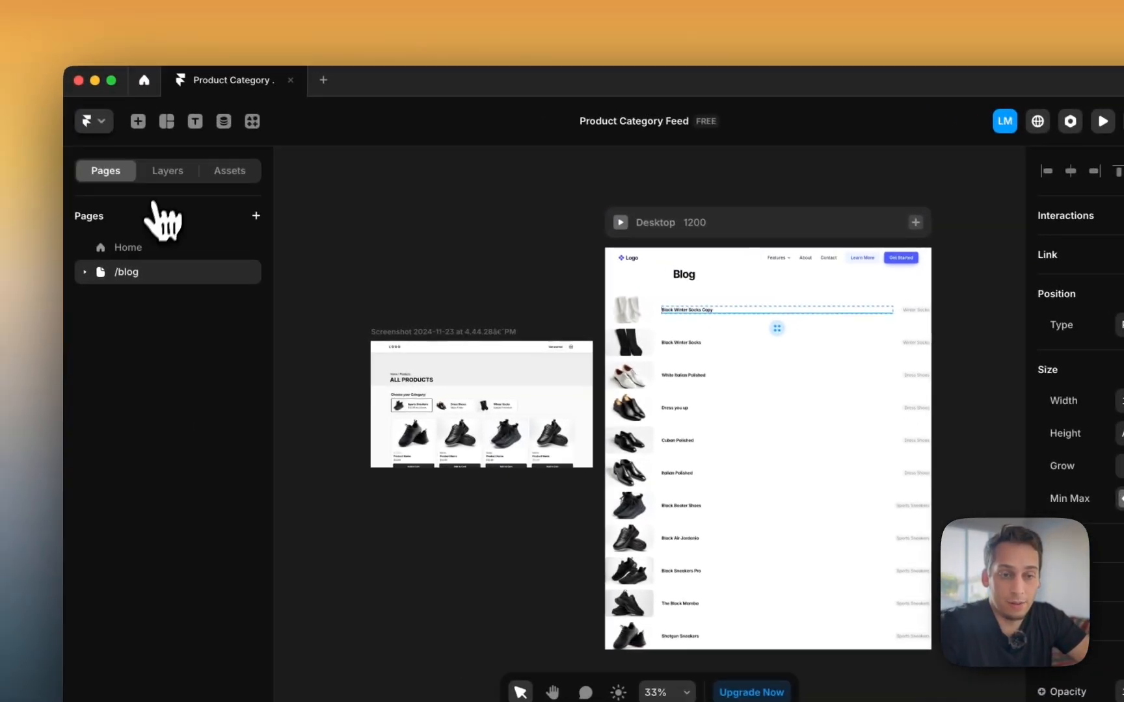
{"action": "left_click", "coordinate": [177, 174]}
{"action": "left_click", "coordinate": [113, 322]}
{"action": "left_click", "coordinate": [224, 319]}
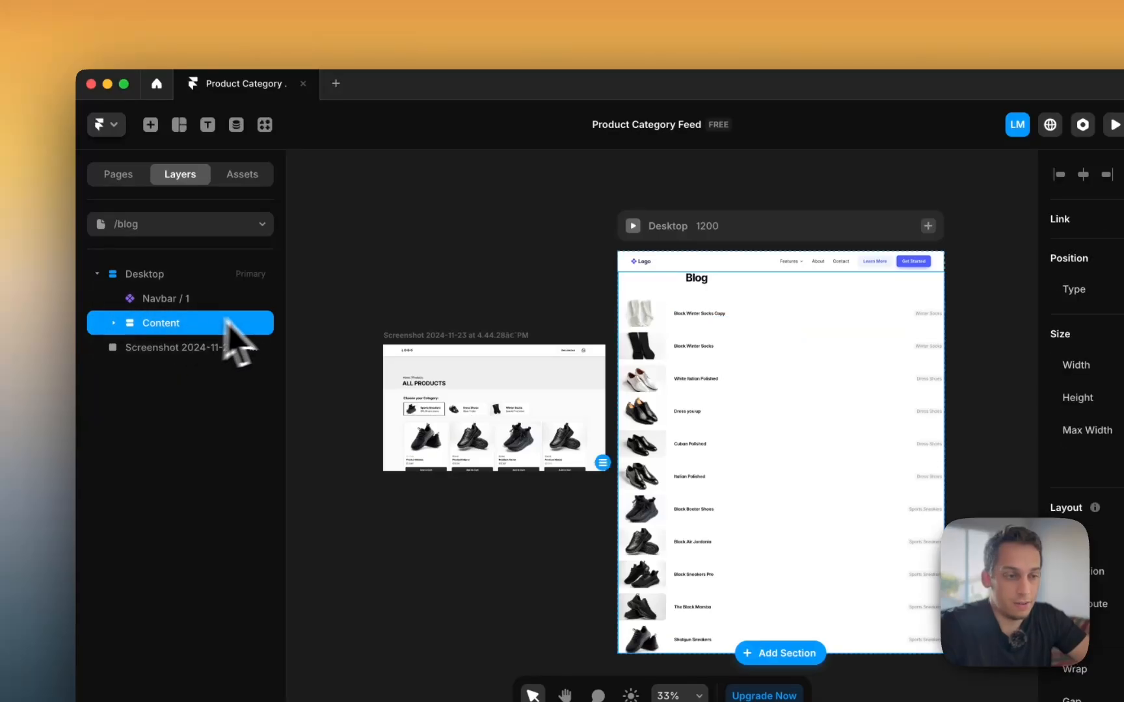
{"action": "left_click", "coordinate": [193, 300]}
{"action": "left_click", "coordinate": [1011, 316]}
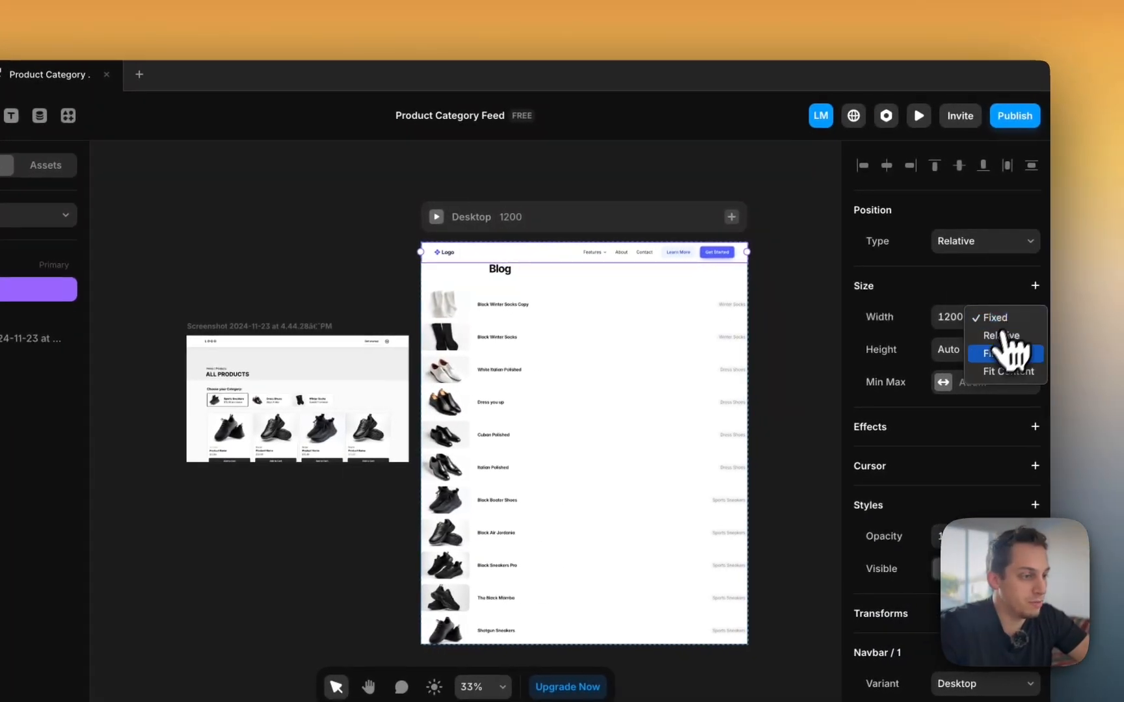
Step: Add Tablet (810) and Phone (390) breakpoints to the blog page
{"action": "left_click", "coordinate": [730, 216]}
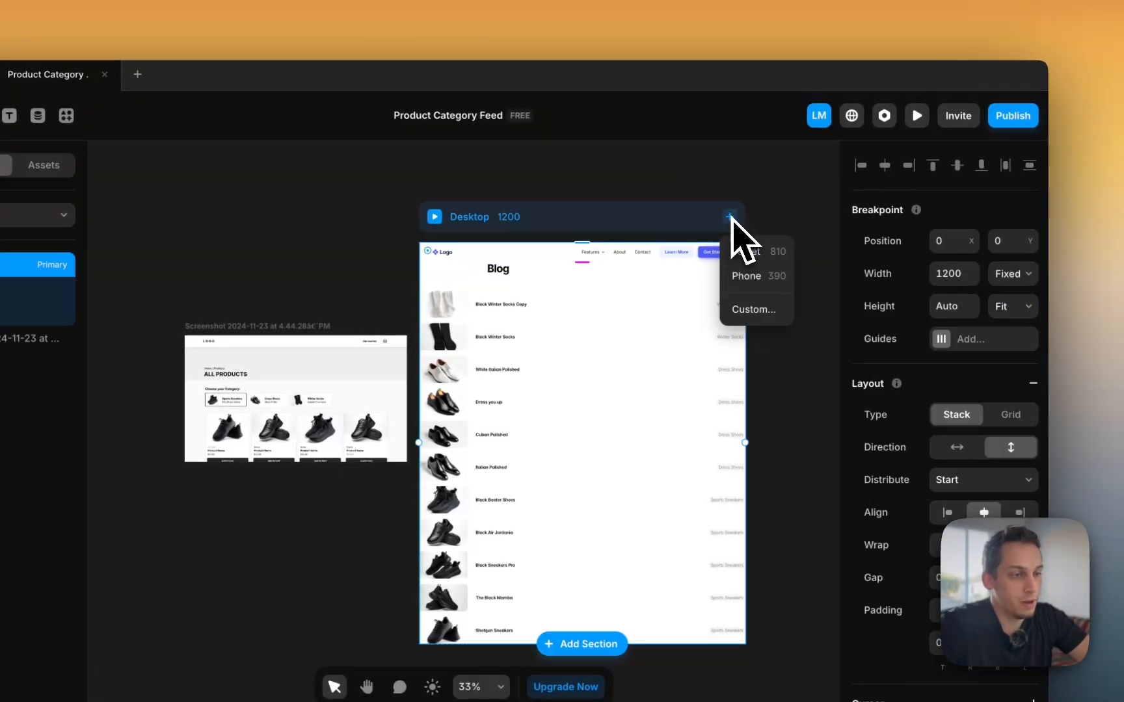
{"action": "left_click", "coordinate": [746, 252]}
{"action": "left_click", "coordinate": [560, 207]}
{"action": "left_click", "coordinate": [574, 241]}
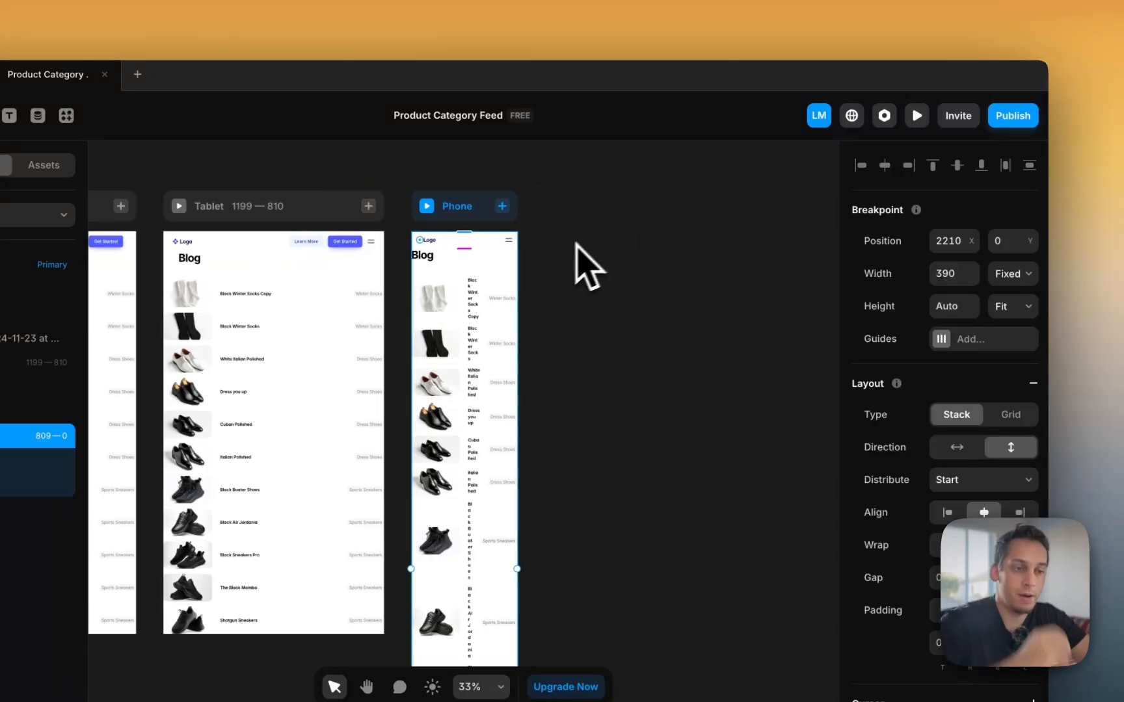
{"action": "left_click", "coordinate": [600, 254]}
Step: Wrap the Desktop frame's Content layer in a new stack
{"action": "scroll", "coordinate": [597, 241], "scroll_direction": "left", "scroll_amount": 1}
{"action": "double_click", "coordinate": [426, 323]}
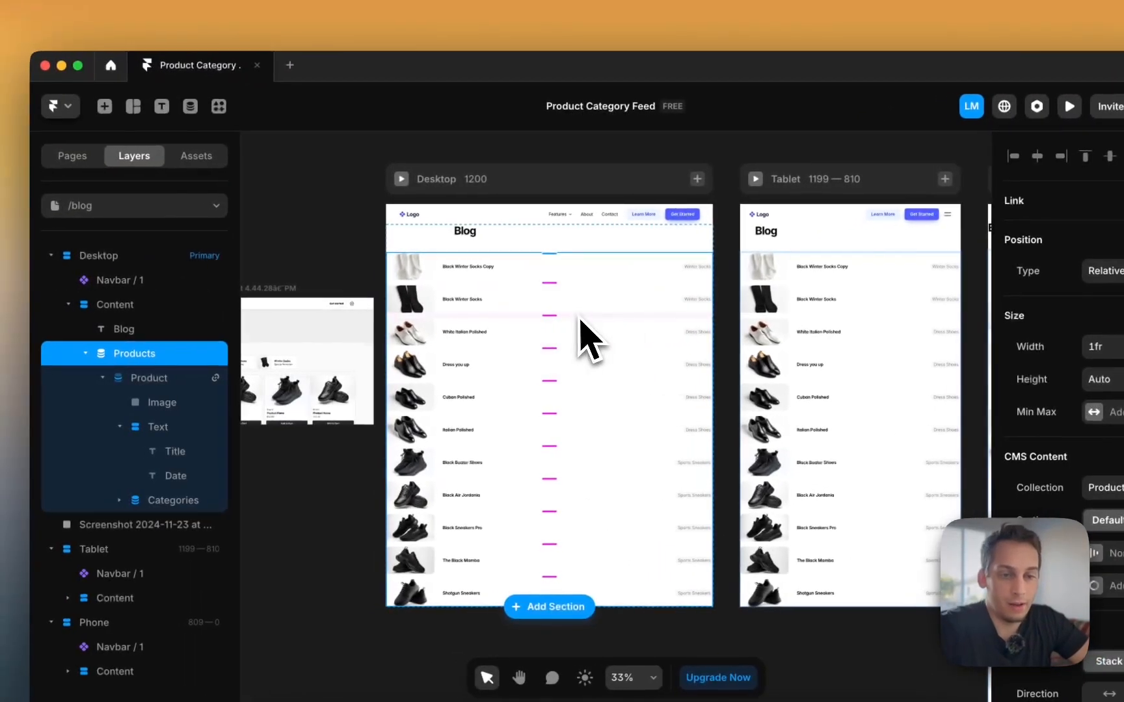
{"action": "left_click", "coordinate": [132, 297]}
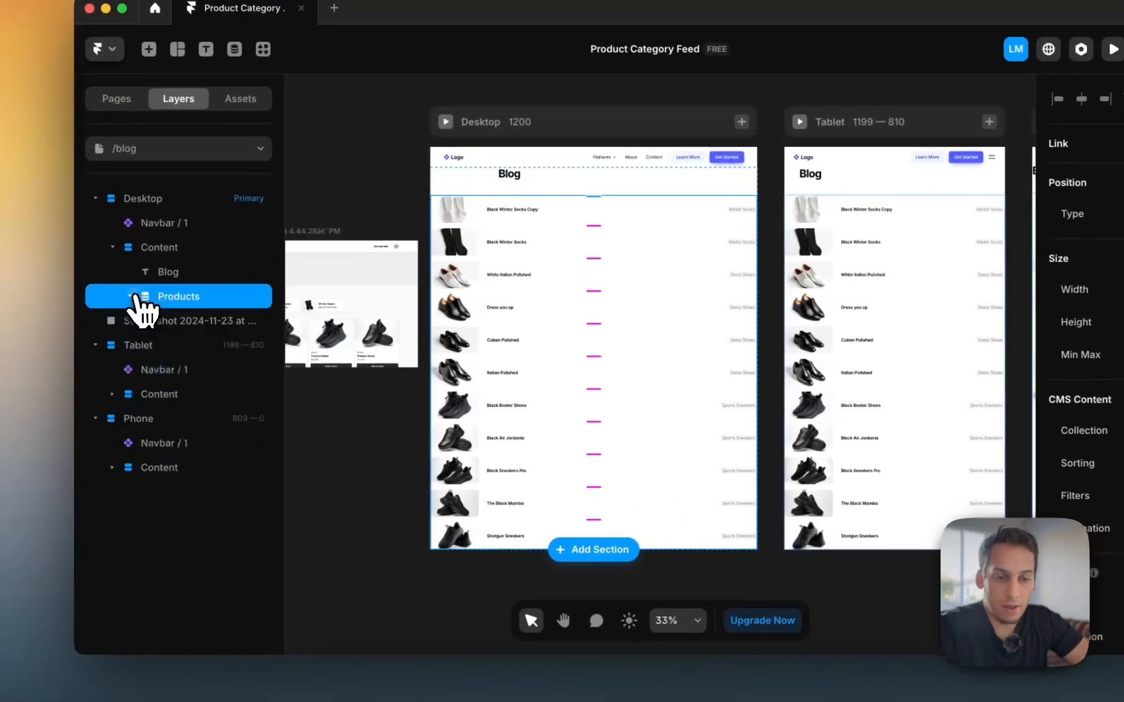
{"action": "left_click", "coordinate": [112, 248]}
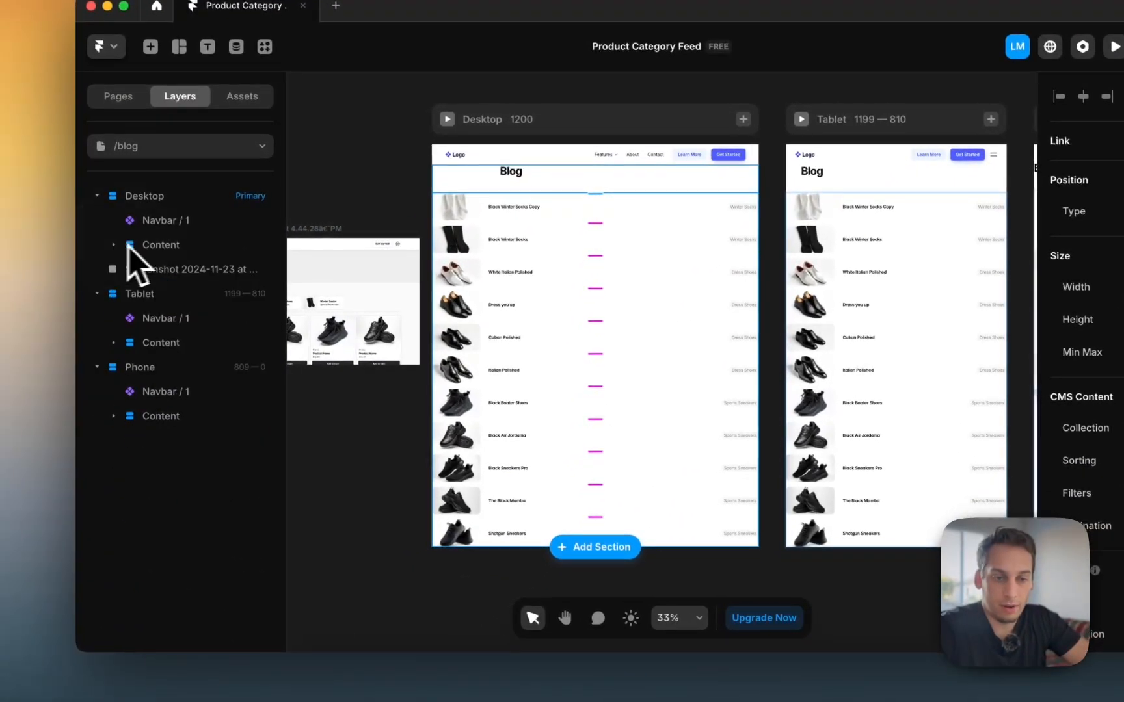
{"action": "left_click", "coordinate": [151, 249]}
{"action": "right_click", "coordinate": [153, 250]}
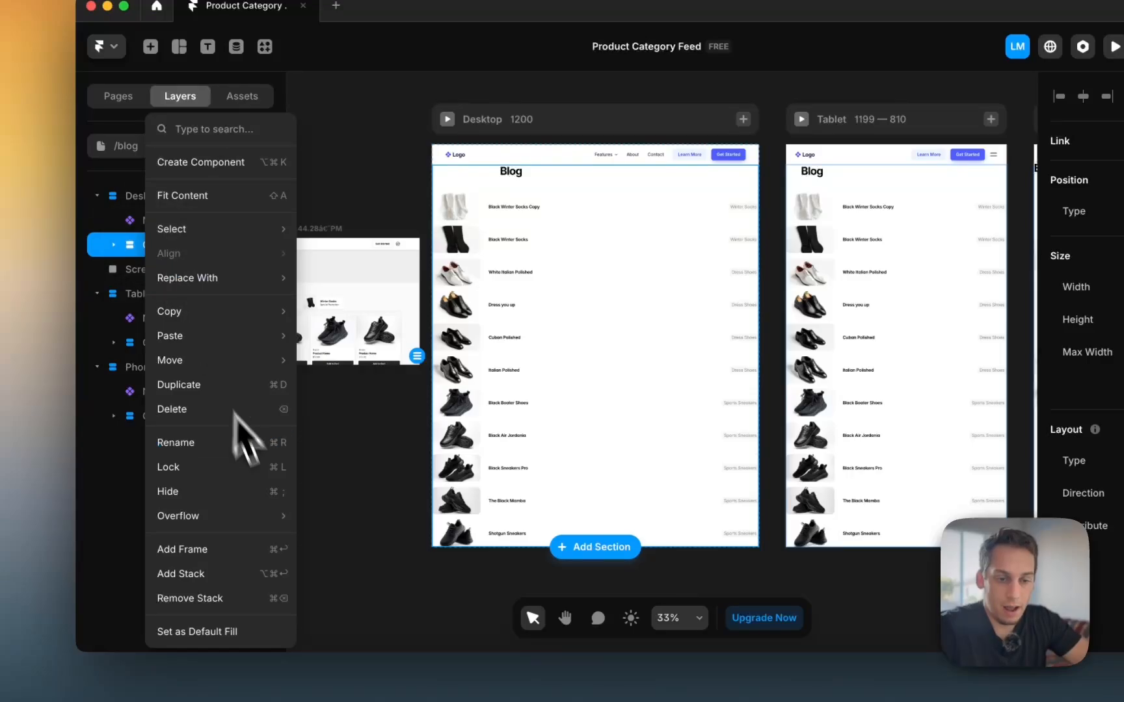
{"action": "left_click", "coordinate": [231, 574]}
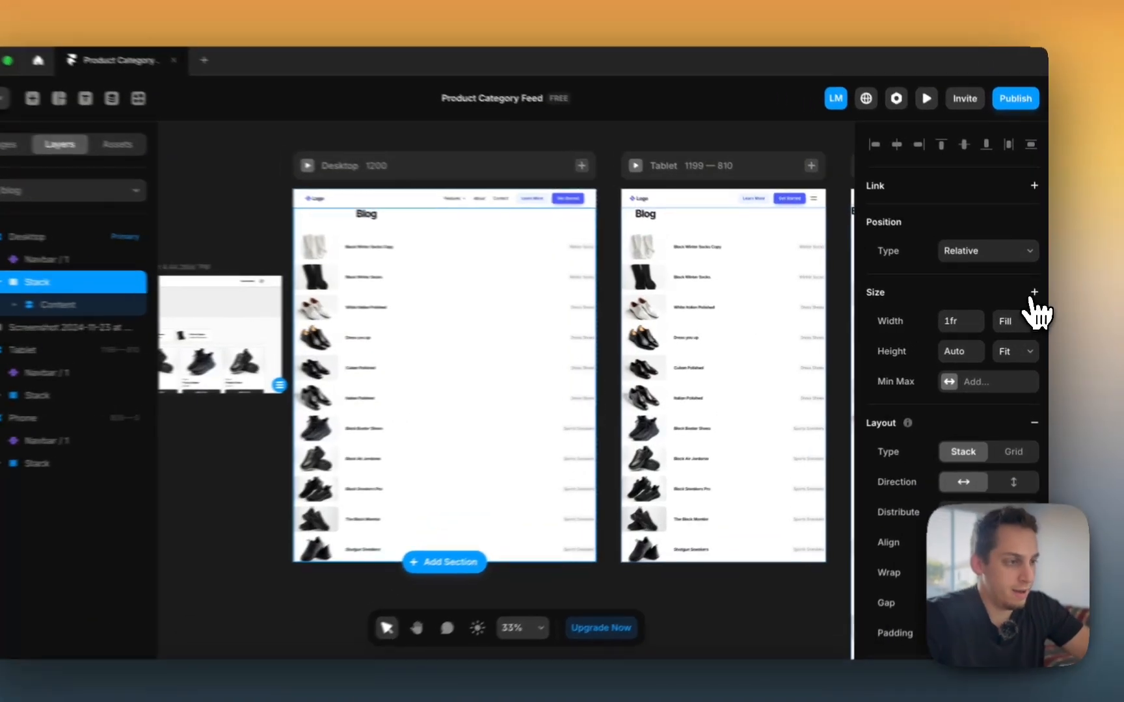
Step: Add a maximum width of 1200 to the new stack around Content
{"action": "left_click", "coordinate": [998, 376]}
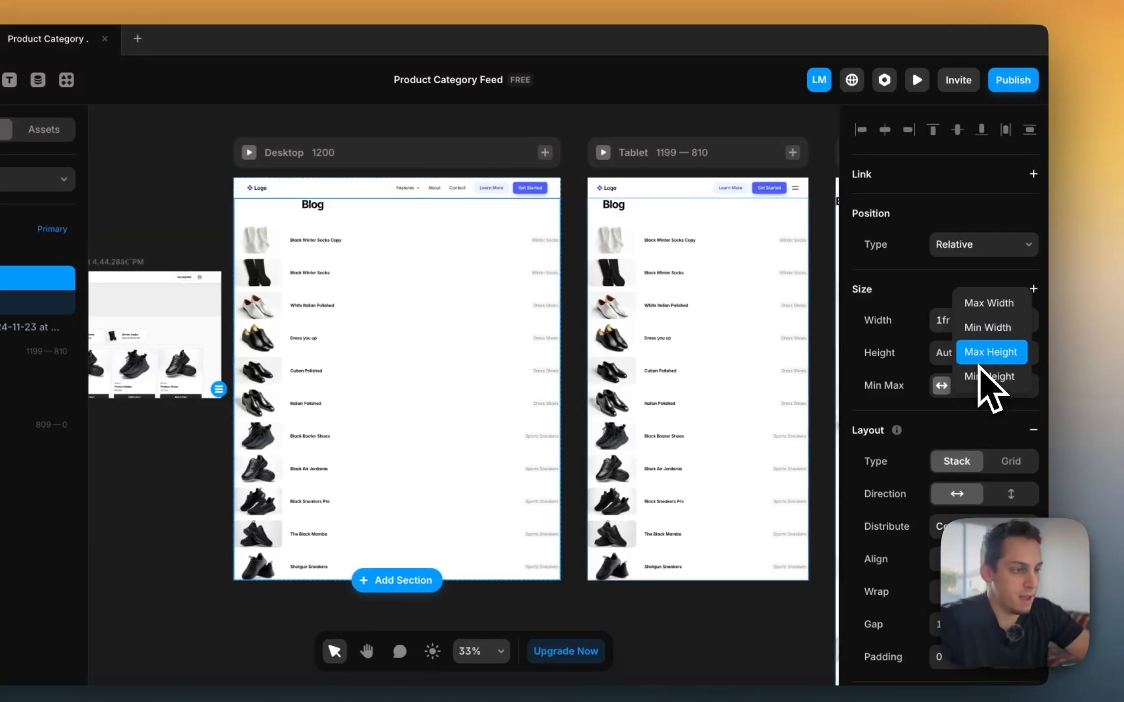
{"action": "left_click", "coordinate": [994, 312]}
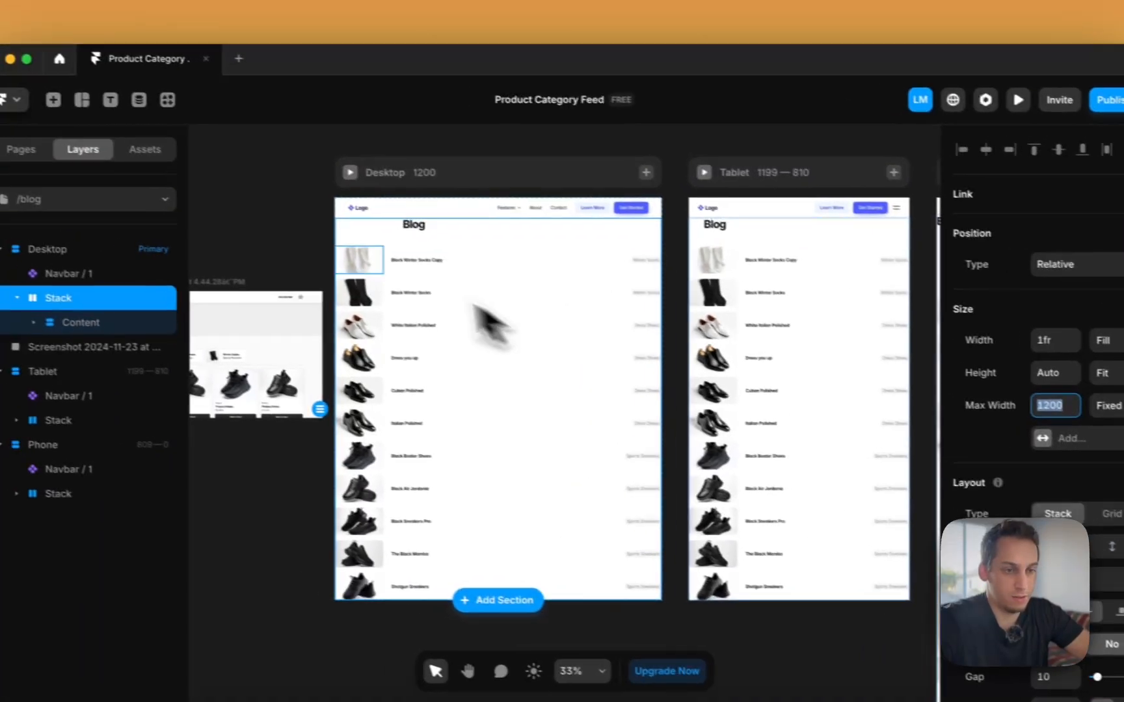
{"action": "left_click", "coordinate": [228, 227]}
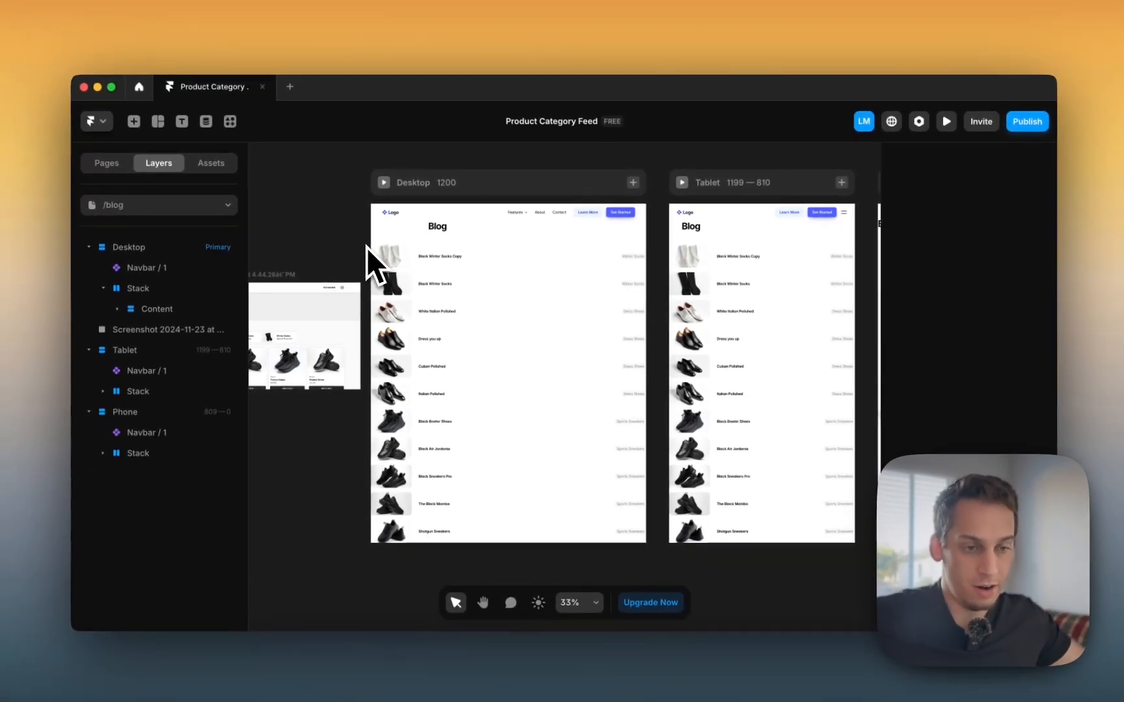
{"action": "left_click", "coordinate": [374, 253]}
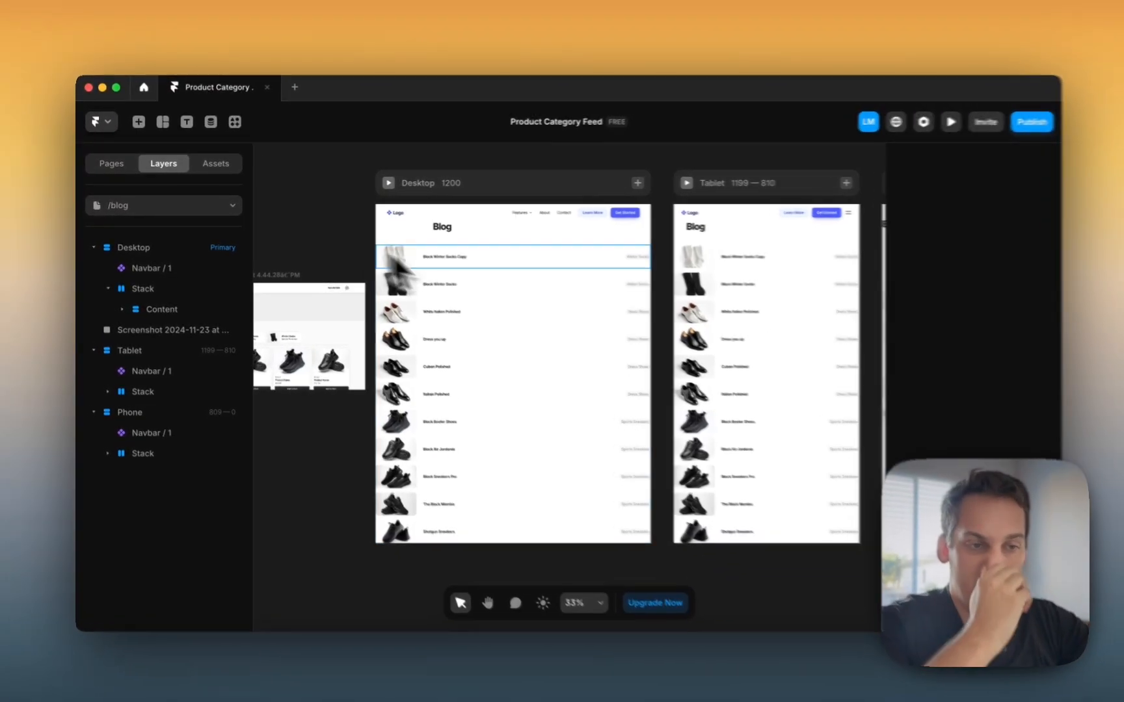
Step: Delete the Blog title text from the Content stack
{"action": "left_click", "coordinate": [146, 312]}
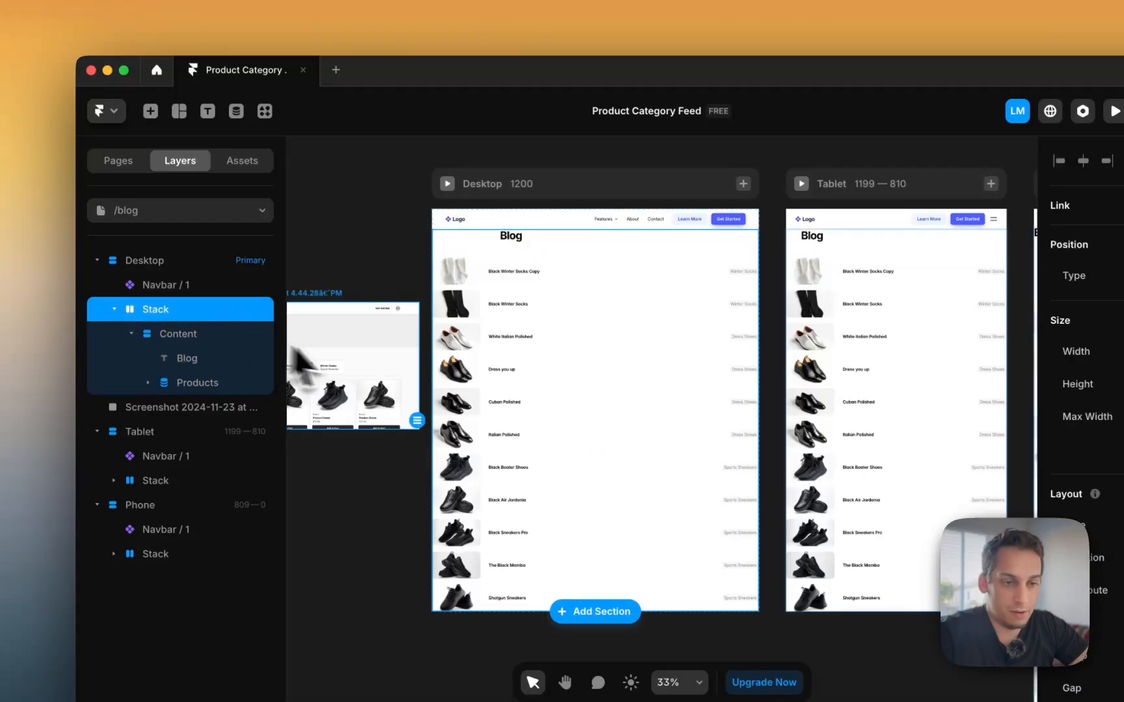
{"action": "left_click", "coordinate": [165, 334]}
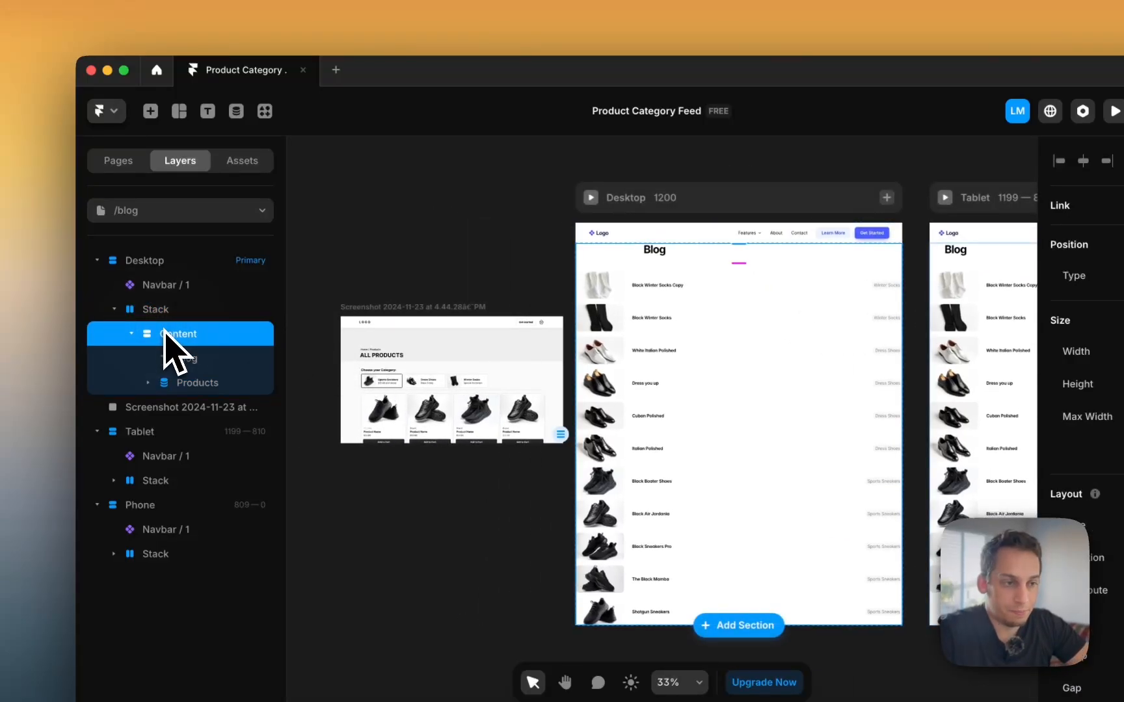
{"action": "left_click", "coordinate": [183, 359]}
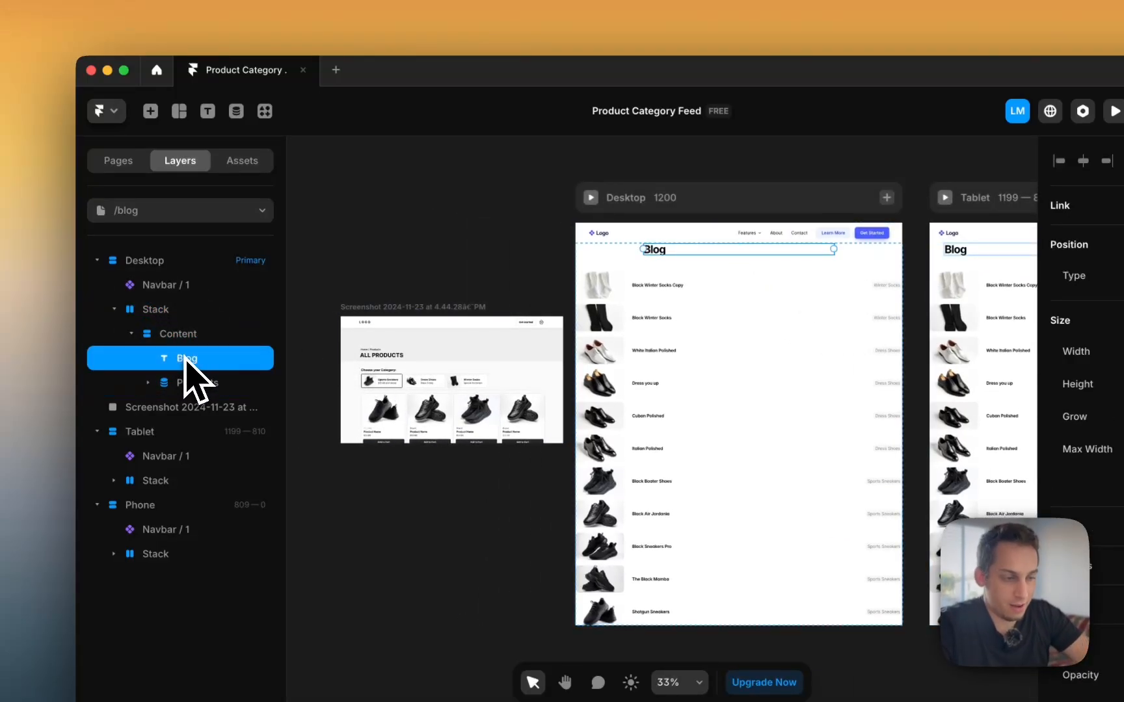
{"action": "key", "text": "BackSpace"}
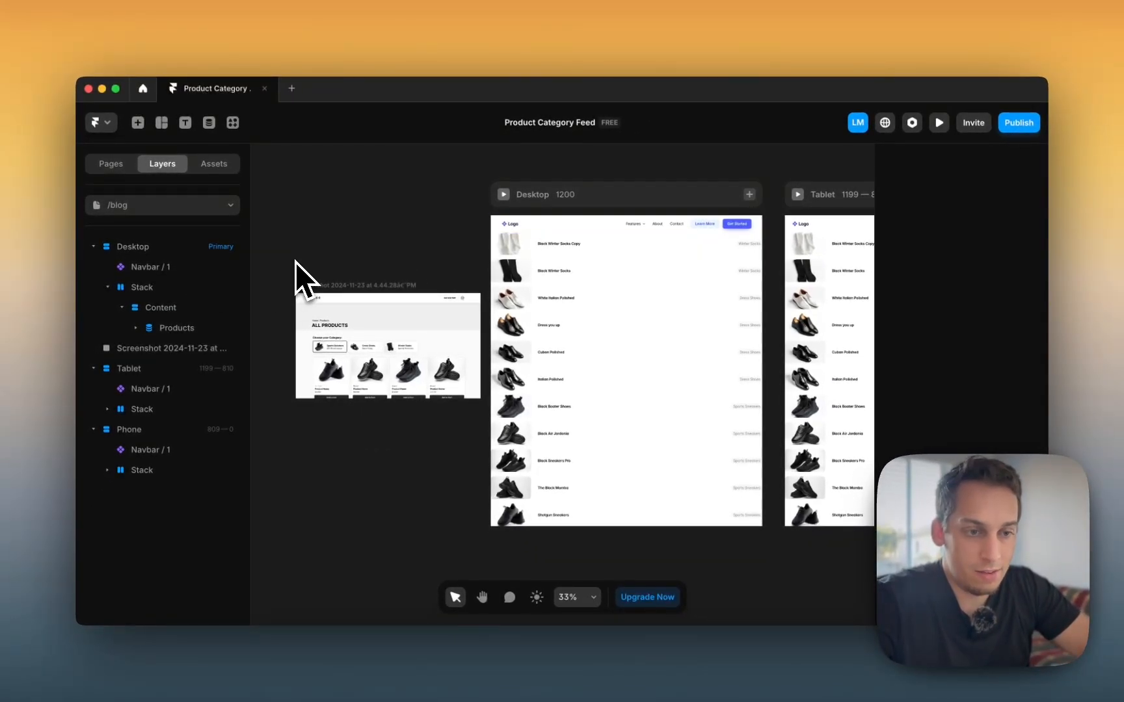
Step: Add a text layer reading "Home / Products" on the empty canvas above the reference screenshot
{"action": "scroll", "coordinate": [319, 343], "scroll_direction": "up", "scroll_amount": 5}
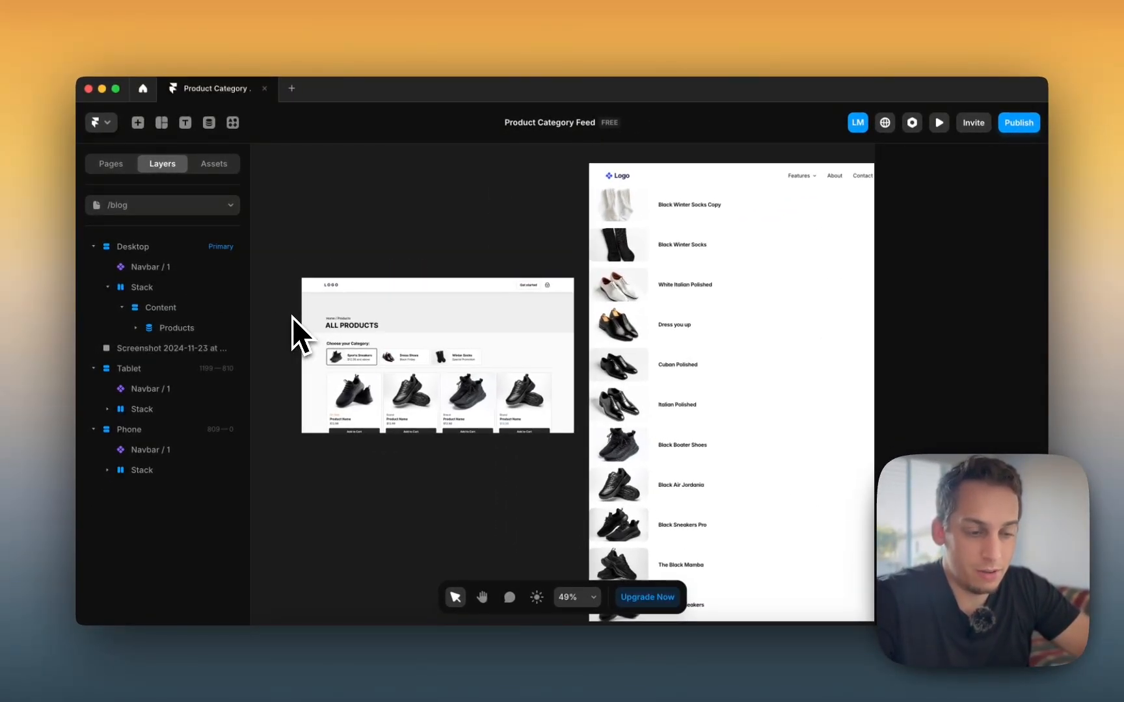
{"action": "scroll", "coordinate": [346, 217], "scroll_direction": "up", "scroll_amount": 2}
{"action": "scroll", "coordinate": [346, 217], "scroll_direction": "right", "scroll_amount": 3}
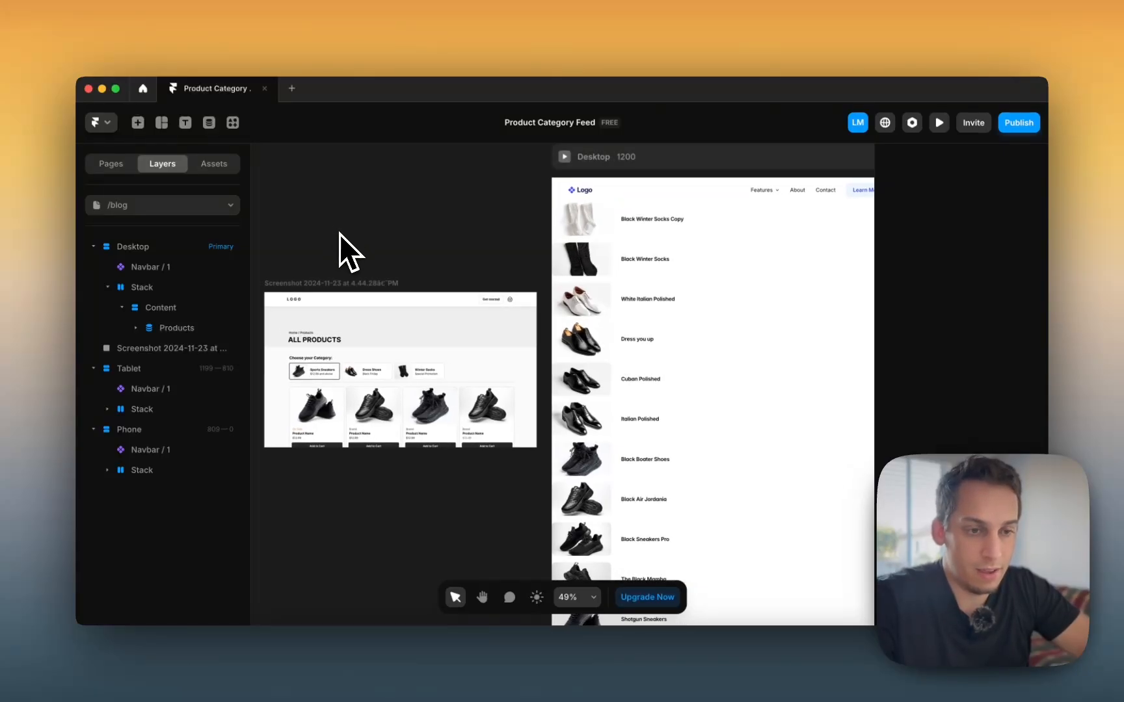
{"action": "key", "text": "t"}
{"action": "left_click", "coordinate": [359, 242]}
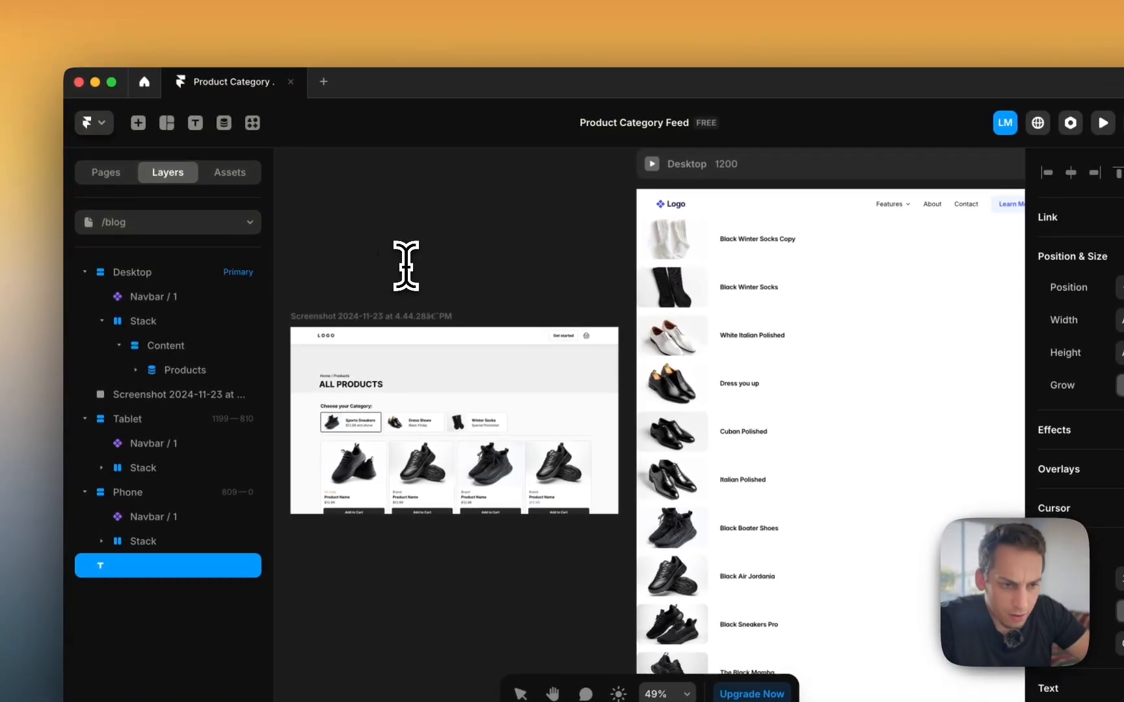
{"action": "type", "text": "Hom"}
{"action": "type", "text": "e / P"}
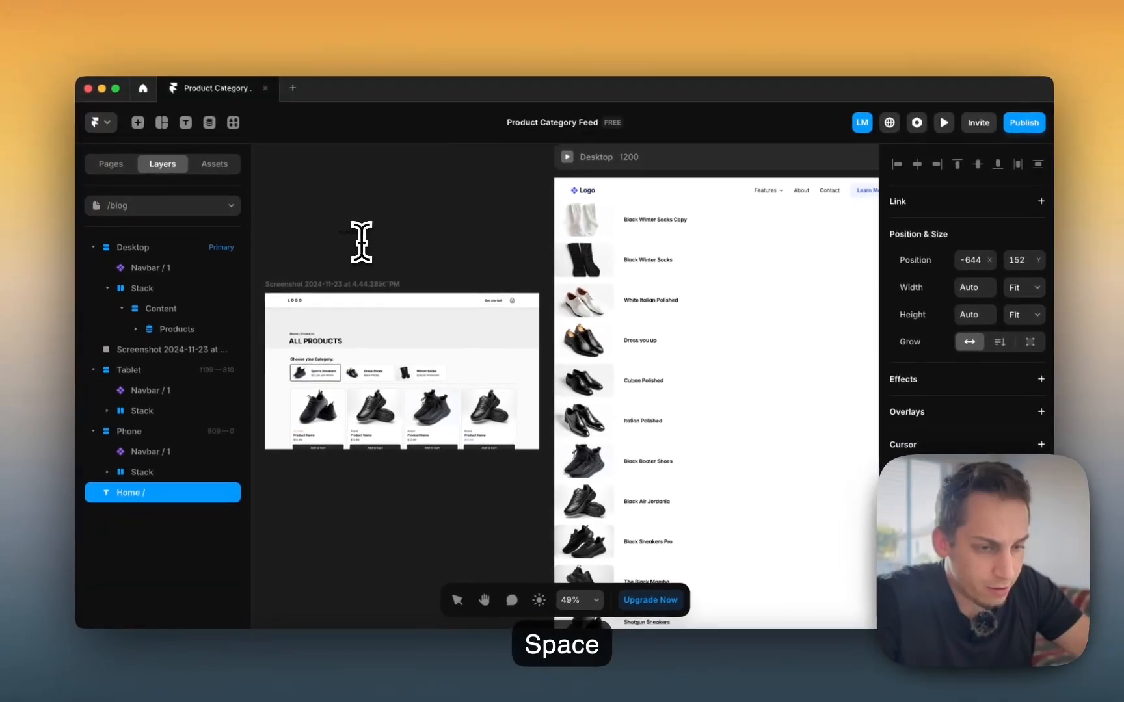
{"action": "type", "text": "roducts"}
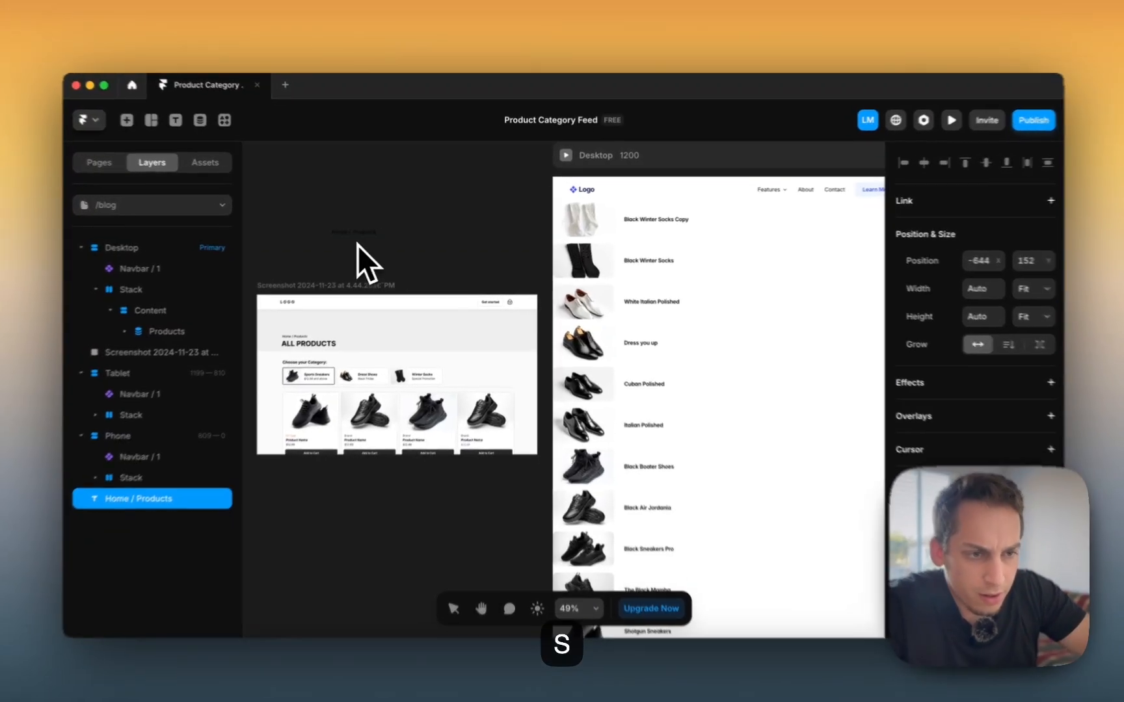
{"action": "left_click", "coordinate": [368, 244]}
{"action": "scroll", "coordinate": [946, 464], "scroll_direction": "down", "scroll_amount": 3}
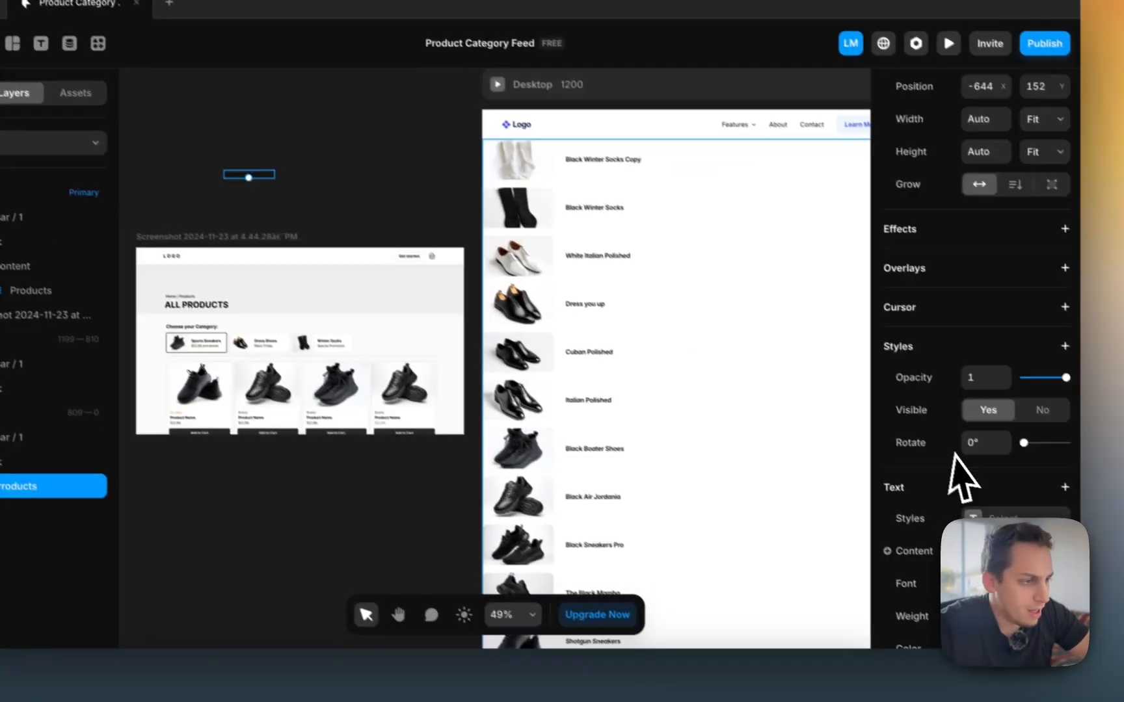
Step: Move the "Home / Products" text into the Desktop frame directly below the navbar and wrap it in a new stack
{"action": "scroll", "coordinate": [962, 480], "scroll_direction": "down", "scroll_amount": 3}
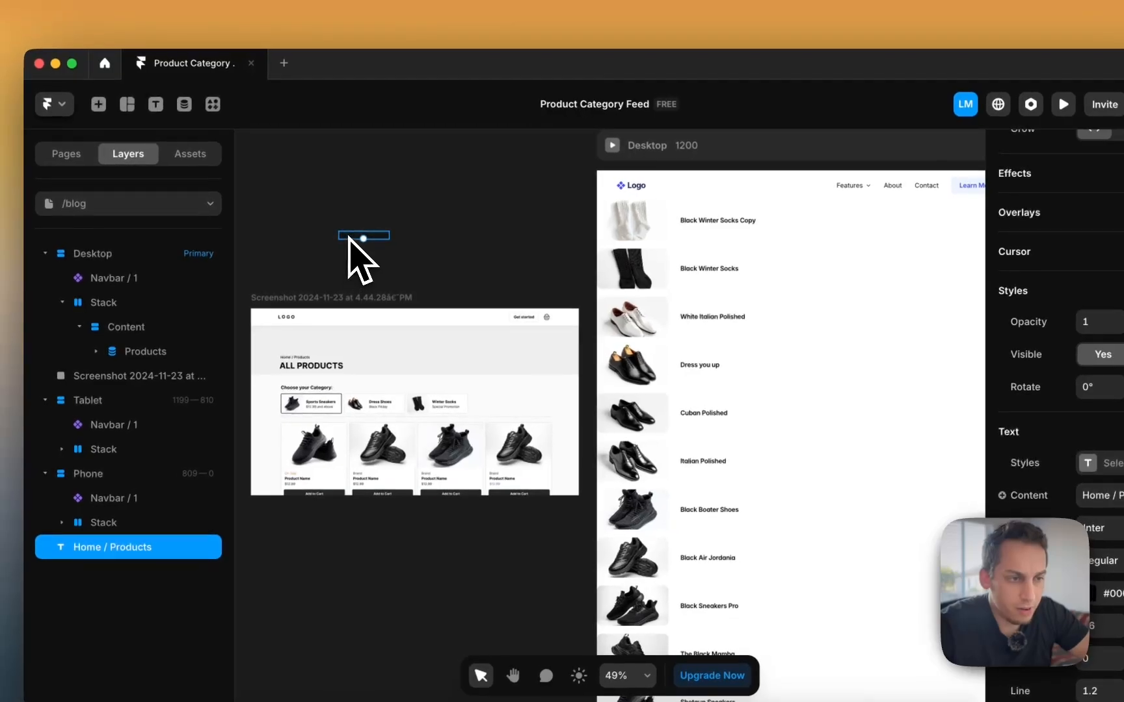
{"action": "left_click_drag", "start_coordinate": [340, 239], "coordinate": [715, 208]}
{"action": "right_click", "coordinate": [107, 302]}
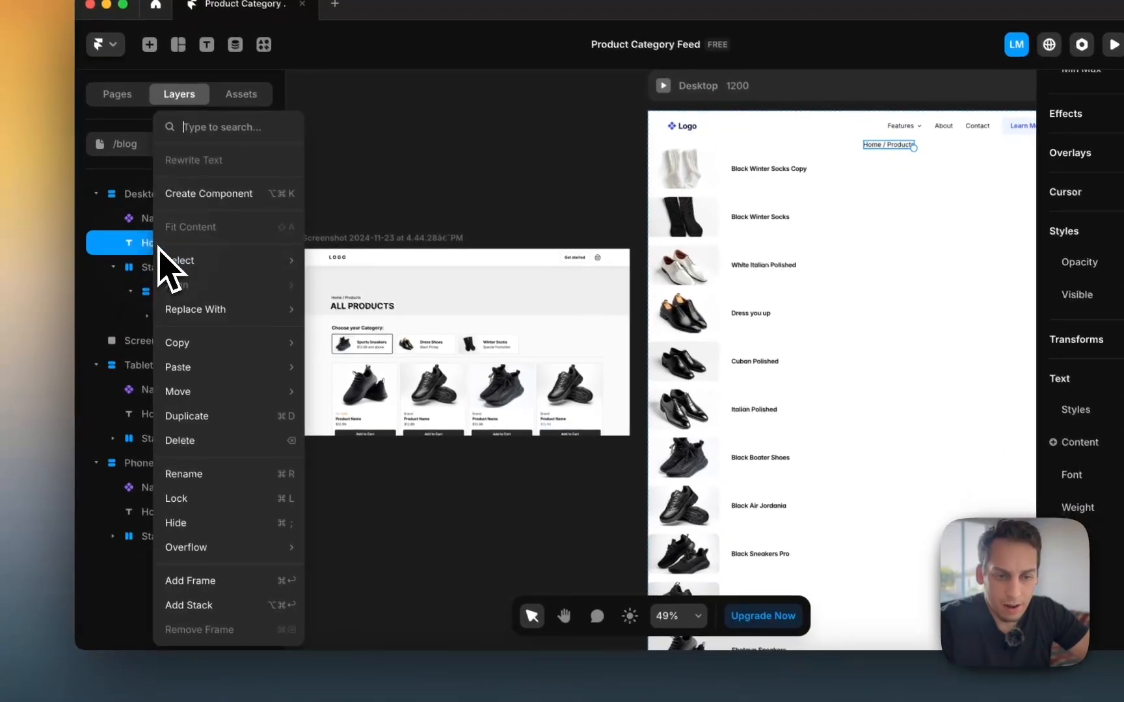
{"action": "left_click", "coordinate": [192, 605]}
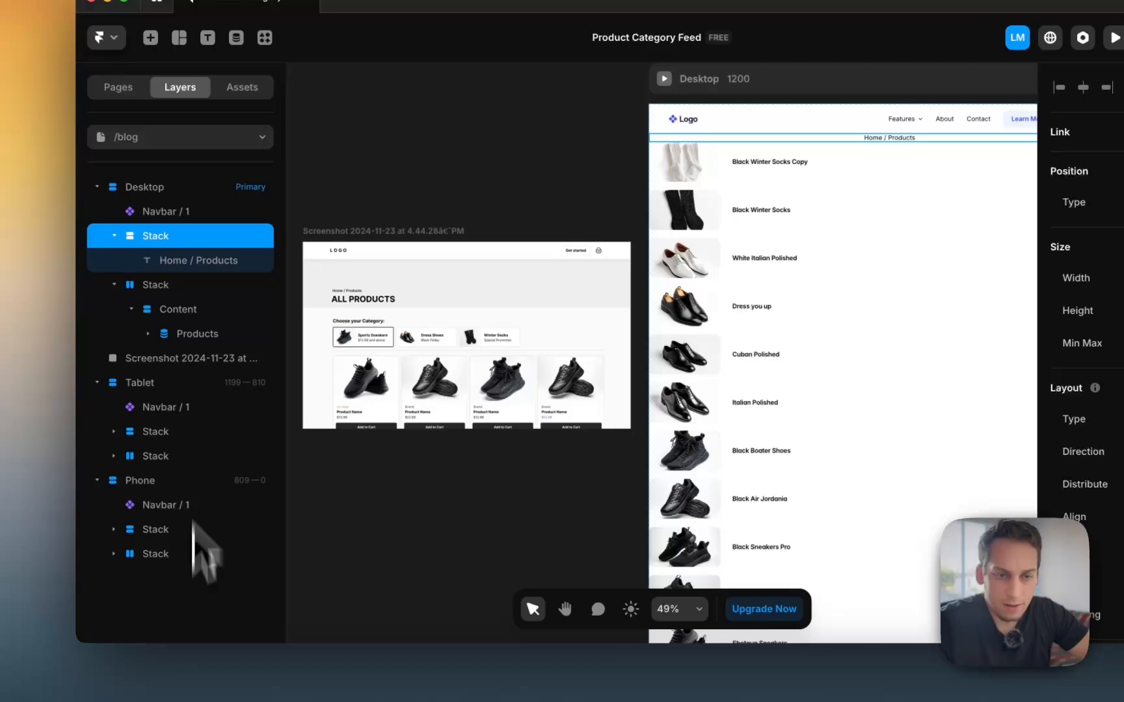
Step: Duplicate the "Home / Products" text inside its stack and change the copy's text to "ALL PRODUCTS"
{"action": "left_click", "coordinate": [112, 238]}
{"action": "left_click", "coordinate": [113, 235]}
{"action": "left_click", "coordinate": [164, 261]}
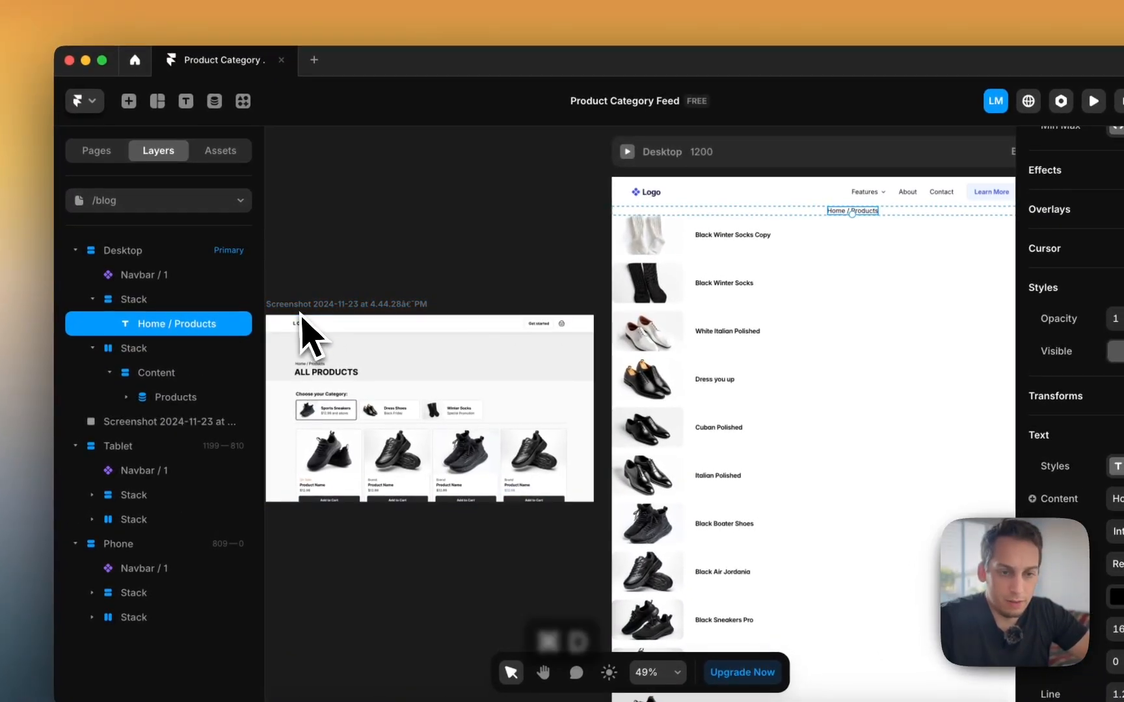
{"action": "key", "text": "super+d"}
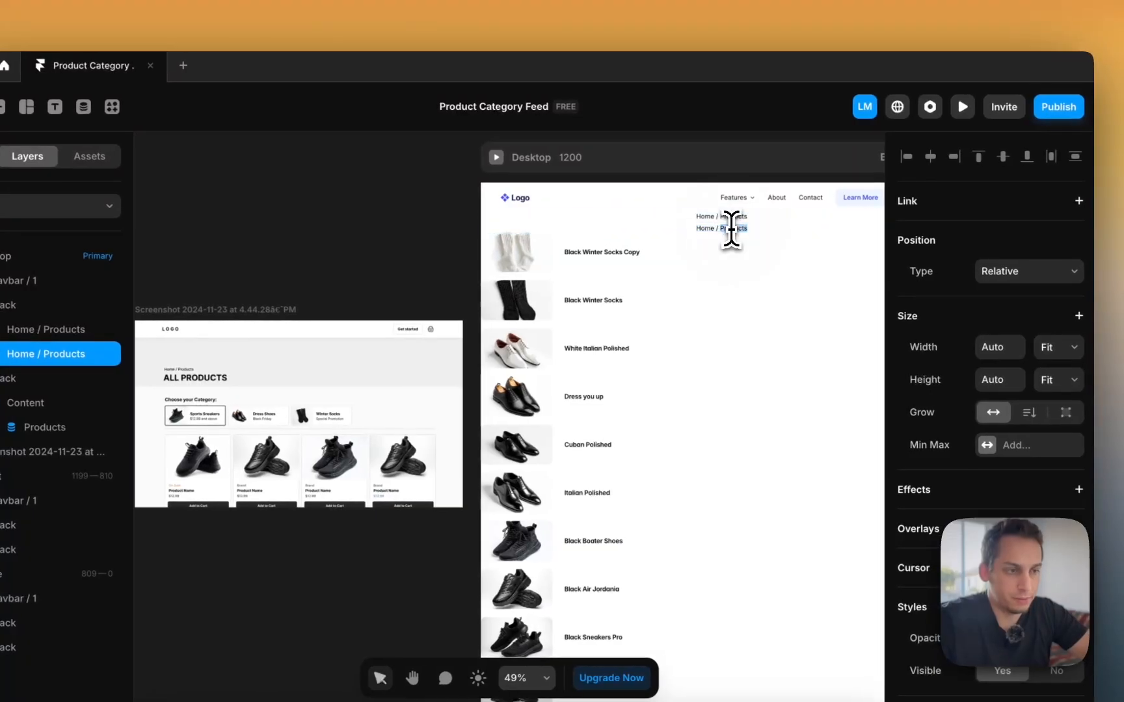
{"action": "double_click", "coordinate": [862, 223]}
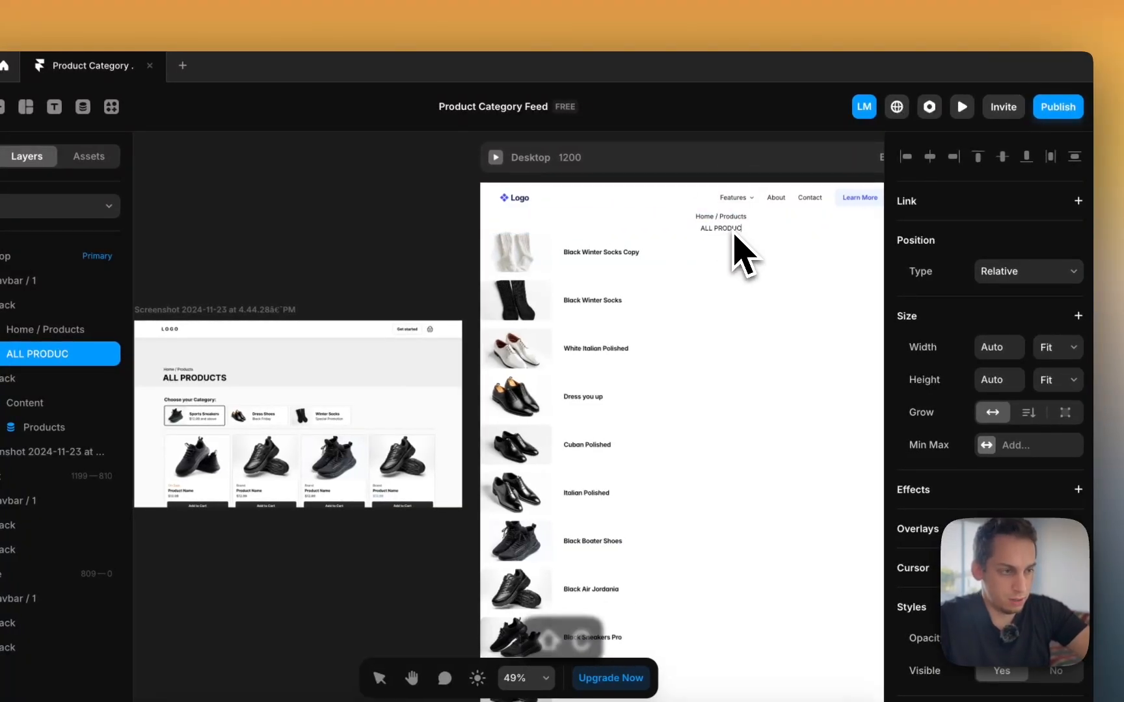
{"action": "left_click", "coordinate": [428, 182]}
Step: Set the "ALL PRODUCTS" text to Bold and enlarge its font size to a heading
{"action": "scroll", "coordinate": [992, 520], "scroll_direction": "down", "scroll_amount": 5}
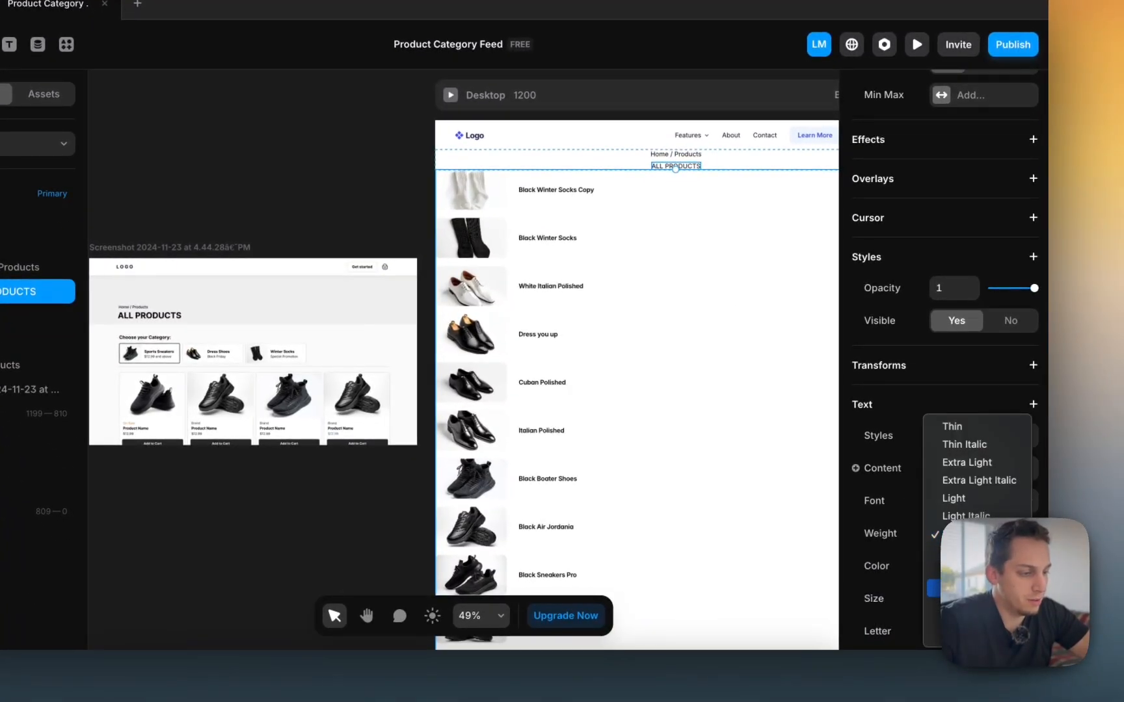
{"action": "scroll", "coordinate": [978, 589], "scroll_direction": "down", "scroll_amount": 4}
{"action": "left_click", "coordinate": [978, 588]}
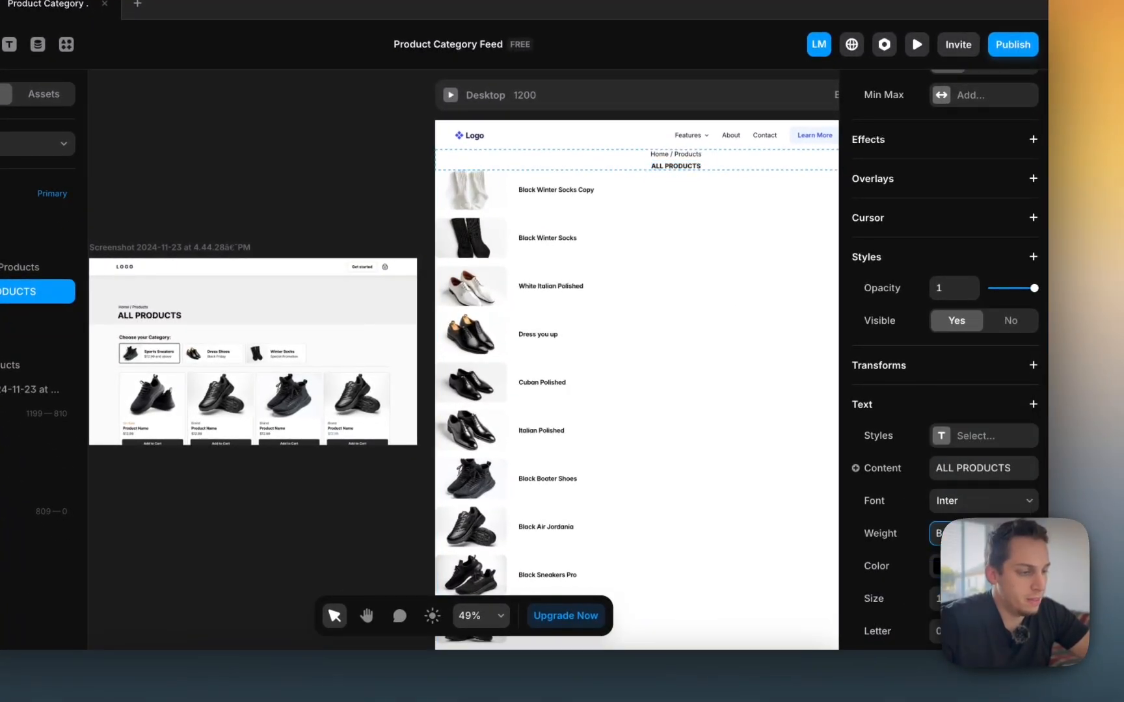
{"action": "key", "text": "shift+Up"}
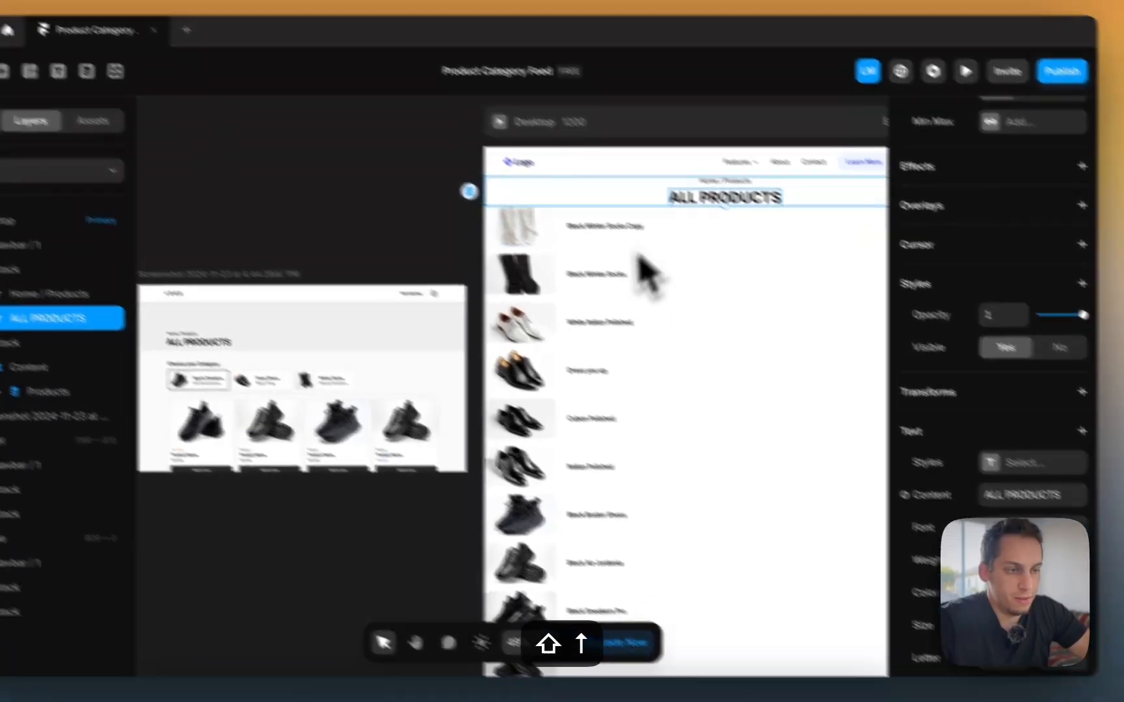
Step: Fit the heading stack's width to its contents and wrap it in a full-width, left-aligned outer stack
{"action": "left_click", "coordinate": [582, 170]}
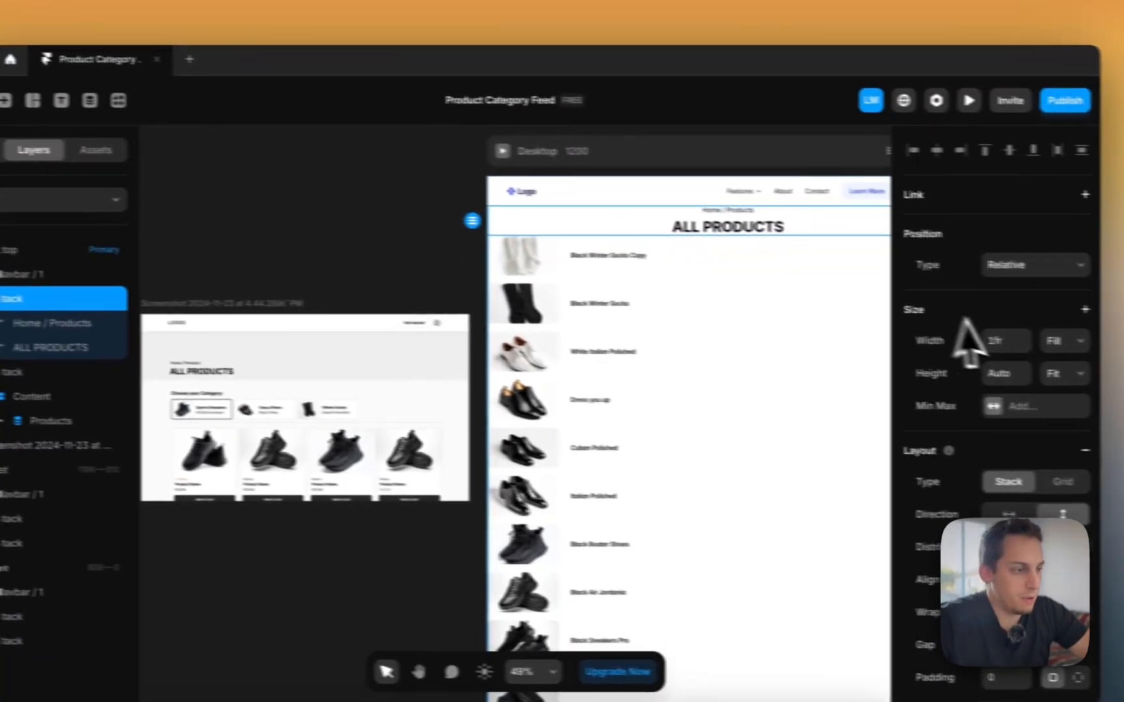
{"action": "left_click", "coordinate": [1080, 343]}
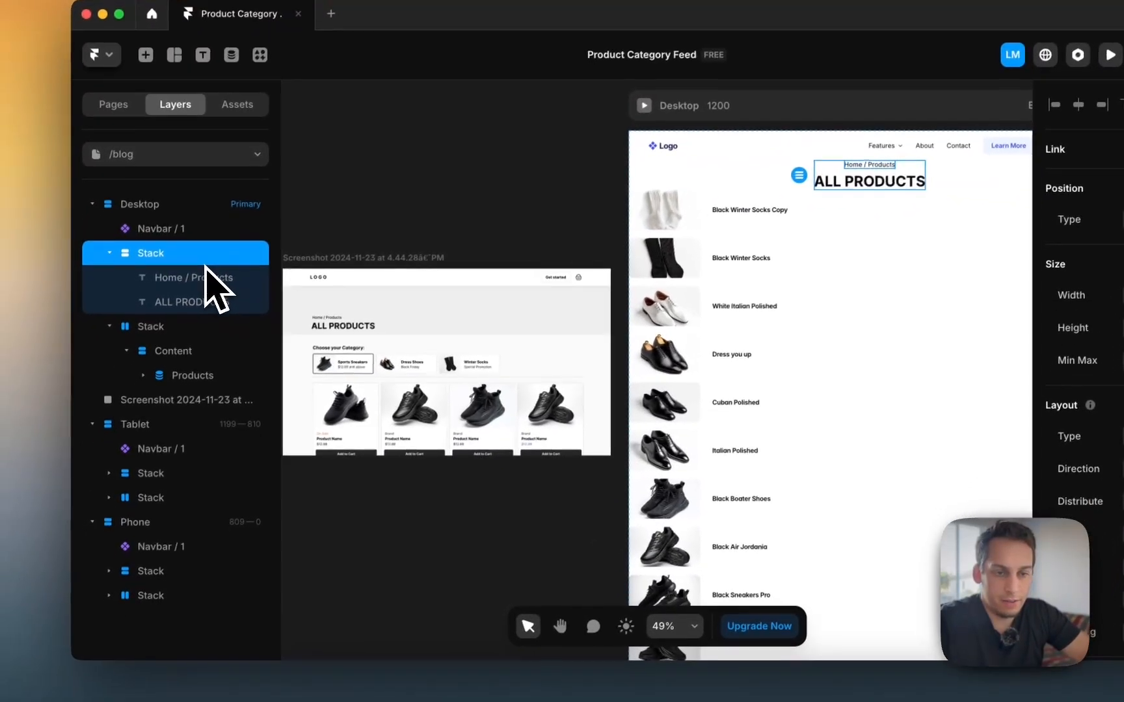
{"action": "right_click", "coordinate": [188, 251]}
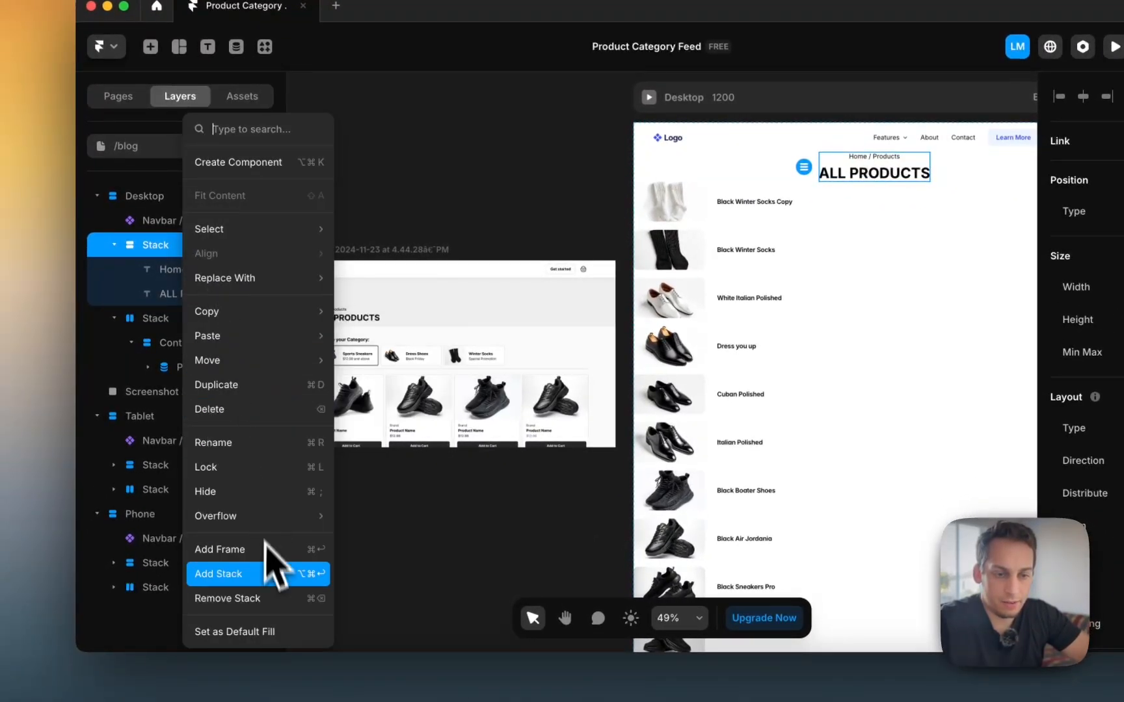
{"action": "left_click", "coordinate": [262, 575]}
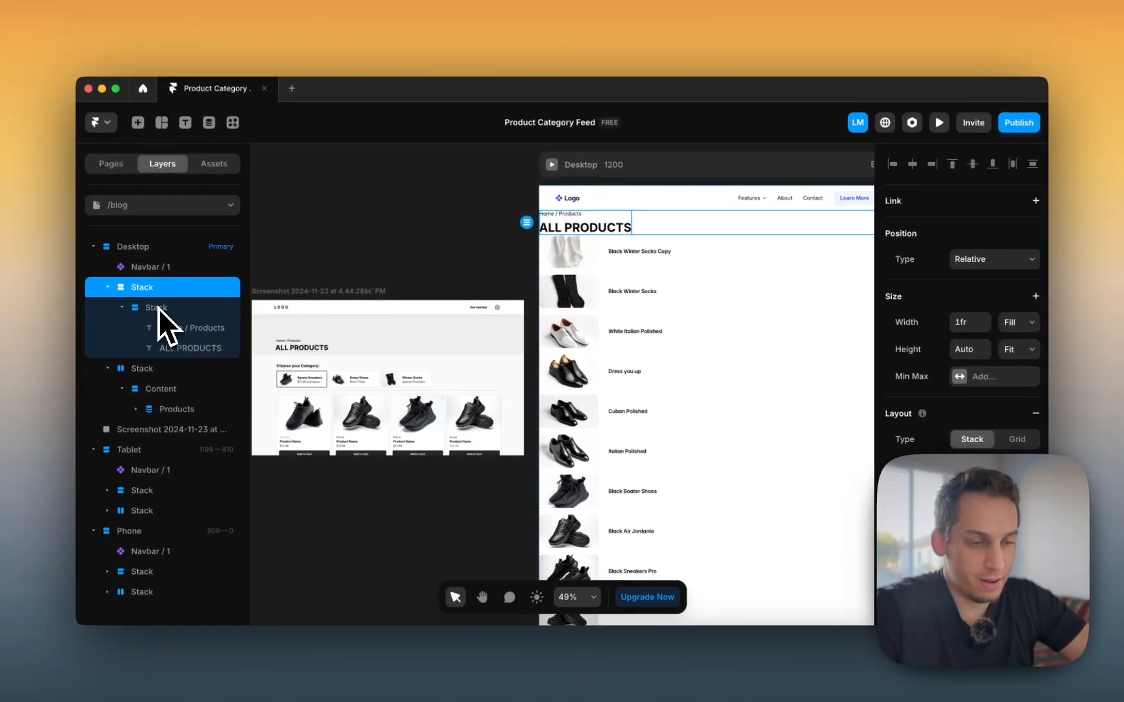
Step: Inspect the navbar component's Desktop variant and its nested layers to find the side padding it uses, and return to the blog page
{"action": "scroll", "coordinate": [298, 306], "scroll_direction": "up", "scroll_amount": 5}
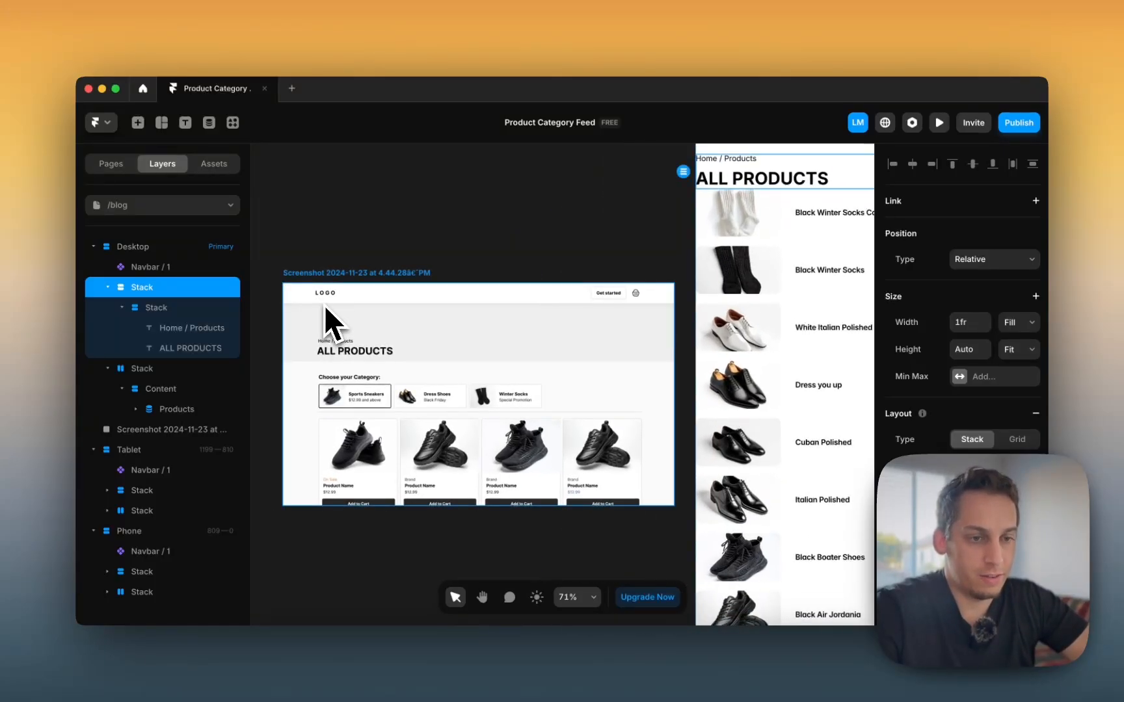
{"action": "scroll", "coordinate": [379, 336], "scroll_direction": "down", "scroll_amount": 3}
{"action": "scroll", "coordinate": [378, 337], "scroll_direction": "left", "scroll_amount": 5}
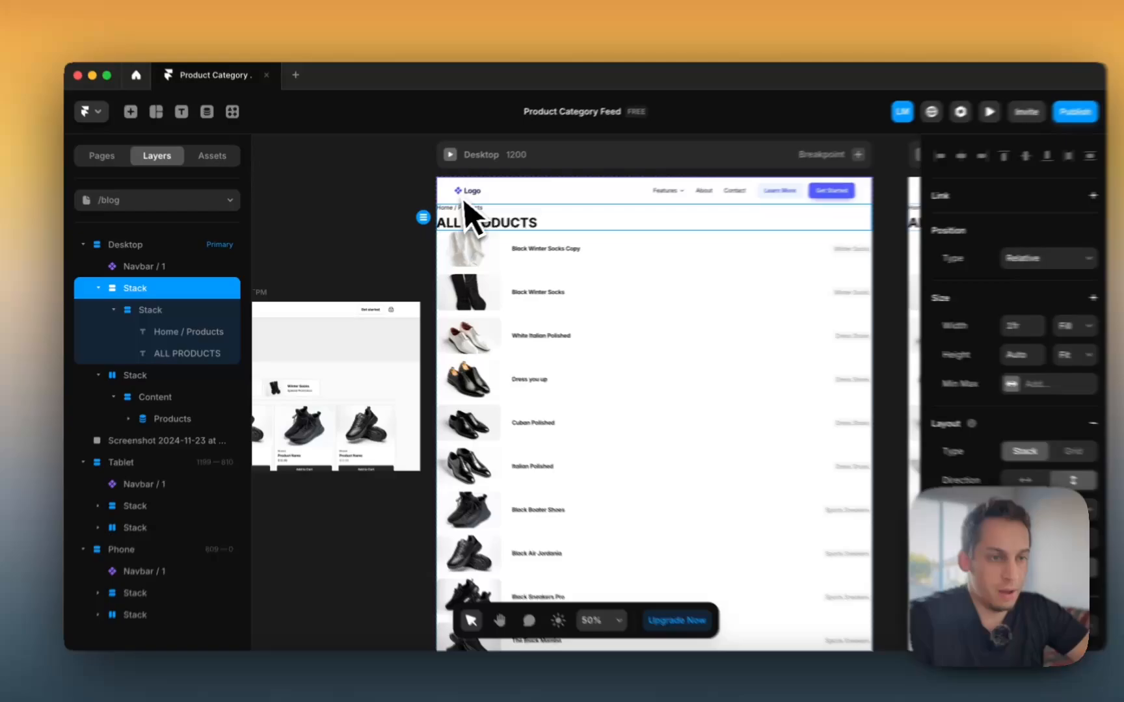
{"action": "double_click", "coordinate": [437, 196]}
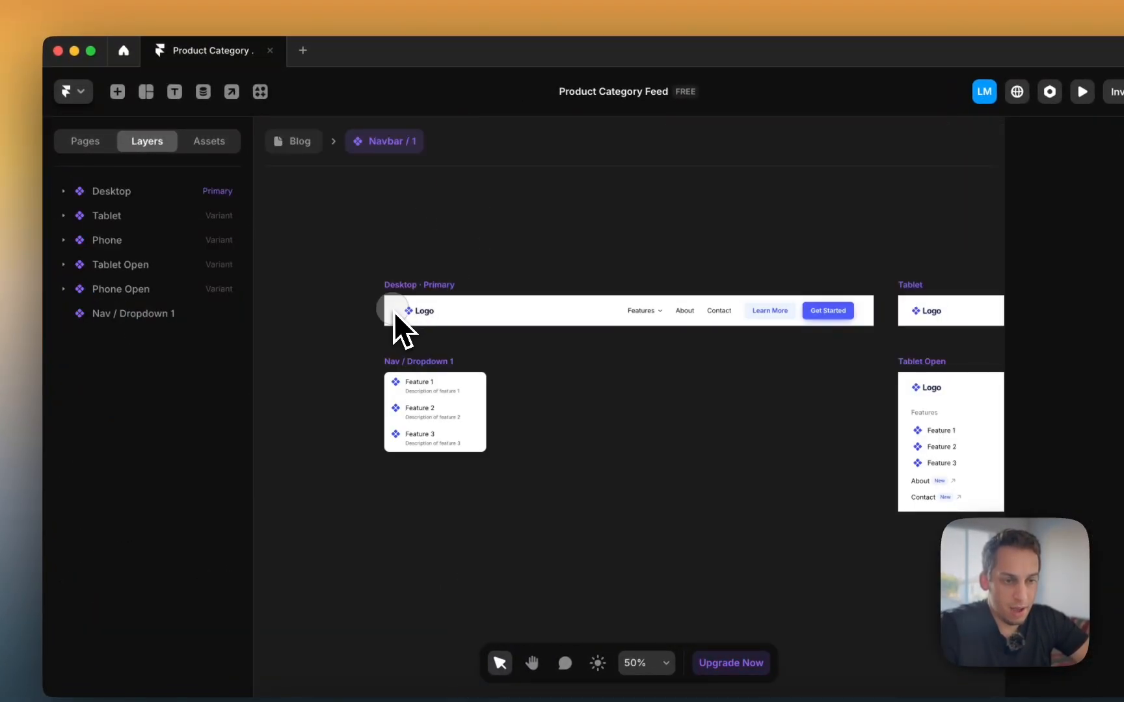
{"action": "left_click", "coordinate": [424, 293]}
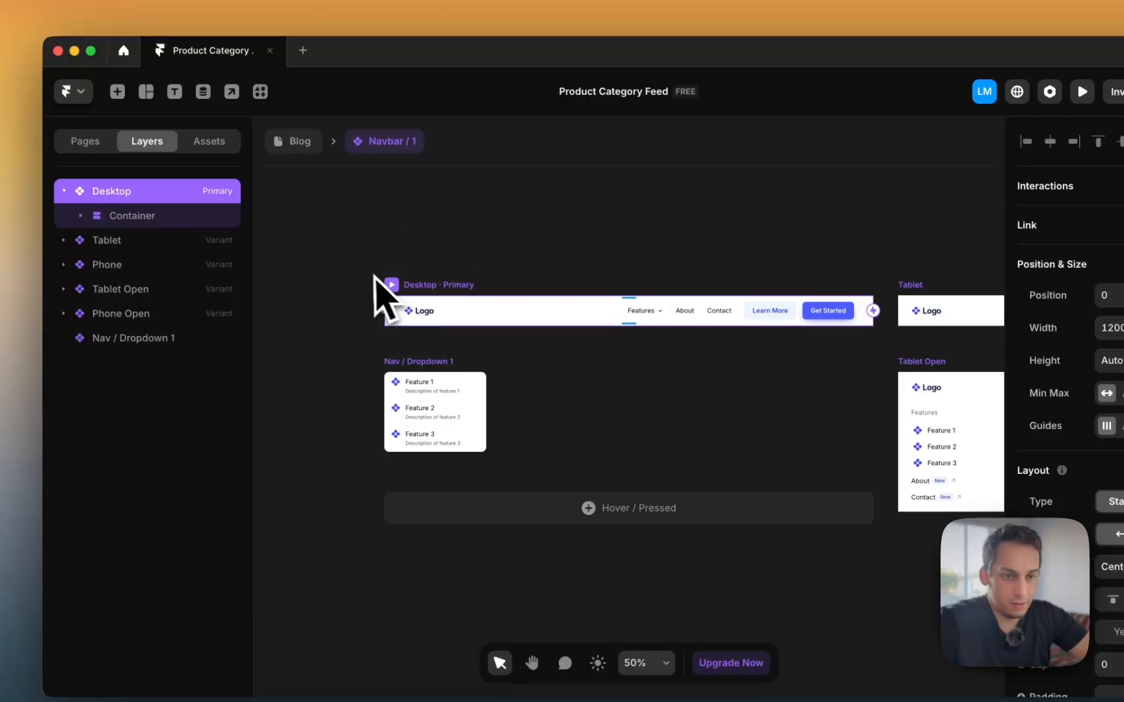
{"action": "left_click", "coordinate": [198, 217]}
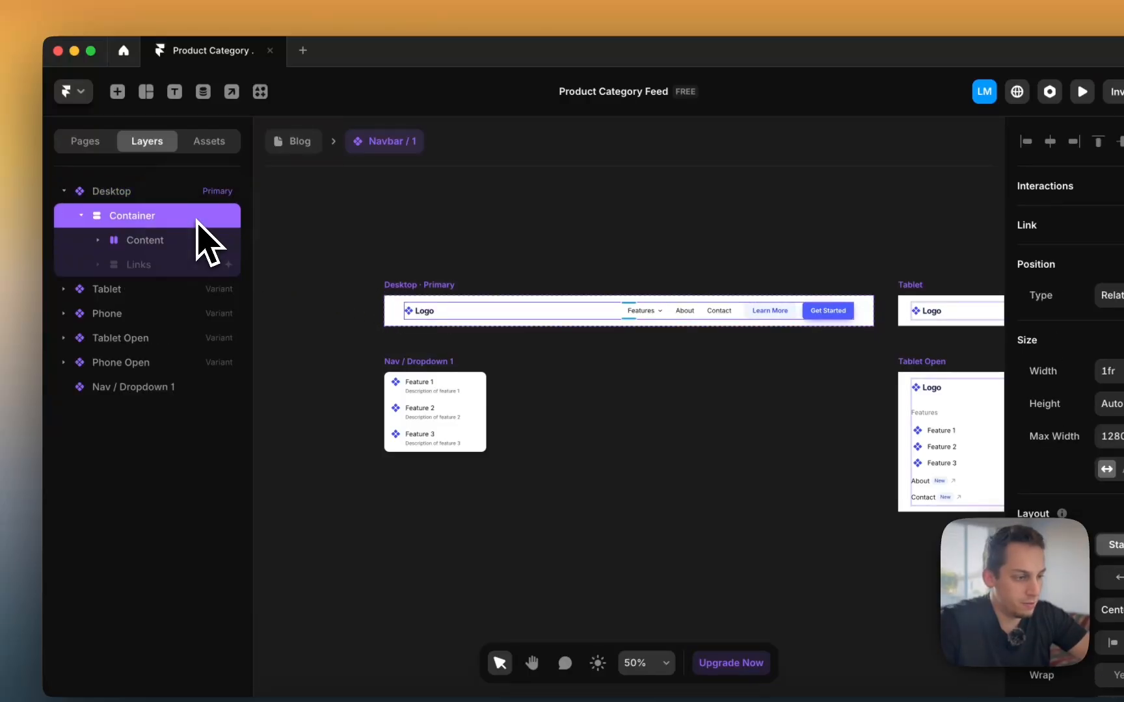
{"action": "scroll", "coordinate": [1075, 474], "scroll_direction": "down", "scroll_amount": 5}
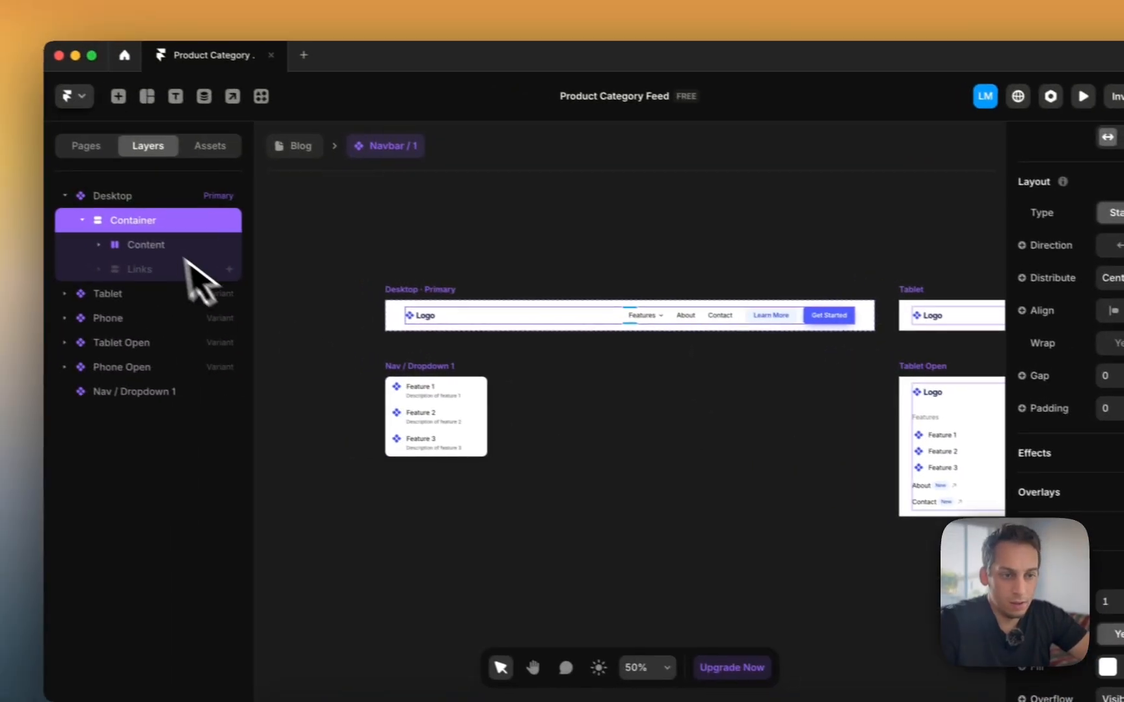
{"action": "left_click", "coordinate": [15, 217]}
{"action": "left_click", "coordinate": [13, 200]}
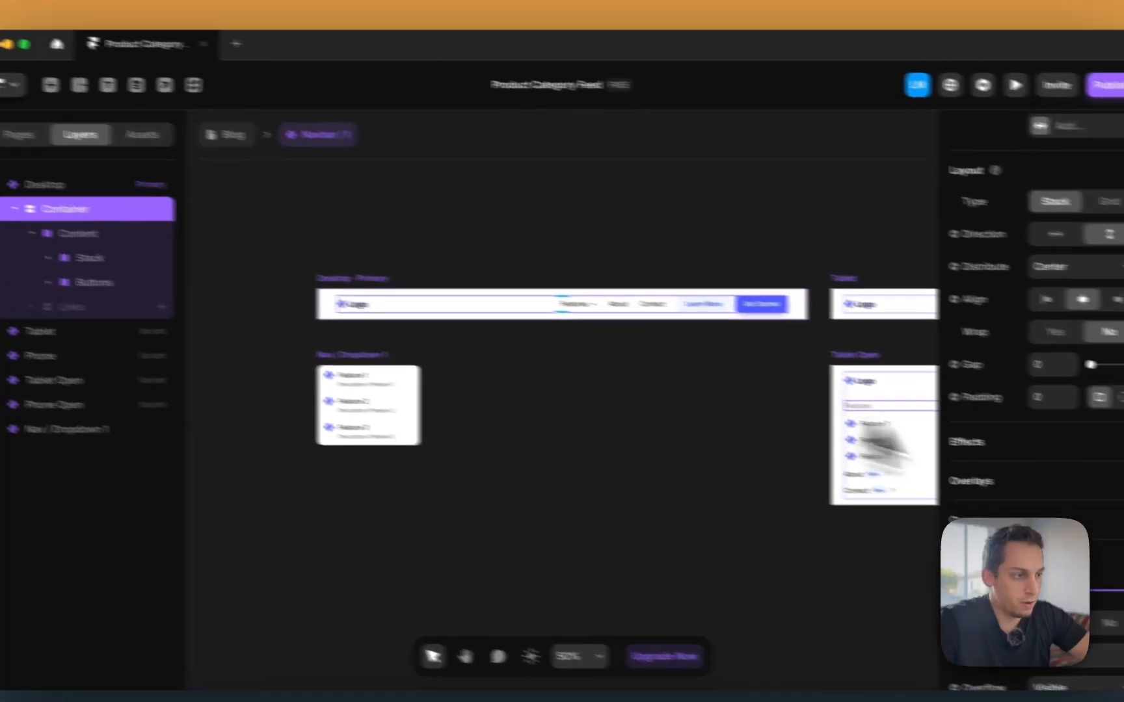
{"action": "scroll", "coordinate": [1004, 401], "scroll_direction": "up", "scroll_amount": 3}
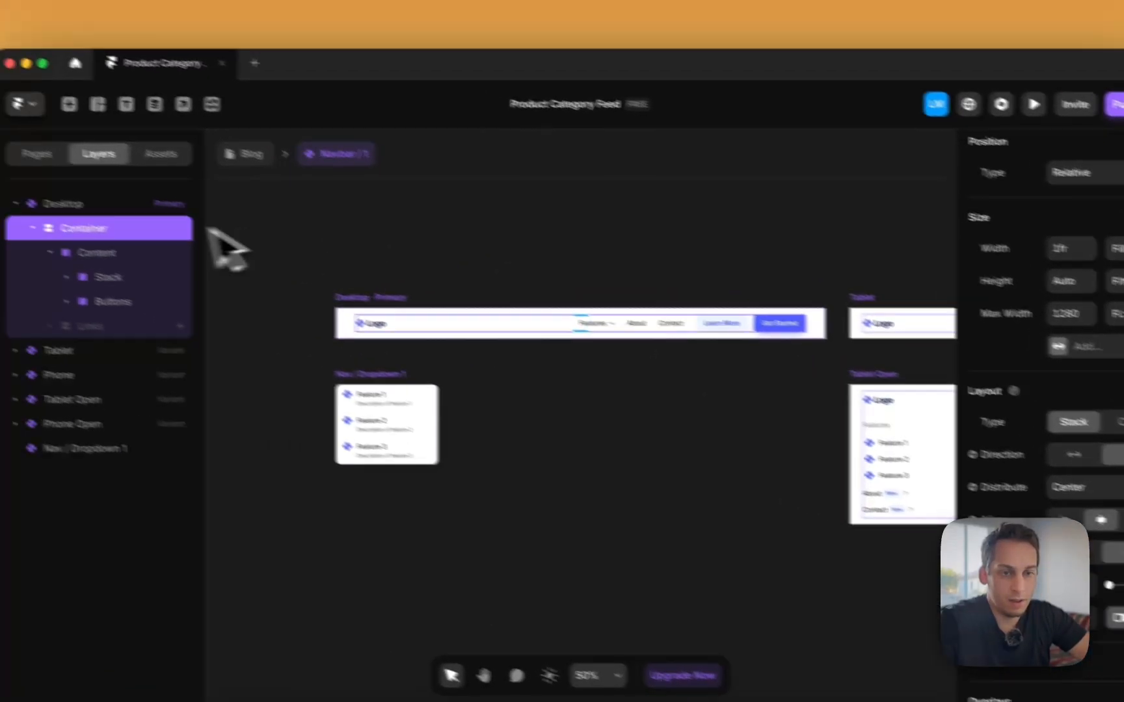
{"action": "left_click", "coordinate": [39, 216]}
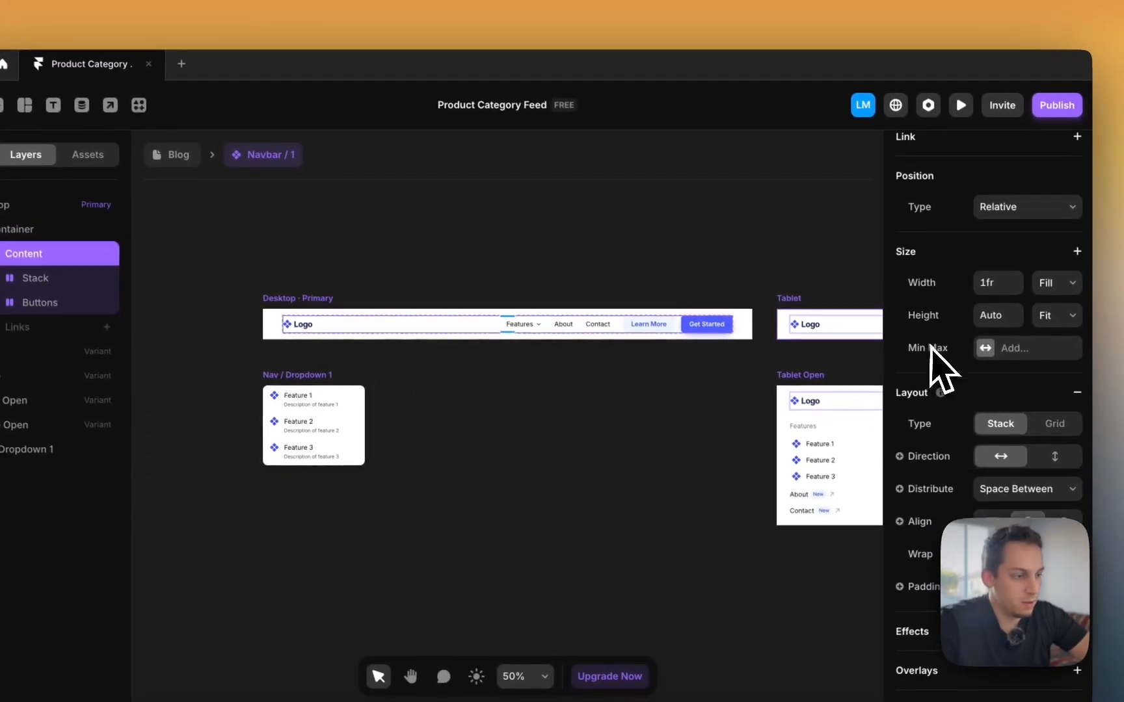
{"action": "scroll", "coordinate": [930, 346], "scroll_direction": "down", "scroll_amount": 3}
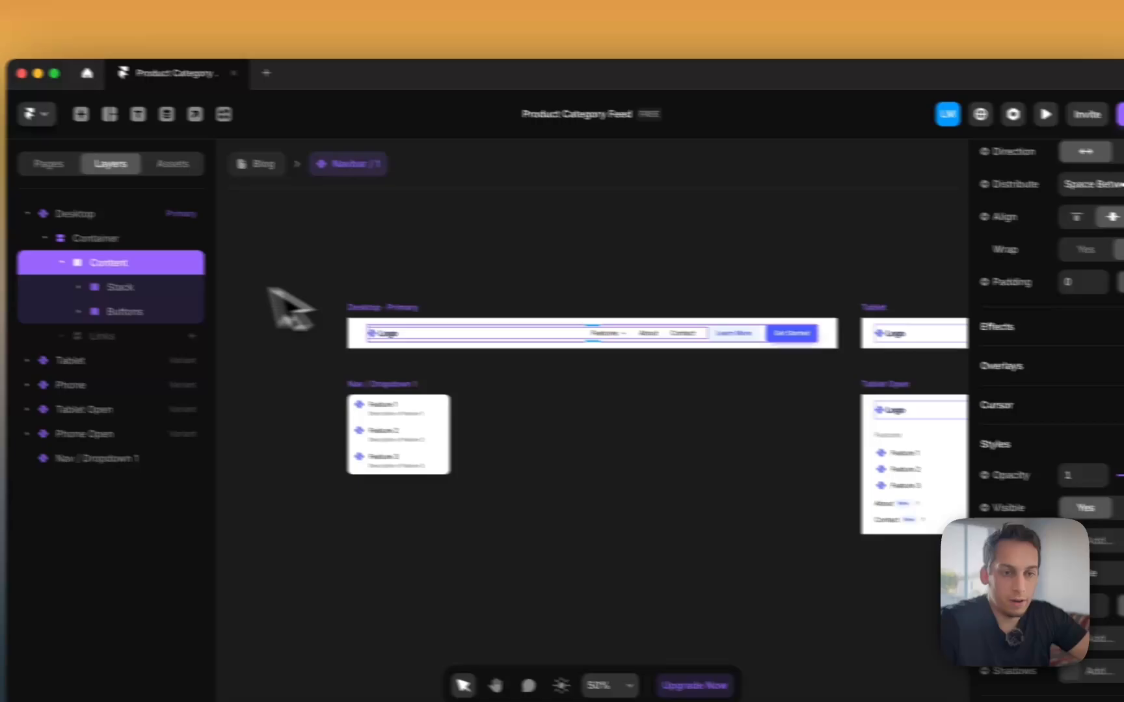
{"action": "left_click", "coordinate": [42, 279]}
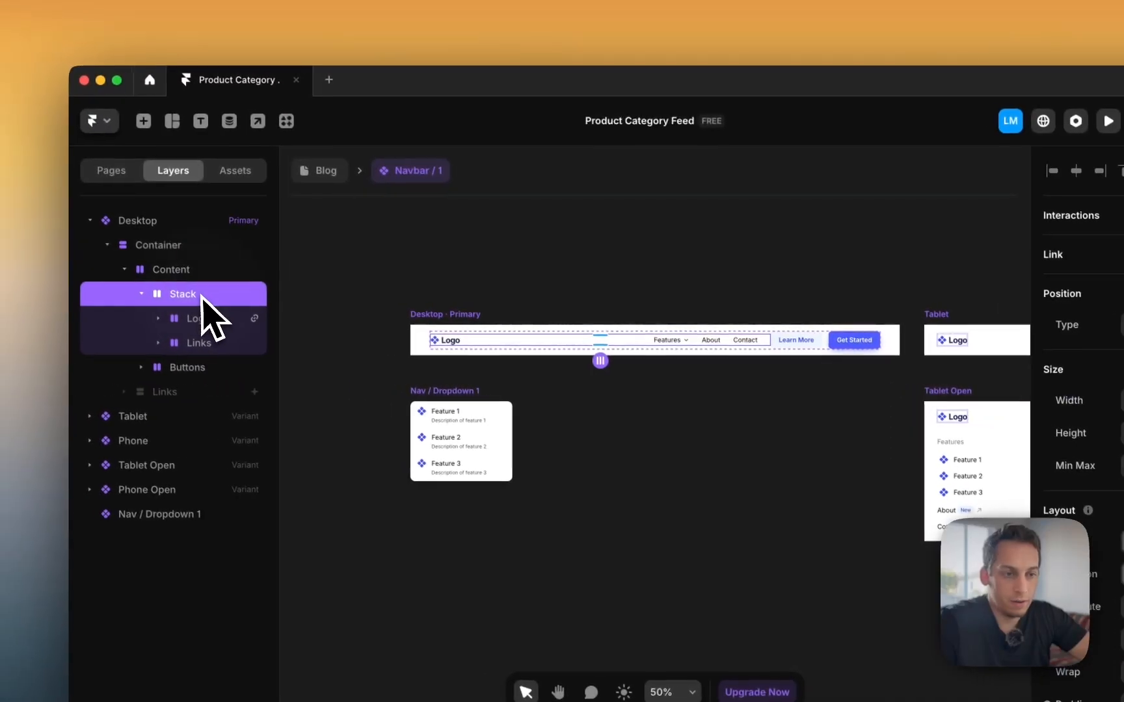
{"action": "left_click", "coordinate": [451, 318]}
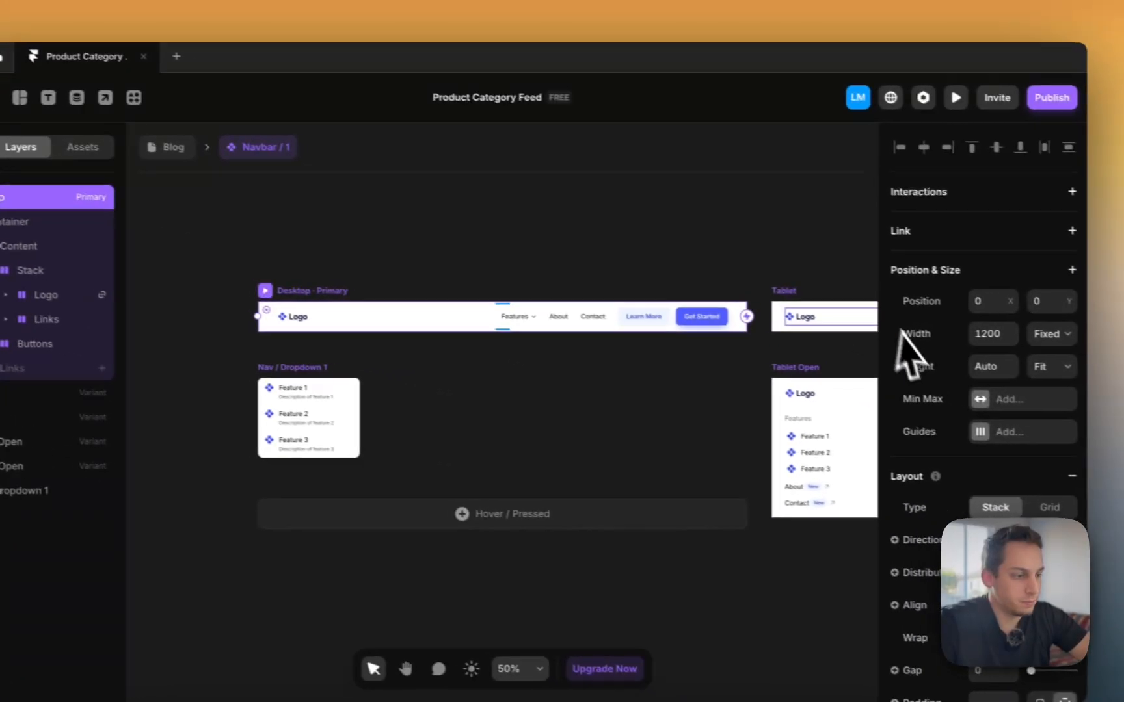
{"action": "scroll", "coordinate": [1058, 369], "scroll_direction": "down", "scroll_amount": 5}
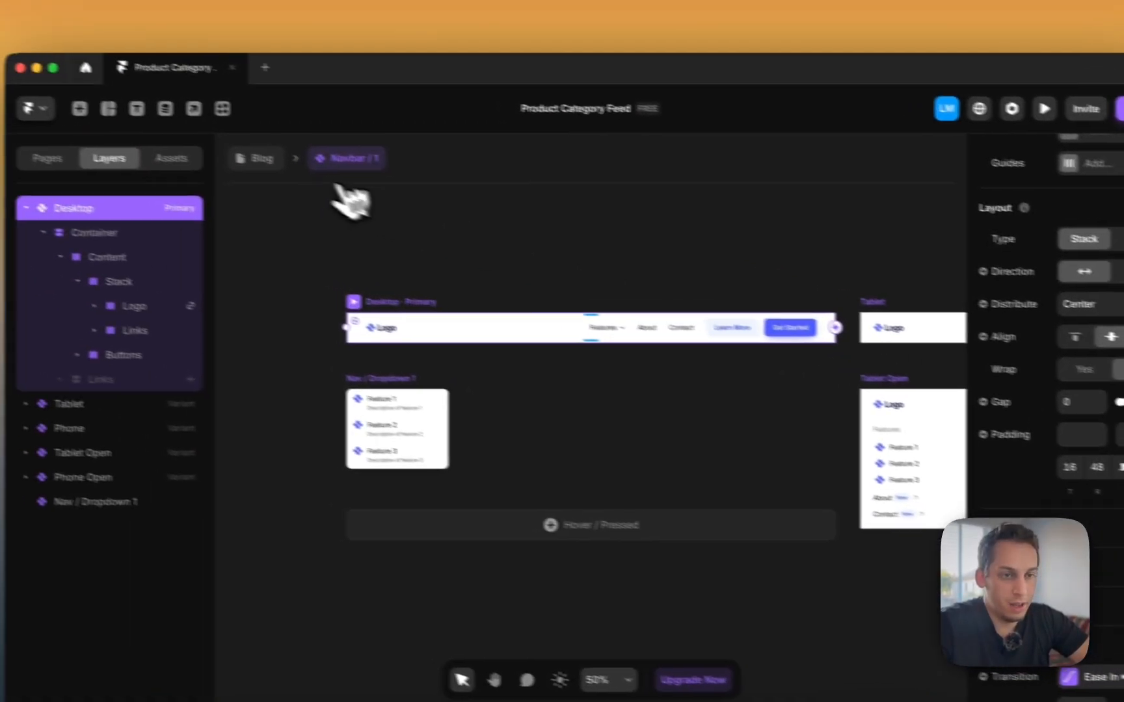
{"action": "left_click", "coordinate": [148, 144]}
Step: Switch the outer heading stack to individual padding per side, with 48 on the left and right
{"action": "left_click", "coordinate": [419, 279]}
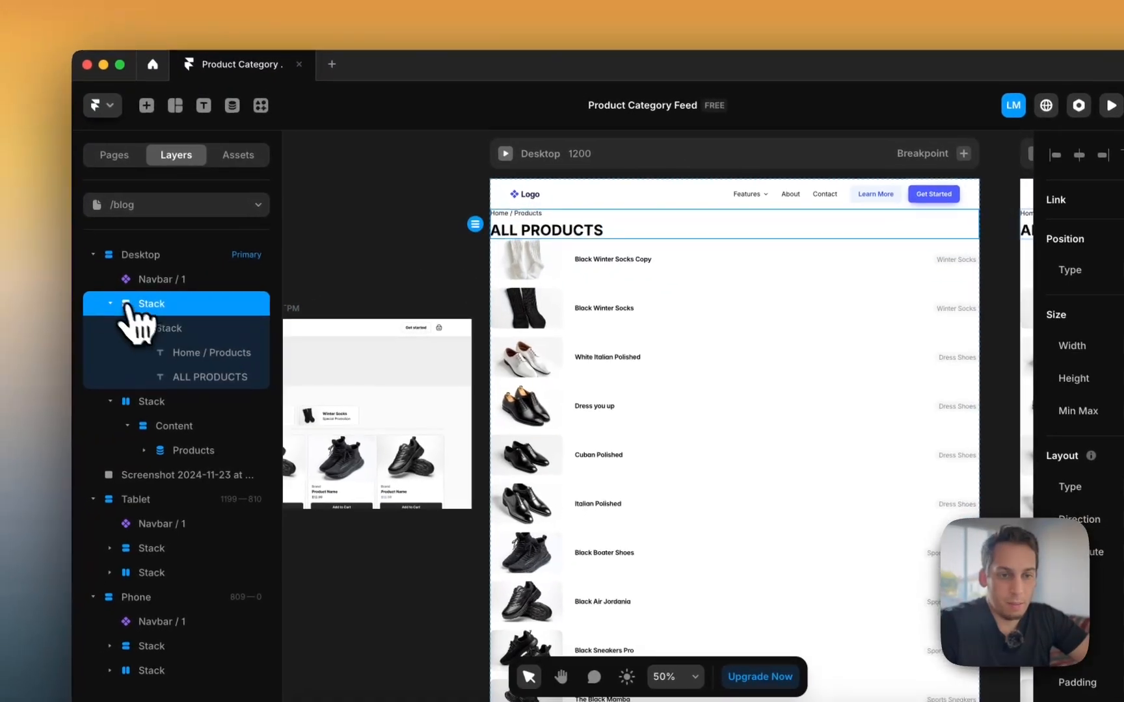
{"action": "left_click", "coordinate": [99, 319]}
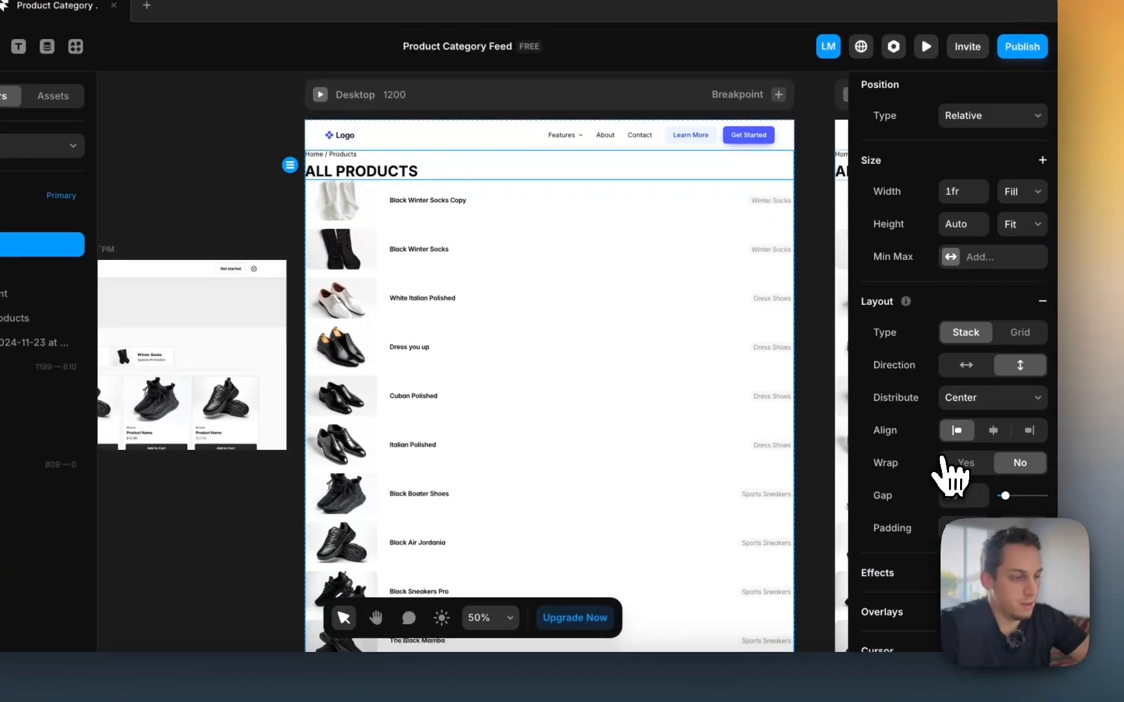
{"action": "scroll", "coordinate": [950, 475], "scroll_direction": "down", "scroll_amount": 1}
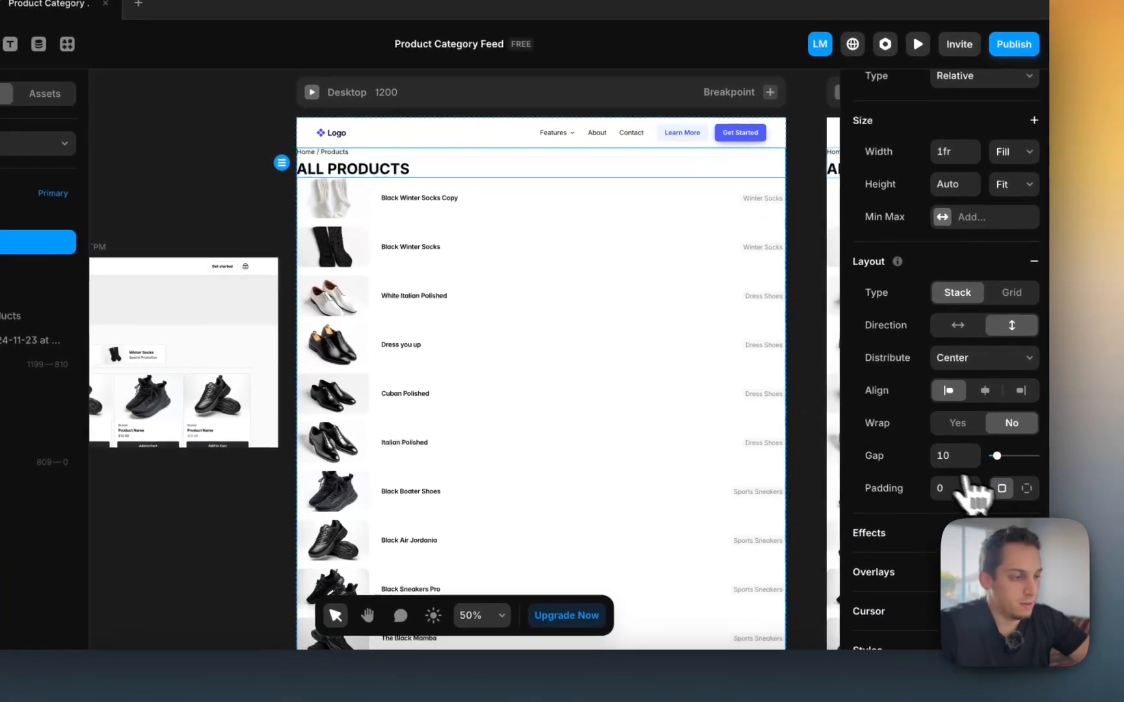
{"action": "left_click", "coordinate": [1035, 490]}
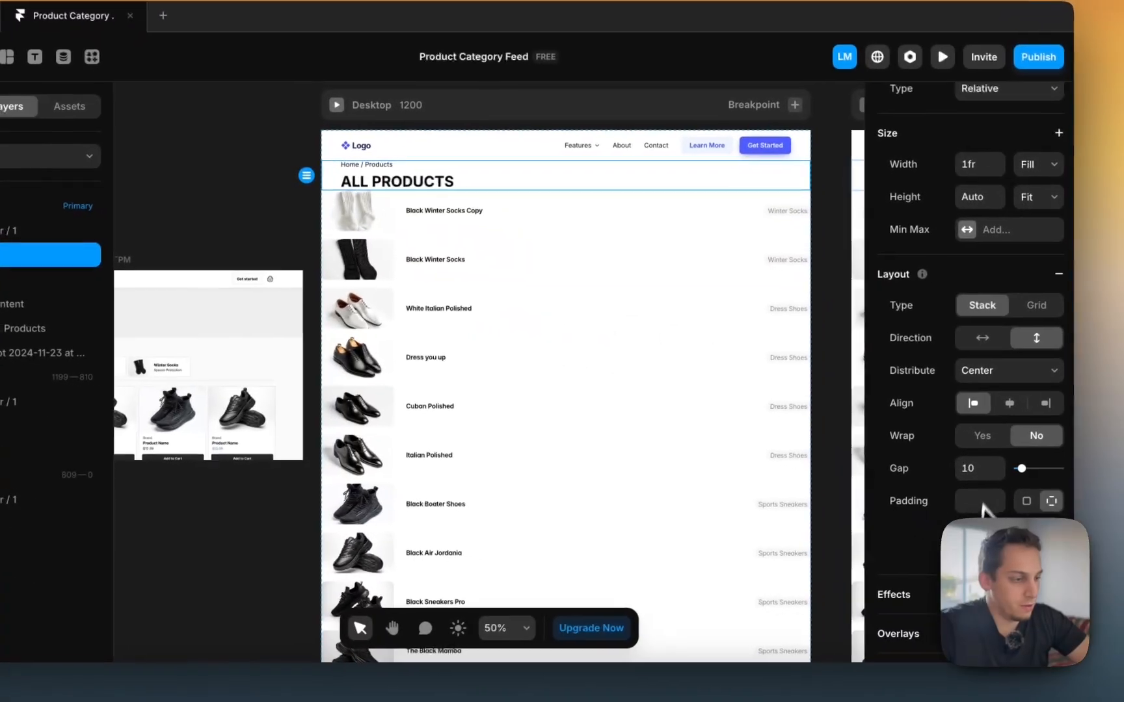
Step: Set the outer heading stack's top padding to 120 and compare the header spacing with the reference screenshot
{"action": "key", "text": "shift+Up"}
{"action": "key", "text": "shift+Up"}
{"action": "key", "text": "shift+Up"}
{"action": "key", "text": "shift+Up"}
{"action": "key", "text": "shift+Up"}
{"action": "key", "text": "shift+Up"}
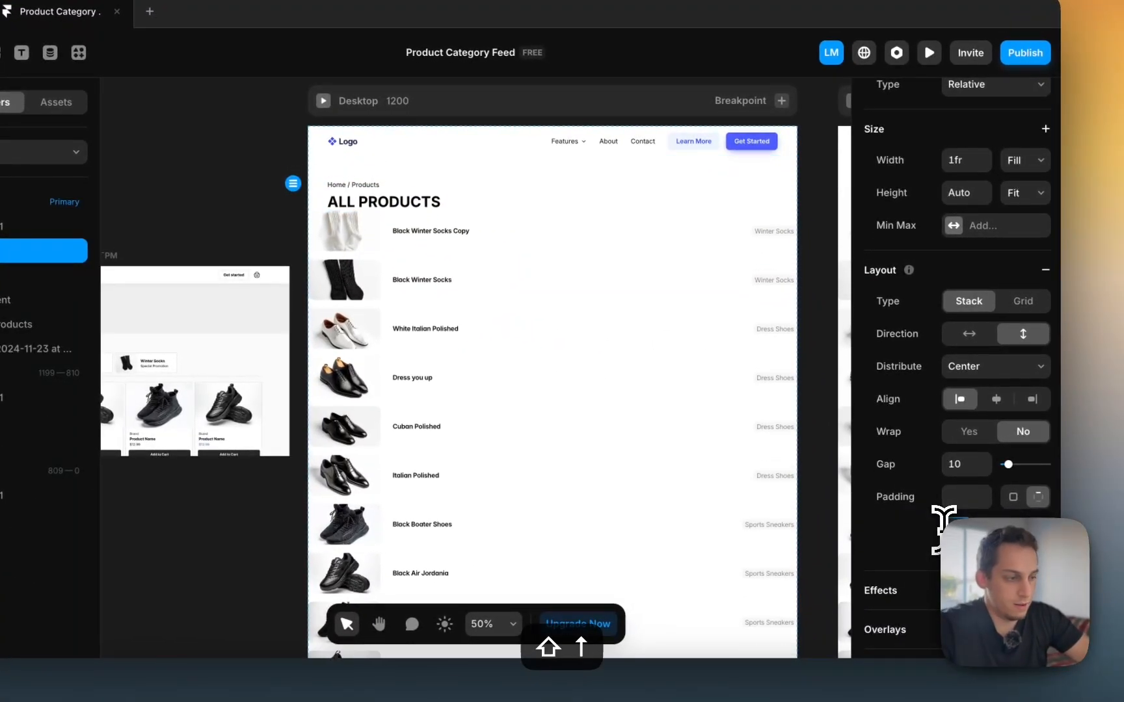
{"action": "key", "text": "shift+Down"}
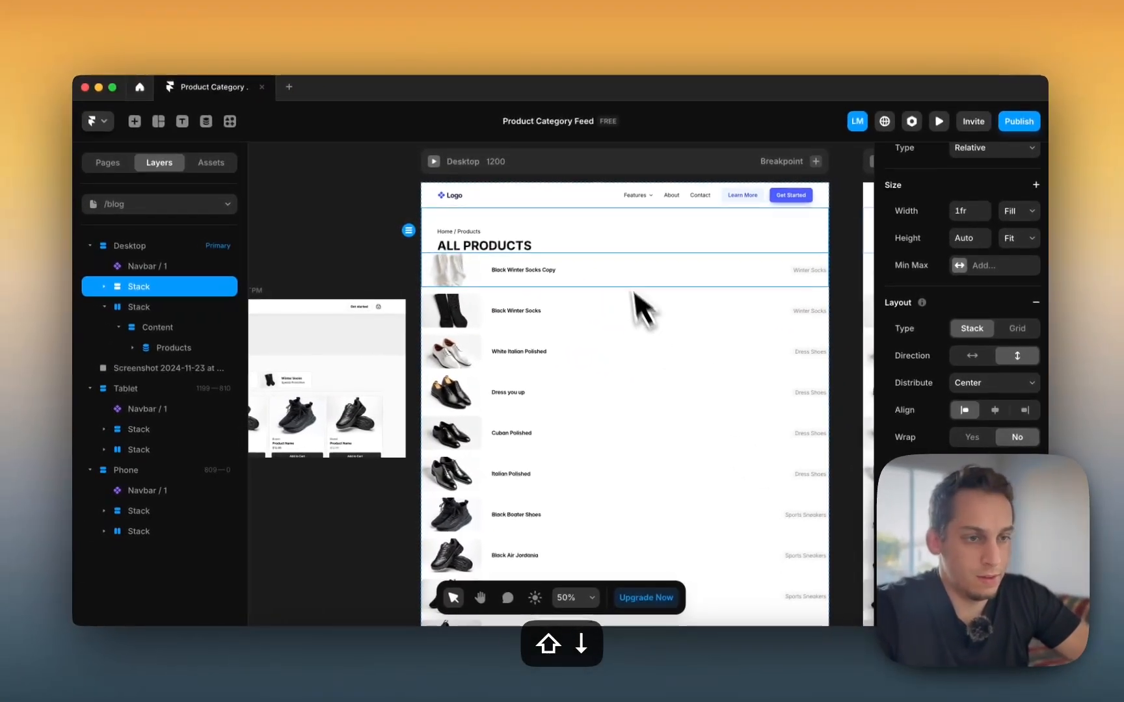
{"action": "key", "text": "shift+Up"}
{"action": "key", "text": "shift+Up"}
{"action": "key", "text": "shift+Up"}
{"action": "key", "text": "shift+Up"}
{"action": "key", "text": "shift+Up"}
{"action": "key", "text": "shift+Up"}
{"action": "key", "text": "shift+Up"}
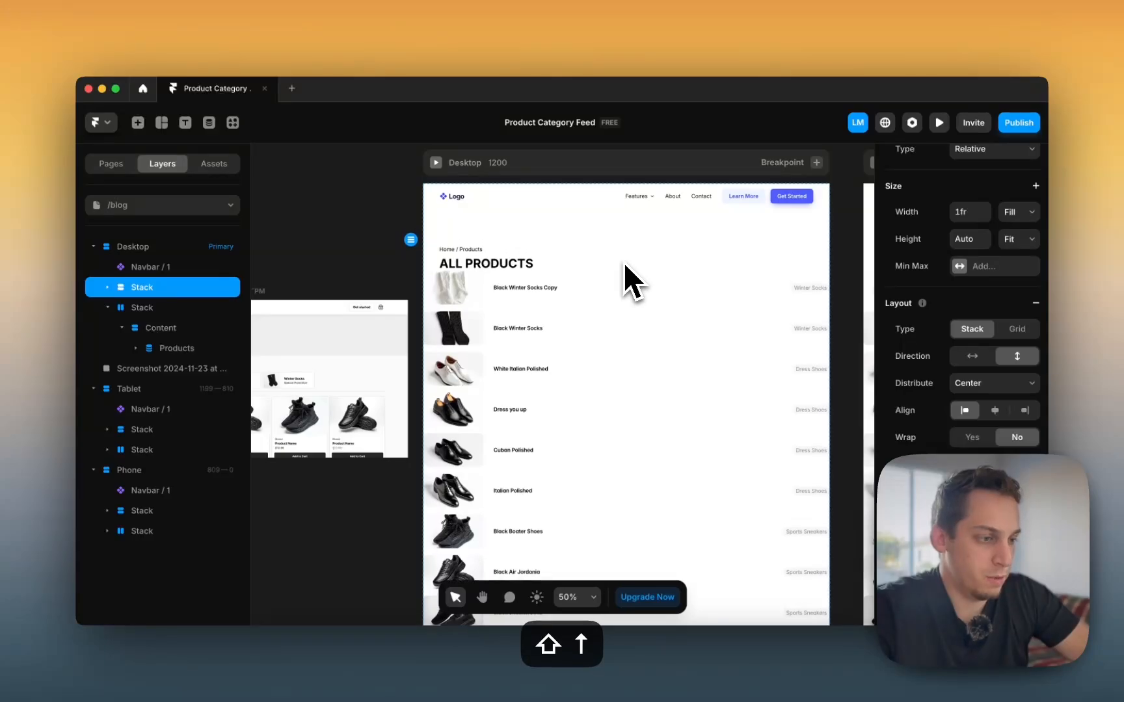
{"action": "scroll", "coordinate": [401, 173], "scroll_direction": "left", "scroll_amount": 3}
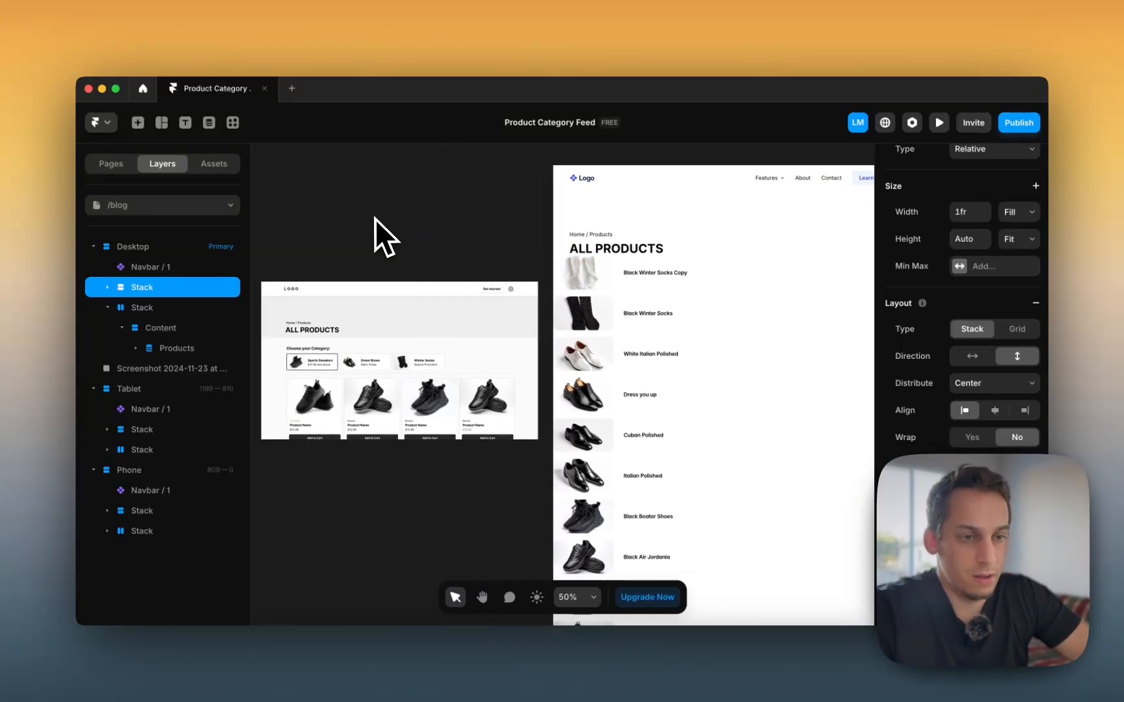
{"action": "scroll", "coordinate": [375, 220], "scroll_direction": "right", "scroll_amount": 2}
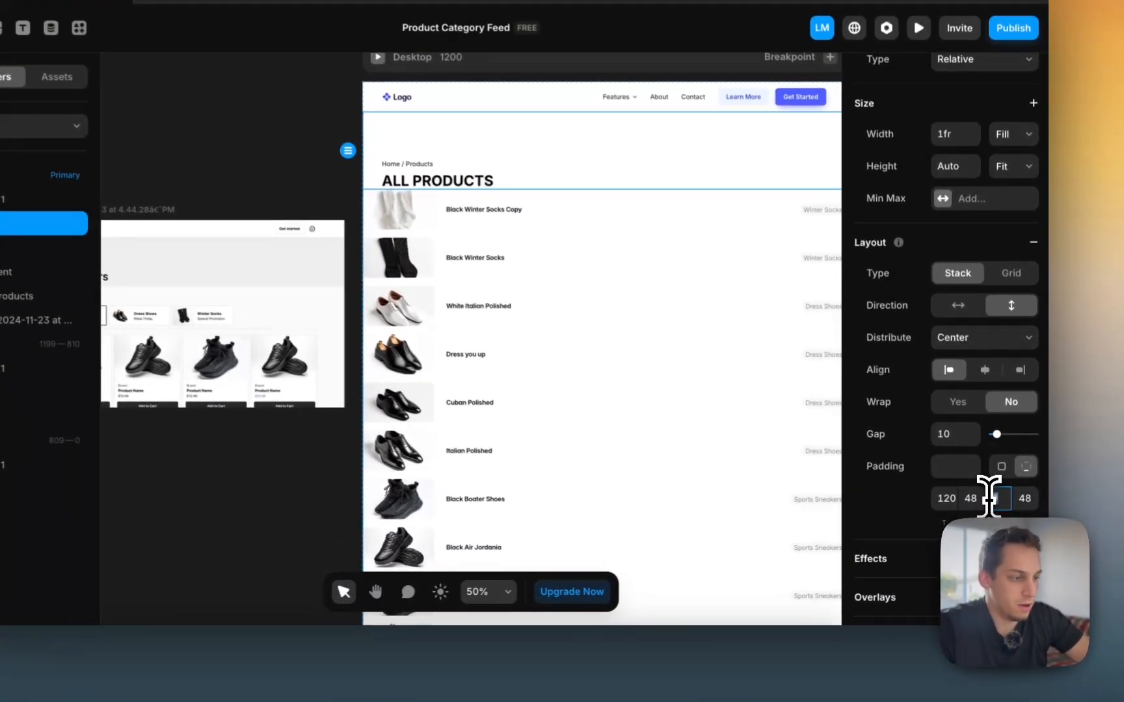
Step: Set the outer heading stack's bottom padding to 24
{"action": "left_click", "coordinate": [1000, 519]}
{"action": "key", "text": "shift+Up"}
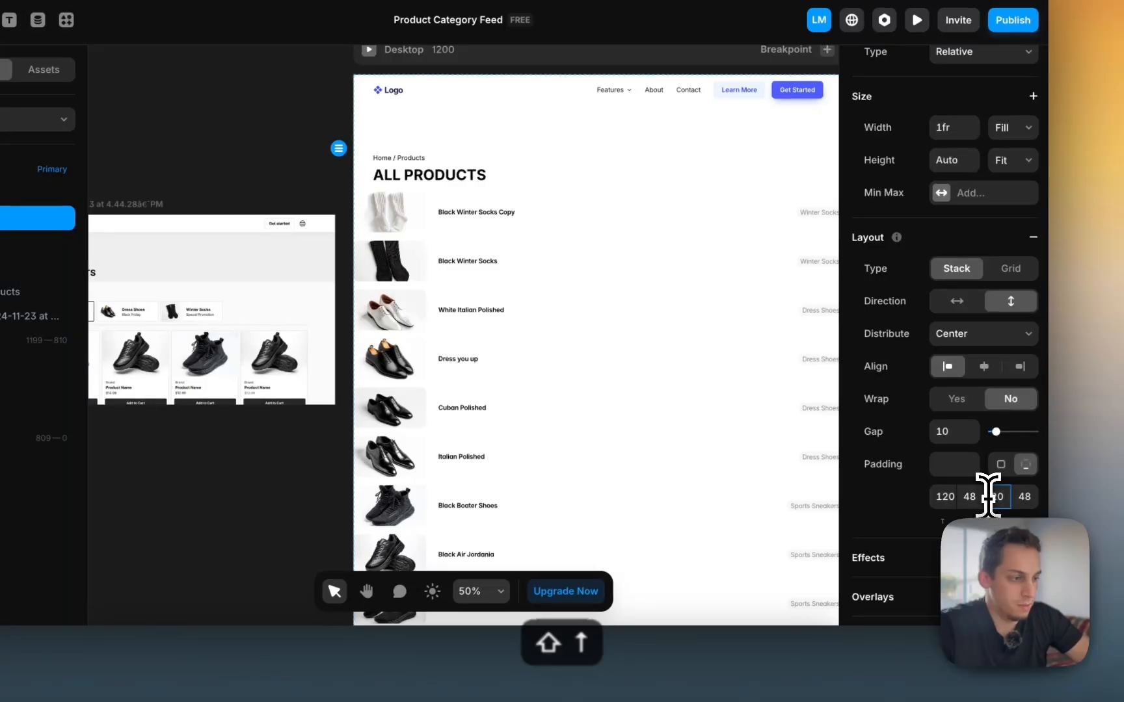
{"action": "key", "text": "Up"}
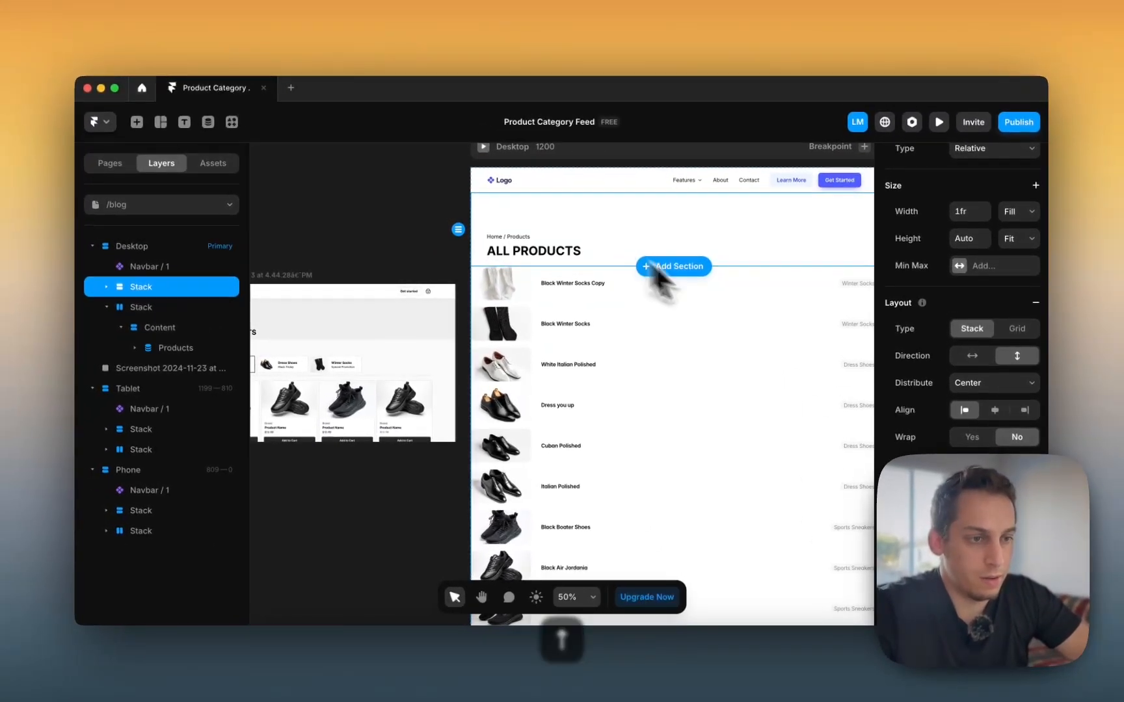
Step: Give the outer heading stack a light grey fill of about #F0F0F0 and deselect it
{"action": "scroll", "coordinate": [963, 293], "scroll_direction": "up", "scroll_amount": 3}
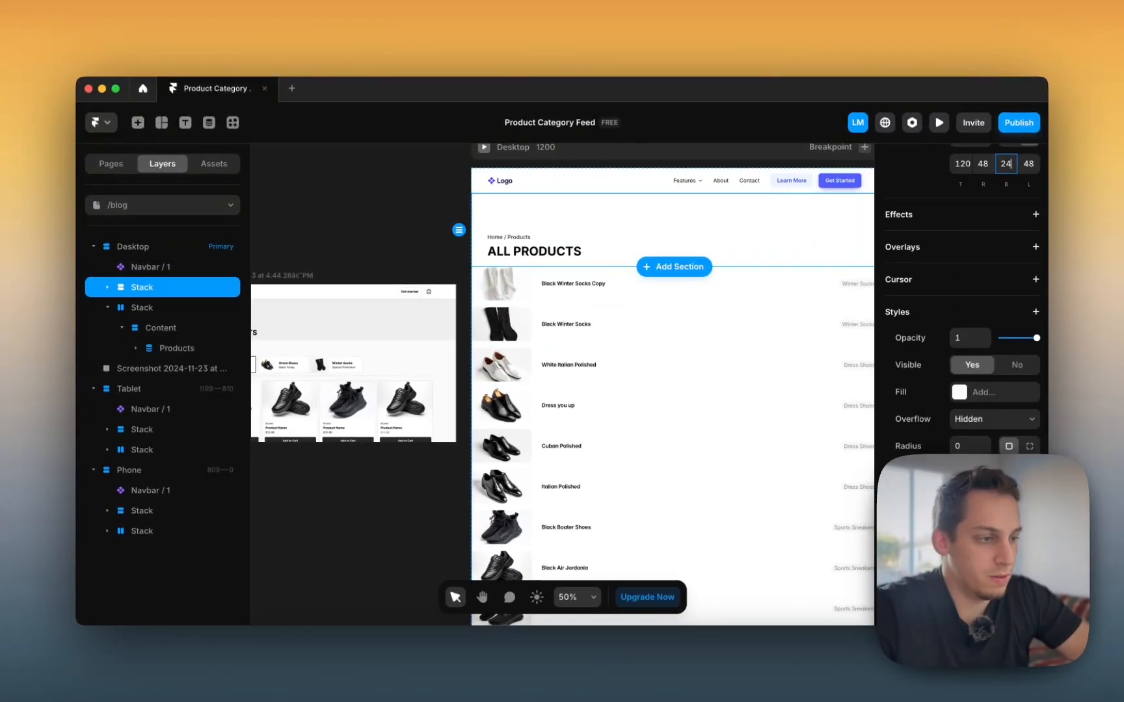
{"action": "scroll", "coordinate": [960, 371], "scroll_direction": "down", "scroll_amount": 1}
{"action": "left_click", "coordinate": [961, 368]}
{"action": "left_click", "coordinate": [729, 434]}
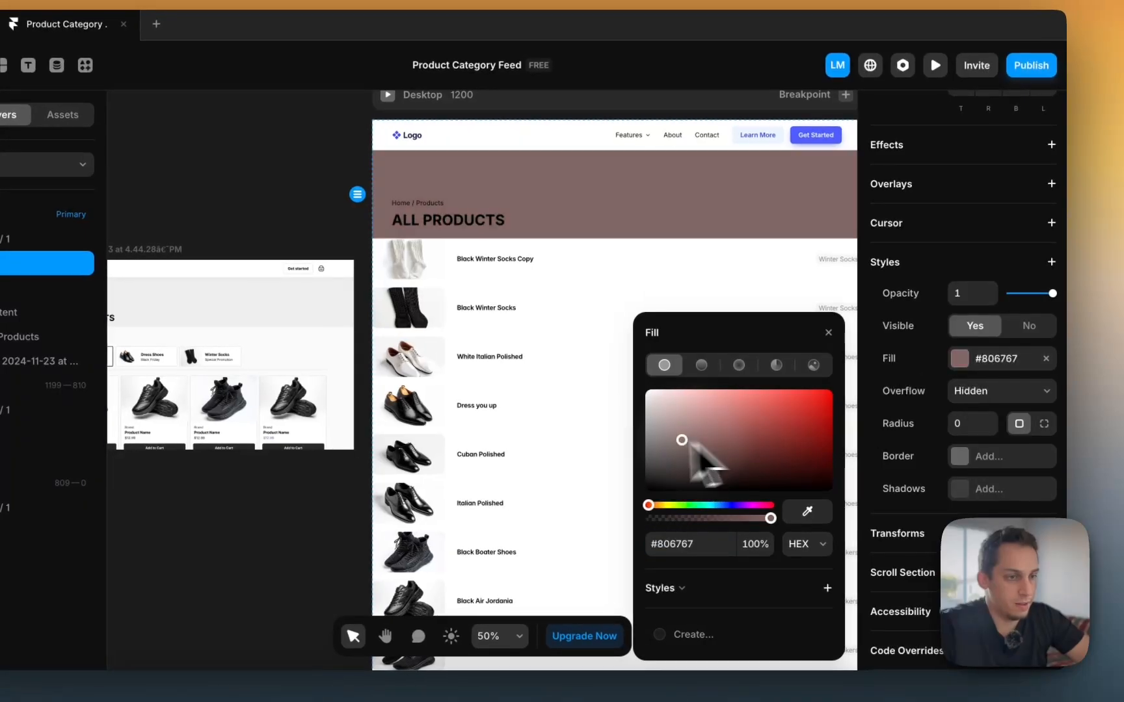
{"action": "left_click_drag", "start_coordinate": [691, 443], "coordinate": [622, 411]}
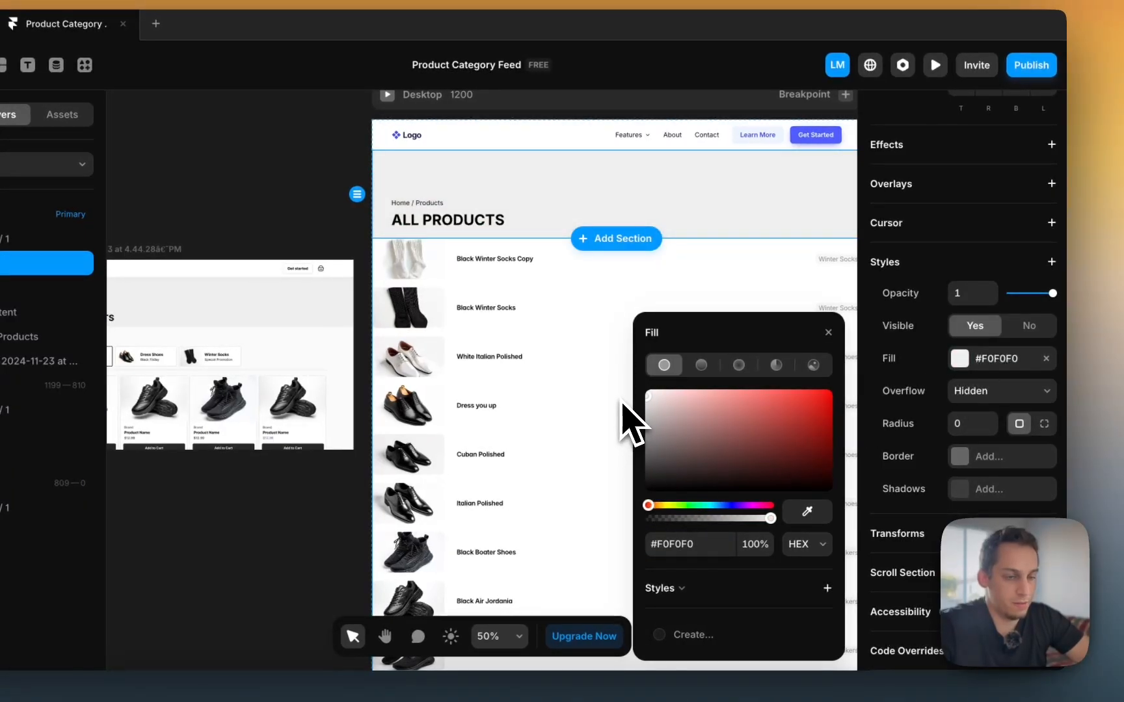
{"action": "left_click", "coordinate": [311, 182]}
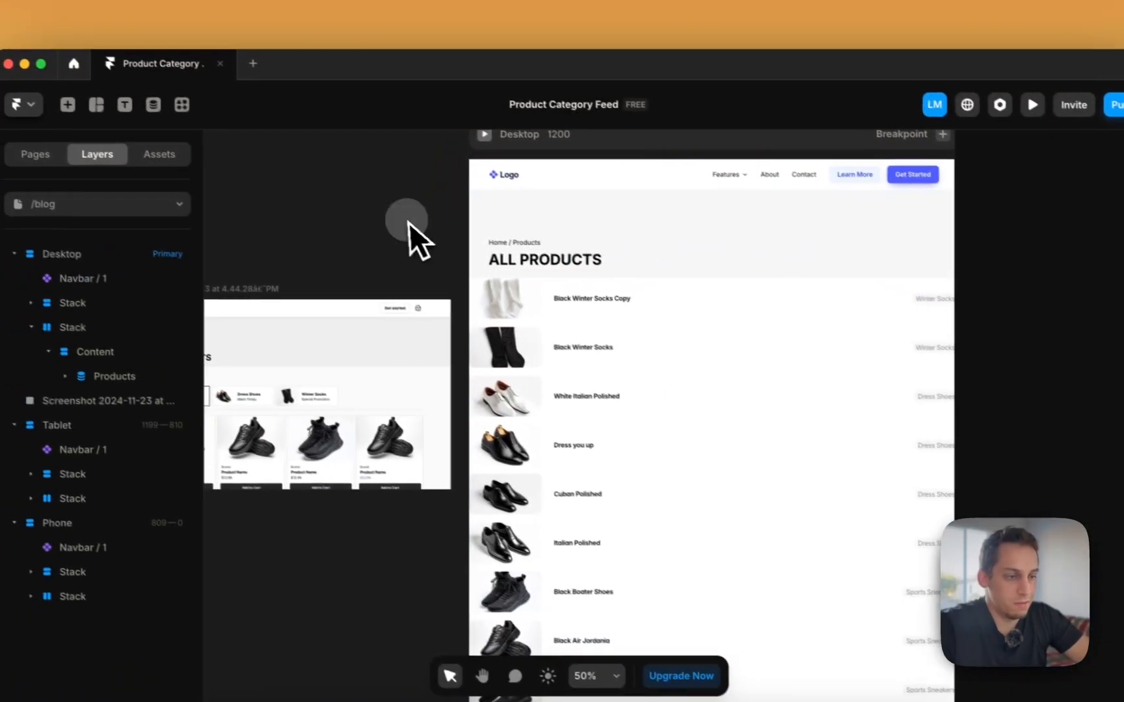
Step: Compare the page's header and Products collection list with the category selector and product card grid in the reference screenshot
{"action": "scroll", "coordinate": [299, 179], "scroll_direction": "left", "scroll_amount": 2}
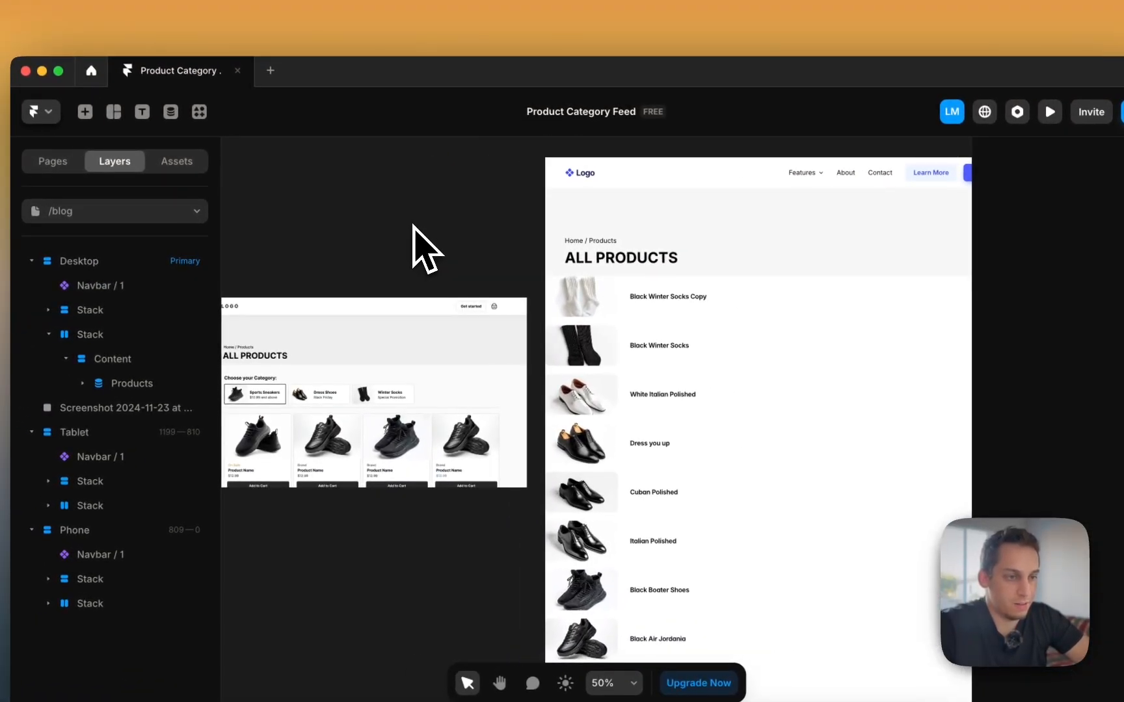
{"action": "scroll", "coordinate": [416, 246], "scroll_direction": "down", "scroll_amount": 2}
{"action": "scroll", "coordinate": [449, 279], "scroll_direction": "right", "scroll_amount": 1}
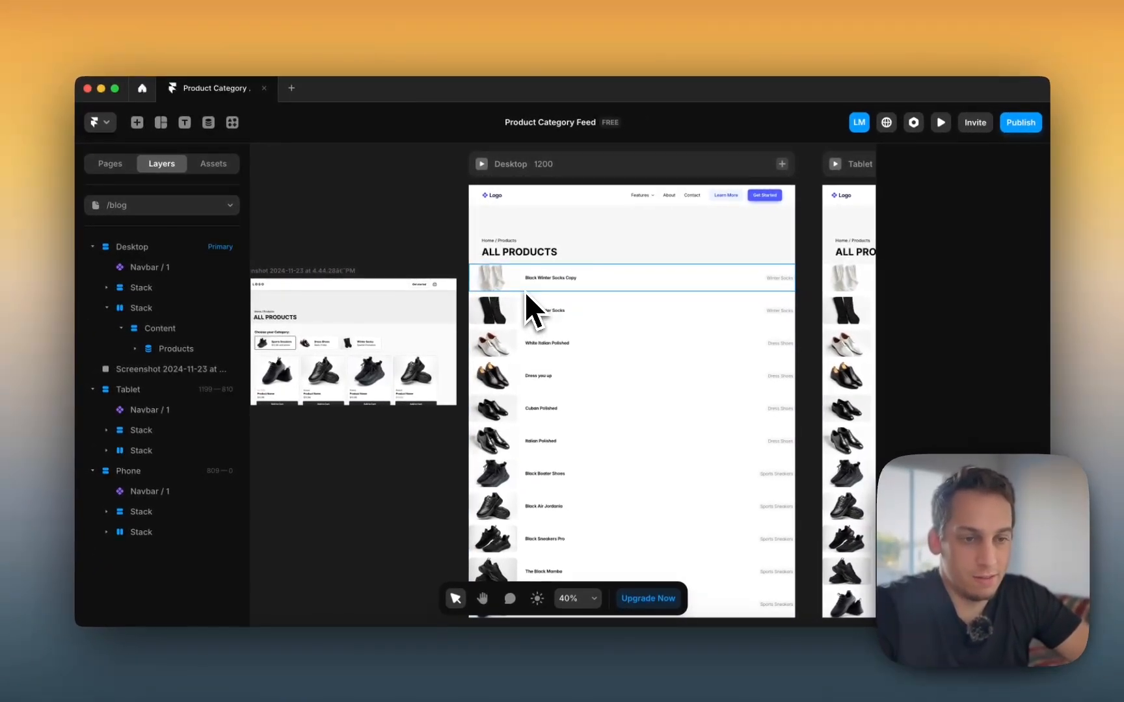
{"action": "scroll", "coordinate": [550, 316], "scroll_direction": "left", "scroll_amount": 1}
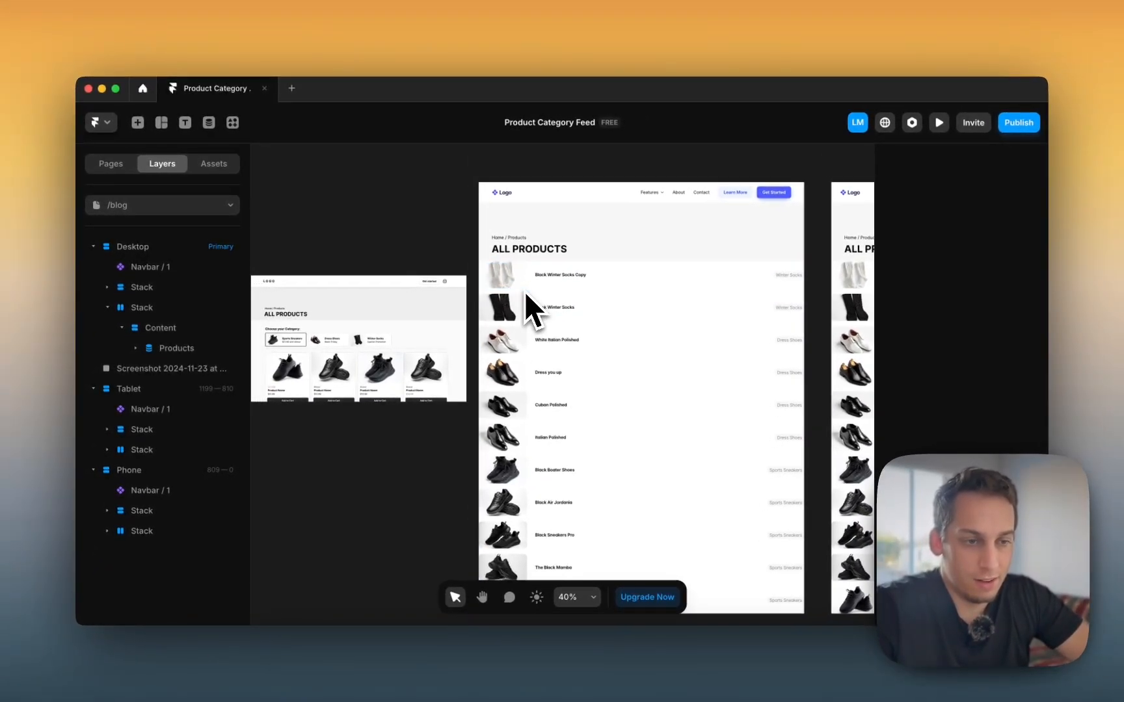
{"action": "scroll", "coordinate": [293, 325], "scroll_direction": "up", "scroll_amount": 5}
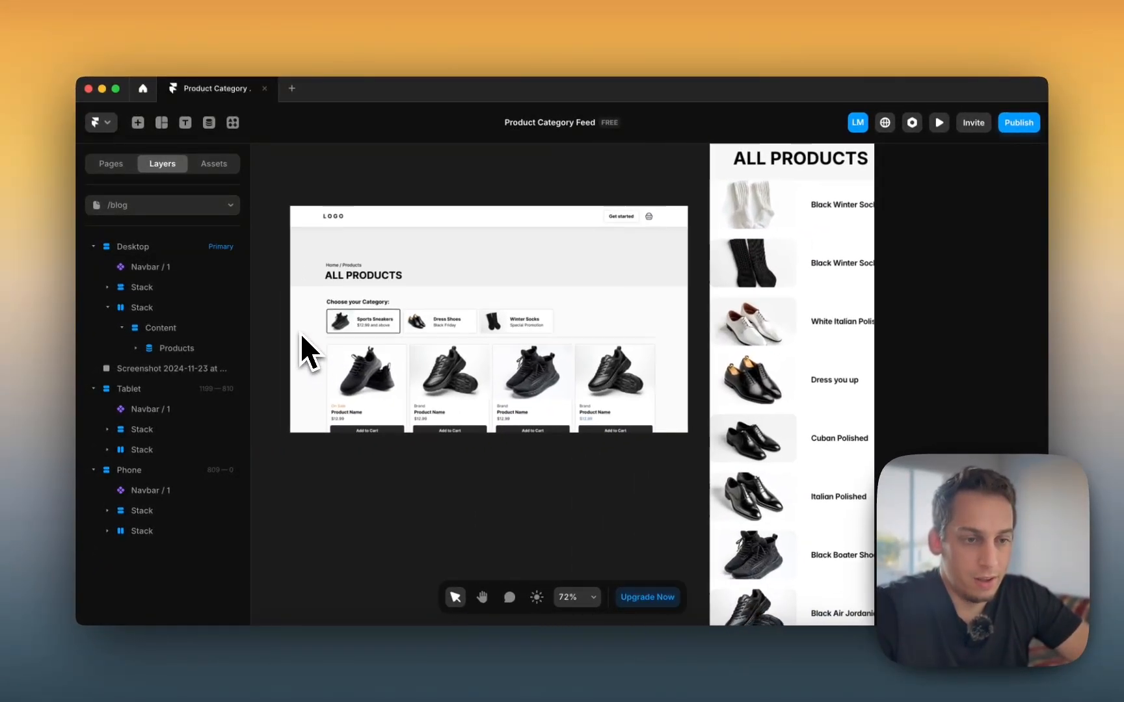
{"action": "scroll", "coordinate": [368, 385], "scroll_direction": "down", "scroll_amount": 5}
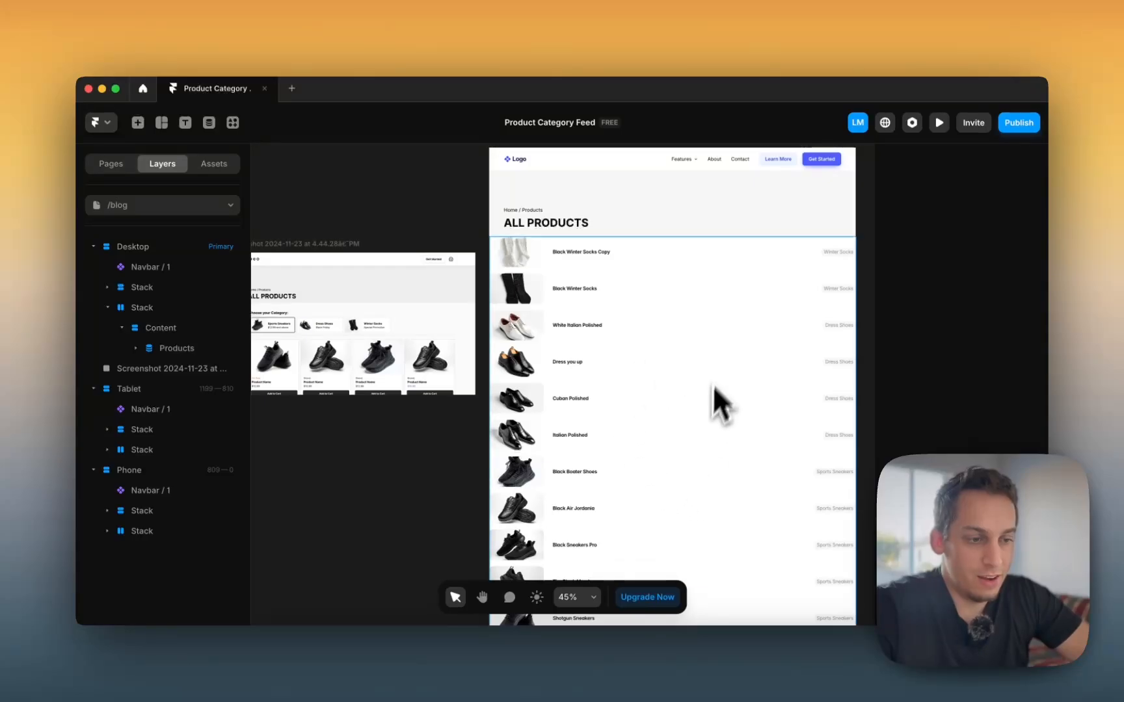
{"action": "scroll", "coordinate": [681, 426], "scroll_direction": "down", "scroll_amount": 3}
{"action": "scroll", "coordinate": [681, 429], "scroll_direction": "down", "scroll_amount": 2}
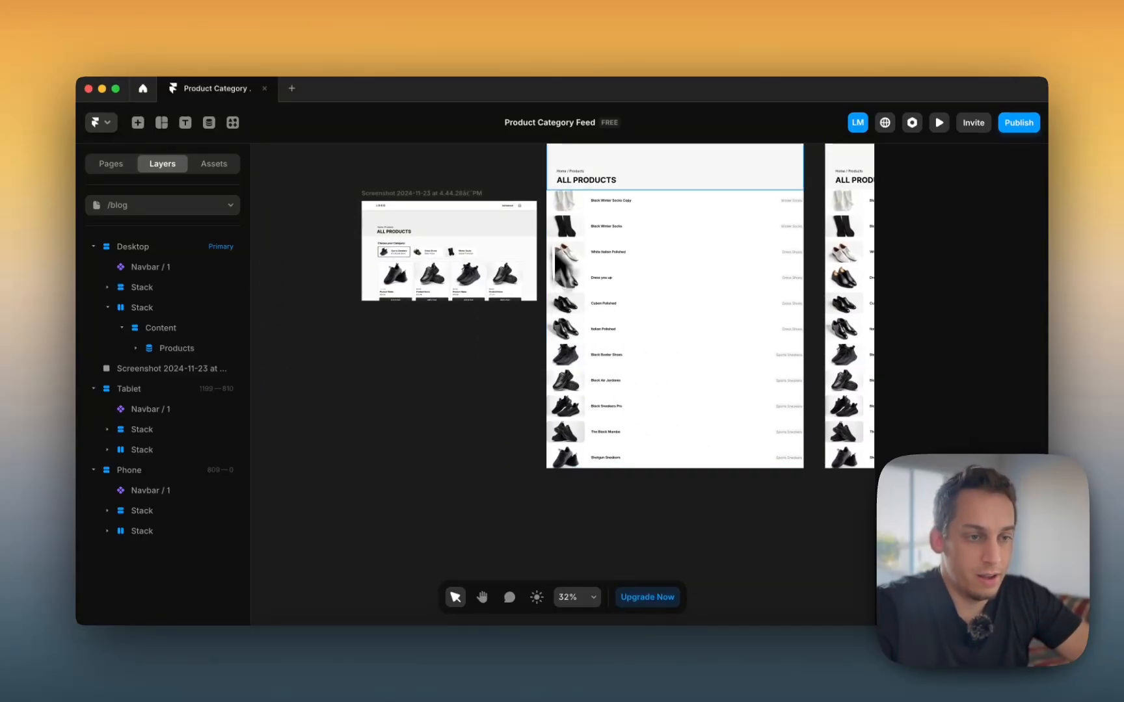
{"action": "scroll", "coordinate": [600, 235], "scroll_direction": "up", "scroll_amount": 2}
{"action": "left_click", "coordinate": [608, 244]}
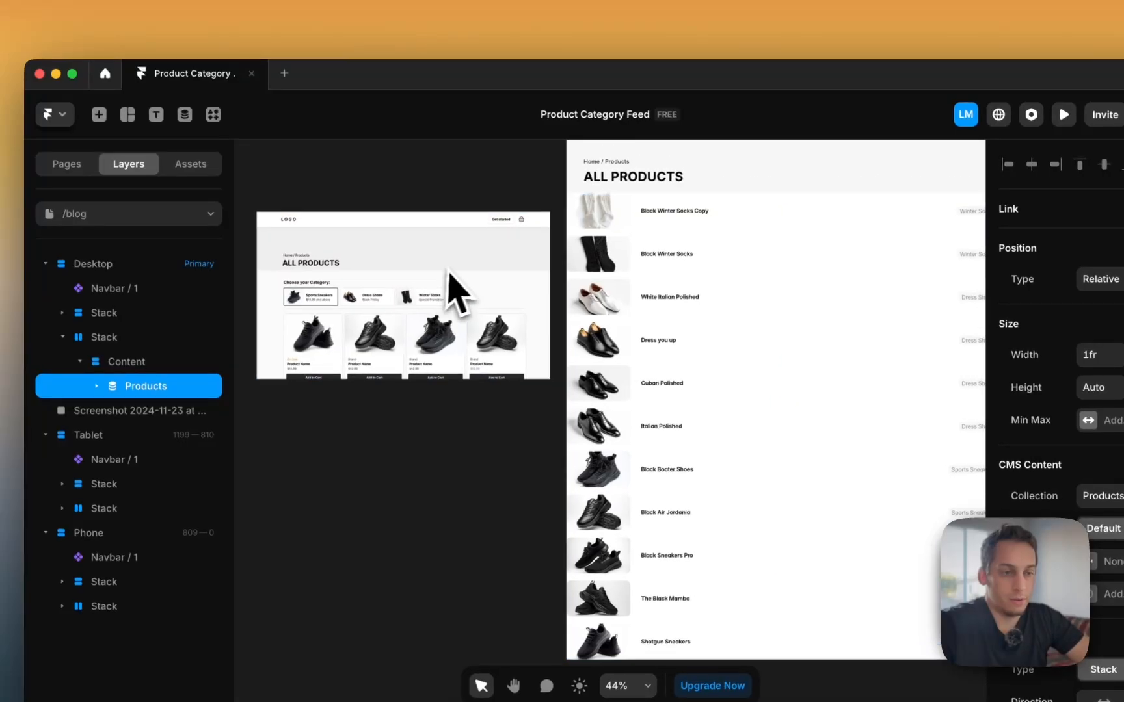
{"action": "scroll", "coordinate": [452, 273], "scroll_direction": "left", "scroll_amount": 3}
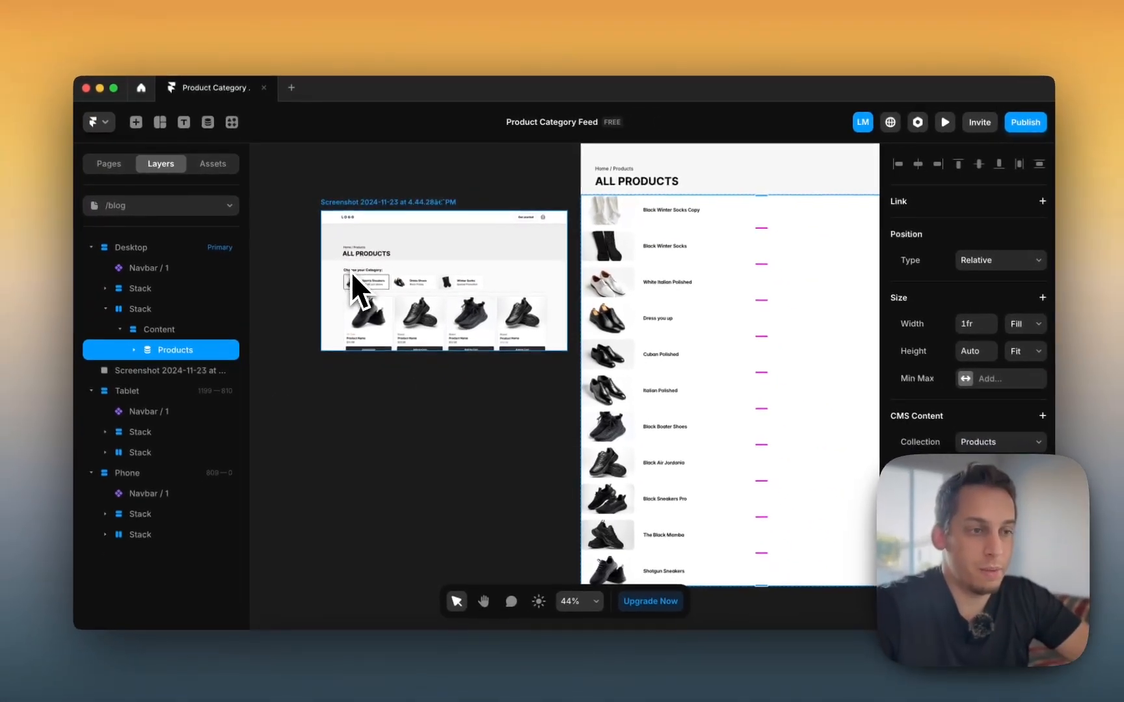
{"action": "scroll", "coordinate": [418, 299], "scroll_direction": "up", "scroll_amount": 2}
{"action": "scroll", "coordinate": [418, 299], "scroll_direction": "right", "scroll_amount": 2}
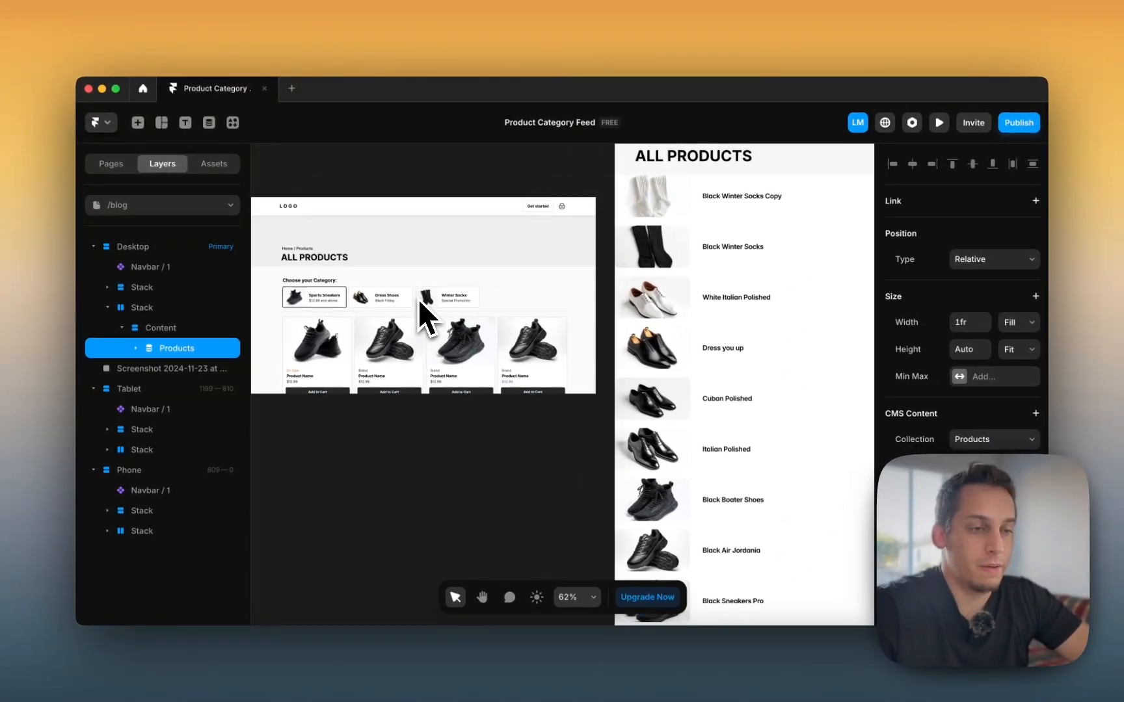
{"action": "scroll", "coordinate": [418, 299], "scroll_direction": "down", "scroll_amount": 2}
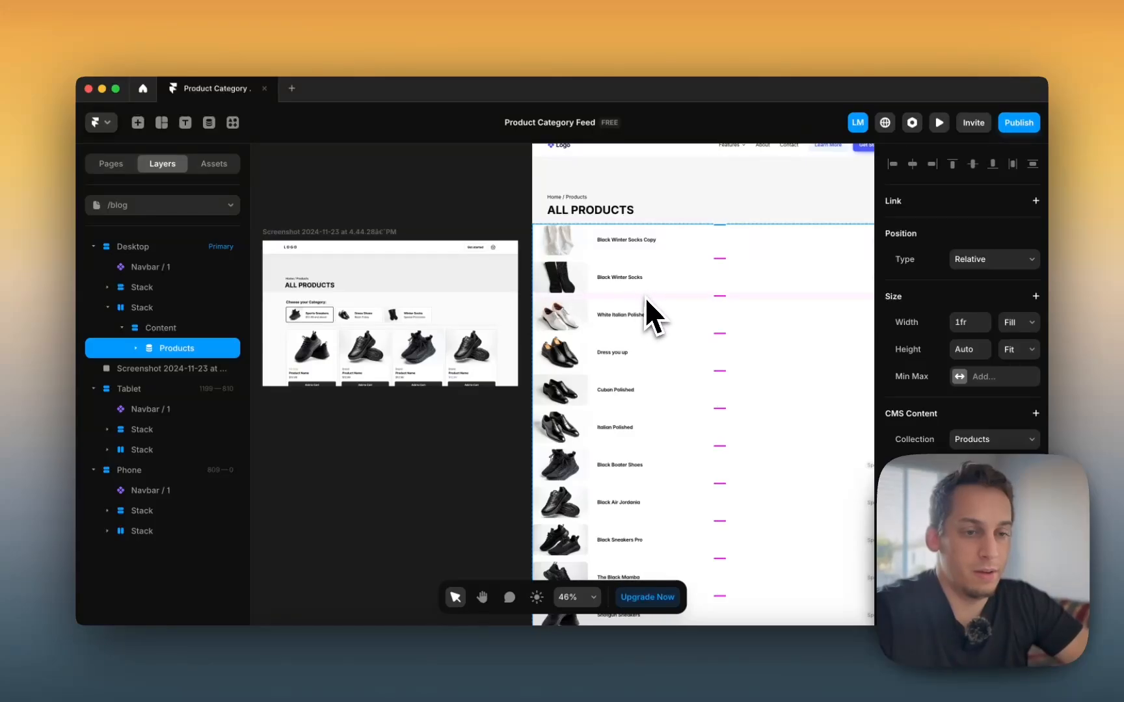
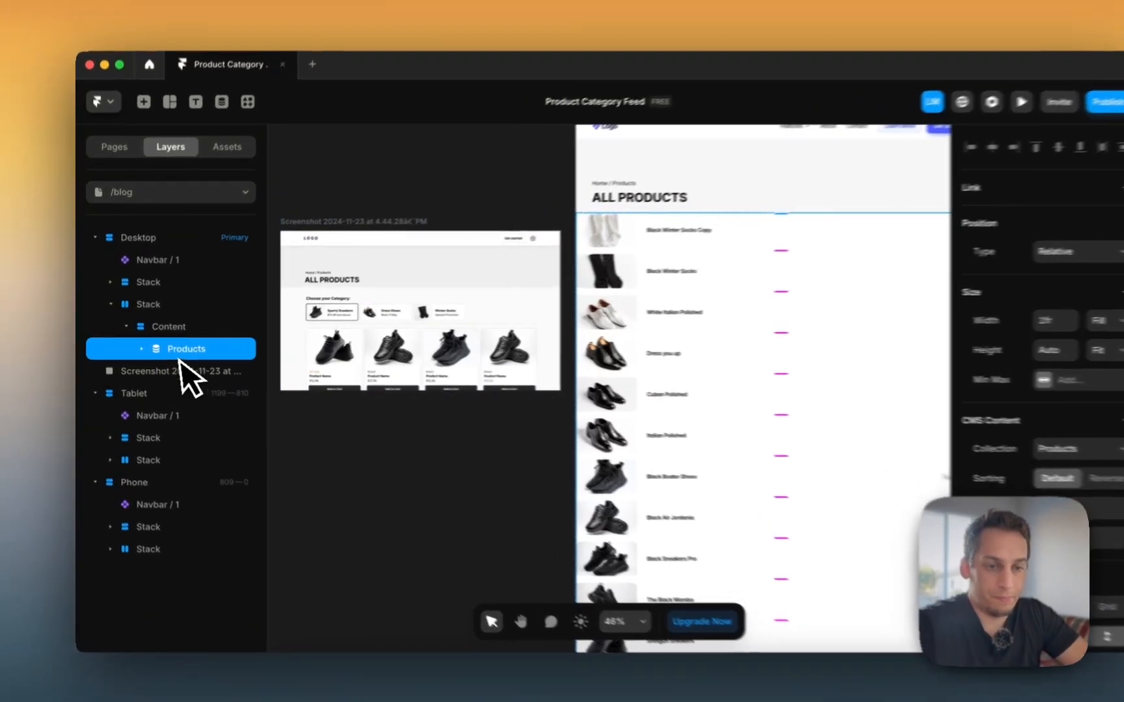
Step: Expand the Products collection down to the Product item and its nested Categories list to examine the layers in each row
{"action": "left_click", "coordinate": [138, 350]}
{"action": "left_click", "coordinate": [172, 368]}
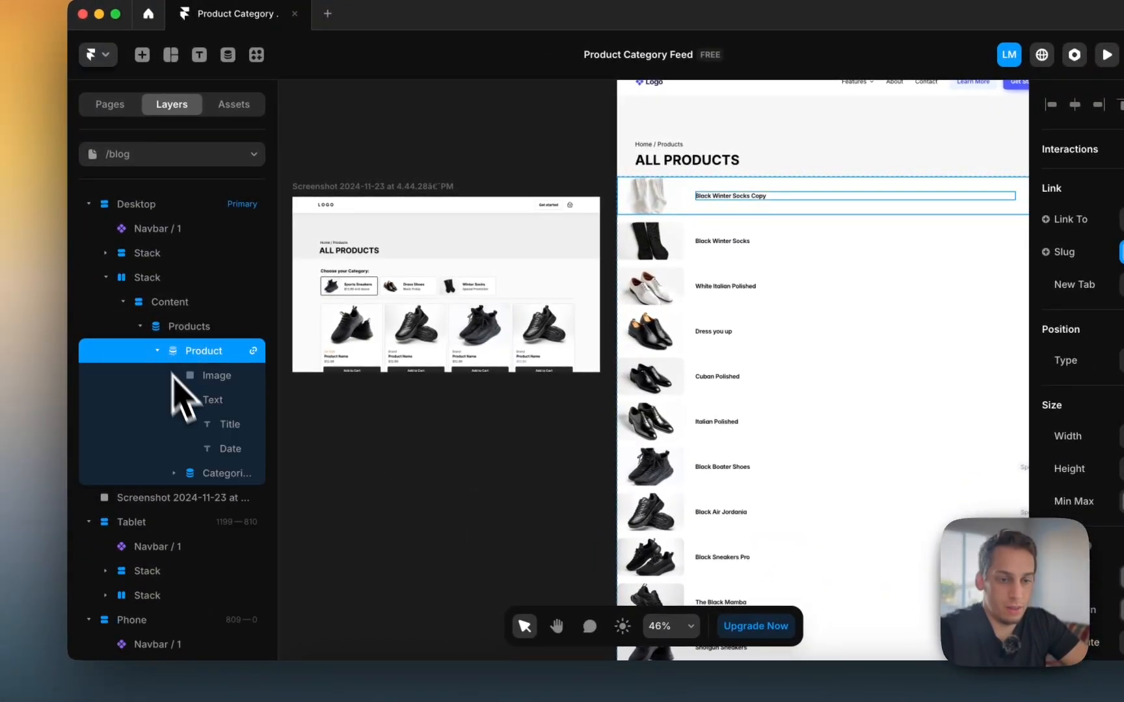
{"action": "left_click", "coordinate": [219, 479]}
{"action": "left_click", "coordinate": [219, 493]}
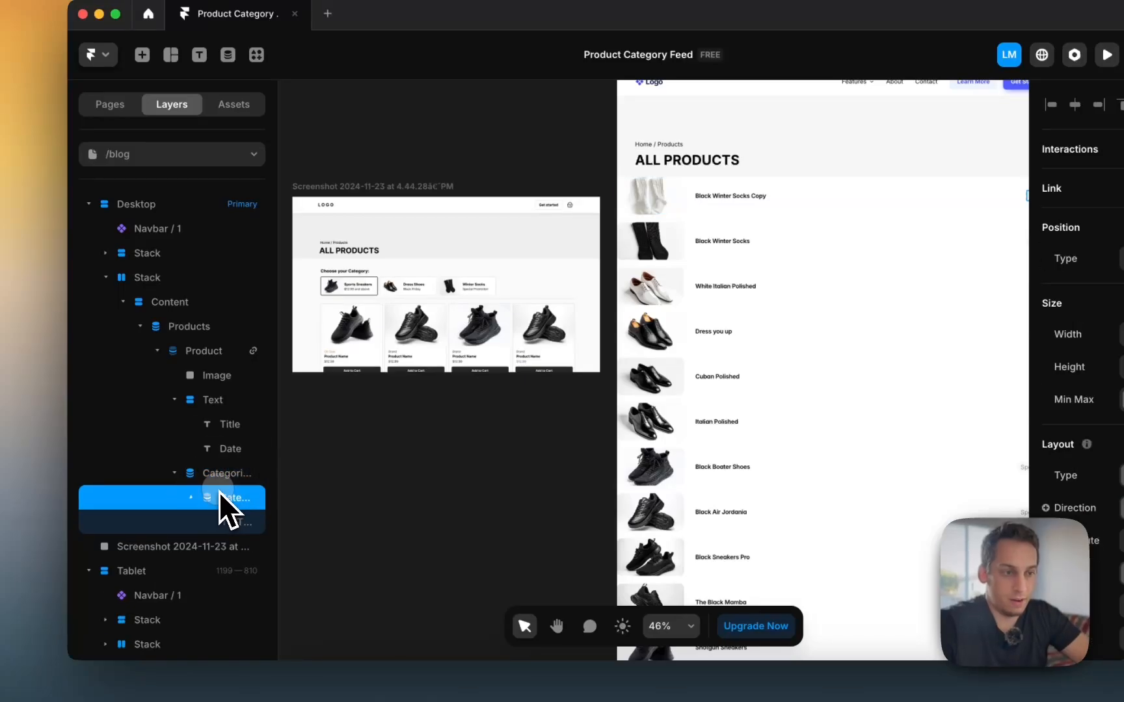
{"action": "scroll", "coordinate": [546, 372], "scroll_direction": "right", "scroll_amount": 3}
{"action": "scroll", "coordinate": [606, 354], "scroll_direction": "down", "scroll_amount": 3}
{"action": "scroll", "coordinate": [608, 356], "scroll_direction": "left", "scroll_amount": 3}
{"action": "scroll", "coordinate": [585, 371], "scroll_direction": "up", "scroll_amount": 2}
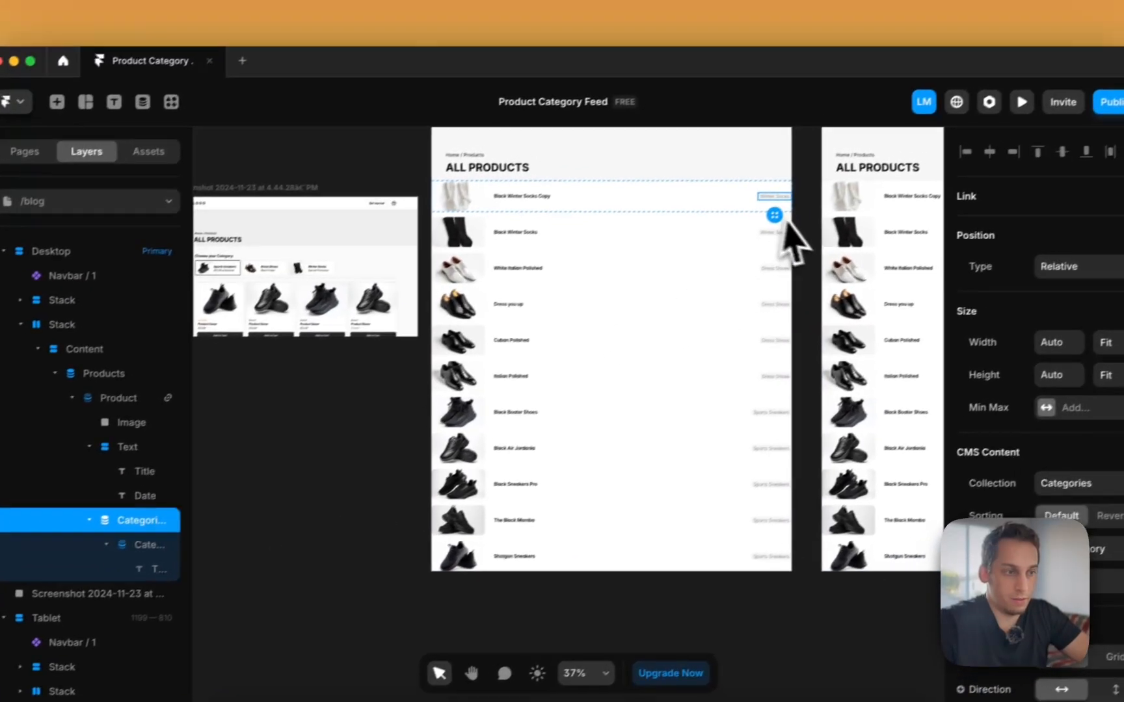
{"action": "scroll", "coordinate": [875, 175], "scroll_direction": "up", "scroll_amount": 4}
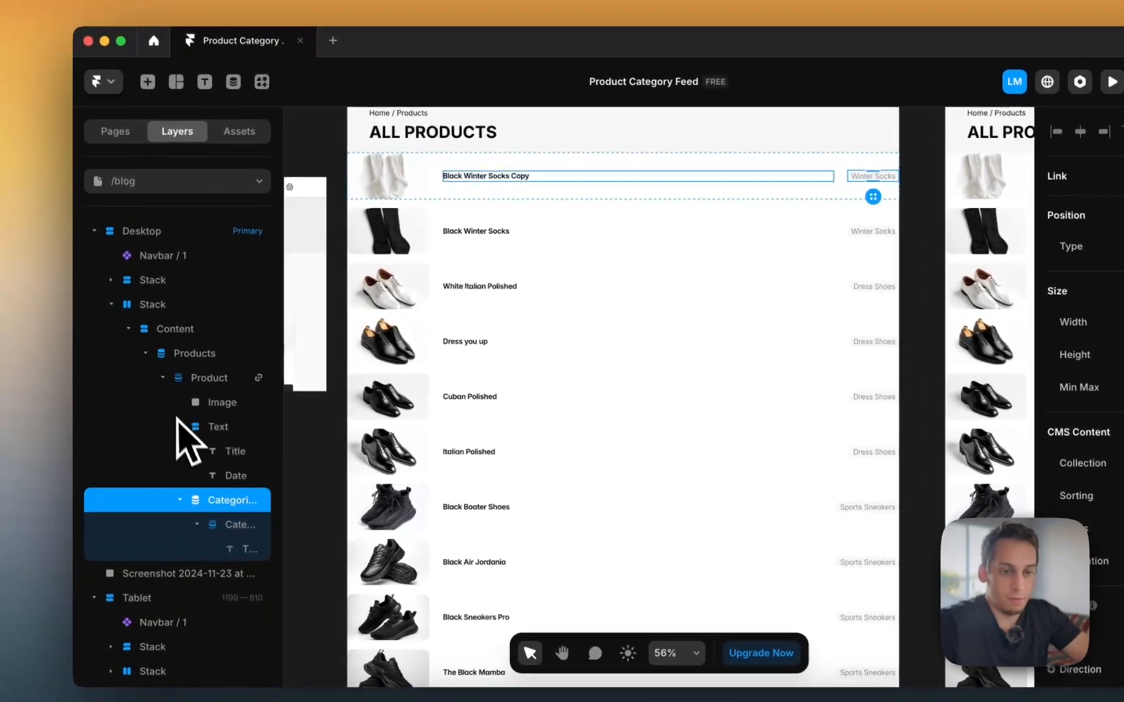
Step: Switch the Product item's stack direction to vertical and compare its layout with the product cards in the reference screenshot
{"action": "left_click", "coordinate": [179, 500]}
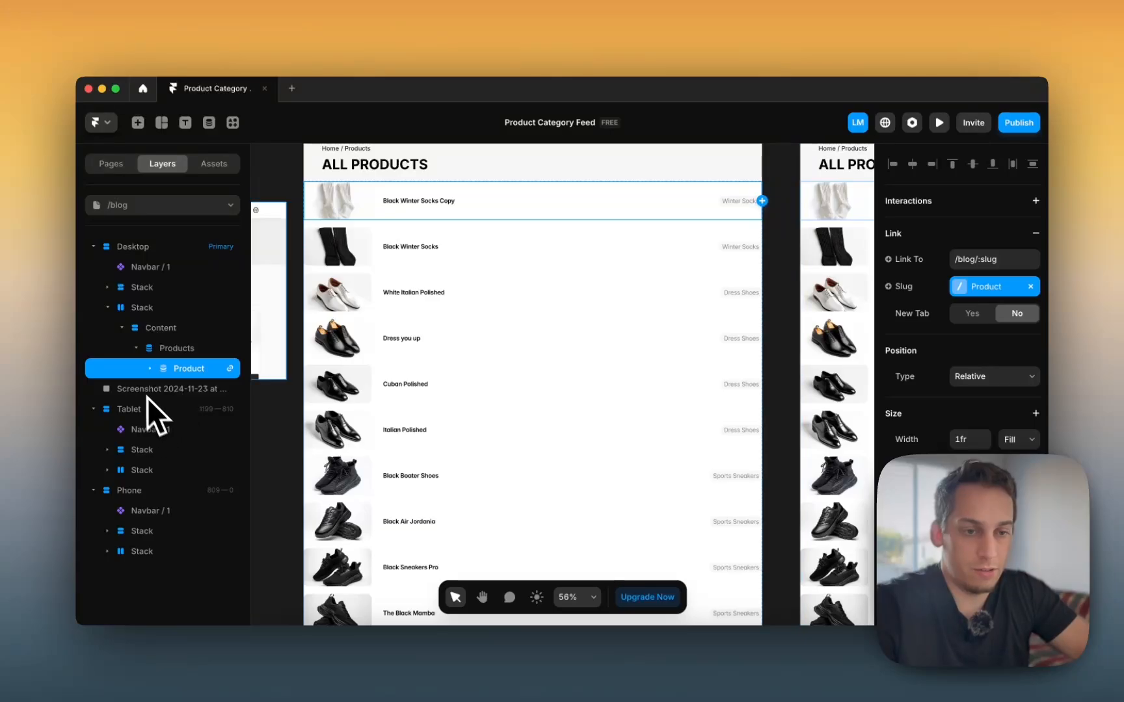
{"action": "scroll", "coordinate": [962, 325], "scroll_direction": "down", "scroll_amount": 3}
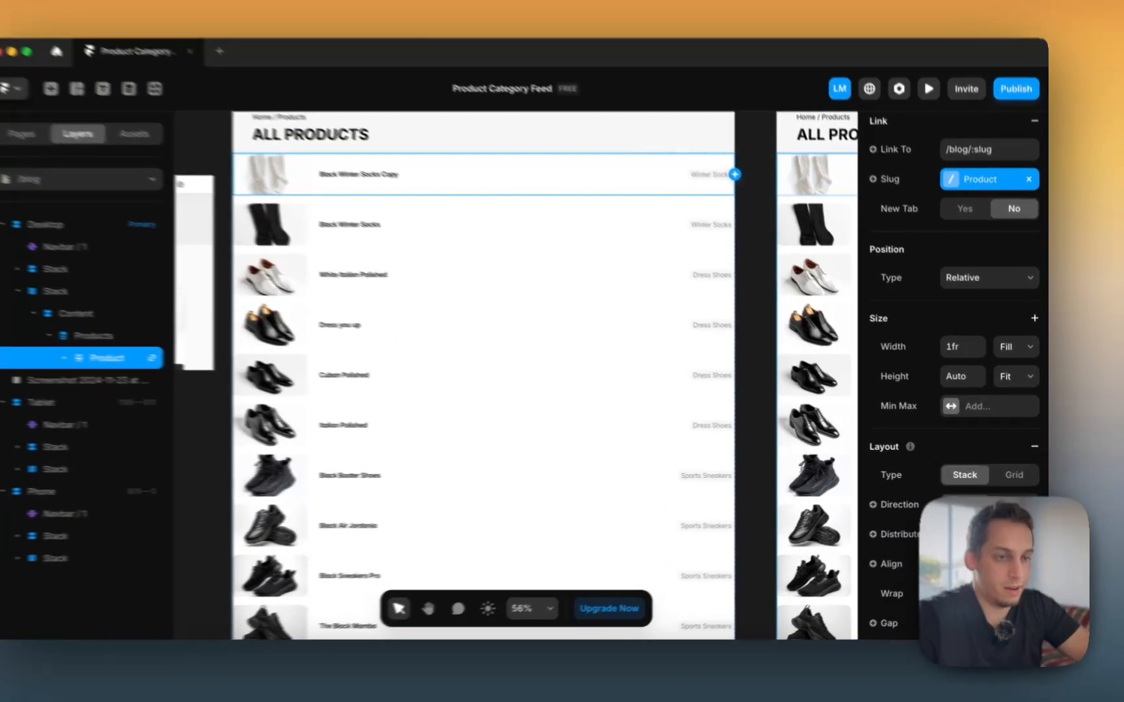
{"action": "left_click", "coordinate": [1017, 504]}
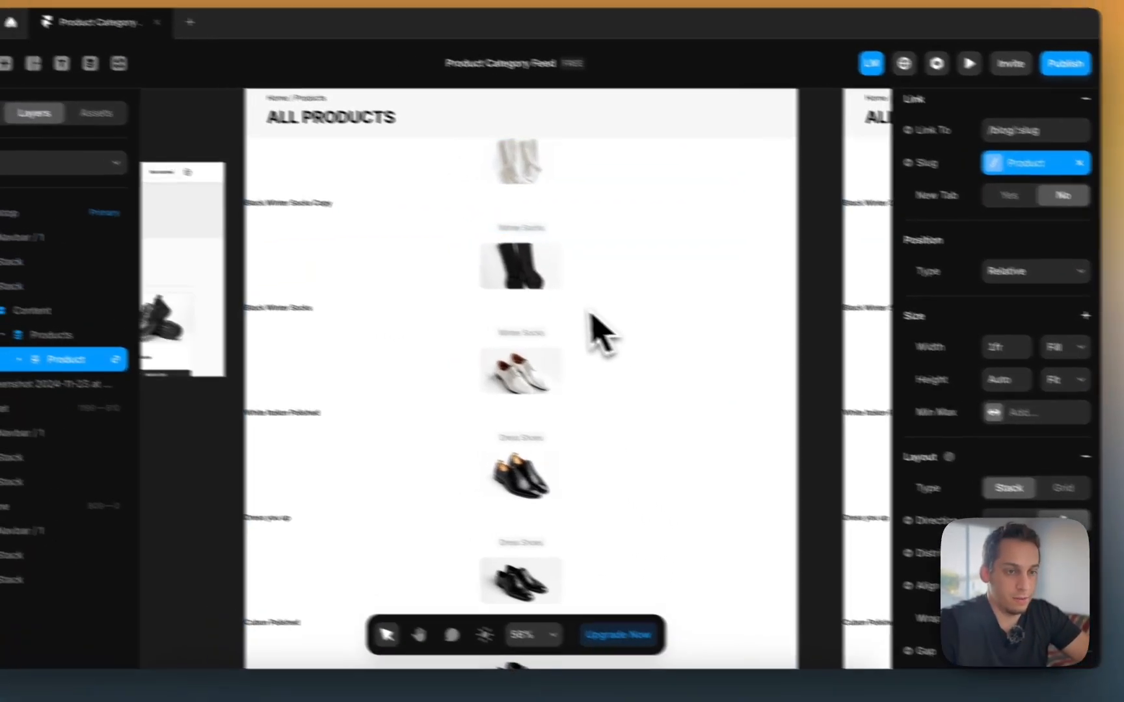
{"action": "scroll", "coordinate": [589, 313], "scroll_direction": "left", "scroll_amount": 3}
{"action": "scroll", "coordinate": [263, 325], "scroll_direction": "left", "scroll_amount": 2}
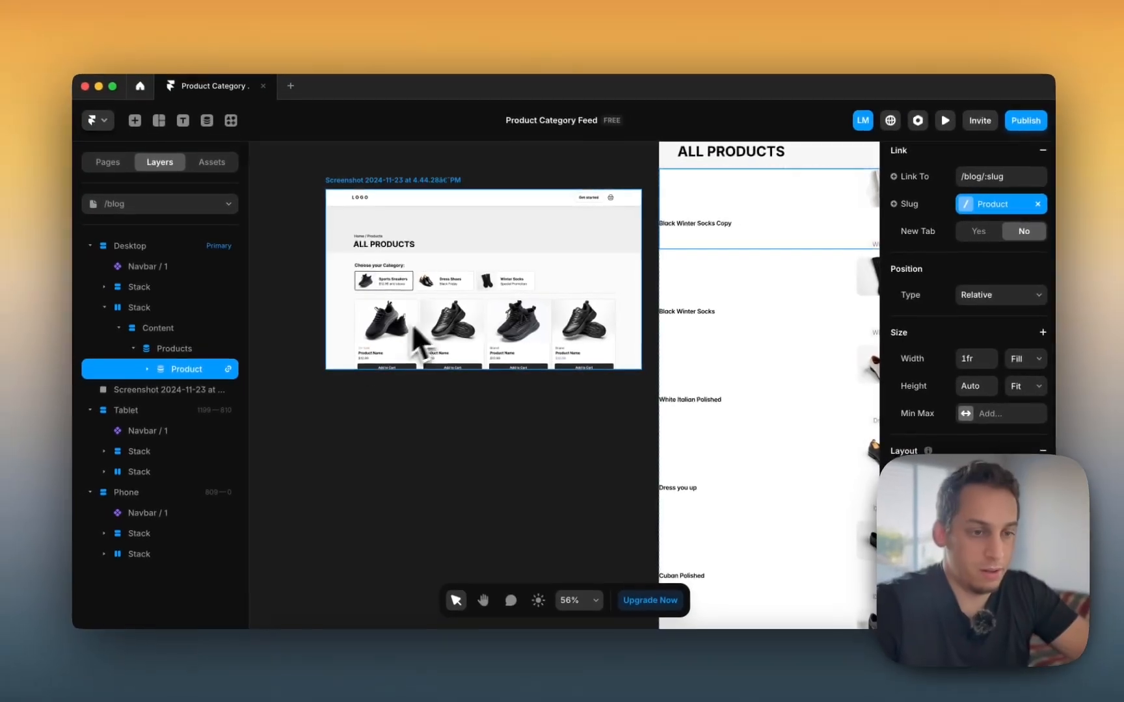
{"action": "scroll", "coordinate": [491, 331], "scroll_direction": "right", "scroll_amount": 5}
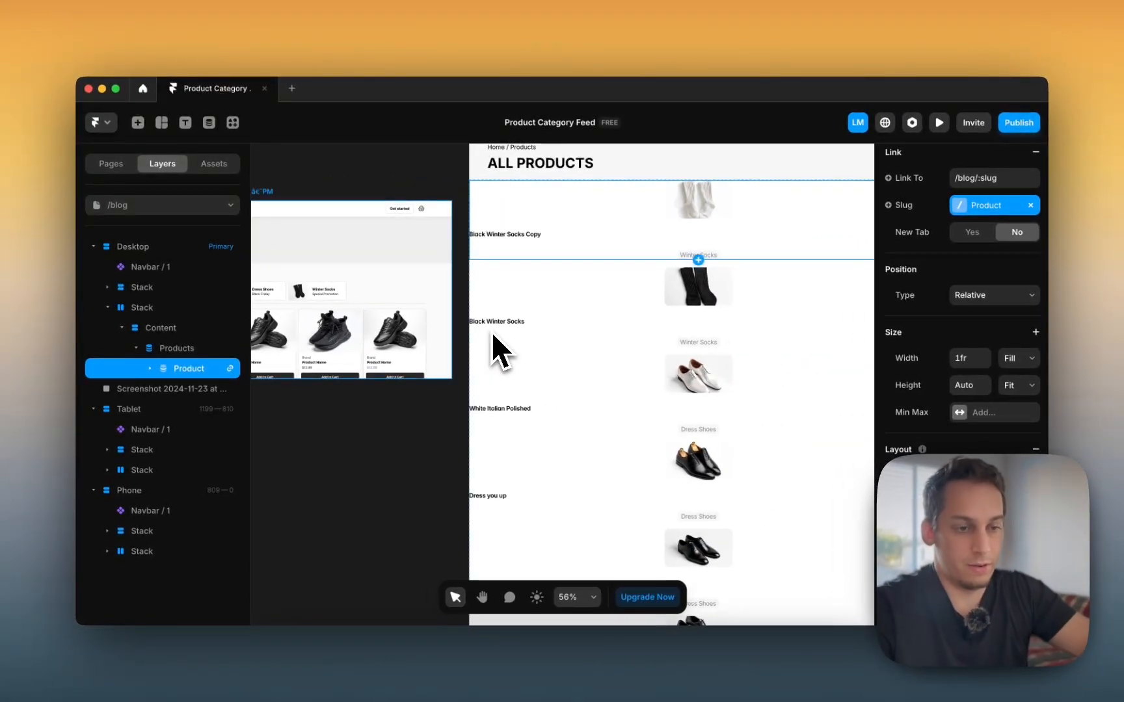
{"action": "scroll", "coordinate": [492, 335], "scroll_direction": "left", "scroll_amount": 5}
{"action": "scroll", "coordinate": [493, 335], "scroll_direction": "right", "scroll_amount": 2}
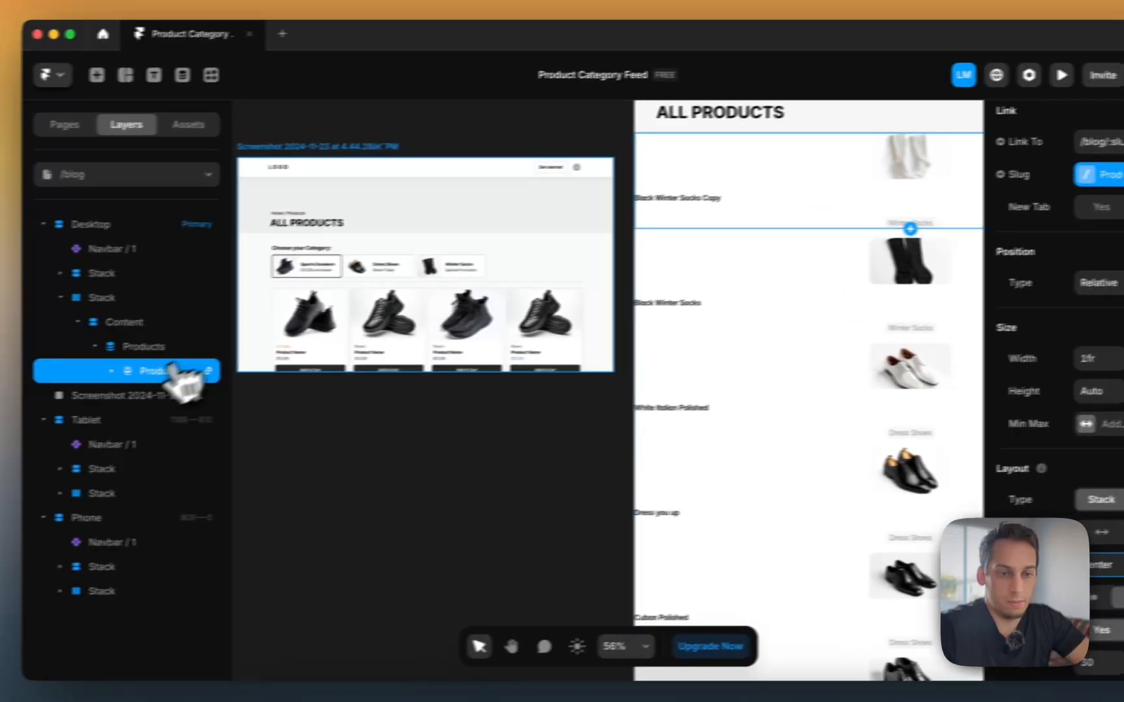
Step: Set the width of the product card's Title text to Fit Content
{"action": "left_click", "coordinate": [158, 360]}
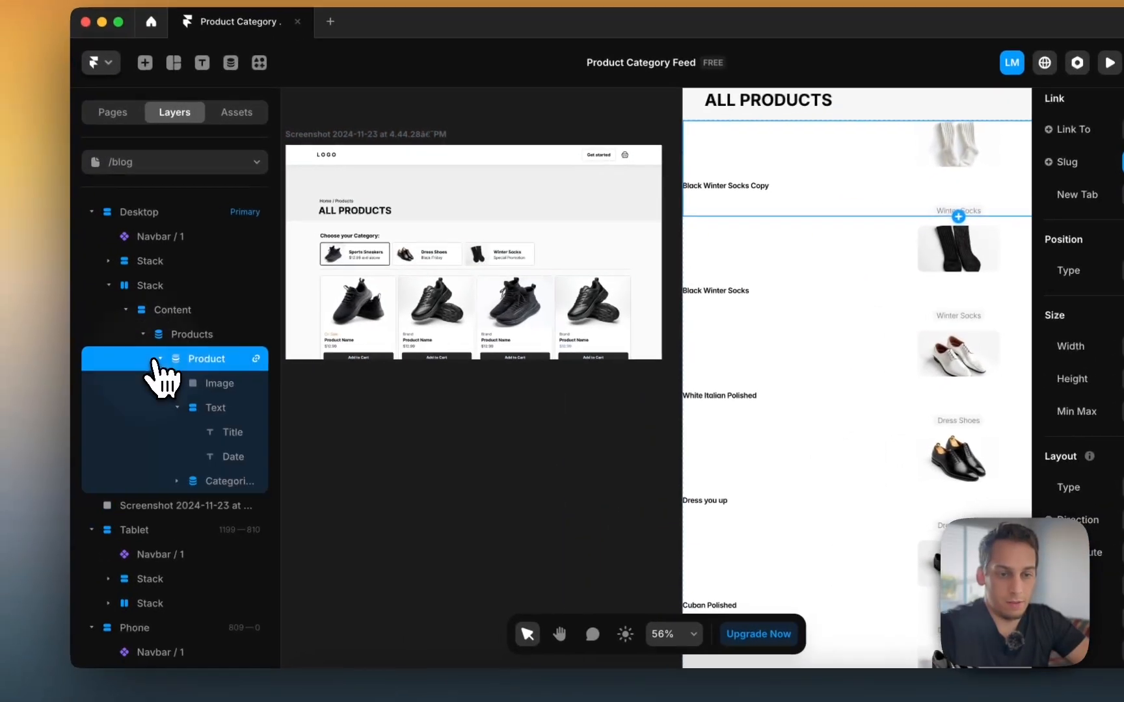
{"action": "left_click", "coordinate": [184, 406]}
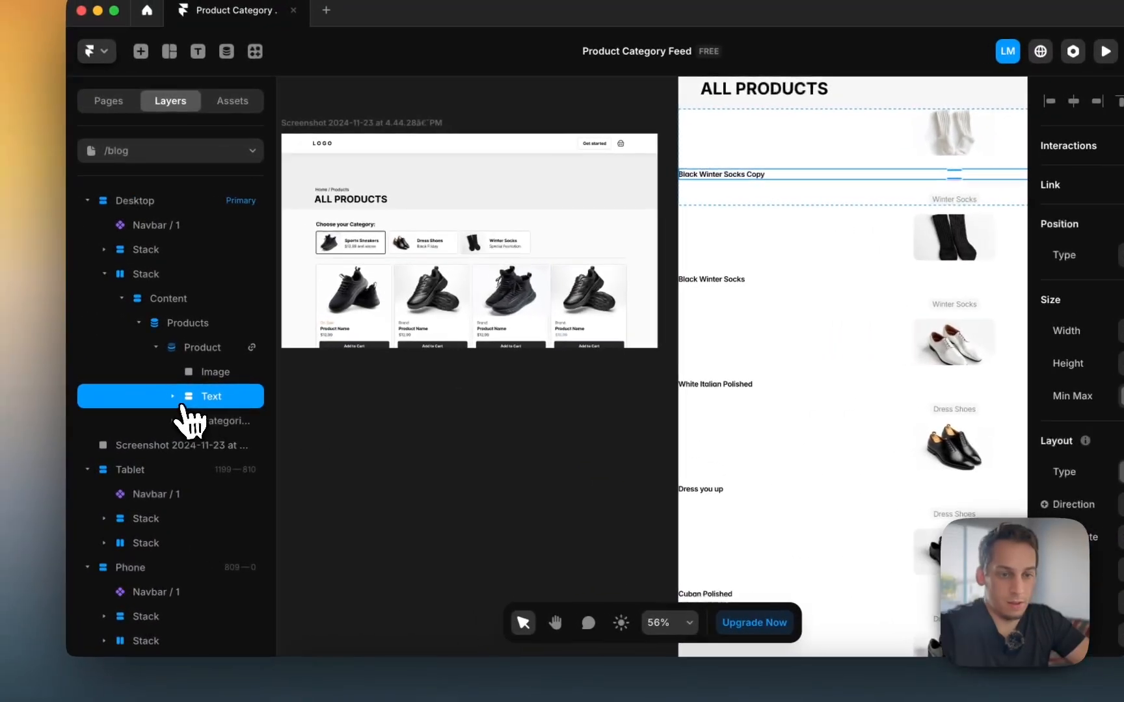
{"action": "left_click", "coordinate": [176, 399]}
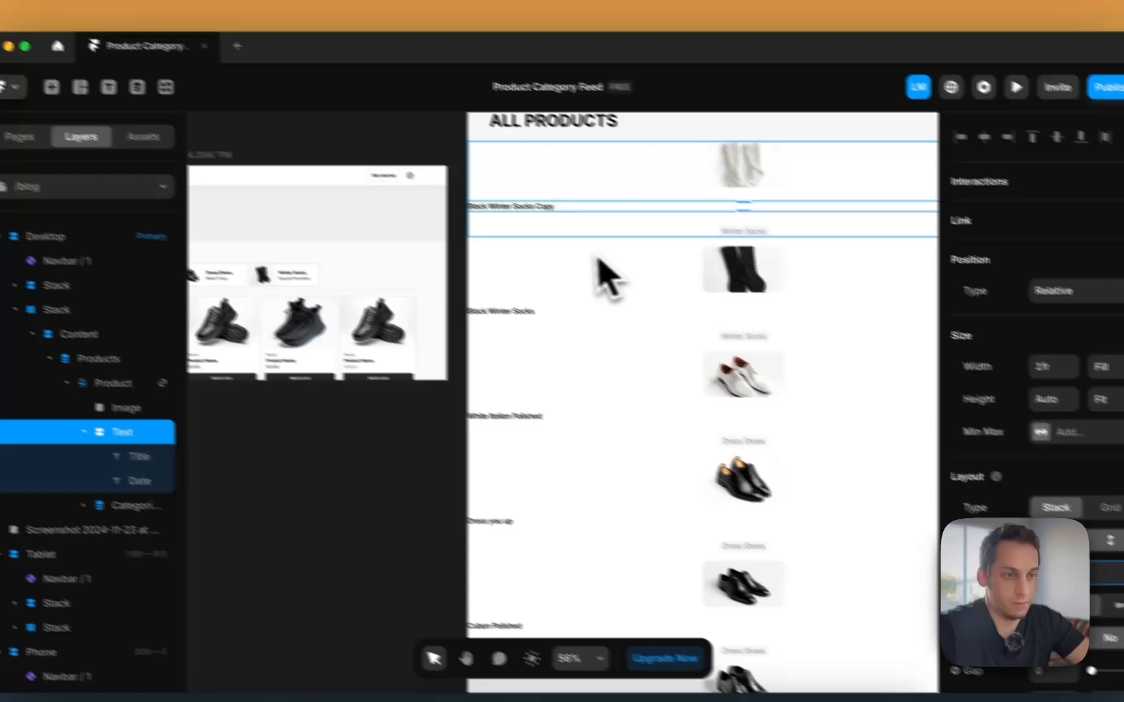
{"action": "left_click", "coordinate": [602, 183]}
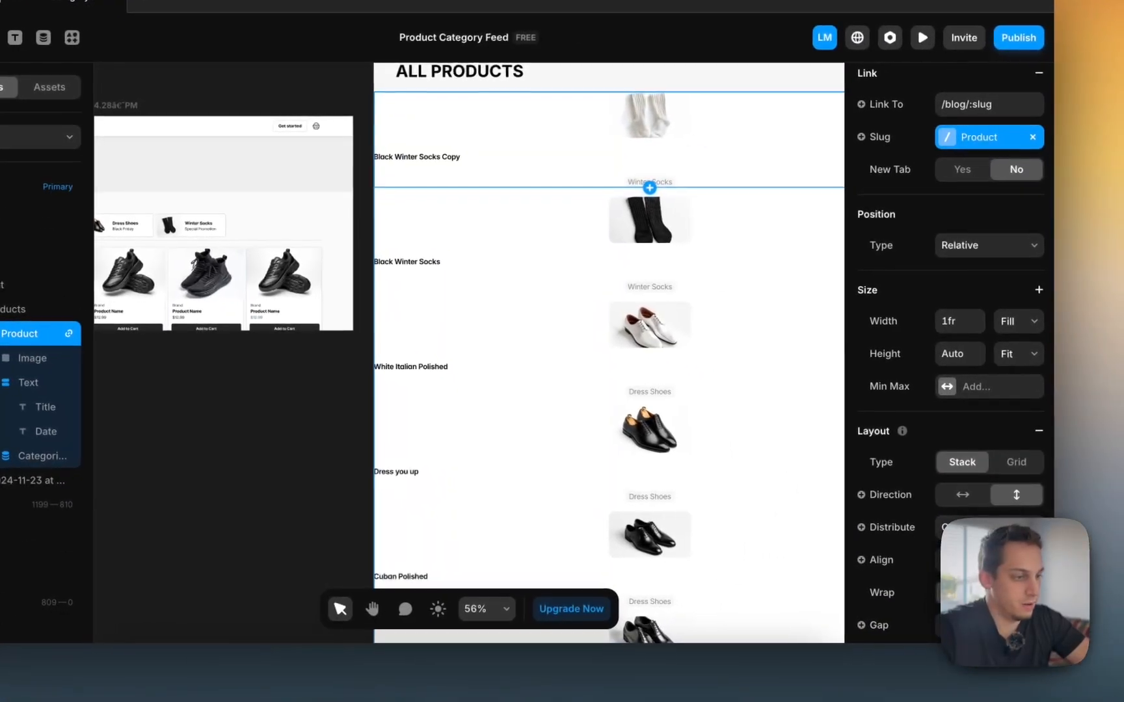
{"action": "scroll", "coordinate": [423, 256], "scroll_direction": "left", "scroll_amount": 1}
{"action": "scroll", "coordinate": [405, 256], "scroll_direction": "right", "scroll_amount": 1}
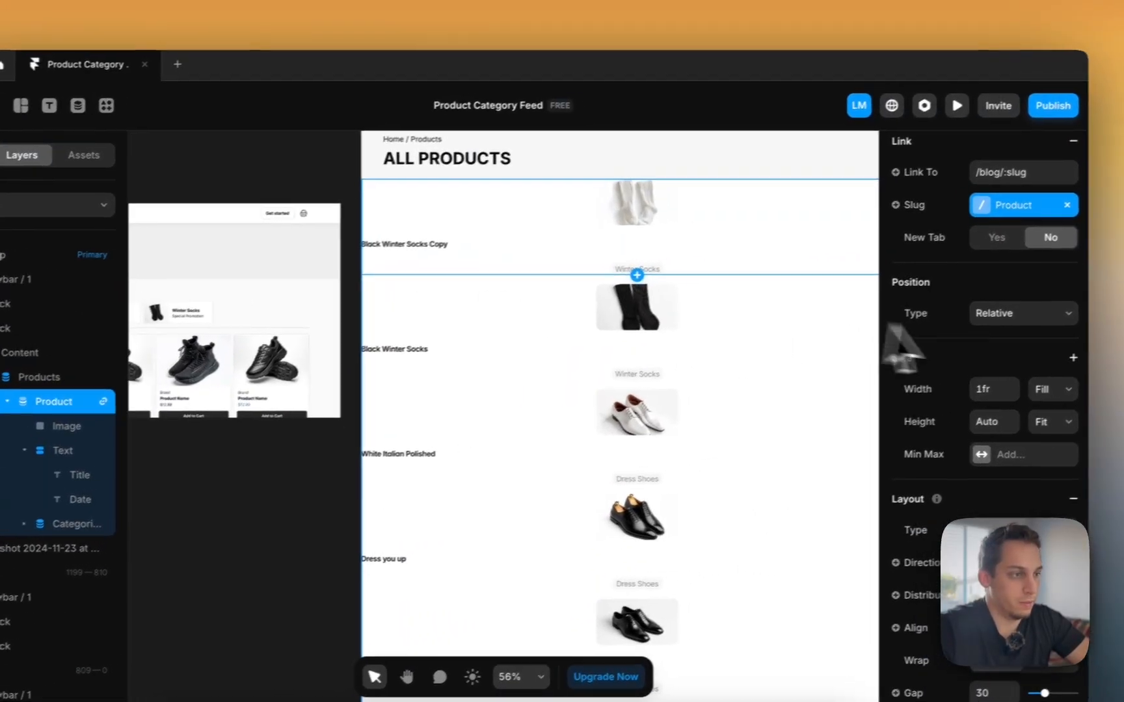
{"action": "scroll", "coordinate": [910, 293], "scroll_direction": "up", "scroll_amount": 2}
{"action": "left_click", "coordinate": [449, 250]}
{"action": "left_click", "coordinate": [1031, 390]}
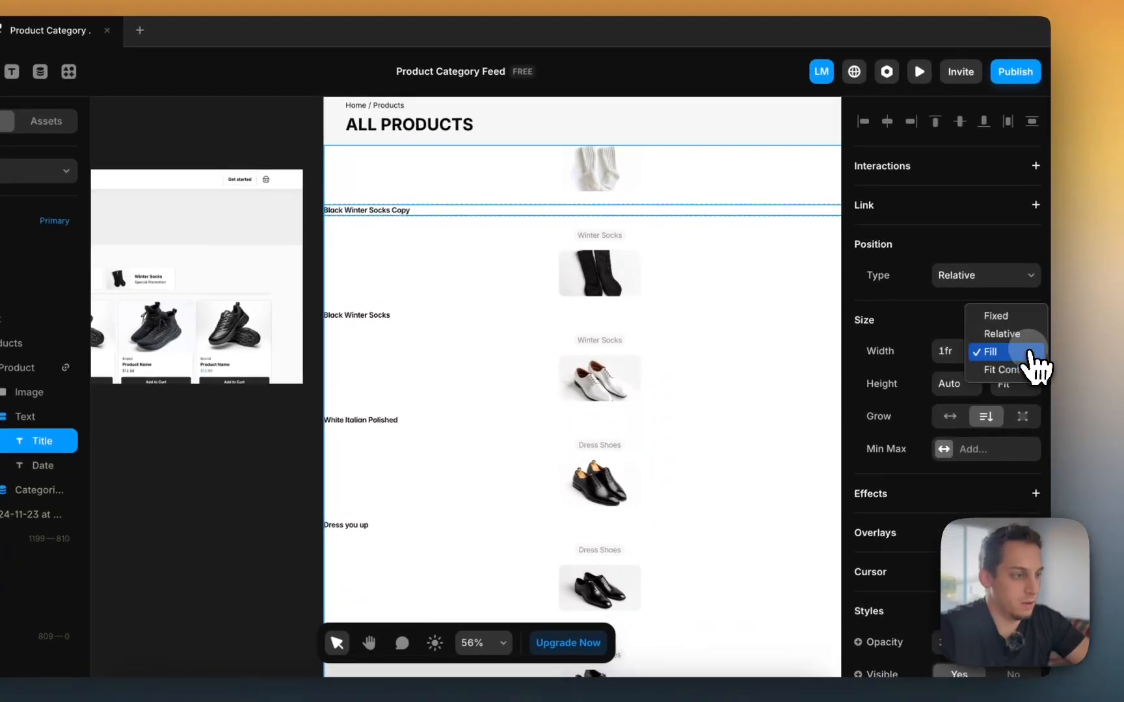
{"action": "left_click", "coordinate": [1012, 370]}
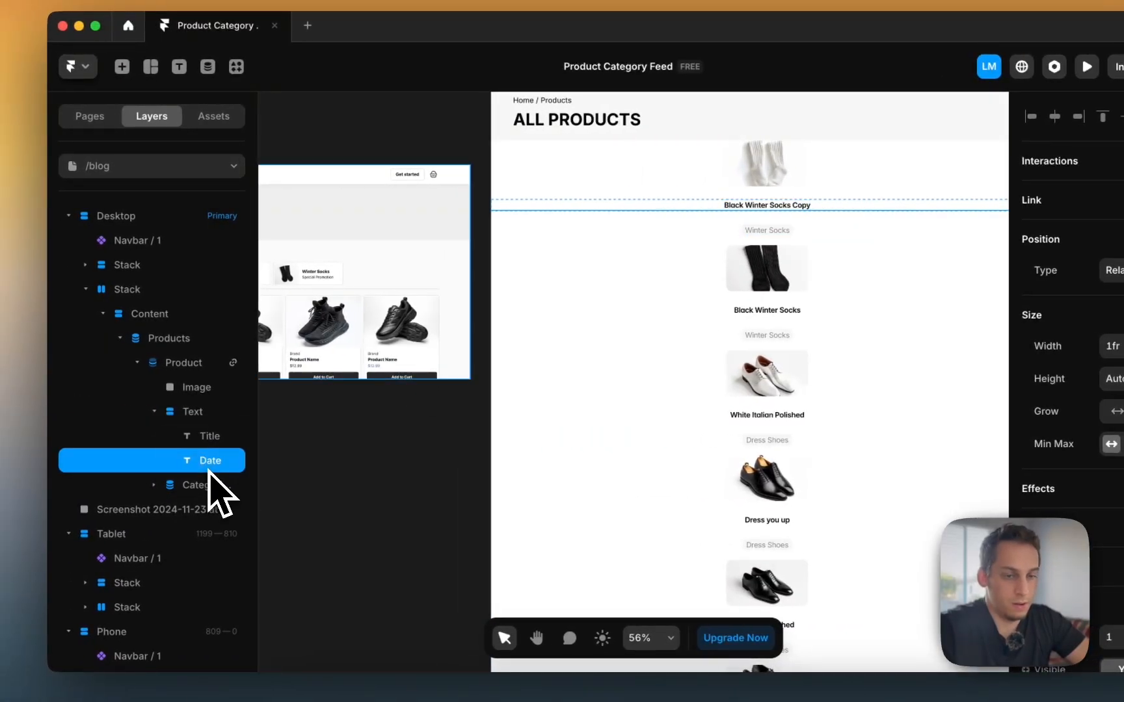
Step: Delete the Date text from the product card's Text stack
{"action": "left_click", "coordinate": [208, 416]}
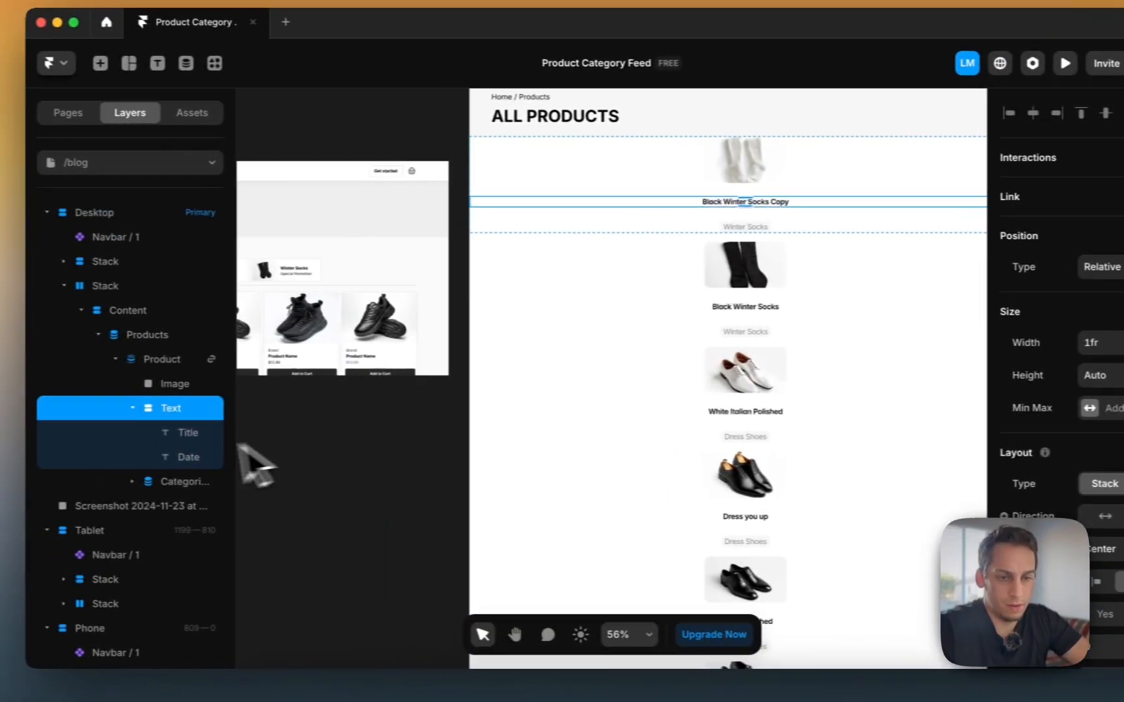
{"action": "left_click", "coordinate": [179, 457]}
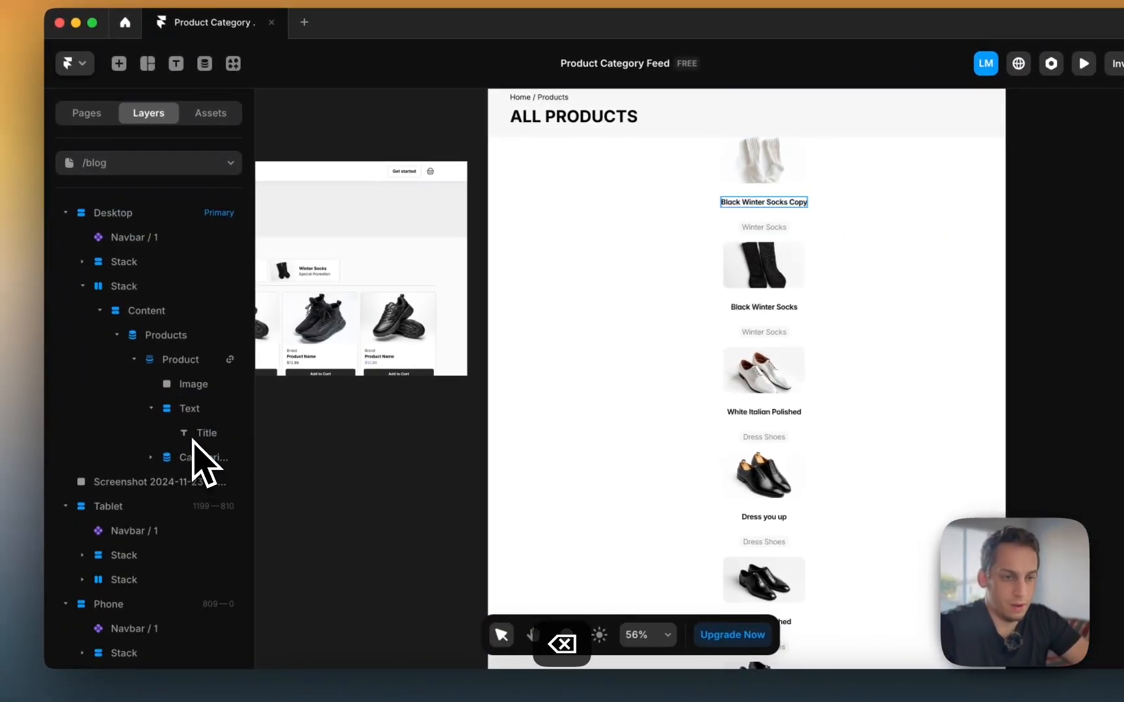
{"action": "scroll", "coordinate": [488, 318], "scroll_direction": "left", "scroll_amount": 3}
{"action": "scroll", "coordinate": [352, 363], "scroll_direction": "up", "scroll_amount": 5}
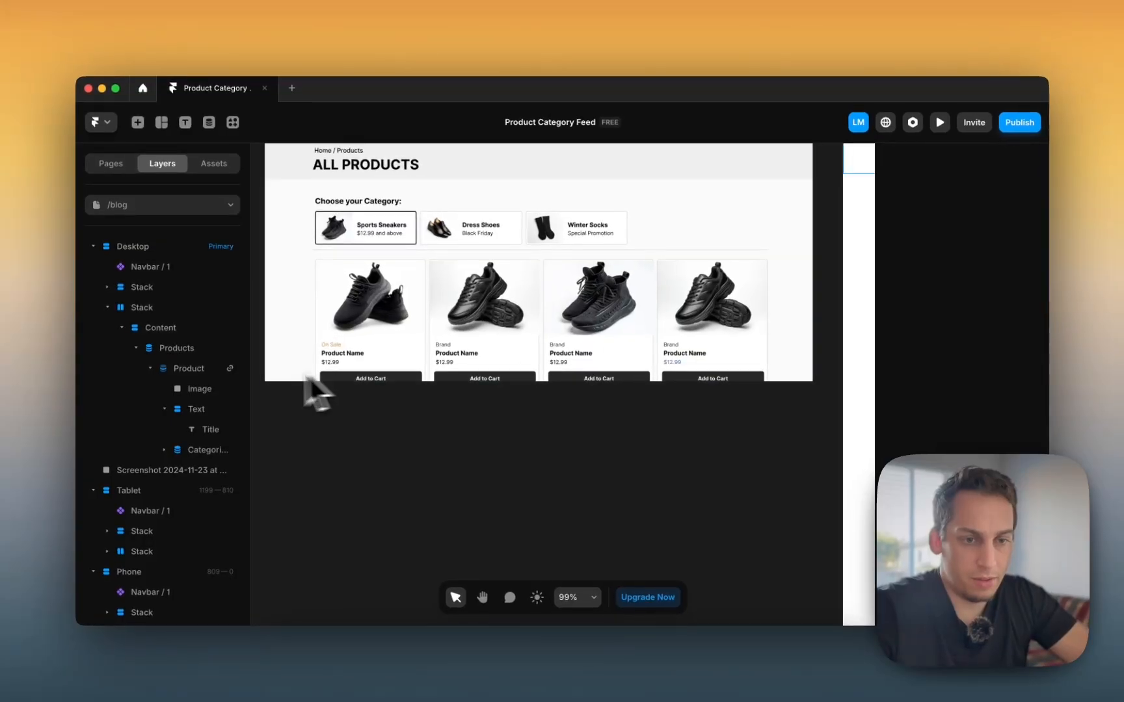
{"action": "scroll", "coordinate": [487, 385], "scroll_direction": "right", "scroll_amount": 5}
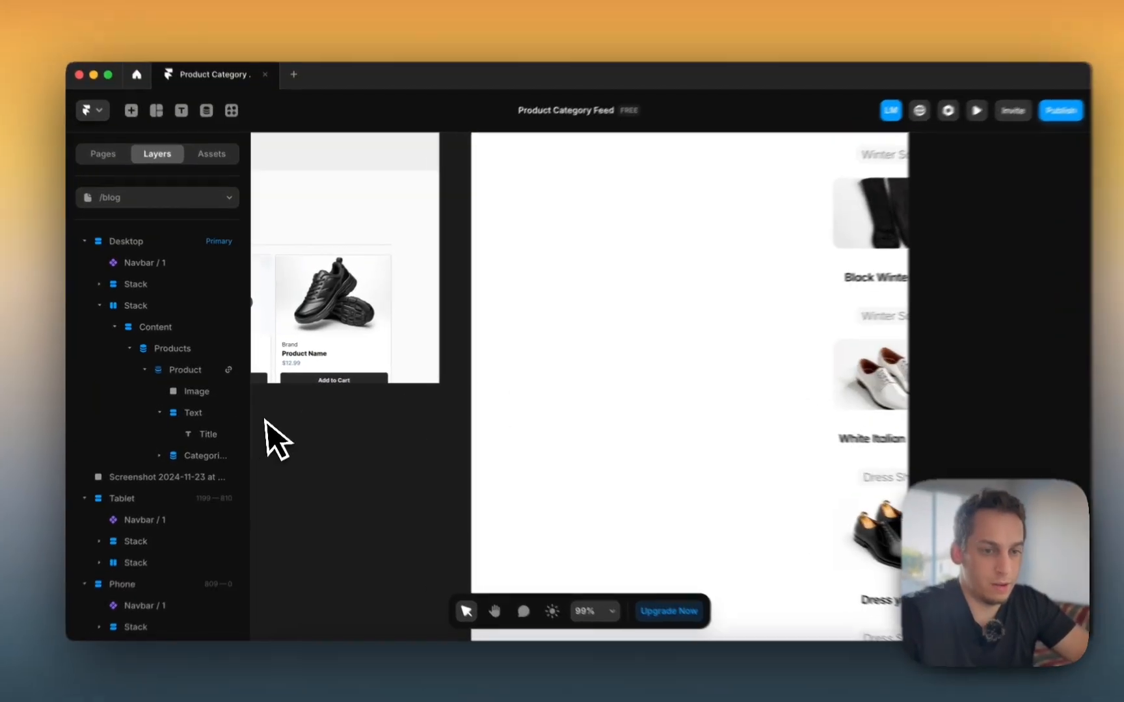
Step: Duplicate the product card's Title text and bind the lower copy's content to the Price variable
{"action": "left_click", "coordinate": [207, 430]}
{"action": "scroll", "coordinate": [682, 271], "scroll_direction": "down", "scroll_amount": 5}
{"action": "scroll", "coordinate": [682, 271], "scroll_direction": "right", "scroll_amount": 2}
{"action": "key", "text": "super+d"}
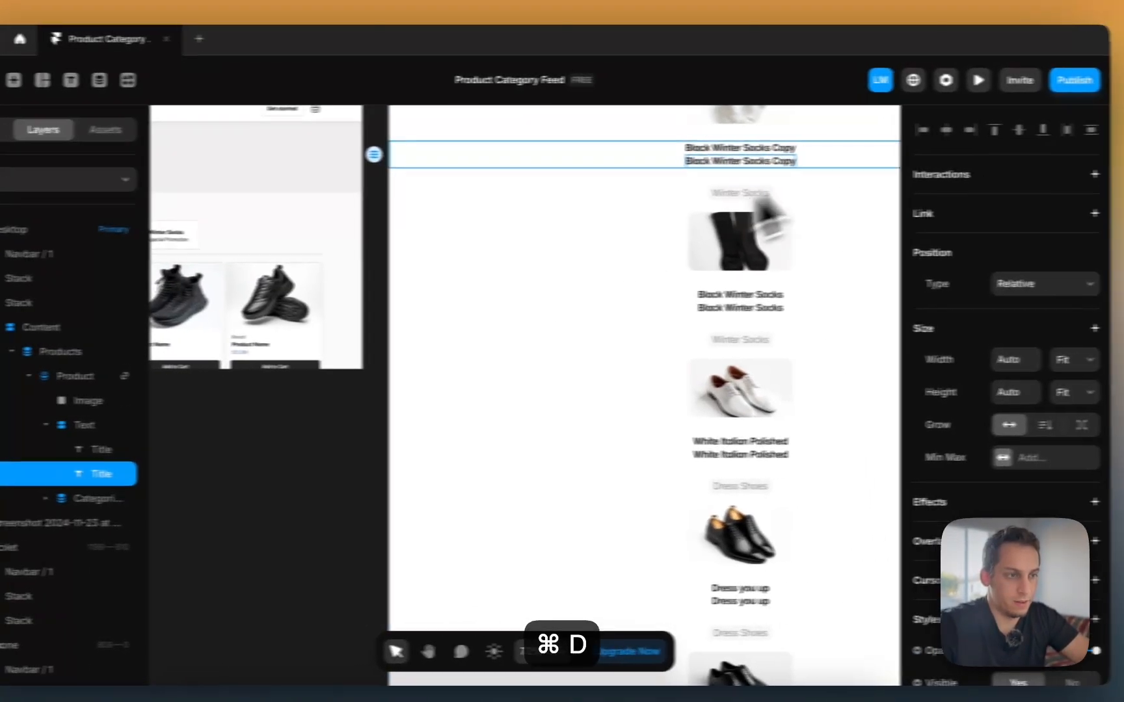
{"action": "scroll", "coordinate": [1089, 559], "scroll_direction": "down", "scroll_amount": 10}
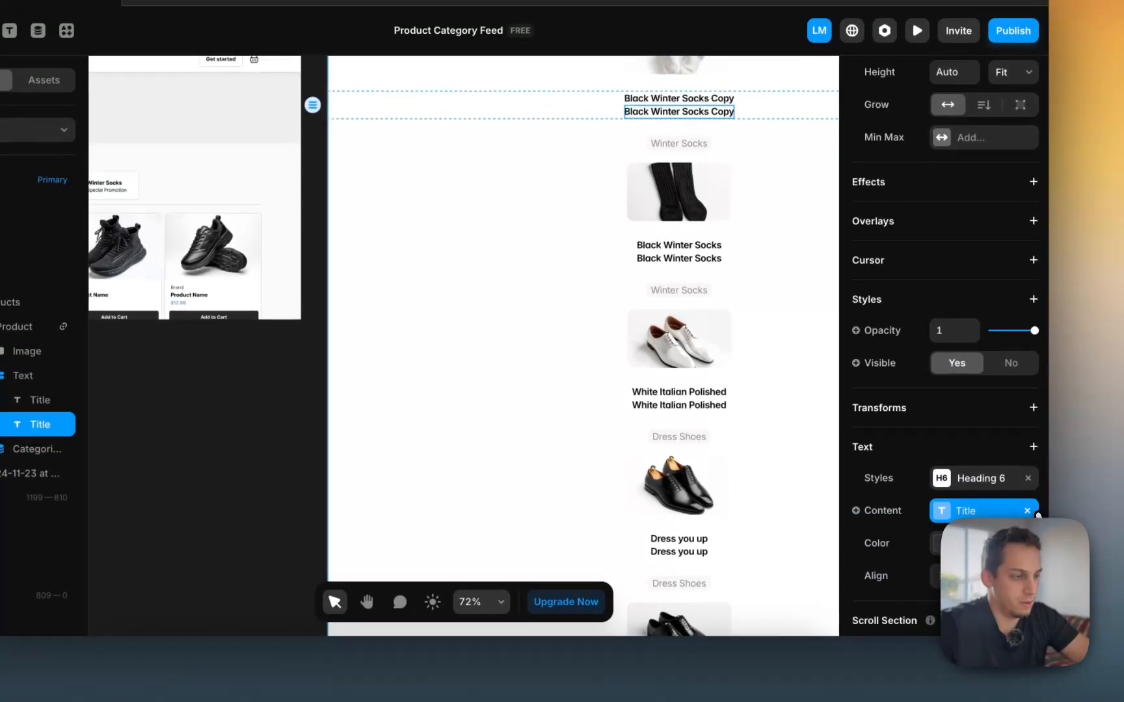
{"action": "left_click", "coordinate": [1027, 510]}
{"action": "left_click", "coordinate": [885, 511]}
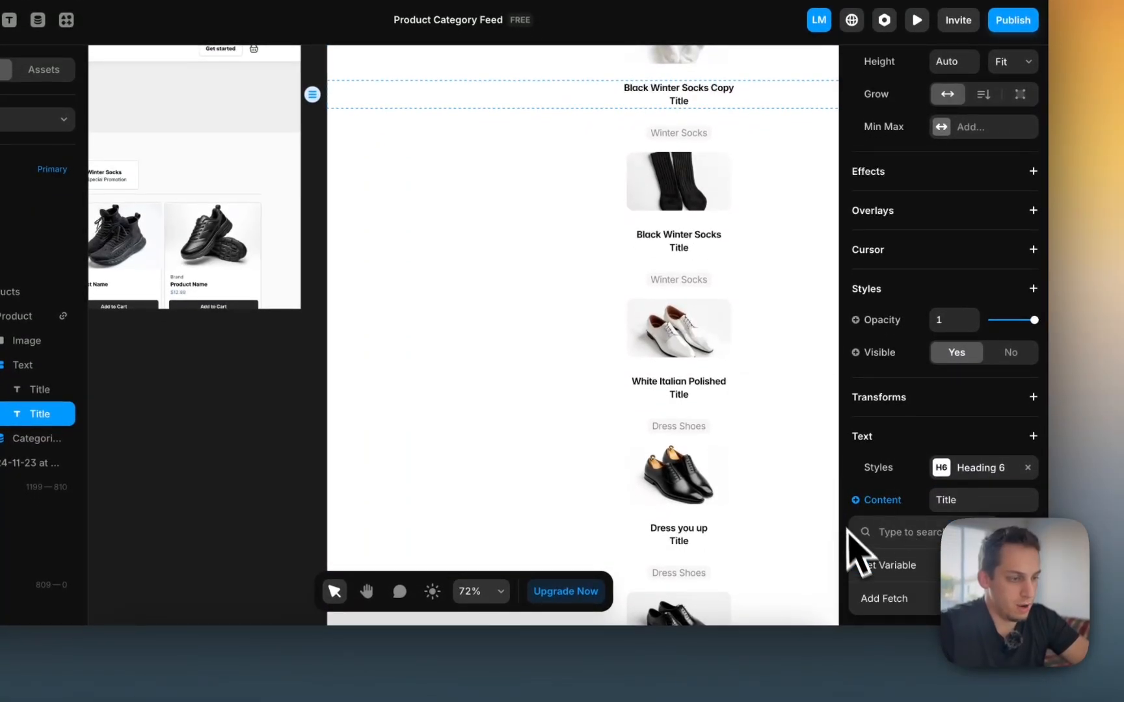
{"action": "mouse_move", "coordinate": [863, 565]}
{"action": "left_click", "coordinate": [795, 513]}
Step: Duplicate the product name text and bind the uppermost copy's content to the Promotional Text variable
{"action": "scroll", "coordinate": [602, 401], "scroll_direction": "up", "scroll_amount": 5}
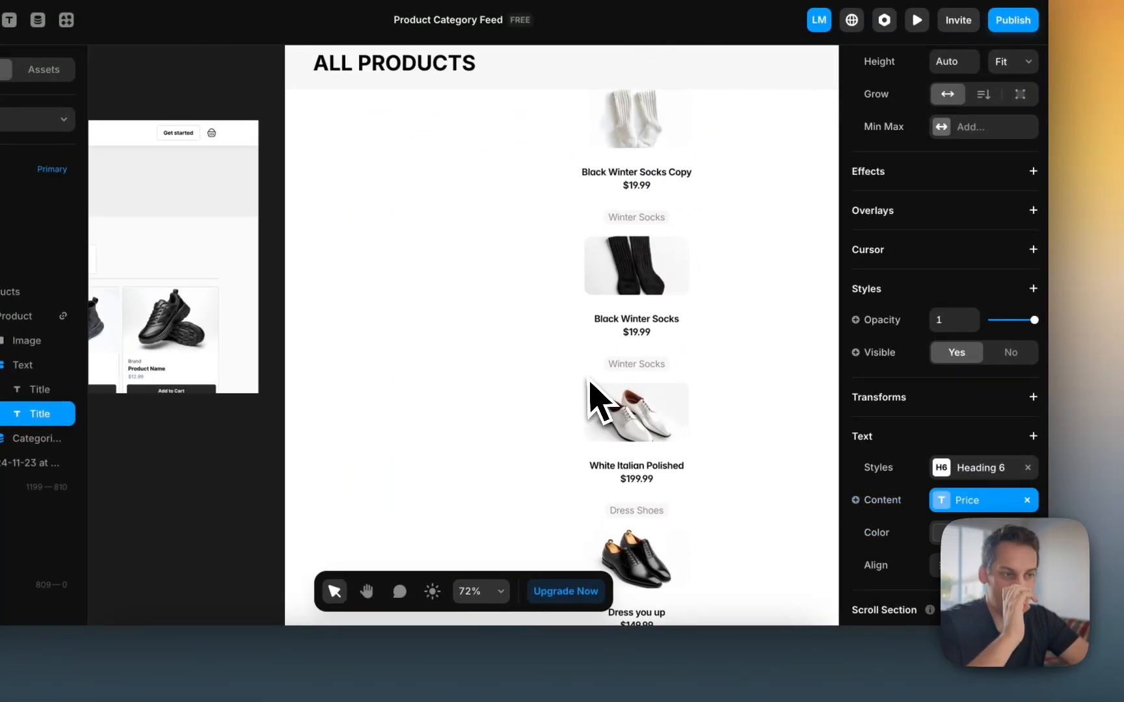
{"action": "scroll", "coordinate": [602, 401], "scroll_direction": "down", "scroll_amount": 3}
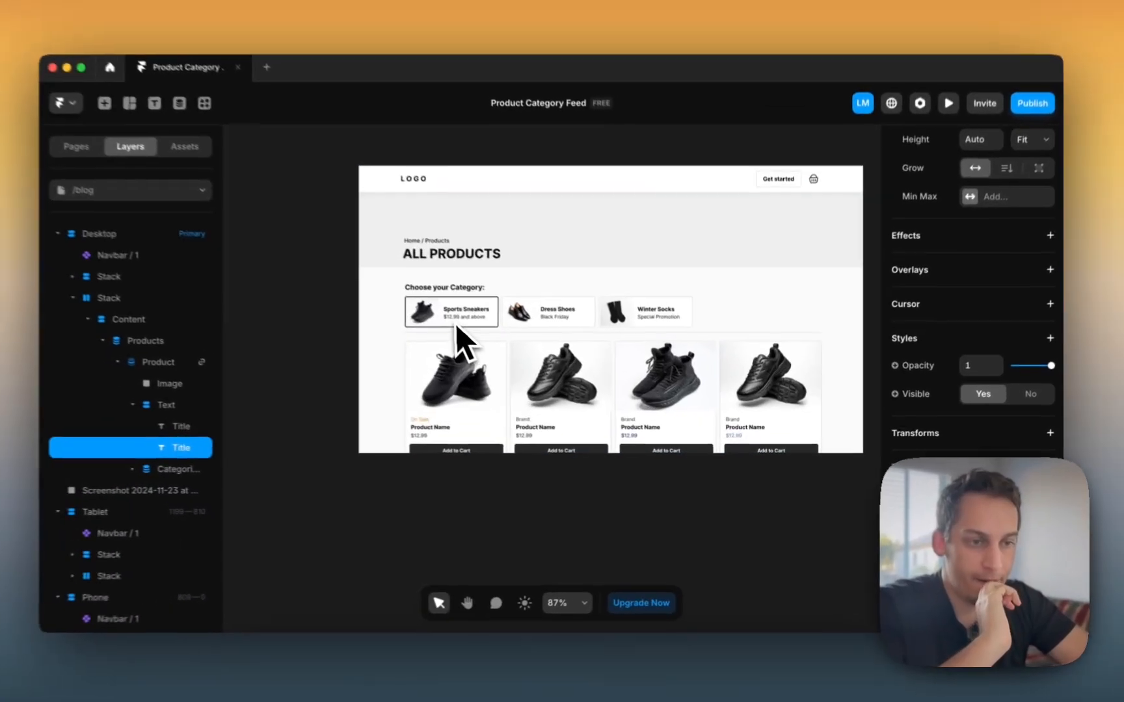
{"action": "scroll", "coordinate": [468, 330], "scroll_direction": "up", "scroll_amount": 5}
{"action": "scroll", "coordinate": [466, 335], "scroll_direction": "down", "scroll_amount": 1}
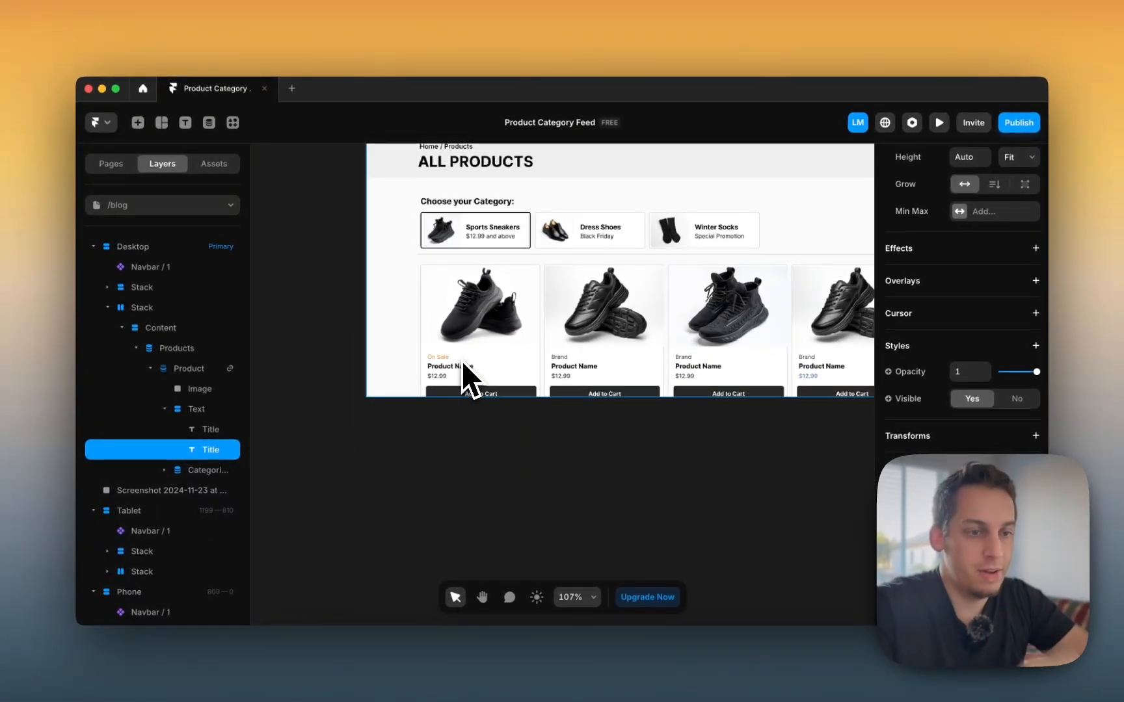
{"action": "scroll", "coordinate": [461, 359], "scroll_direction": "right", "scroll_amount": 10}
{"action": "scroll", "coordinate": [459, 359], "scroll_direction": "down", "scroll_amount": 3}
{"action": "scroll", "coordinate": [460, 359], "scroll_direction": "up", "scroll_amount": 2}
{"action": "left_click", "coordinate": [538, 307]}
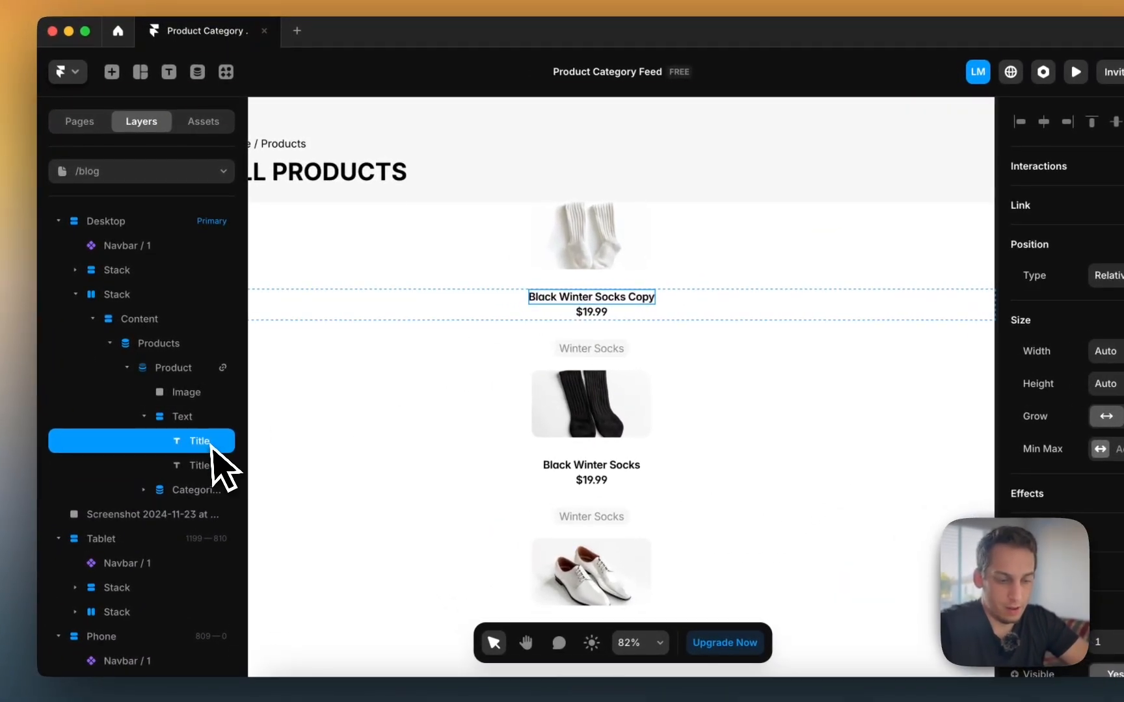
{"action": "key", "text": "super+d"}
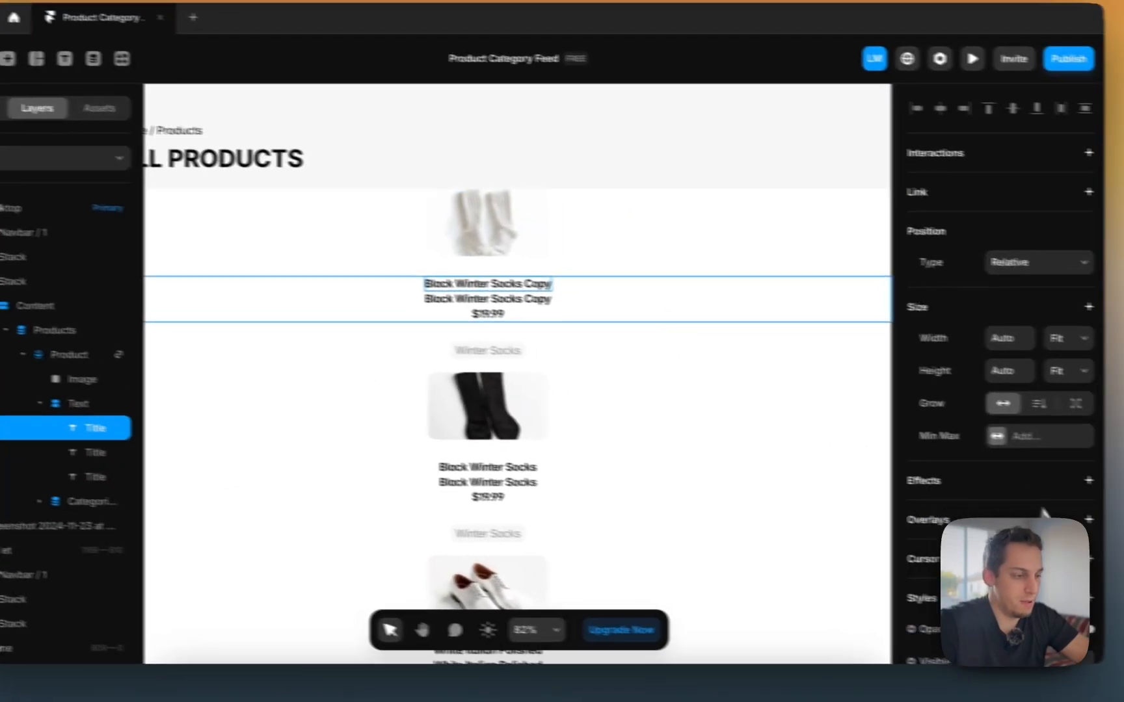
{"action": "scroll", "coordinate": [1043, 510], "scroll_direction": "down", "scroll_amount": 4}
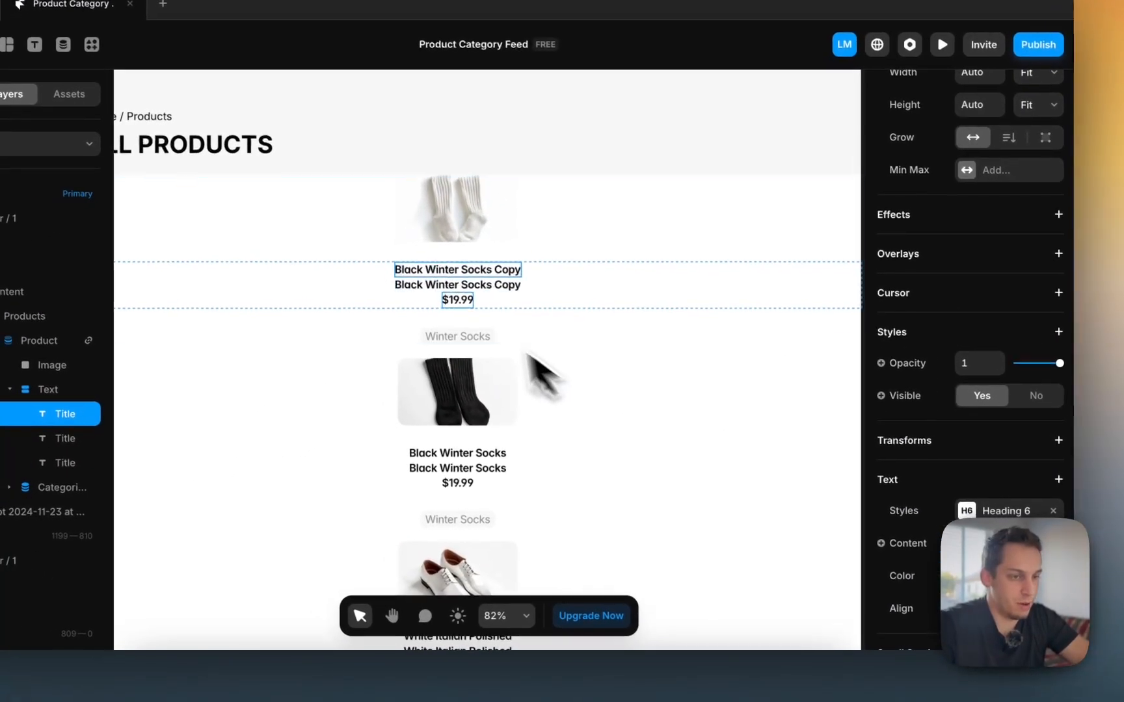
{"action": "left_click", "coordinate": [1060, 541]}
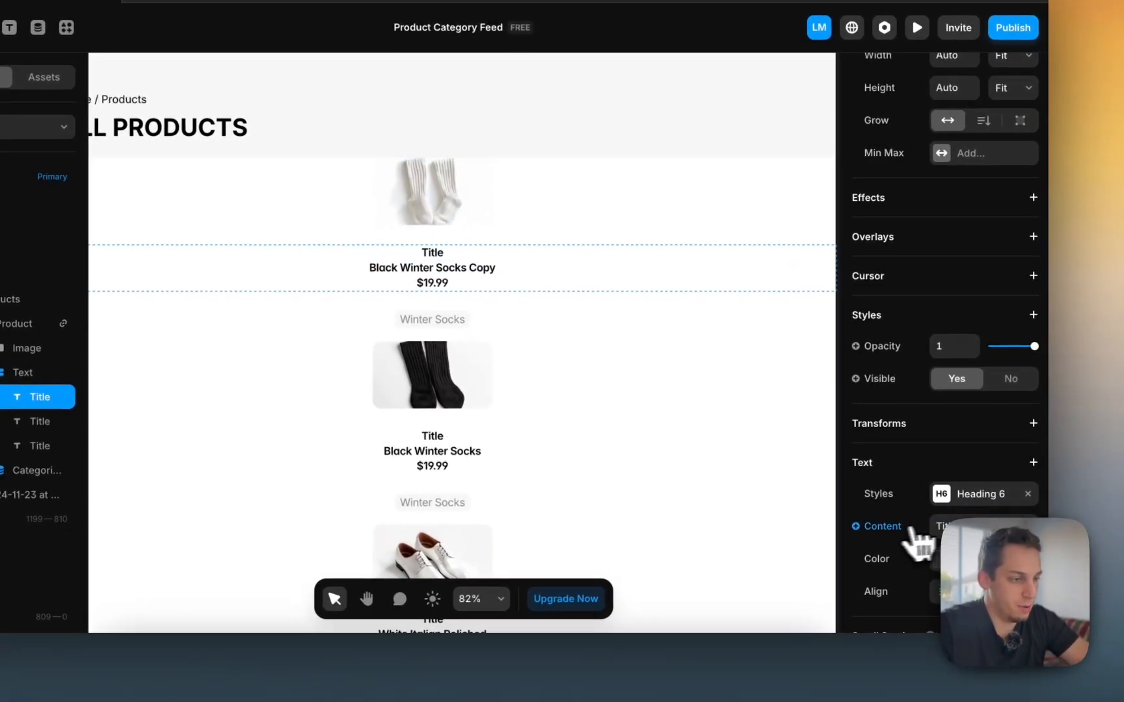
{"action": "mouse_move", "coordinate": [888, 497]}
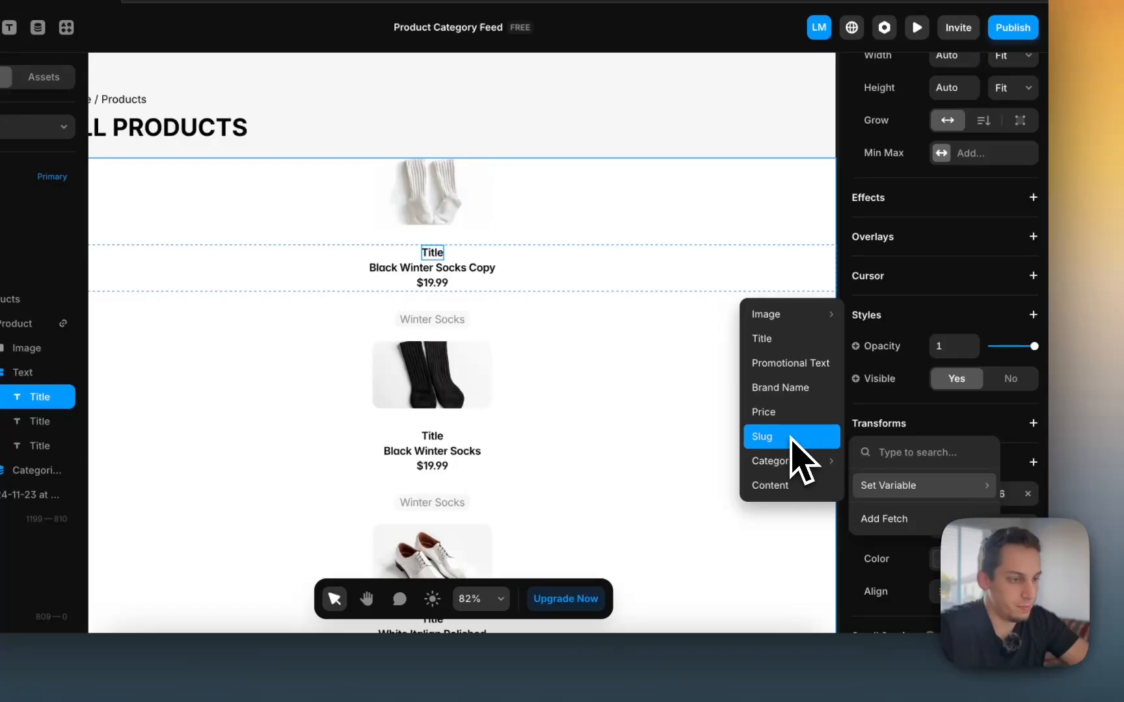
{"action": "left_click", "coordinate": [772, 373]}
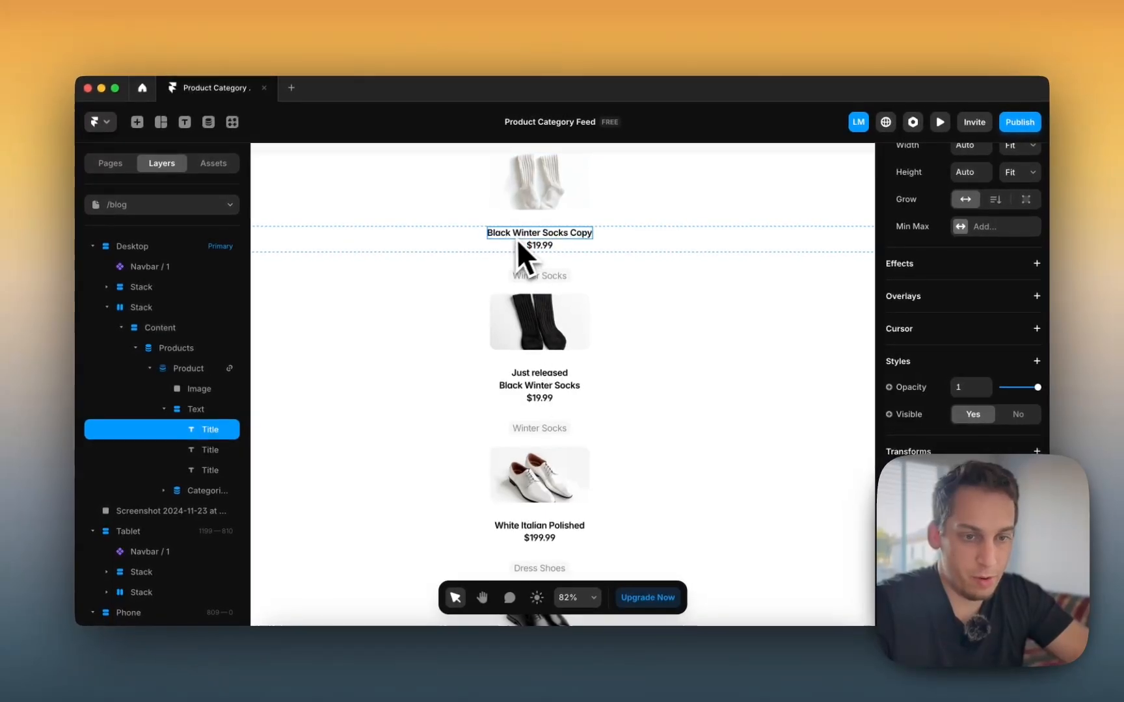
Step: Duplicate the promotional text and bind the copy below it to the Brand Name variable
{"action": "key", "text": "super+d"}
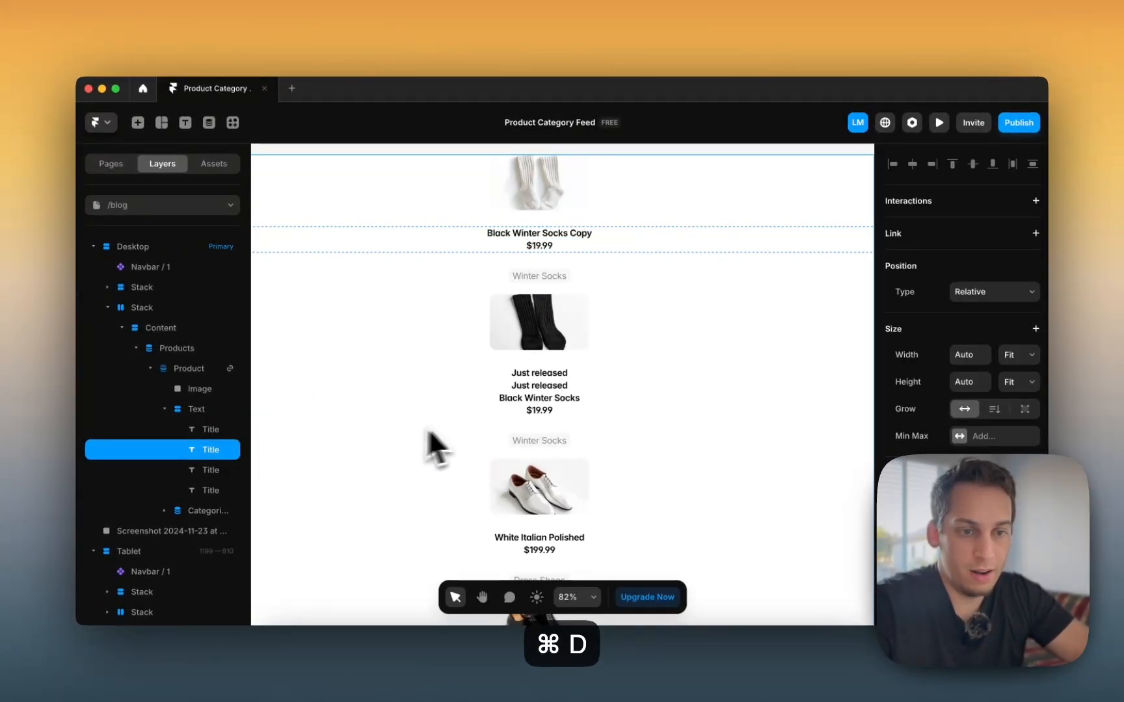
{"action": "scroll", "coordinate": [911, 428], "scroll_direction": "down", "scroll_amount": 5}
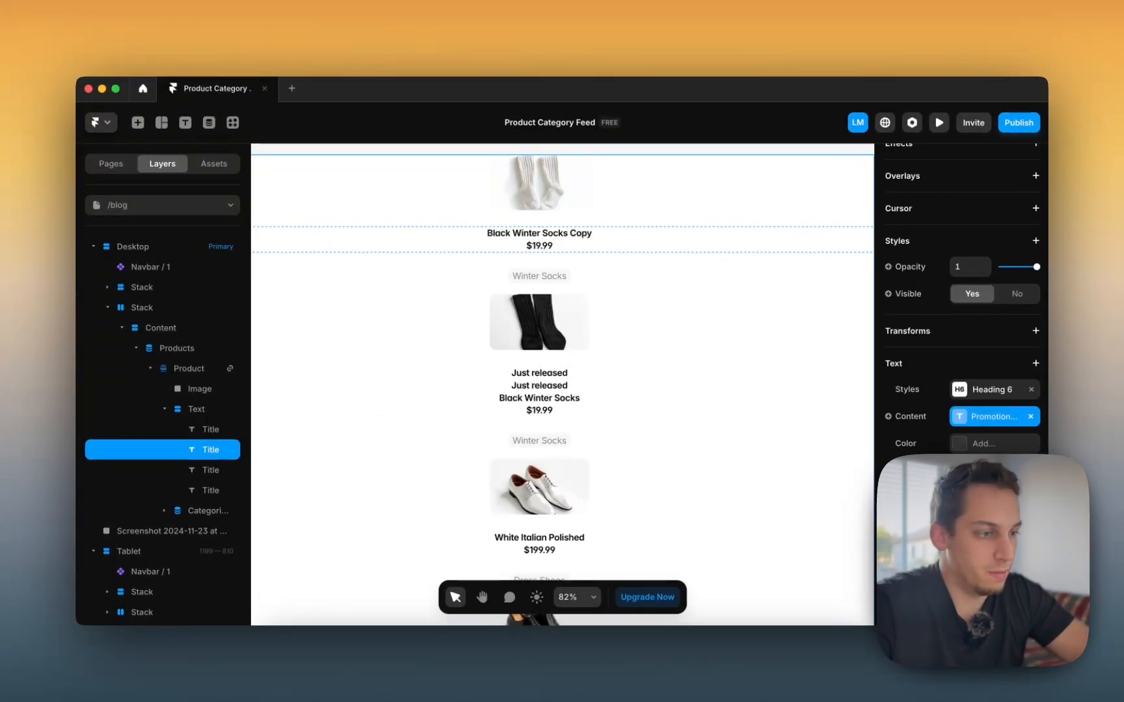
{"action": "left_click", "coordinate": [1030, 418]}
{"action": "left_click", "coordinate": [913, 418]}
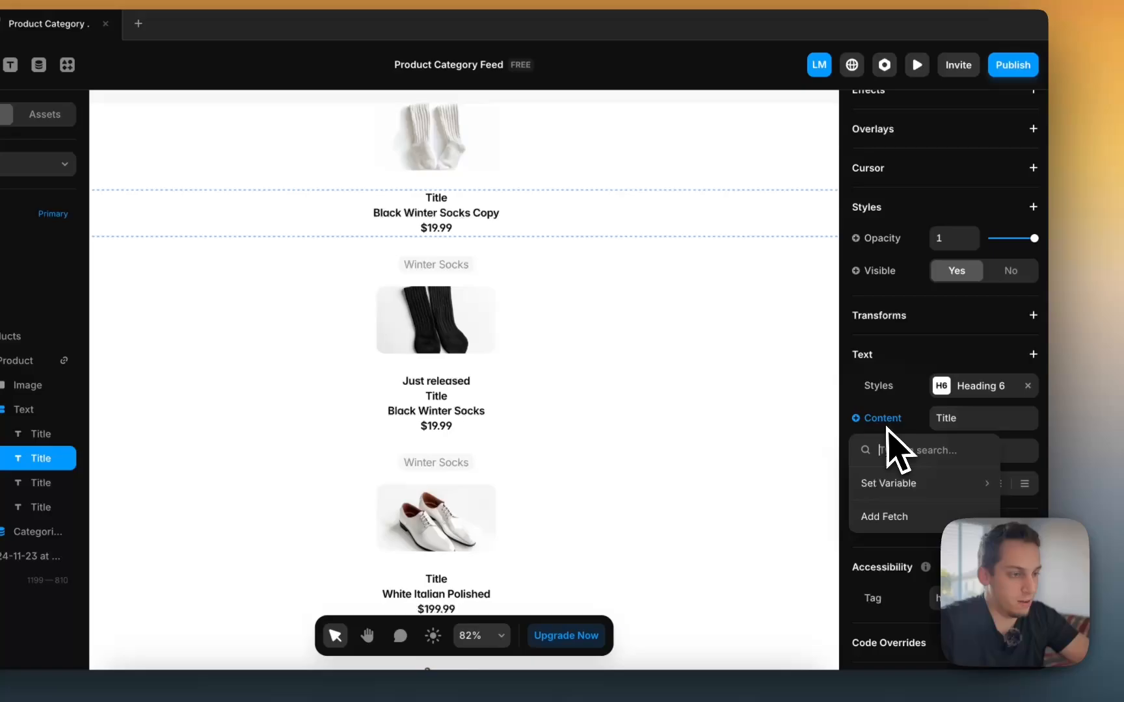
{"action": "mouse_move", "coordinate": [889, 481]}
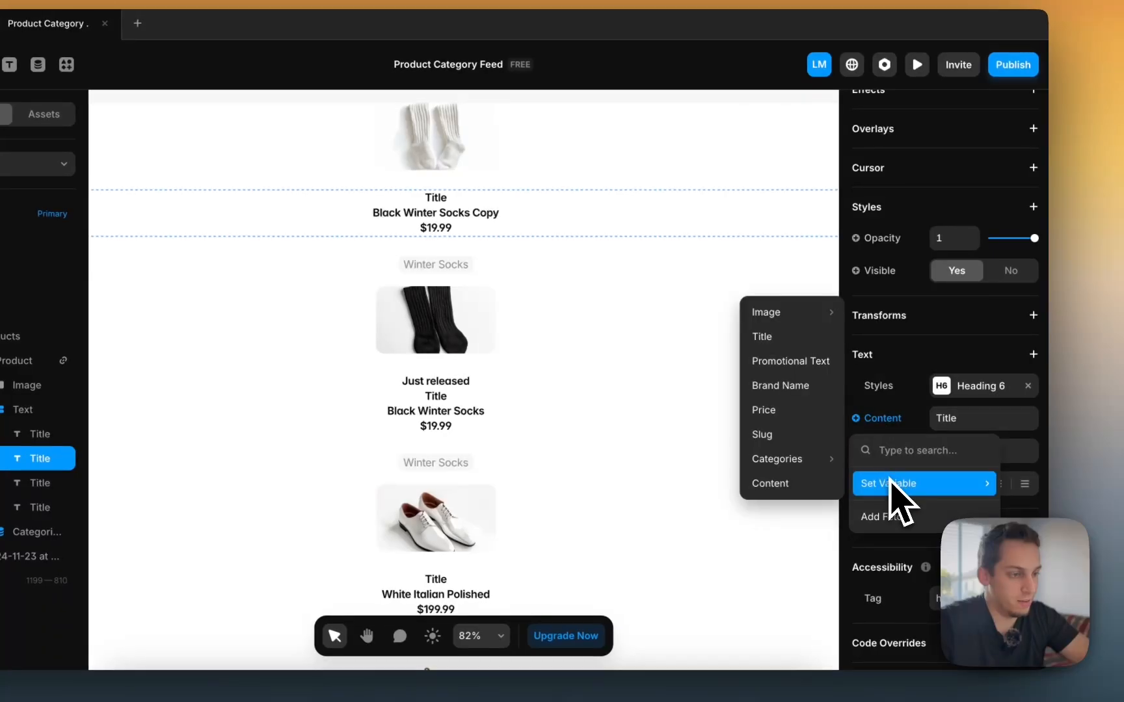
{"action": "left_click", "coordinate": [805, 410]}
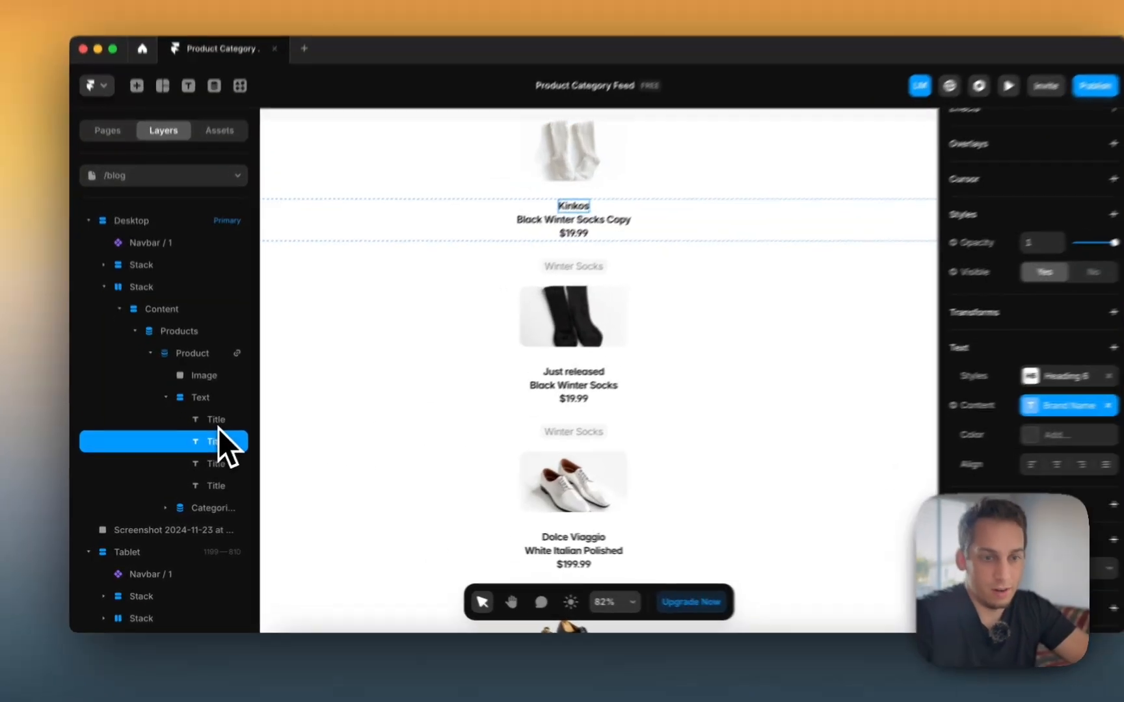
Step: Set the color of the promotional text in the product card to orange #FF6A00
{"action": "left_click", "coordinate": [213, 432]}
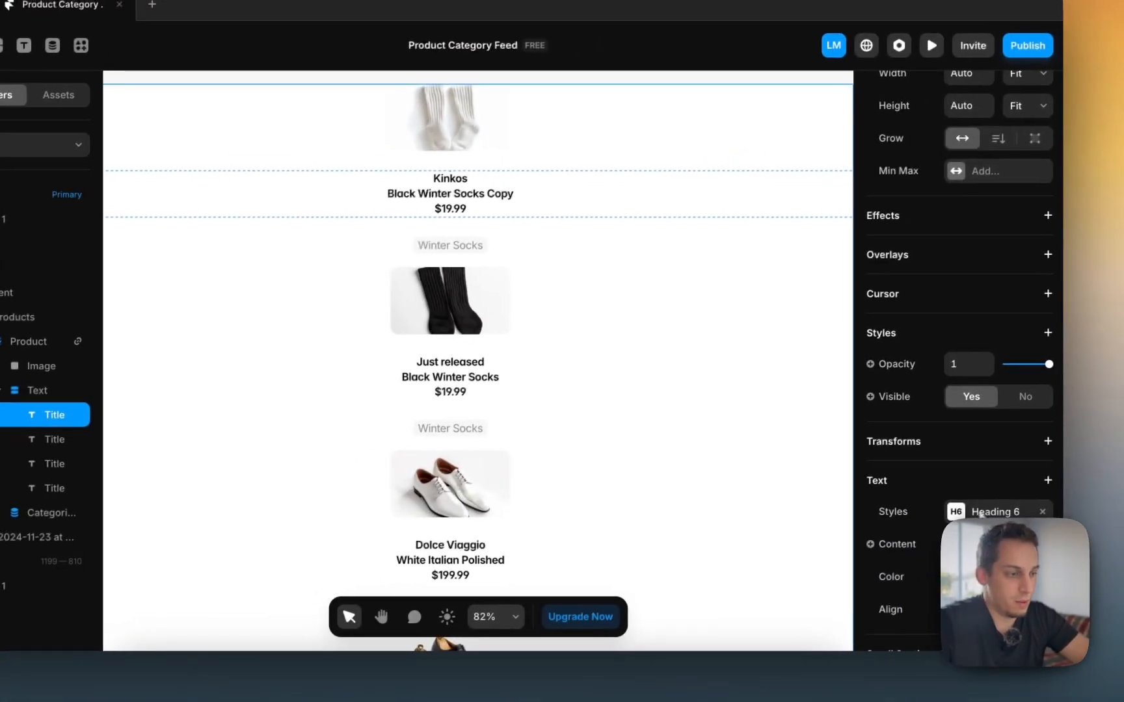
{"action": "scroll", "coordinate": [952, 508], "scroll_direction": "down", "scroll_amount": 1}
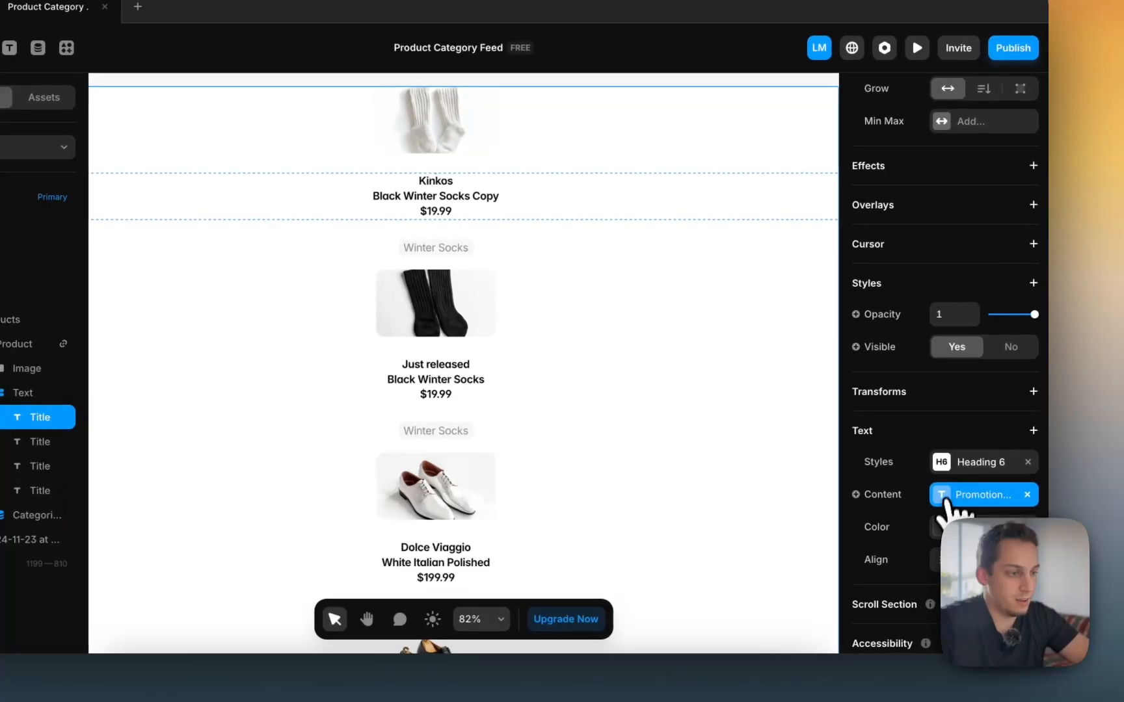
{"action": "left_click", "coordinate": [947, 520]}
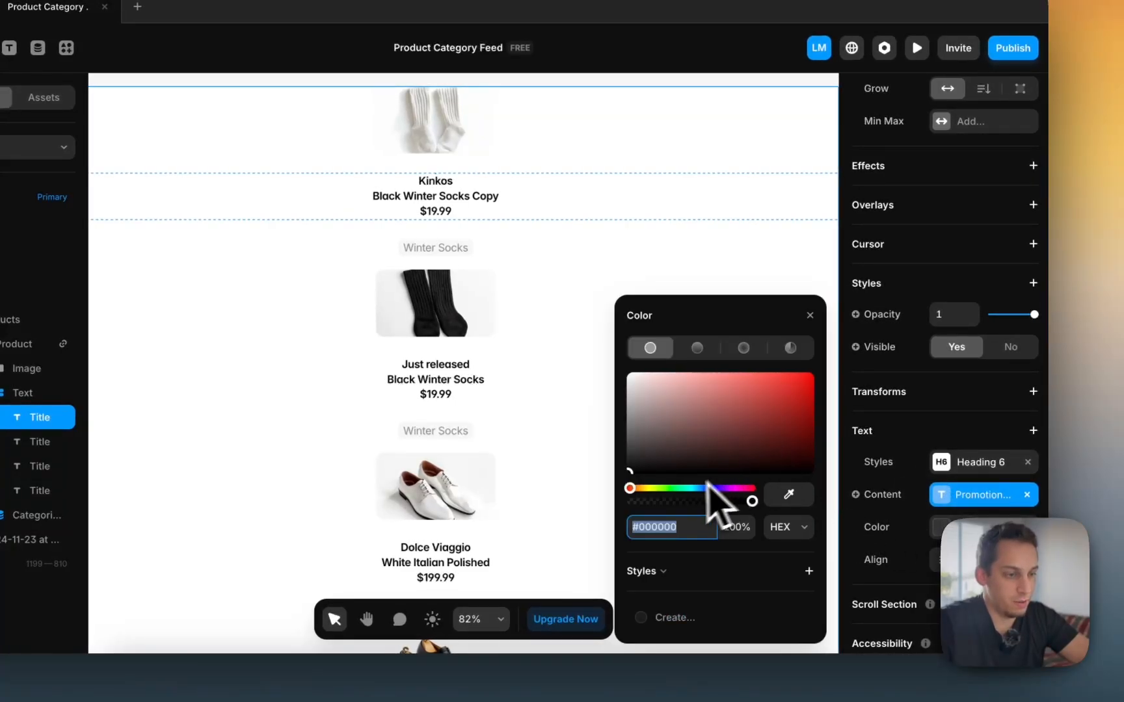
{"action": "left_click_drag", "start_coordinate": [645, 491], "coordinate": [638, 491]}
{"action": "left_click_drag", "start_coordinate": [762, 415], "coordinate": [813, 372]}
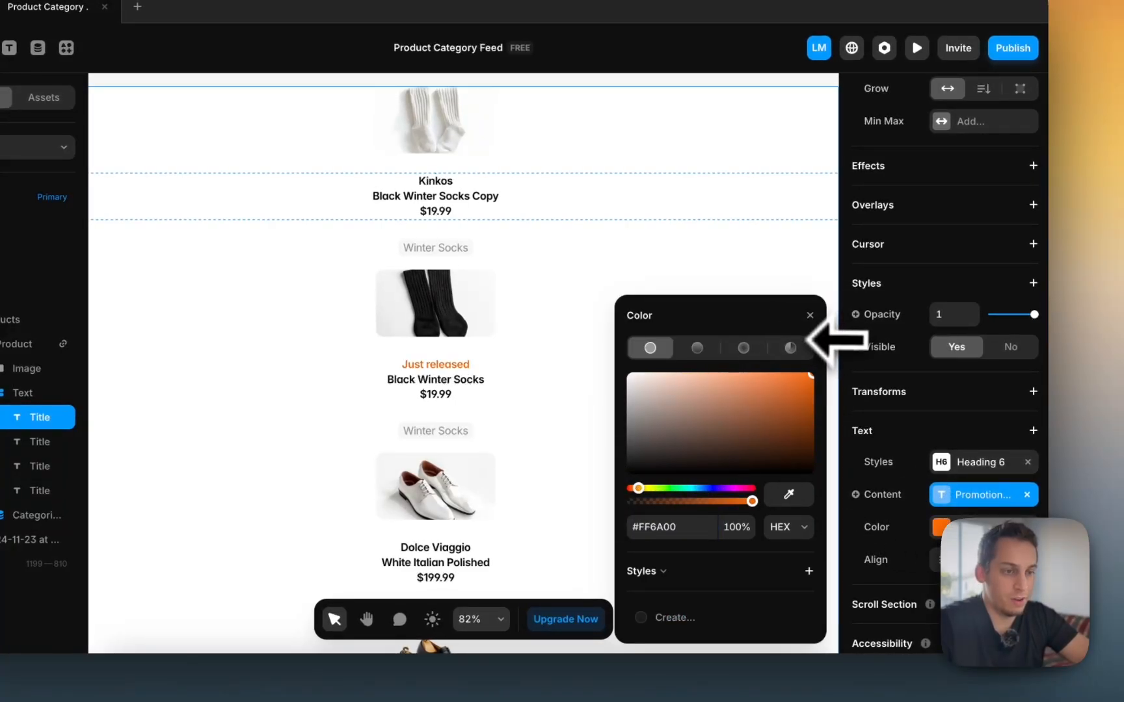
Step: Review the text of the products down the feed and select the Product item in the desktop layout
{"action": "scroll", "coordinate": [565, 296], "scroll_direction": "down", "scroll_amount": 3}
{"action": "scroll", "coordinate": [566, 312], "scroll_direction": "down", "scroll_amount": 2}
{"action": "scroll", "coordinate": [565, 314], "scroll_direction": "down", "scroll_amount": 3}
{"action": "scroll", "coordinate": [564, 313], "scroll_direction": "down", "scroll_amount": 3}
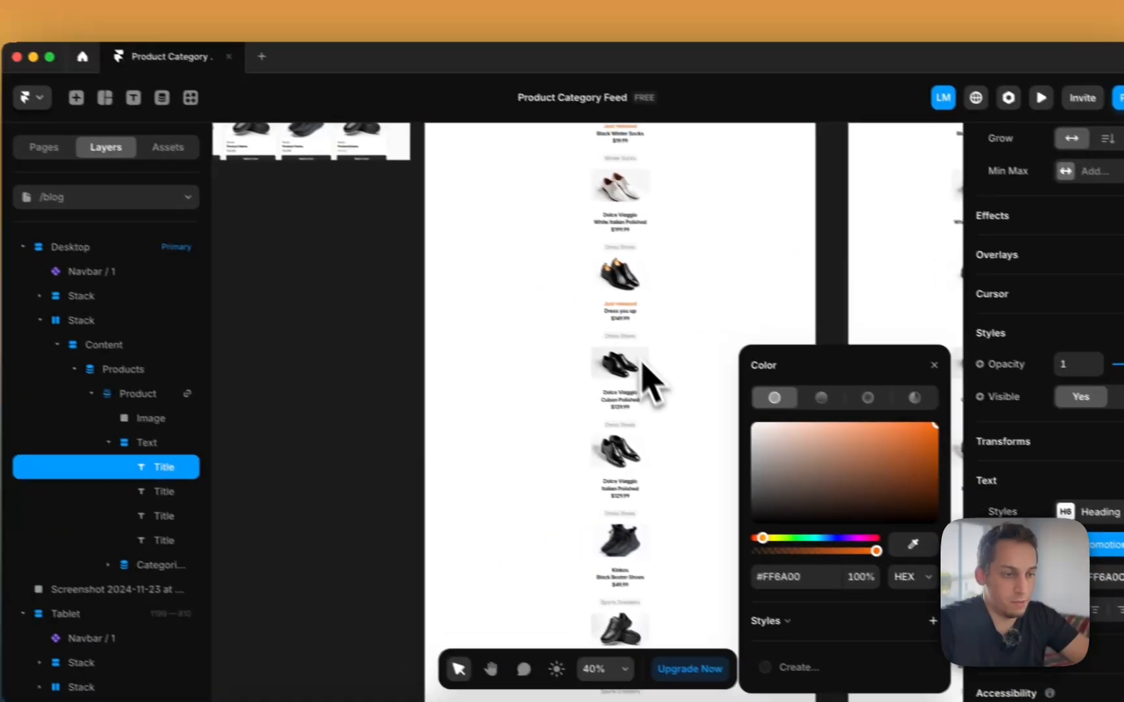
{"action": "scroll", "coordinate": [650, 384], "scroll_direction": "down", "scroll_amount": 2}
{"action": "scroll", "coordinate": [650, 384], "scroll_direction": "up", "scroll_amount": 4}
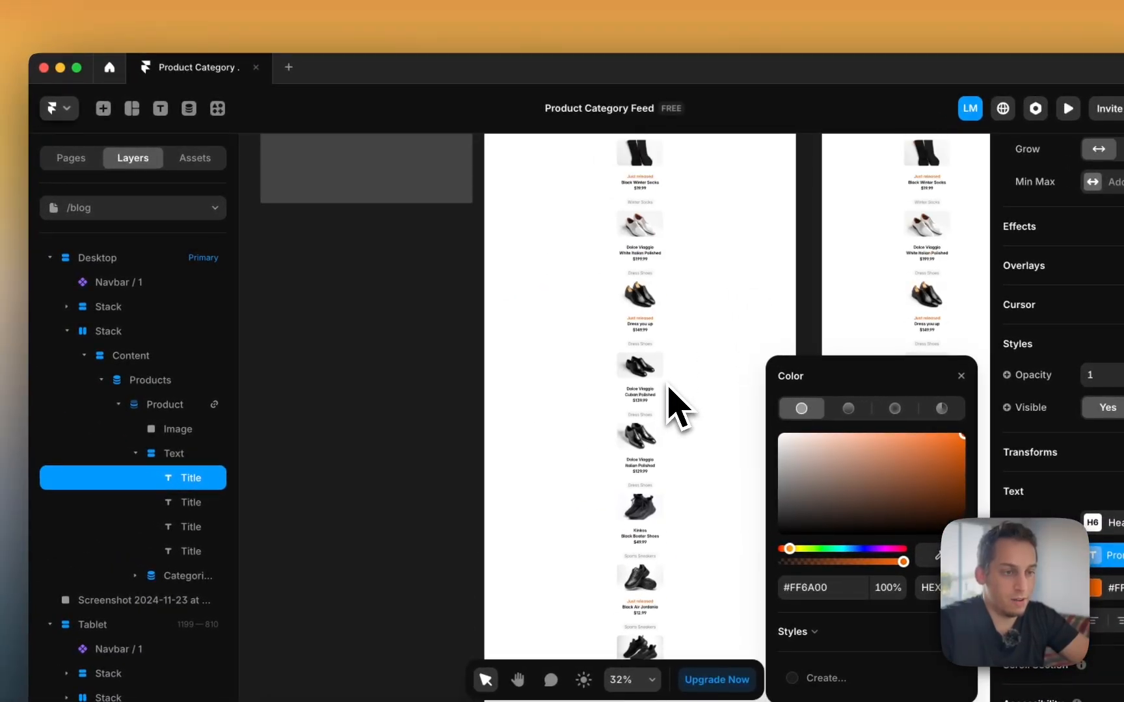
{"action": "left_click", "coordinate": [428, 381]}
{"action": "left_click", "coordinate": [609, 223]}
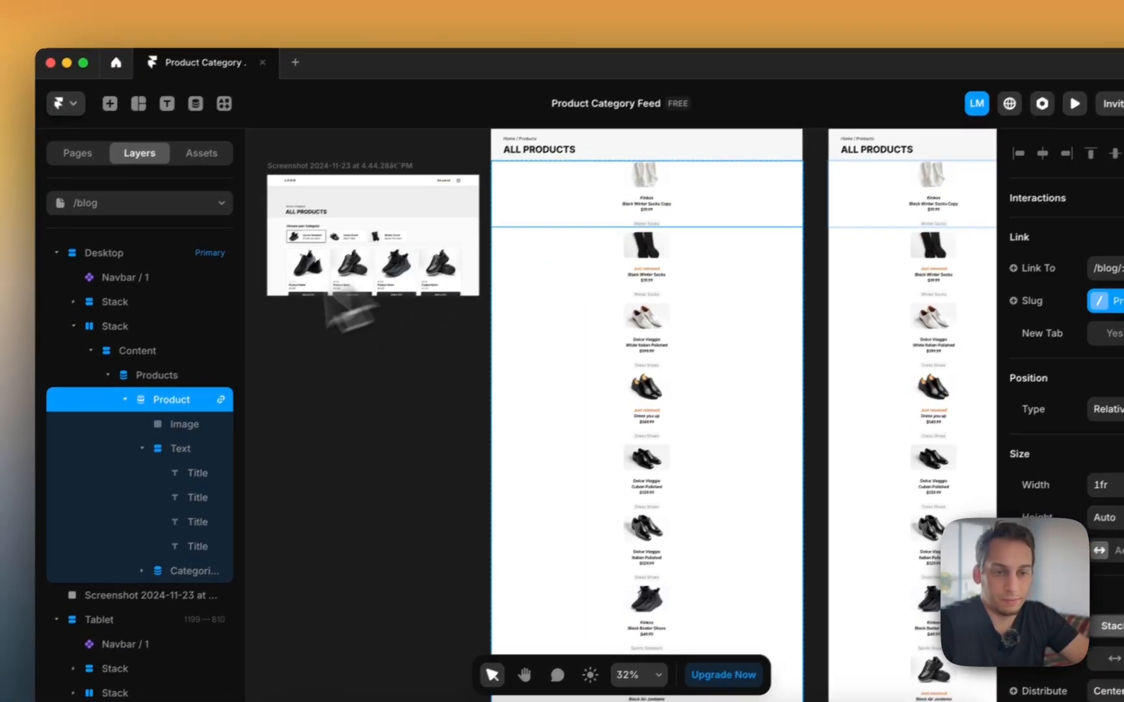
Step: Try setting the widths of the Product item, the Products list and the Content stack to Fit, and undo the change
{"action": "left_click", "coordinate": [130, 384]}
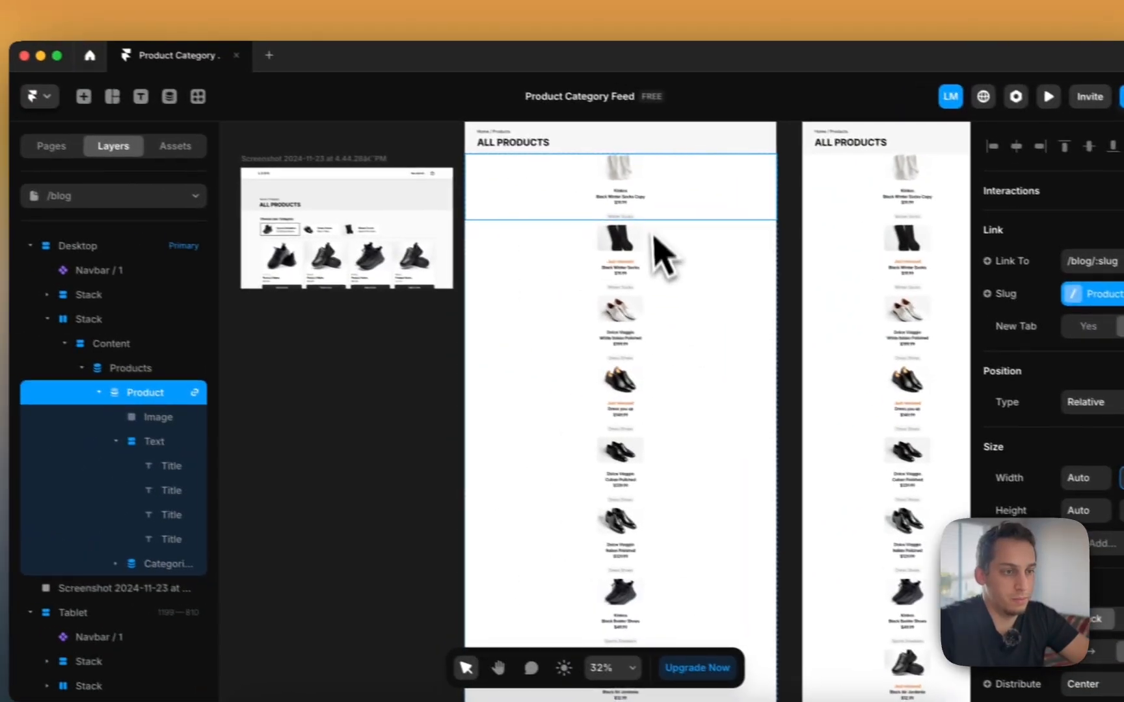
{"action": "scroll", "coordinate": [514, 194], "scroll_direction": "up", "scroll_amount": 3}
{"action": "scroll", "coordinate": [485, 198], "scroll_direction": "up", "scroll_amount": 1}
{"action": "scroll", "coordinate": [485, 198], "scroll_direction": "right", "scroll_amount": 1}
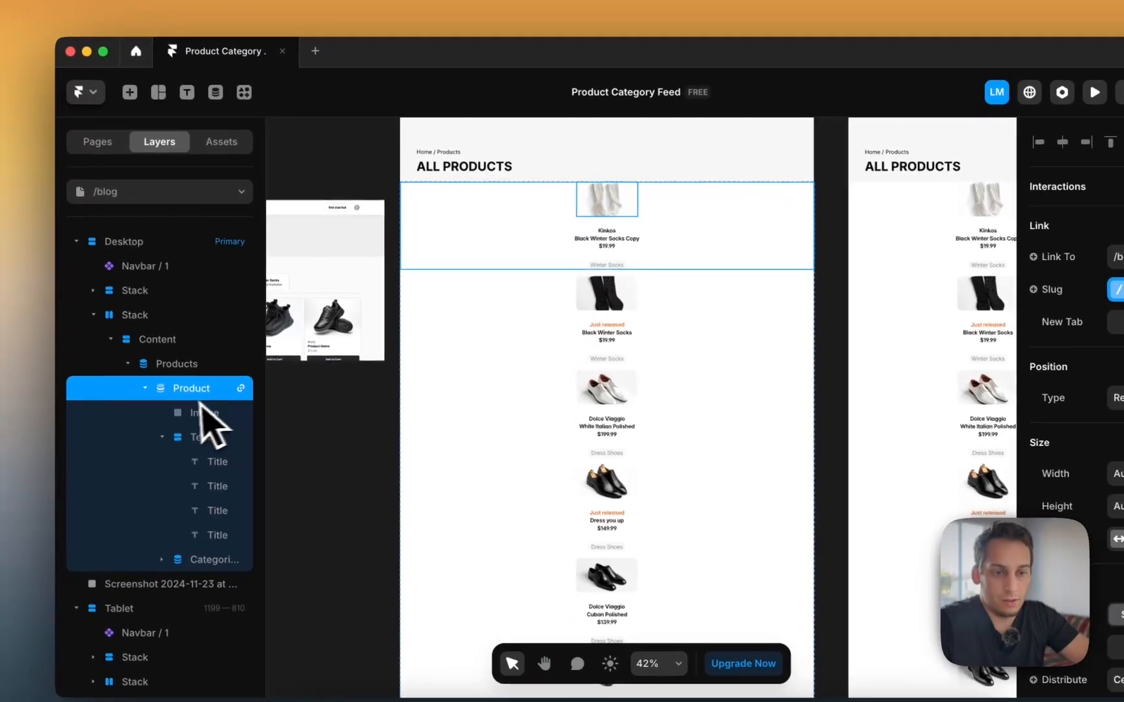
{"action": "left_click", "coordinate": [122, 397]}
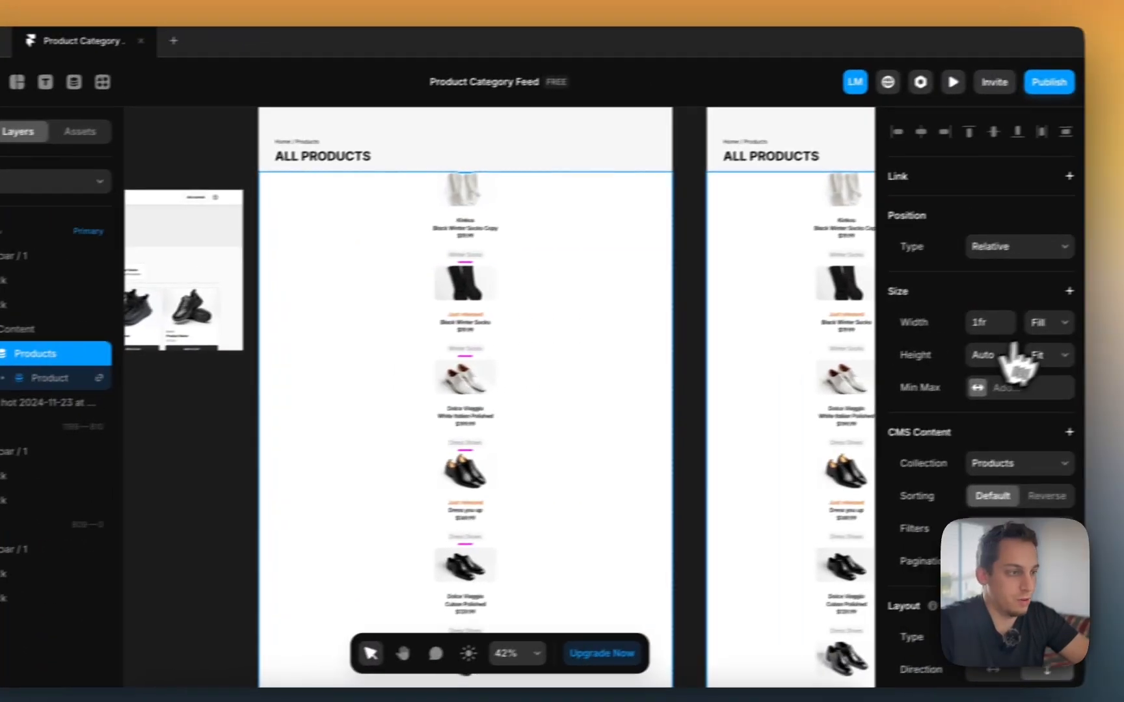
{"action": "left_click", "coordinate": [1015, 332]}
{"action": "left_click", "coordinate": [1008, 352]}
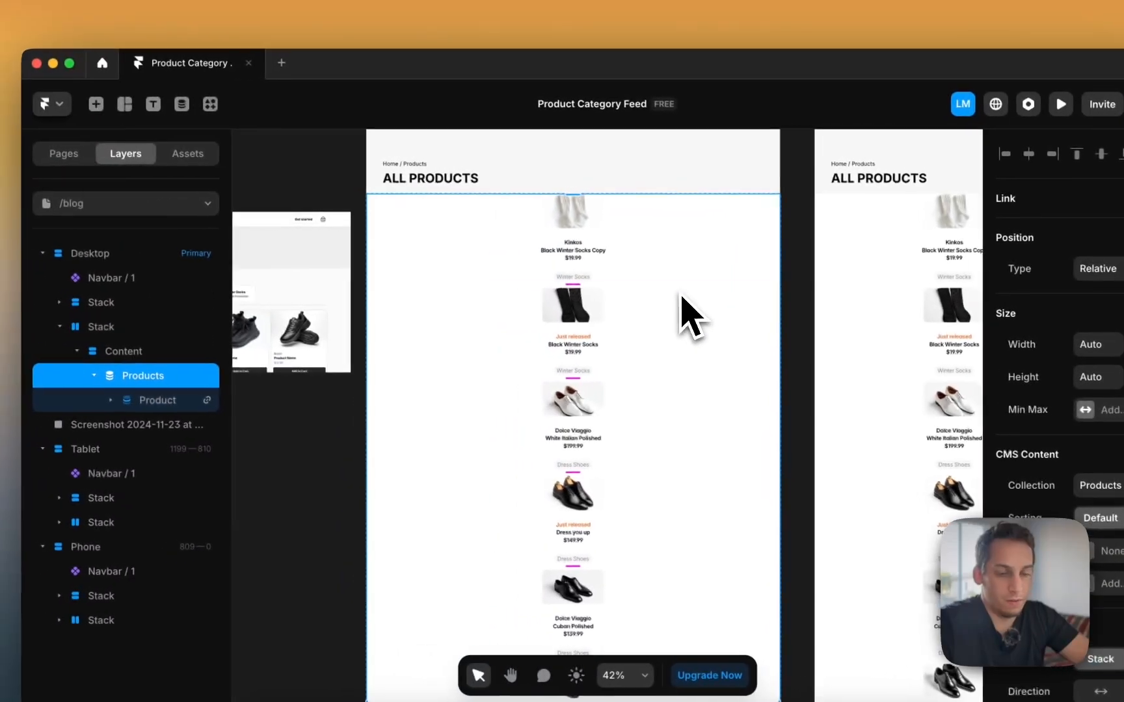
{"action": "left_click", "coordinate": [163, 346]}
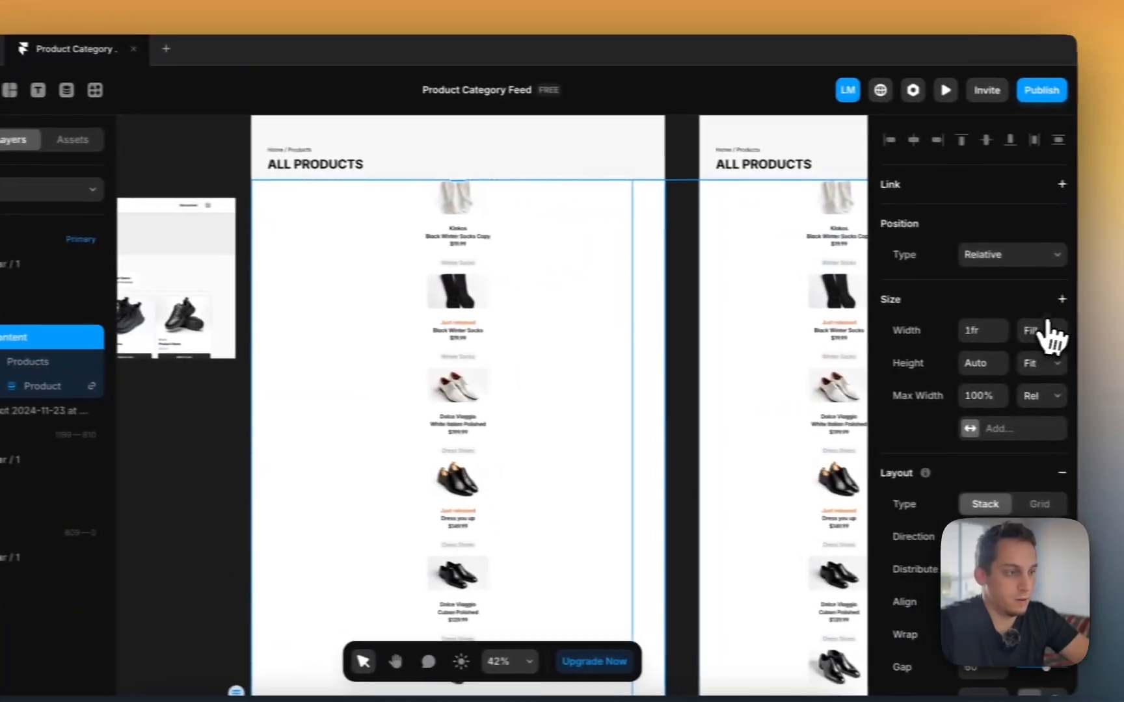
{"action": "left_click", "coordinate": [1123, 339]}
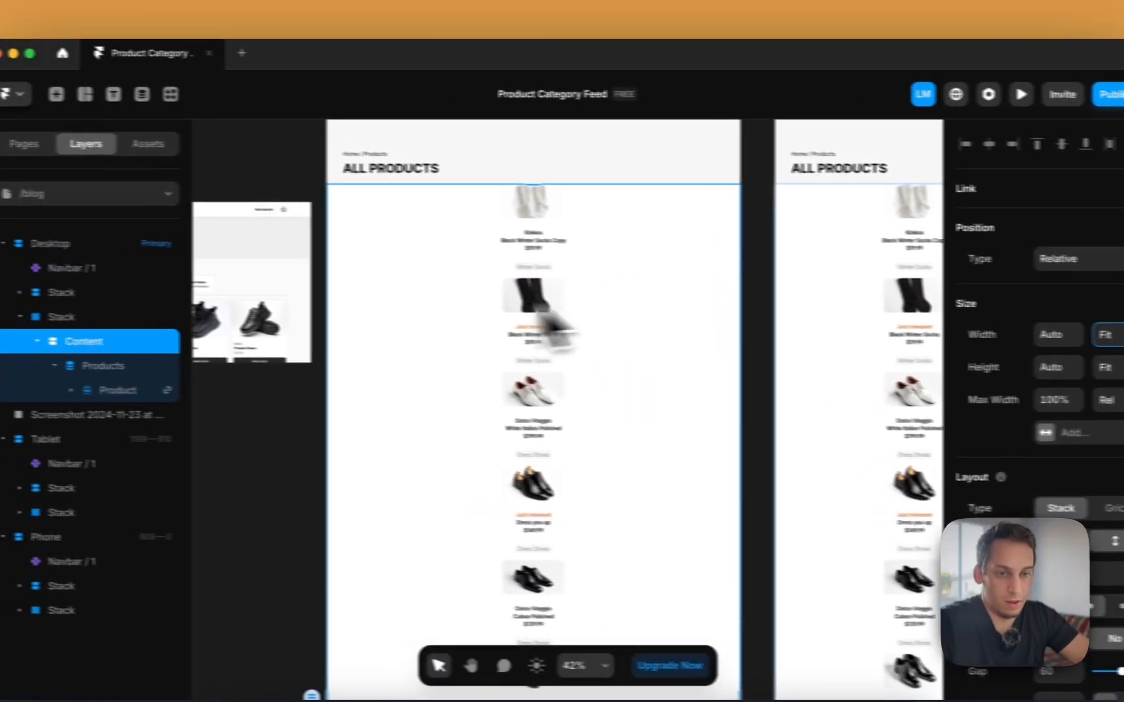
{"action": "left_click", "coordinate": [46, 312]}
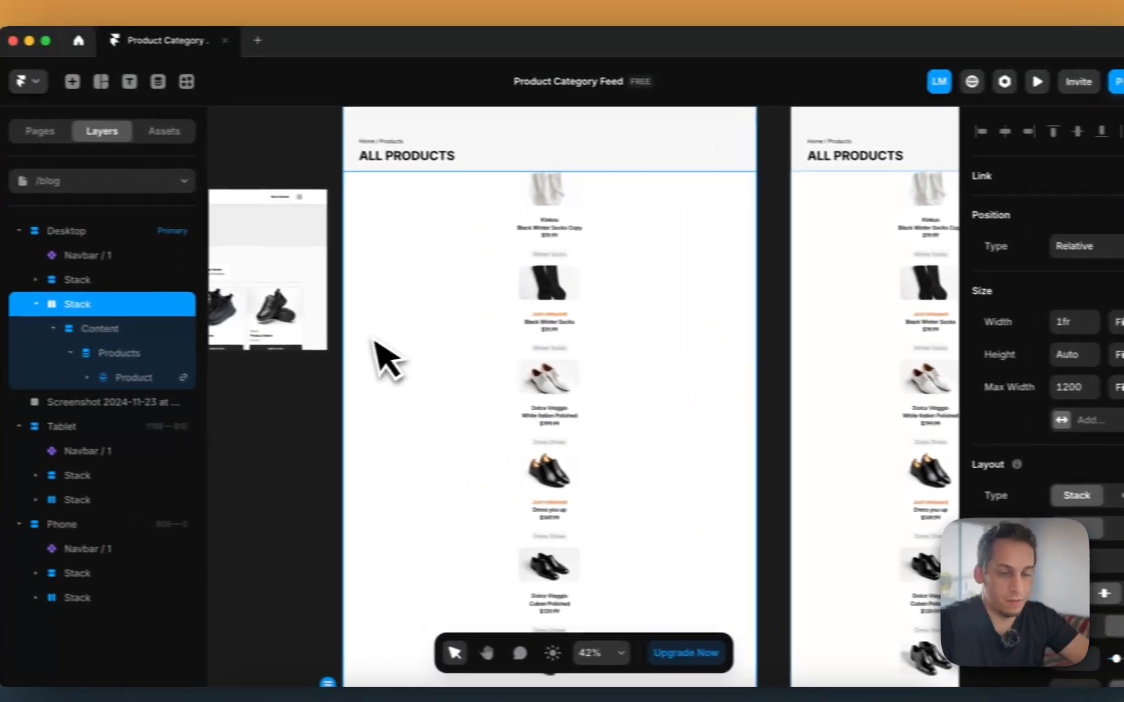
{"action": "key", "text": "super+z"}
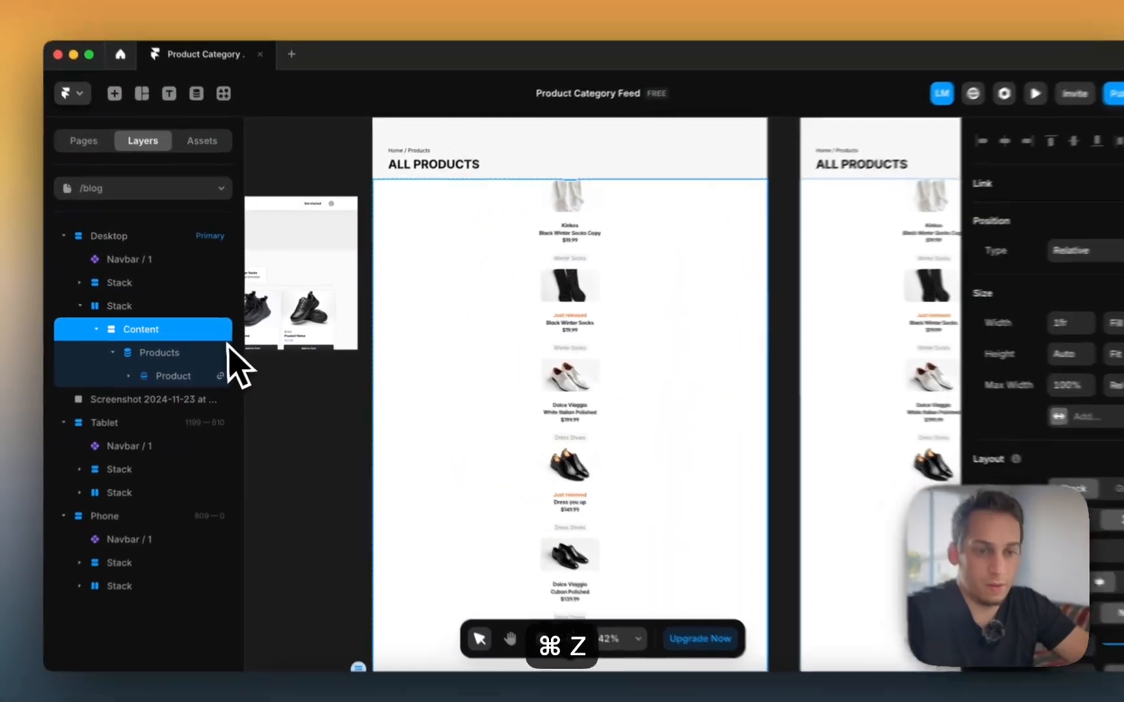
Step: Switch the Products list to a grid layout, with the card's Text stack width set to Fill and the Product item's to Fit Content
{"action": "left_click", "coordinate": [227, 348]}
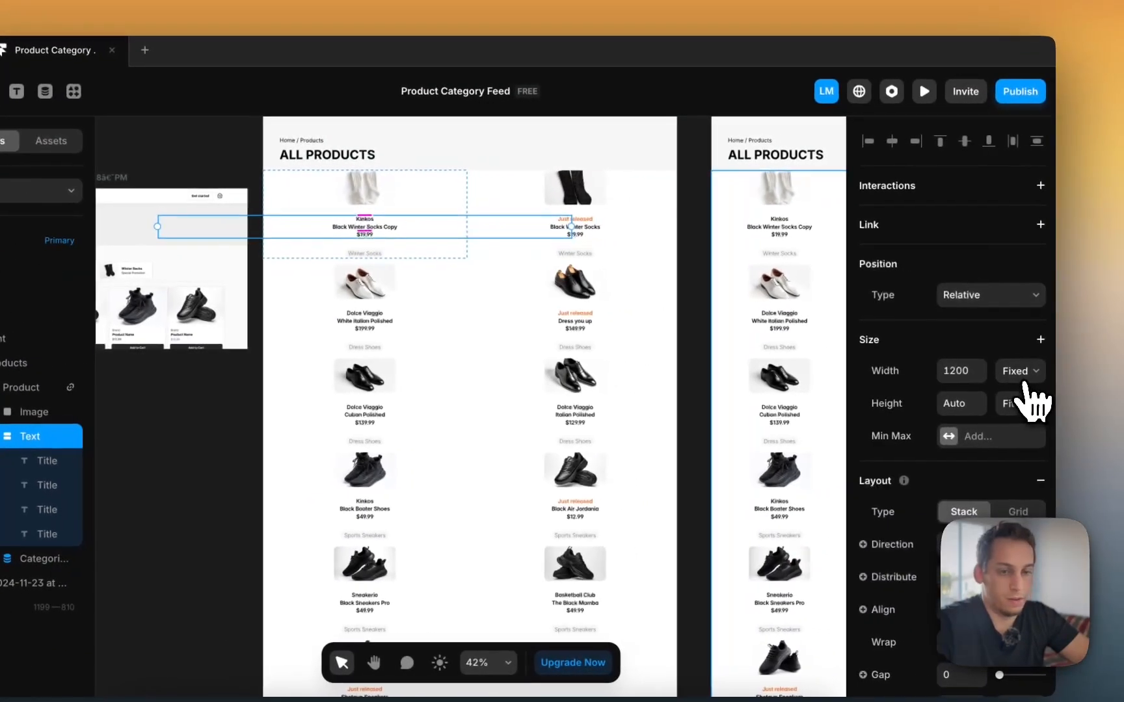
{"action": "left_click", "coordinate": [1018, 380]}
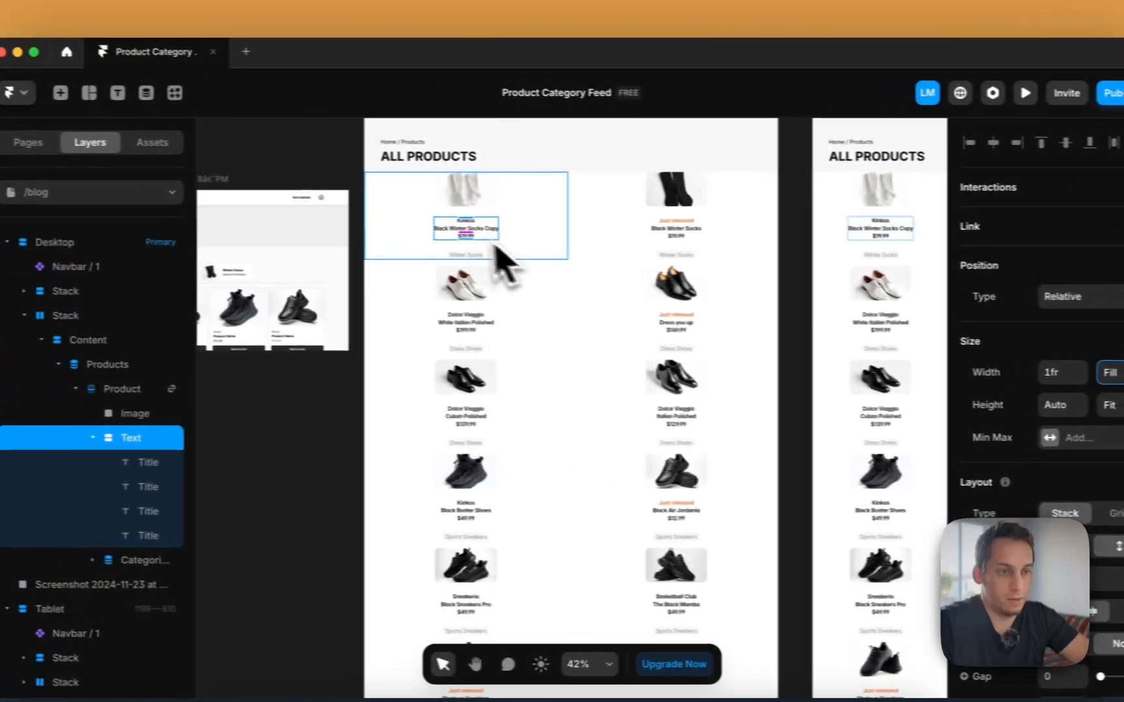
{"action": "left_click", "coordinate": [414, 218]}
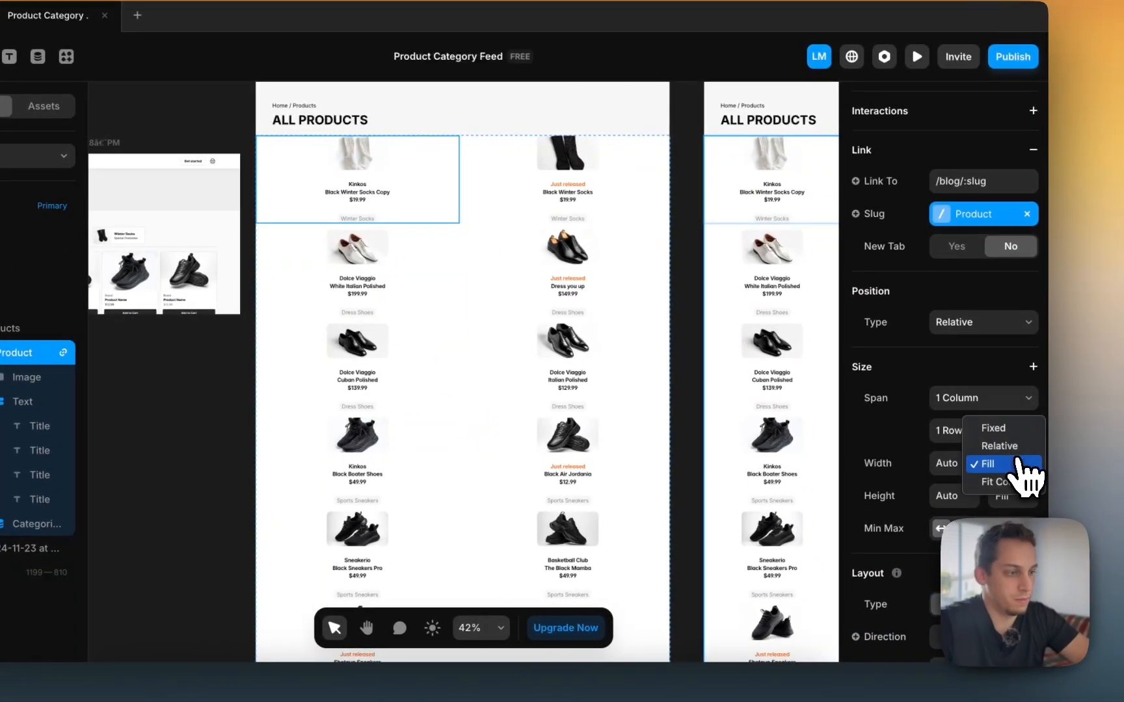
{"action": "left_click", "coordinate": [1013, 481]}
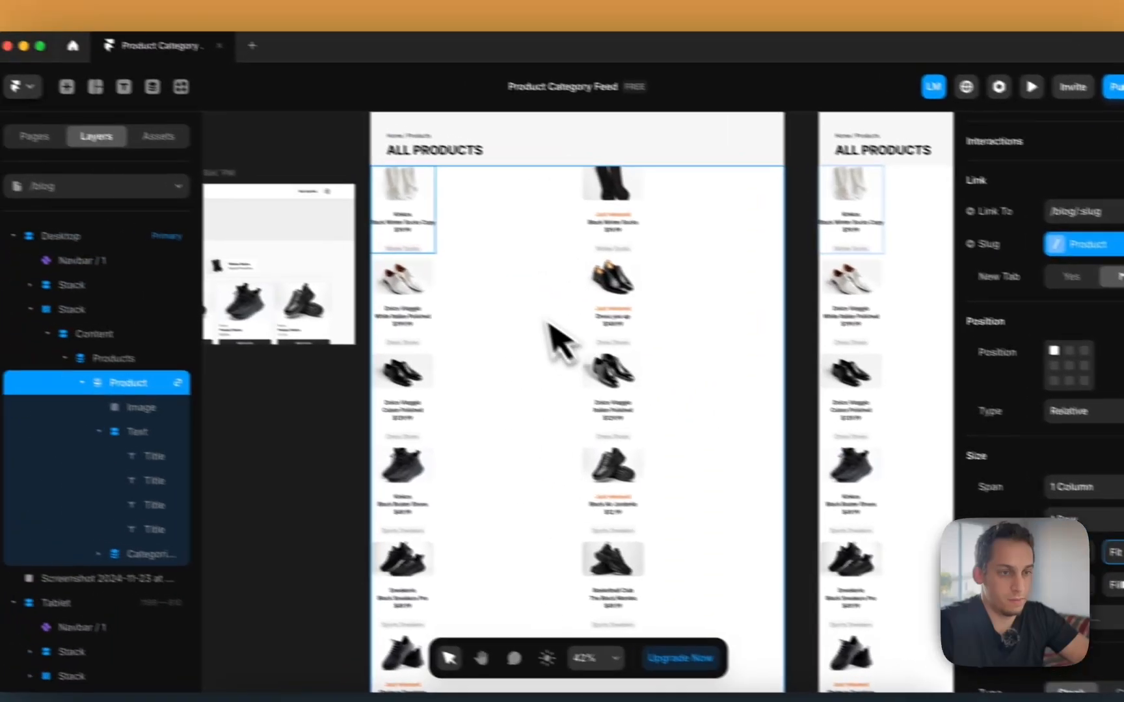
Step: Set the Products grid to 4 columns to match the card row in the reference screenshot
{"action": "left_click", "coordinate": [354, 208]}
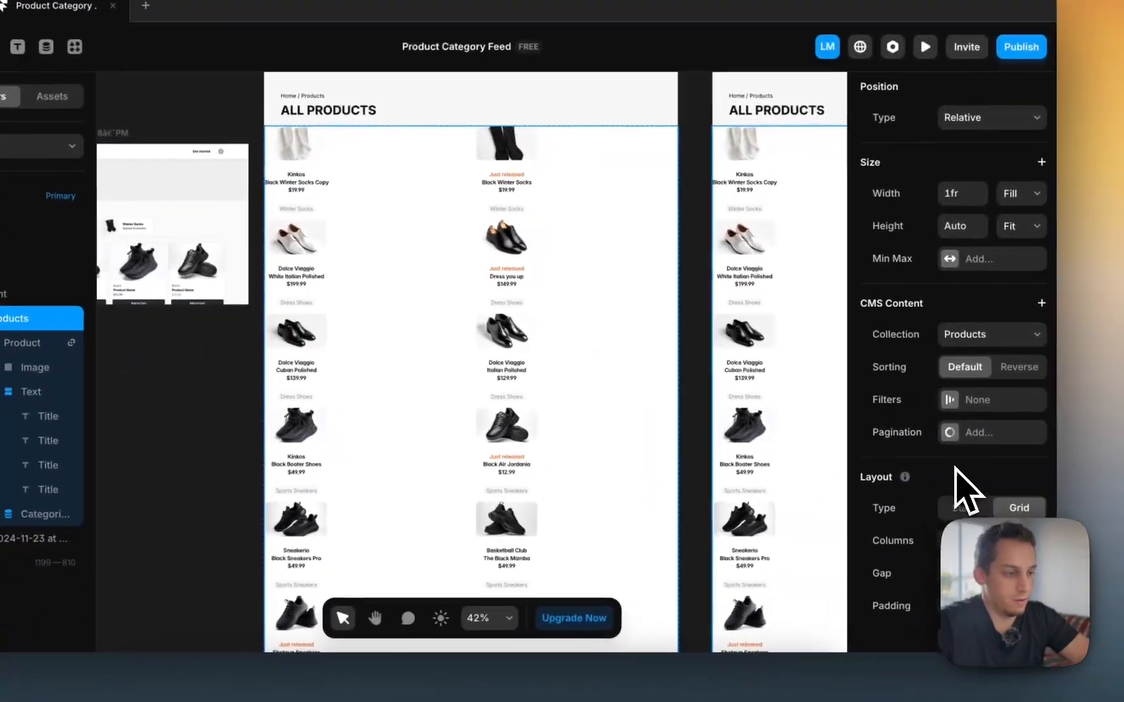
{"action": "scroll", "coordinate": [956, 468], "scroll_direction": "down", "scroll_amount": 1}
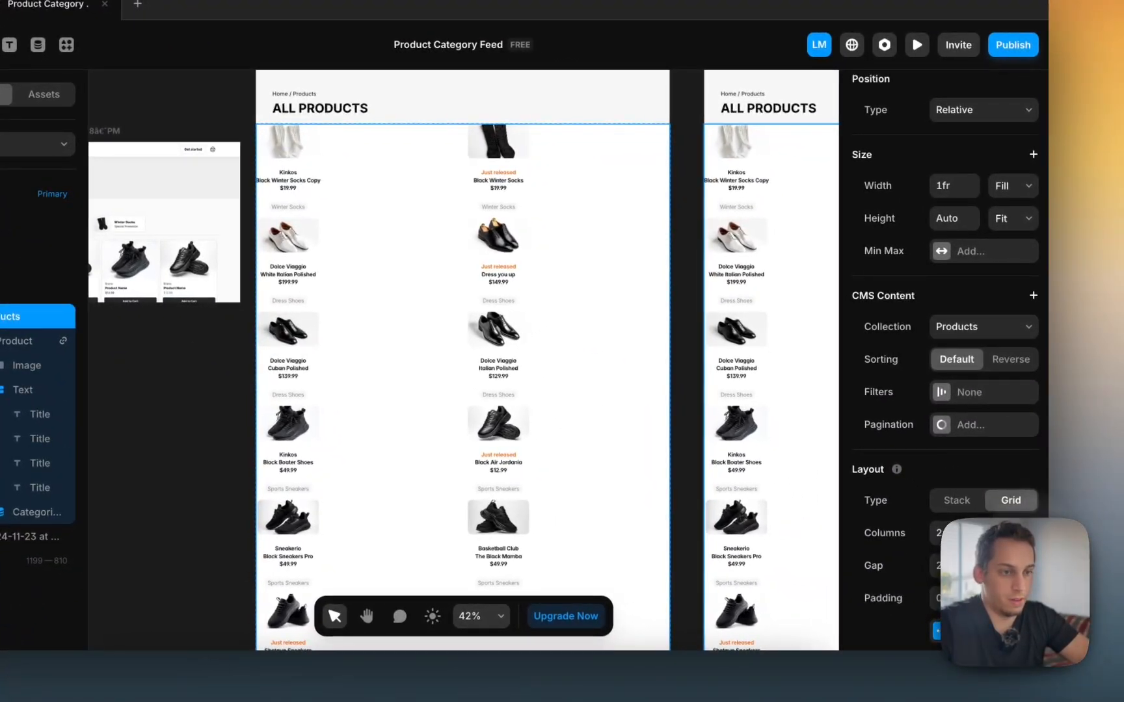
{"action": "left_click", "coordinate": [1026, 533]}
{"action": "left_click", "coordinate": [1026, 533]}
{"action": "scroll", "coordinate": [485, 298], "scroll_direction": "left", "scroll_amount": 4}
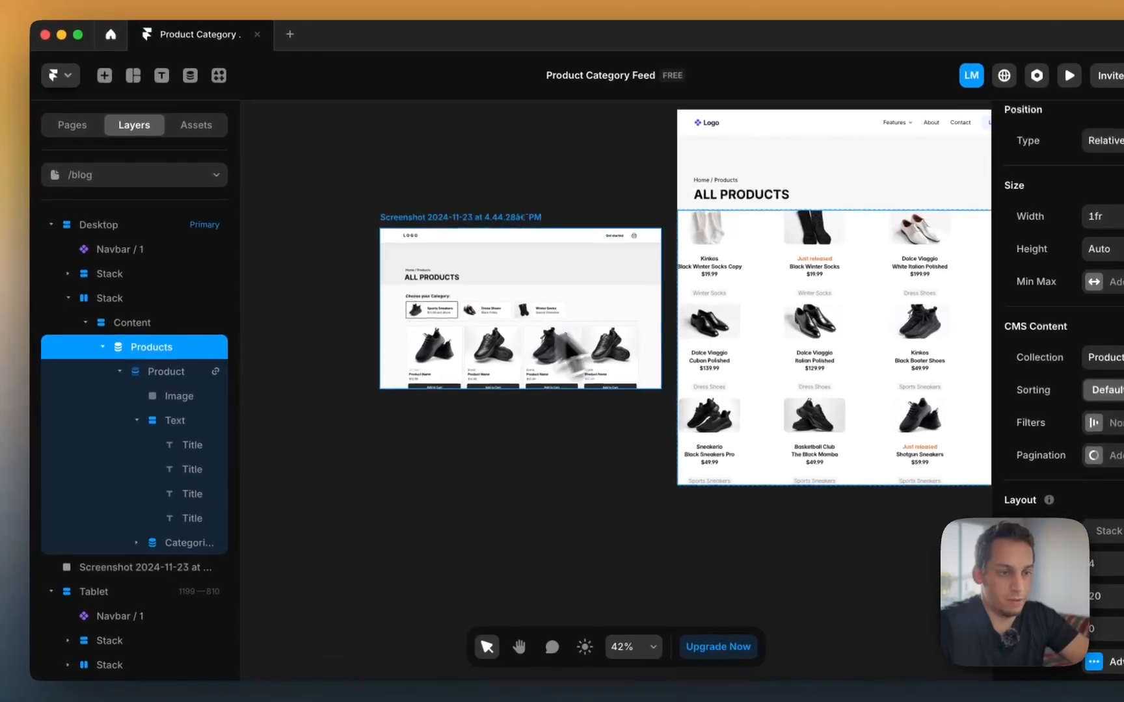
{"action": "scroll", "coordinate": [608, 367], "scroll_direction": "right", "scroll_amount": 4}
{"action": "scroll", "coordinate": [597, 288], "scroll_direction": "up", "scroll_amount": 3}
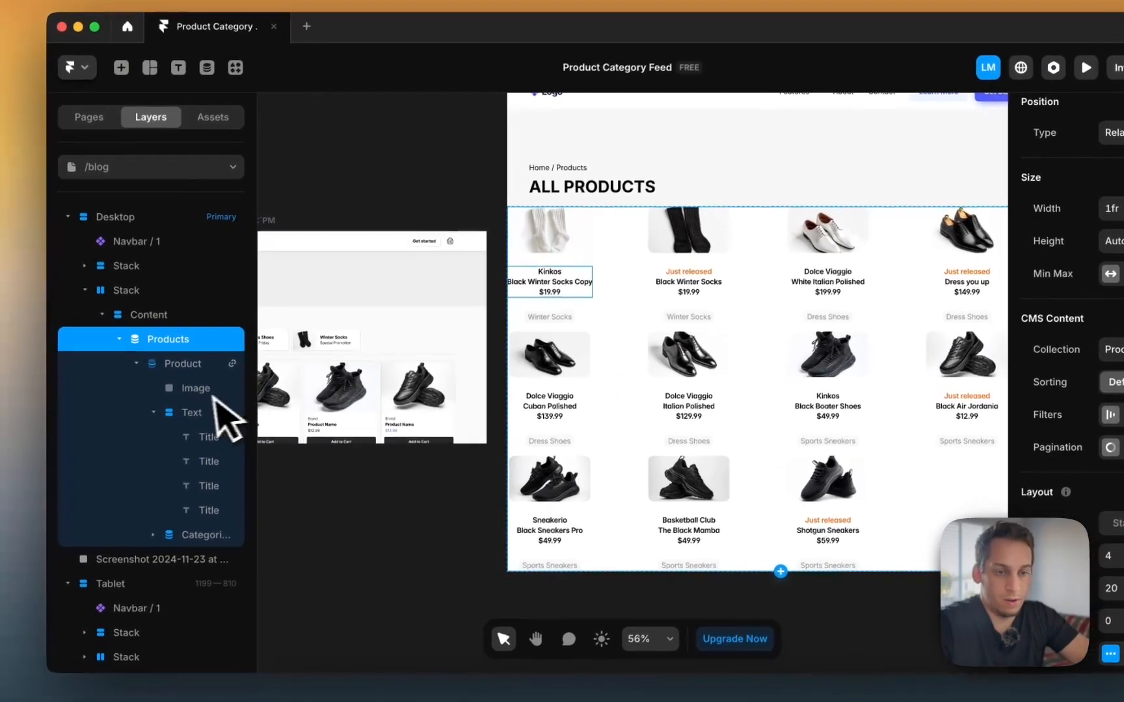
Step: Compare the product card with the reference screenshot and delete the category list below the card's text
{"action": "left_click", "coordinate": [166, 372]}
{"action": "scroll", "coordinate": [387, 416], "scroll_direction": "up", "scroll_amount": 3}
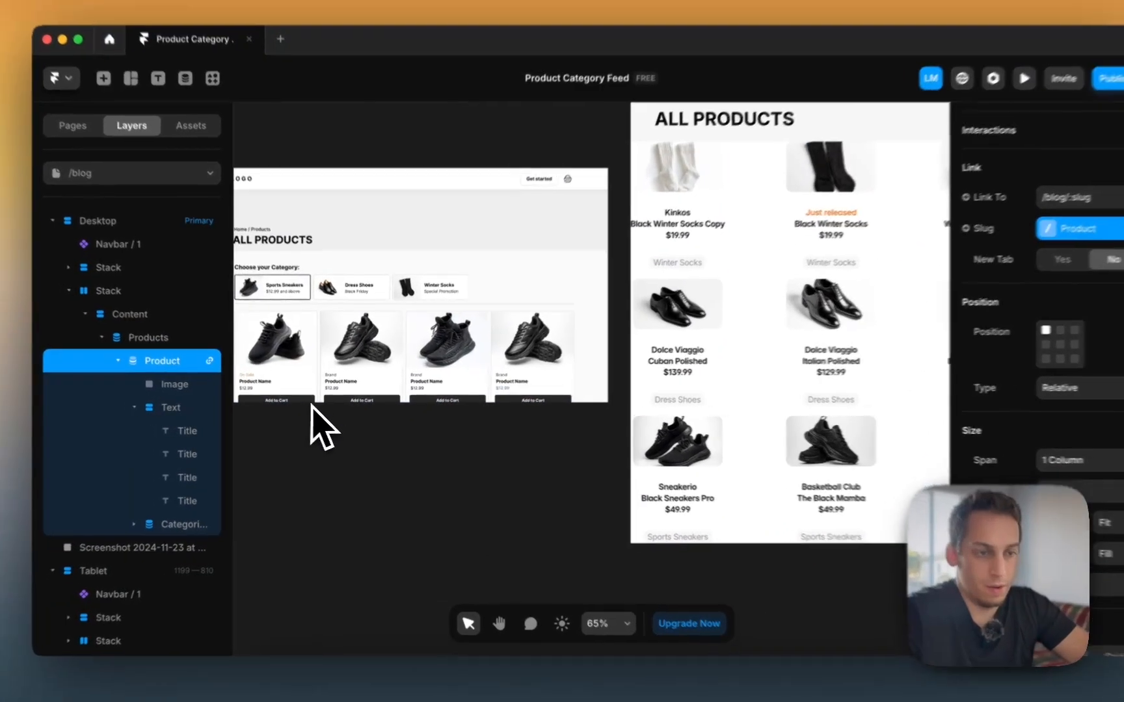
{"action": "scroll", "coordinate": [363, 384], "scroll_direction": "up", "scroll_amount": 5}
{"action": "scroll", "coordinate": [363, 384], "scroll_direction": "down", "scroll_amount": 1}
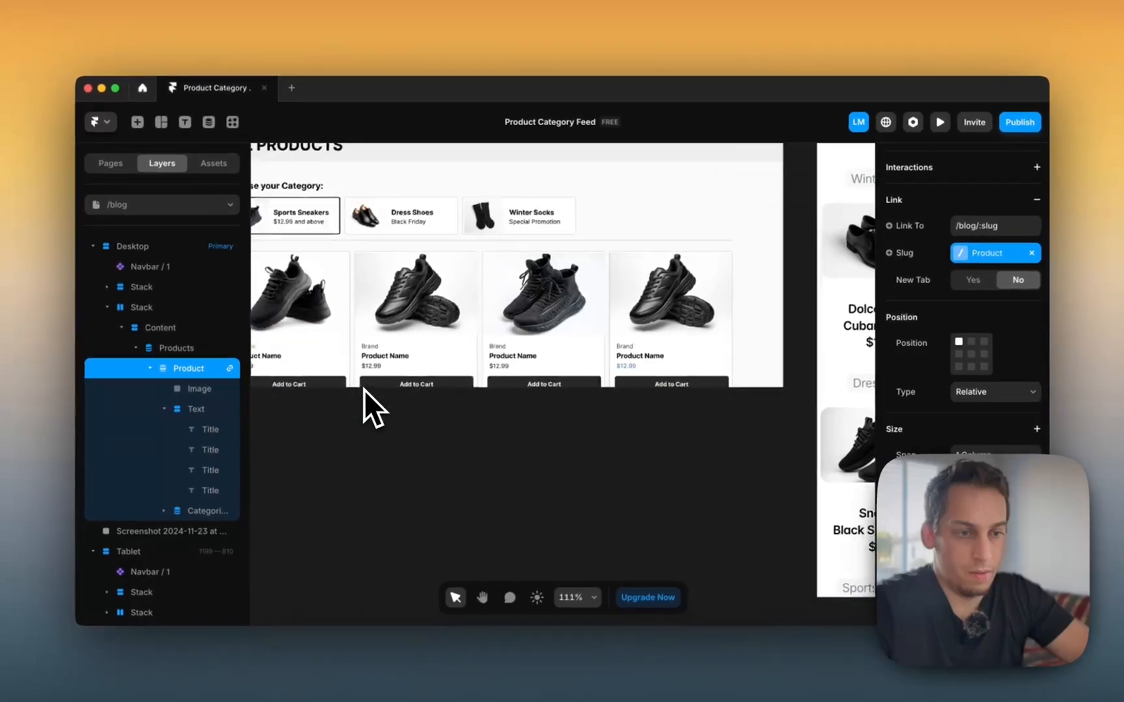
{"action": "scroll", "coordinate": [364, 390], "scroll_direction": "down", "scroll_amount": 2}
{"action": "scroll", "coordinate": [363, 389], "scroll_direction": "right", "scroll_amount": 6}
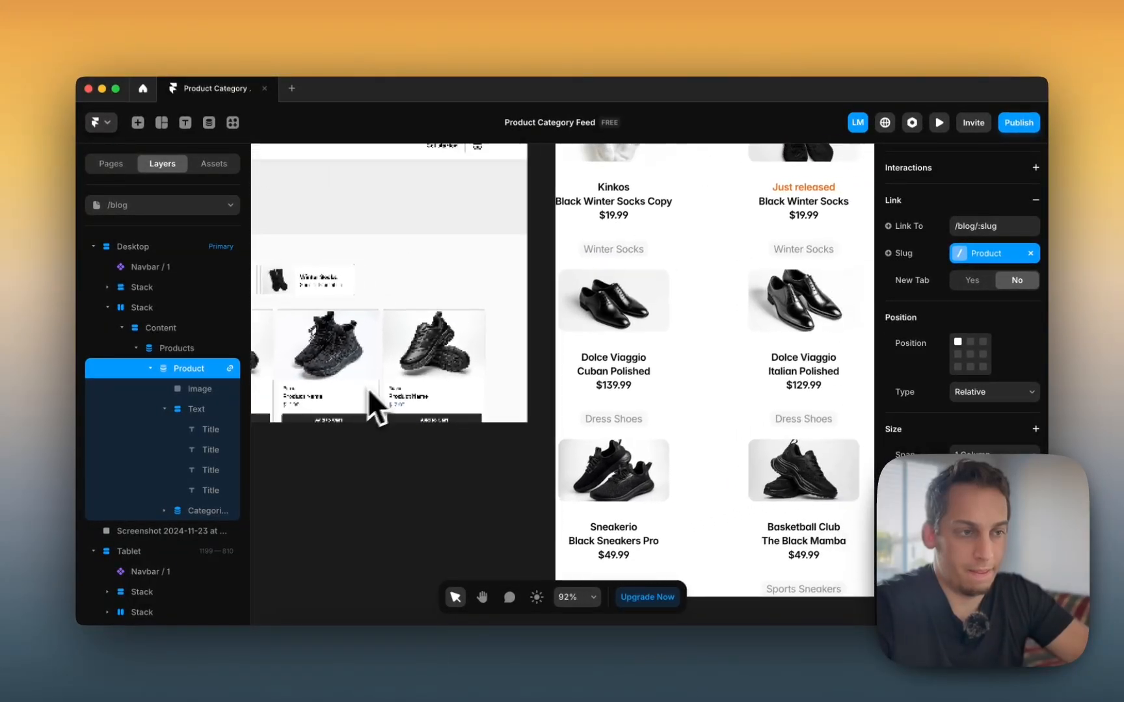
{"action": "left_click", "coordinate": [164, 409]}
{"action": "left_click", "coordinate": [196, 409]}
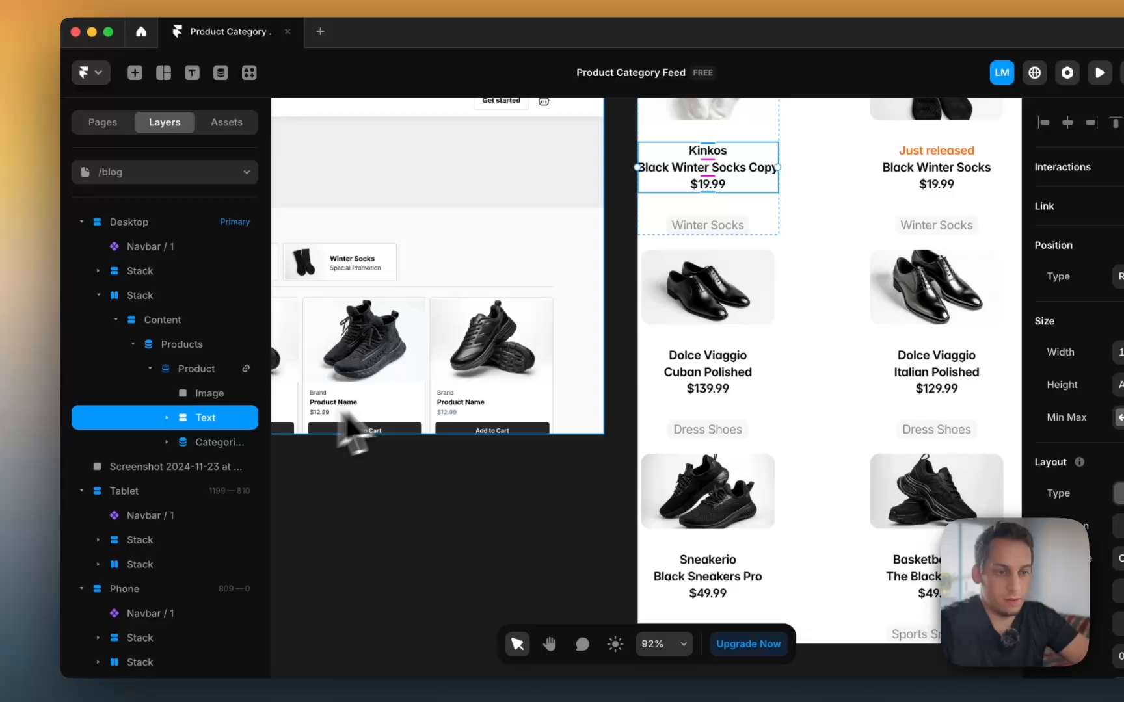
{"action": "scroll", "coordinate": [407, 396], "scroll_direction": "left", "scroll_amount": 1}
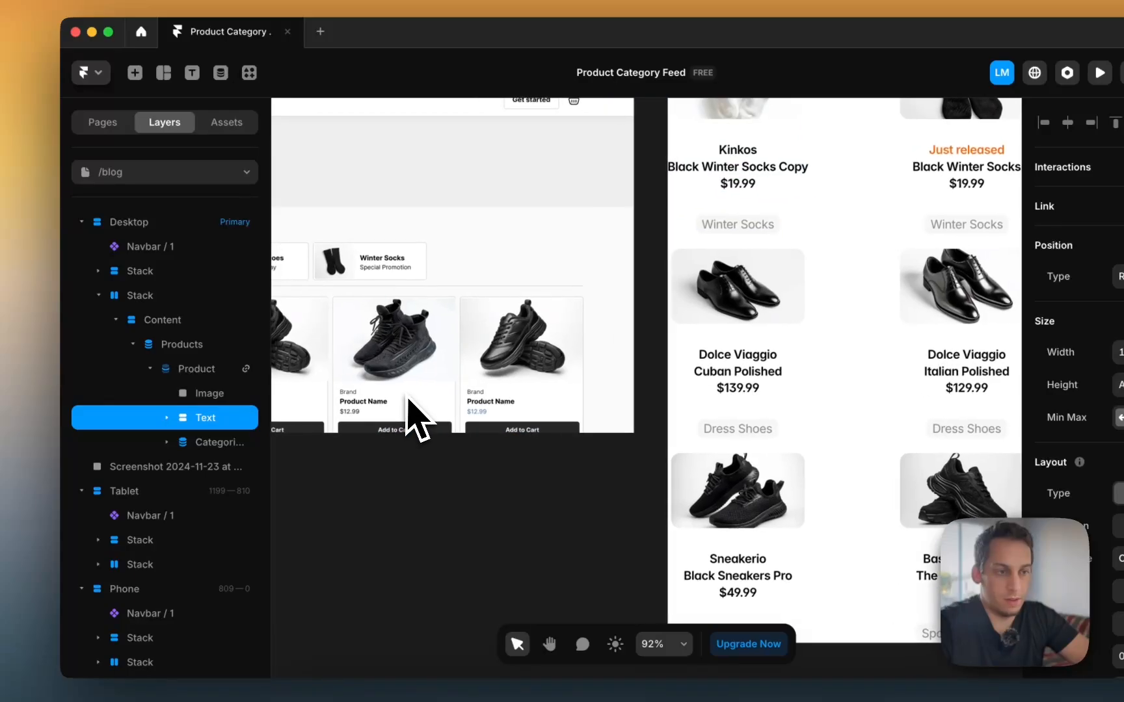
{"action": "left_click", "coordinate": [212, 443]}
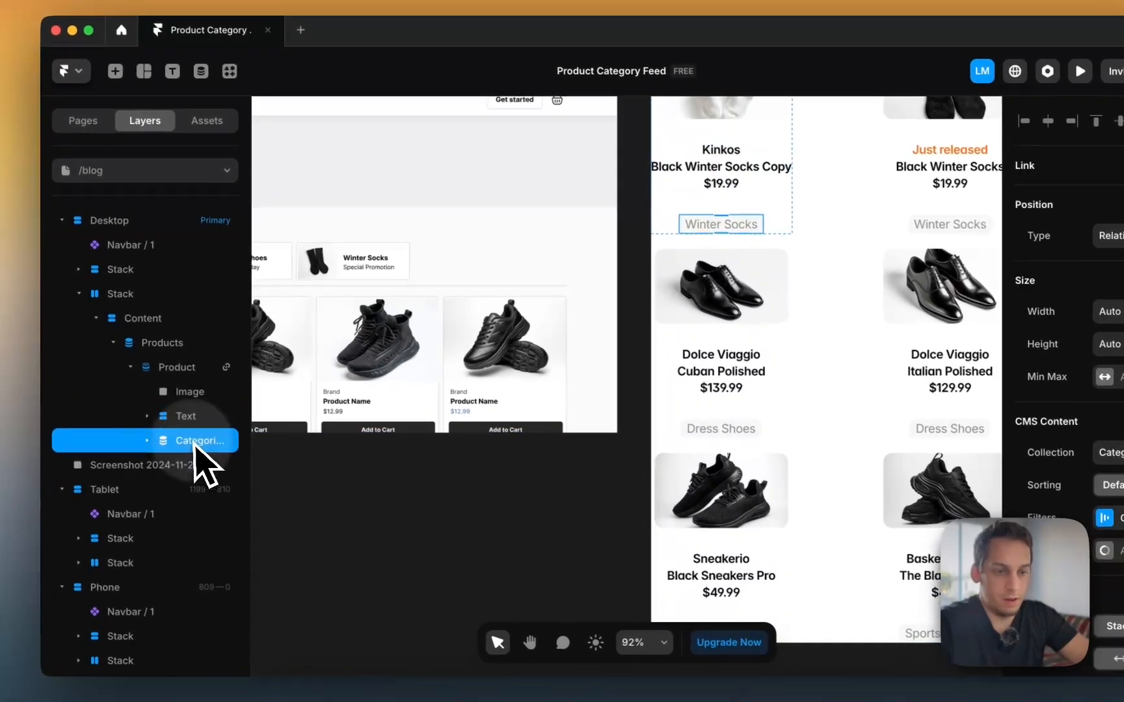
{"action": "key", "text": "BackSpace"}
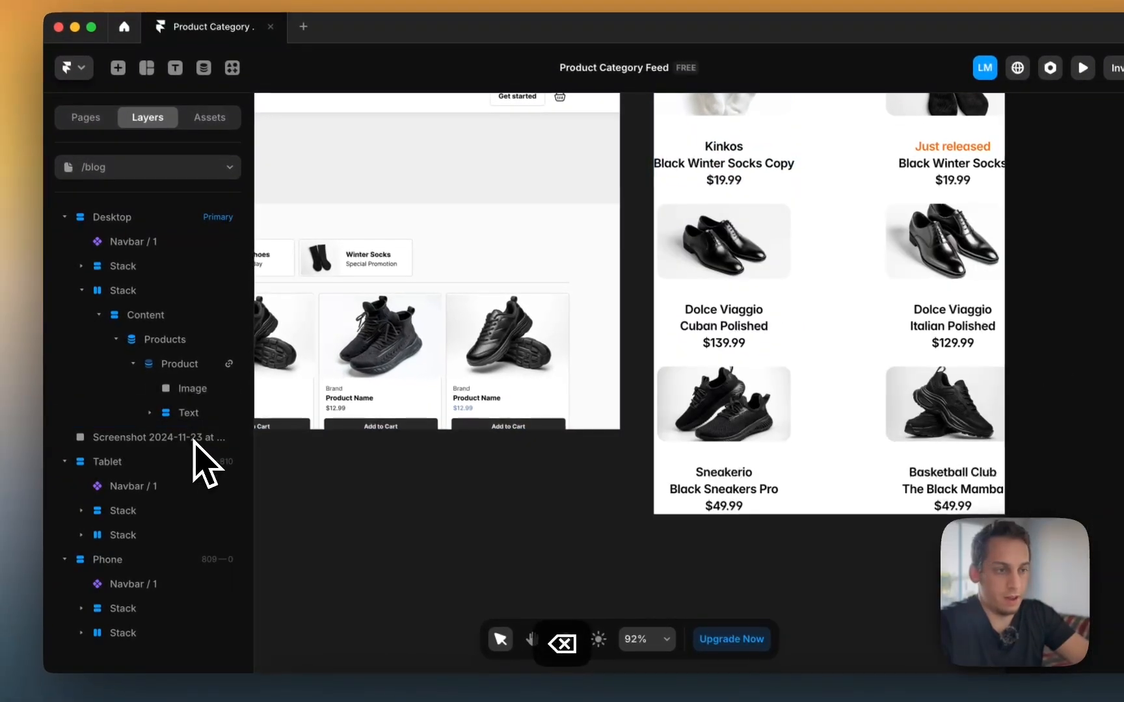
Step: Left-align the texts inside the product card's Text stack to match the reference screenshot
{"action": "scroll", "coordinate": [571, 342], "scroll_direction": "up", "scroll_amount": 4}
{"action": "scroll", "coordinate": [572, 341], "scroll_direction": "right", "scroll_amount": 2}
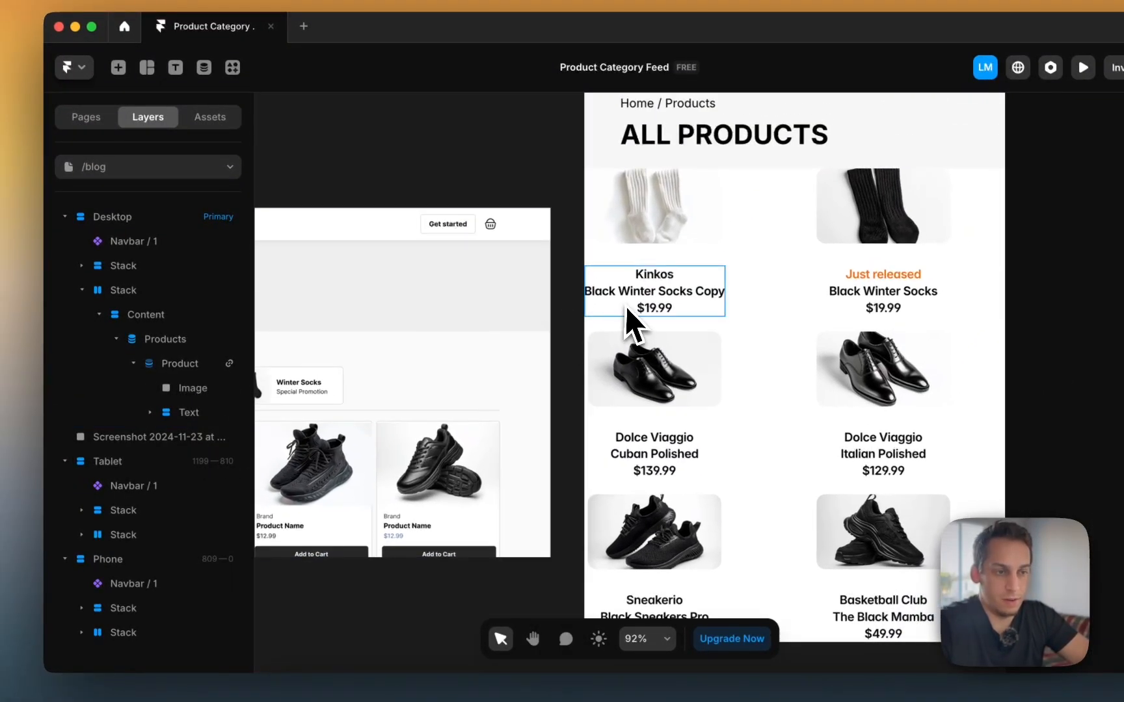
{"action": "scroll", "coordinate": [601, 323], "scroll_direction": "left", "scroll_amount": 4}
{"action": "scroll", "coordinate": [602, 334], "scroll_direction": "down", "scroll_amount": 3}
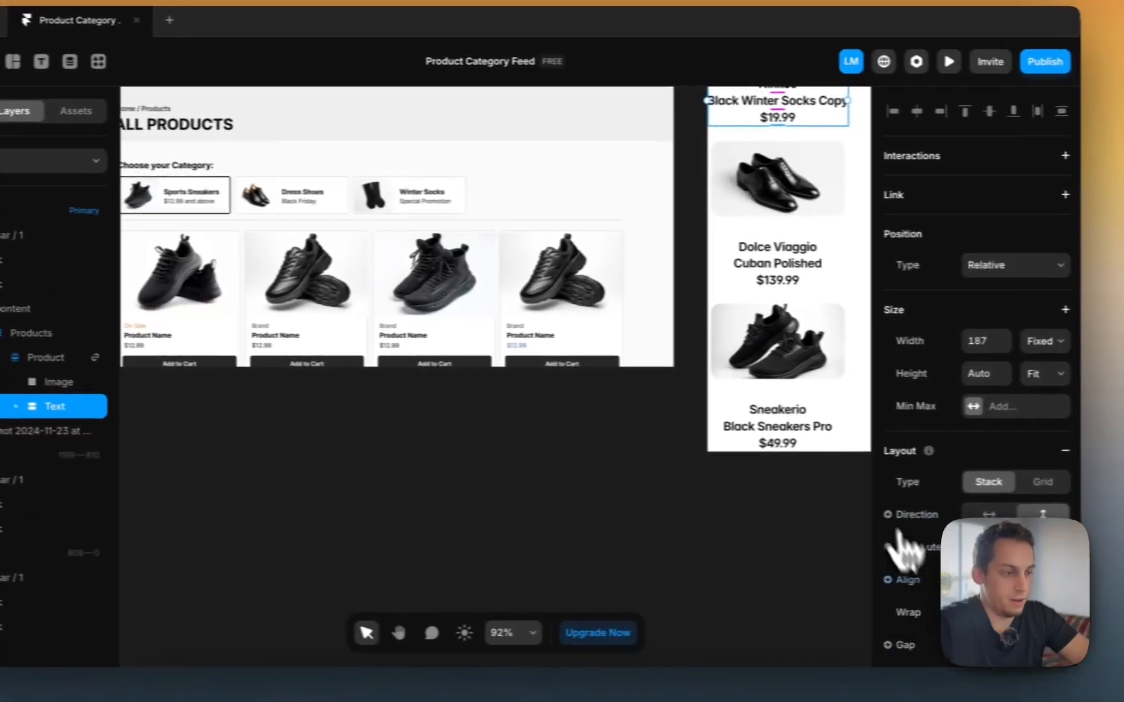
{"action": "scroll", "coordinate": [693, 552], "scroll_direction": "up", "scroll_amount": 3}
{"action": "scroll", "coordinate": [692, 552], "scroll_direction": "right", "scroll_amount": 2}
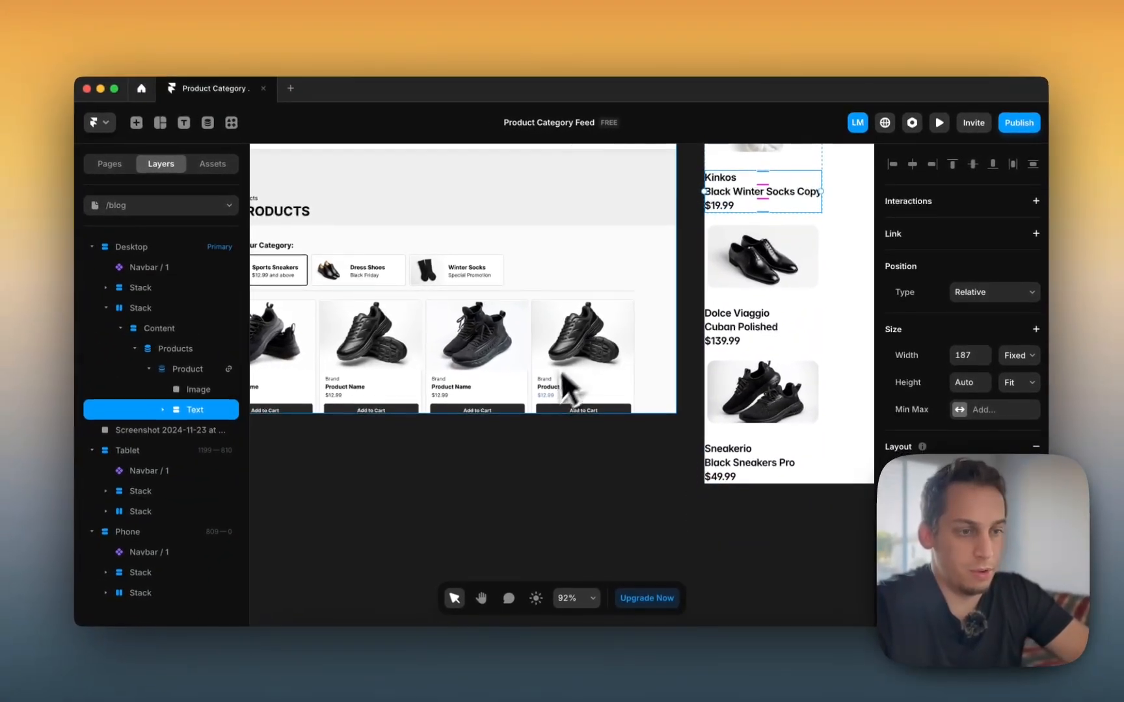
Step: Set the weight of the price text in the product card to Regular and slightly reduce its font size
{"action": "scroll", "coordinate": [468, 447], "scroll_direction": "up", "scroll_amount": 5}
{"action": "scroll", "coordinate": [549, 398], "scroll_direction": "up", "scroll_amount": 1}
{"action": "scroll", "coordinate": [531, 398], "scroll_direction": "down", "scroll_amount": 4}
{"action": "scroll", "coordinate": [530, 398], "scroll_direction": "right", "scroll_amount": 4}
{"action": "scroll", "coordinate": [530, 398], "scroll_direction": "up", "scroll_amount": 2}
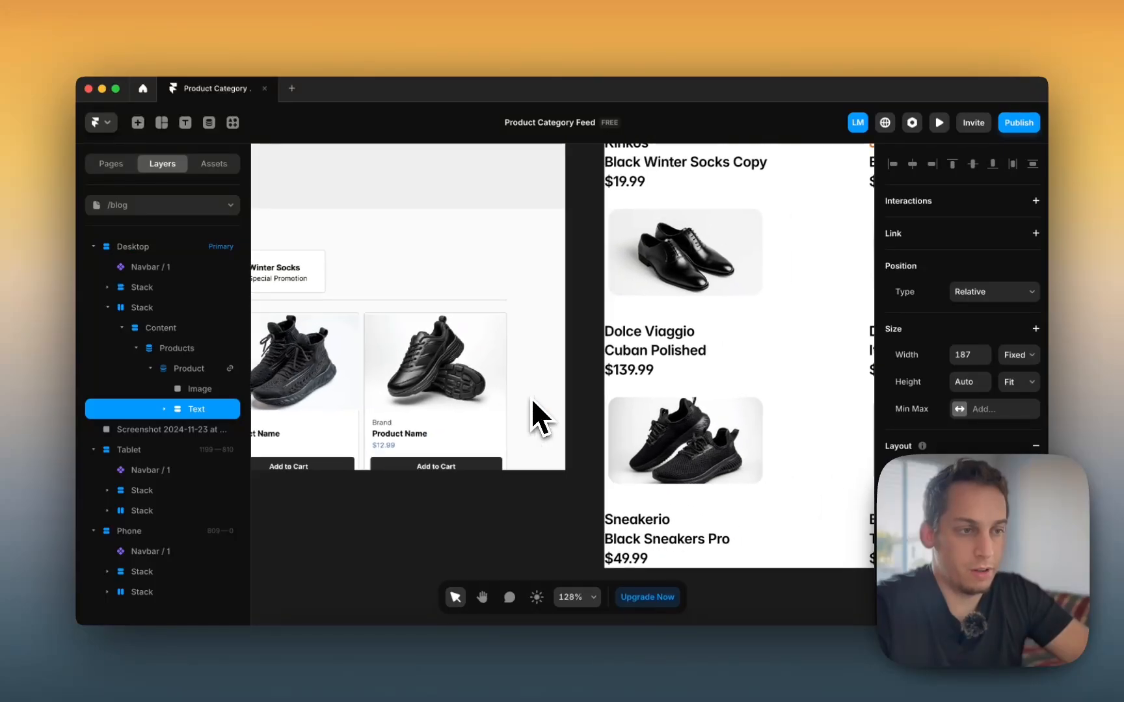
{"action": "left_click", "coordinate": [528, 268]}
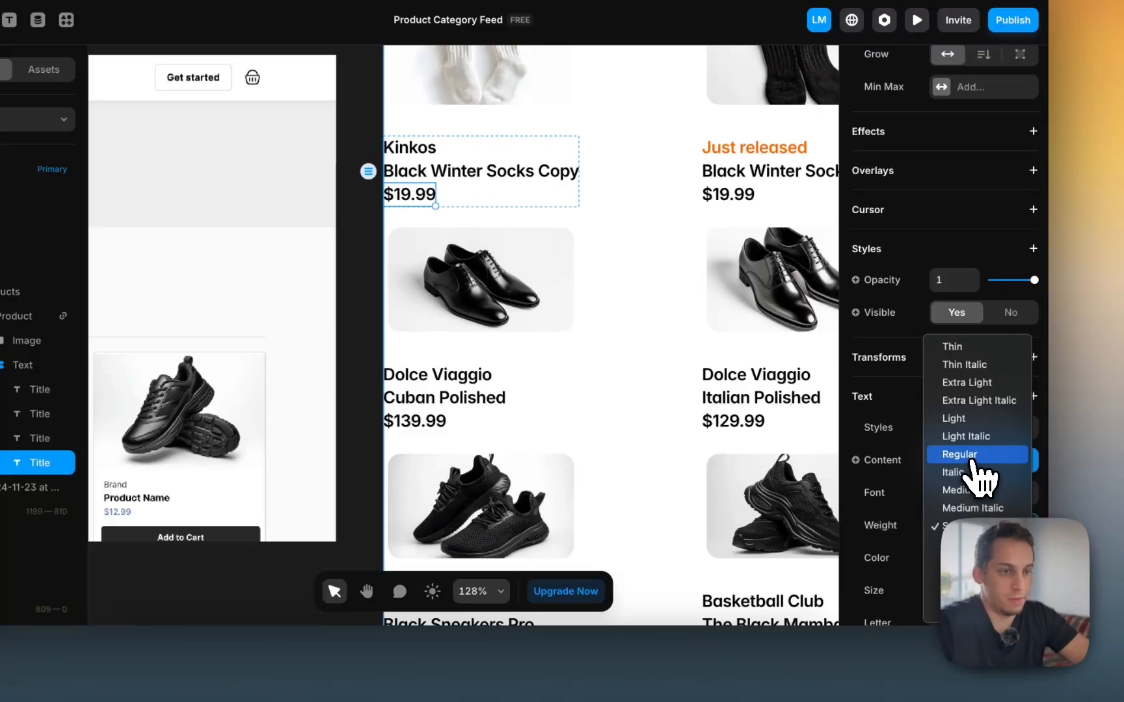
{"action": "scroll", "coordinate": [951, 484], "scroll_direction": "down", "scroll_amount": 2}
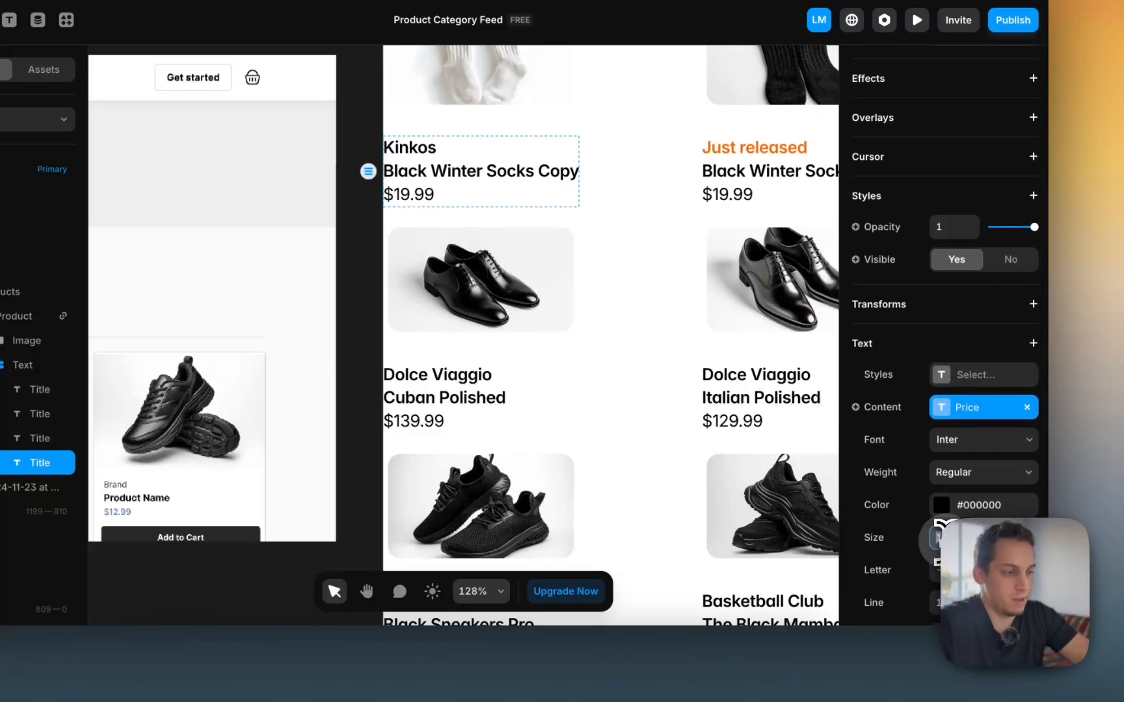
{"action": "key", "text": "Down"}
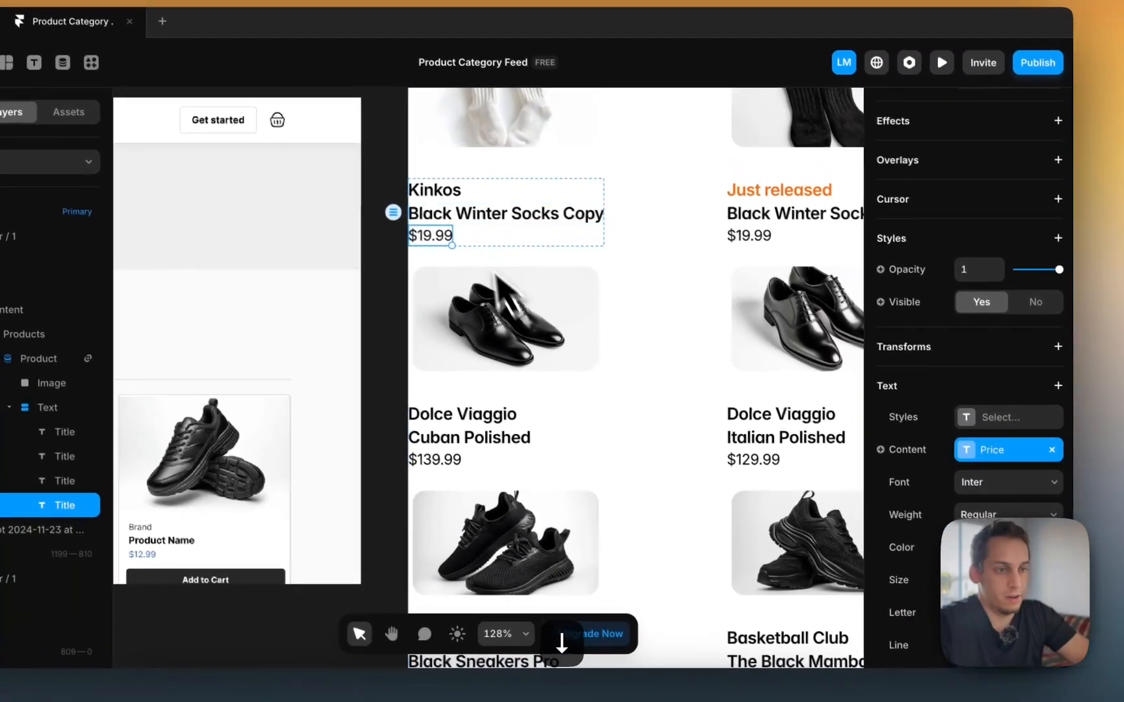
Step: Remove the Heading 6 style from the brand name text in the product card and reduce its font size
{"action": "left_click", "coordinate": [426, 150]}
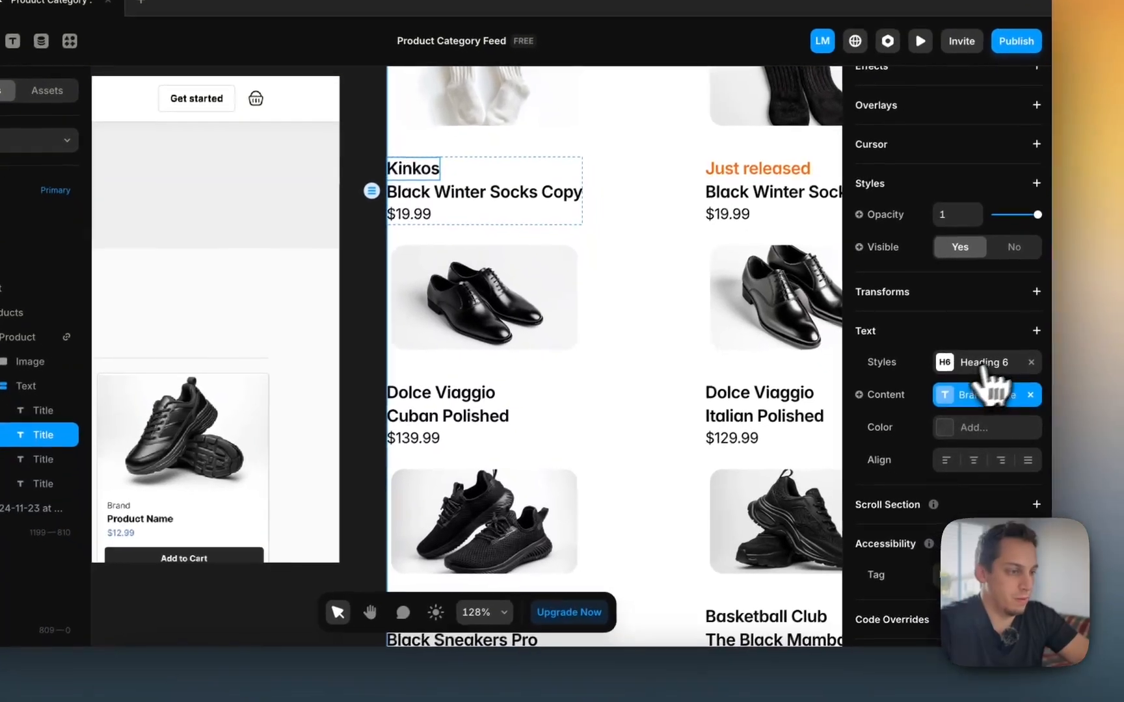
{"action": "left_click", "coordinate": [1055, 390]}
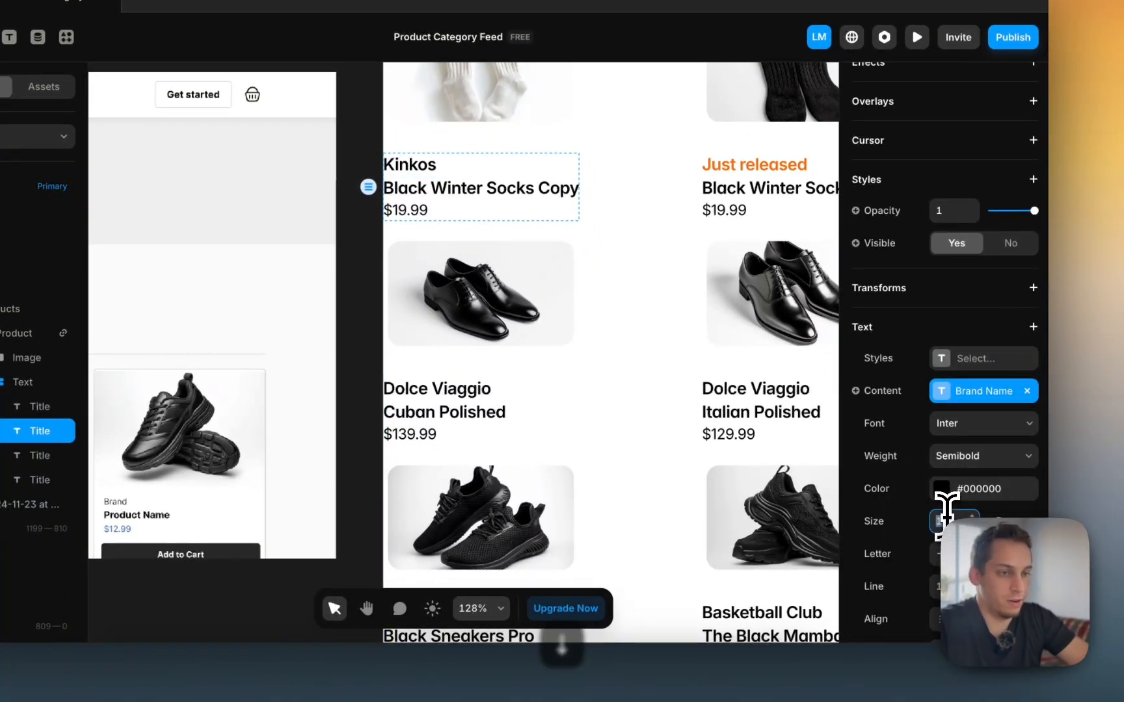
{"action": "key", "text": "Down"}
{"action": "key", "text": "Down"}
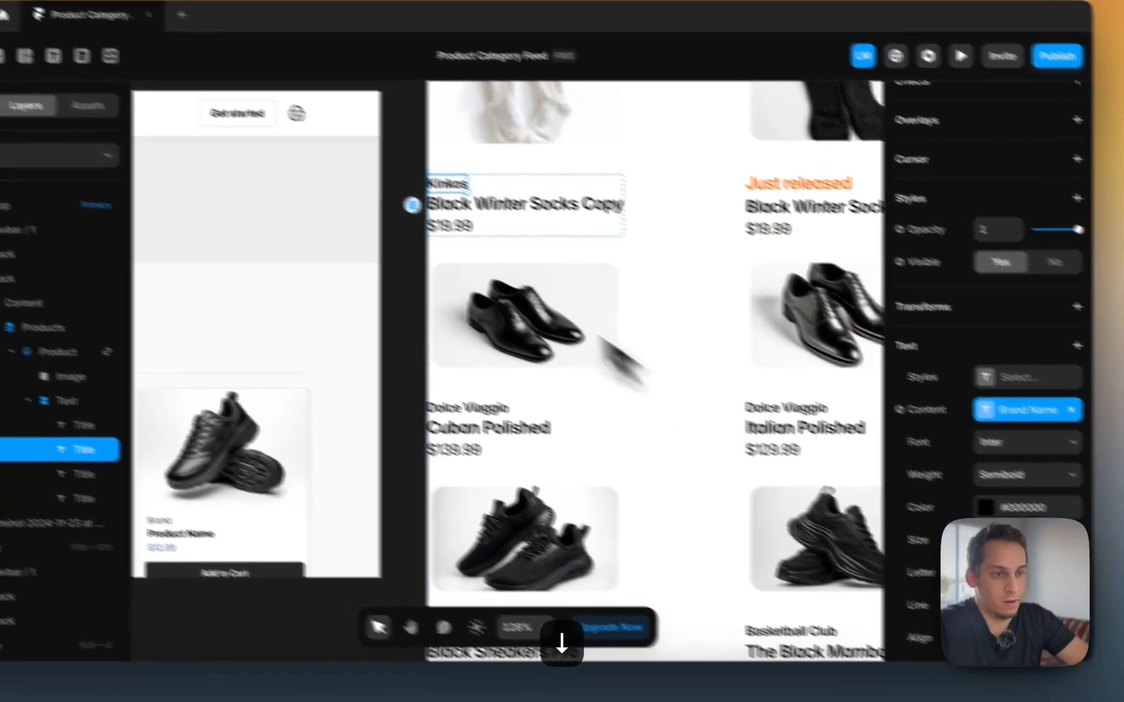
Step: Review the text hierarchy of the product cards across the grid and select the product name text
{"action": "left_click", "coordinate": [354, 225]}
{"action": "scroll", "coordinate": [359, 227], "scroll_direction": "down", "scroll_amount": 3}
{"action": "scroll", "coordinate": [359, 226], "scroll_direction": "up", "scroll_amount": 1}
{"action": "scroll", "coordinate": [359, 226], "scroll_direction": "left", "scroll_amount": 1}
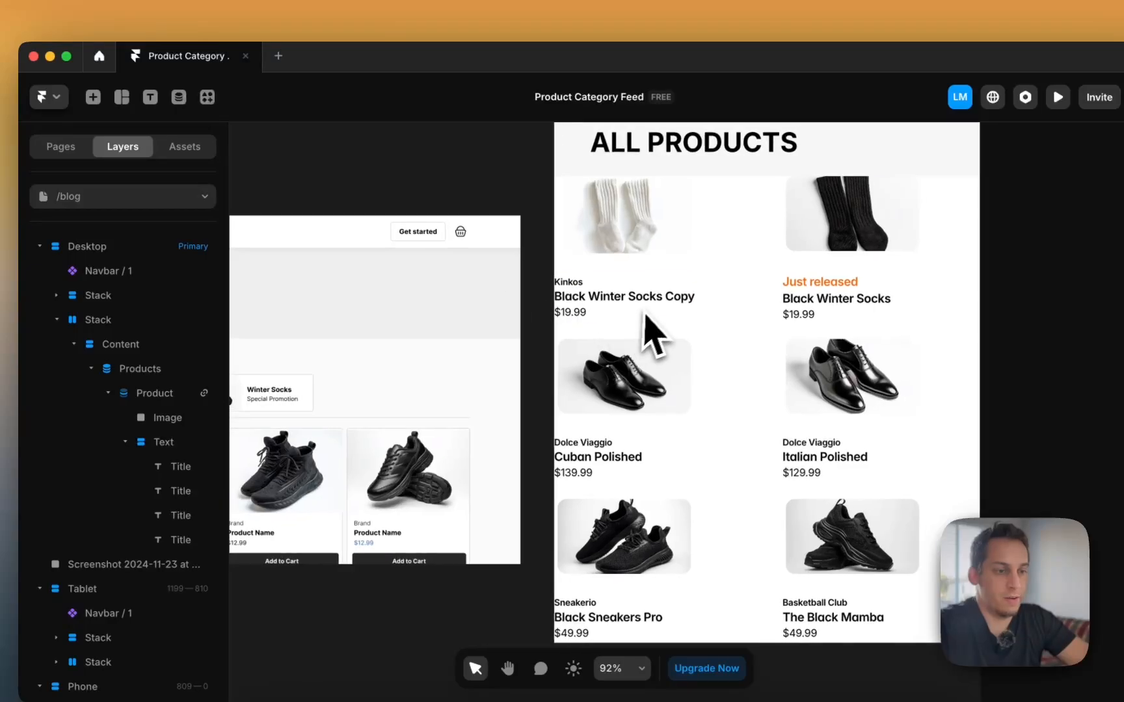
{"action": "scroll", "coordinate": [650, 329], "scroll_direction": "right", "scroll_amount": 2}
{"action": "scroll", "coordinate": [651, 328], "scroll_direction": "up", "scroll_amount": 1}
{"action": "scroll", "coordinate": [605, 318], "scroll_direction": "down", "scroll_amount": 5, "text": "ctrl"}
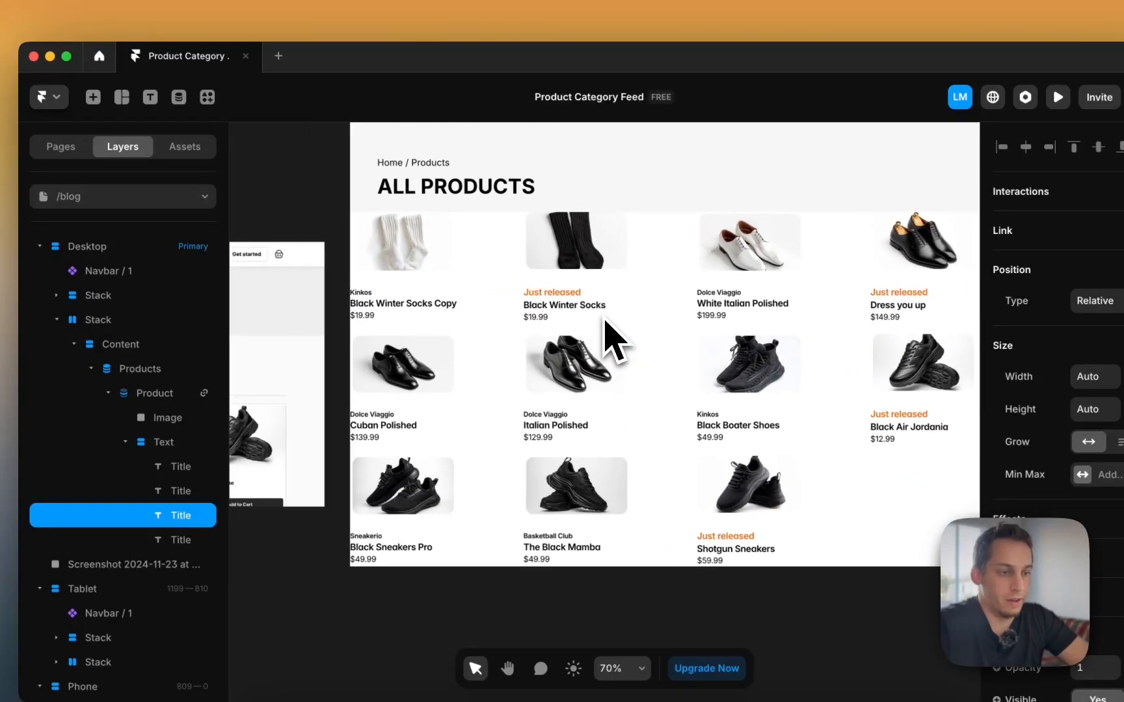
Step: Add a 1 px solid #222222 border at 10% opacity to the Product card and set its corner radius to 5
{"action": "left_click", "coordinate": [641, 271]}
{"action": "scroll", "coordinate": [642, 272], "scroll_direction": "left", "scroll_amount": 3}
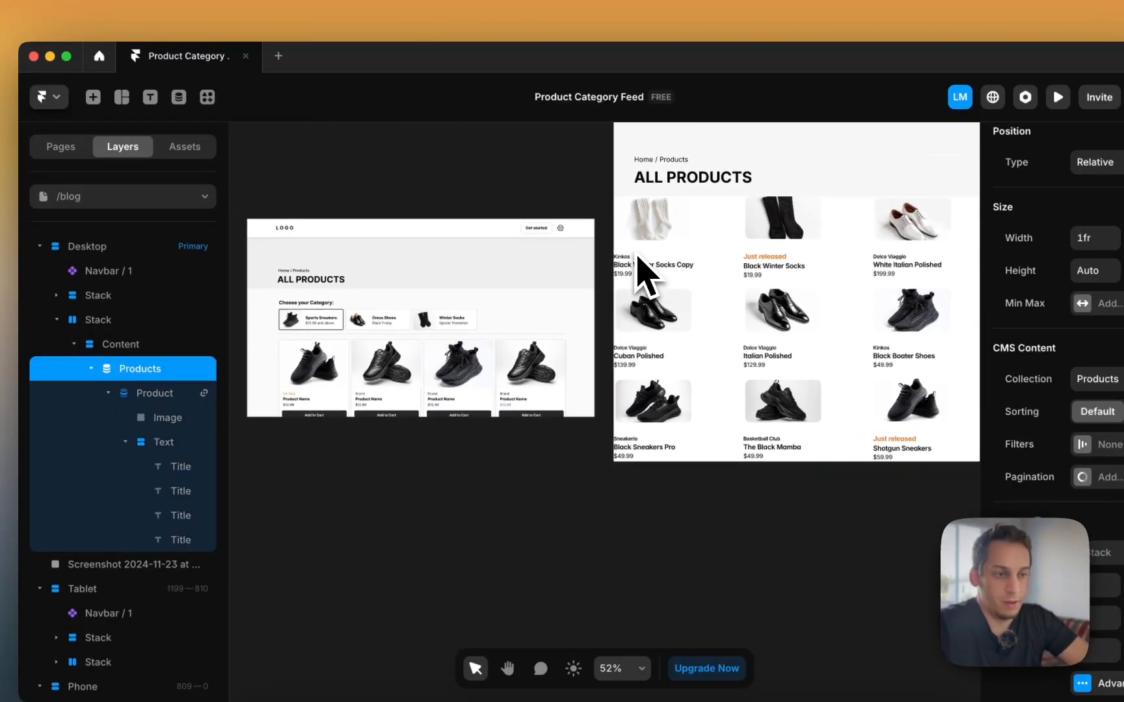
{"action": "left_click", "coordinate": [646, 259]}
{"action": "key", "text": "Escape"}
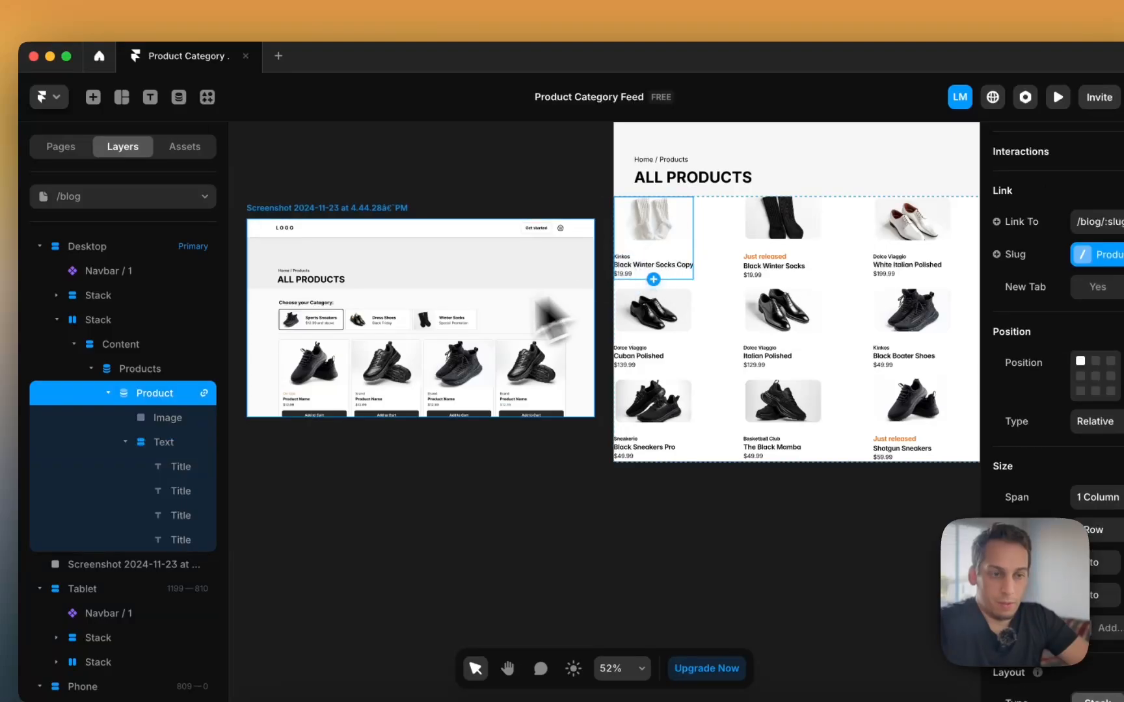
{"action": "scroll", "coordinate": [380, 354], "scroll_direction": "up", "scroll_amount": 5, "text": "ctrl"}
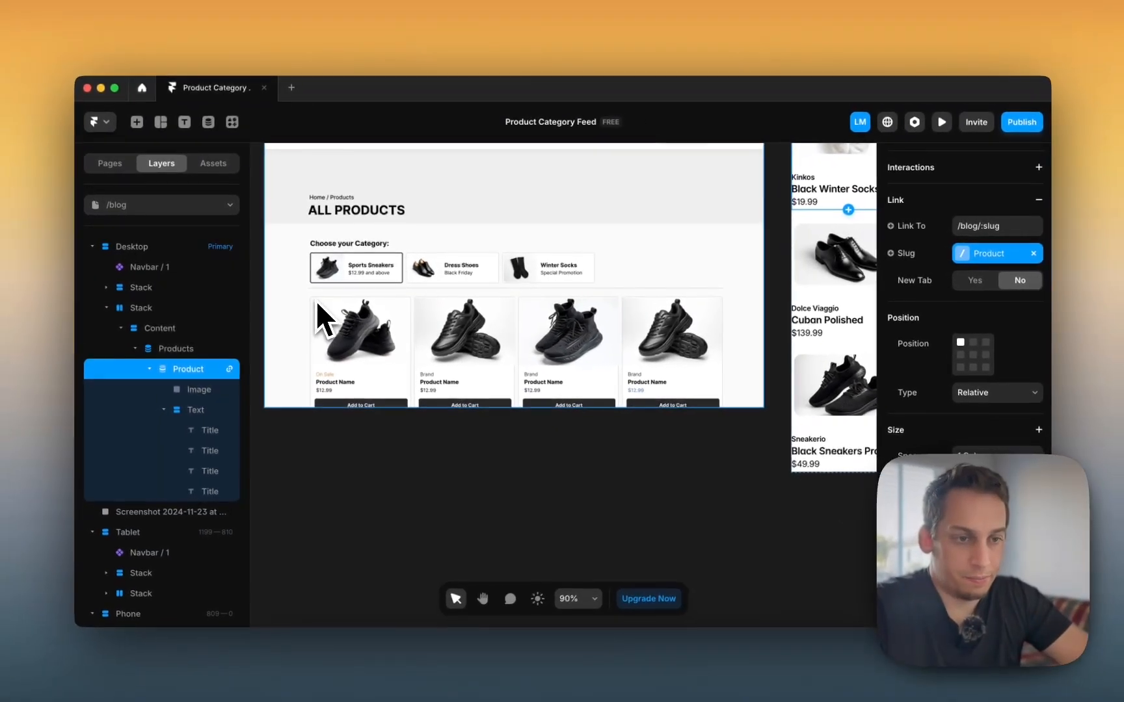
{"action": "scroll", "coordinate": [924, 452], "scroll_direction": "down", "scroll_amount": 7}
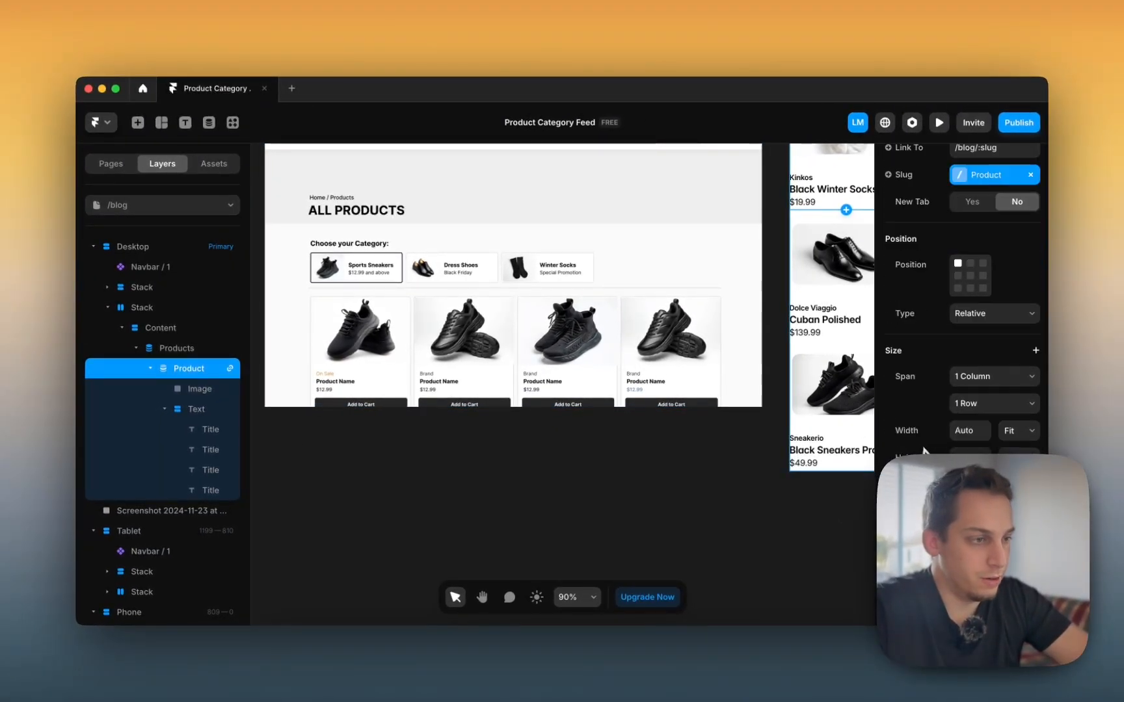
{"action": "scroll", "coordinate": [721, 453], "scroll_direction": "right", "scroll_amount": 4}
{"action": "scroll", "coordinate": [720, 454], "scroll_direction": "up", "scroll_amount": 2}
{"action": "scroll", "coordinate": [962, 520], "scroll_direction": "down", "scroll_amount": 1}
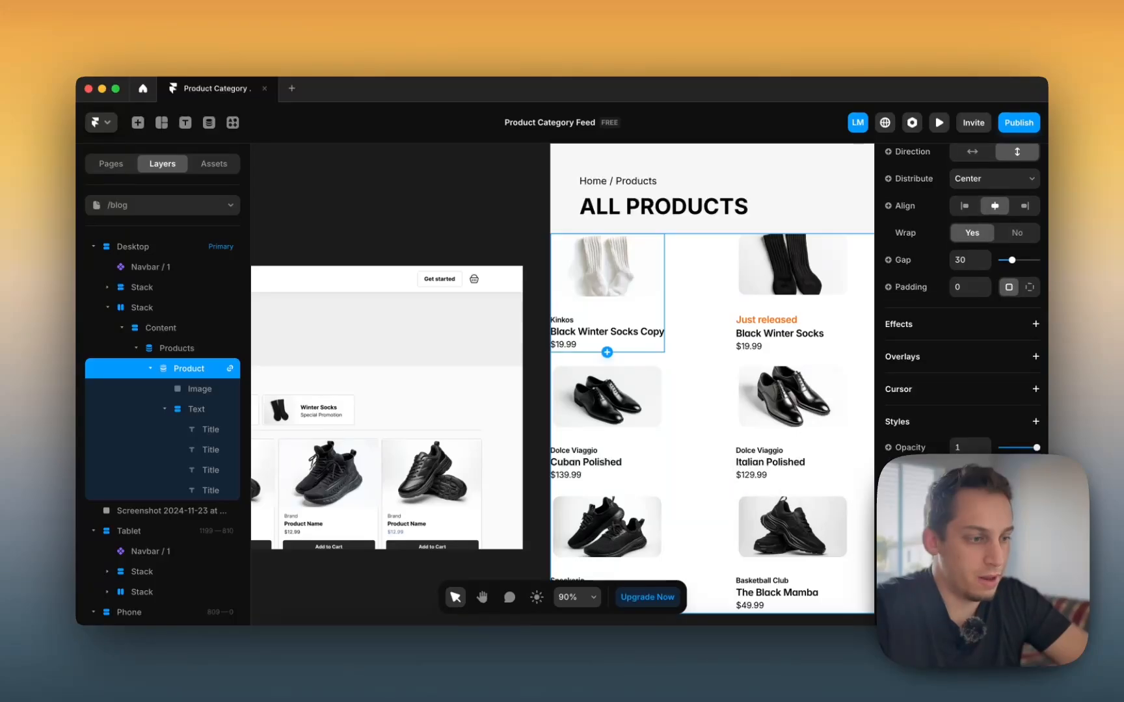
{"action": "left_click", "coordinate": [966, 574]}
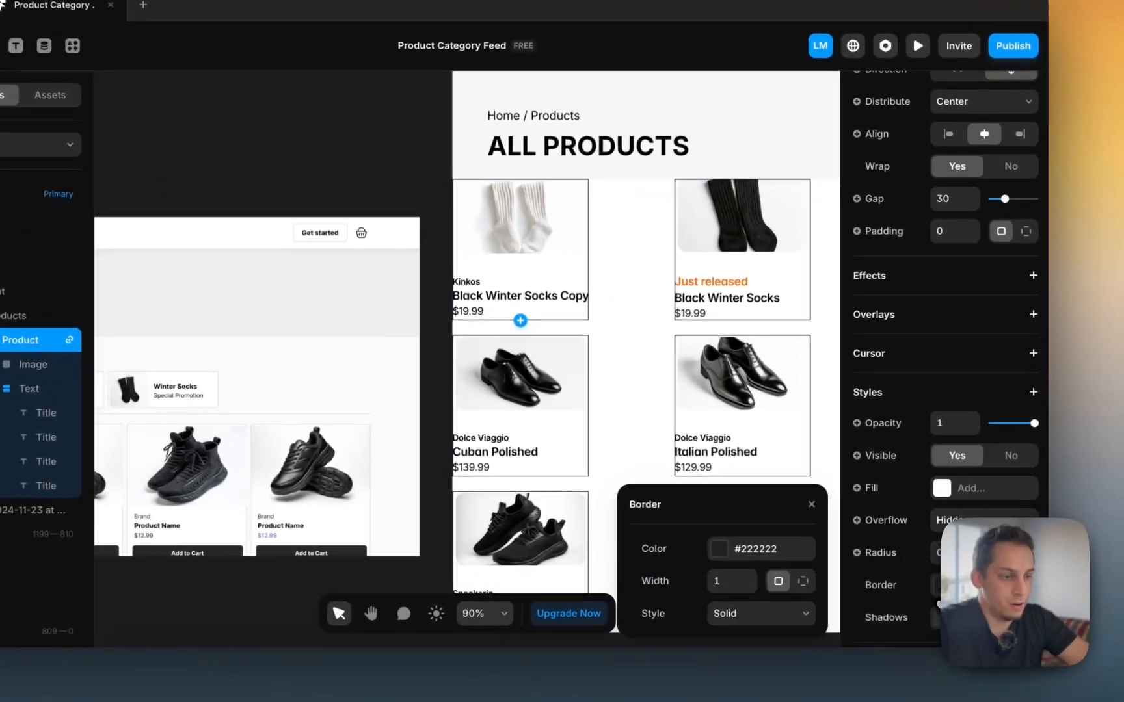
{"action": "left_click", "coordinate": [748, 548]}
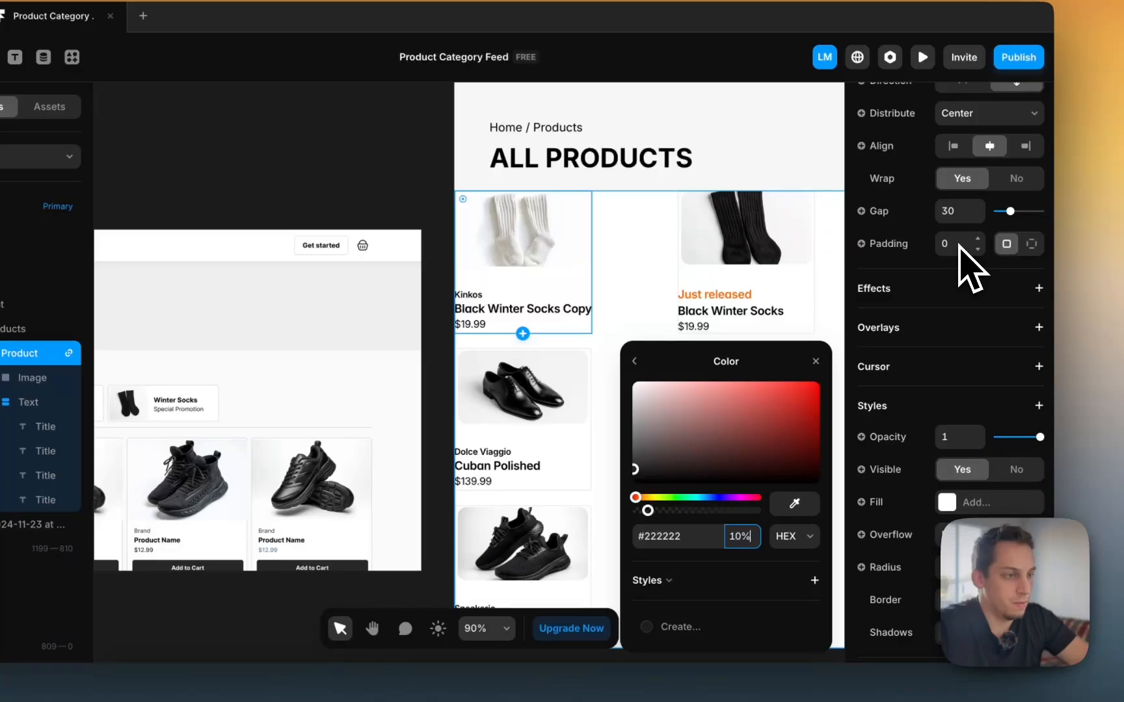
{"action": "key", "text": "Escape"}
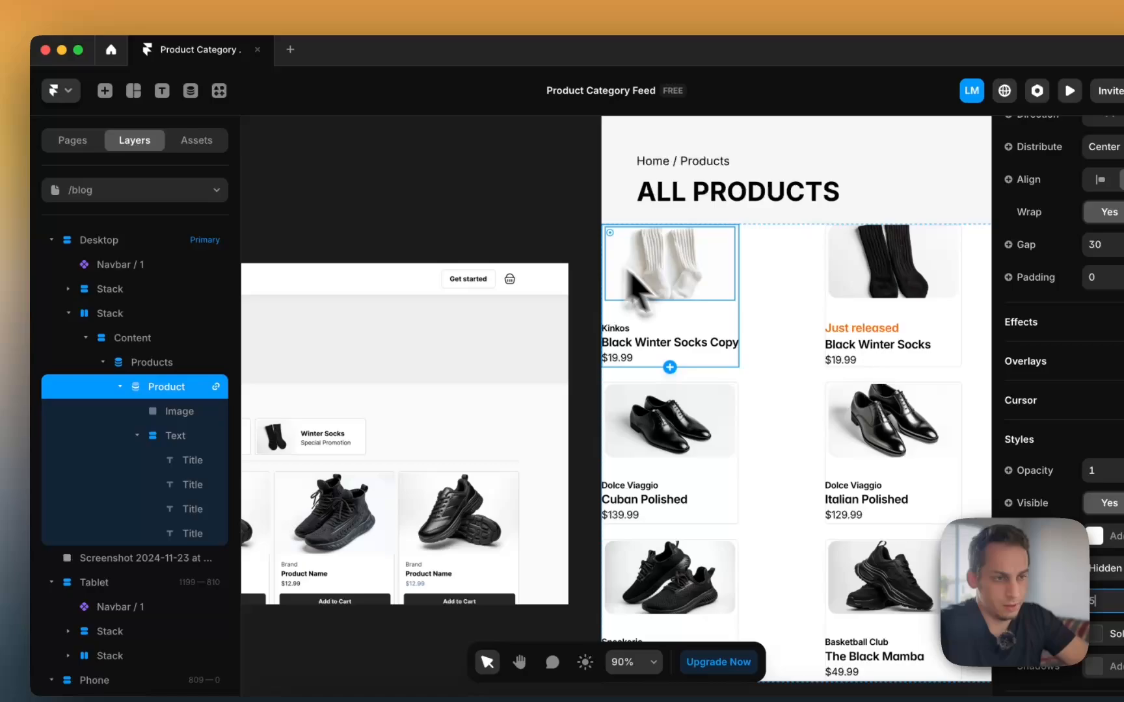
Step: Round only the upper corners of the product image to 5 and set the overflow of the image and its Product card to Visible
{"action": "left_click", "coordinate": [543, 257]}
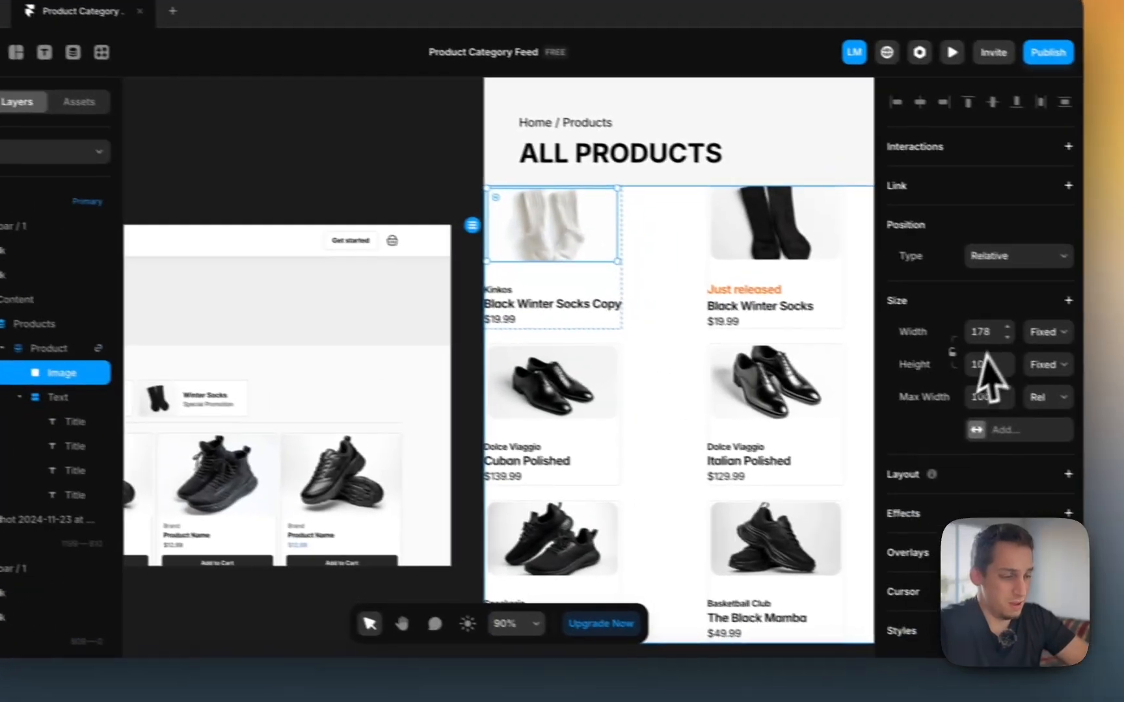
{"action": "scroll", "coordinate": [1054, 403], "scroll_direction": "down", "scroll_amount": 6}
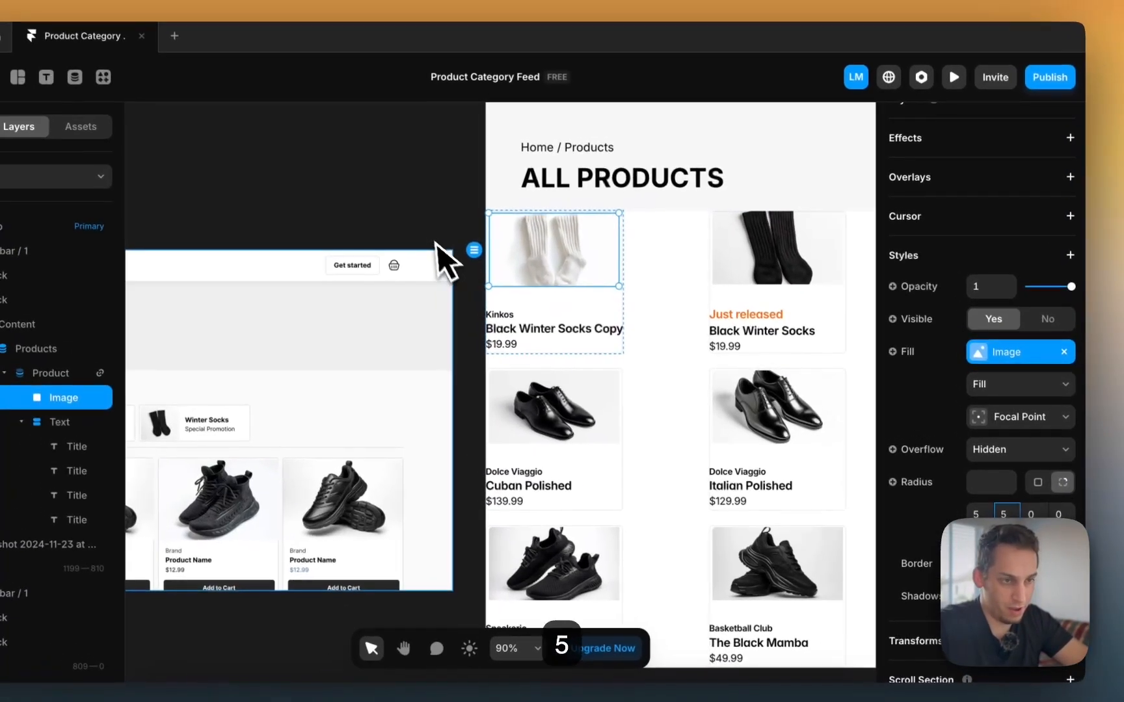
{"action": "left_click", "coordinate": [398, 224]}
{"action": "left_click", "coordinate": [576, 267]}
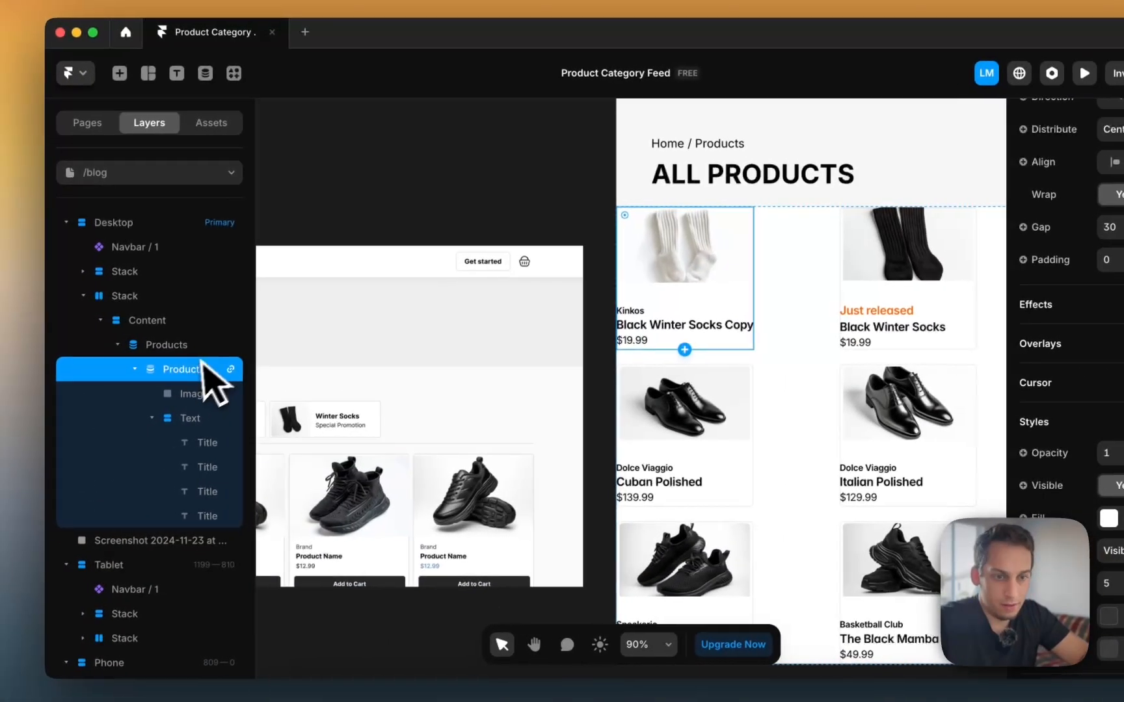
Step: Set the product image's width to Fill and its height to 190
{"action": "left_click", "coordinate": [192, 394]}
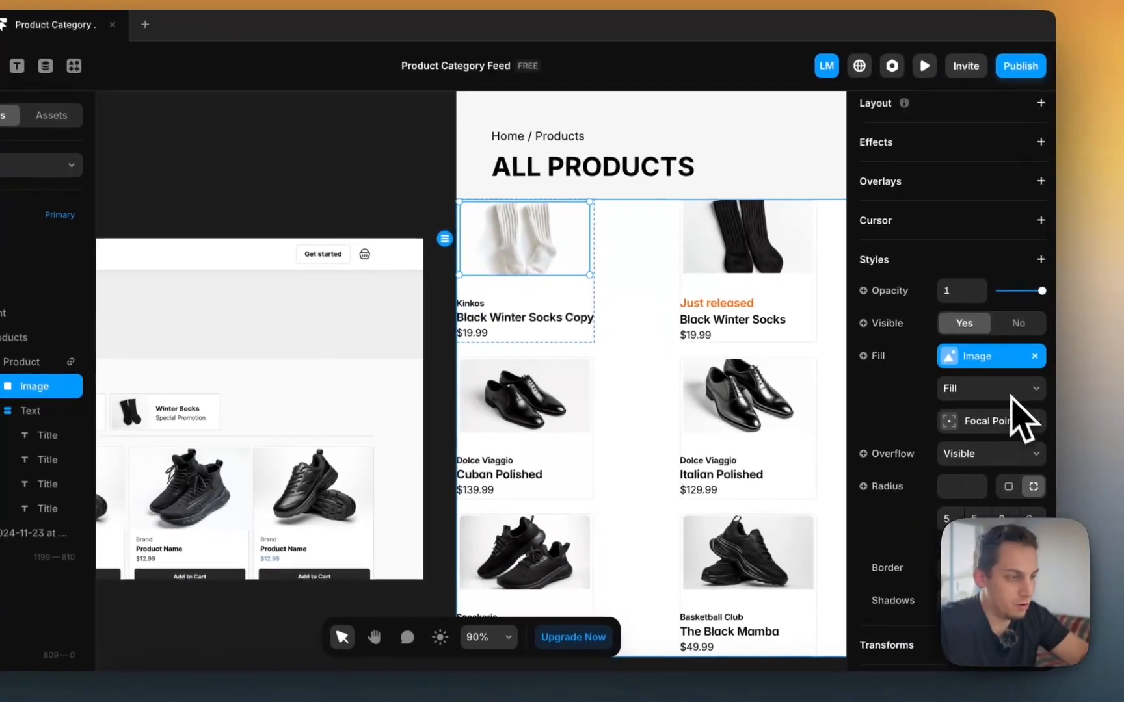
{"action": "scroll", "coordinate": [1007, 380], "scroll_direction": "up", "scroll_amount": 5}
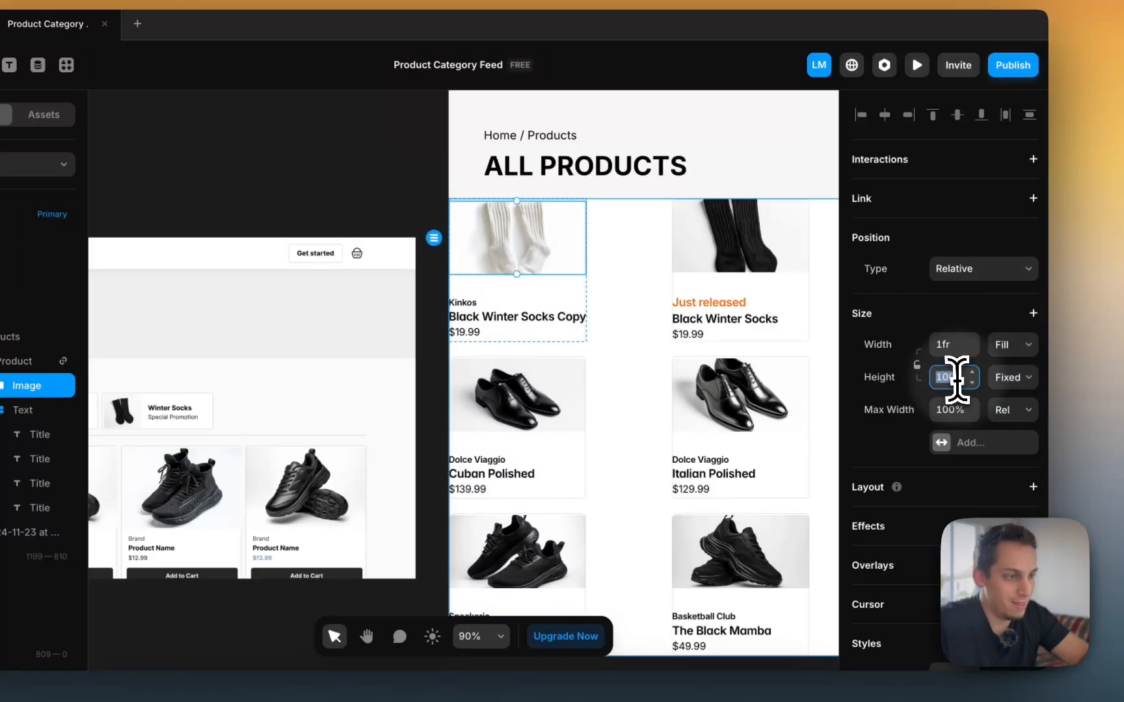
{"action": "key", "text": "shift+Up"}
{"action": "key", "text": "shift+Up"}
{"action": "key", "text": "shift+Up"}
{"action": "key", "text": "shift+Up"}
{"action": "key", "text": "shift+Up"}
{"action": "key", "text": "shift+Up"}
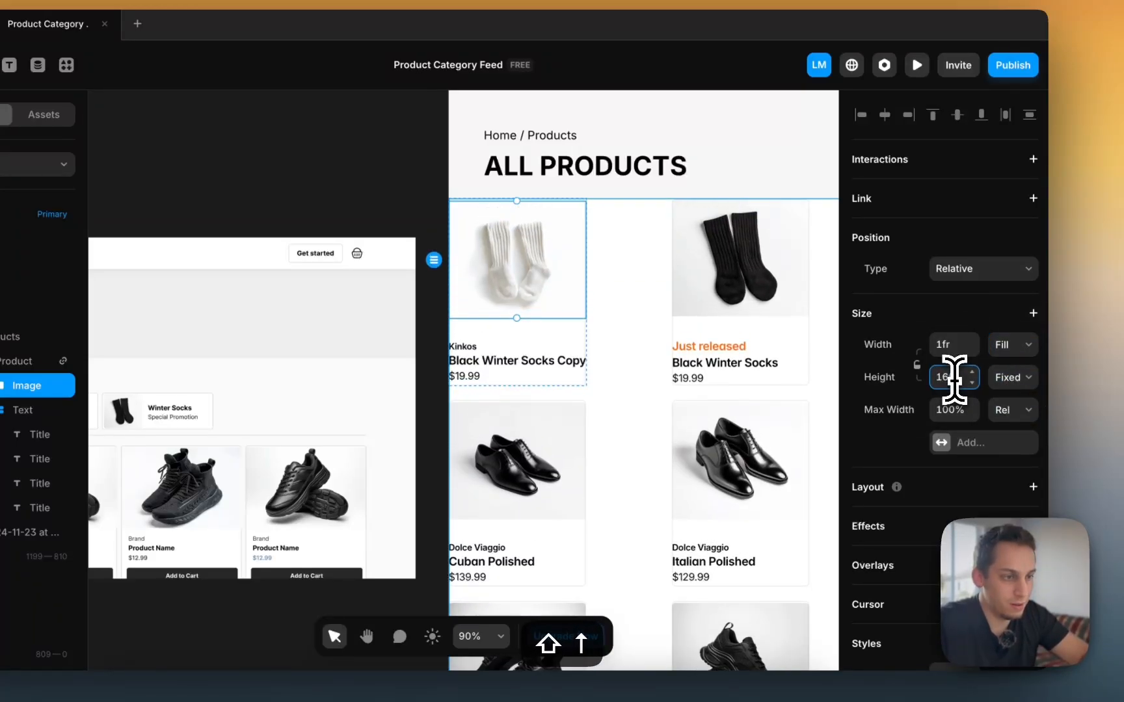
{"action": "key", "text": "shift+Up"}
{"action": "key", "text": "shift+Up"}
{"action": "key", "text": "shift+Up"}
{"action": "key", "text": "shift+Up"}
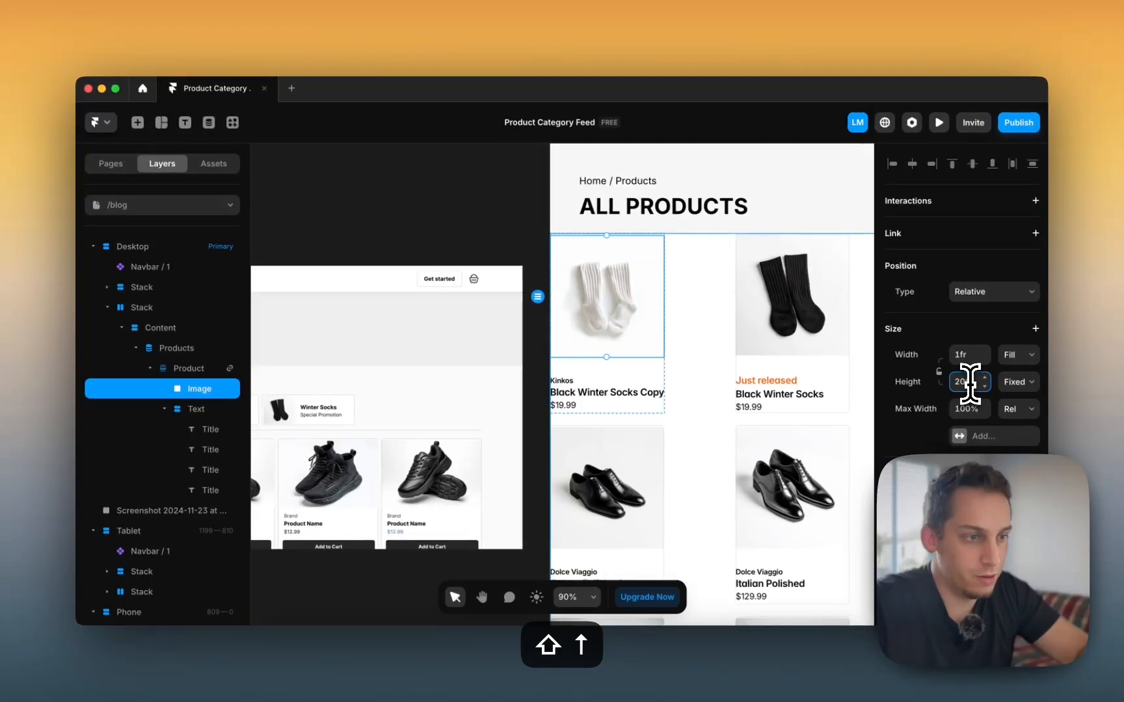
{"action": "key", "text": "shift+Down"}
{"action": "key", "text": "shift+Down"}
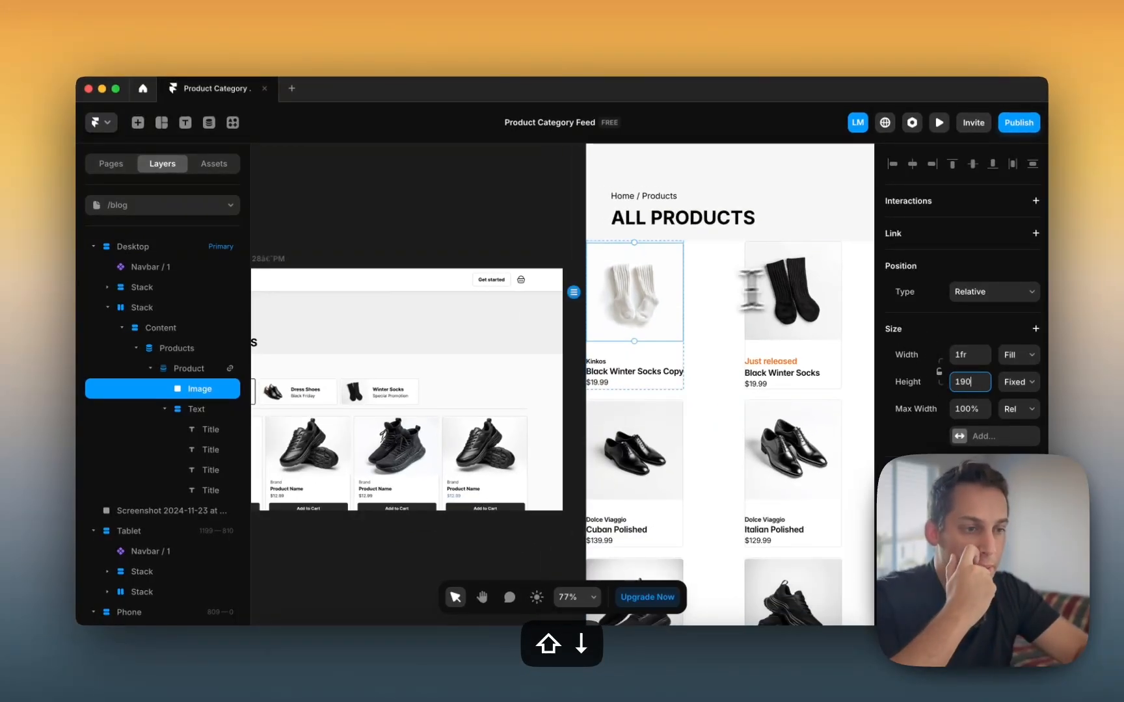
Step: Set the gap of the four-column Products grid to 10
{"action": "scroll", "coordinate": [534, 305], "scroll_direction": "down", "scroll_amount": 5}
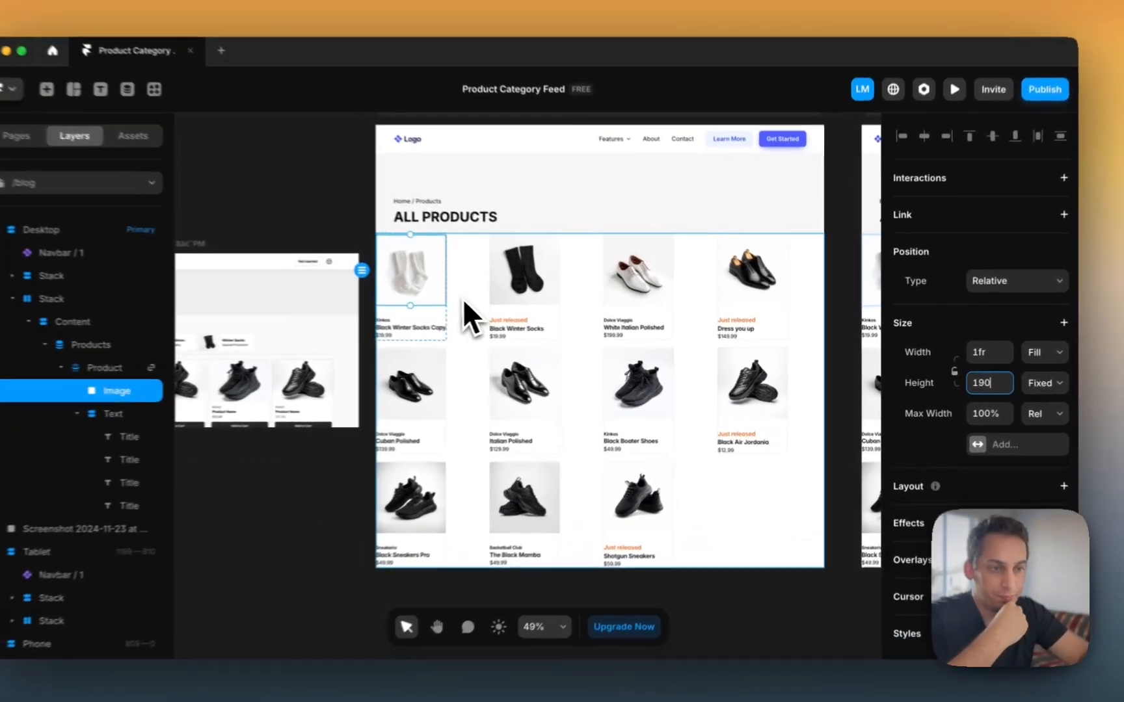
{"action": "left_click", "coordinate": [505, 307]}
{"action": "left_click", "coordinate": [970, 555]}
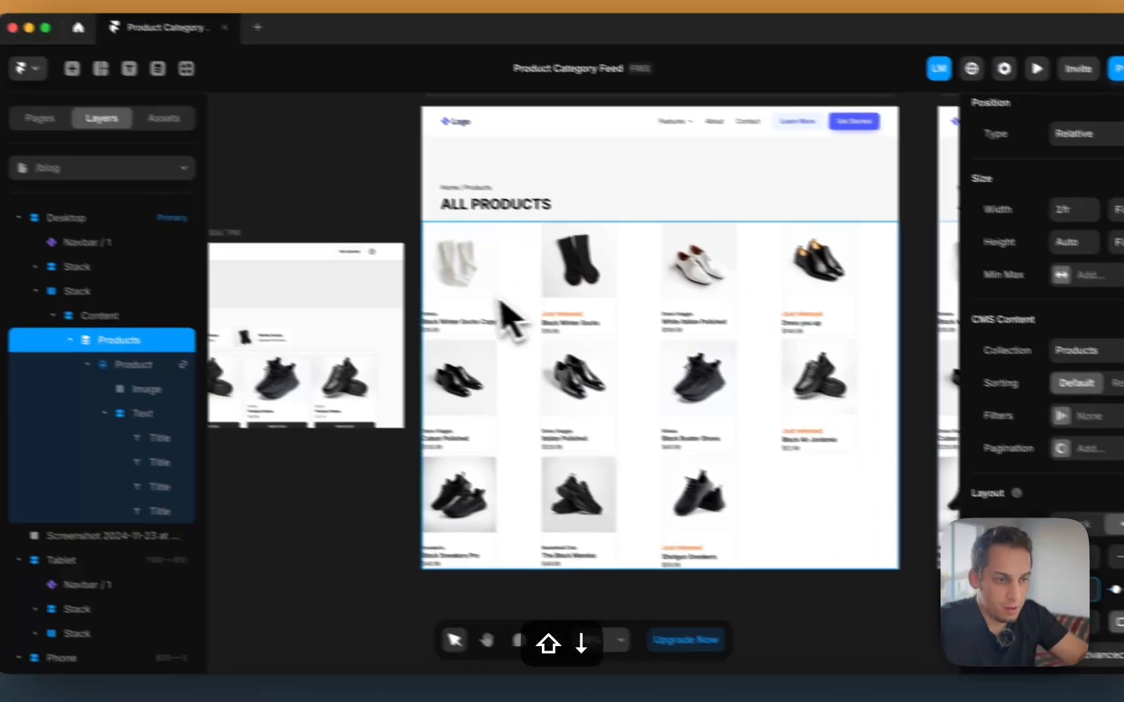
{"action": "scroll", "coordinate": [404, 281], "scroll_direction": "down", "scroll_amount": 2}
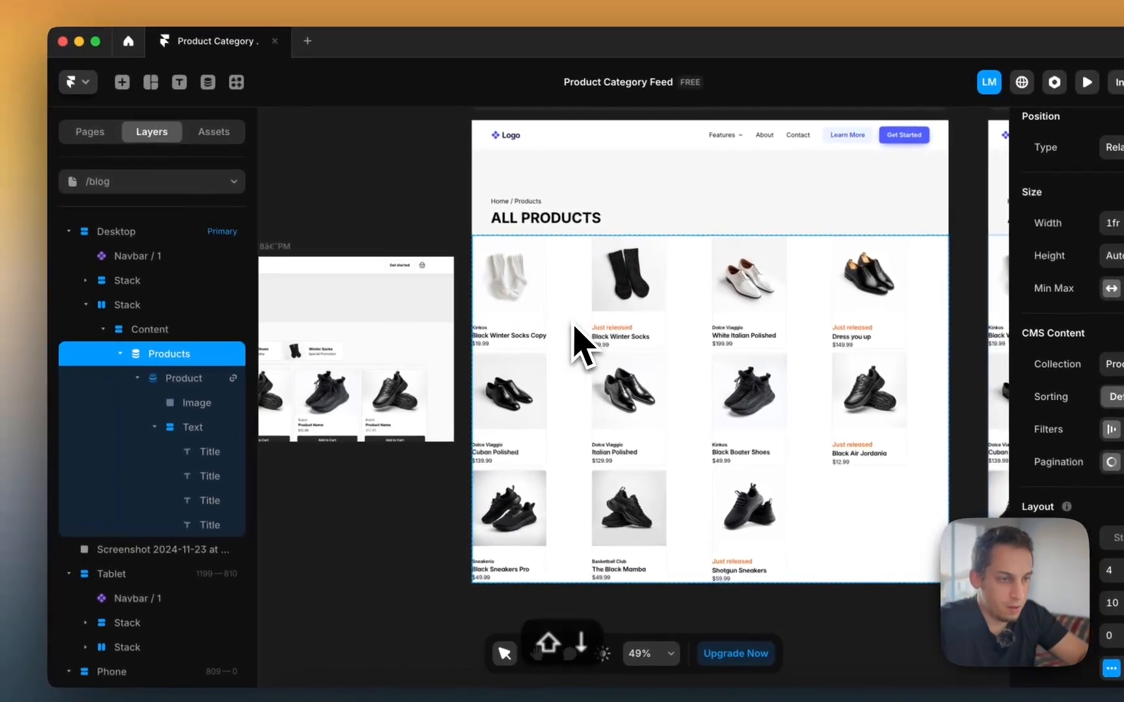
Step: Set the width of the Product card to Fill so each card spans its grid column
{"action": "scroll", "coordinate": [406, 280], "scroll_direction": "left", "scroll_amount": 1}
{"action": "left_click", "coordinate": [173, 380]}
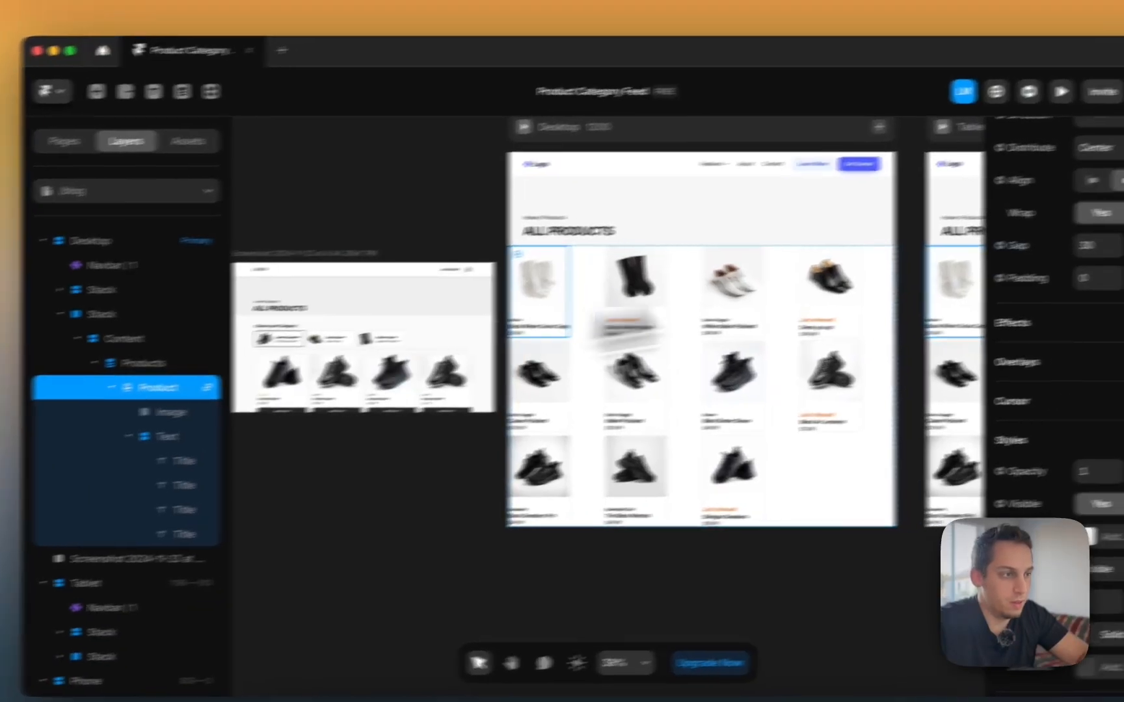
{"action": "scroll", "coordinate": [965, 244], "scroll_direction": "up", "scroll_amount": 5}
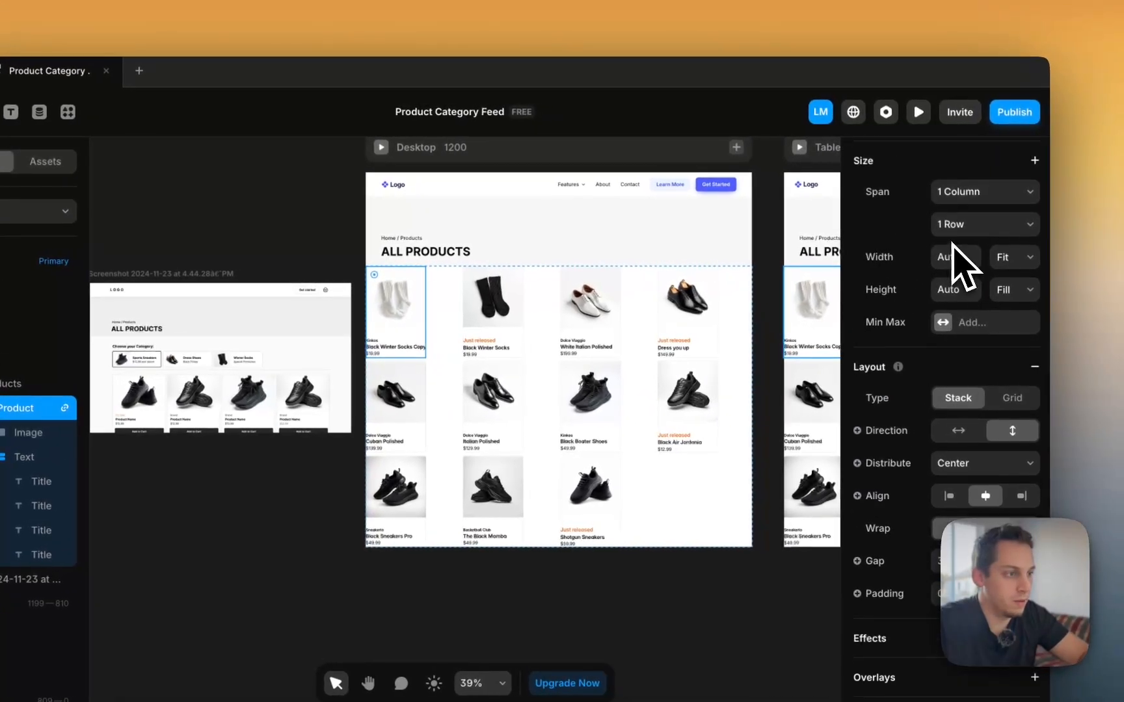
{"action": "left_click", "coordinate": [1008, 262]}
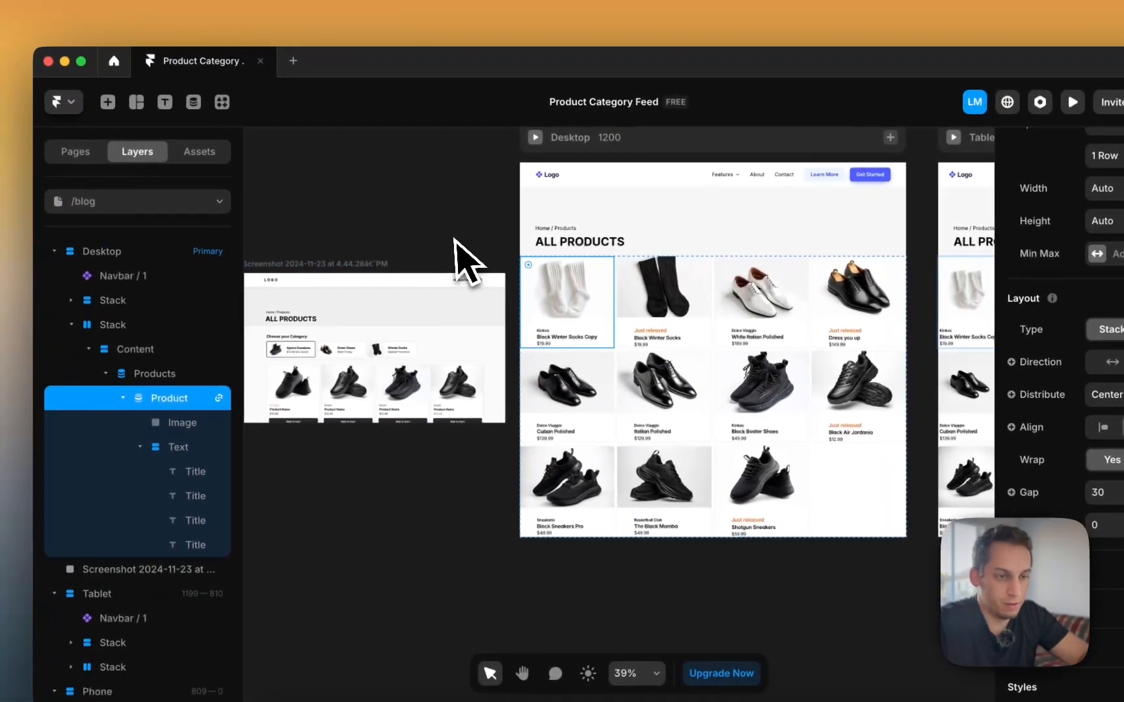
{"action": "scroll", "coordinate": [314, 257], "scroll_direction": "up", "scroll_amount": 2}
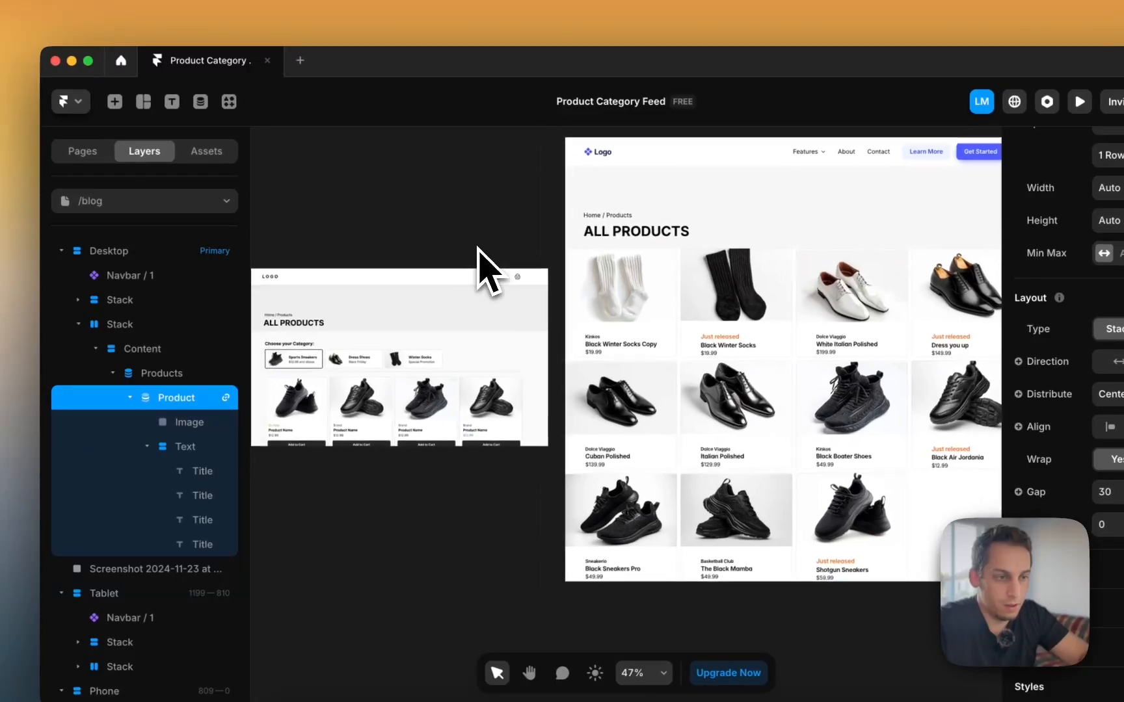
Step: Give the Stack that contains the product grid a left and right padding of 48
{"action": "left_click", "coordinate": [182, 374]}
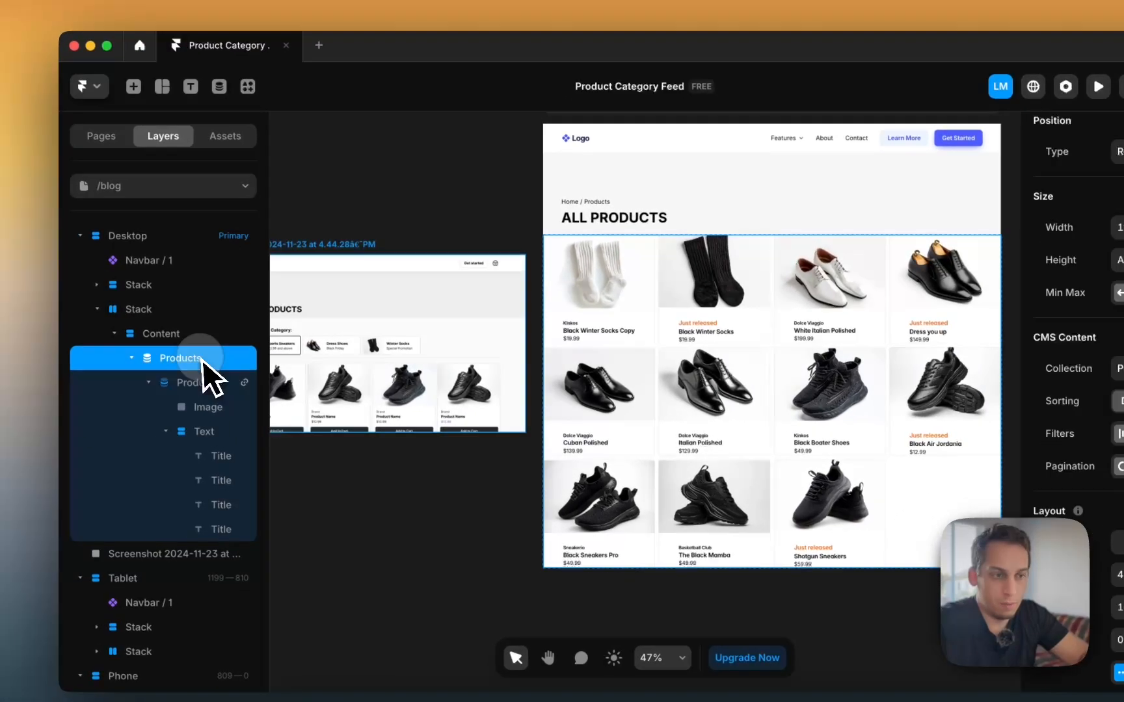
{"action": "left_click", "coordinate": [189, 335]}
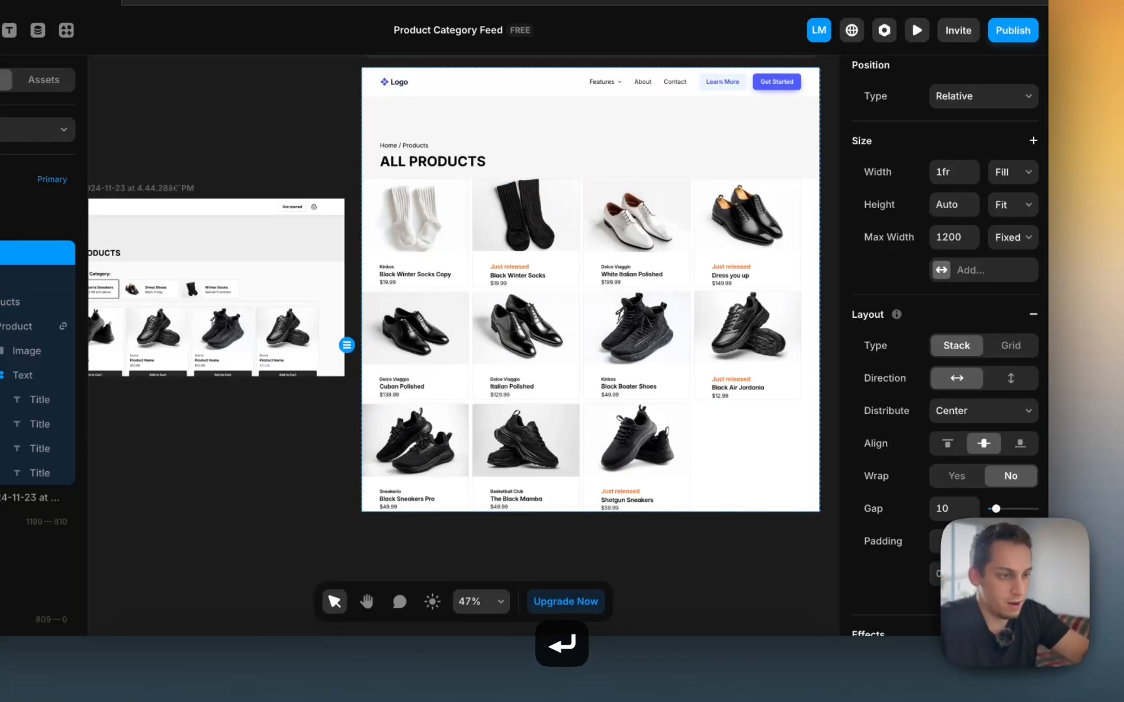
{"action": "key", "text": "Return"}
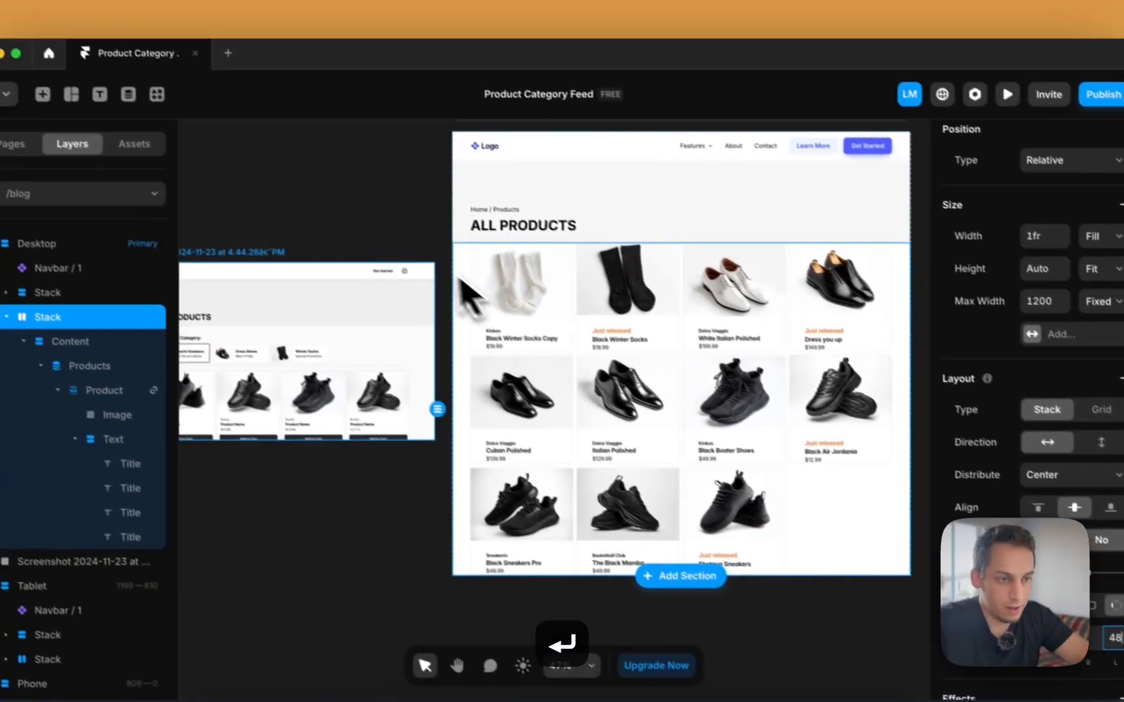
{"action": "left_click", "coordinate": [337, 172]}
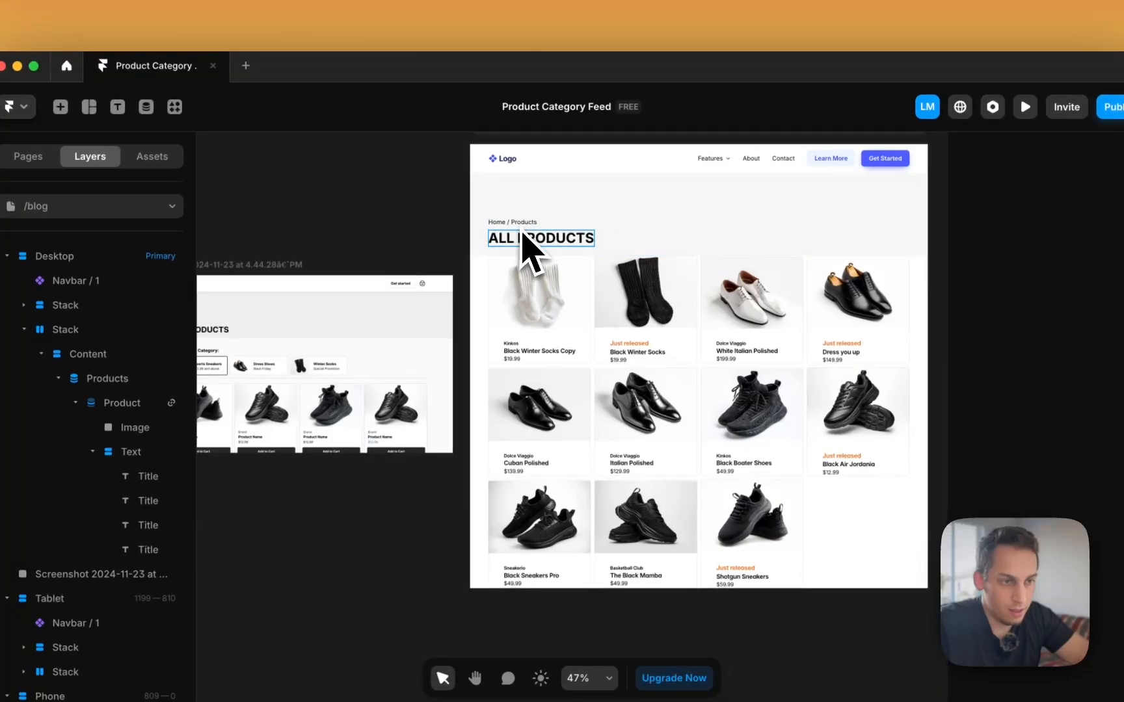
Step: Set the width of the Text stack inside the Product card to Fill
{"action": "scroll", "coordinate": [482, 271], "scroll_direction": "up", "scroll_amount": 5}
{"action": "scroll", "coordinate": [486, 264], "scroll_direction": "down", "scroll_amount": 3}
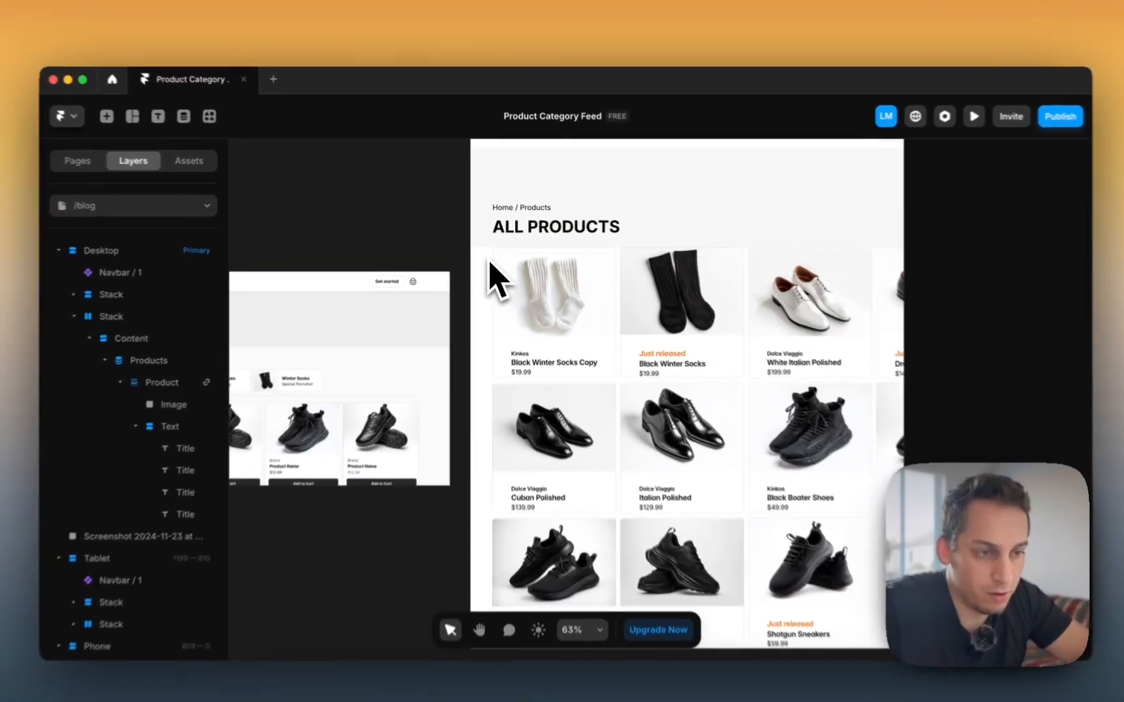
{"action": "scroll", "coordinate": [489, 258], "scroll_direction": "left", "scroll_amount": 1}
{"action": "scroll", "coordinate": [492, 253], "scroll_direction": "down", "scroll_amount": 2}
{"action": "scroll", "coordinate": [497, 249], "scroll_direction": "down", "scroll_amount": 2}
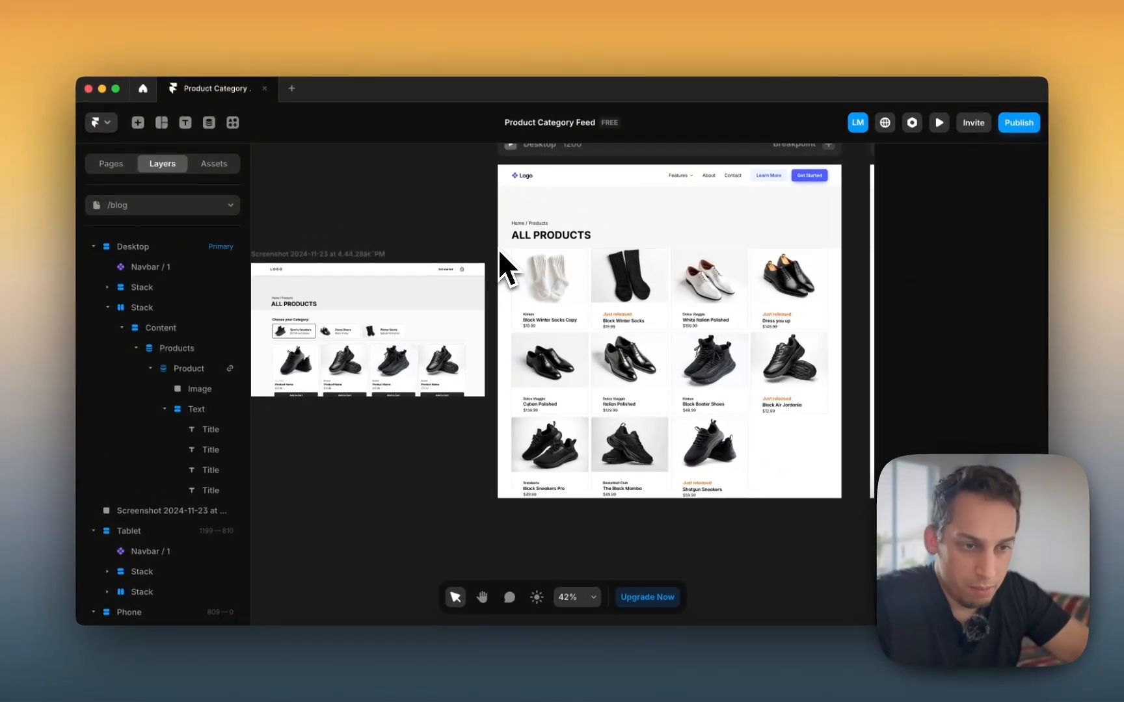
{"action": "scroll", "coordinate": [539, 314], "scroll_direction": "up", "scroll_amount": 3}
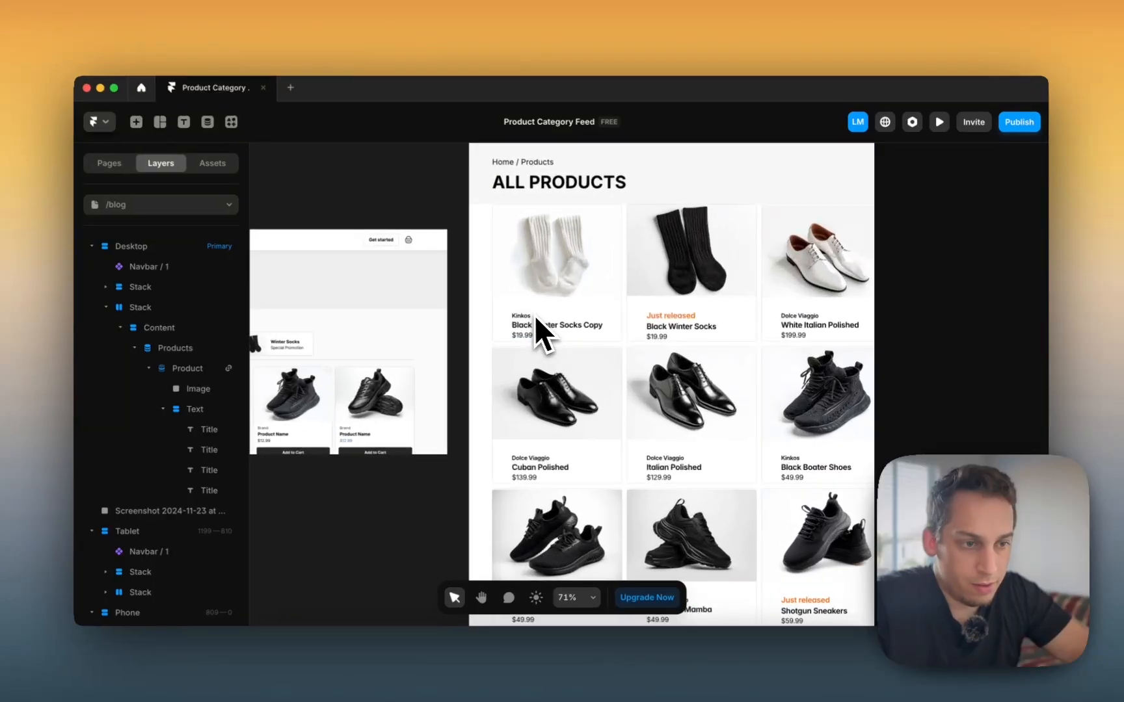
{"action": "left_click", "coordinate": [535, 316]}
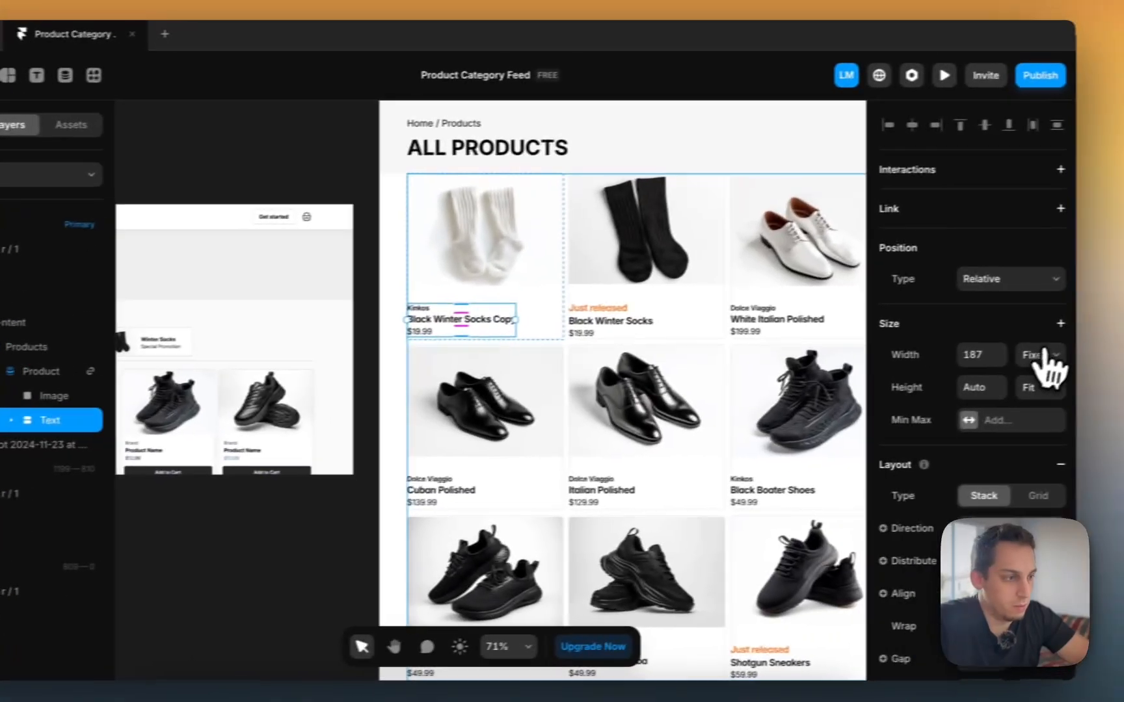
{"action": "left_click", "coordinate": [1008, 357]}
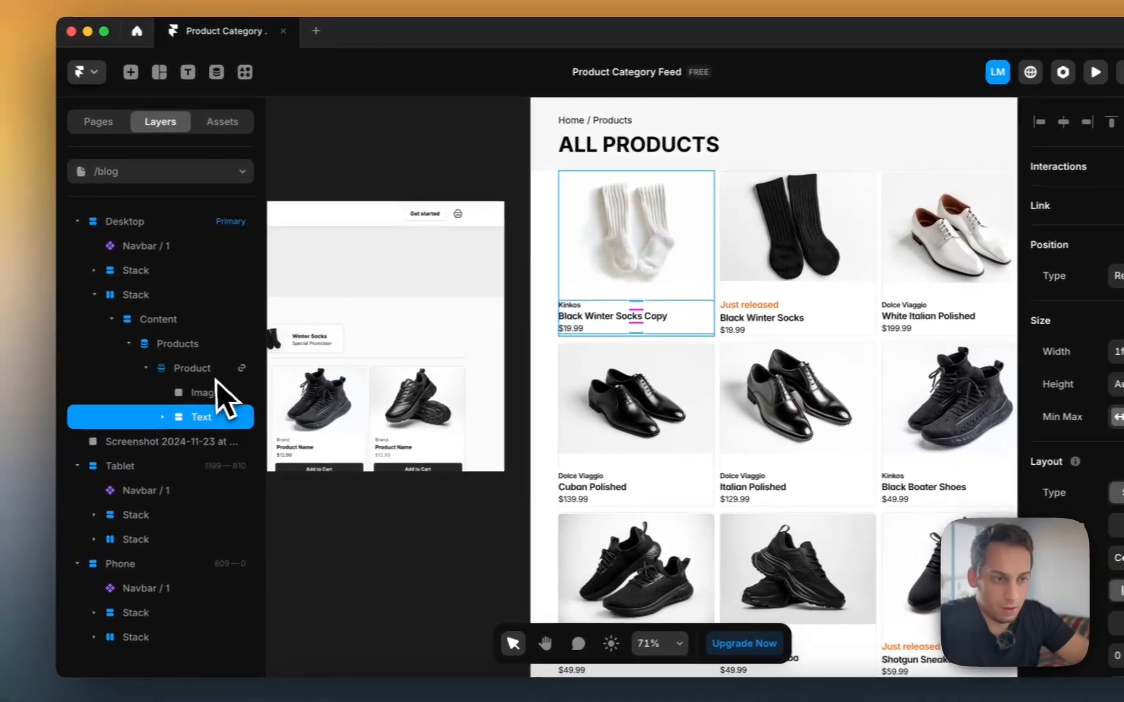
Step: Examine the spacing around the brand, name and price text in the first product card
{"action": "left_click", "coordinate": [29, 376]}
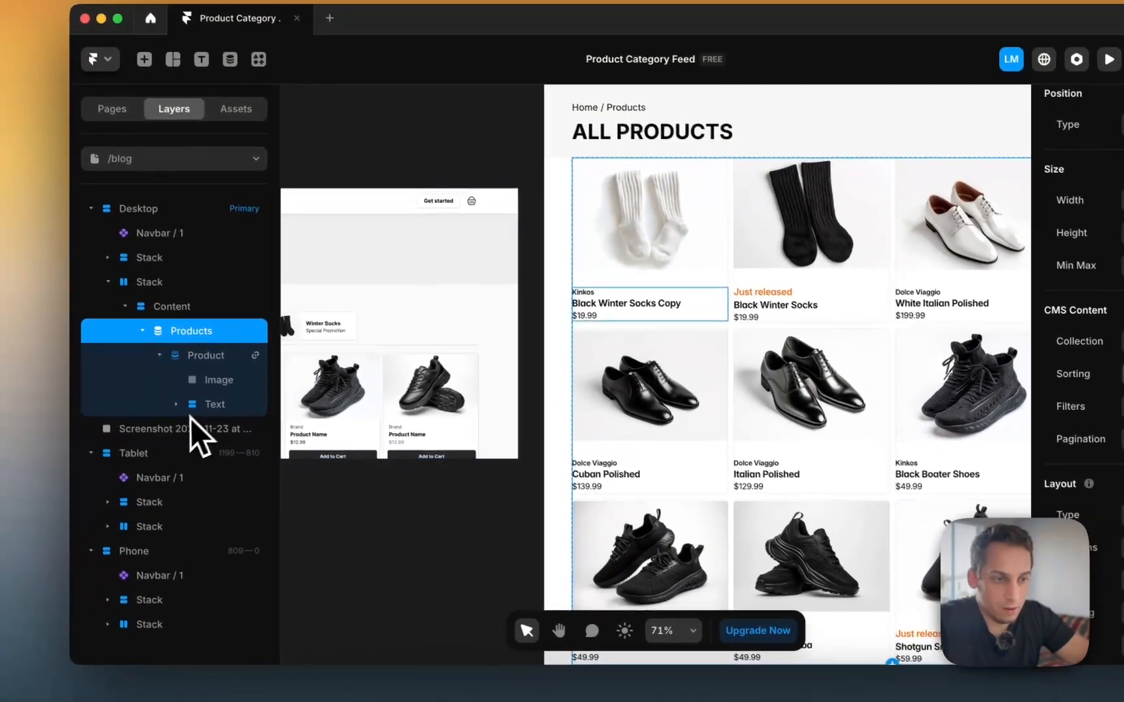
{"action": "left_click", "coordinate": [195, 425]}
{"action": "scroll", "coordinate": [679, 328], "scroll_direction": "up", "scroll_amount": 1}
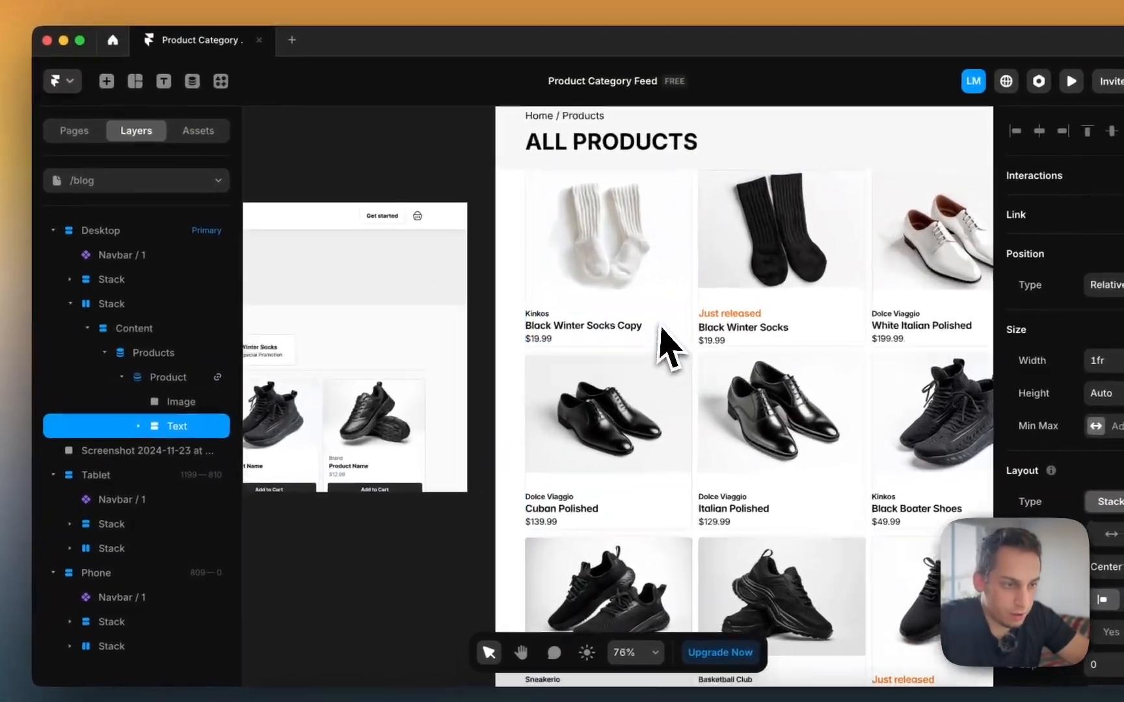
{"action": "scroll", "coordinate": [662, 344], "scroll_direction": "up", "scroll_amount": 5}
{"action": "scroll", "coordinate": [662, 344], "scroll_direction": "down", "scroll_amount": 1}
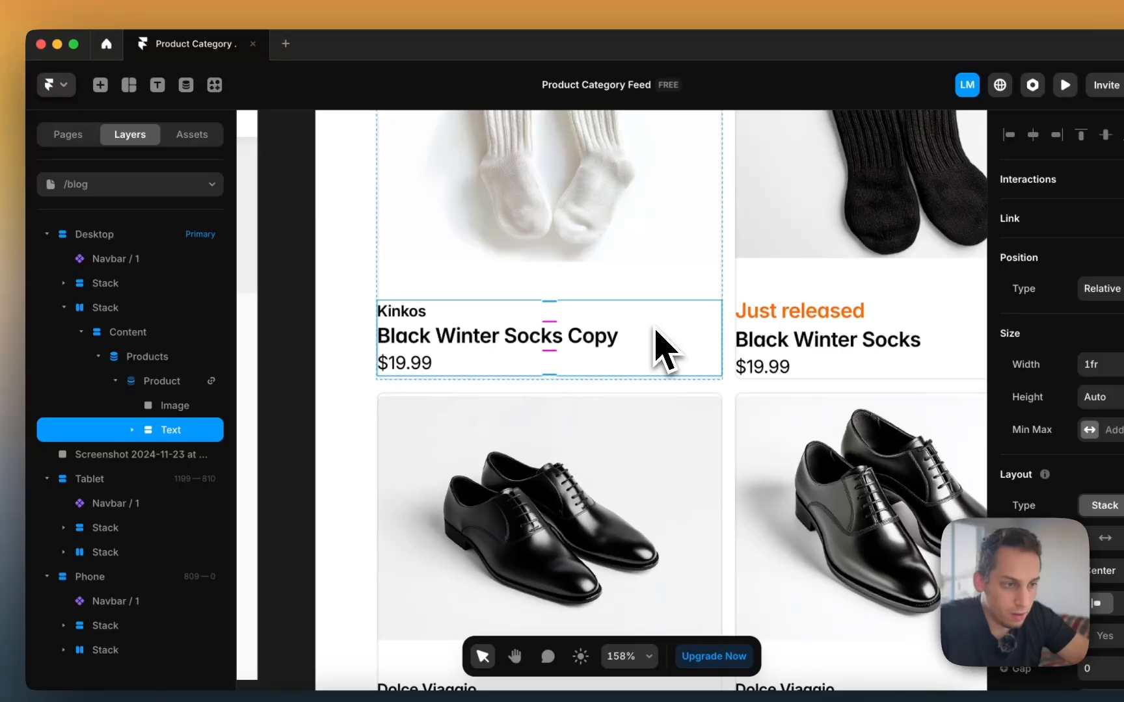
{"action": "scroll", "coordinate": [663, 351], "scroll_direction": "down", "scroll_amount": 5}
{"action": "key", "text": "Escape"}
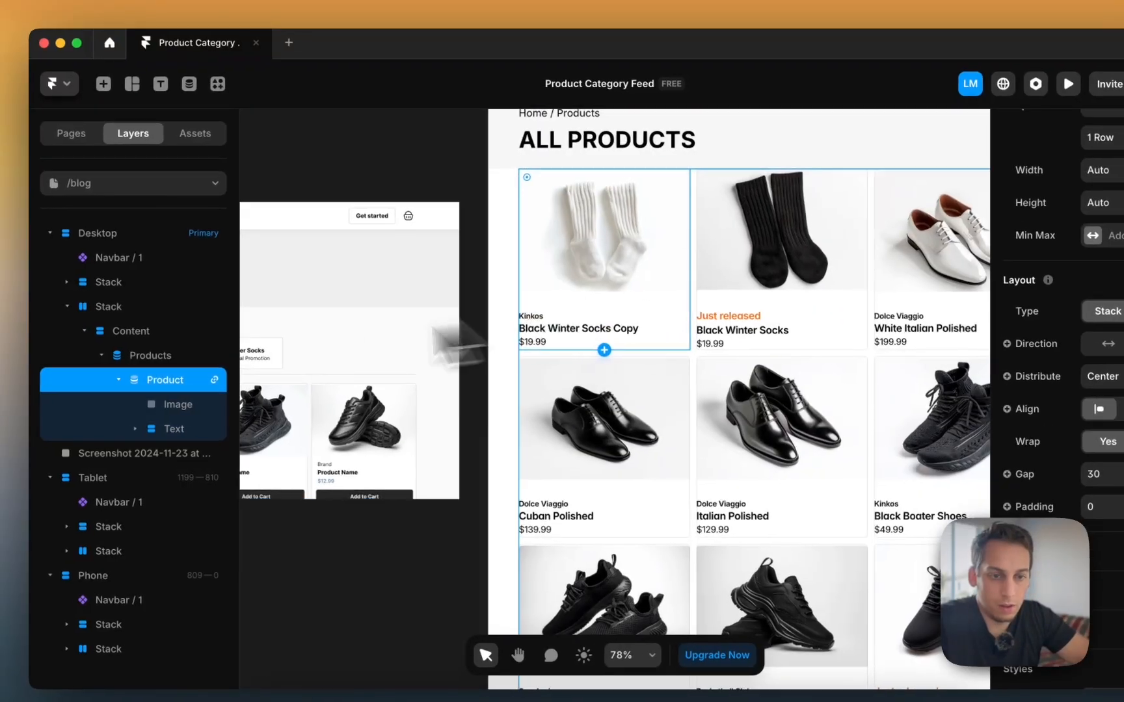
Step: Give the Text stack inside the Product card a separate left and bottom padding of 20
{"action": "left_click", "coordinate": [128, 331]}
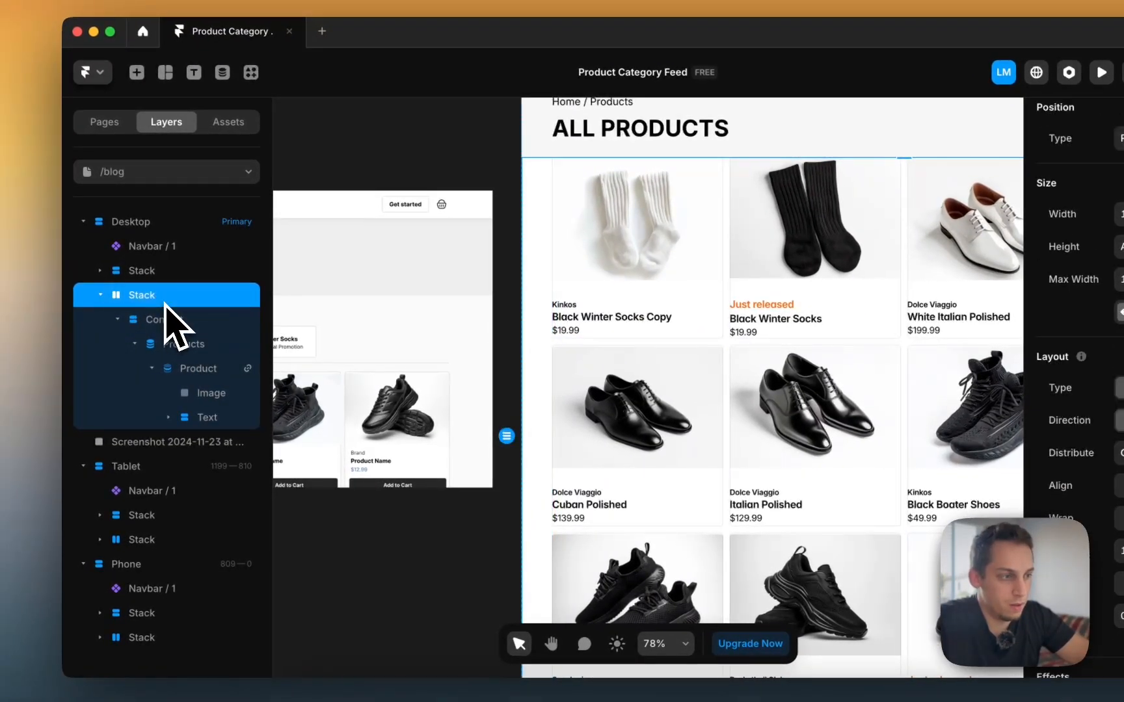
{"action": "left_click", "coordinate": [169, 314]}
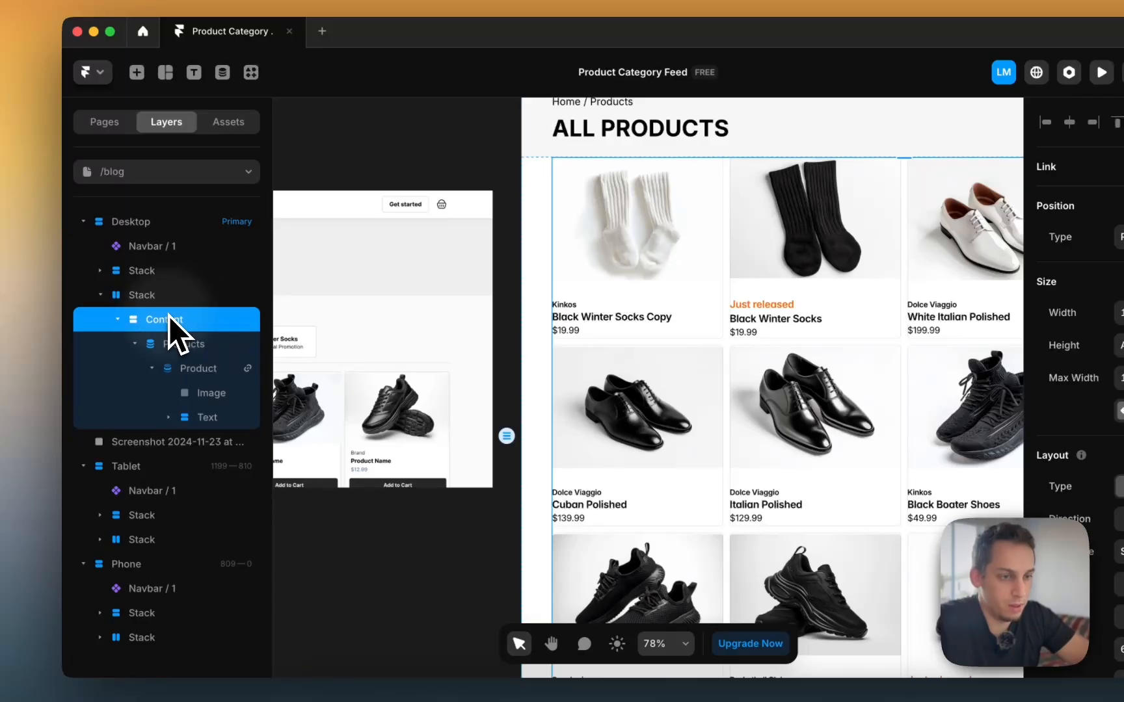
{"action": "left_click", "coordinate": [182, 344]}
{"action": "left_click", "coordinate": [191, 366]}
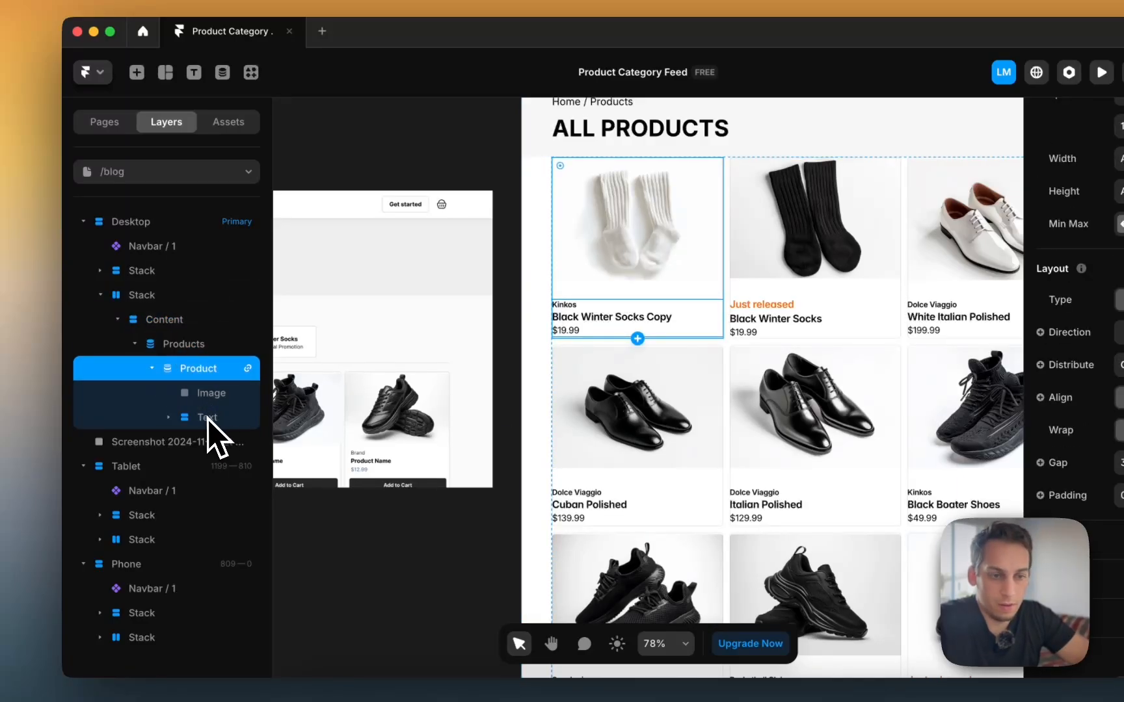
{"action": "left_click", "coordinate": [206, 419]}
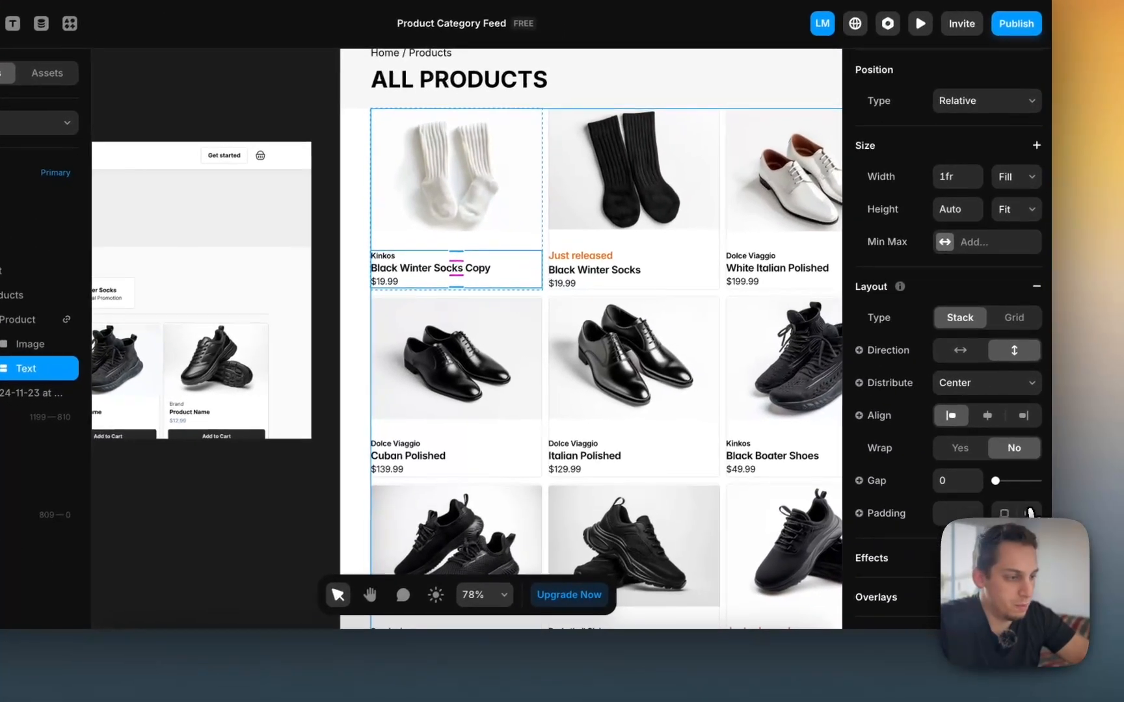
{"action": "left_click", "coordinate": [1030, 513]}
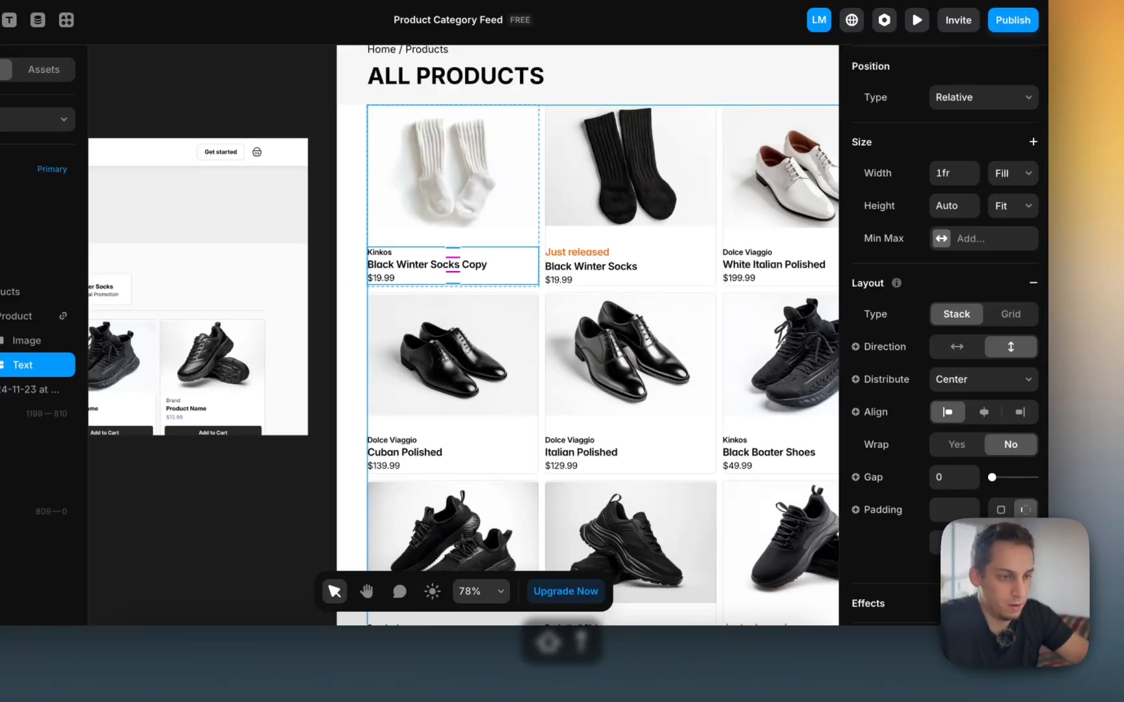
{"action": "key", "text": "shift+Up"}
{"action": "key", "text": "shift+Up"}
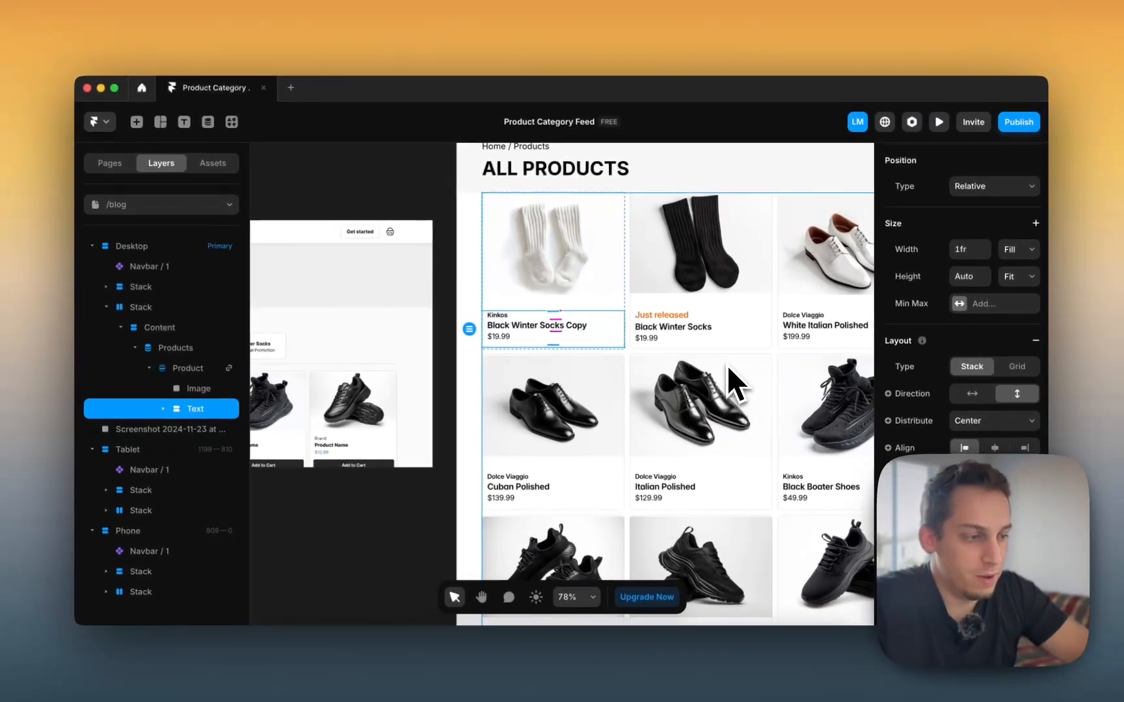
{"action": "key", "text": "shift+Up"}
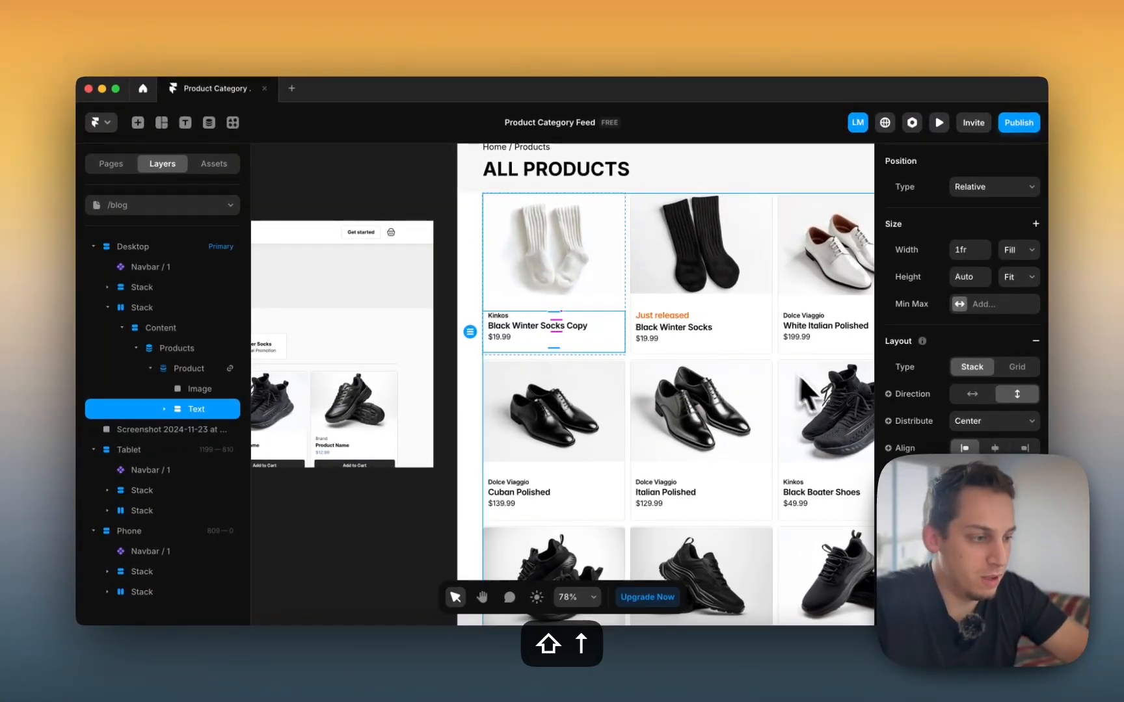
{"action": "left_click", "coordinate": [1028, 558]}
{"action": "key", "text": "shift+Up"}
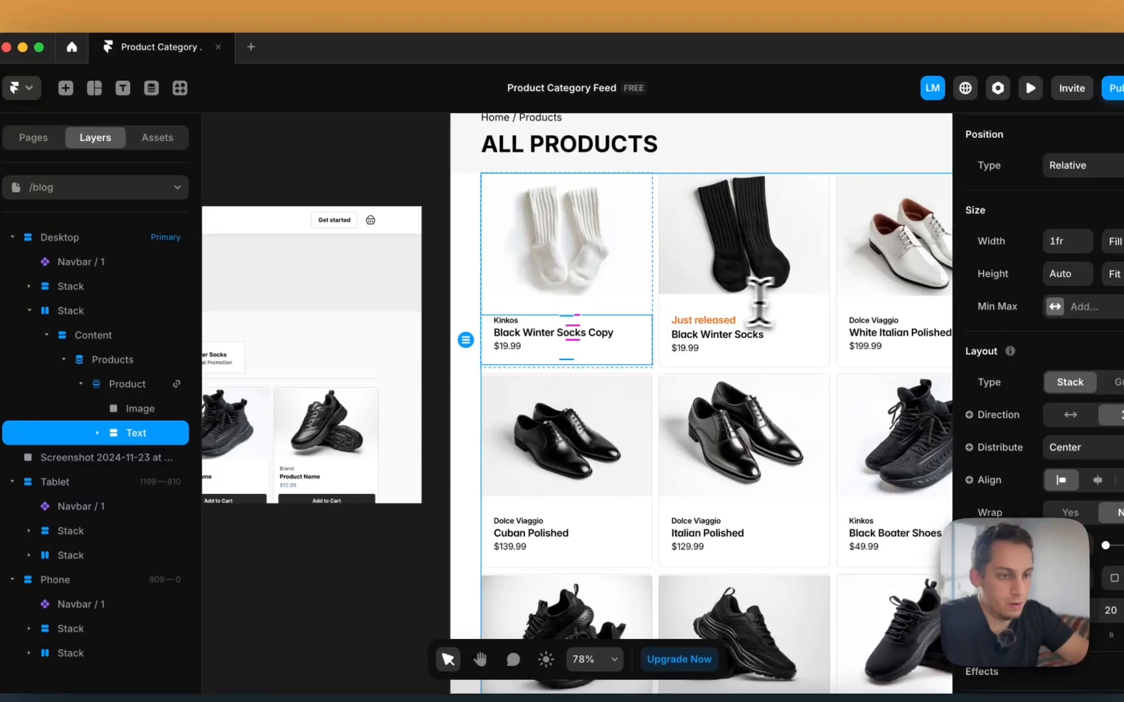
Step: Set the gap between the image and the text in the Product card to 20
{"action": "left_click", "coordinate": [562, 293]}
{"action": "left_click", "coordinate": [554, 303]}
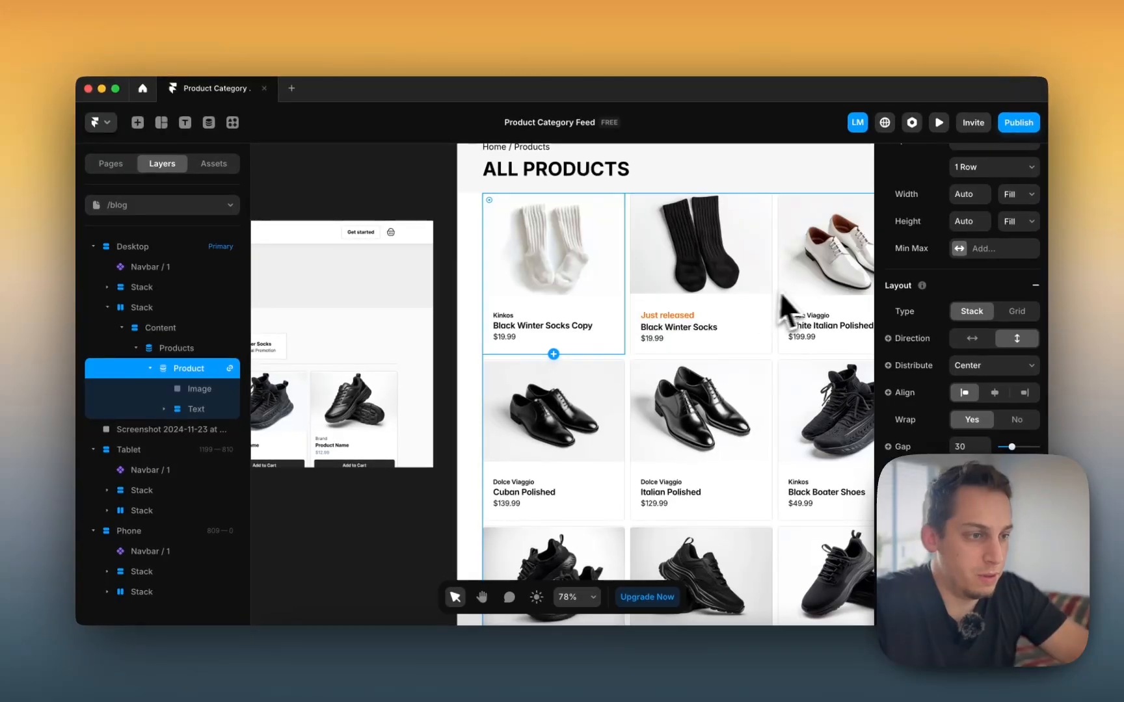
{"action": "scroll", "coordinate": [821, 293], "scroll_direction": "up", "scroll_amount": 5}
{"action": "scroll", "coordinate": [754, 293], "scroll_direction": "up", "scroll_amount": 5}
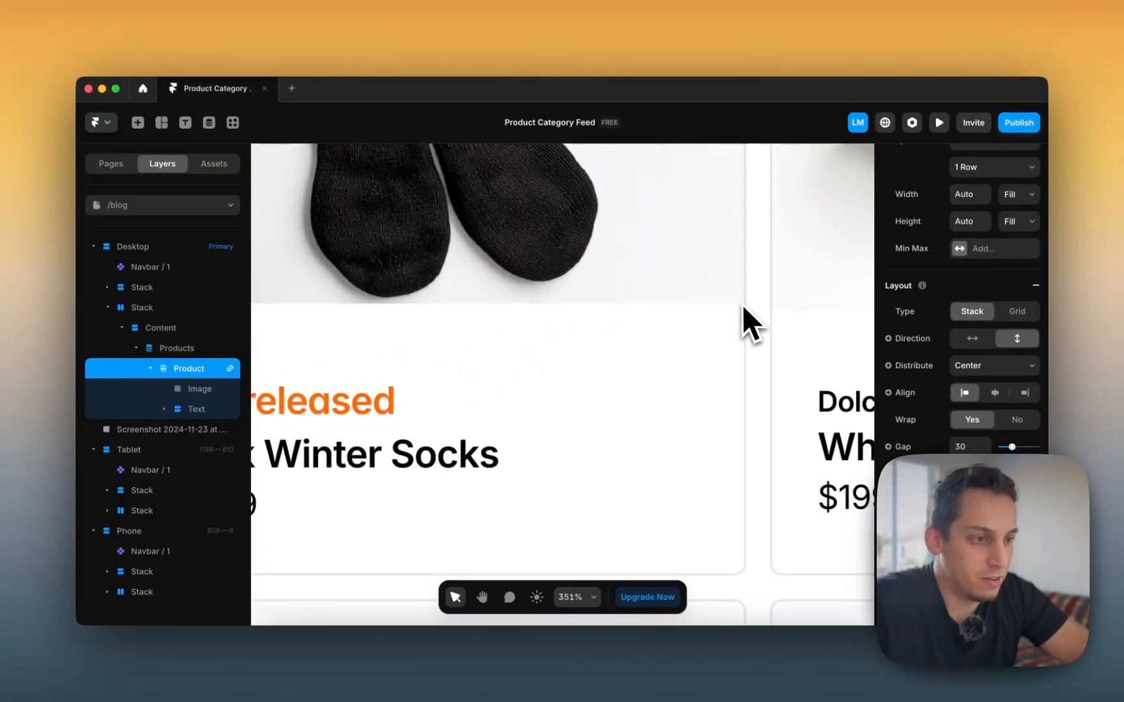
{"action": "scroll", "coordinate": [743, 296], "scroll_direction": "down", "scroll_amount": 10}
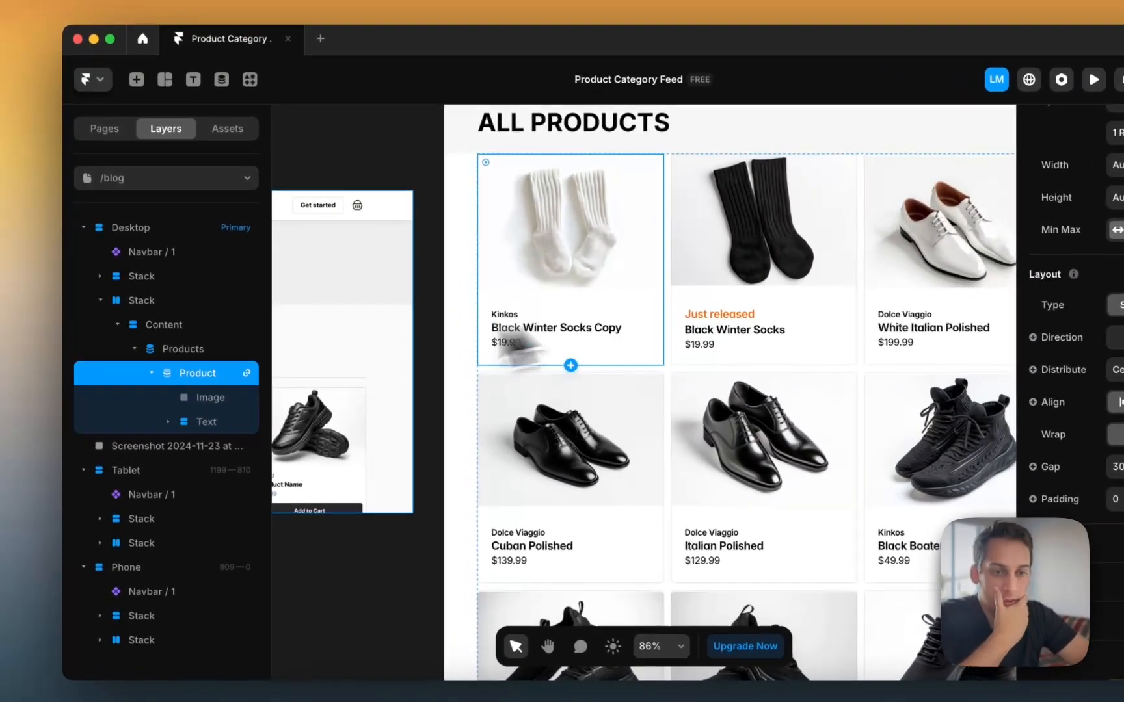
{"action": "left_click", "coordinate": [195, 349]}
{"action": "left_click", "coordinate": [172, 325]}
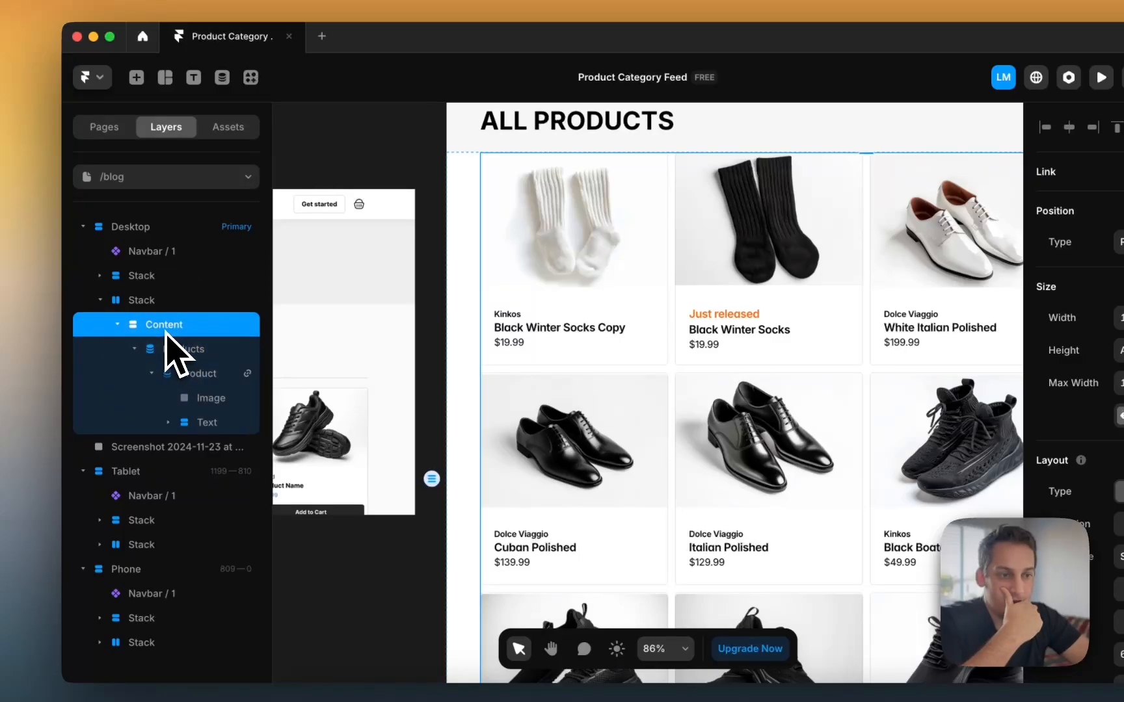
{"action": "left_click", "coordinate": [170, 309]}
{"action": "left_click", "coordinate": [188, 376]}
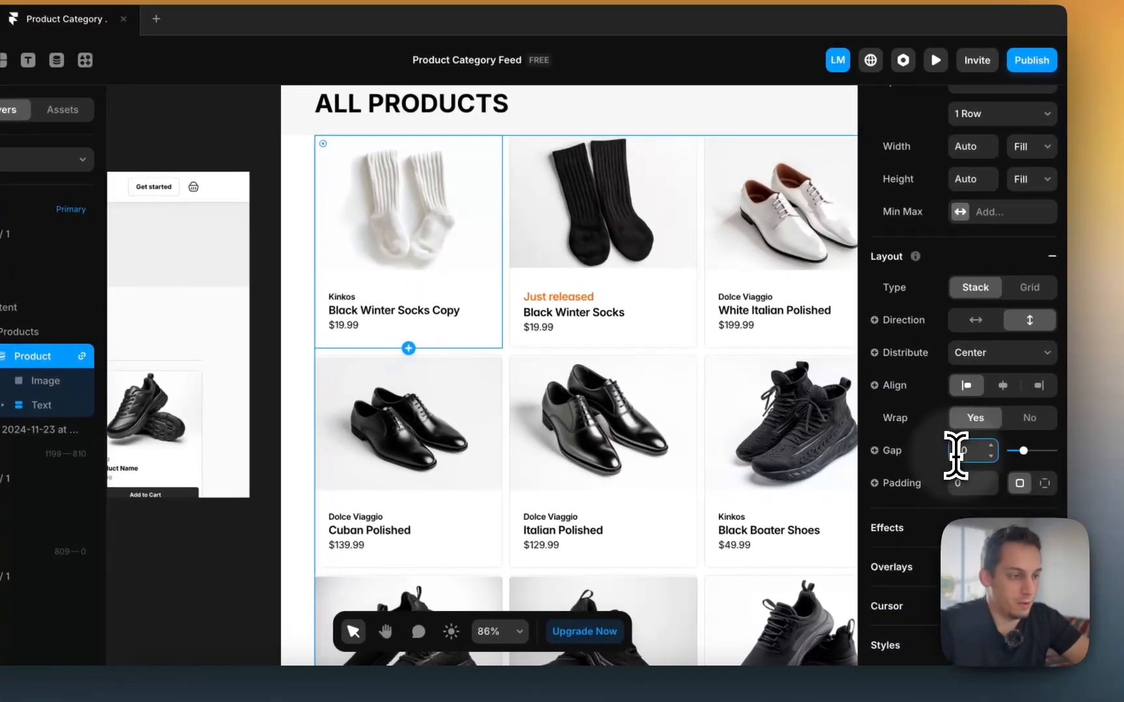
{"action": "left_click", "coordinate": [1121, 467]}
{"action": "key", "text": "shift+Down"}
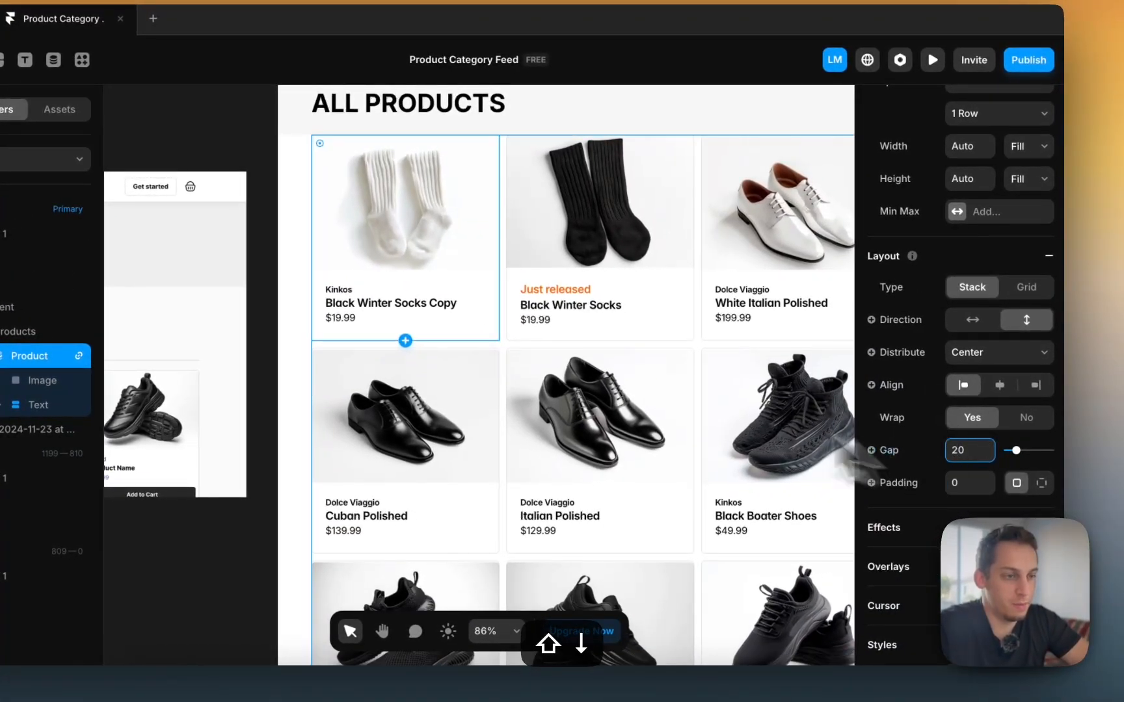
Step: Add top padding to the Stack that contains the product grid, separating the cards from the ALL PRODUCTS header as in the reference screenshot
{"action": "scroll", "coordinate": [557, 344], "scroll_direction": "down", "scroll_amount": 3}
{"action": "left_click", "coordinate": [295, 180]}
{"action": "scroll", "coordinate": [280, 162], "scroll_direction": "left", "scroll_amount": 2}
{"action": "scroll", "coordinate": [274, 159], "scroll_direction": "down", "scroll_amount": 2}
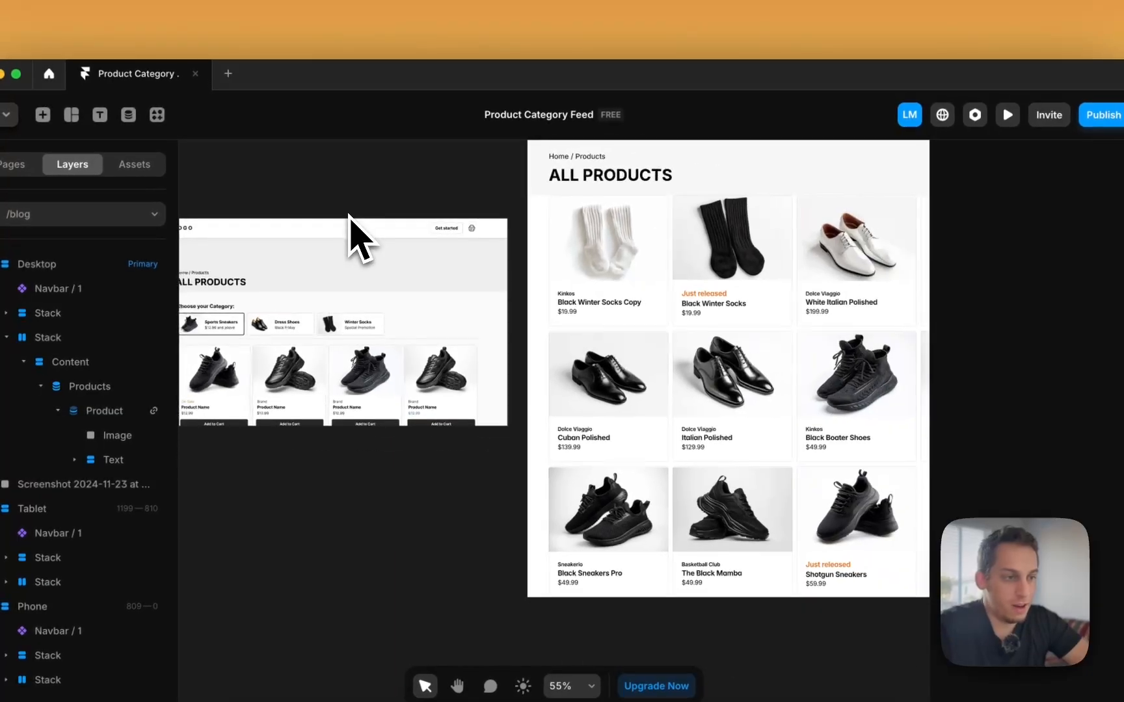
{"action": "scroll", "coordinate": [360, 238], "scroll_direction": "right", "scroll_amount": 3}
{"action": "scroll", "coordinate": [359, 238], "scroll_direction": "down", "scroll_amount": 3}
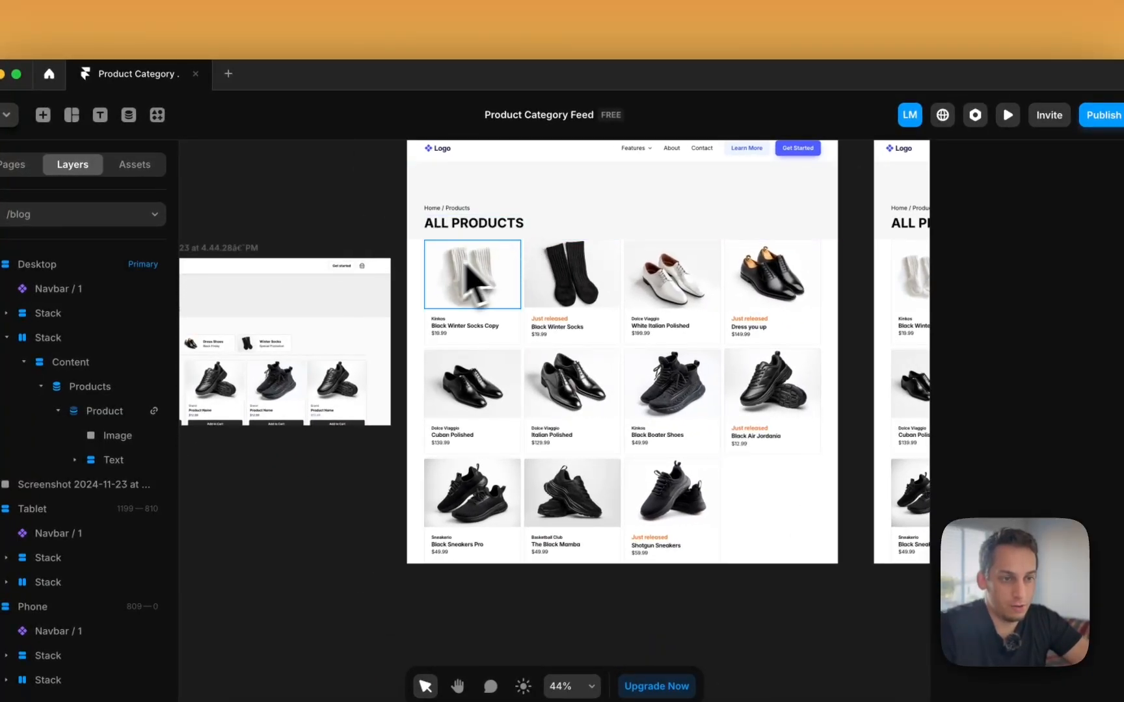
{"action": "left_click", "coordinate": [434, 281]}
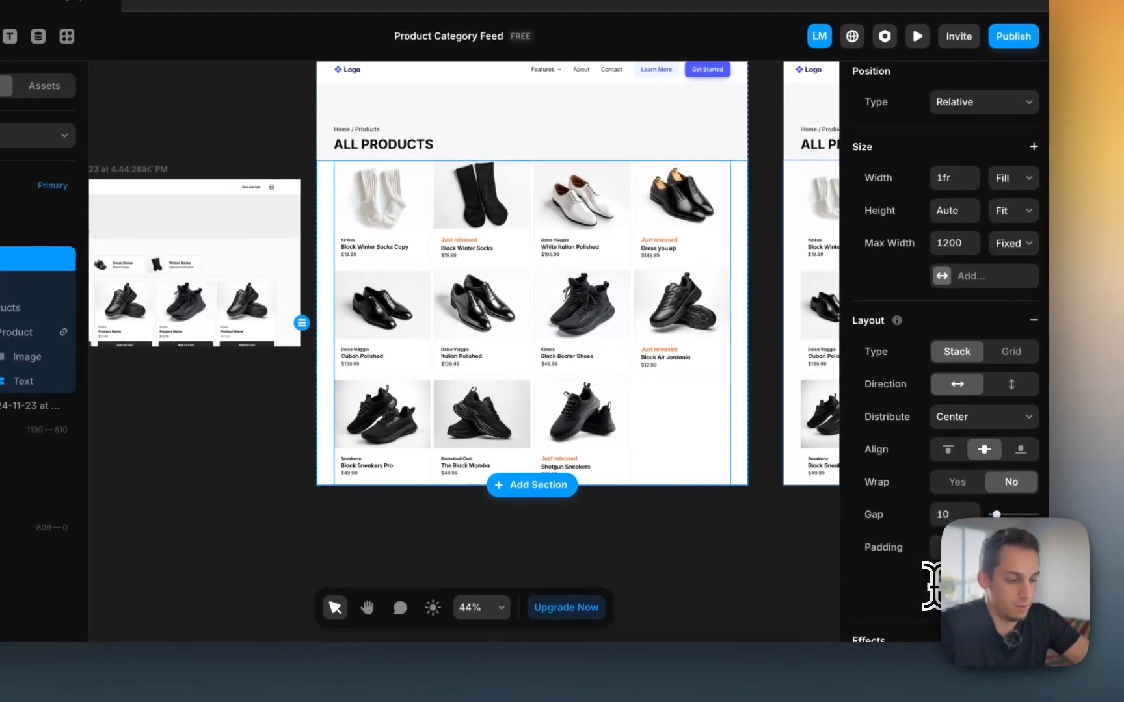
{"action": "key", "text": "shift+Up"}
{"action": "key", "text": "shift+Down"}
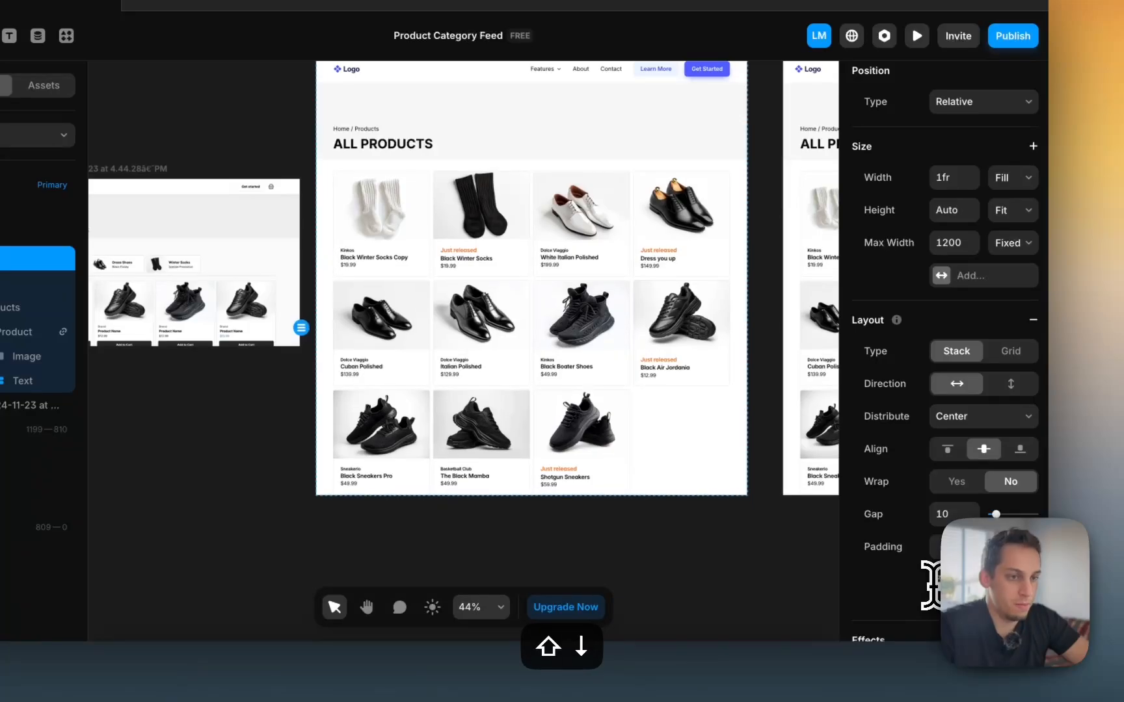
{"action": "key", "text": "Up"}
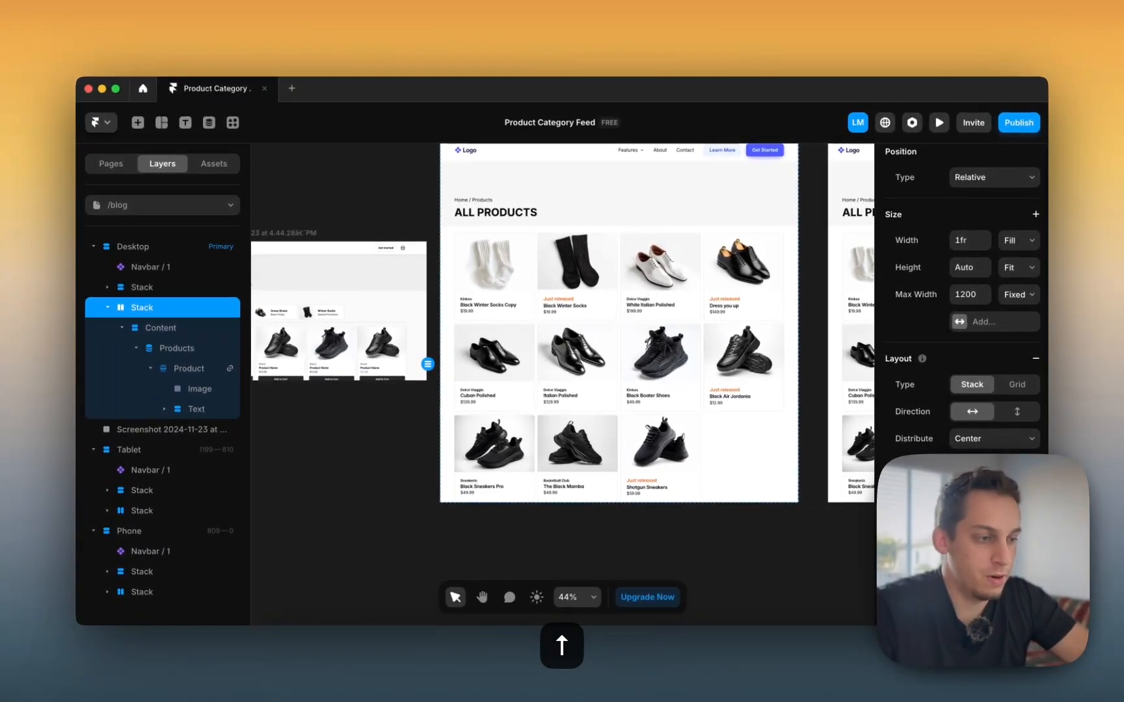
Step: Compare the Desktop product grid with the reference screenshot's category row and product cards
{"action": "scroll", "coordinate": [454, 263], "scroll_direction": "left", "scroll_amount": 2}
{"action": "left_click", "coordinate": [478, 221]}
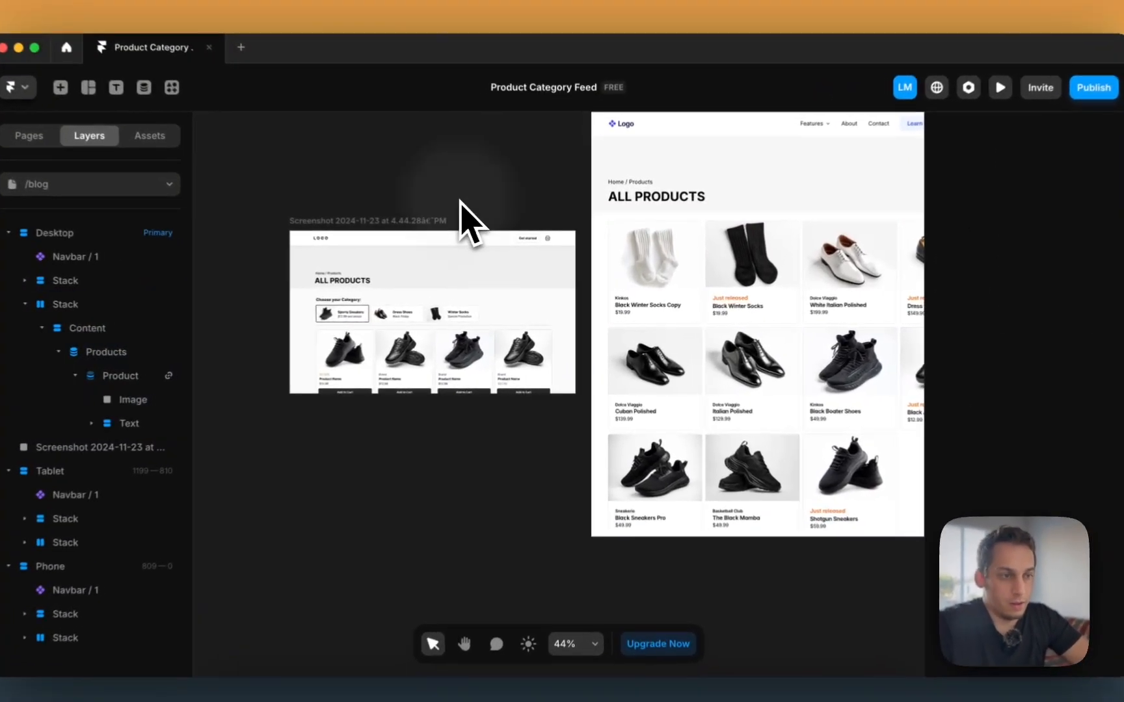
{"action": "scroll", "coordinate": [479, 222], "scroll_direction": "right", "scroll_amount": 3}
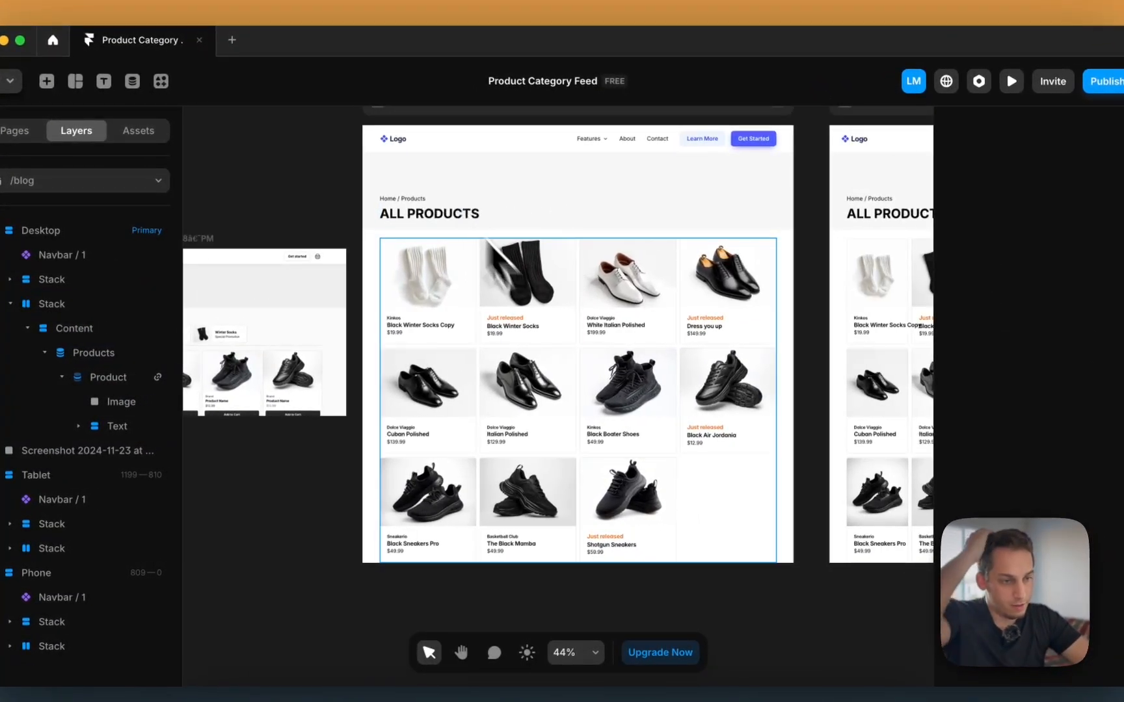
{"action": "scroll", "coordinate": [673, 476], "scroll_direction": "down", "scroll_amount": 3}
{"action": "left_click", "coordinate": [691, 483]}
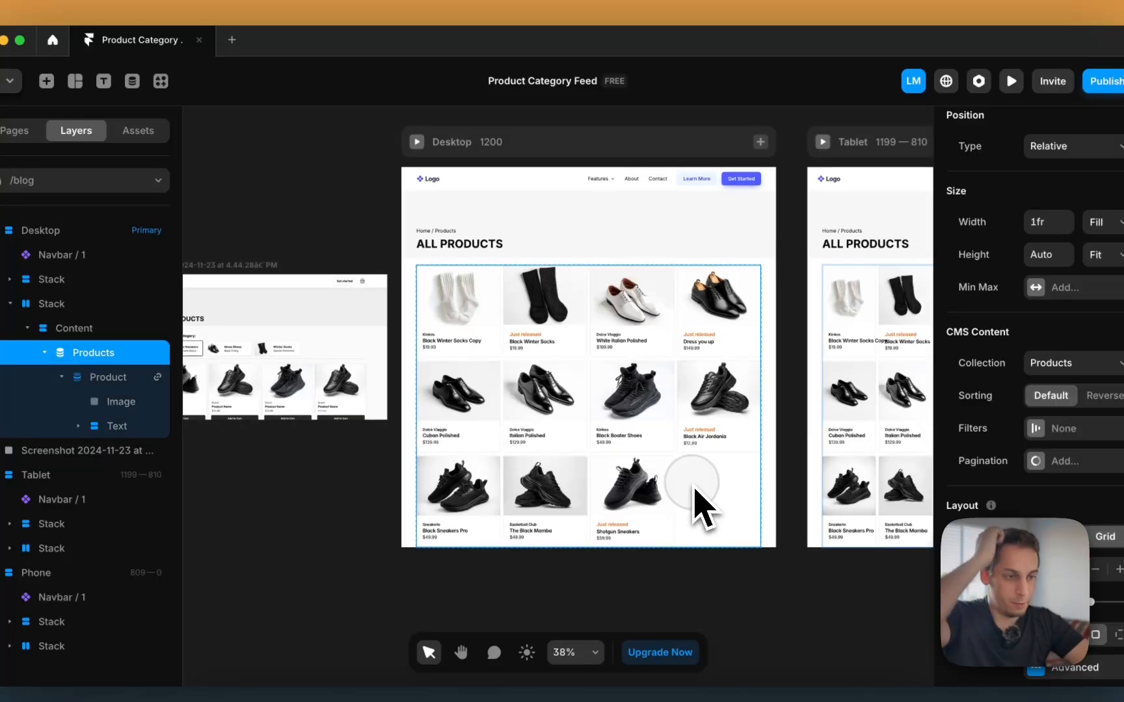
{"action": "scroll", "coordinate": [644, 443], "scroll_direction": "down", "scroll_amount": 3}
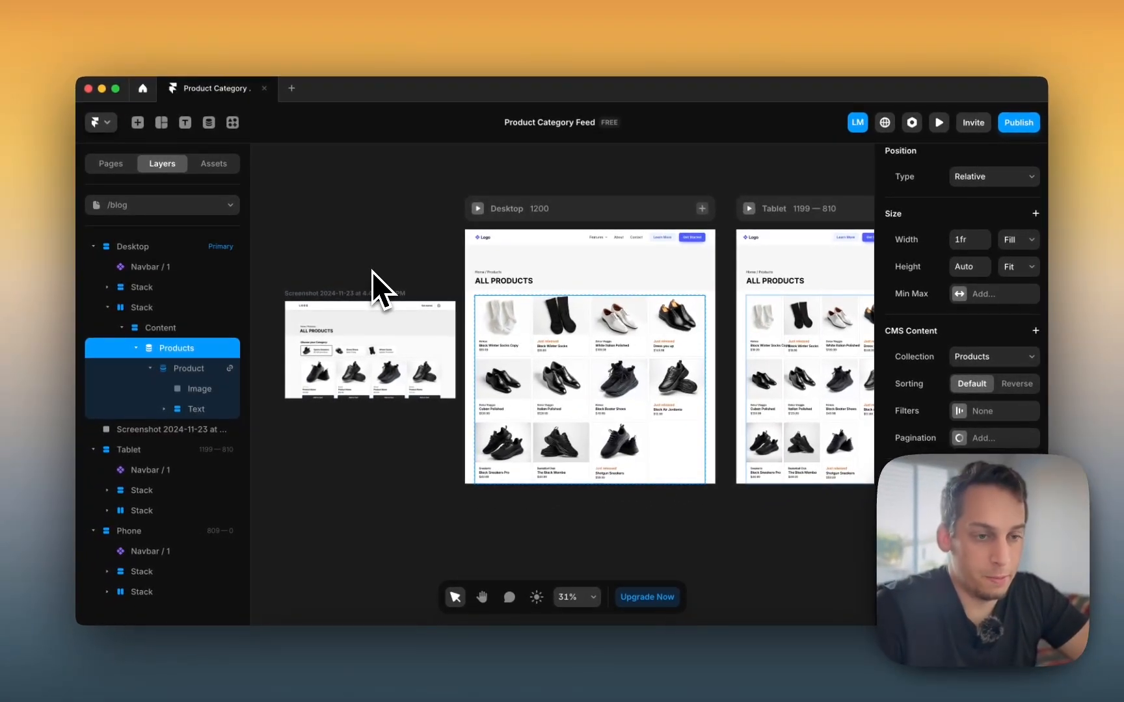
{"action": "scroll", "coordinate": [329, 255], "scroll_direction": "up", "scroll_amount": 3}
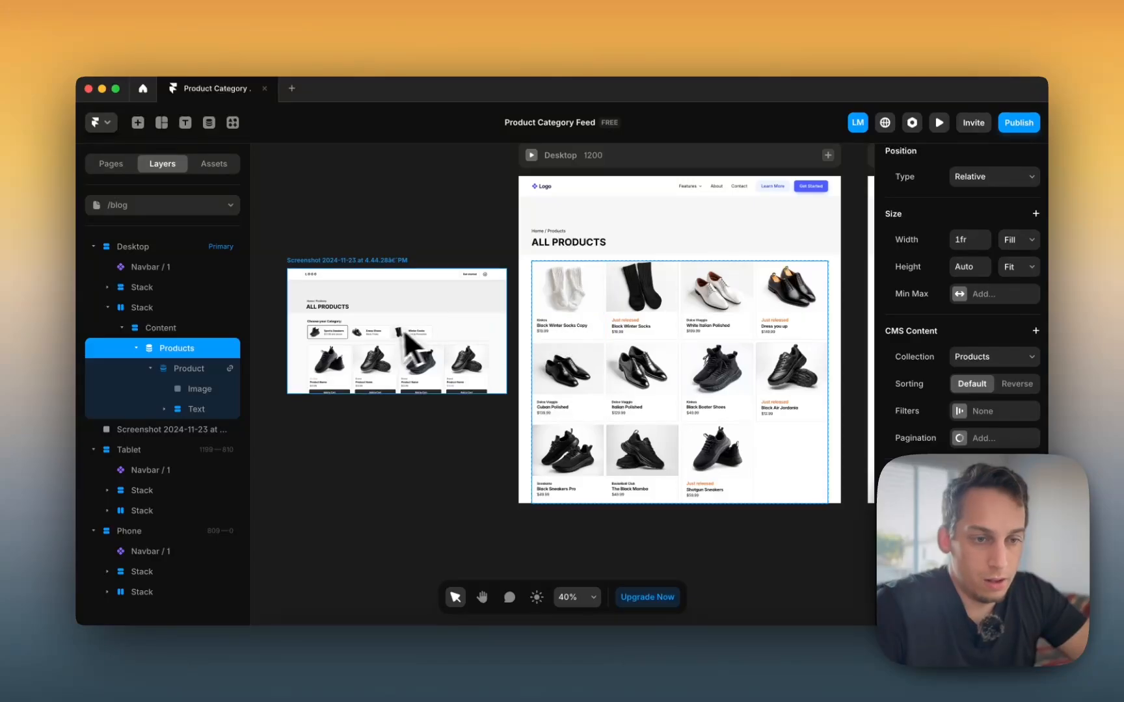
{"action": "scroll", "coordinate": [329, 335], "scroll_direction": "up", "scroll_amount": 3}
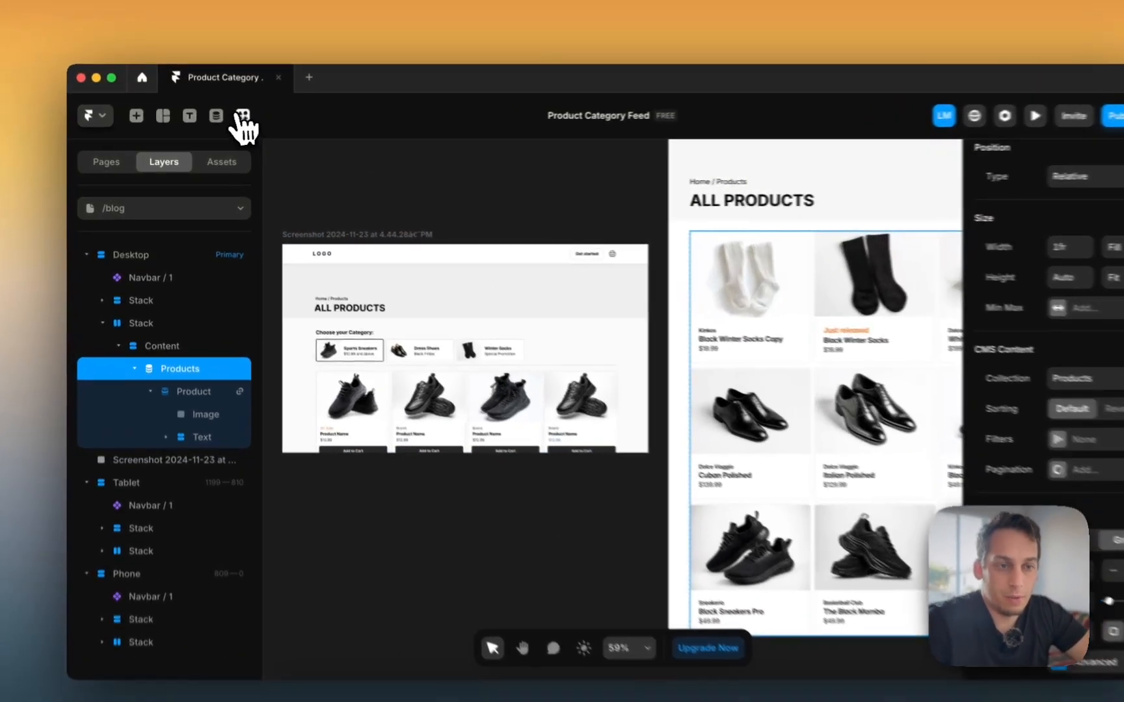
Step: Open the Frameship plugin and bring up the components in its Build section
{"action": "left_click", "coordinate": [232, 123]}
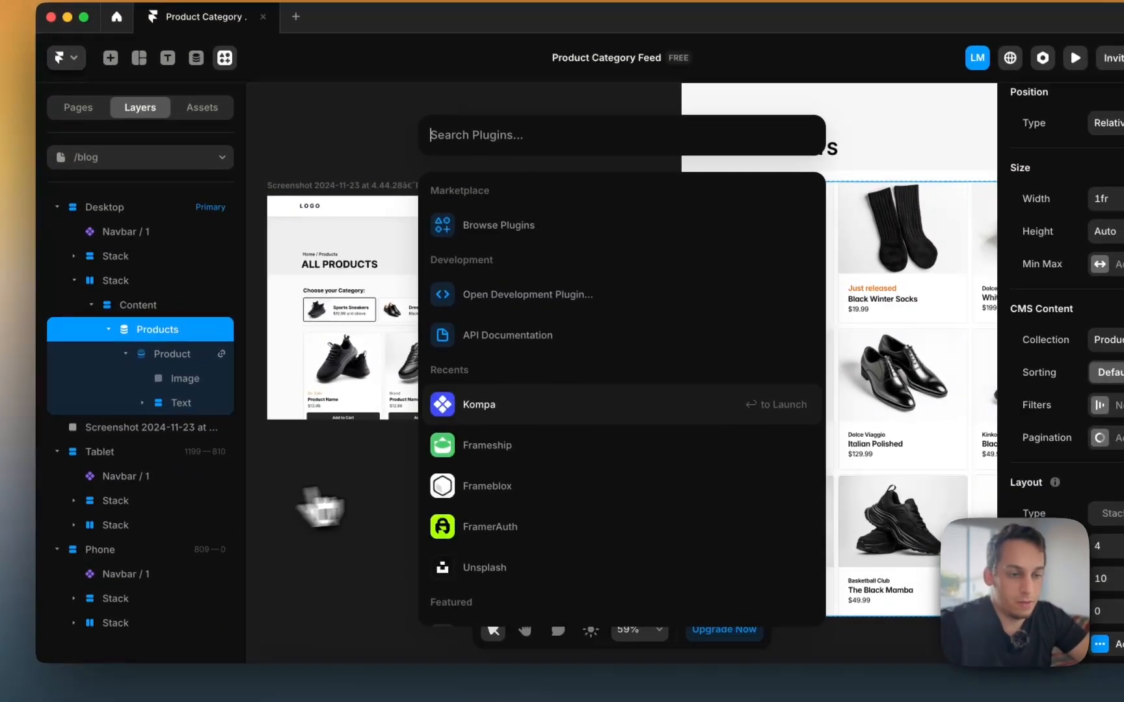
{"action": "left_click", "coordinate": [514, 448]}
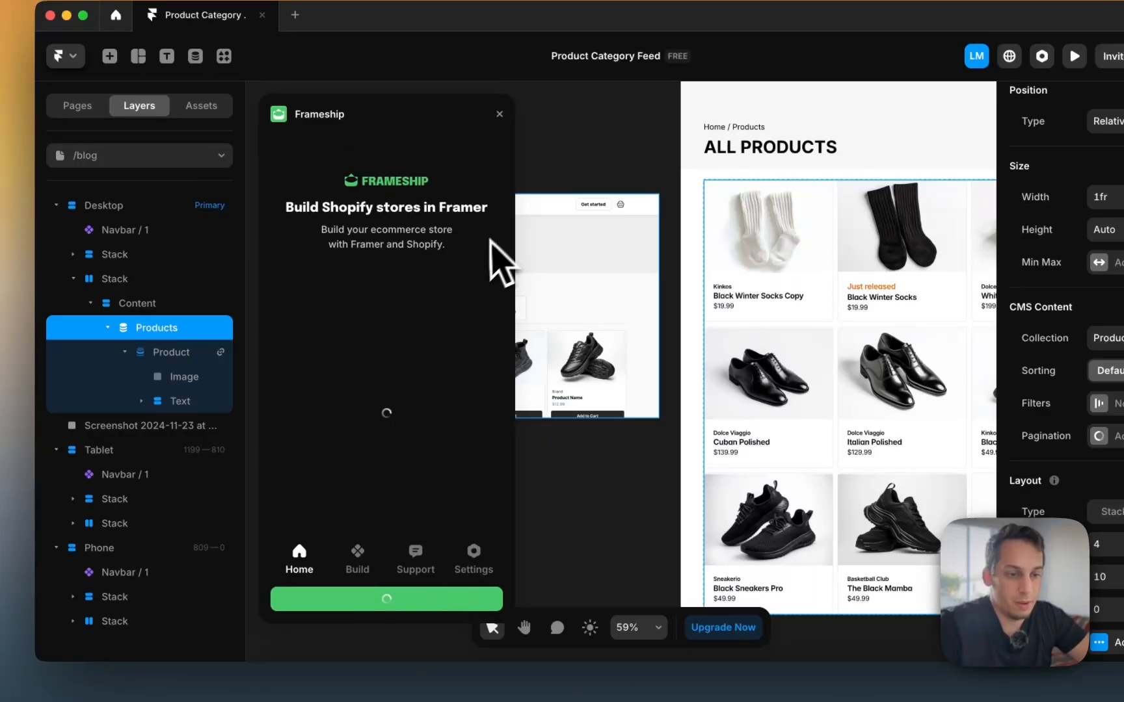
{"action": "scroll", "coordinate": [387, 391], "scroll_direction": "down", "scroll_amount": 2}
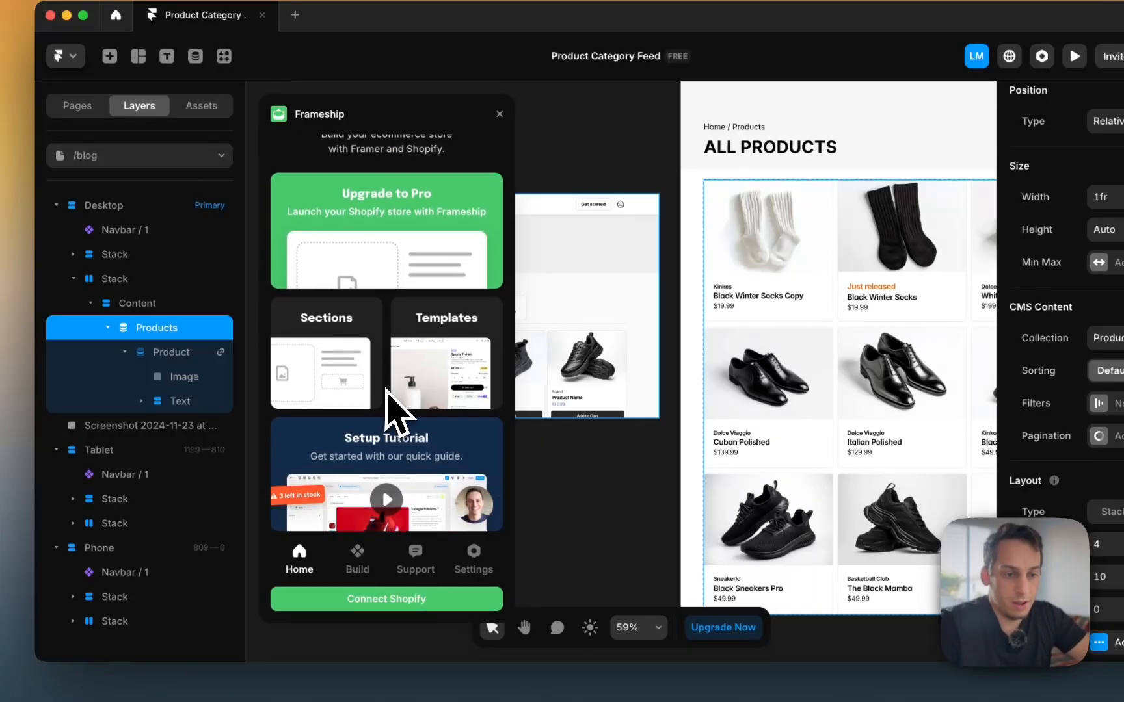
{"action": "left_click", "coordinate": [358, 554]}
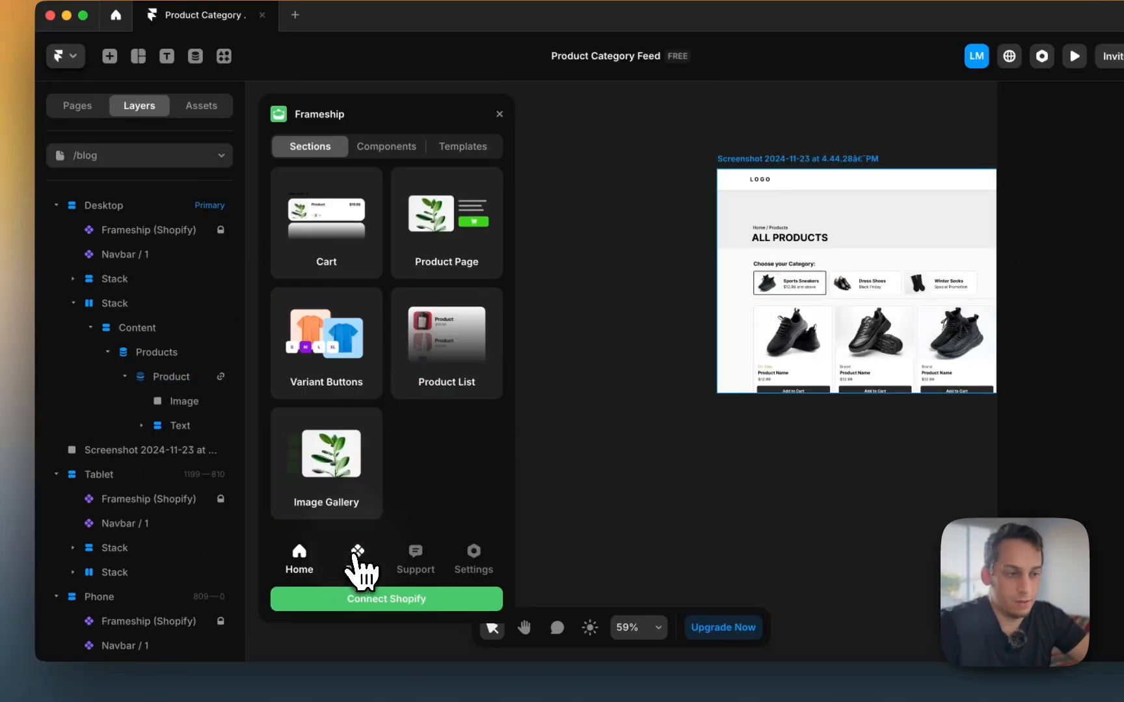
{"action": "scroll", "coordinate": [690, 286], "scroll_direction": "up", "scroll_amount": 5}
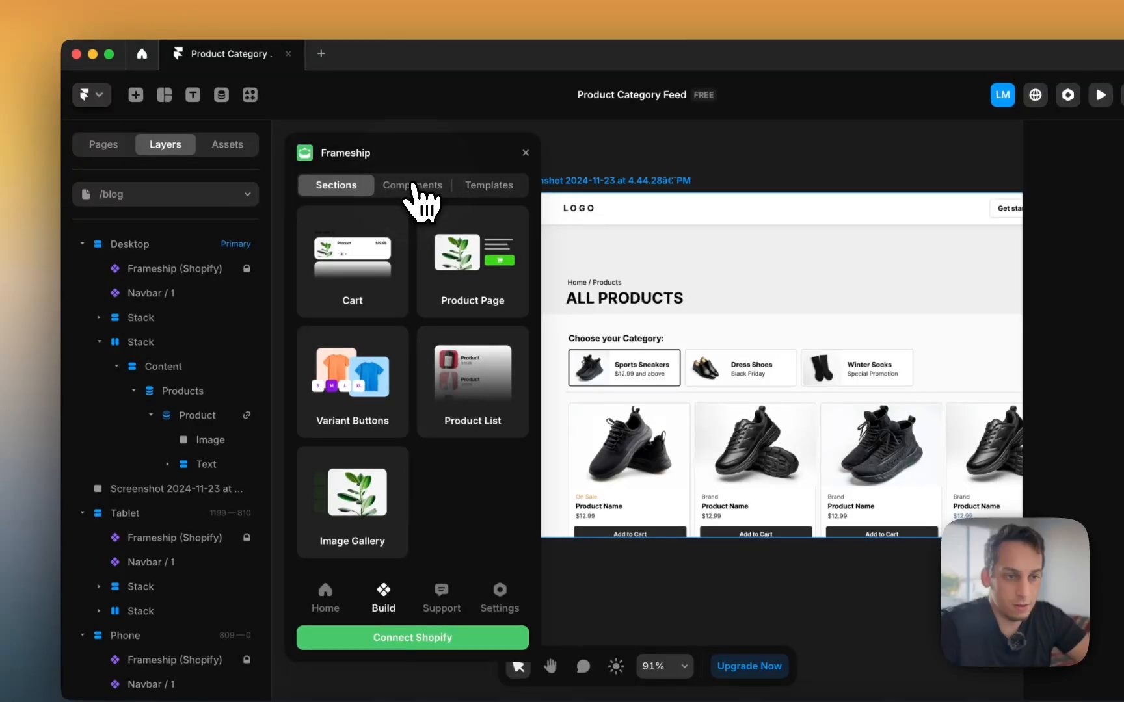
{"action": "left_click", "coordinate": [412, 185]}
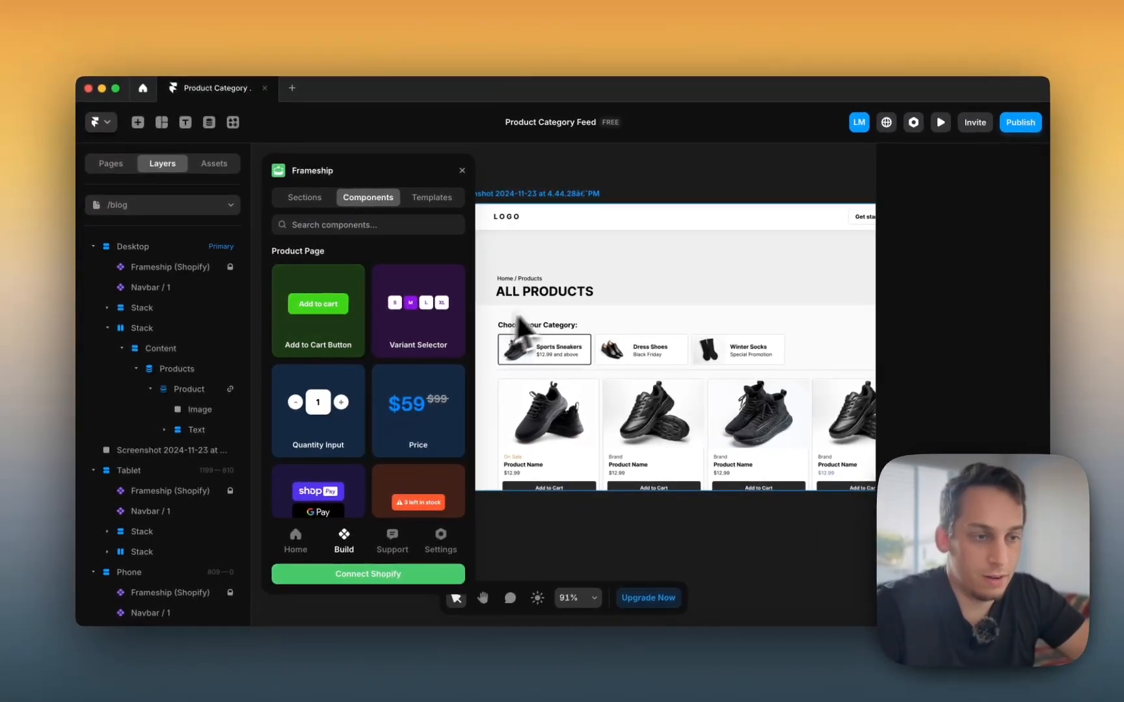
Step: Insert the Frameship Add to Cart Button below the text in the Product card and set its width to Fill
{"action": "scroll", "coordinate": [550, 304], "scroll_direction": "right", "scroll_amount": 7}
{"action": "left_click_drag", "start_coordinate": [295, 320], "coordinate": [641, 368]}
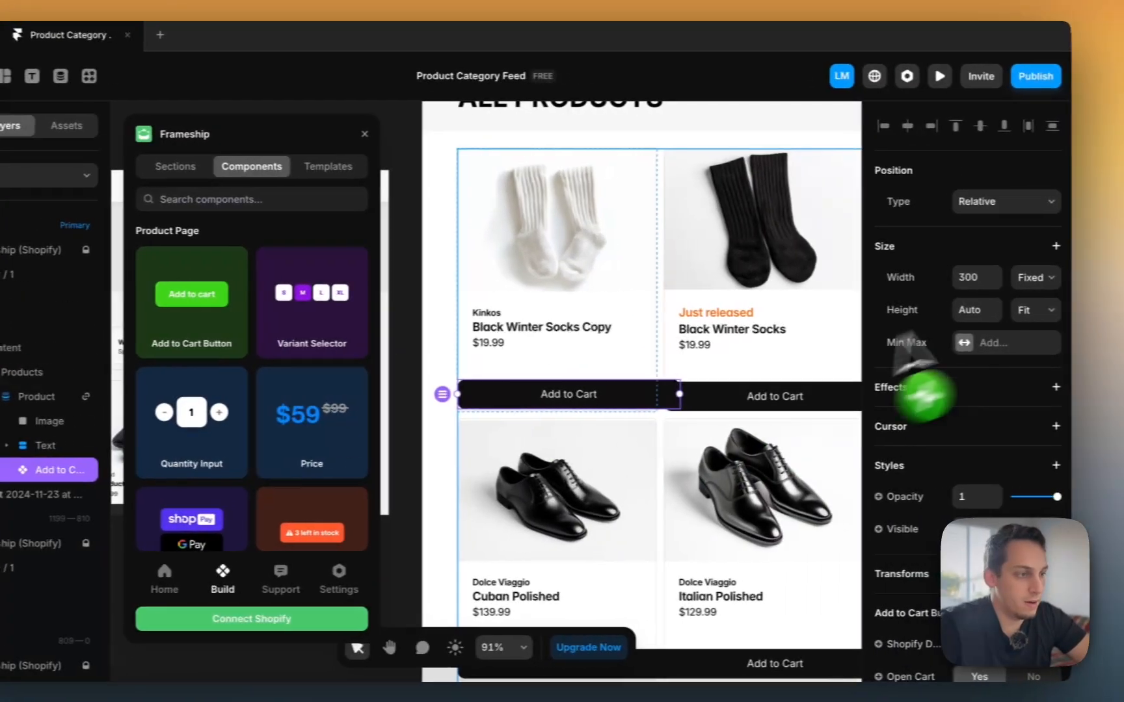
{"action": "left_click", "coordinate": [1118, 275]}
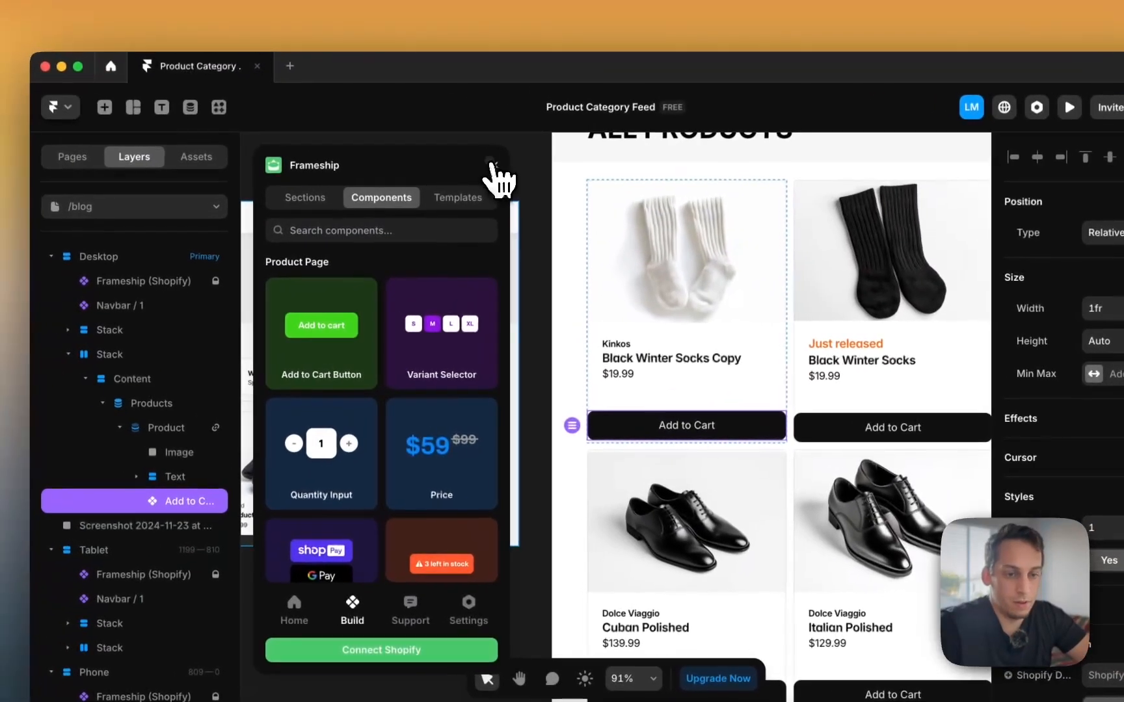
{"action": "left_click", "coordinate": [341, 135]}
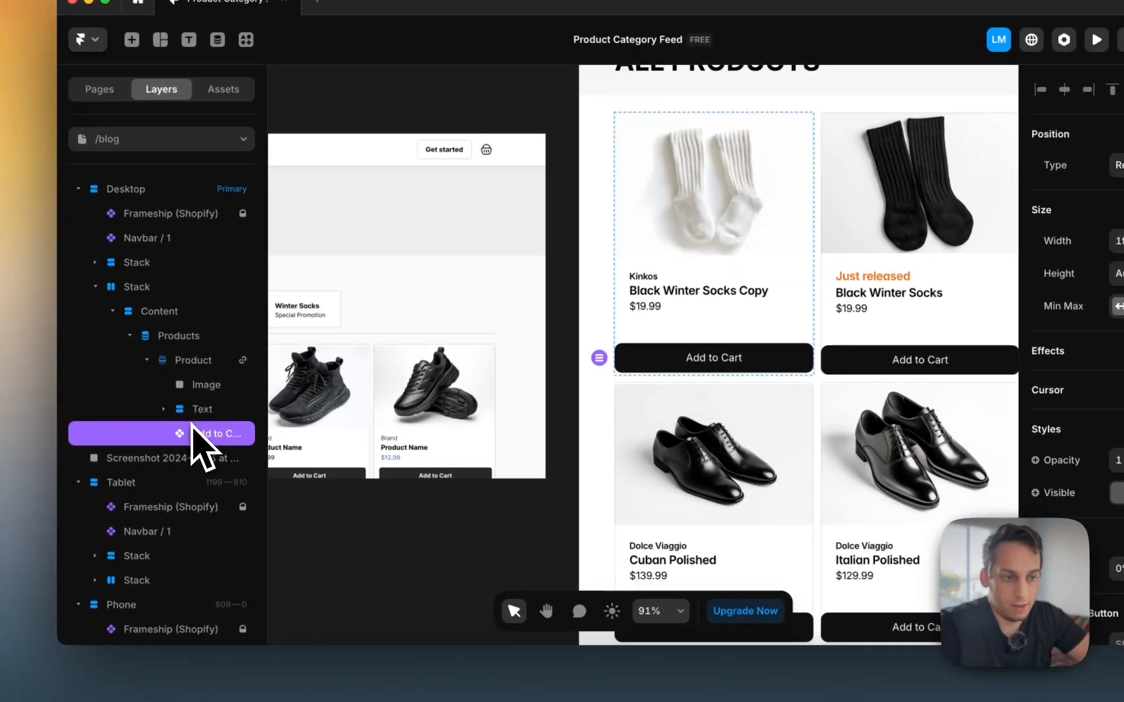
Step: Nest the Add to Cart button inside the product's Text stack, below the titles, and set that stack's right padding to 20
{"action": "left_click", "coordinate": [164, 410]}
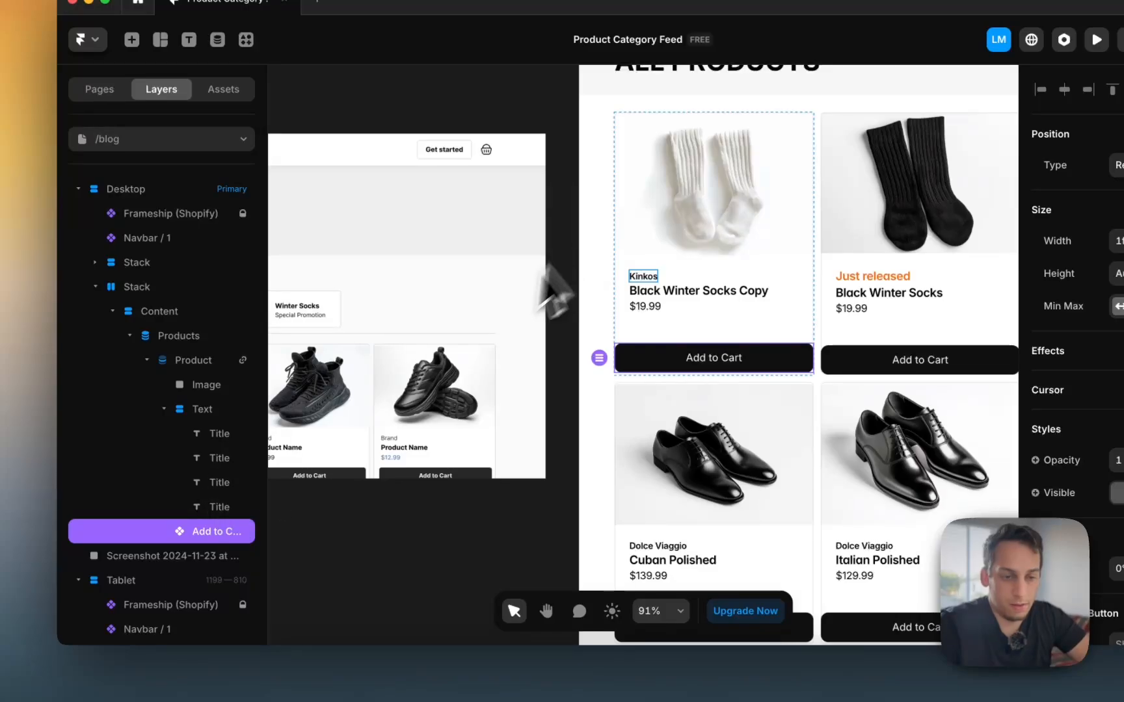
{"action": "left_click_drag", "start_coordinate": [198, 515], "coordinate": [201, 521]}
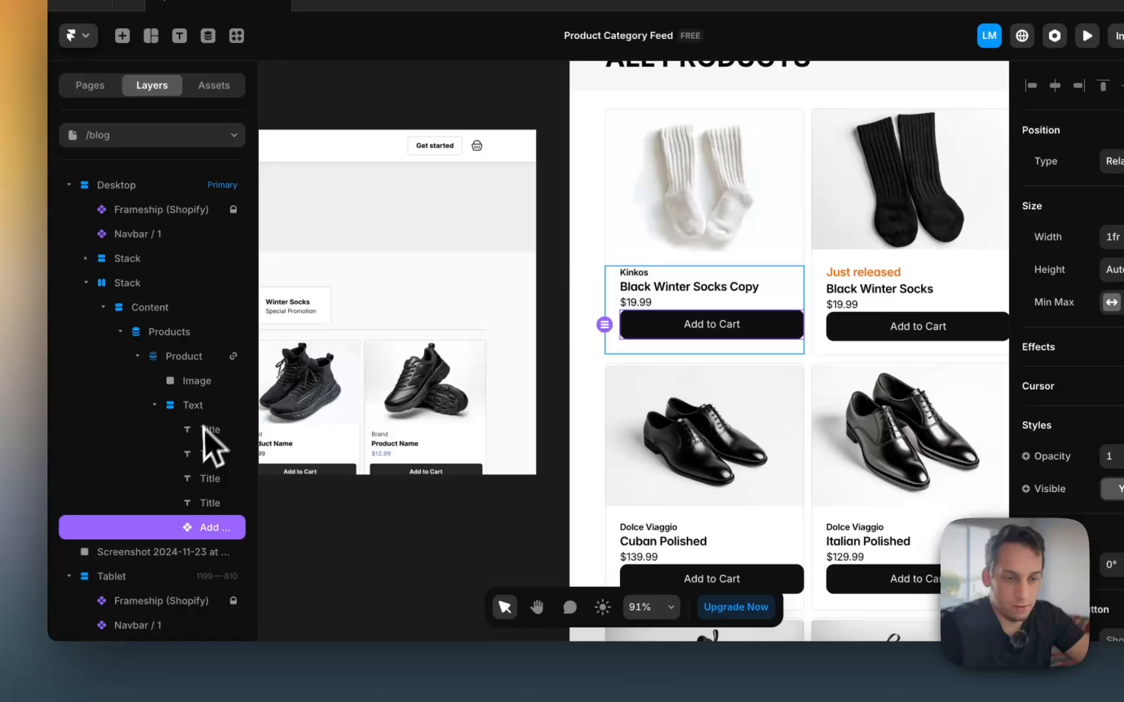
{"action": "left_click", "coordinate": [55, 443]}
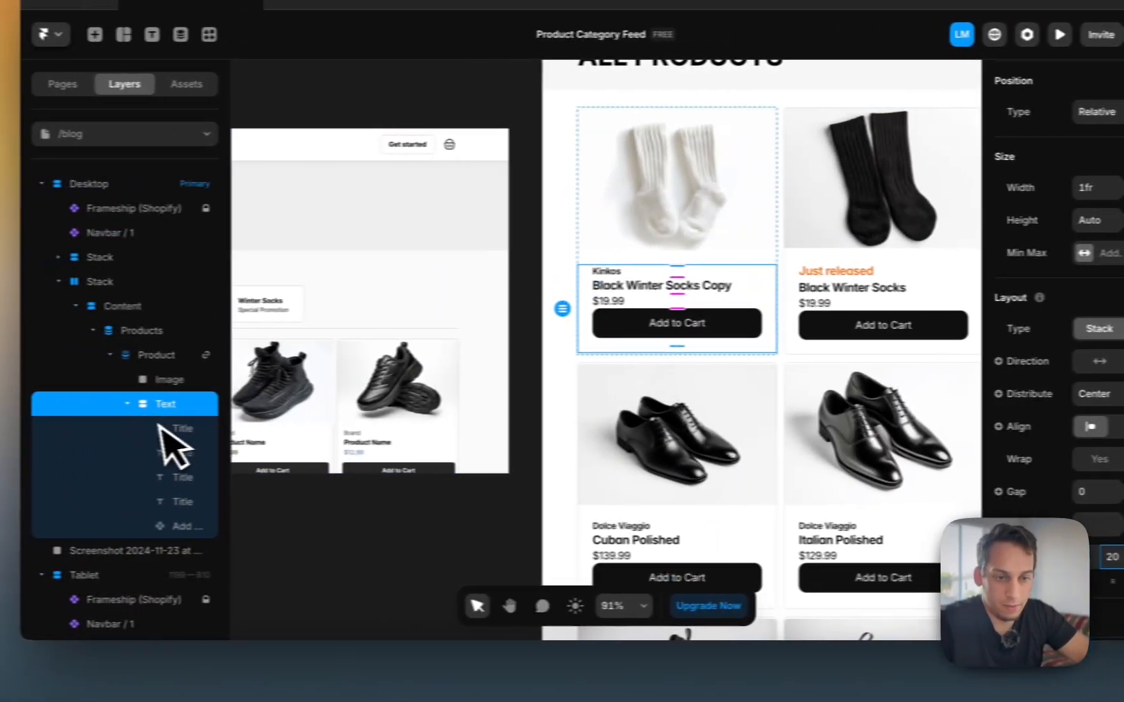
Step: Wrap the four Title texts of the Product card in a vertical Stack with a gap of 3
{"action": "left_click", "coordinate": [32, 429]}
{"action": "left_click", "coordinate": [37, 514], "text": "shift"}
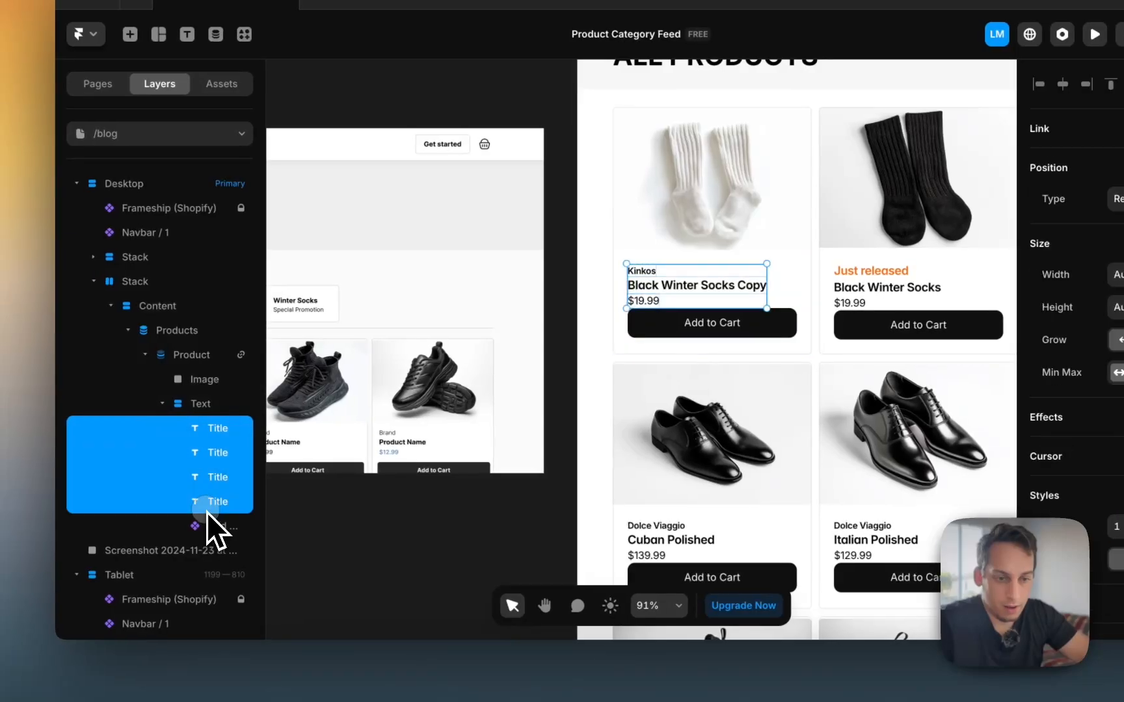
{"action": "right_click", "coordinate": [37, 514]}
{"action": "left_click", "coordinate": [238, 461]}
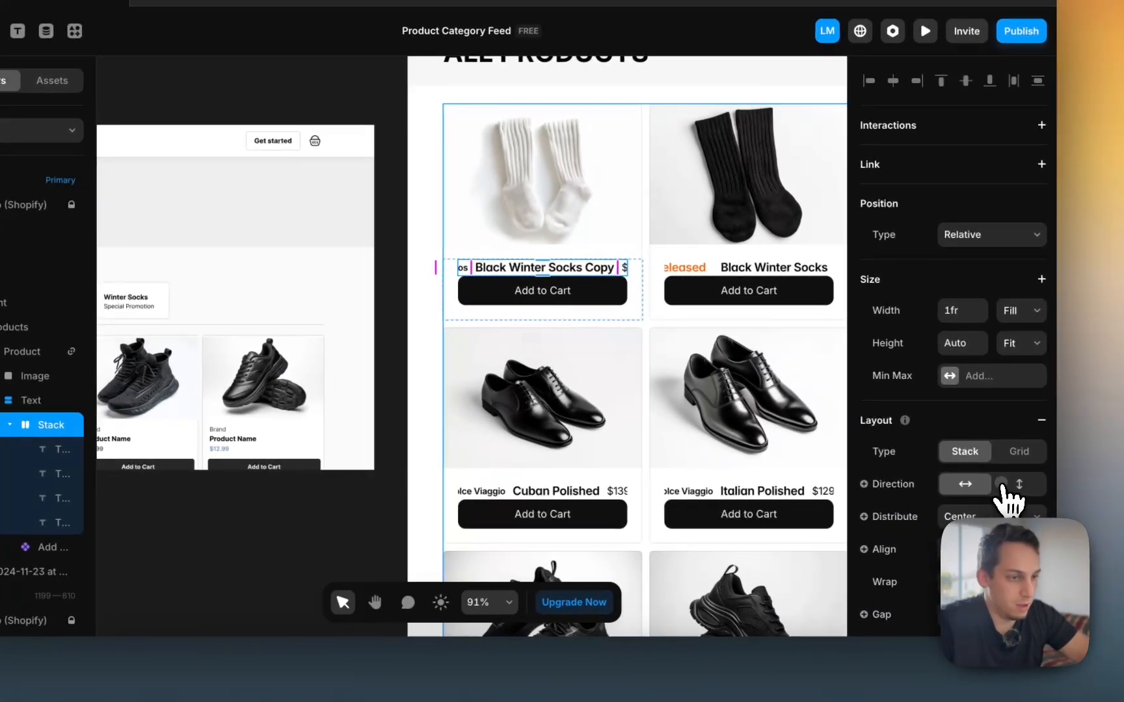
{"action": "left_click", "coordinate": [1010, 491]}
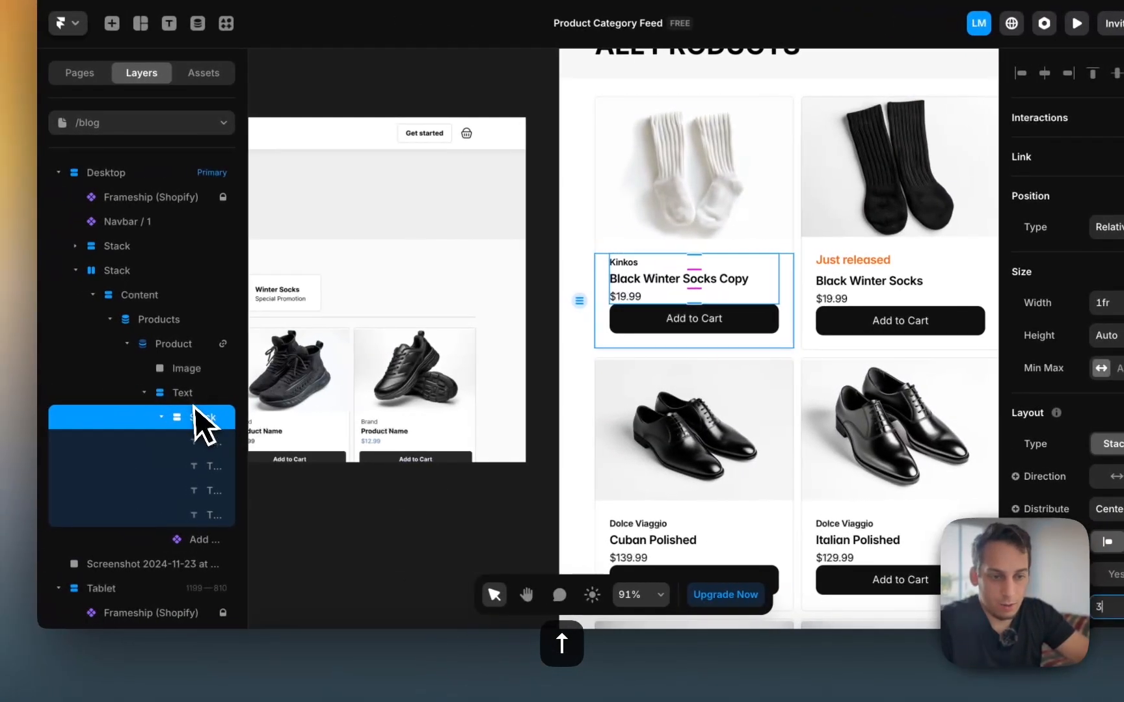
Step: Add a gap in the Text stack between the product titles and the Add to Cart button
{"action": "left_click", "coordinate": [34, 390]}
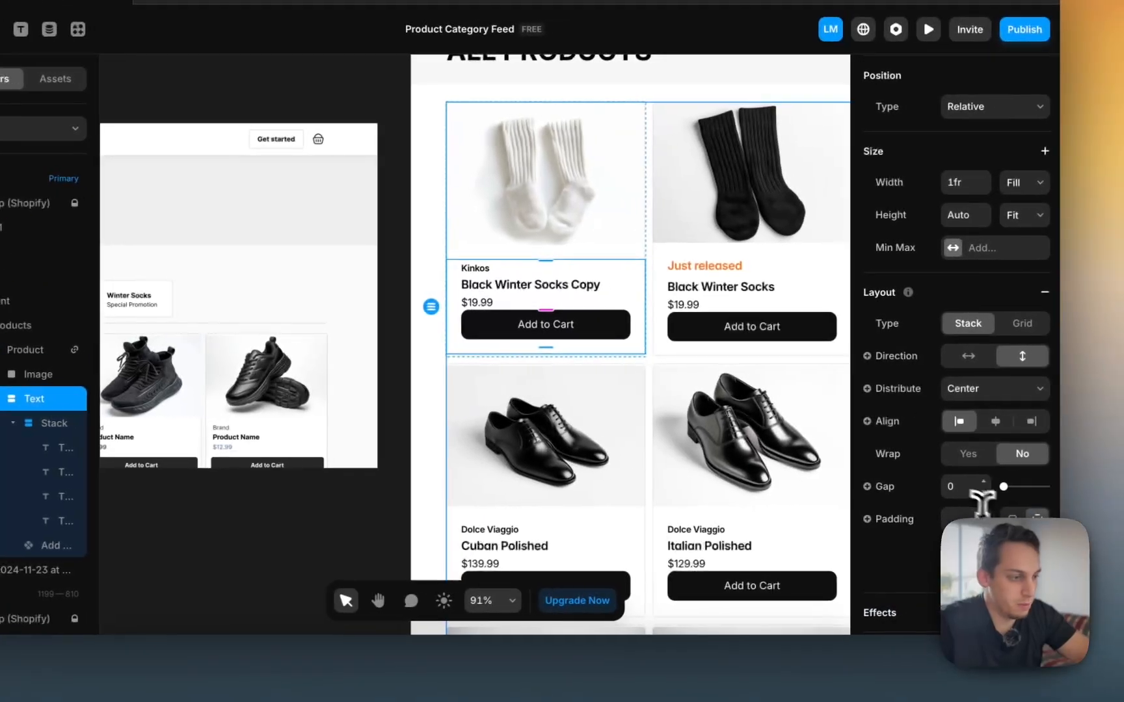
{"action": "left_click", "coordinate": [959, 489]}
{"action": "key", "text": "shift+Up"}
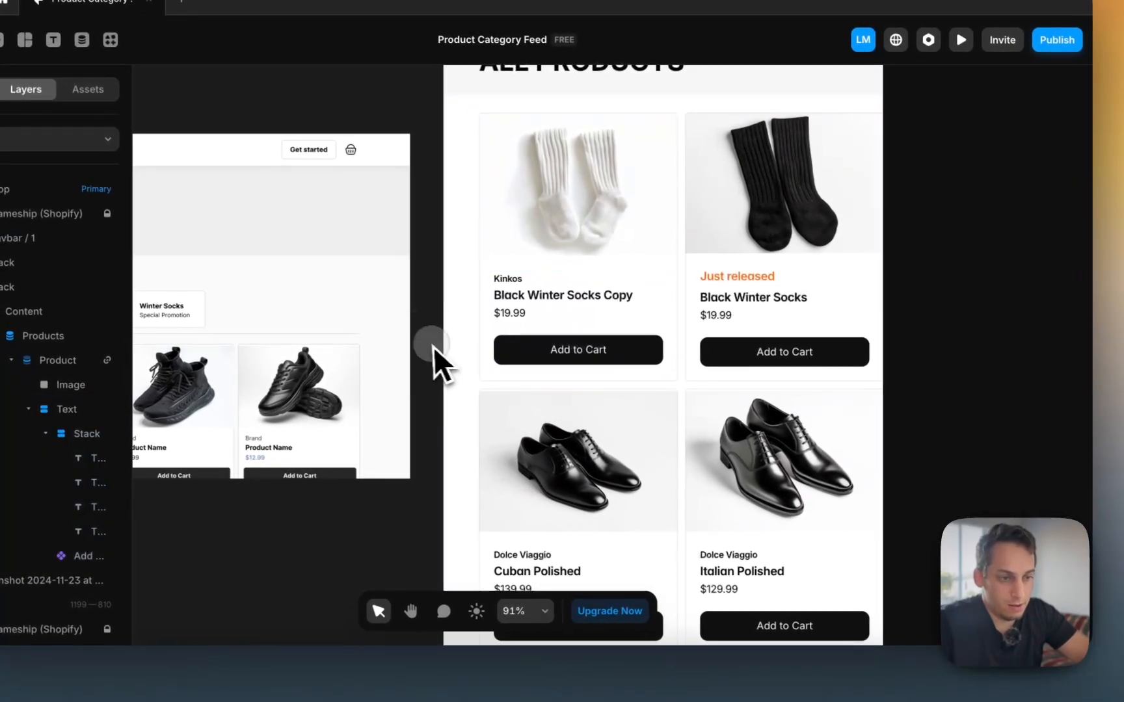
Step: Check the Add to Cart button's properties and compare the product cards with the reference screenshot
{"action": "left_click", "coordinate": [477, 347]}
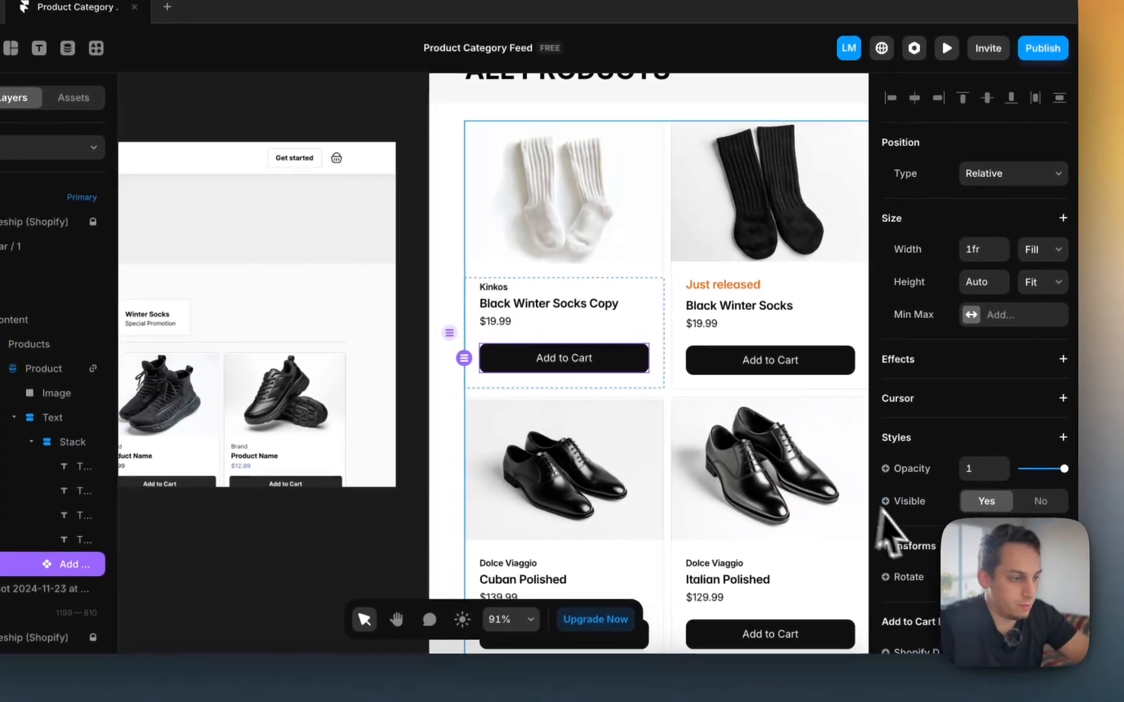
{"action": "scroll", "coordinate": [888, 520], "scroll_direction": "down", "scroll_amount": 6}
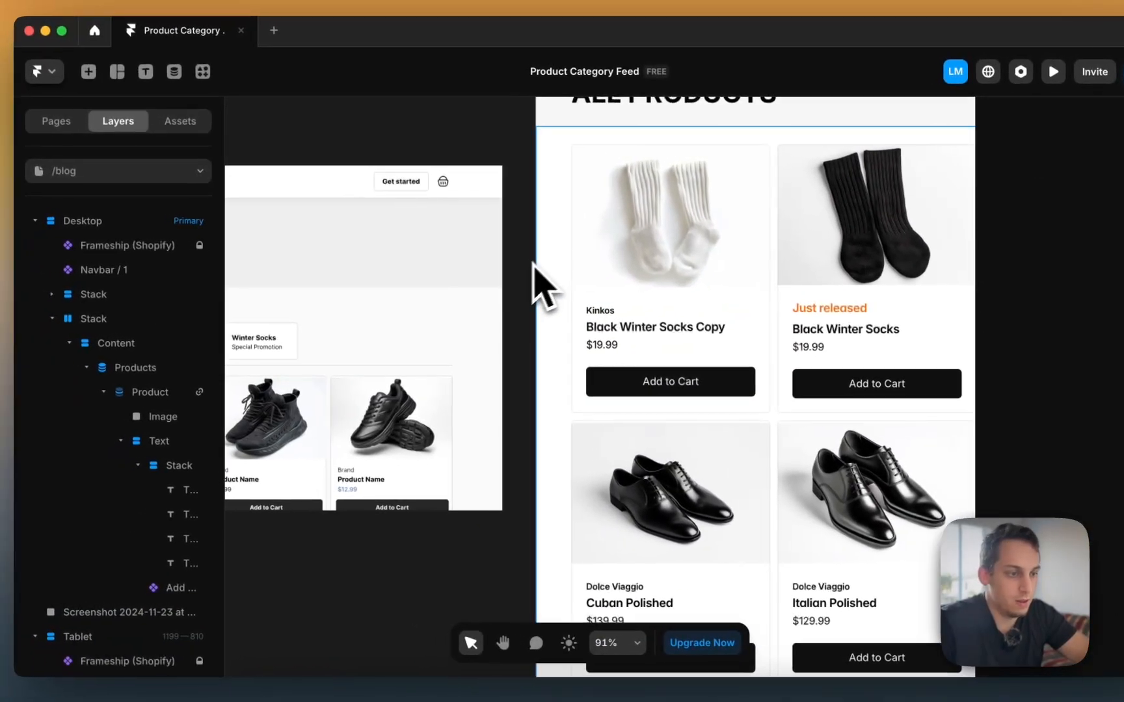
{"action": "scroll", "coordinate": [432, 256], "scroll_direction": "down", "scroll_amount": 5}
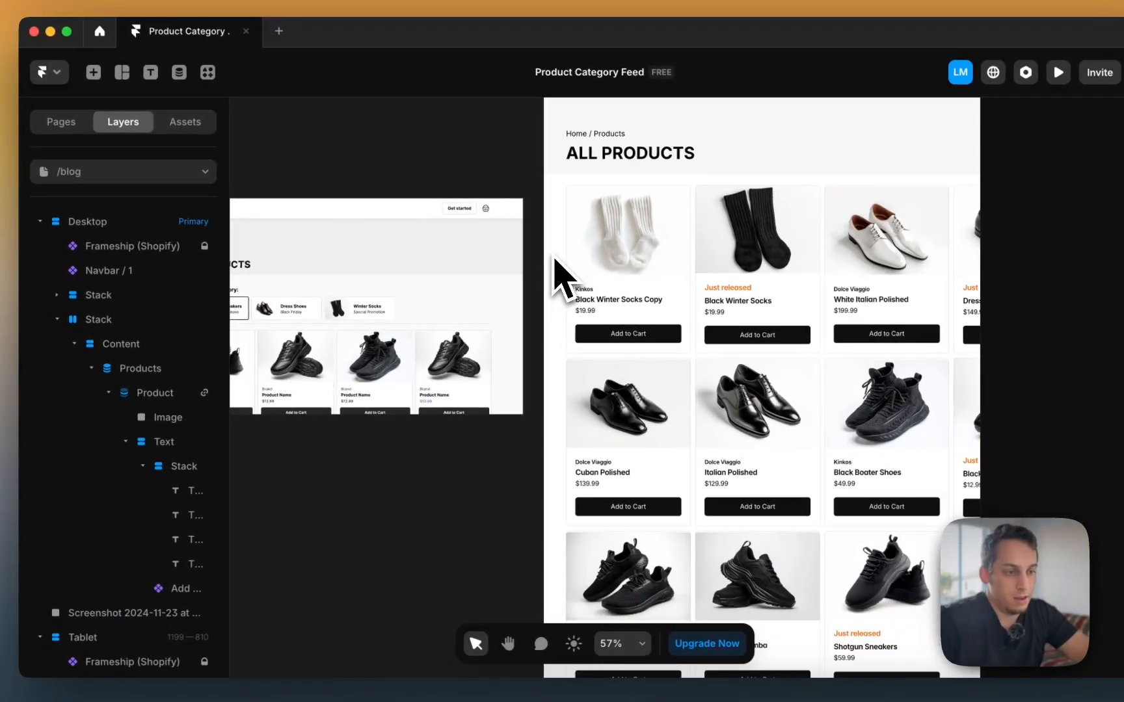
{"action": "scroll", "coordinate": [555, 260], "scroll_direction": "down", "scroll_amount": 4}
{"action": "scroll", "coordinate": [517, 242], "scroll_direction": "left", "scroll_amount": 3}
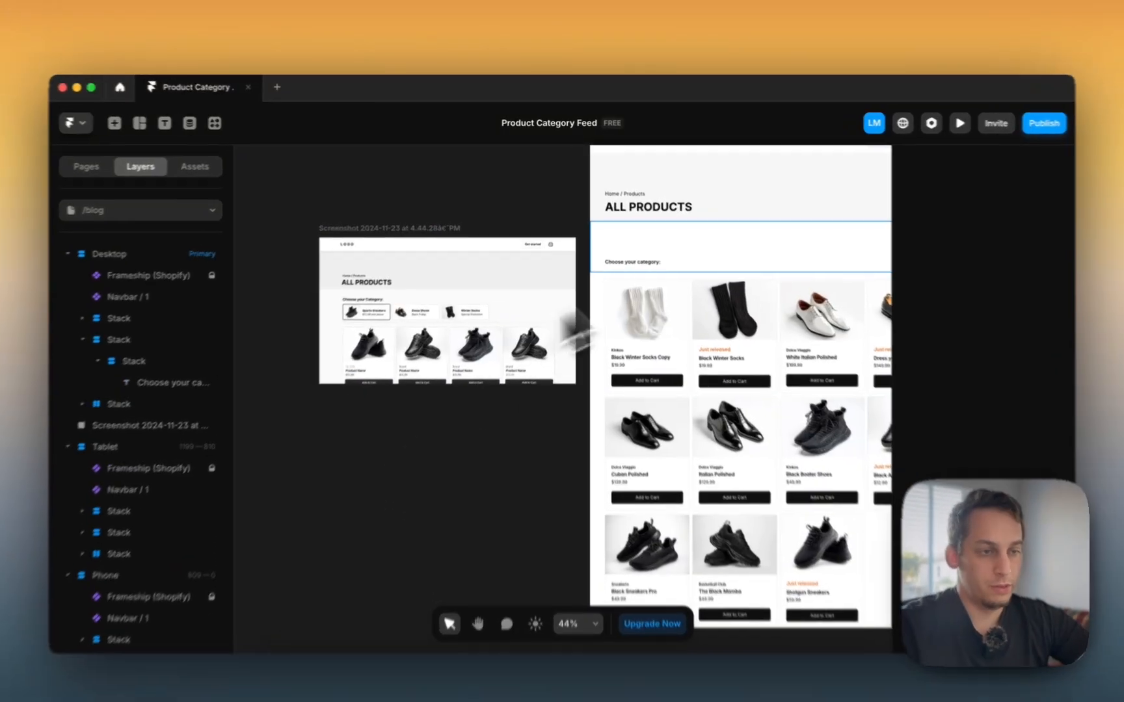
{"action": "left_click", "coordinate": [662, 260]}
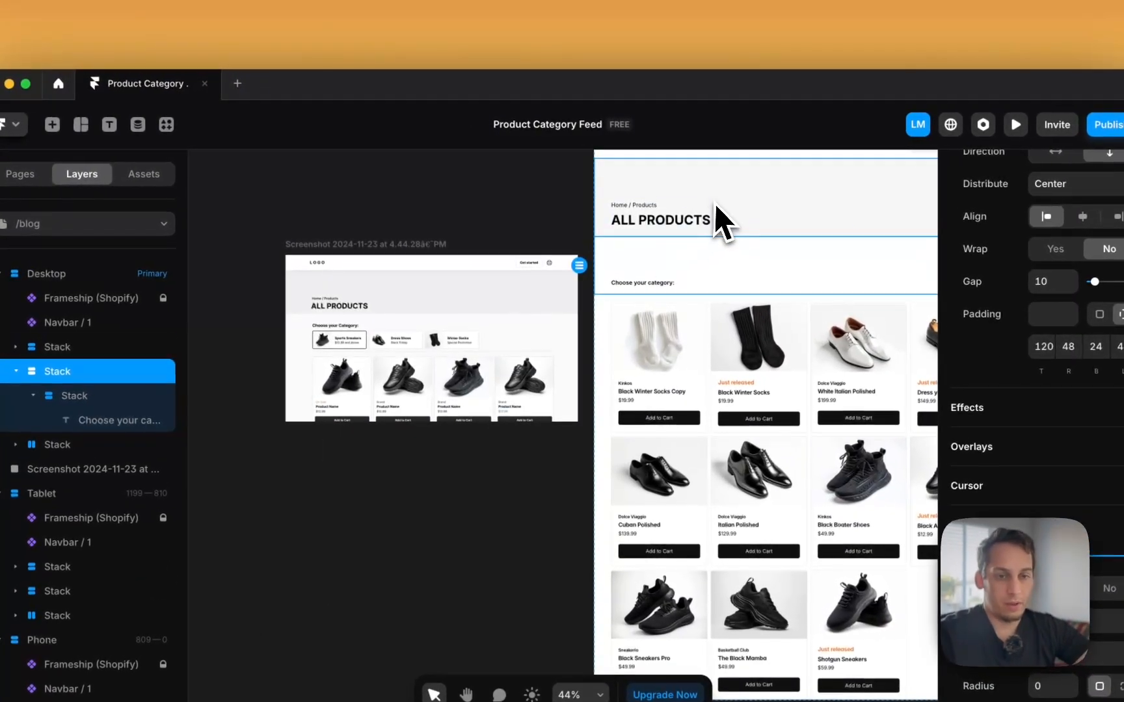
{"action": "key", "text": "super+d"}
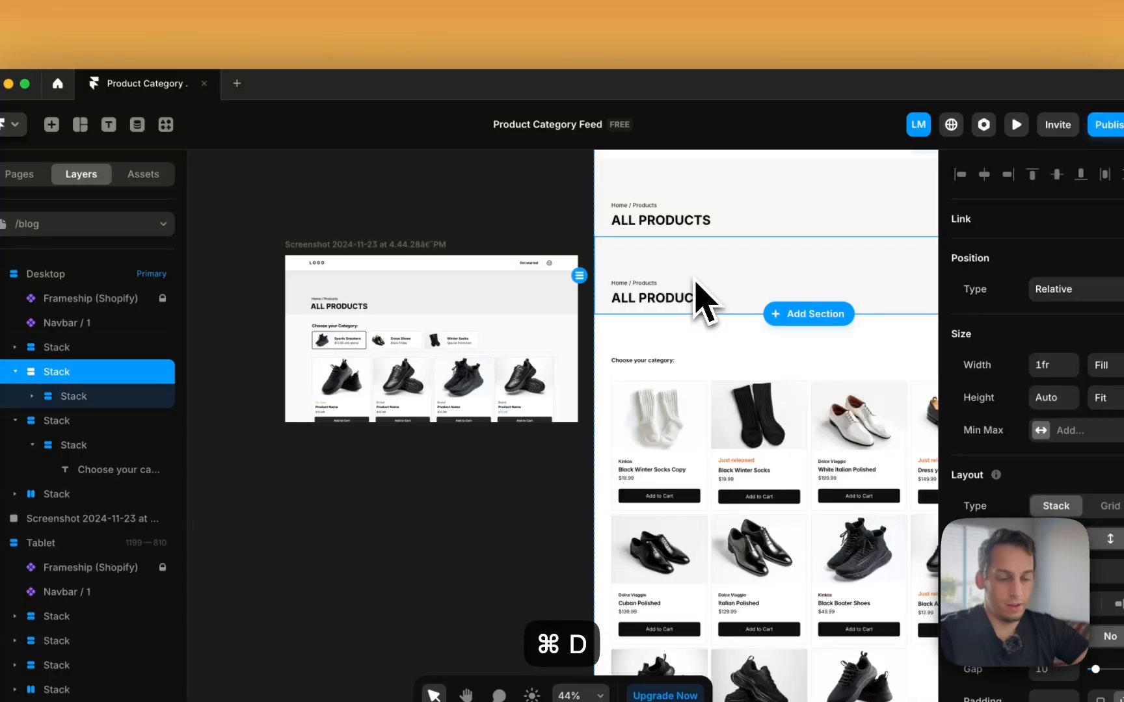
{"action": "key", "text": "super+z"}
{"action": "left_click", "coordinate": [649, 285]}
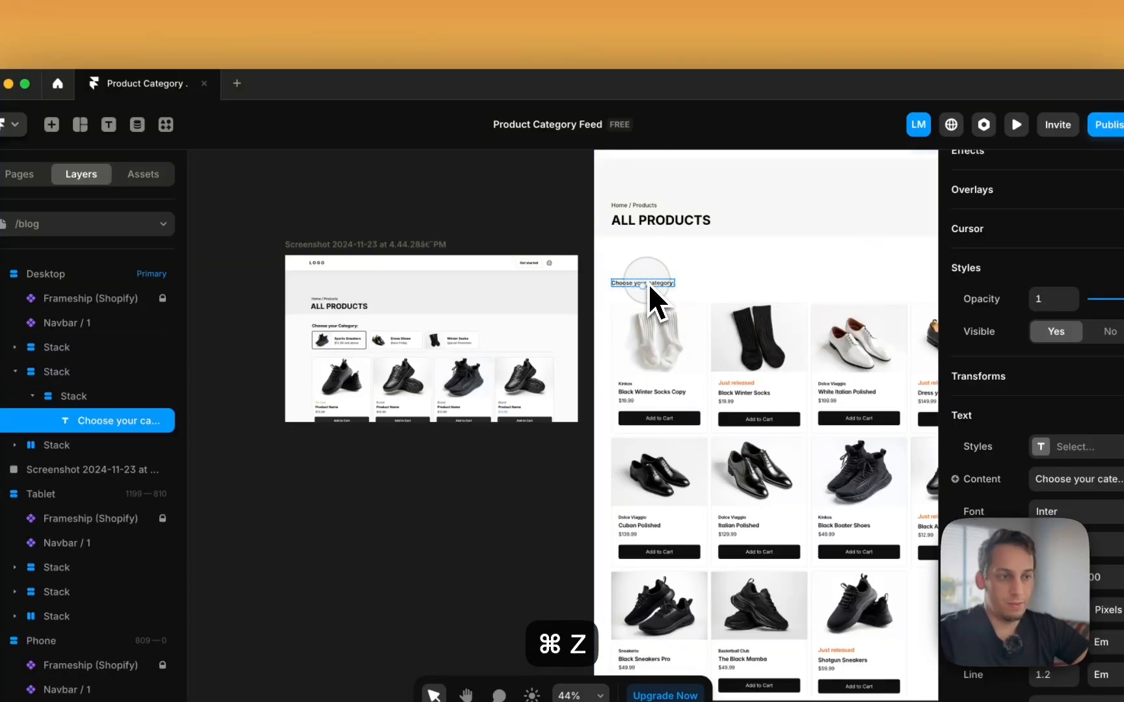
{"action": "left_click", "coordinate": [649, 221]}
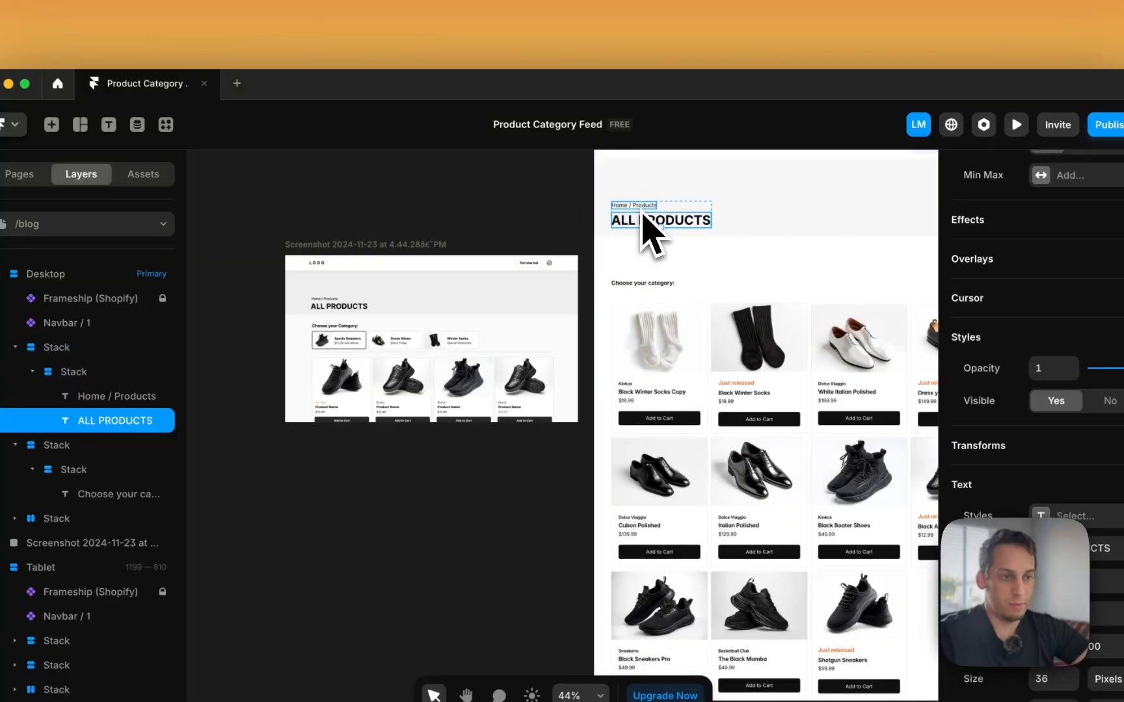
{"action": "left_click", "coordinate": [642, 286]}
{"action": "left_click", "coordinate": [531, 226]}
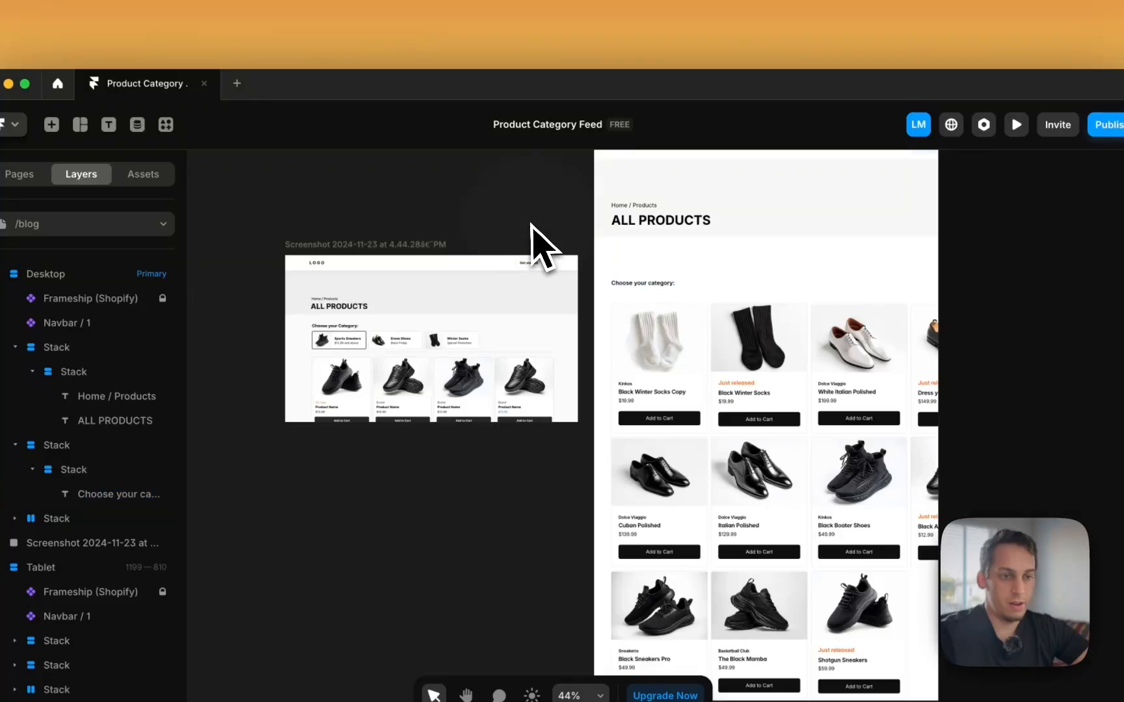
Step: Insert the Categories collection list below the "Choose your category:" text and set its layout direction to horizontal
{"action": "scroll", "coordinate": [533, 228], "scroll_direction": "right", "scroll_amount": 2}
{"action": "scroll", "coordinate": [601, 280], "scroll_direction": "up", "scroll_amount": 1}
{"action": "scroll", "coordinate": [410, 319], "scroll_direction": "left", "scroll_amount": 1}
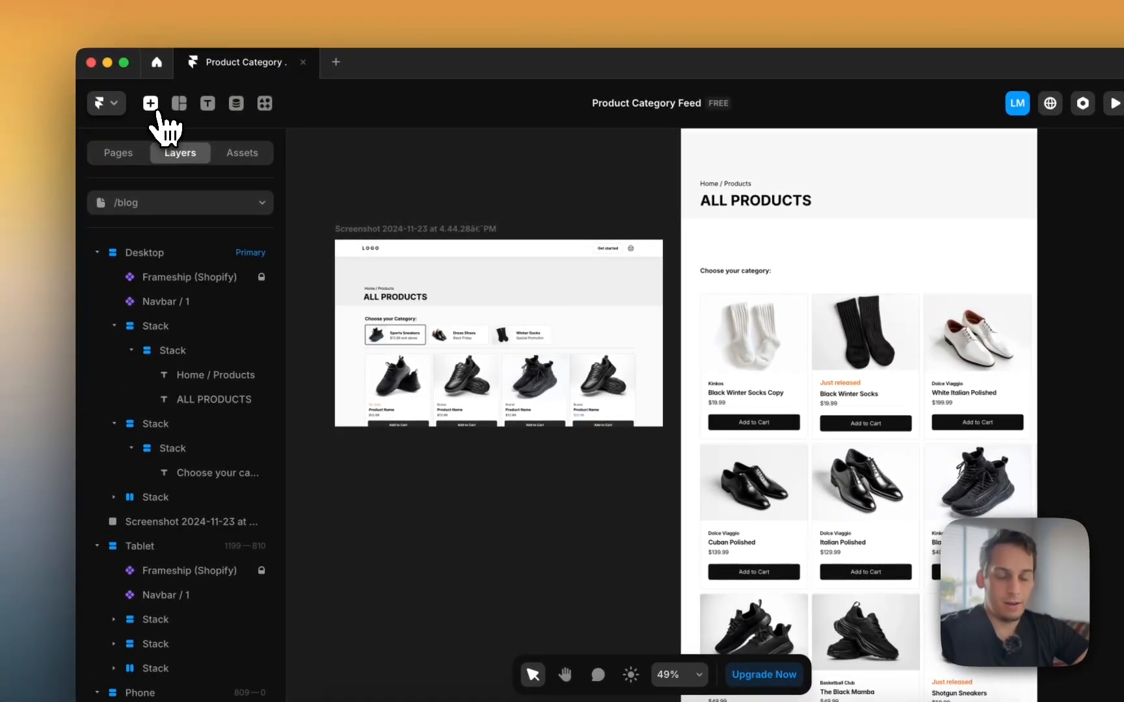
{"action": "left_click", "coordinate": [150, 102]}
{"action": "mouse_move", "coordinate": [172, 449]}
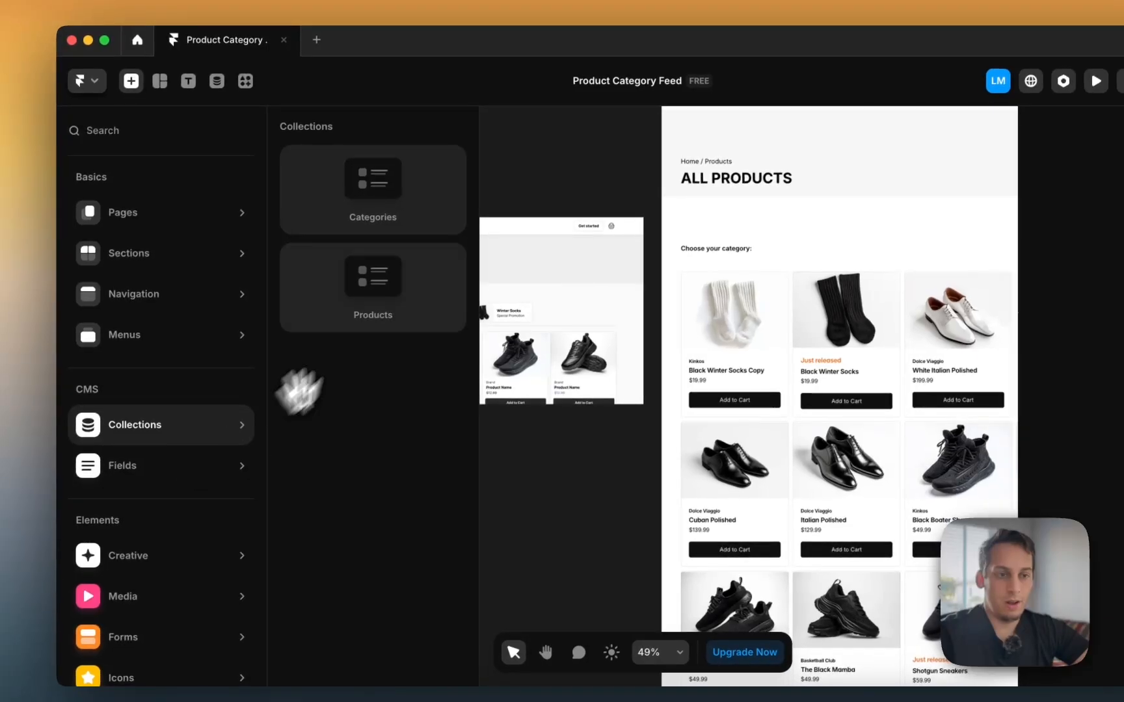
{"action": "left_click_drag", "start_coordinate": [361, 192], "coordinate": [712, 269]}
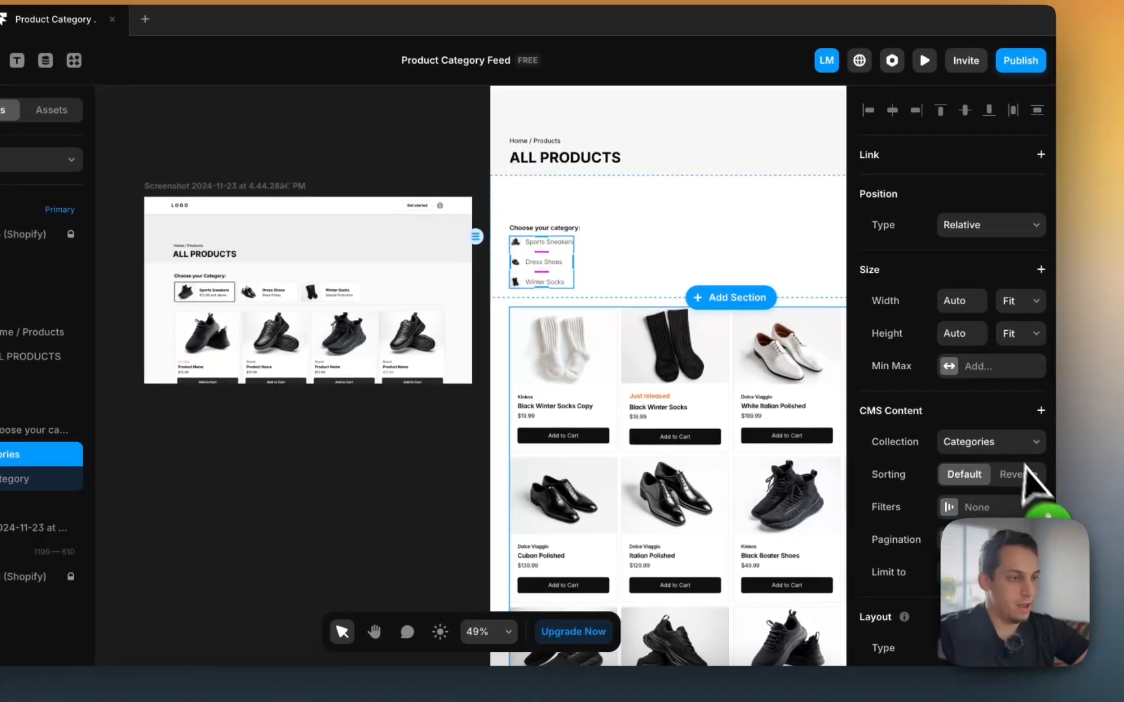
{"action": "scroll", "coordinate": [1066, 511], "scroll_direction": "down", "scroll_amount": 3}
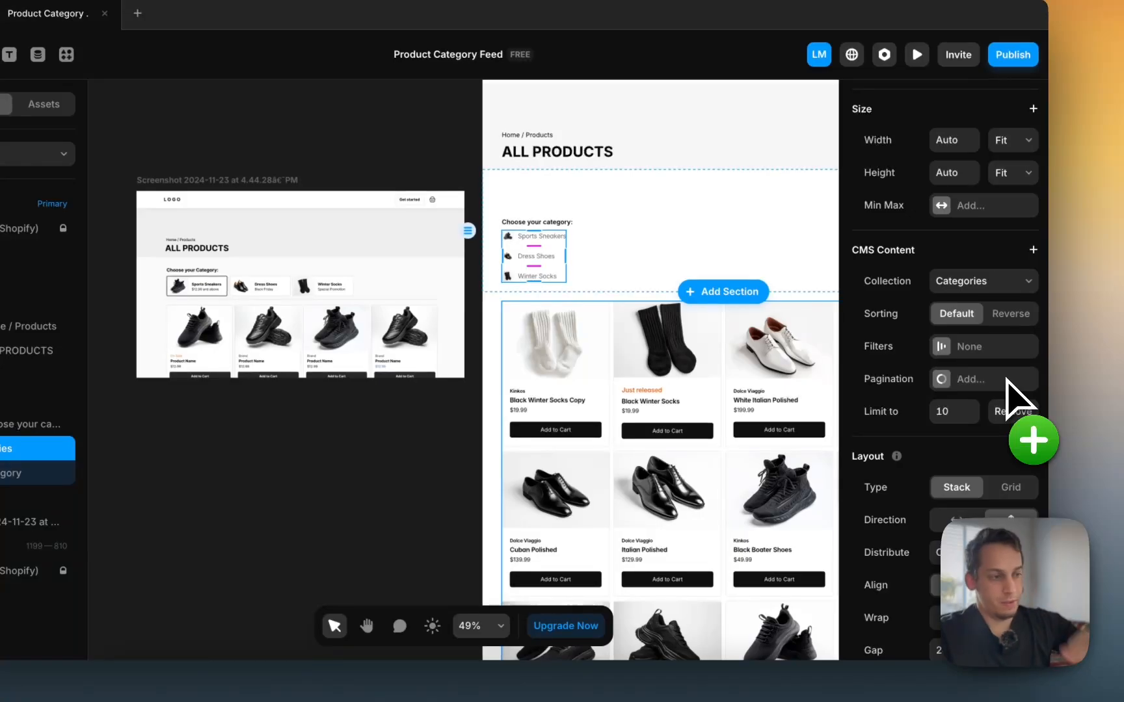
{"action": "left_click", "coordinate": [956, 518]}
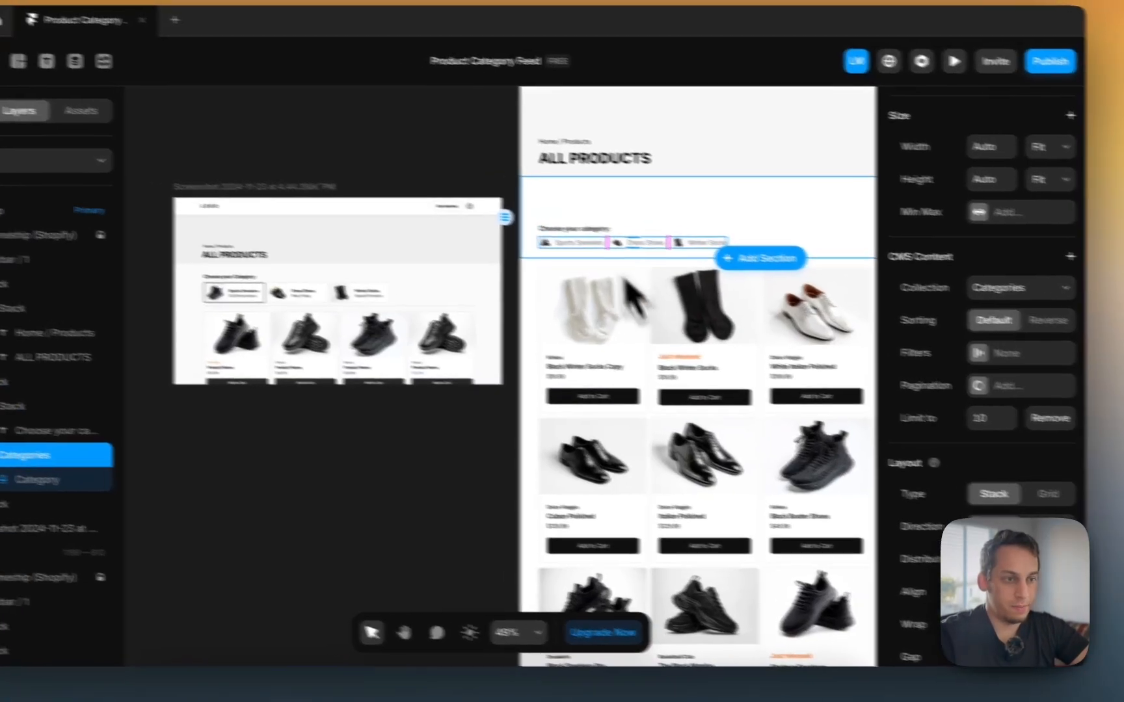
Step: Duplicate the Title text in the Category item and wrap both titles in a vertical Stack beside the image
{"action": "scroll", "coordinate": [673, 361], "scroll_direction": "down", "scroll_amount": 5}
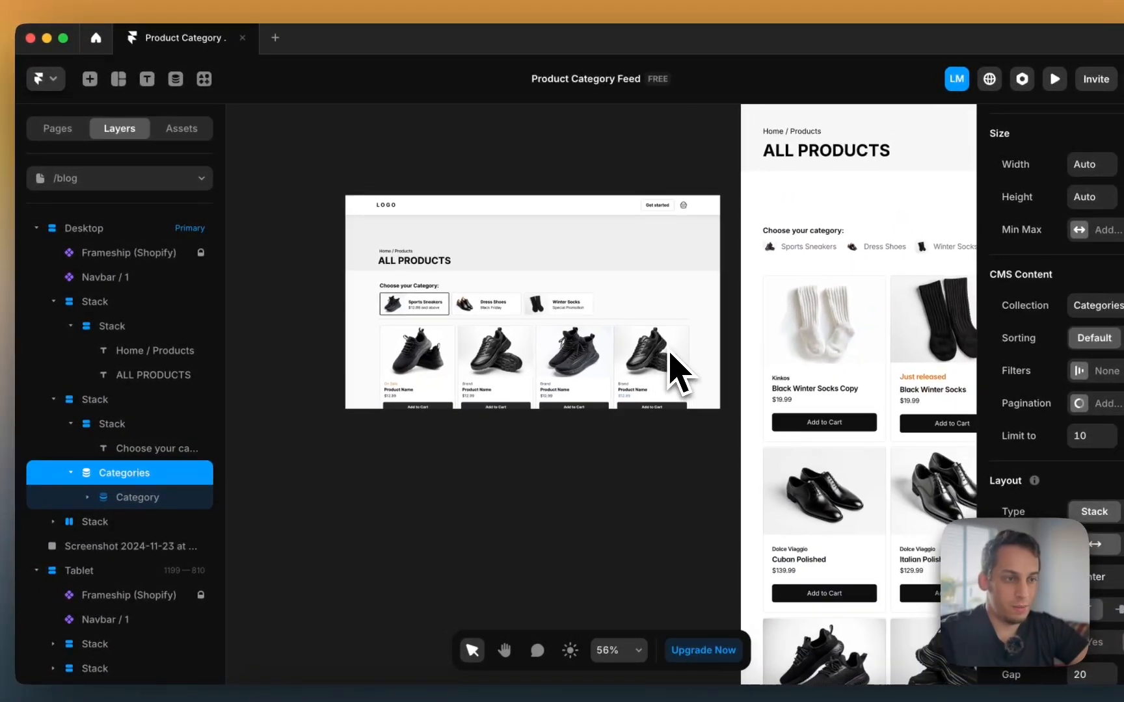
{"action": "left_click", "coordinate": [637, 265]}
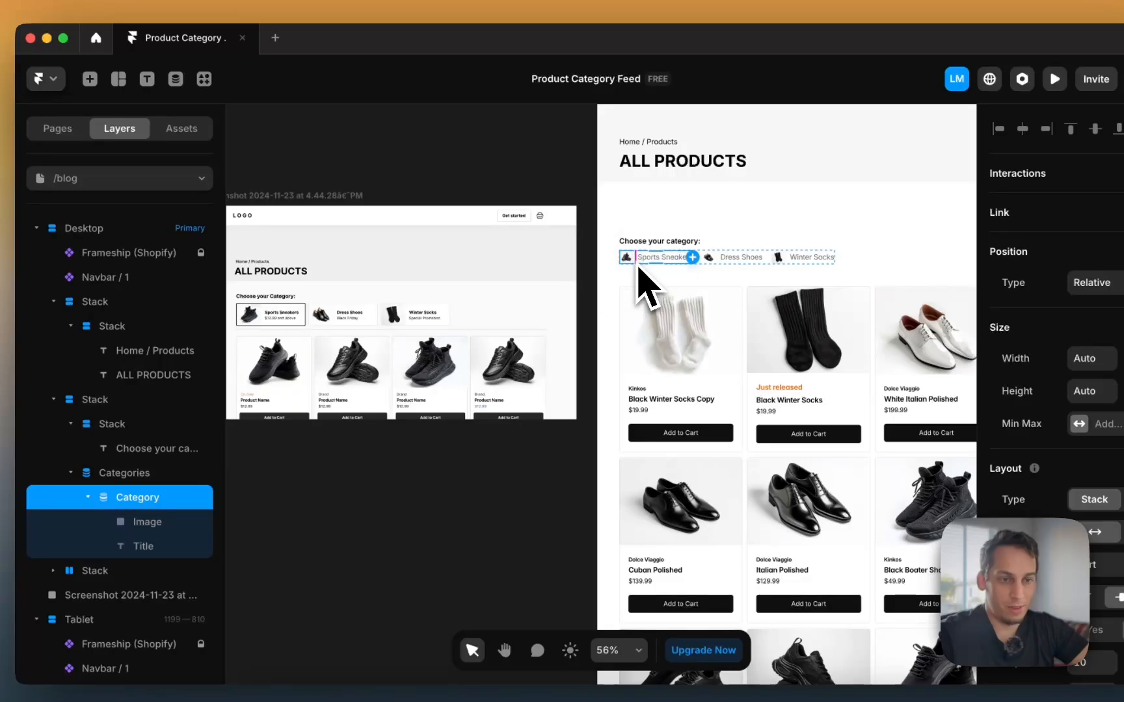
{"action": "scroll", "coordinate": [638, 266], "scroll_direction": "left", "scroll_amount": 2}
{"action": "left_click", "coordinate": [692, 257]}
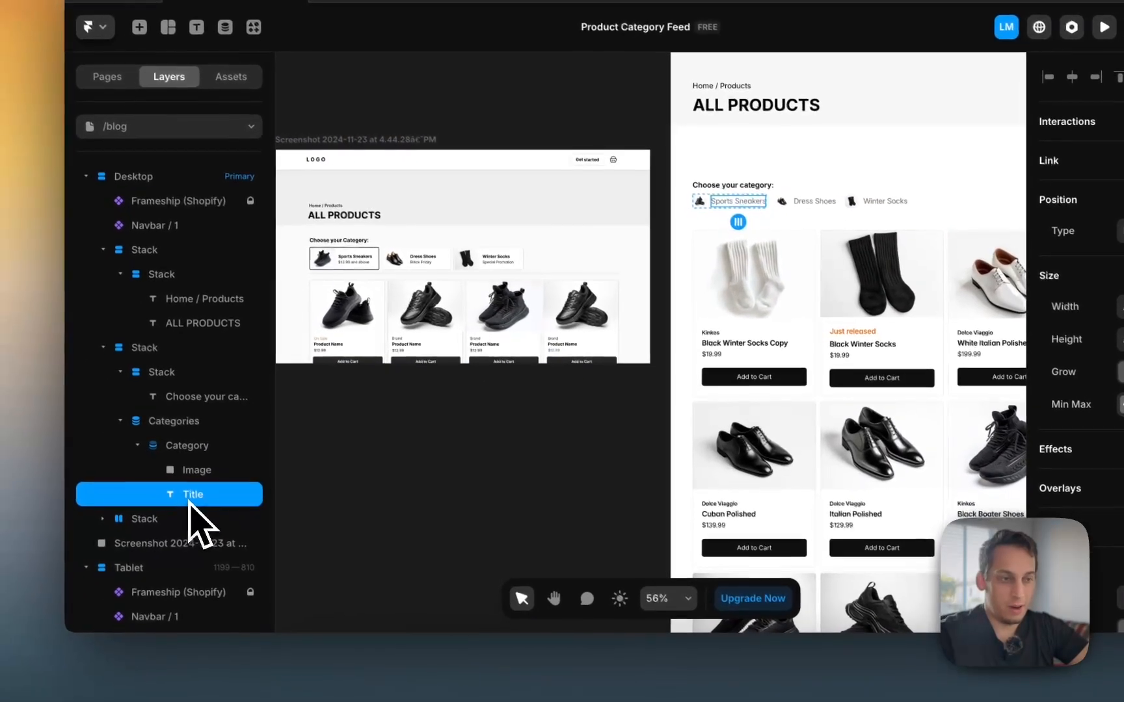
{"action": "key", "text": "super+d"}
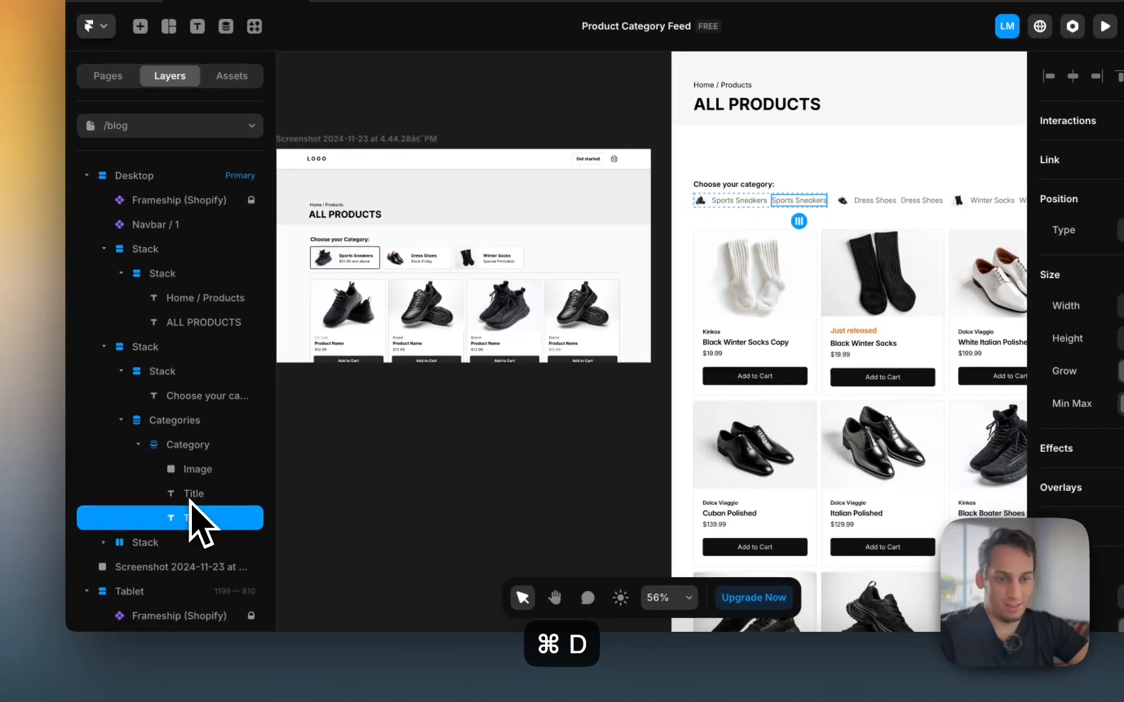
{"action": "left_click", "coordinate": [188, 518], "text": "shift"}
{"action": "right_click", "coordinate": [188, 519]}
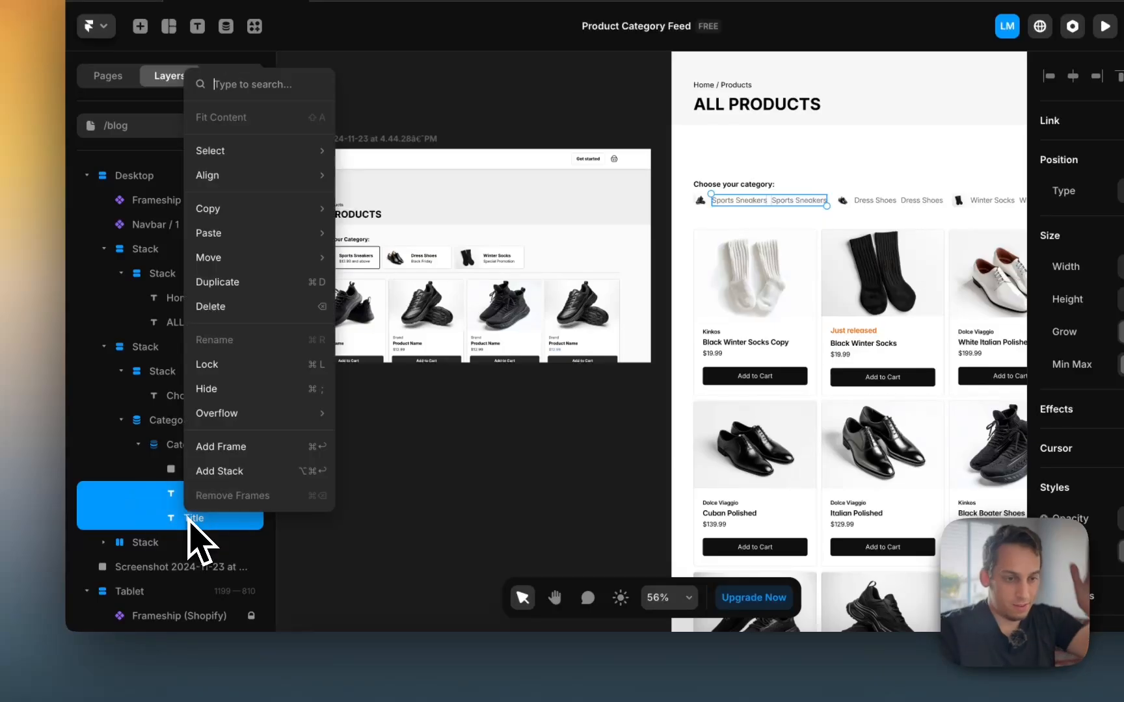
{"action": "left_click", "coordinate": [224, 462]}
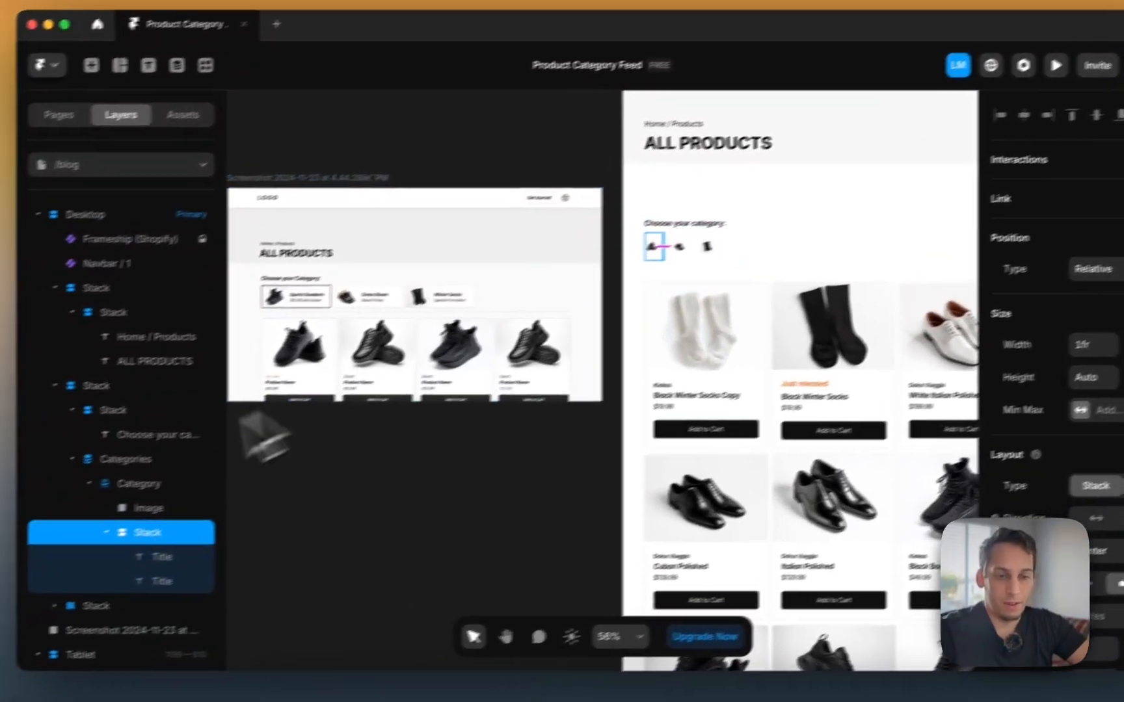
Step: Set the width of the Stack holding the two category titles to Fit
{"action": "left_click", "coordinate": [1, 482]}
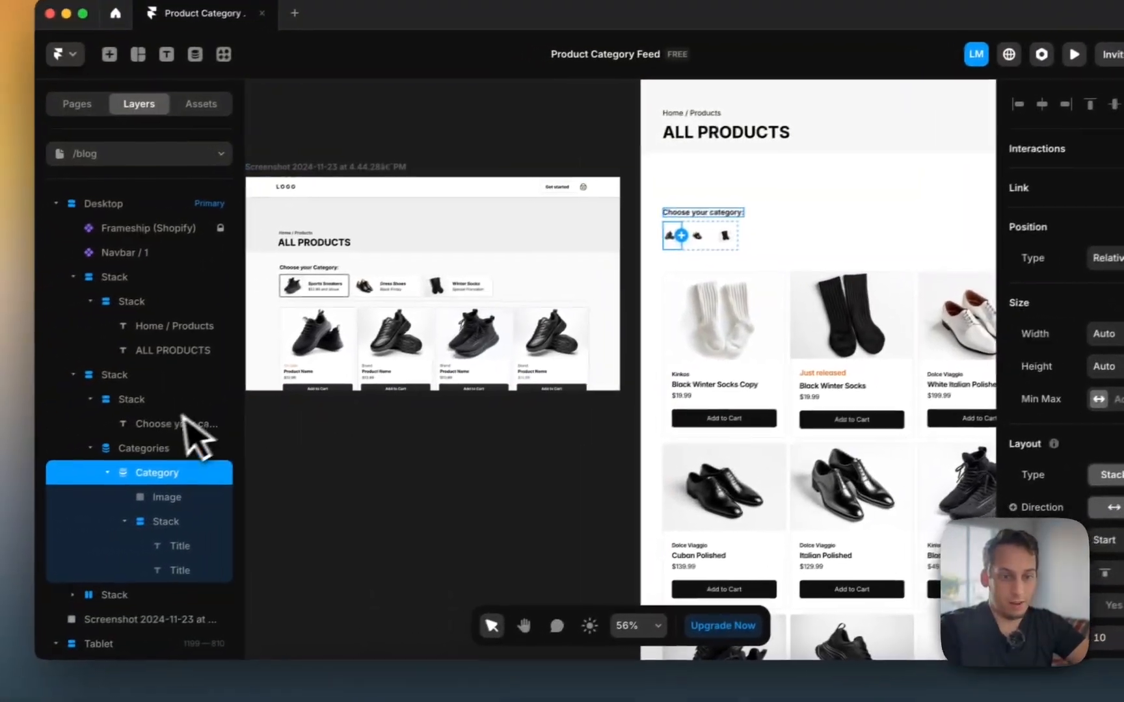
{"action": "left_click", "coordinate": [179, 448]}
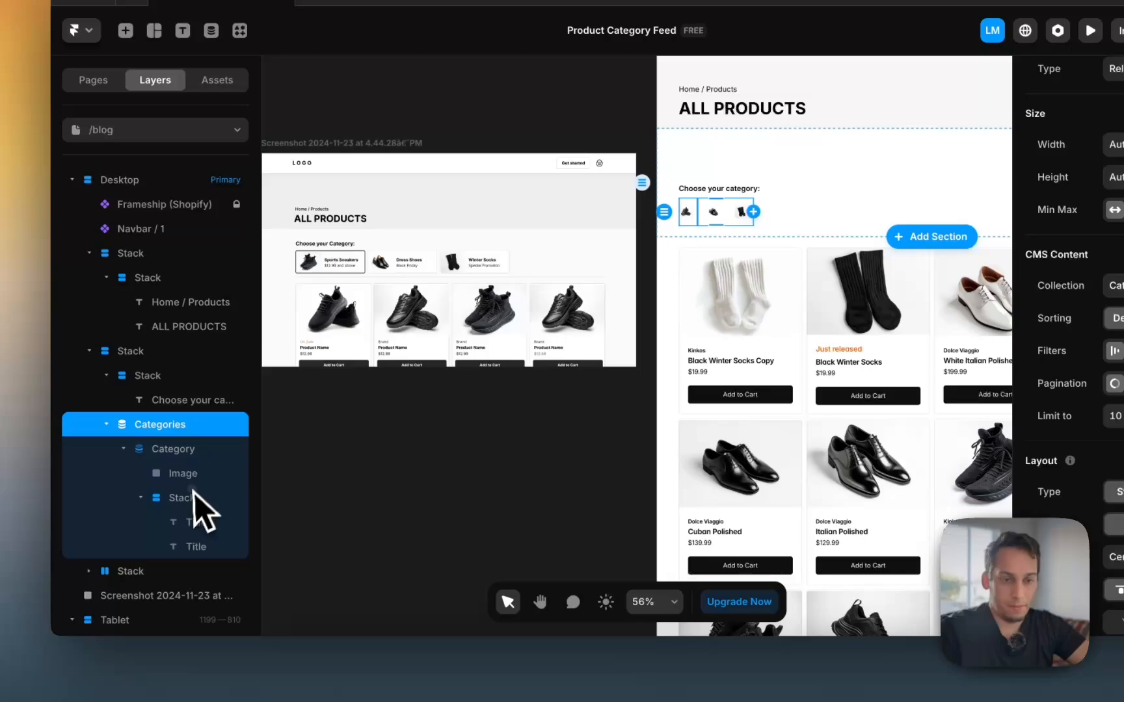
{"action": "left_click", "coordinate": [18, 554]}
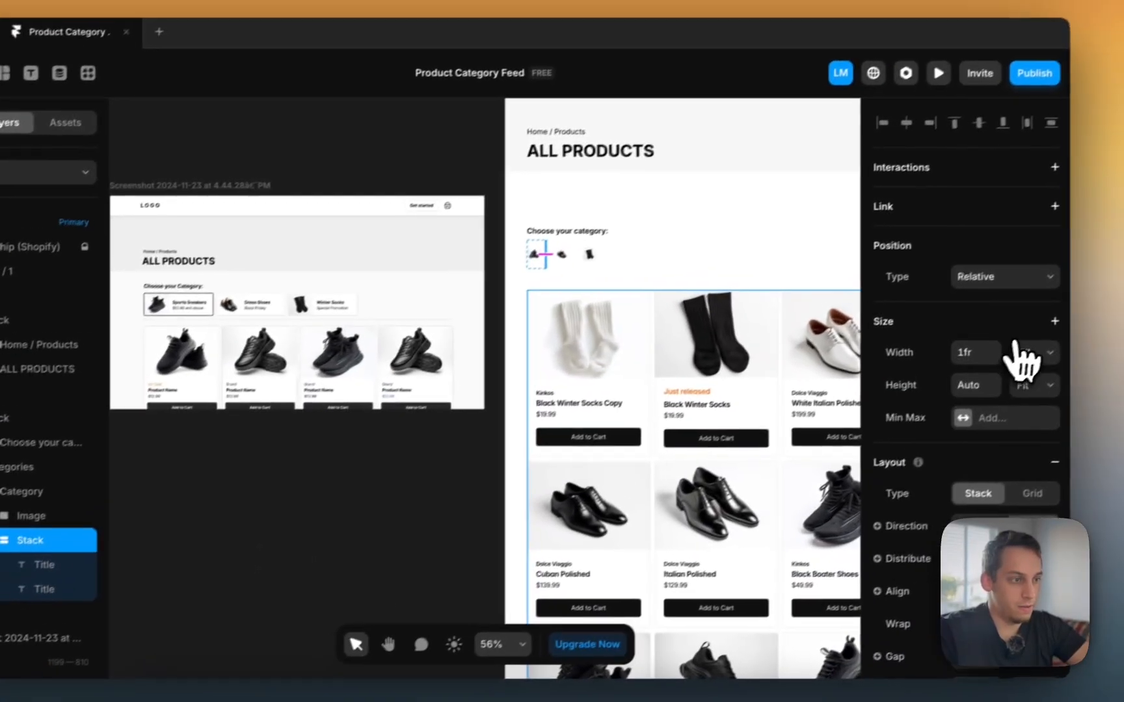
{"action": "left_click", "coordinate": [1021, 365]}
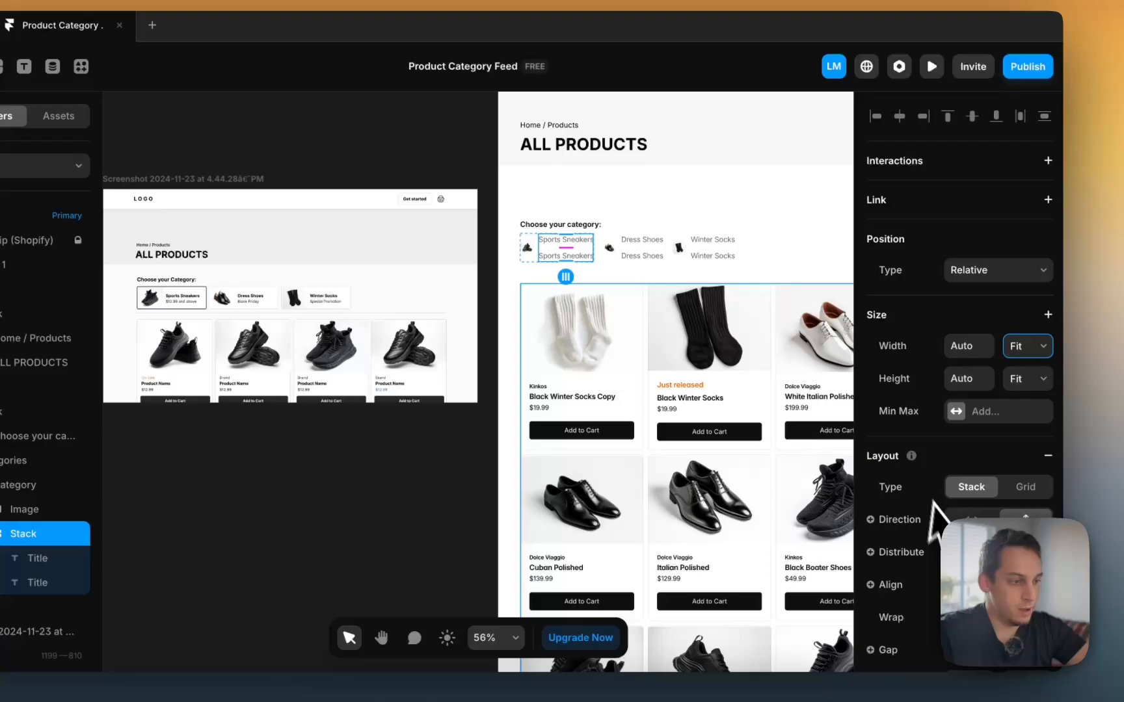
Step: Bind the lower title text in the Category item's Stack to the Subheading field
{"action": "scroll", "coordinate": [923, 539], "scroll_direction": "down", "scroll_amount": 1}
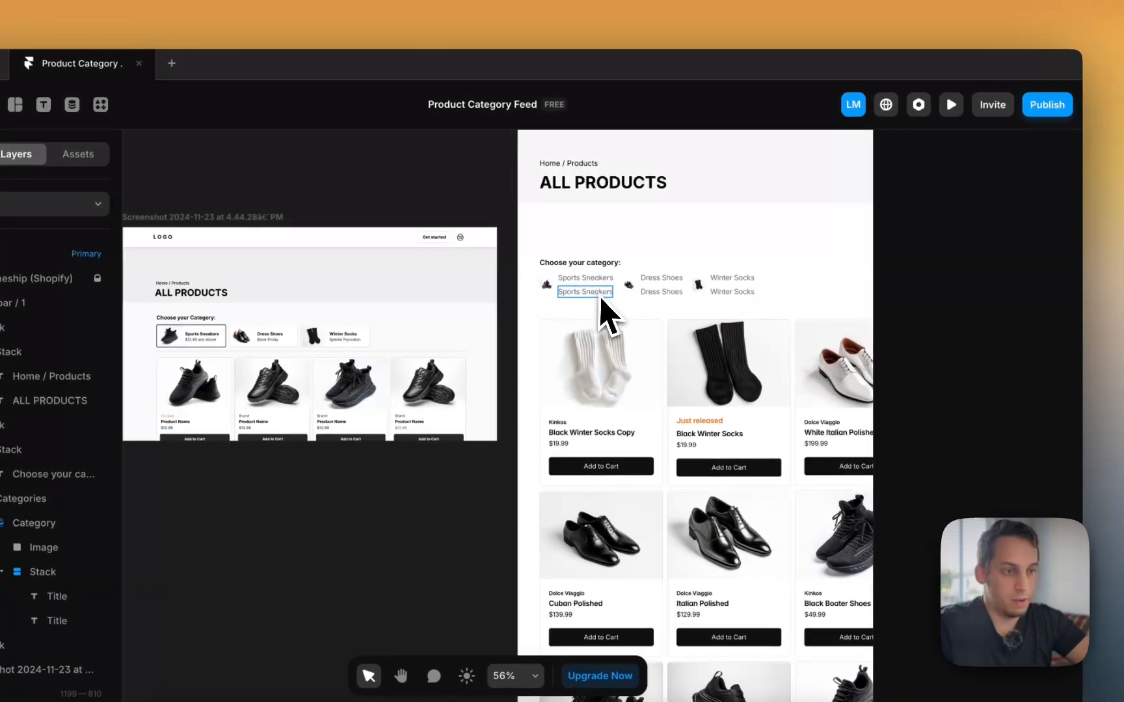
{"action": "left_click", "coordinate": [567, 246]}
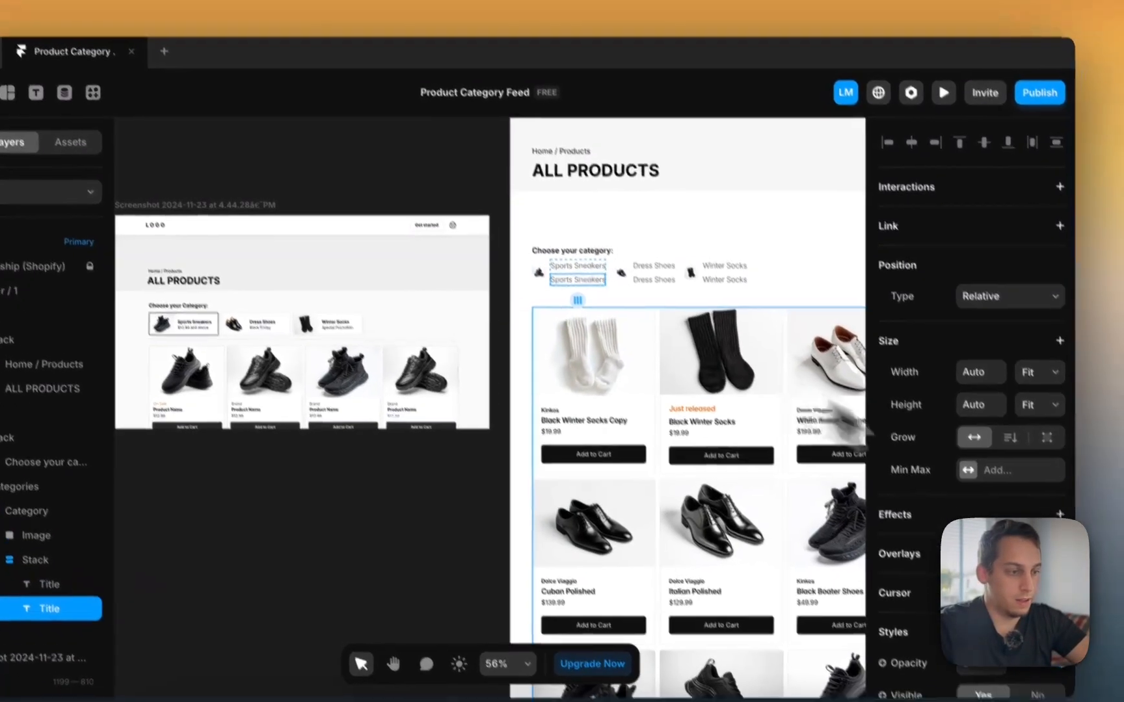
{"action": "scroll", "coordinate": [989, 468], "scroll_direction": "down", "scroll_amount": 5}
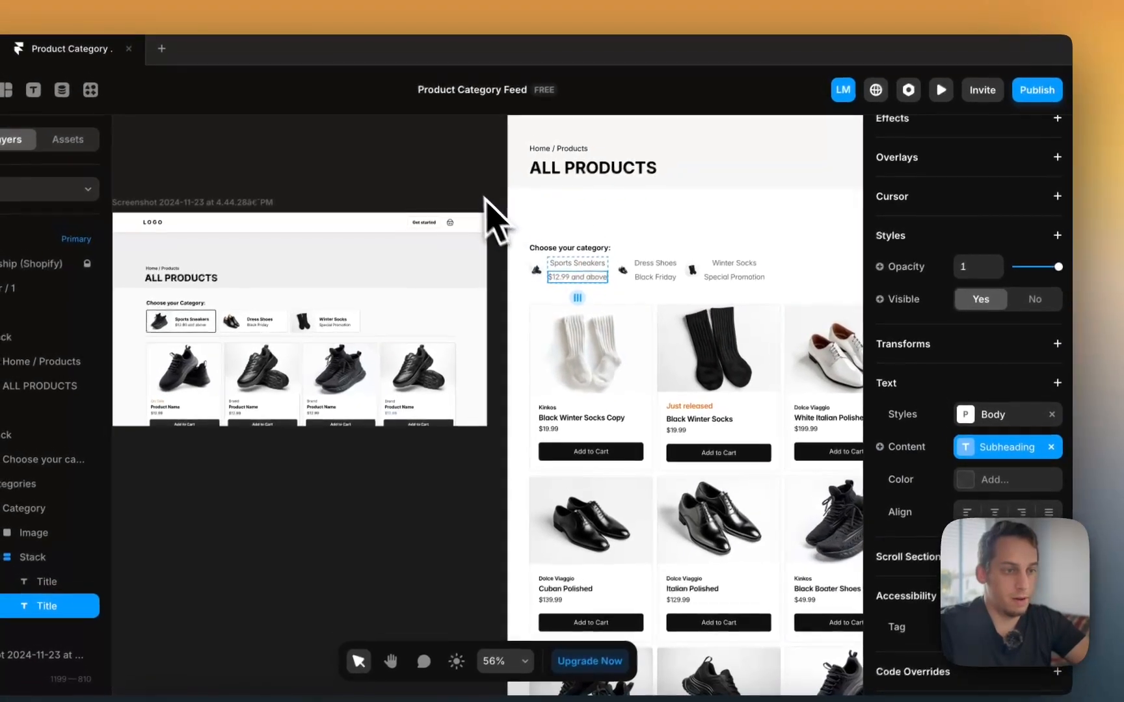
{"action": "left_click", "coordinate": [486, 180]}
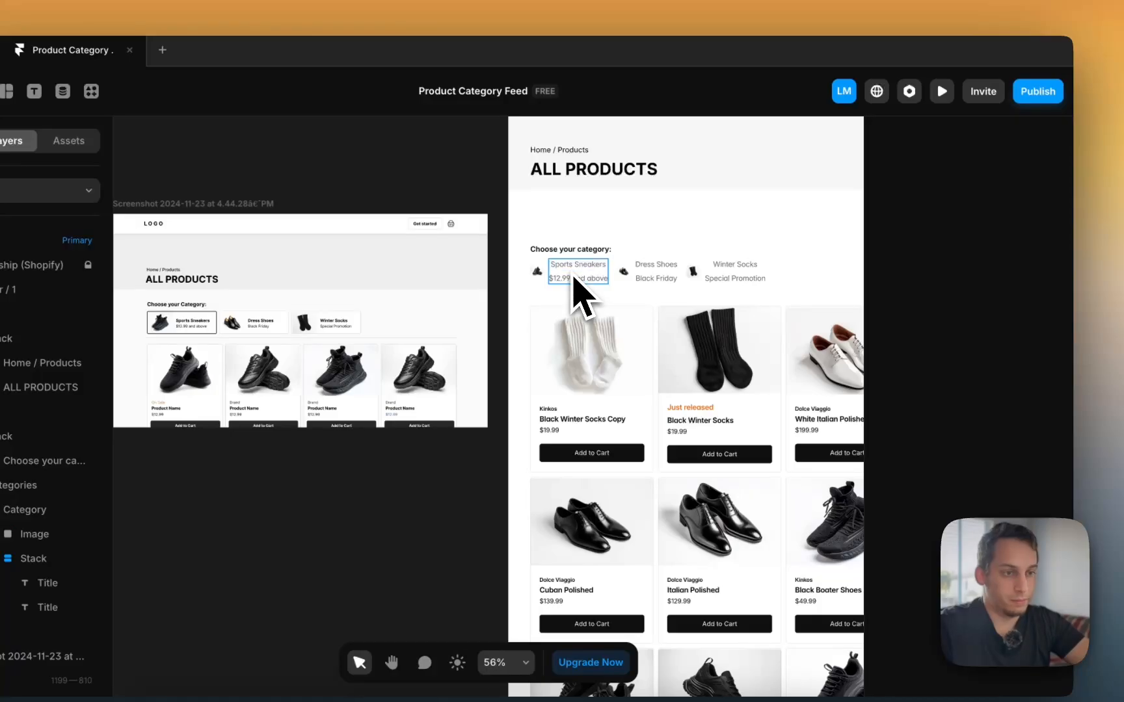
Step: Apply a bold heading text style to the upper title, the category name, in the Category item
{"action": "left_click", "coordinate": [573, 277]}
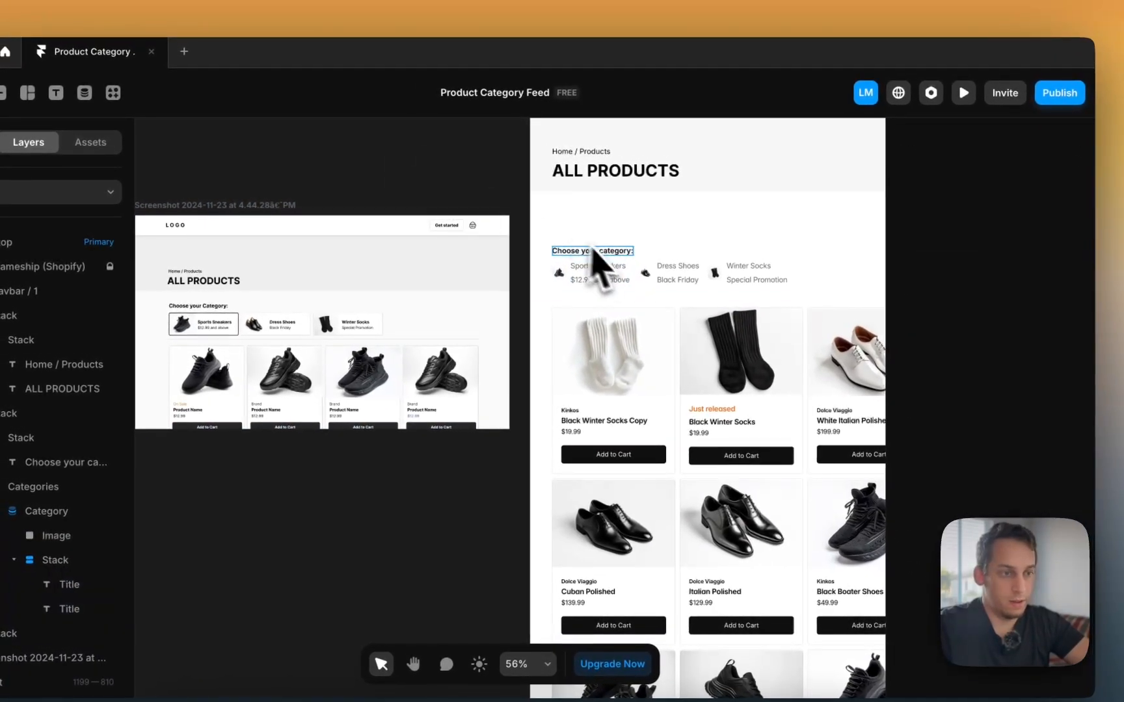
{"action": "left_click", "coordinate": [568, 251]}
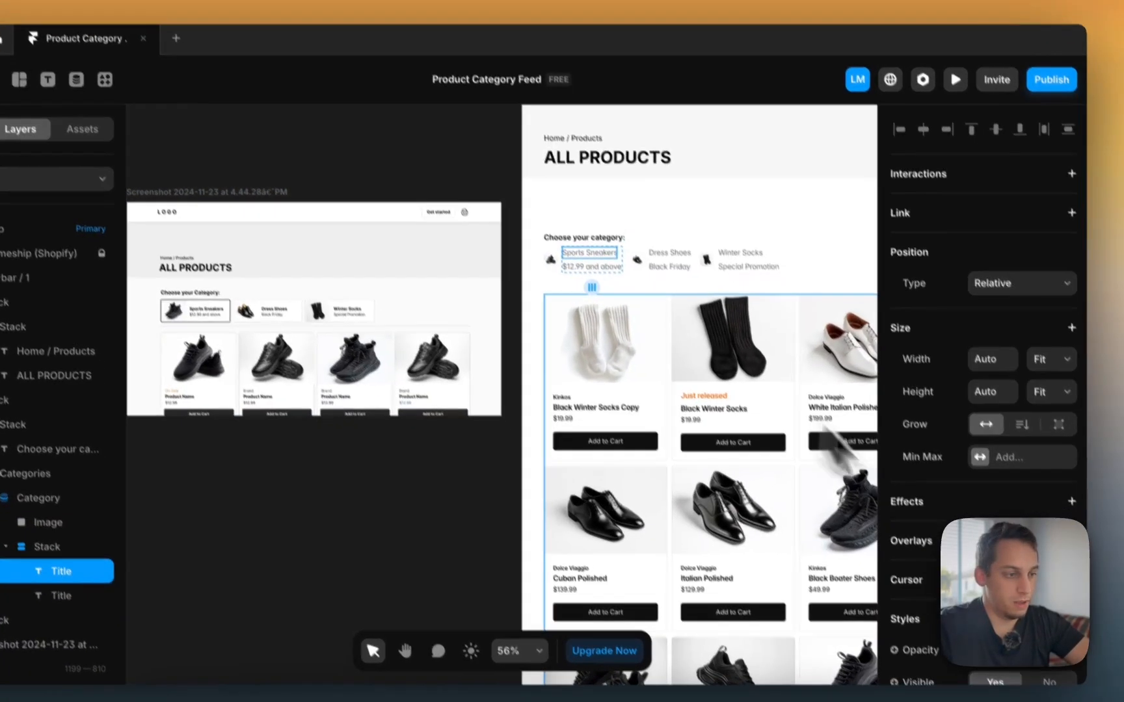
{"action": "scroll", "coordinate": [956, 538], "scroll_direction": "down", "scroll_amount": 7}
{"action": "left_click", "coordinate": [980, 359]}
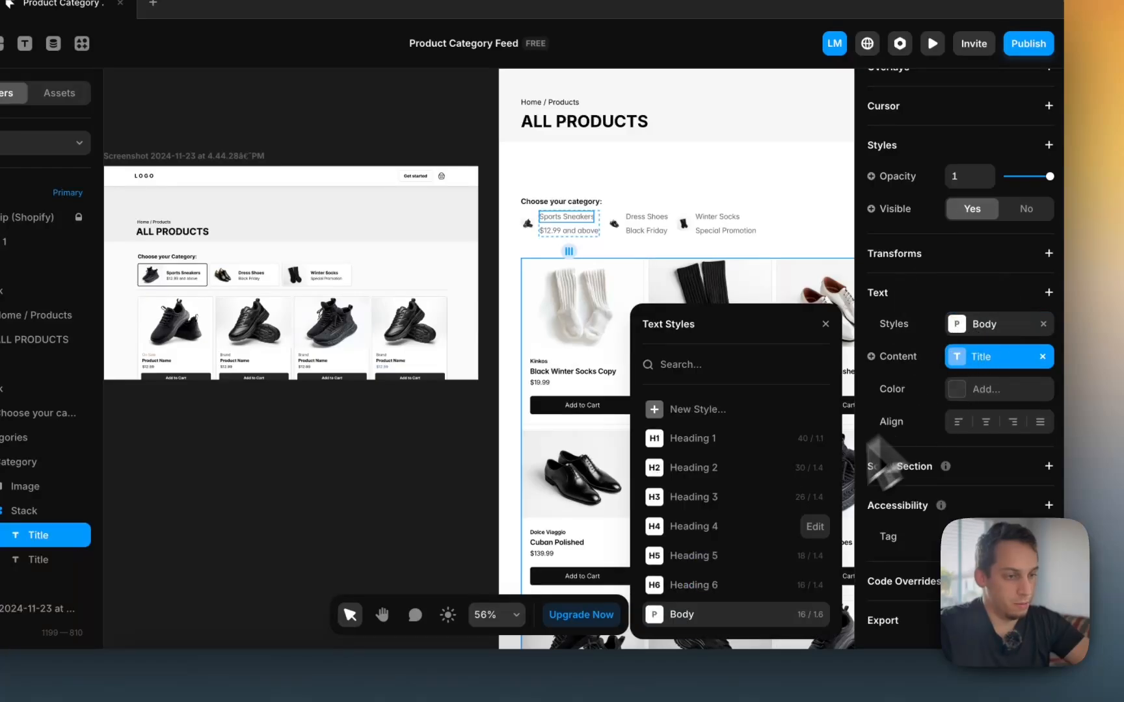
{"action": "left_click", "coordinate": [423, 128]}
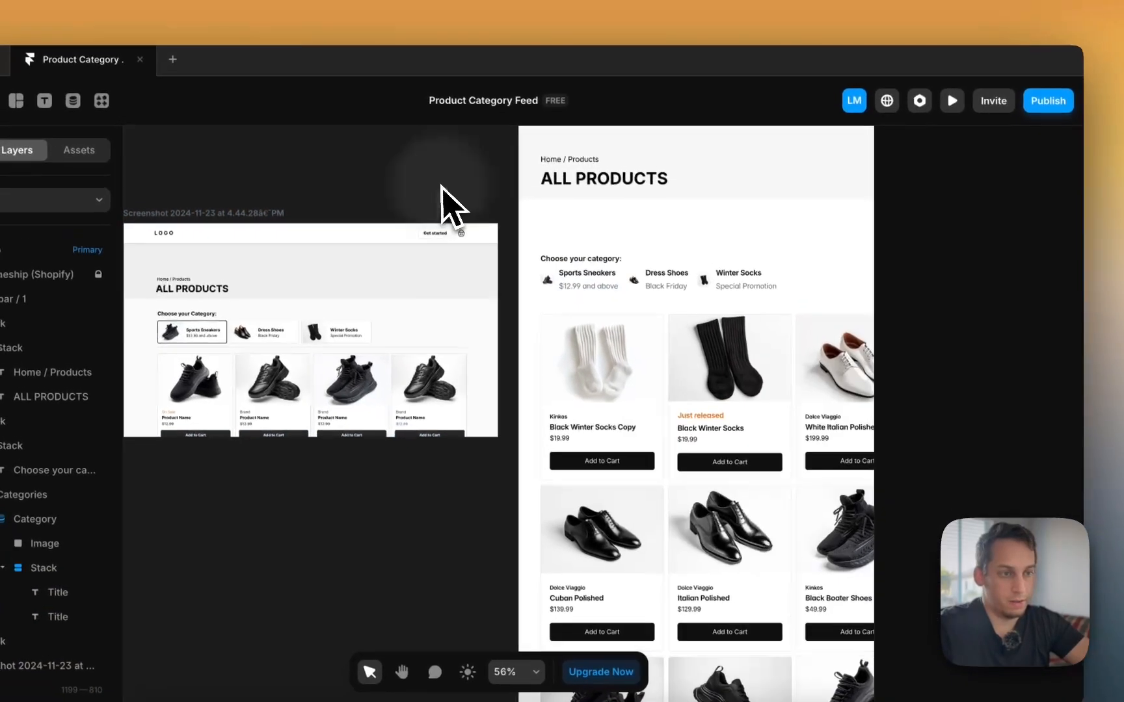
Step: Resize the Category item's image to a fixed width of 51 and set its height to Fill
{"action": "left_click", "coordinate": [549, 287]}
{"action": "scroll", "coordinate": [551, 290], "scroll_direction": "up", "scroll_amount": 5}
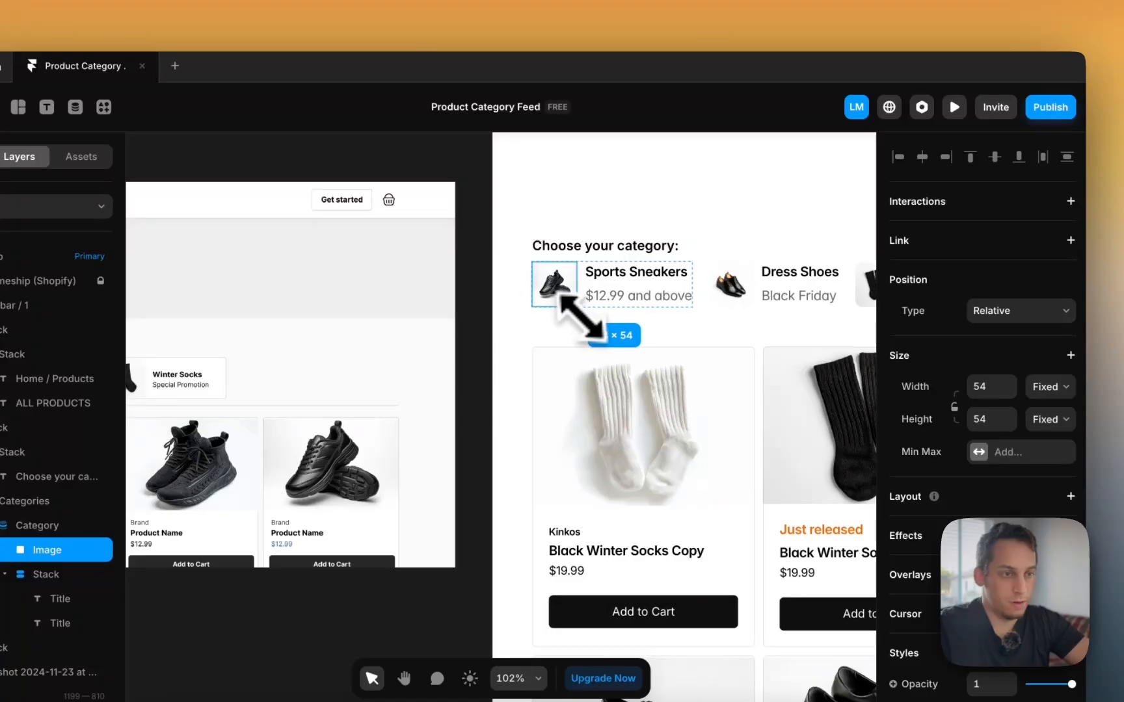
{"action": "left_click_drag", "start_coordinate": [578, 311], "coordinate": [577, 311]}
{"action": "left_click", "coordinate": [1048, 420]}
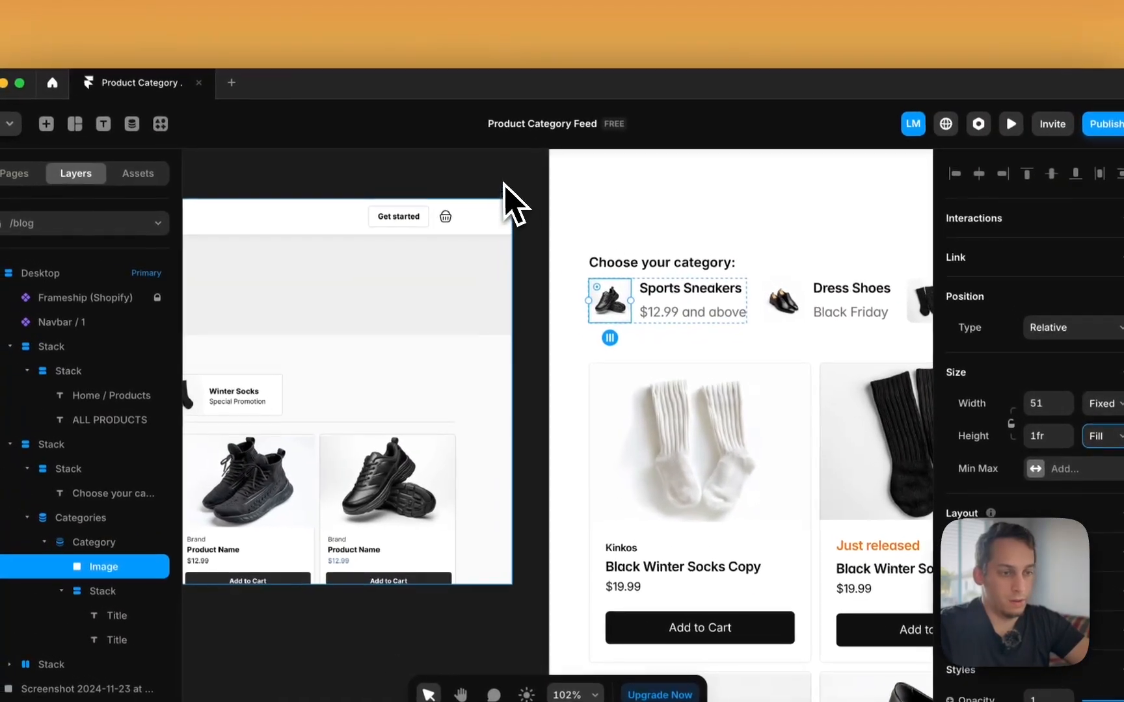
Step: Compare the category row and page background with the reference screenshot
{"action": "left_click", "coordinate": [413, 156]}
{"action": "scroll", "coordinate": [453, 192], "scroll_direction": "down", "scroll_amount": 3}
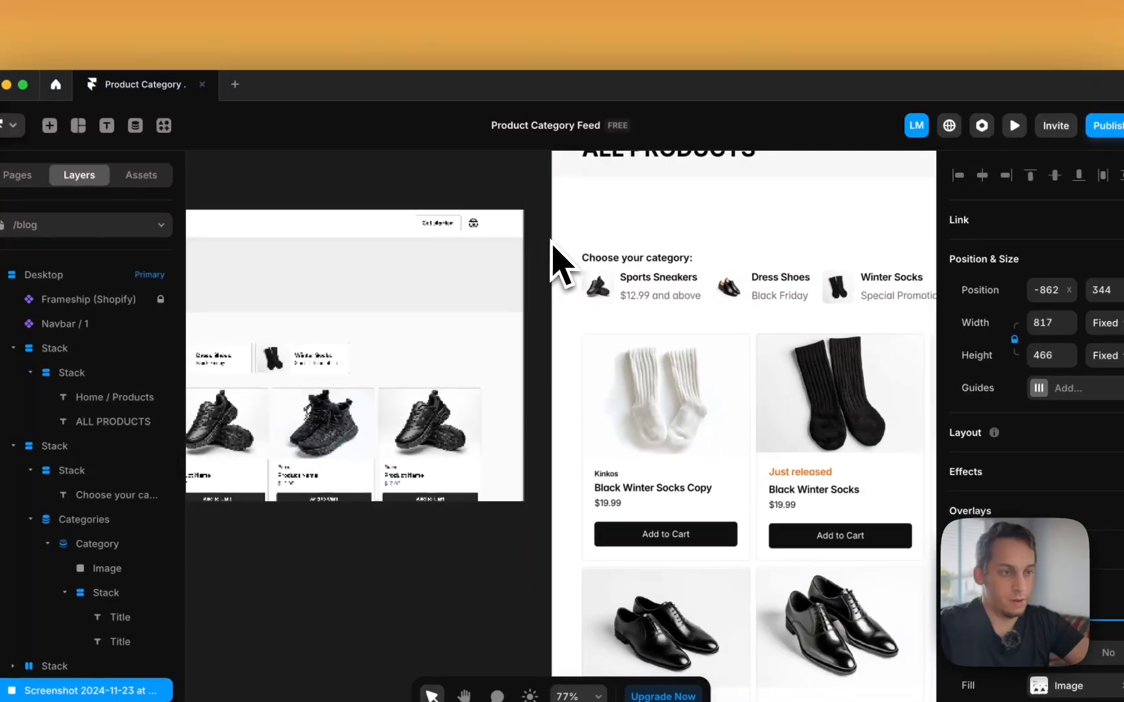
{"action": "scroll", "coordinate": [551, 245], "scroll_direction": "left", "scroll_amount": 3}
{"action": "scroll", "coordinate": [552, 245], "scroll_direction": "right", "scroll_amount": 3}
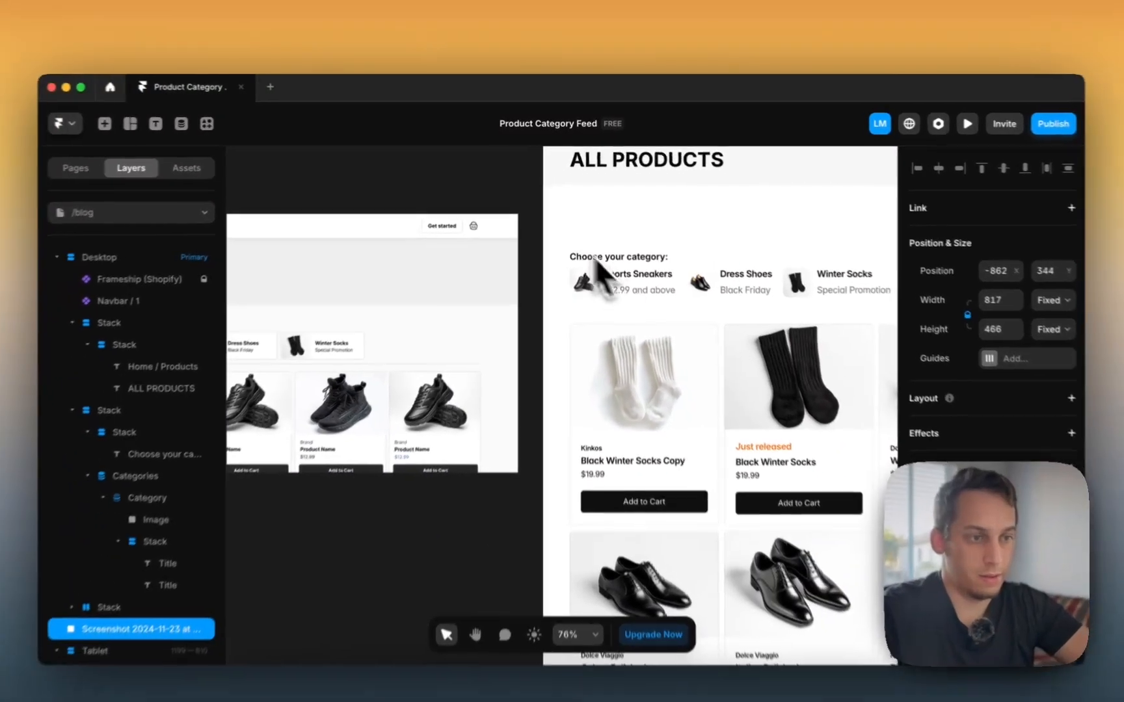
{"action": "scroll", "coordinate": [574, 254], "scroll_direction": "left", "scroll_amount": 3}
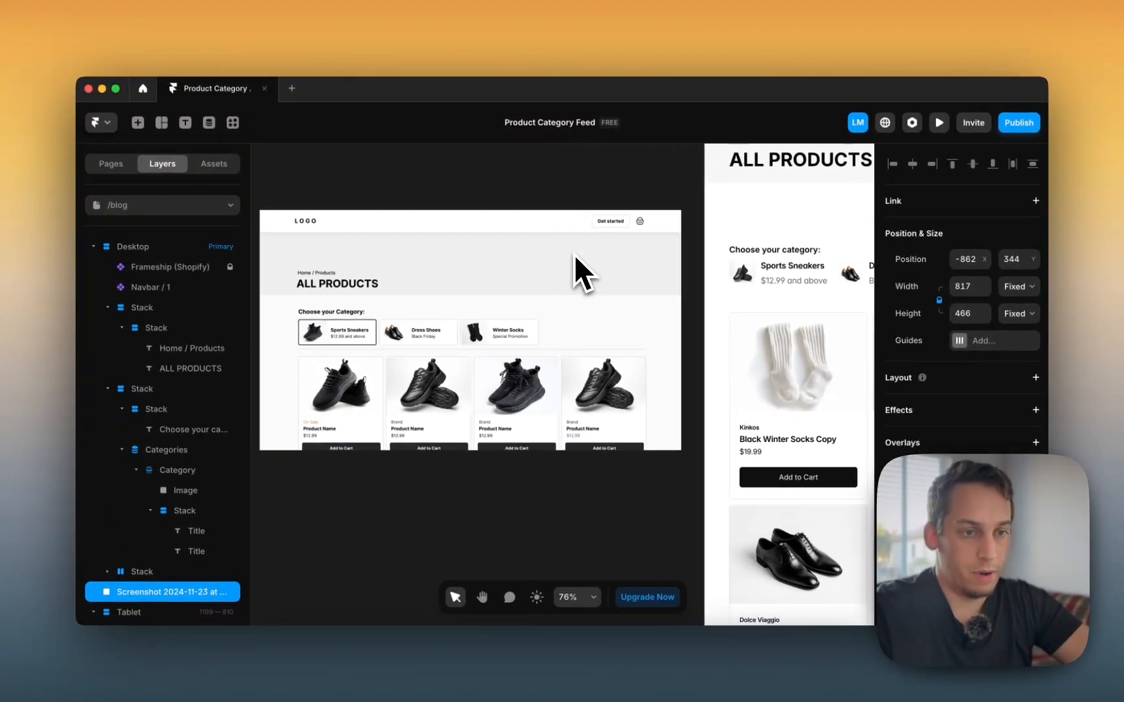
{"action": "scroll", "coordinate": [574, 255], "scroll_direction": "down", "scroll_amount": 2}
{"action": "scroll", "coordinate": [574, 255], "scroll_direction": "right", "scroll_amount": 3}
{"action": "scroll", "coordinate": [573, 255], "scroll_direction": "up", "scroll_amount": 2}
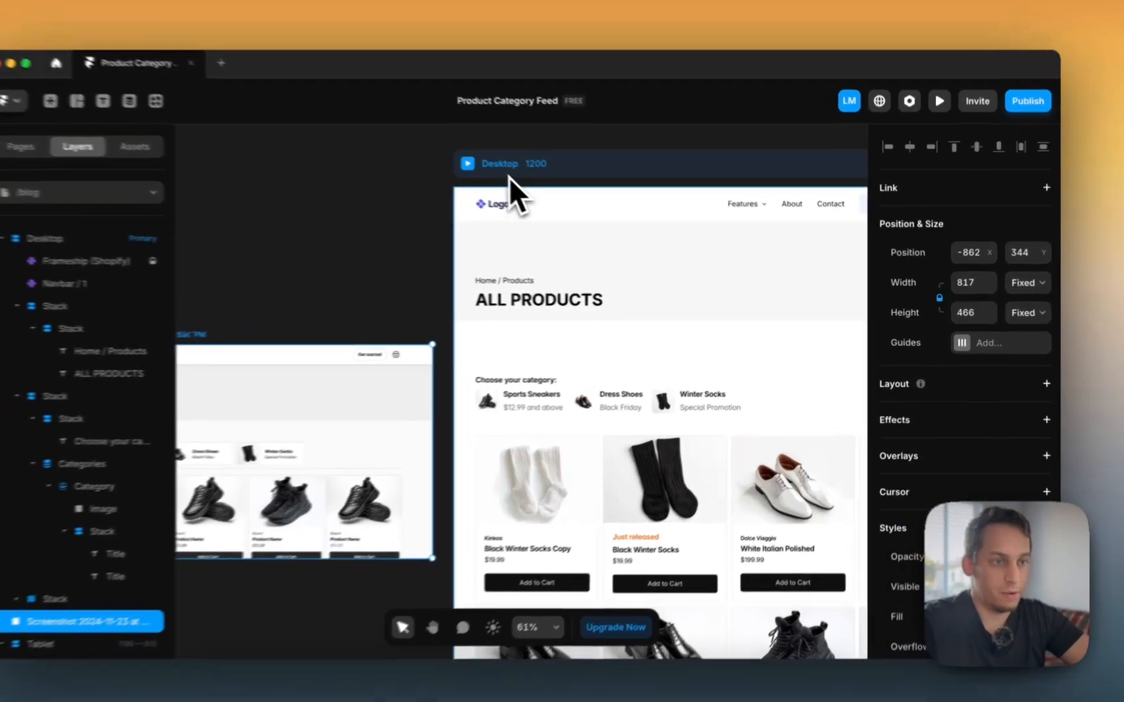
Step: Set the fill of the Desktop frame to #FAFAFA
{"action": "left_click", "coordinate": [564, 178]}
{"action": "scroll", "coordinate": [985, 501], "scroll_direction": "down", "scroll_amount": 5}
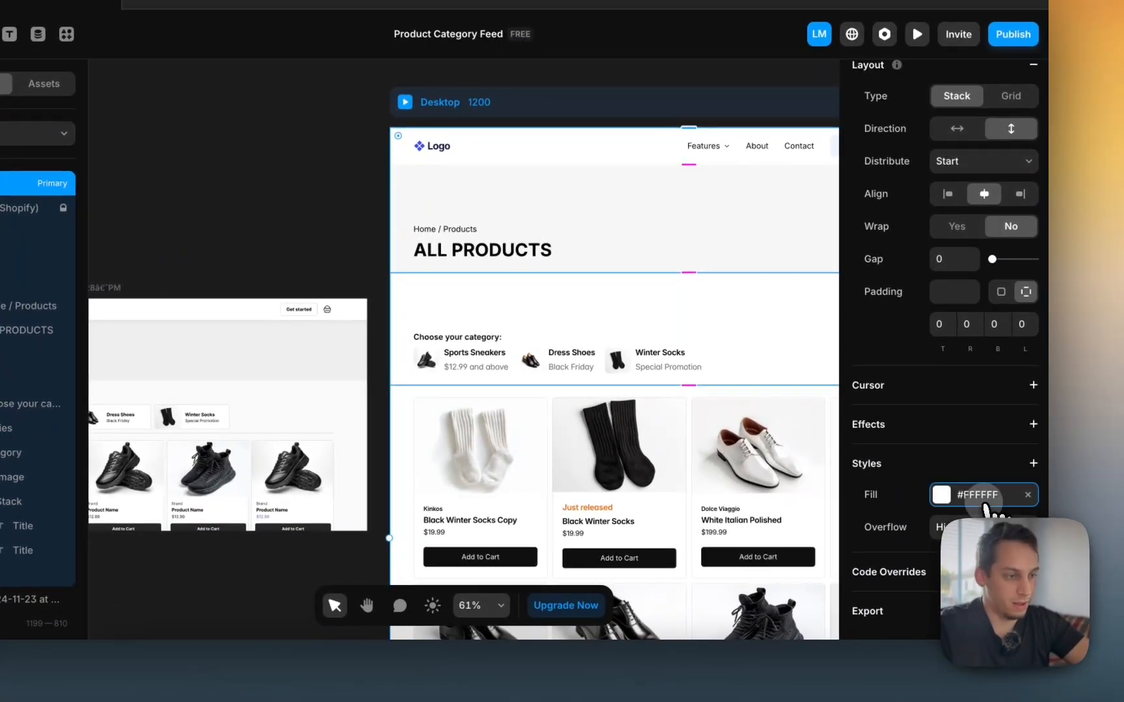
{"action": "left_click", "coordinate": [979, 495]}
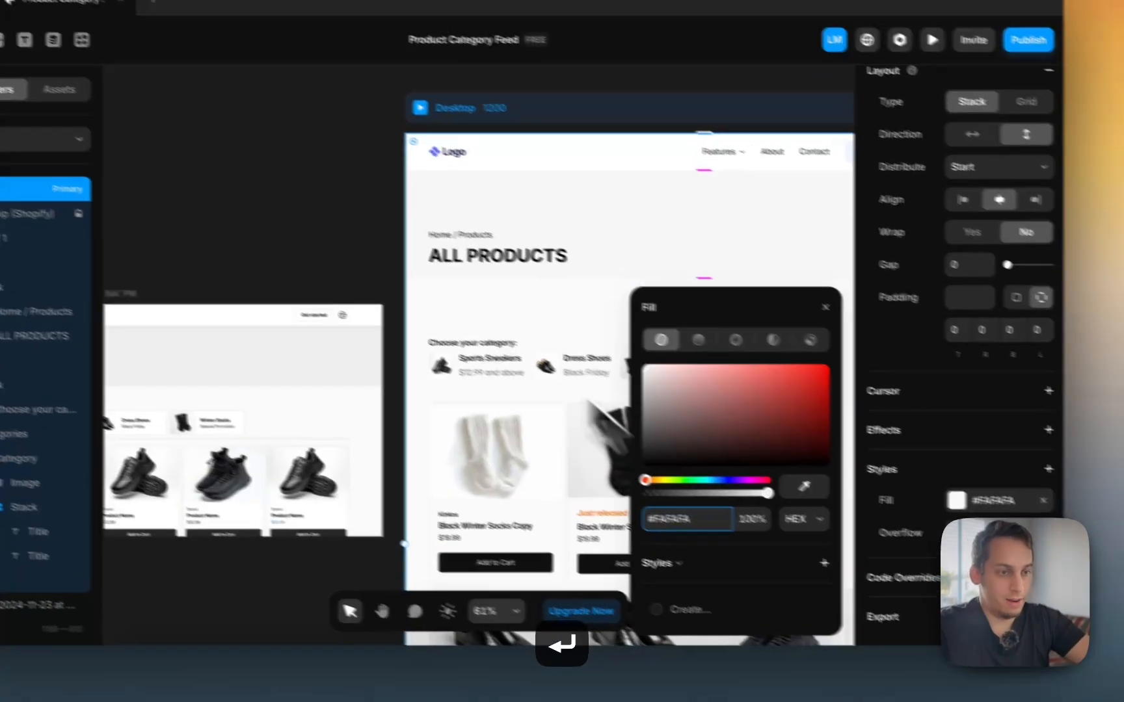
{"action": "left_click", "coordinate": [244, 177]}
{"action": "scroll", "coordinate": [449, 376], "scroll_direction": "down", "scroll_amount": 1}
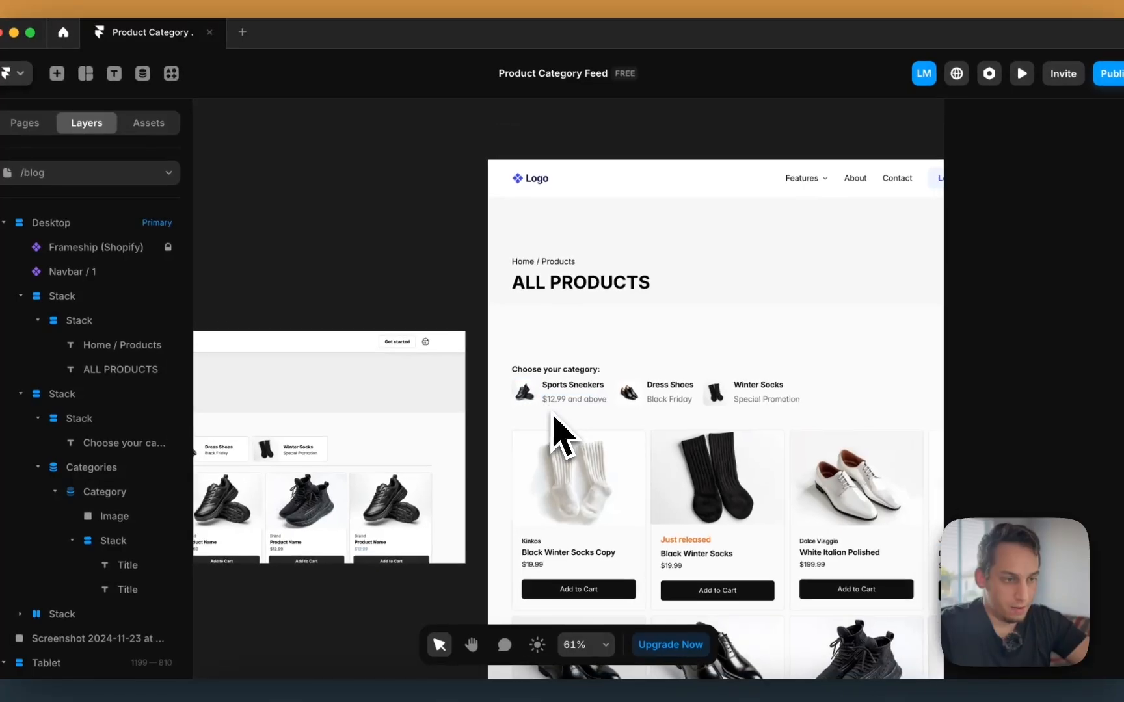
{"action": "scroll", "coordinate": [553, 418], "scroll_direction": "down", "scroll_amount": 1}
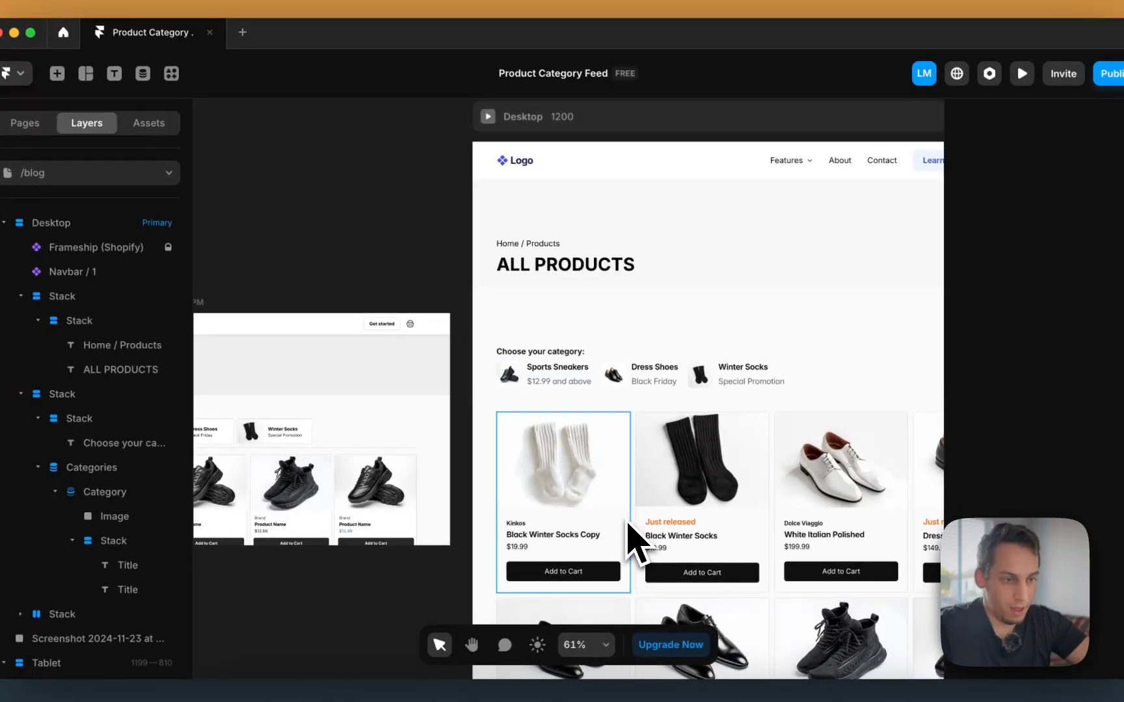
Step: Add a #FFFFFF fill to the Product card in the product grid
{"action": "left_click", "coordinate": [628, 523]}
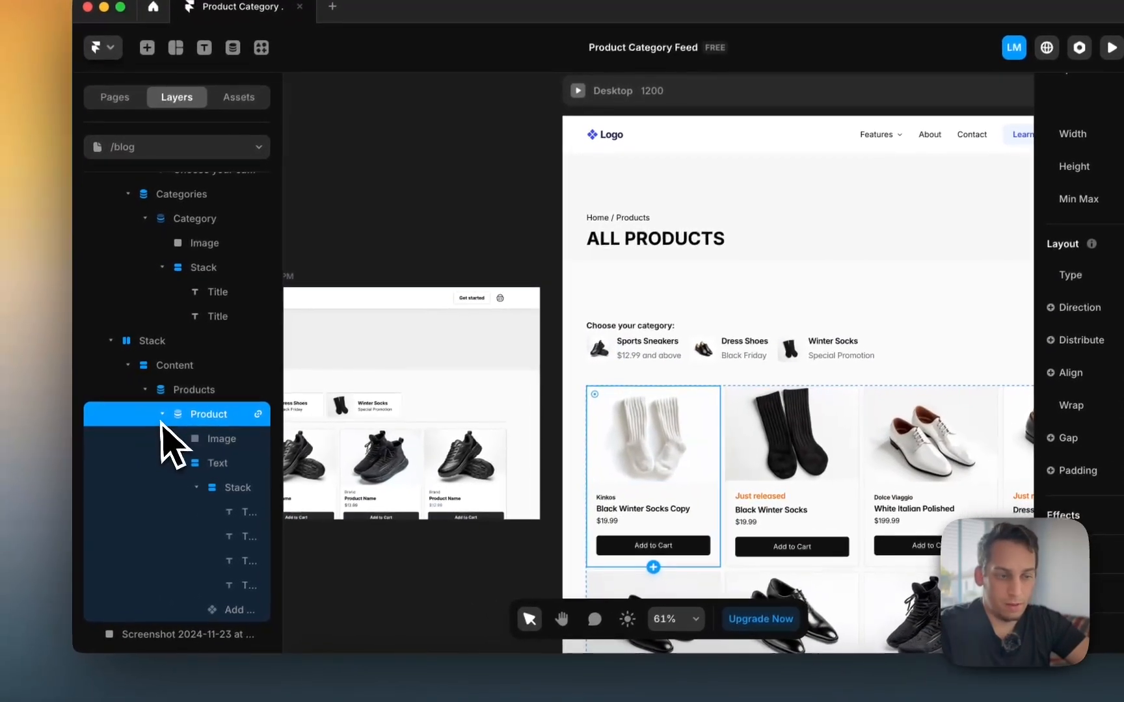
{"action": "scroll", "coordinate": [956, 415], "scroll_direction": "down", "scroll_amount": 5}
{"action": "left_click", "coordinate": [960, 419]}
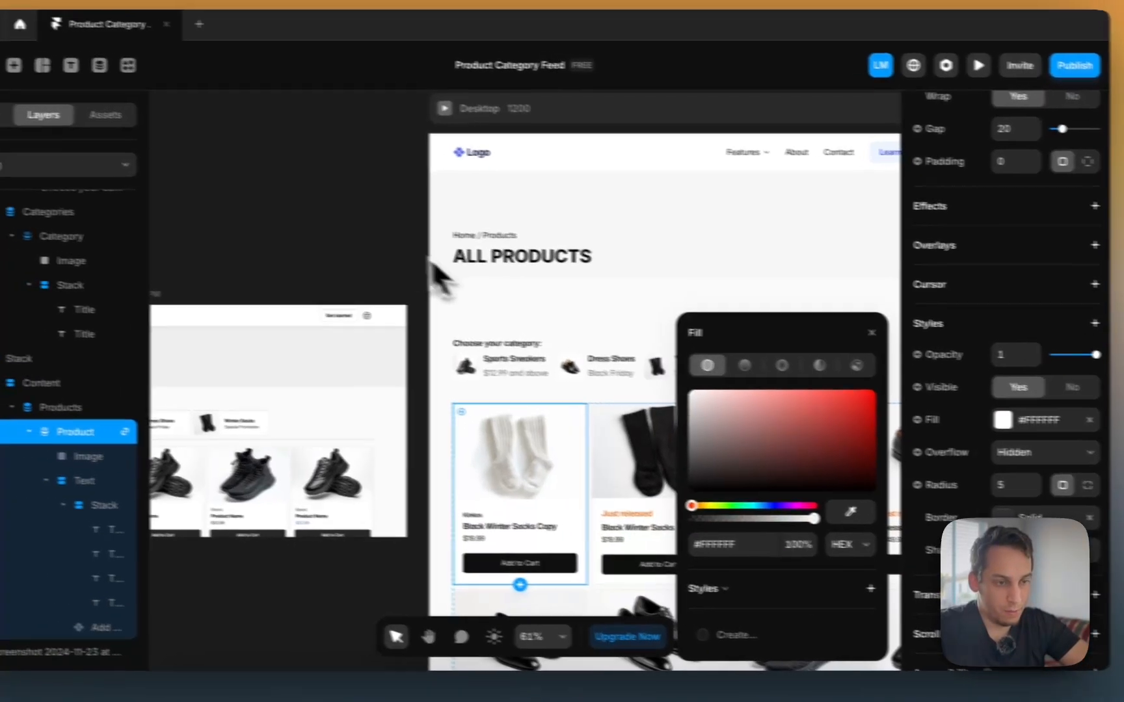
{"action": "left_click", "coordinate": [371, 258]}
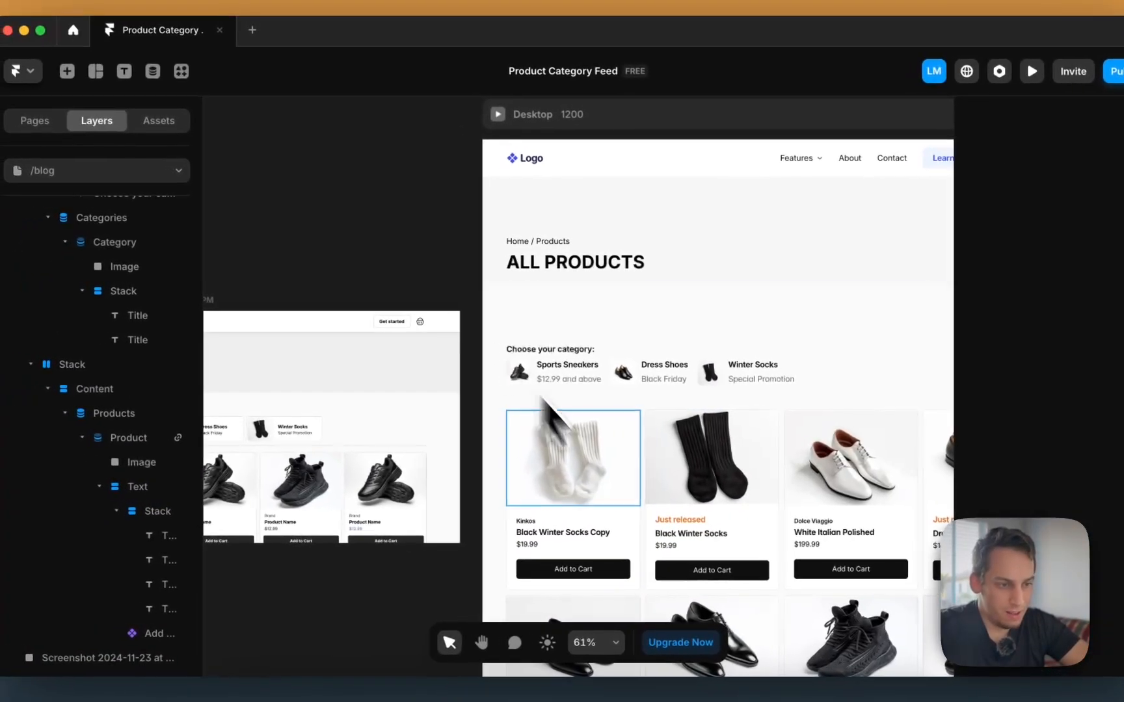
{"action": "scroll", "coordinate": [510, 459], "scroll_direction": "down", "scroll_amount": 2}
{"action": "scroll", "coordinate": [503, 450], "scroll_direction": "up", "scroll_amount": 5}
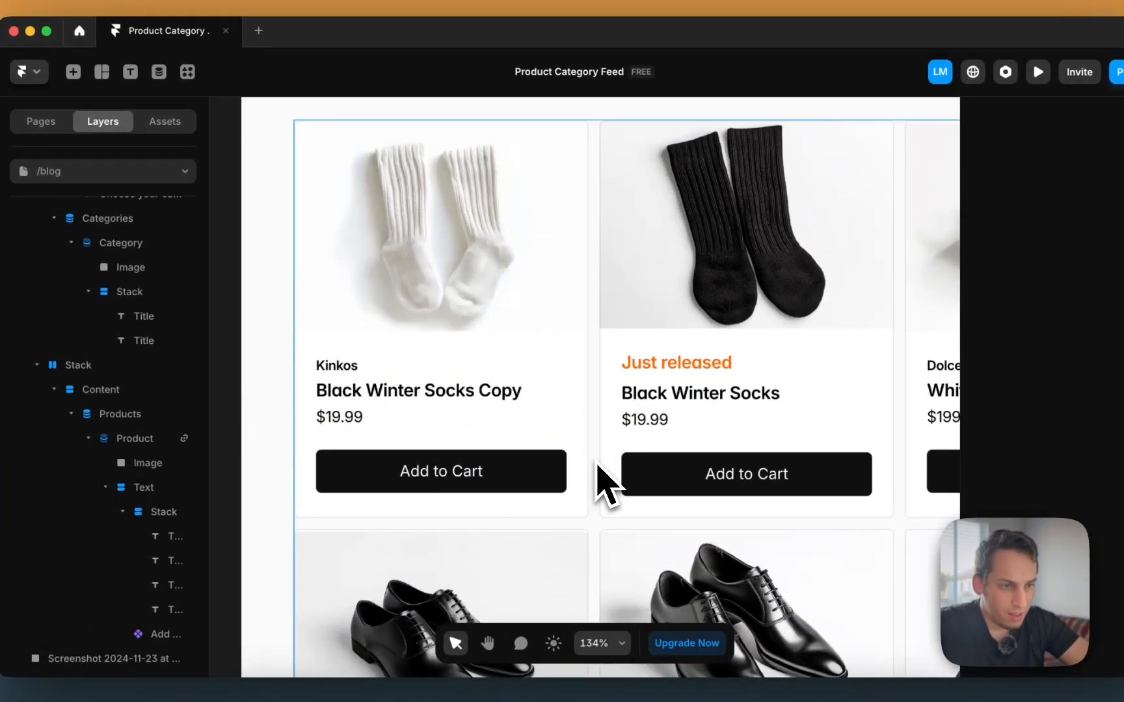
Step: Add a #FFFFFF fill to the Category item in the category row
{"action": "scroll", "coordinate": [597, 464], "scroll_direction": "down", "scroll_amount": 4}
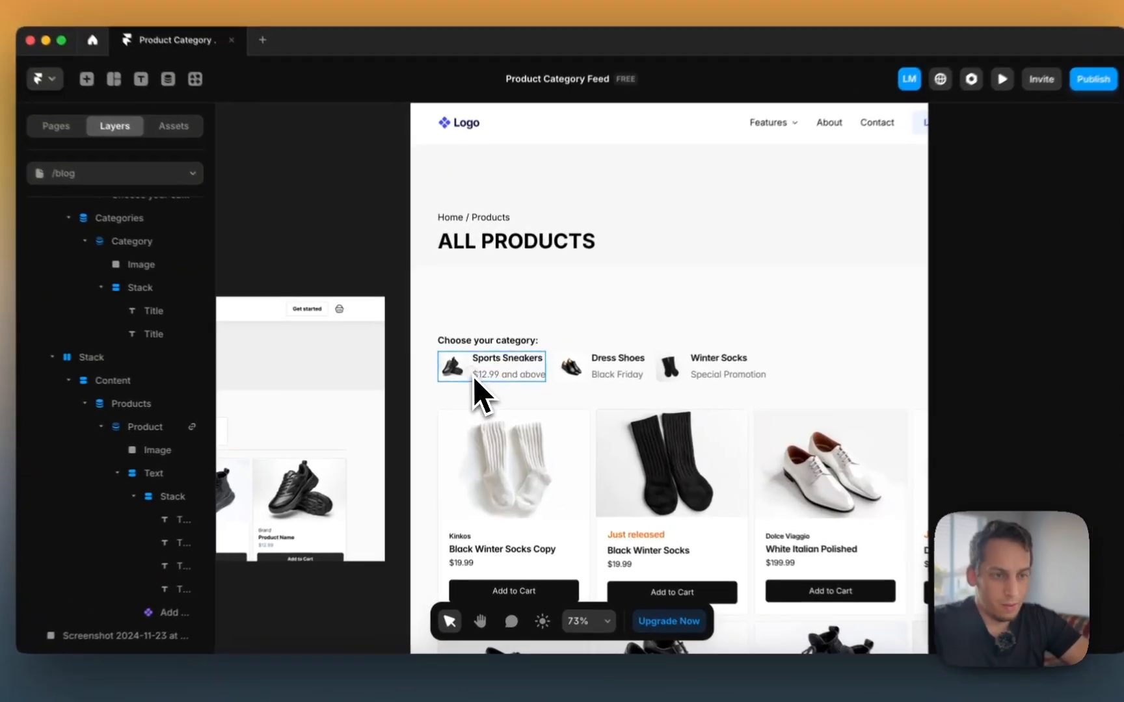
{"action": "left_click", "coordinate": [485, 382]}
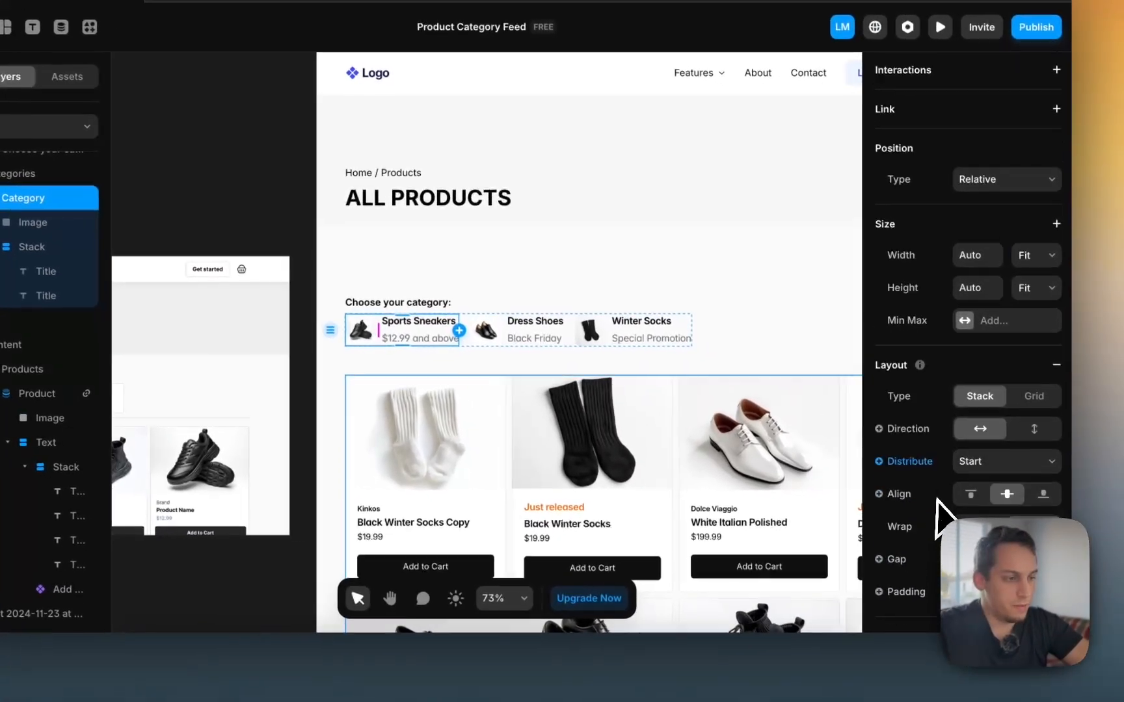
{"action": "scroll", "coordinate": [1040, 527], "scroll_direction": "down", "scroll_amount": 5}
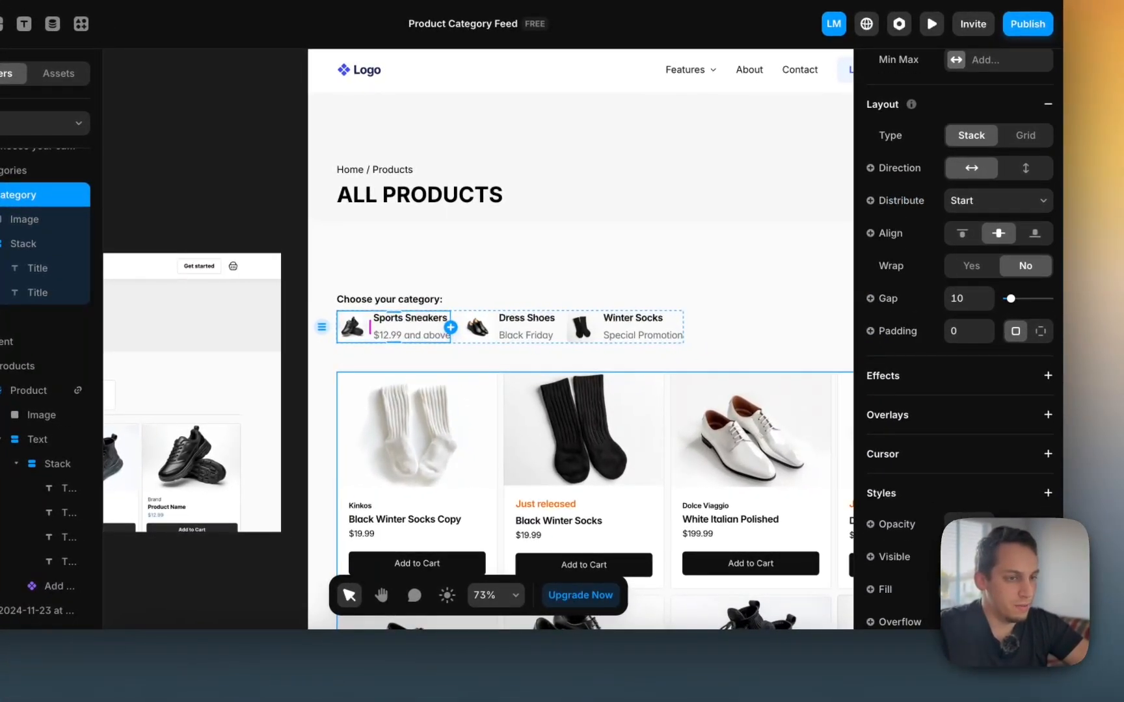
{"action": "left_click", "coordinate": [999, 589]}
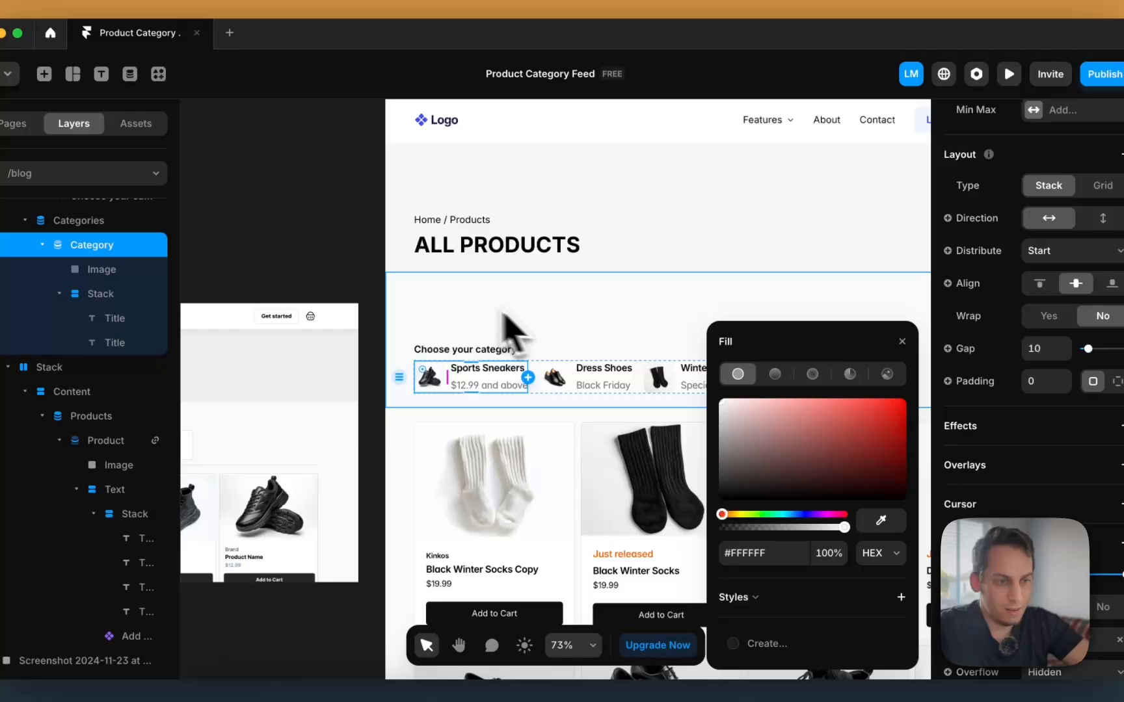
{"action": "left_click", "coordinate": [282, 195]}
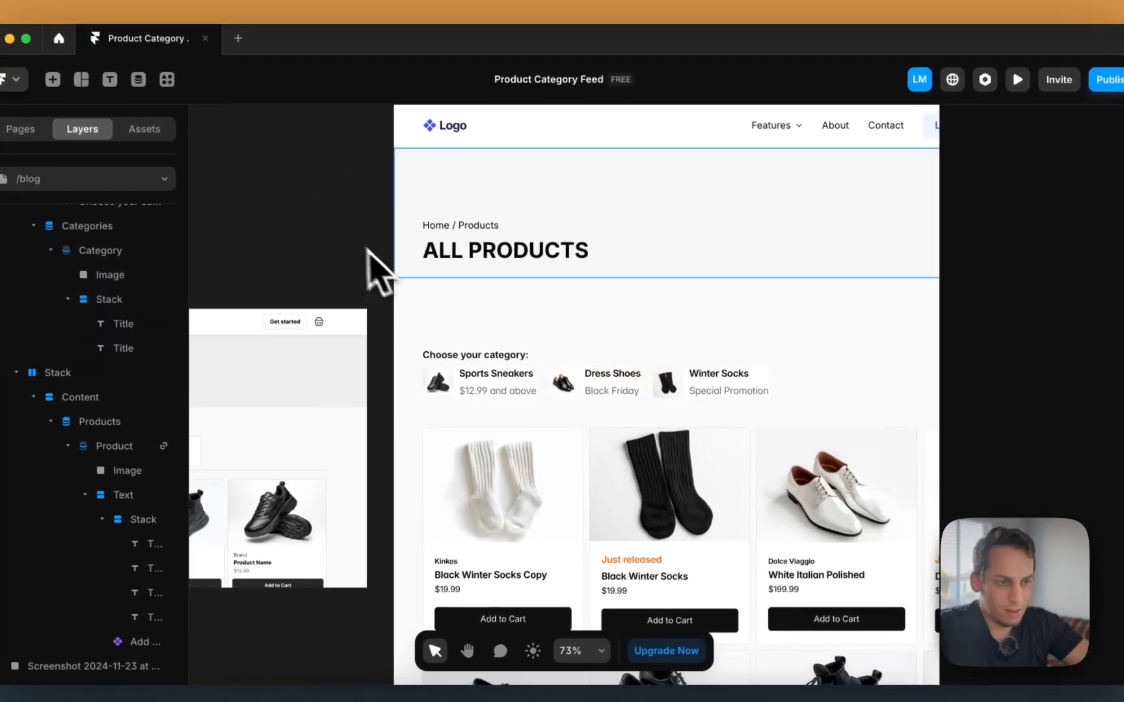
Step: Set the corner radius of the image in the Category item to 0
{"action": "scroll", "coordinate": [384, 374], "scroll_direction": "up", "scroll_amount": 10}
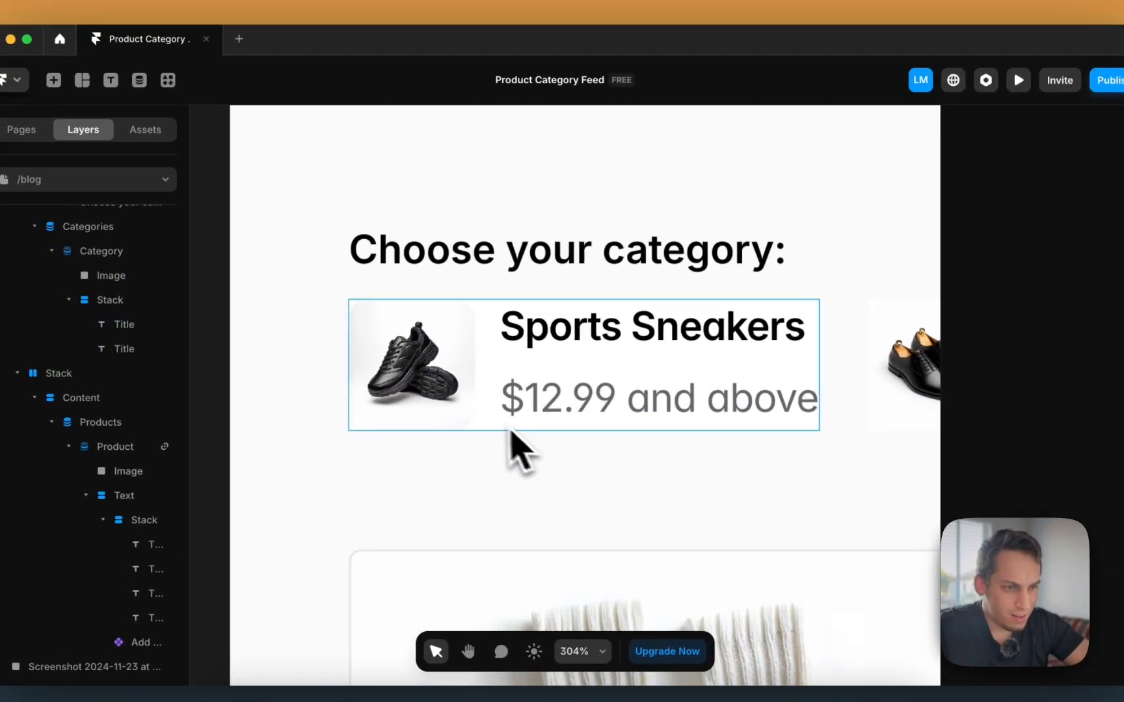
{"action": "scroll", "coordinate": [514, 434], "scroll_direction": "up", "scroll_amount": 2}
{"action": "scroll", "coordinate": [494, 439], "scroll_direction": "down", "scroll_amount": 8}
{"action": "left_click", "coordinate": [489, 419]}
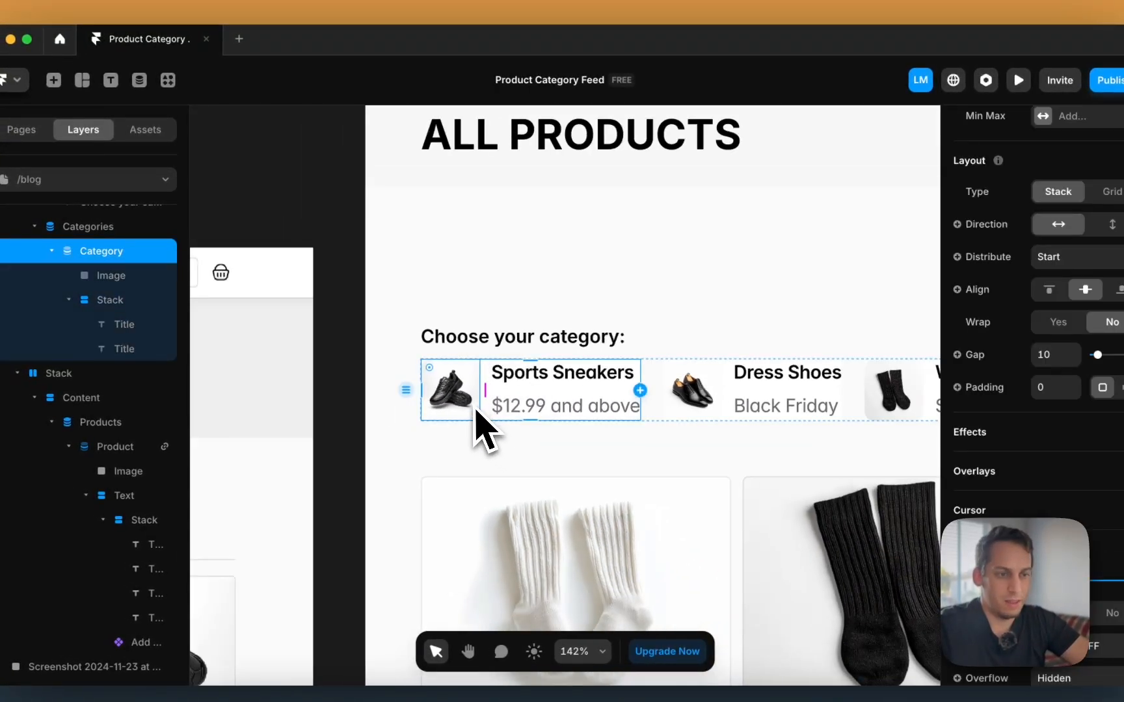
{"action": "left_click", "coordinate": [475, 410]}
{"action": "scroll", "coordinate": [1053, 400], "scroll_direction": "down", "scroll_amount": 5}
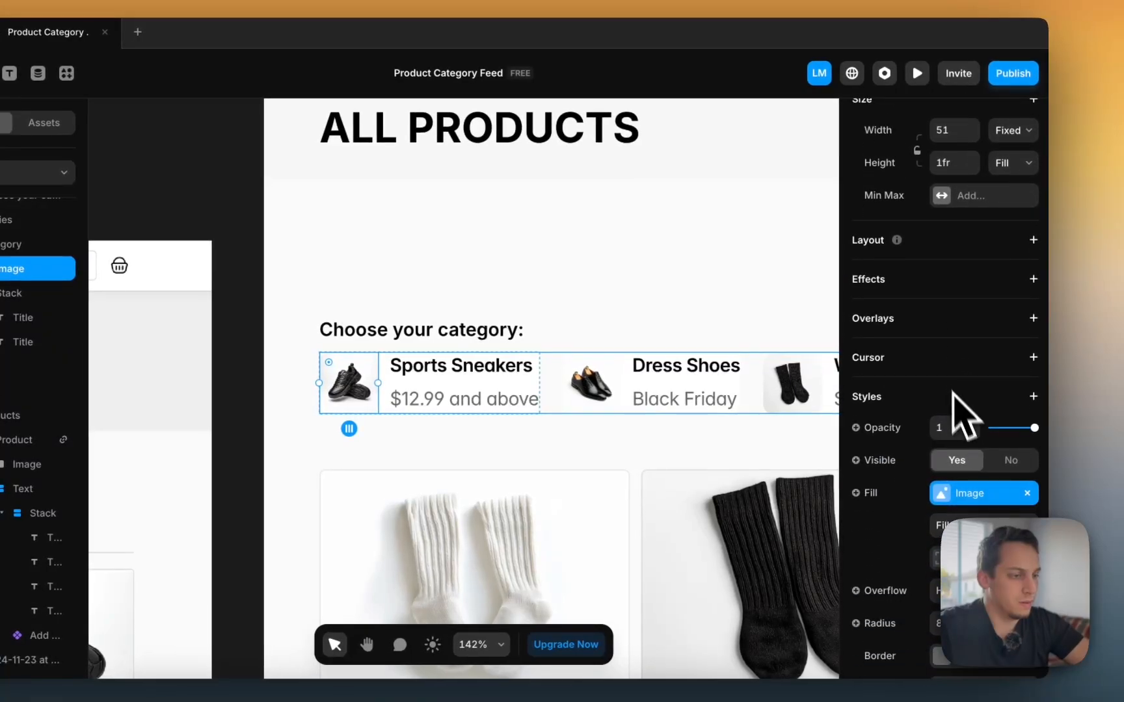
{"action": "scroll", "coordinate": [975, 481], "scroll_direction": "down", "scroll_amount": 5}
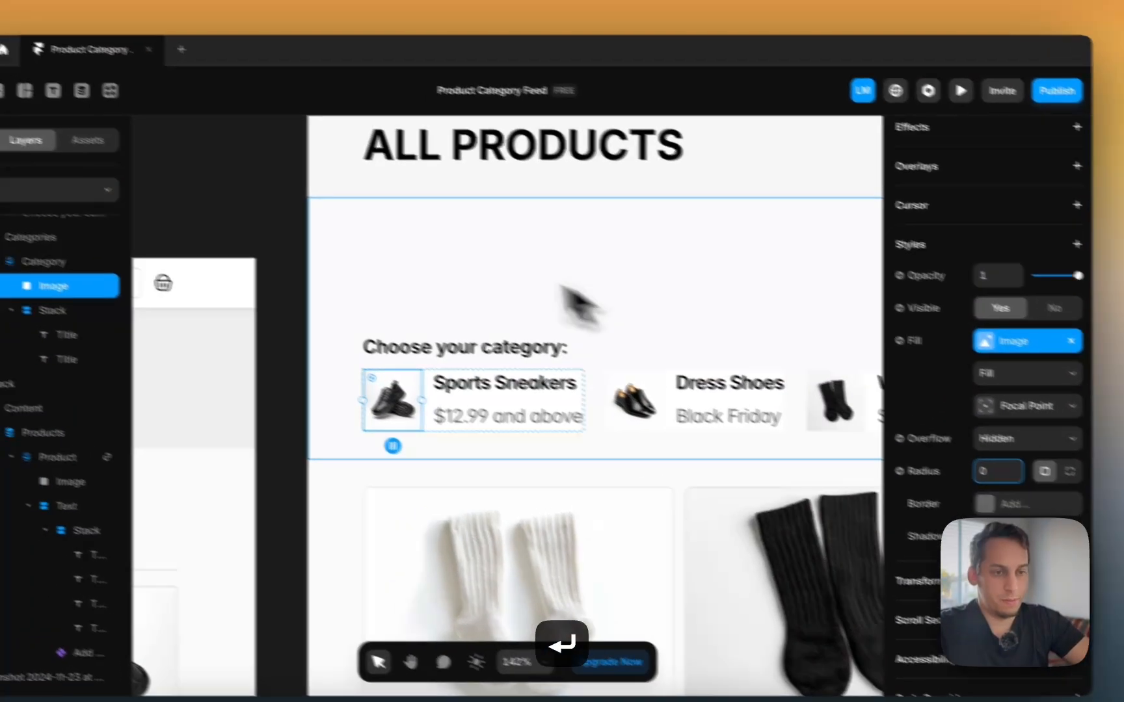
Step: Try a padding of 20 on the Category item in the category row and reset it to 0
{"action": "scroll", "coordinate": [331, 224], "scroll_direction": "left", "scroll_amount": 10}
{"action": "scroll", "coordinate": [332, 223], "scroll_direction": "down", "scroll_amount": 2}
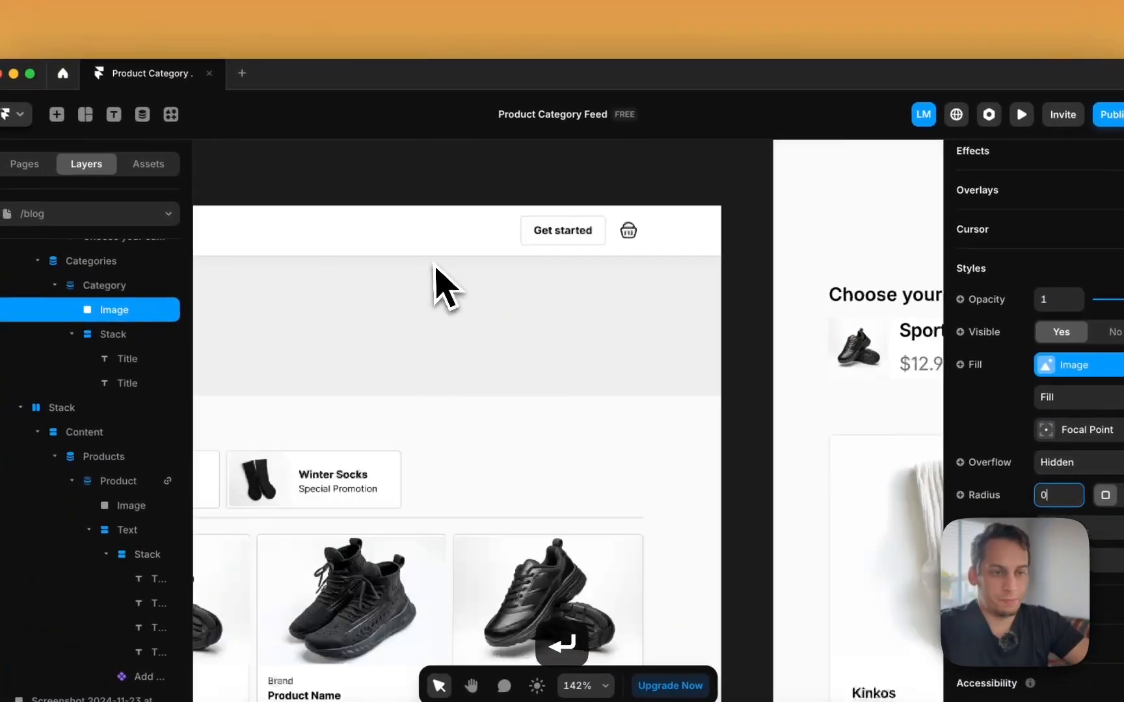
{"action": "scroll", "coordinate": [542, 345], "scroll_direction": "right", "scroll_amount": 15}
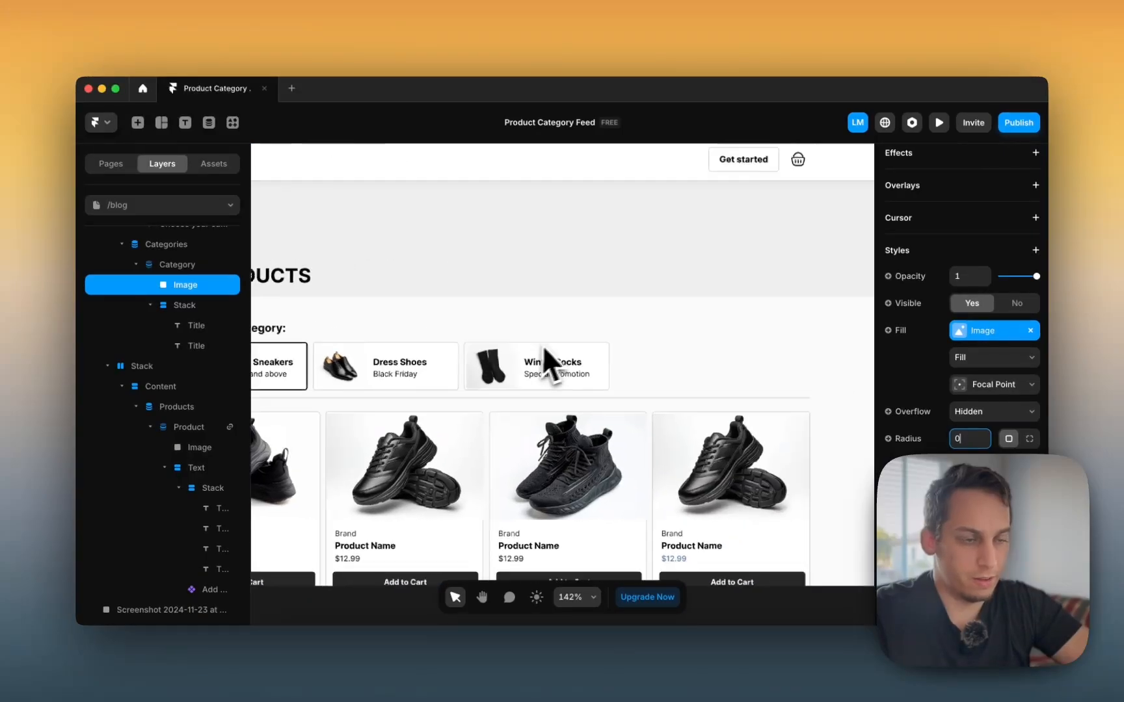
{"action": "scroll", "coordinate": [555, 341], "scroll_direction": "left", "scroll_amount": 15}
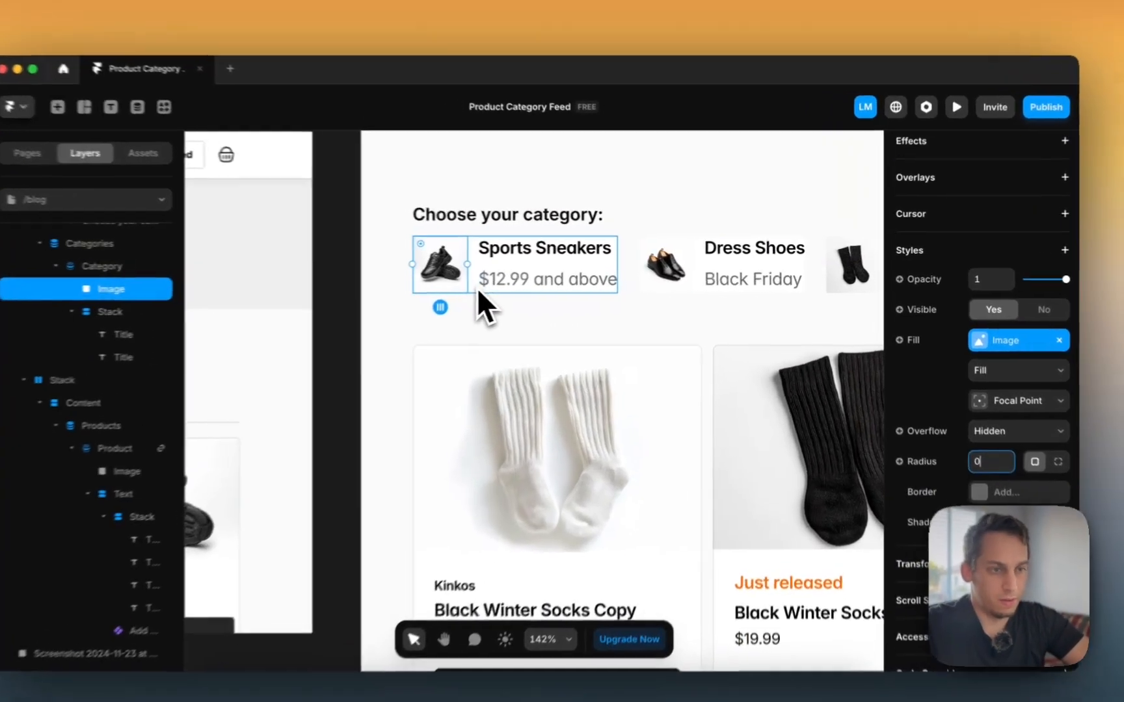
{"action": "left_click", "coordinate": [478, 289]}
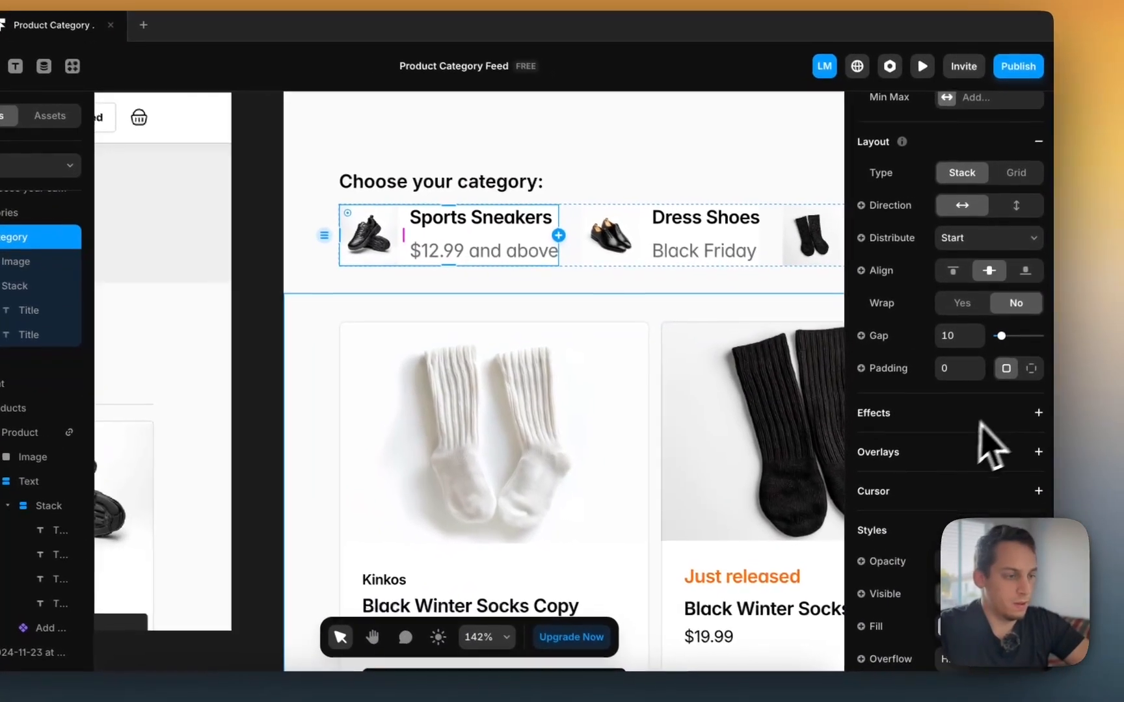
{"action": "scroll", "coordinate": [1010, 440], "scroll_direction": "down", "scroll_amount": 3}
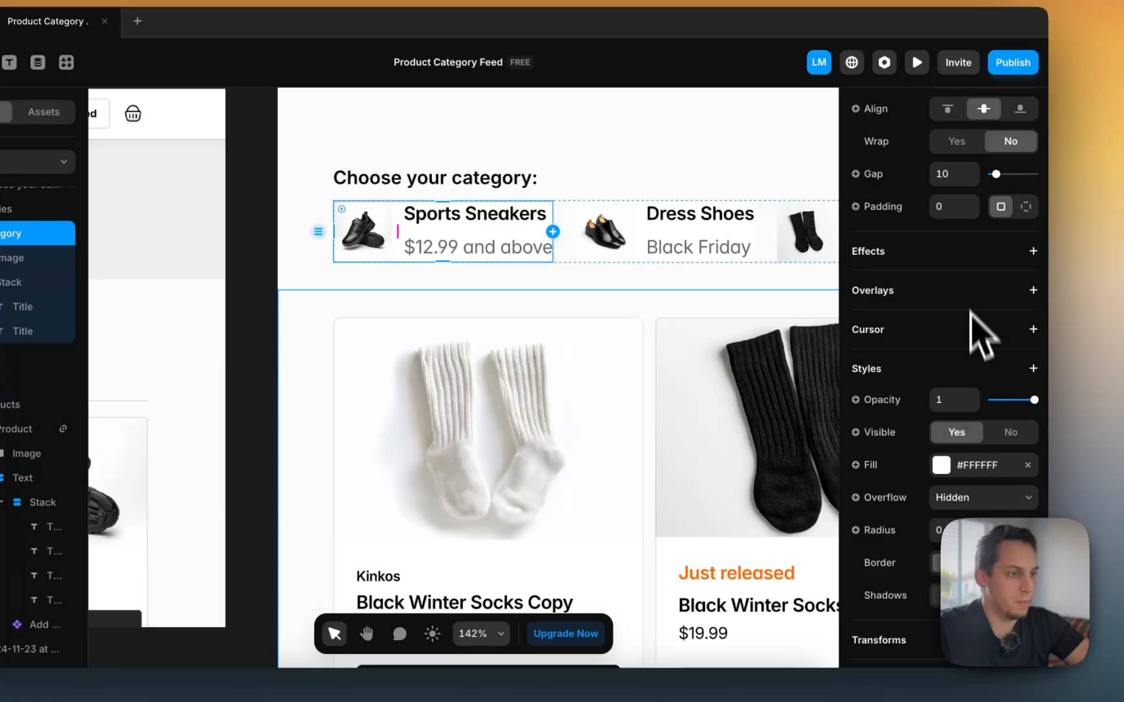
{"action": "key", "text": "shift+Up"}
{"action": "key", "text": "shift+Up"}
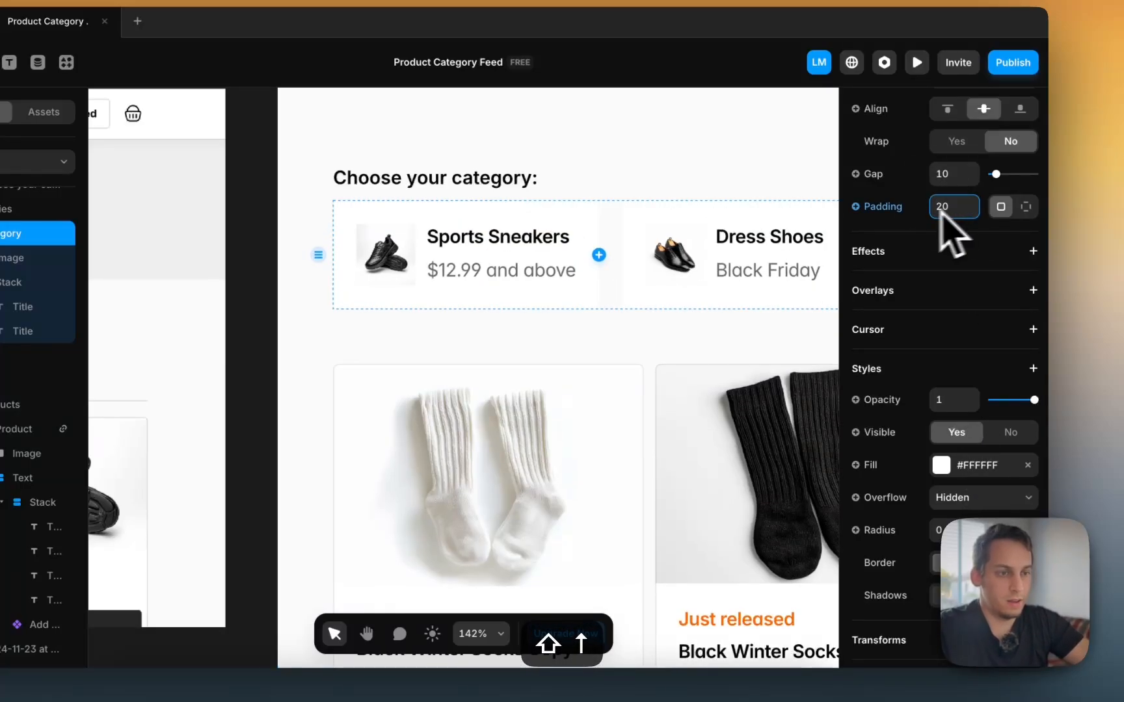
{"action": "key", "text": "shift+Down"}
{"action": "key", "text": "shift+Down"}
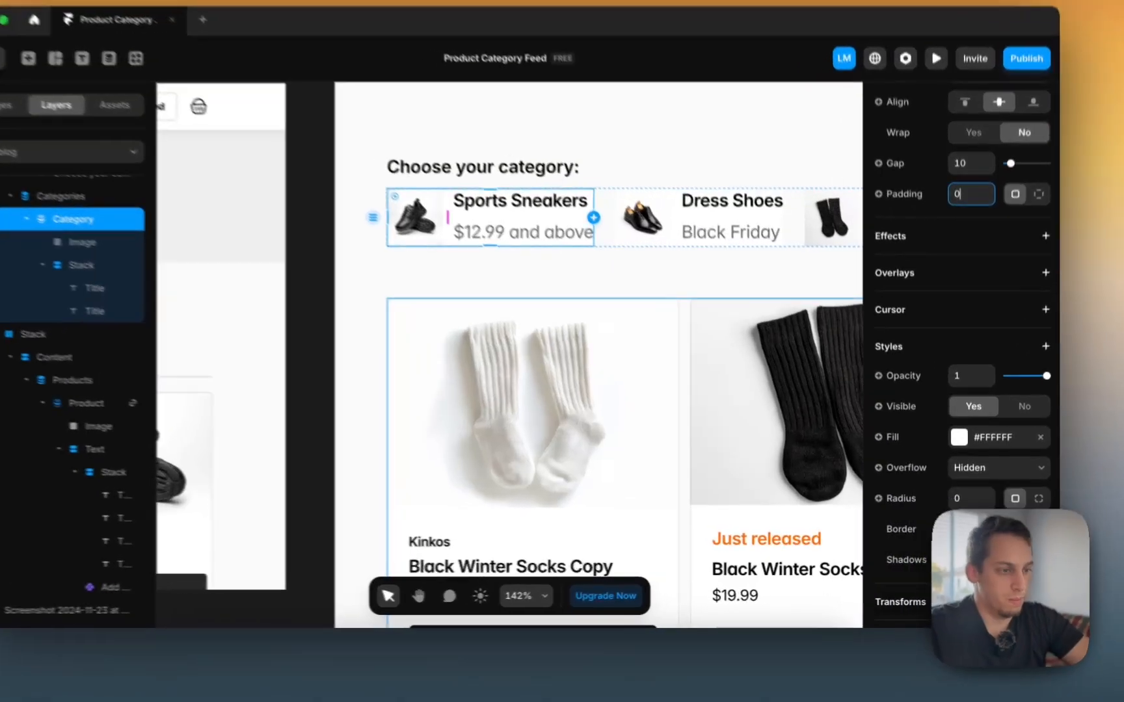
Step: Add a #222222 border at 10% opacity to the Category item and set its corner radius to 5
{"action": "left_click", "coordinate": [995, 539]}
{"action": "left_click", "coordinate": [788, 538]}
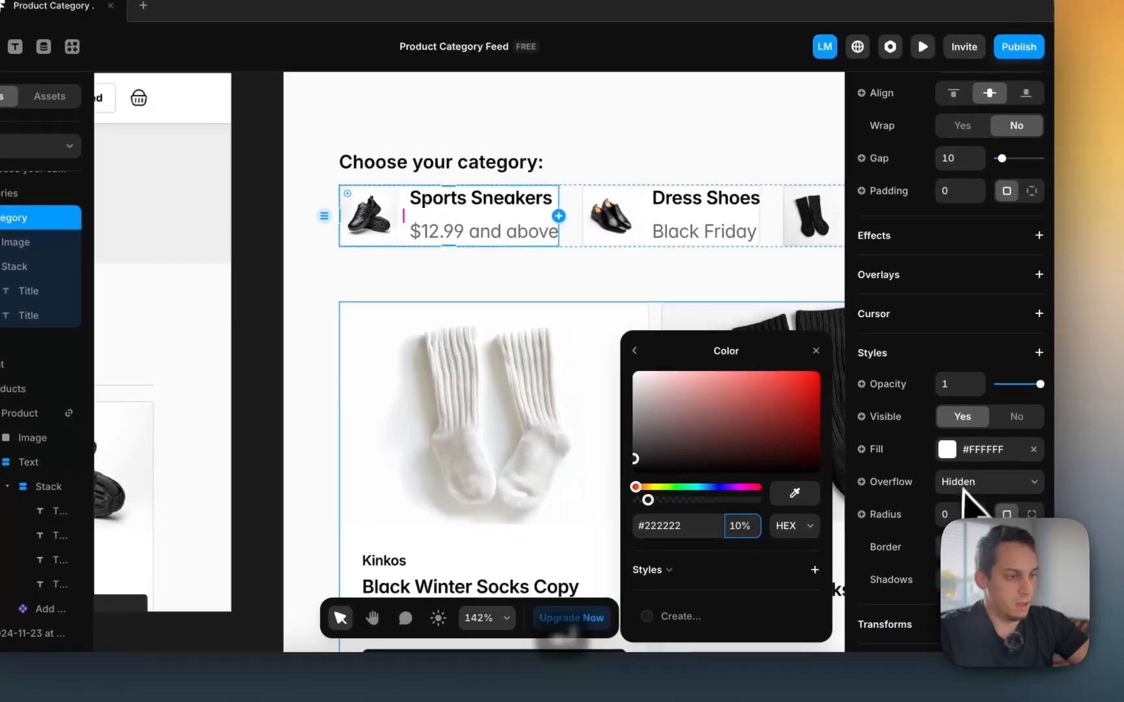
{"action": "left_click", "coordinate": [967, 488]}
{"action": "type", "text": "5"}
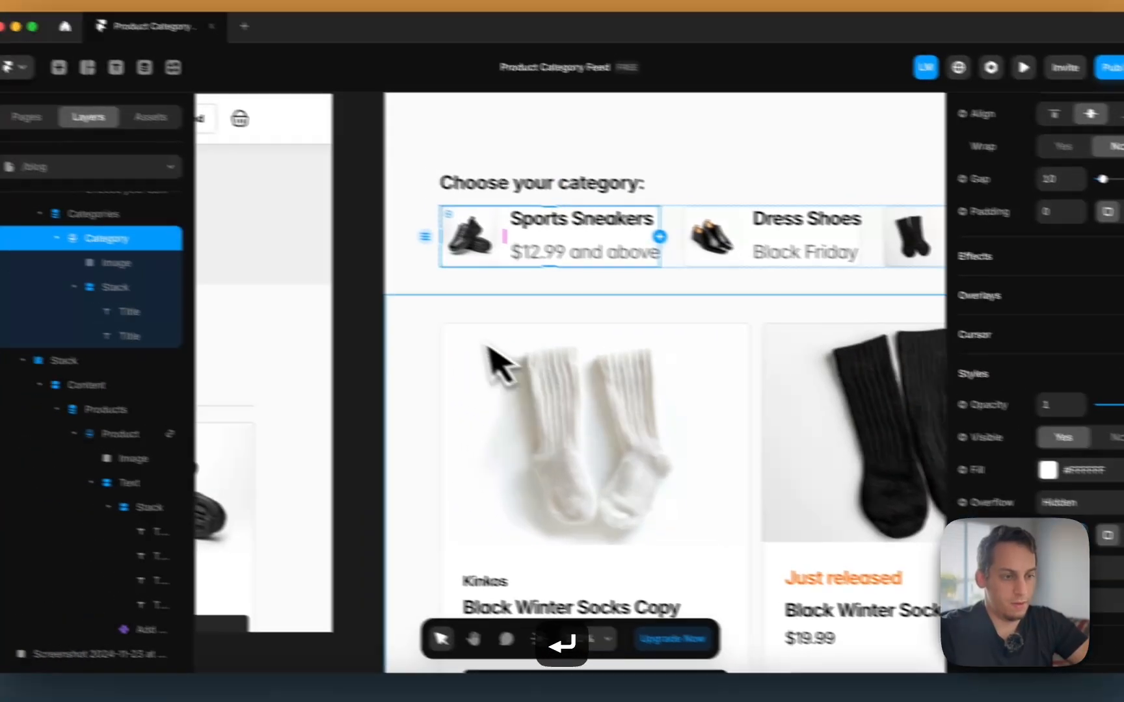
{"action": "left_click", "coordinate": [254, 268]}
{"action": "scroll", "coordinate": [268, 253], "scroll_direction": "up", "scroll_amount": 1}
{"action": "scroll", "coordinate": [268, 253], "scroll_direction": "right", "scroll_amount": 1}
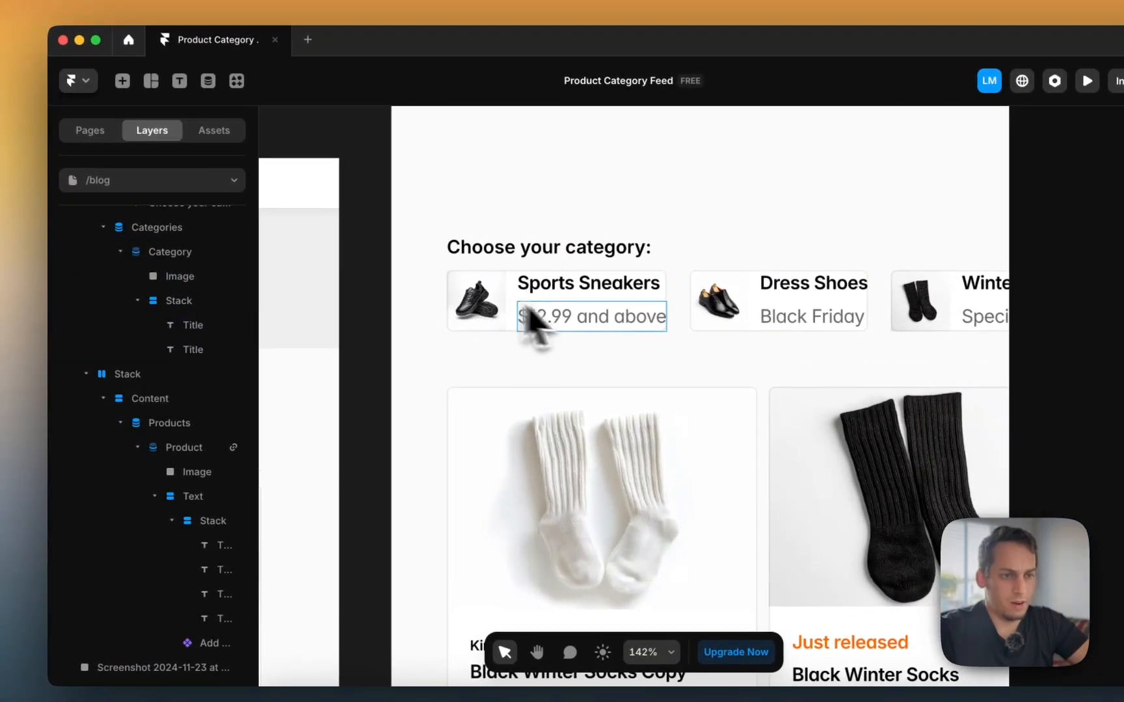
Step: Set the padding of the text stack inside the Category item to 10 at the top and bottom and 20 on the right
{"action": "left_click", "coordinate": [531, 325]}
{"action": "left_click", "coordinate": [195, 308]}
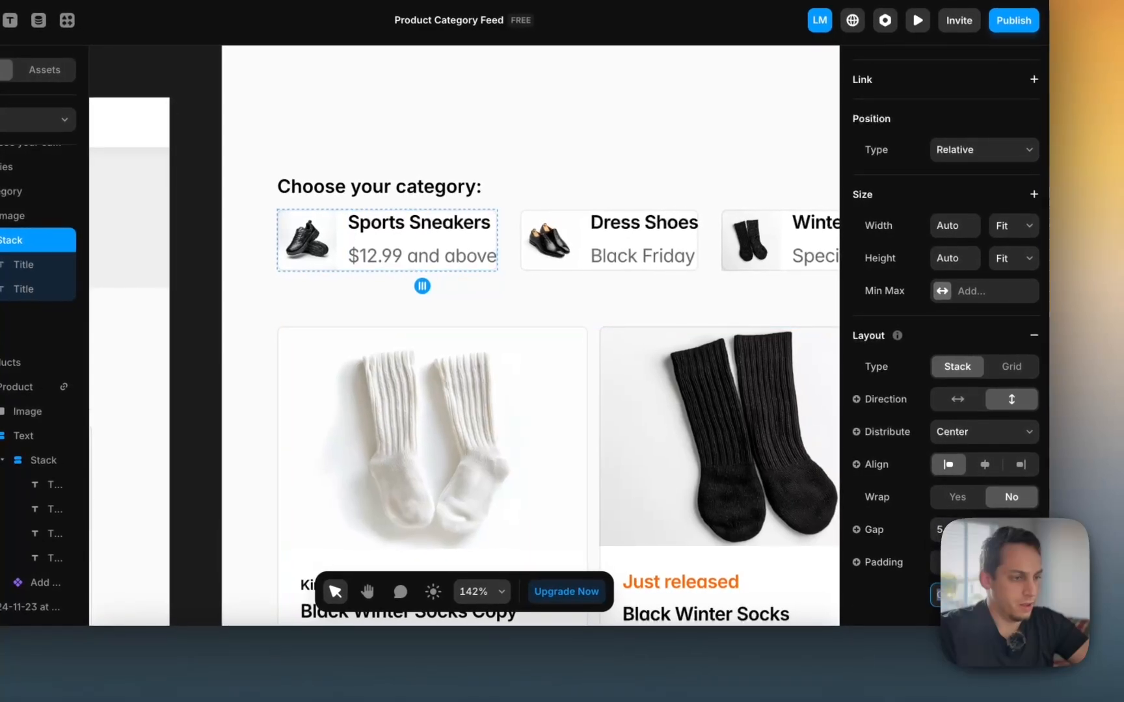
{"action": "key", "text": "shift+Up"}
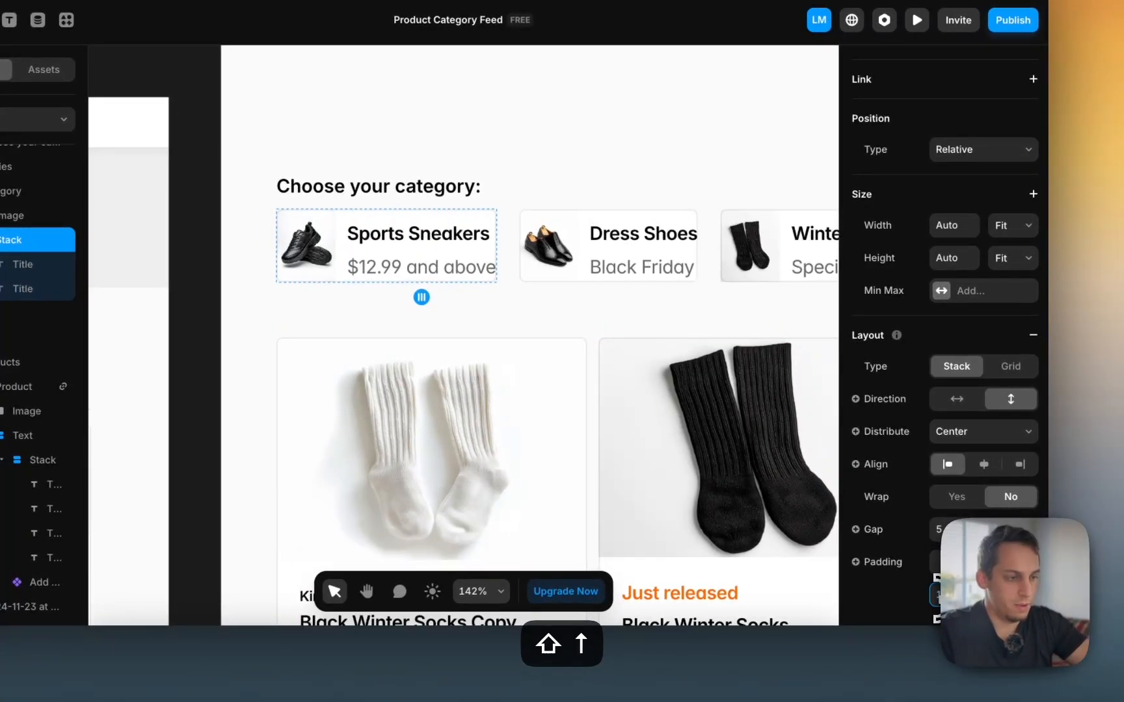
{"action": "key", "text": "shift+Up"}
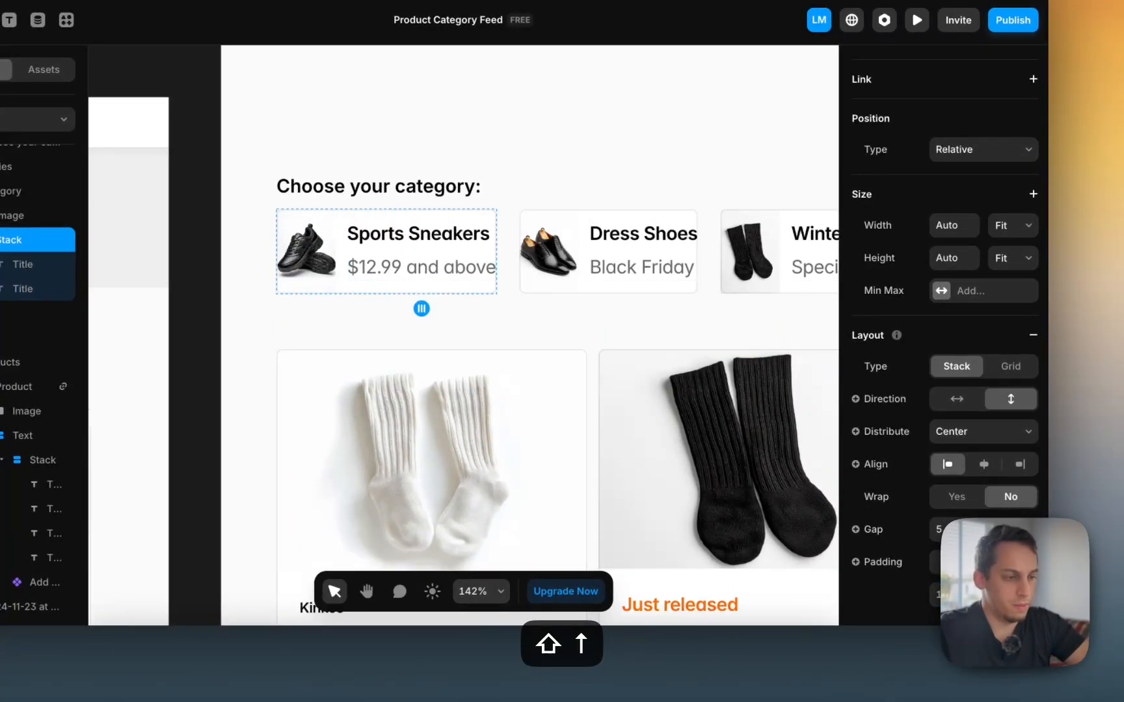
{"action": "key", "text": "shift+Up"}
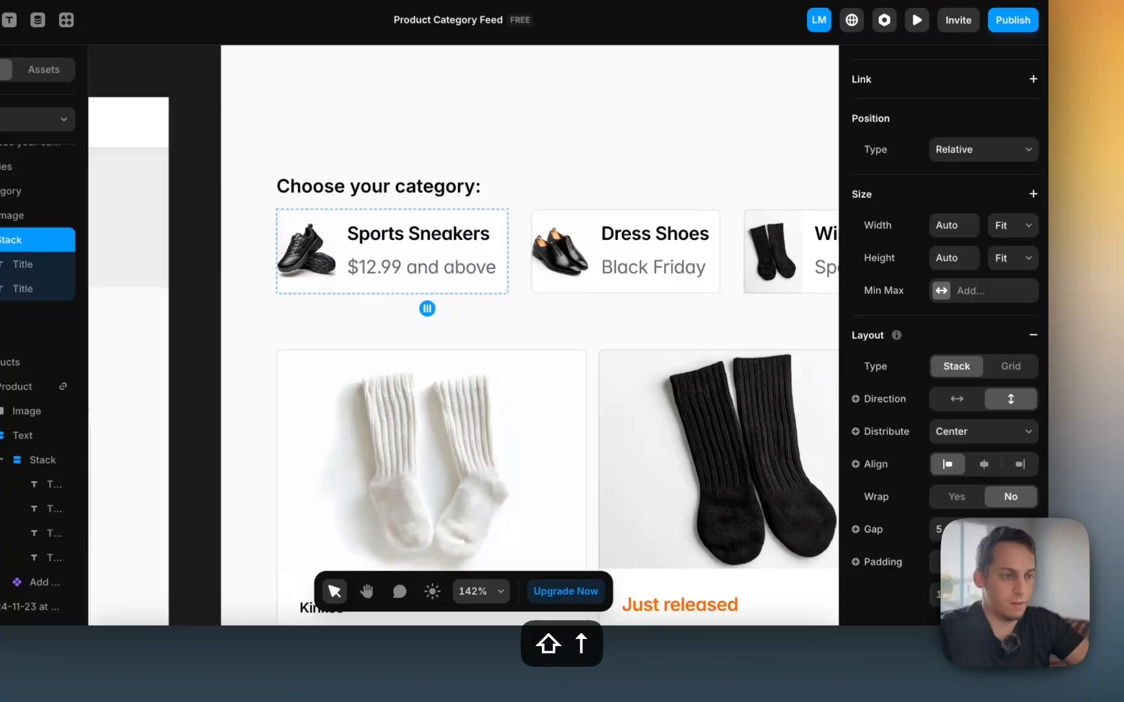
{"action": "key", "text": "shift+Up"}
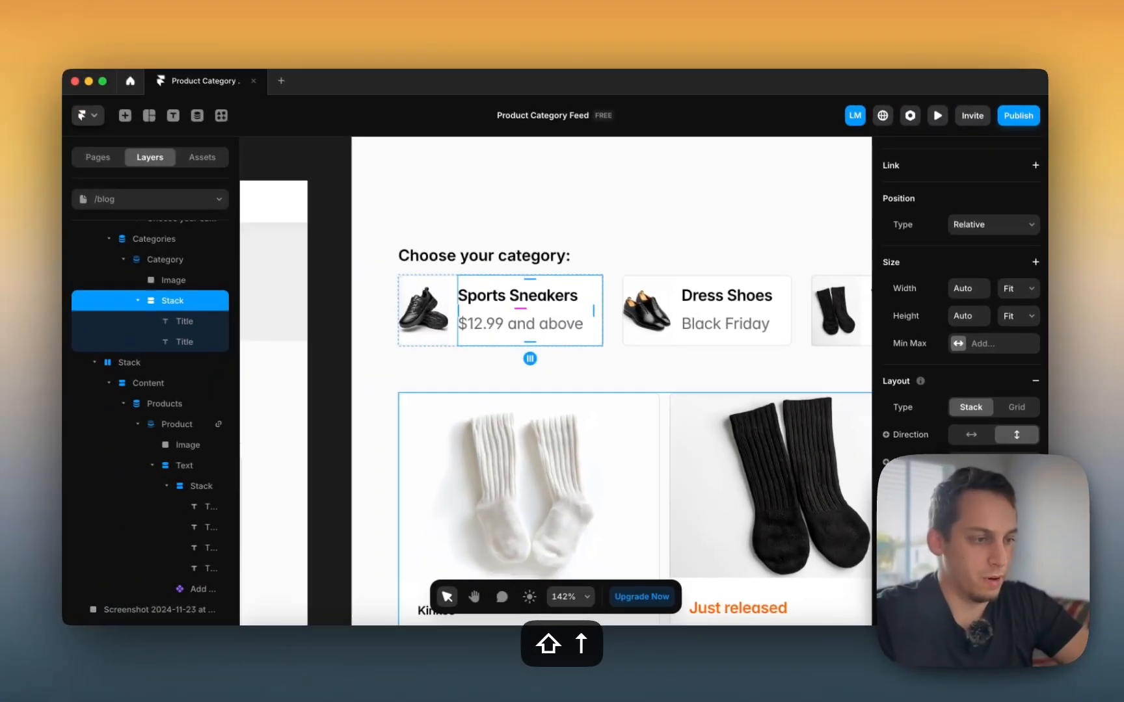
Step: Set the bottom padding of the section stack holding the category row to 0
{"action": "scroll", "coordinate": [663, 300], "scroll_direction": "down", "scroll_amount": 3}
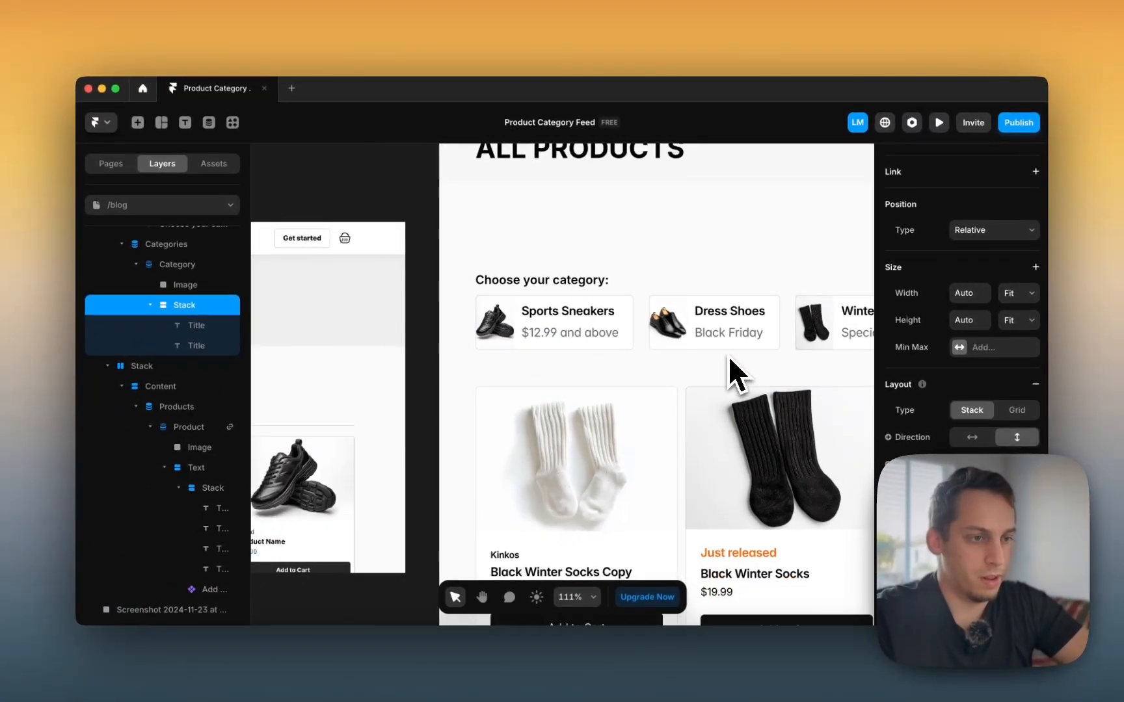
{"action": "left_click", "coordinate": [497, 328]}
{"action": "left_click", "coordinate": [670, 329]}
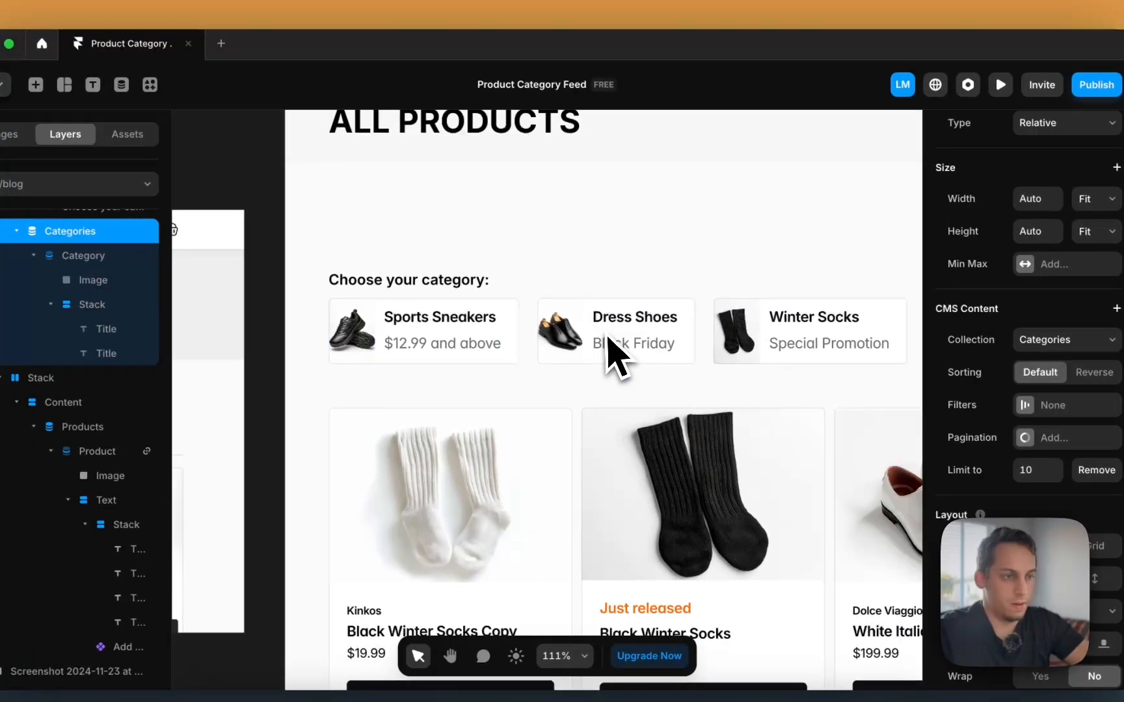
{"action": "scroll", "coordinate": [607, 337], "scroll_direction": "down", "scroll_amount": 5}
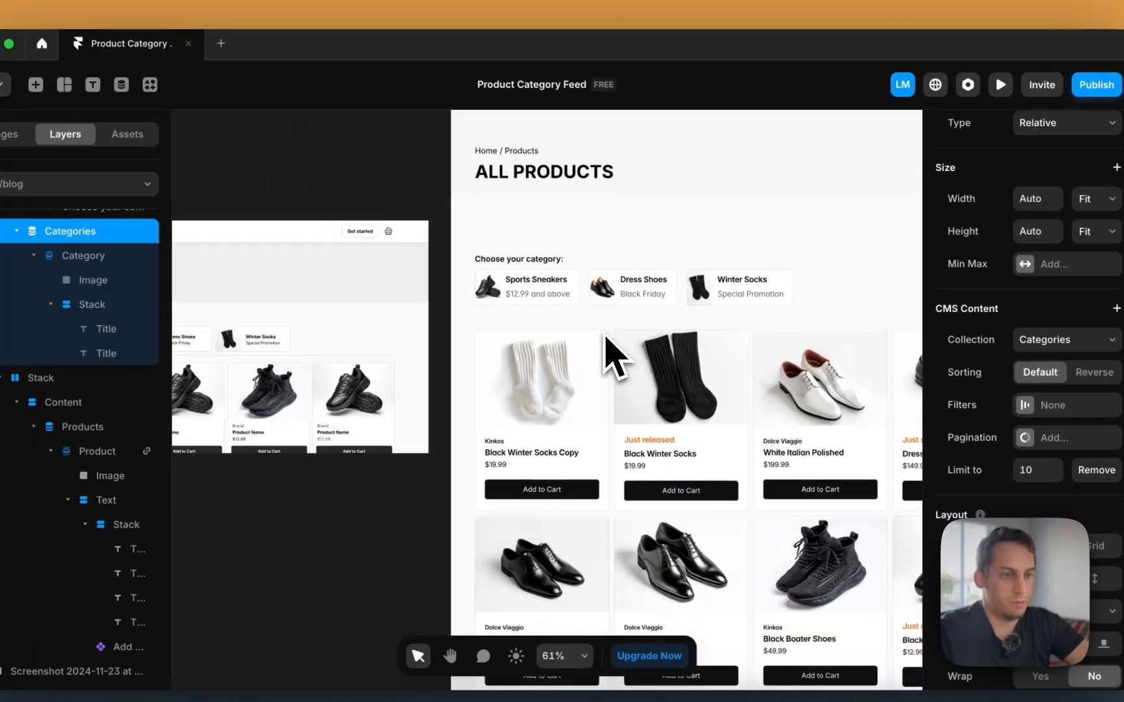
{"action": "scroll", "coordinate": [615, 352], "scroll_direction": "down", "scroll_amount": 2}
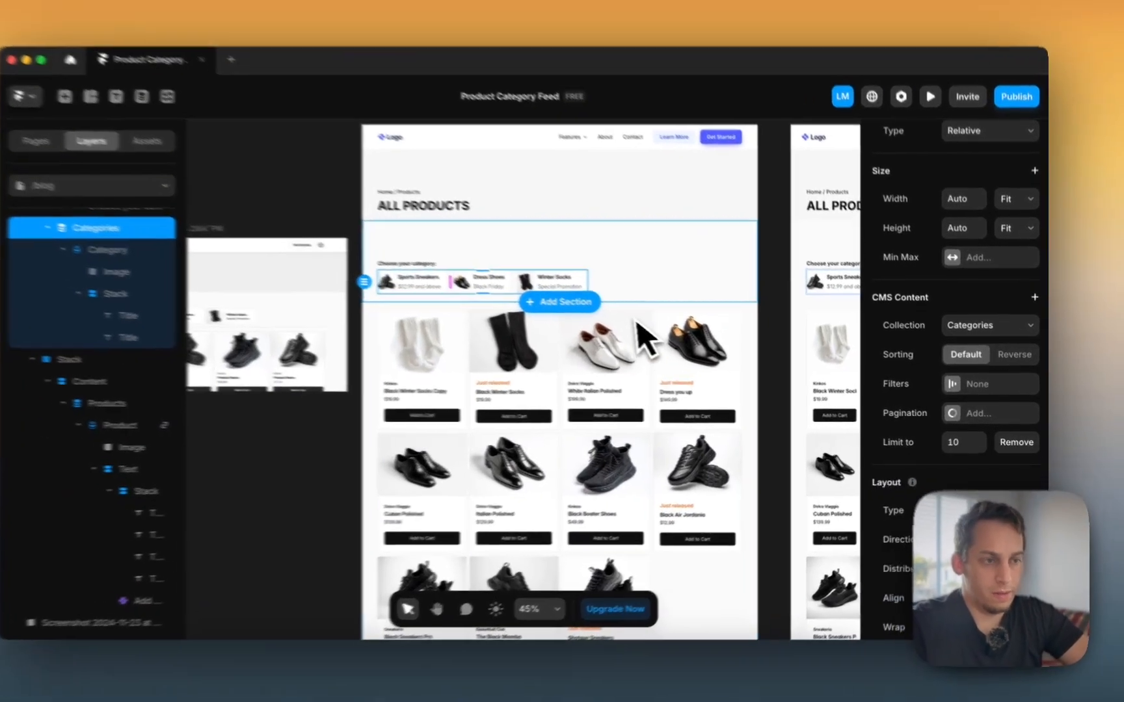
{"action": "left_click", "coordinate": [692, 305]}
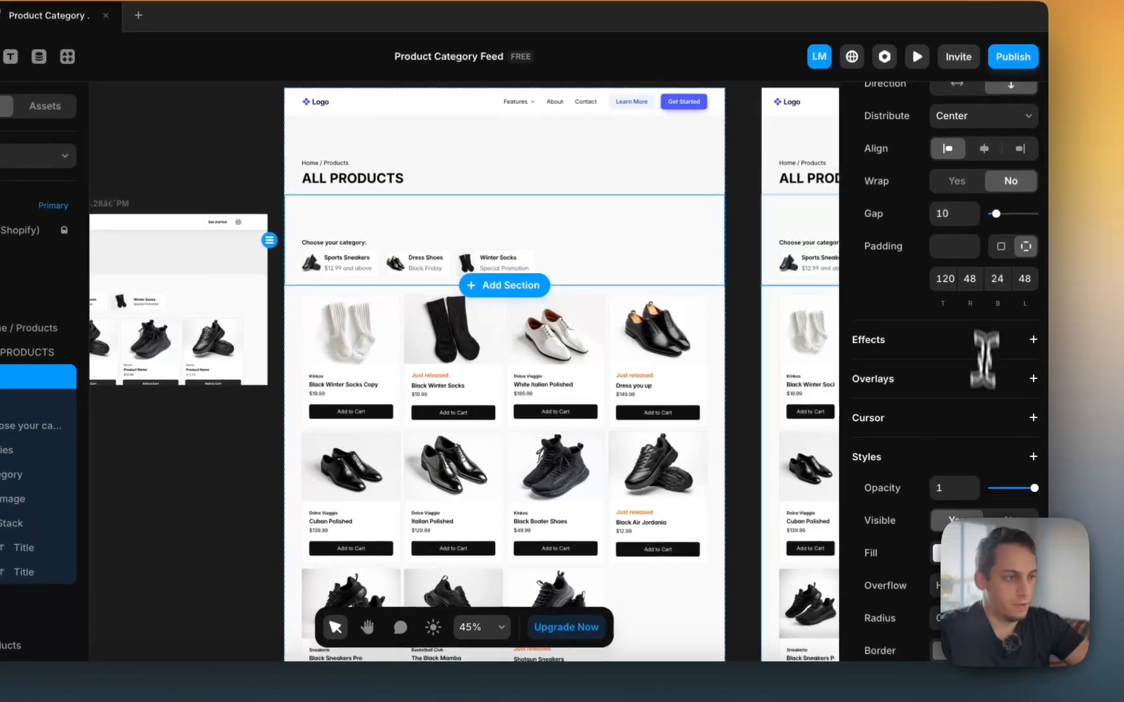
{"action": "key", "text": "Return"}
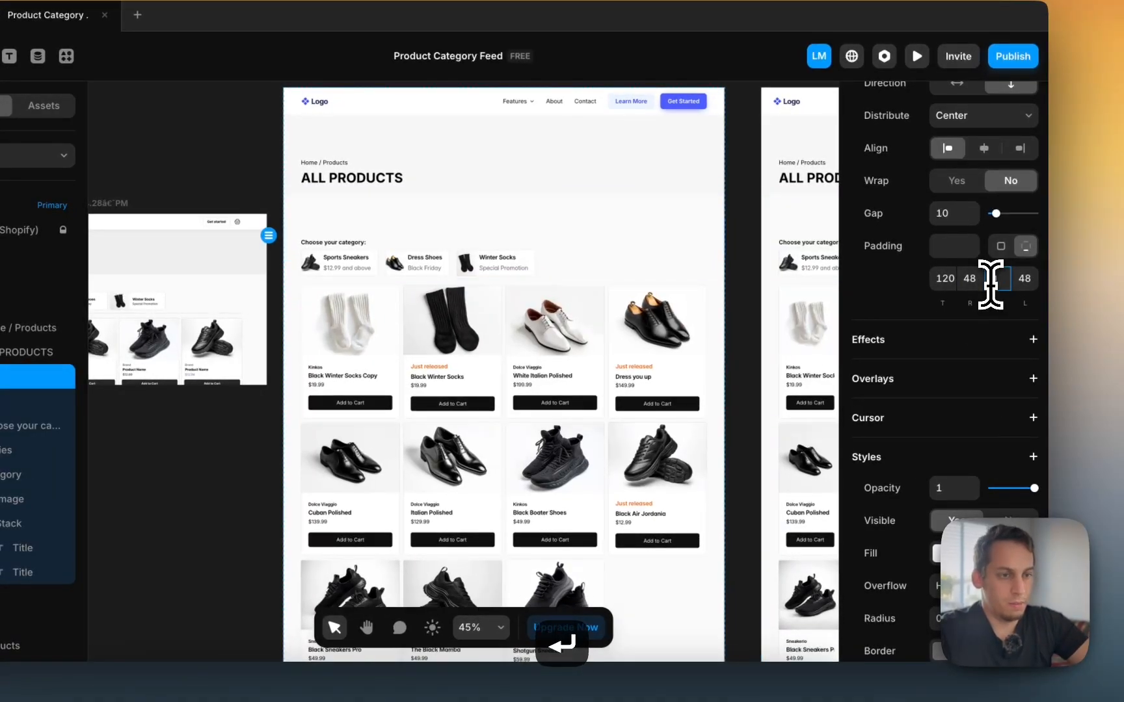
{"action": "scroll", "coordinate": [361, 304], "scroll_direction": "up", "scroll_amount": 4}
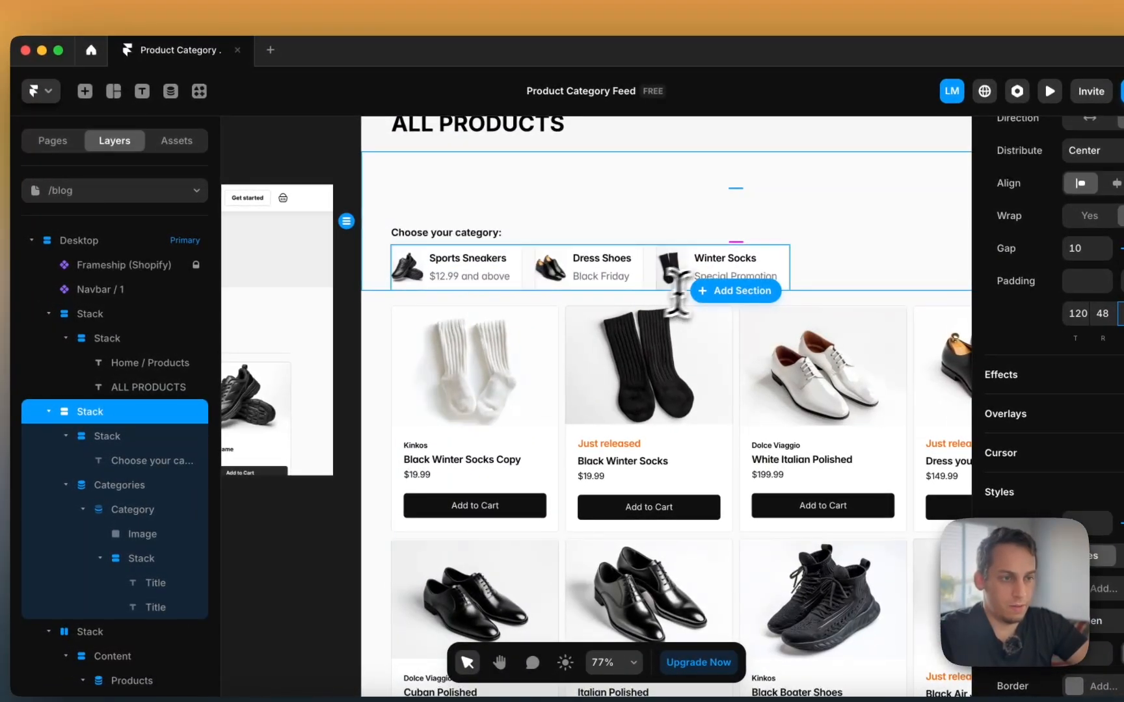
{"action": "scroll", "coordinate": [477, 271], "scroll_direction": "down", "scroll_amount": 4}
{"action": "left_click", "coordinate": [377, 206]}
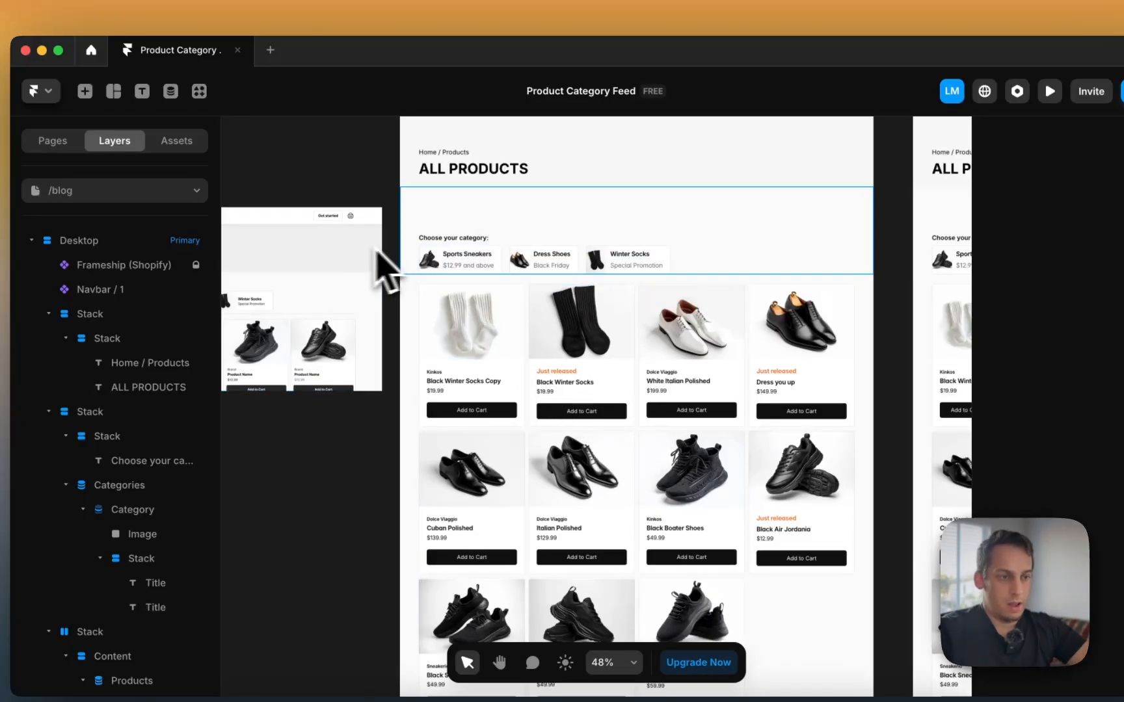
Step: Wrap the category section and the product grid section of the Desktop frame in a new stack named Filter
{"action": "scroll", "coordinate": [384, 267], "scroll_direction": "down", "scroll_amount": 3}
{"action": "left_click", "coordinate": [514, 322]}
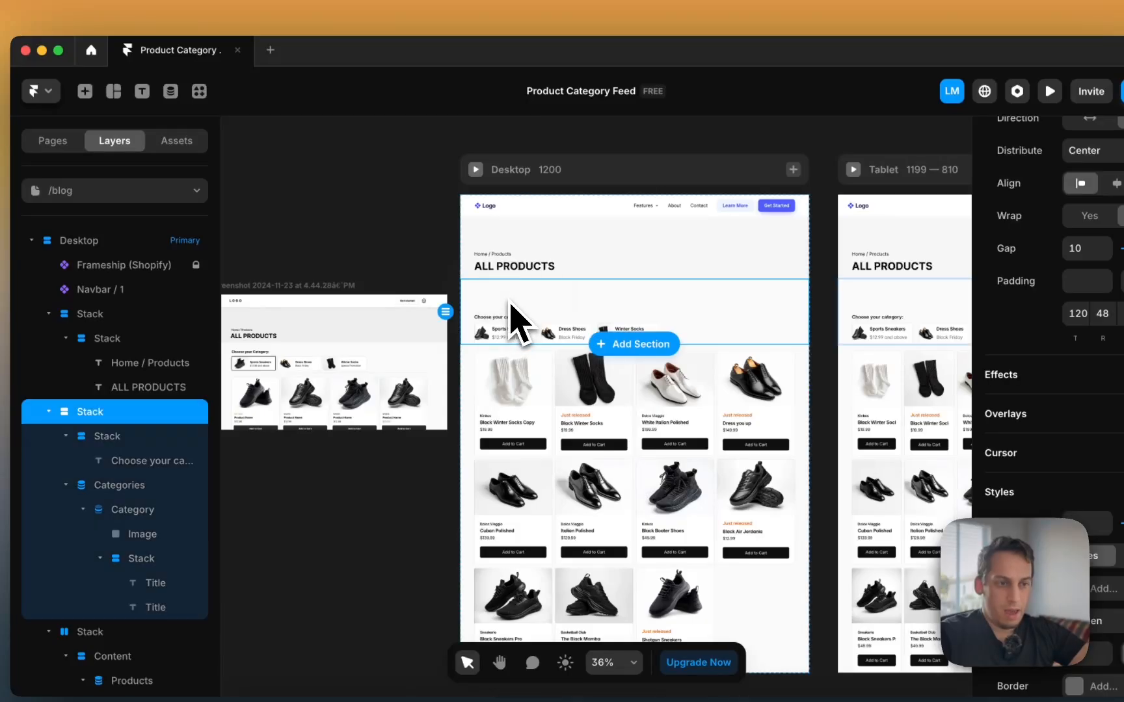
{"action": "left_click", "coordinate": [478, 395], "text": "shift"}
{"action": "left_click", "coordinate": [48, 412]}
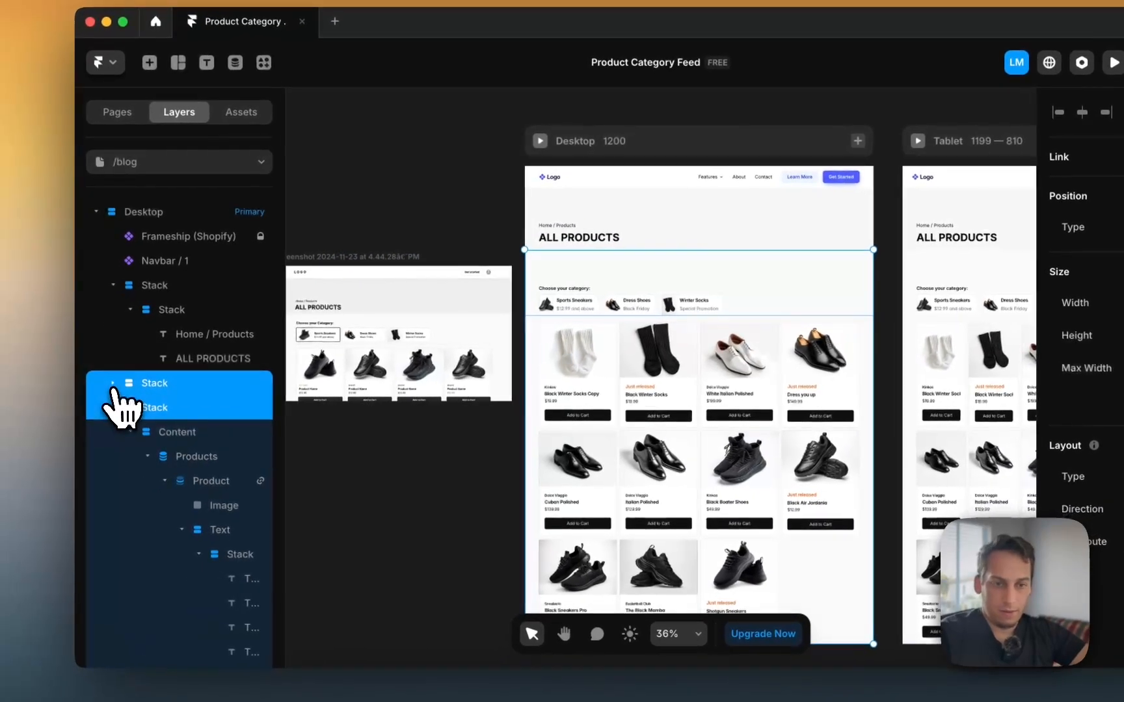
{"action": "left_click", "coordinate": [48, 437]}
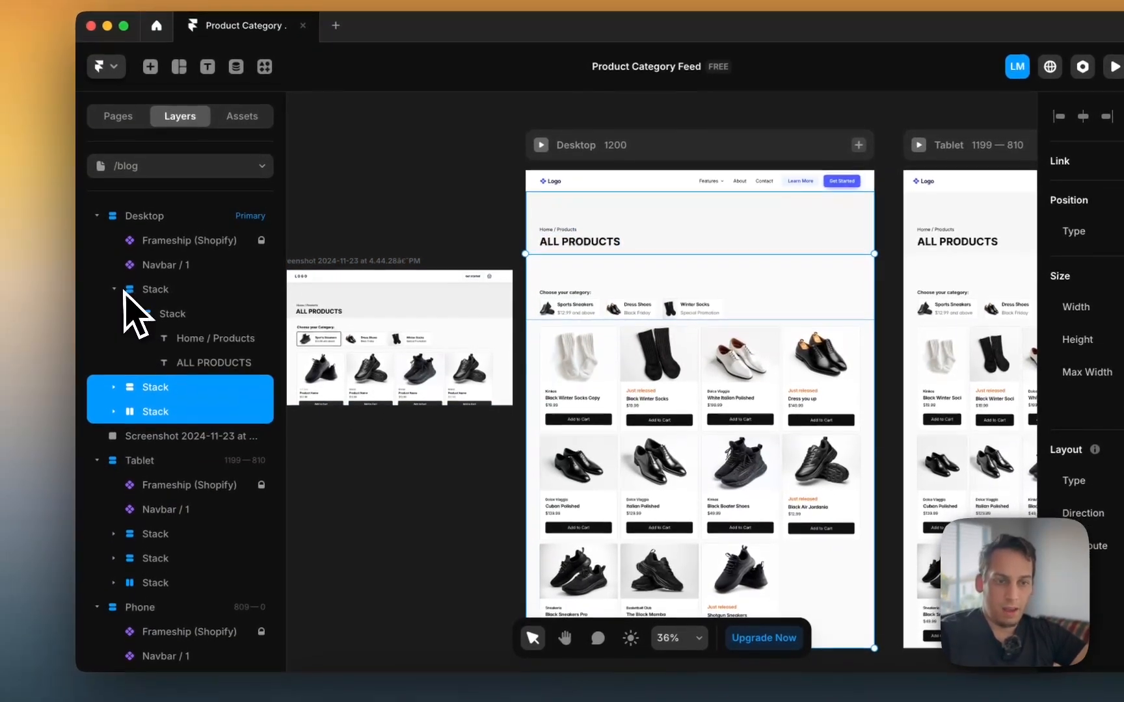
{"action": "right_click", "coordinate": [150, 399]}
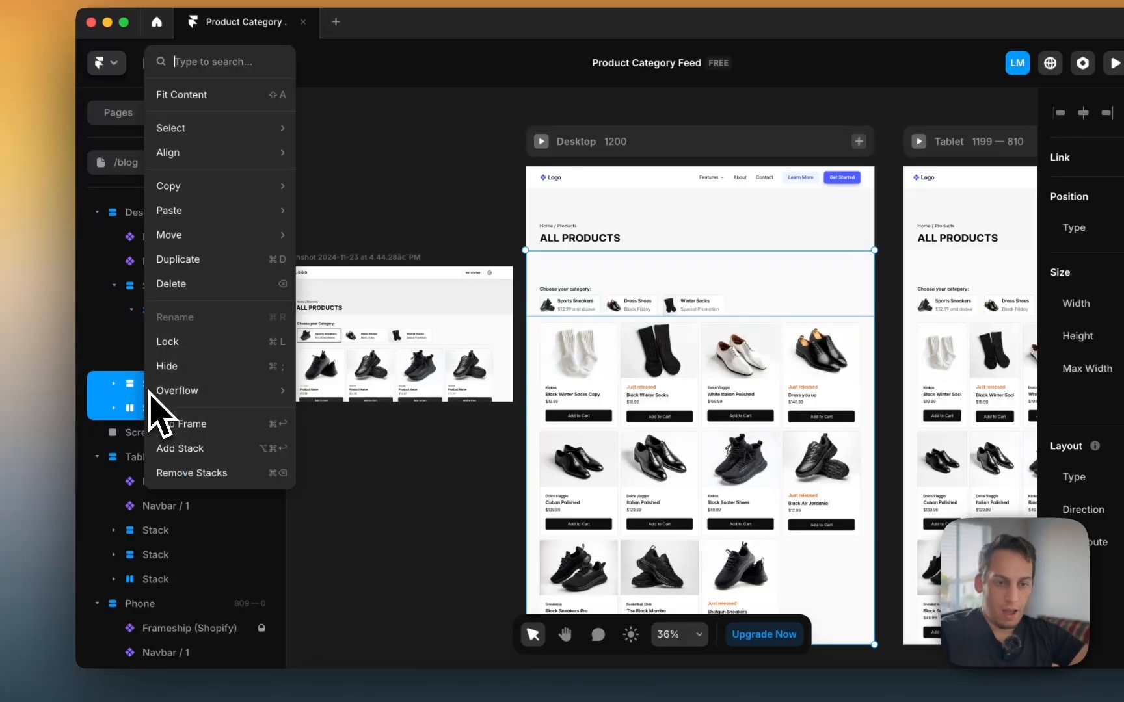
{"action": "left_click", "coordinate": [194, 459]}
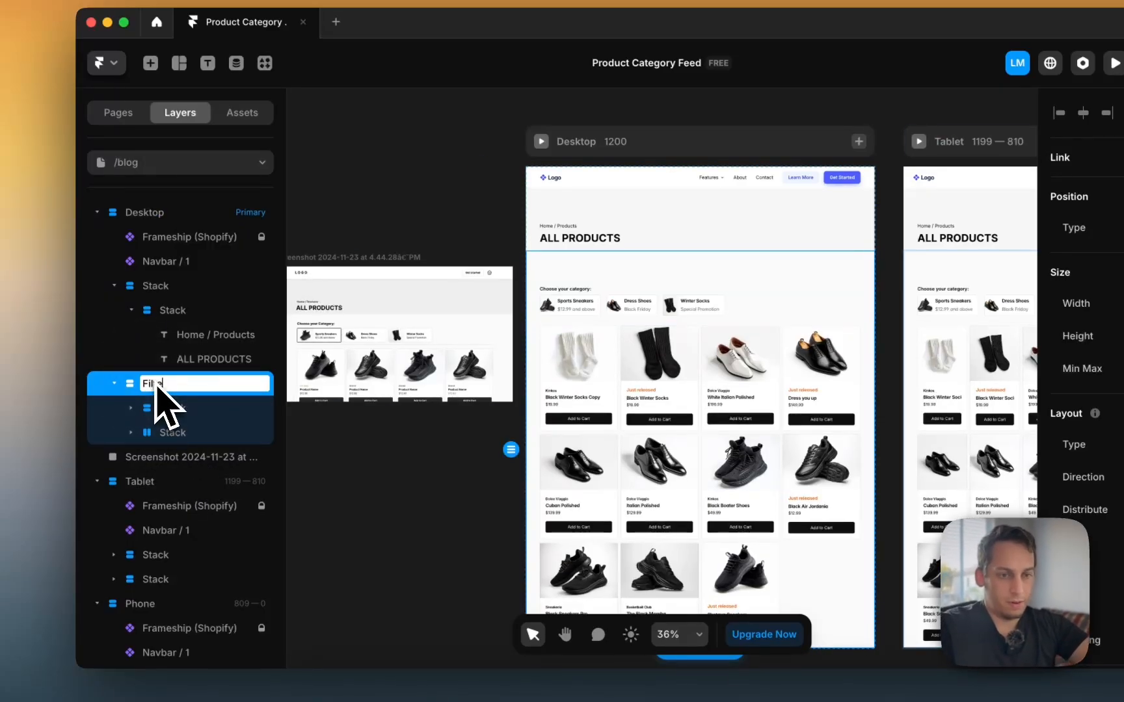
Step: Set the top padding of the category section stack inside Filter to 48
{"action": "scroll", "coordinate": [595, 279], "scroll_direction": "up", "scroll_amount": 5}
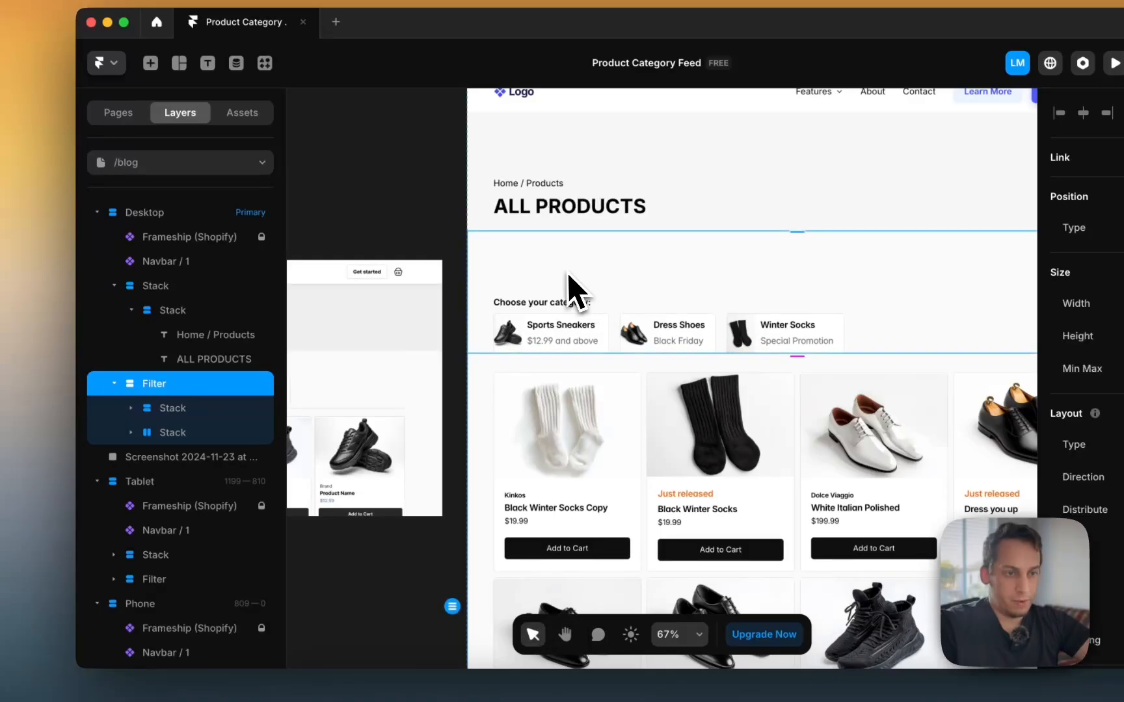
{"action": "double_click", "coordinate": [563, 277]}
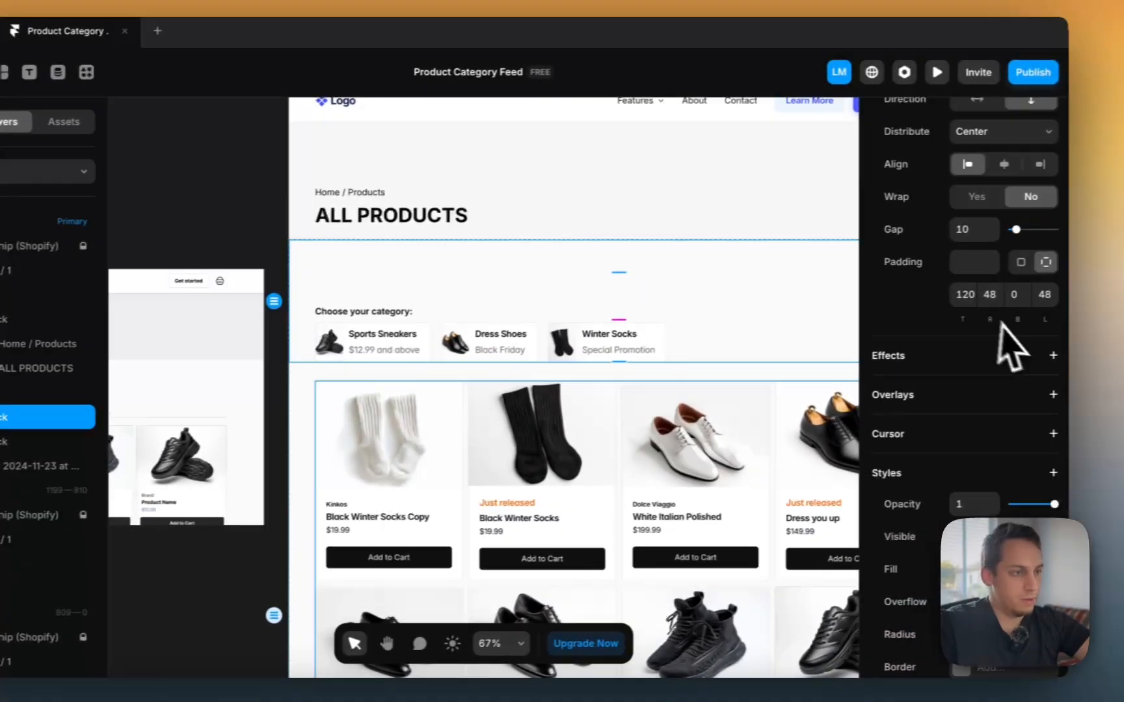
{"action": "left_click", "coordinate": [949, 299]}
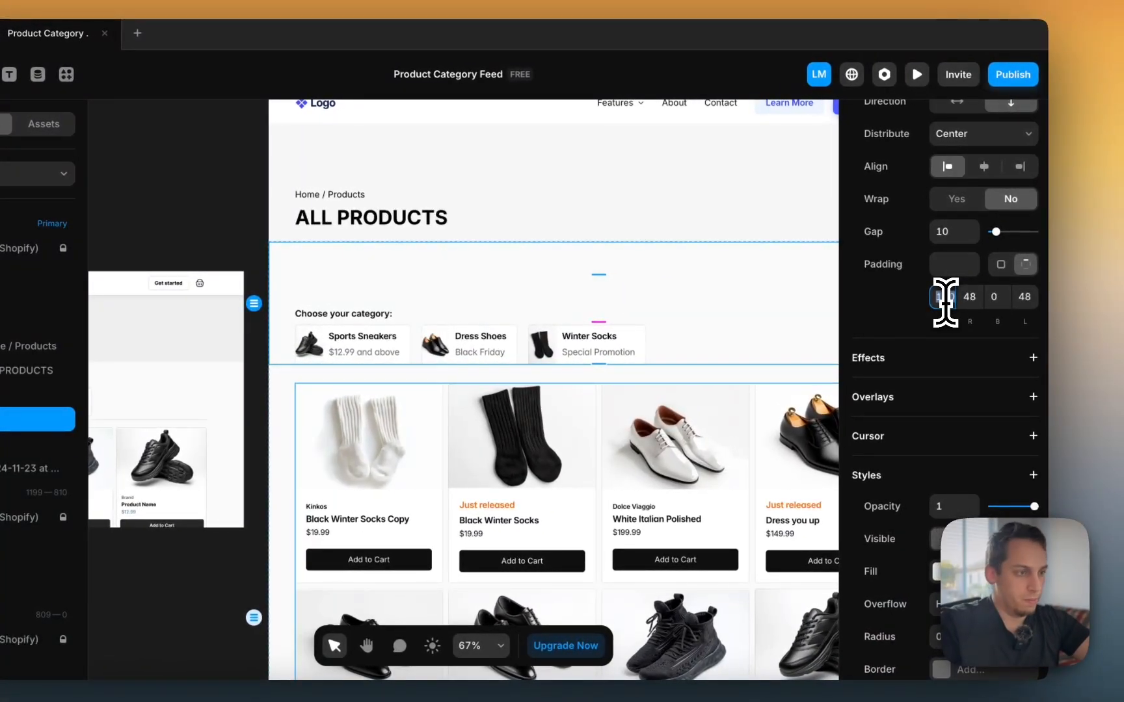
{"action": "type", "text": "48"}
{"action": "key", "text": "Return"}
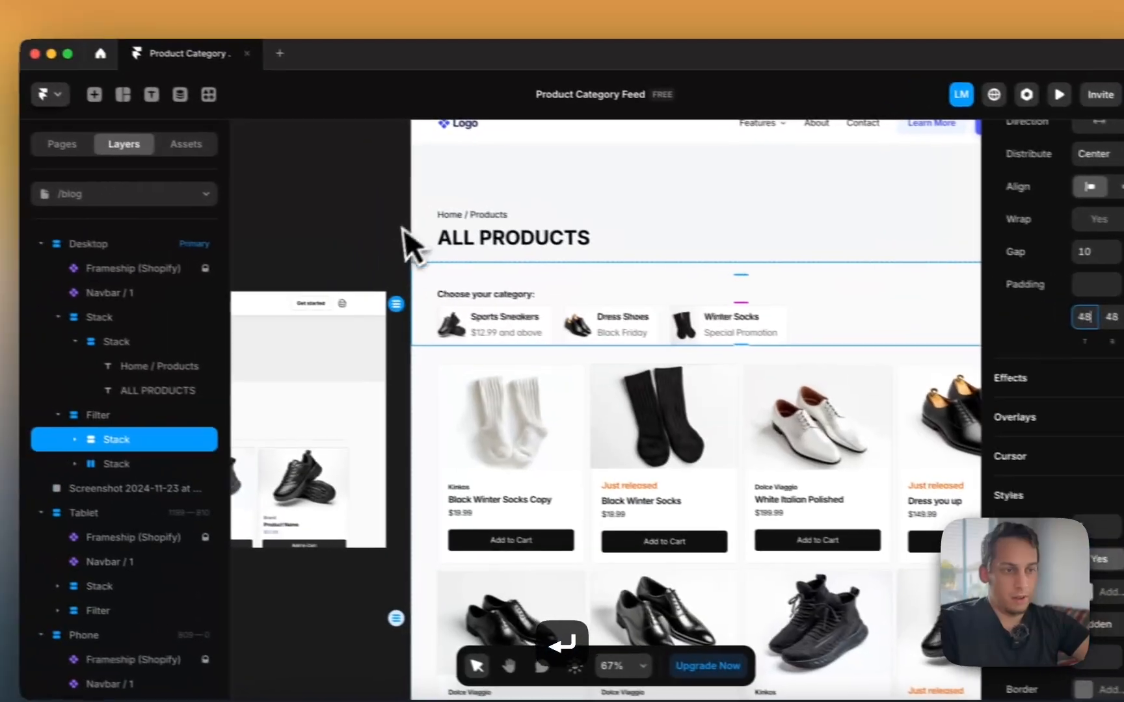
{"action": "left_click", "coordinate": [243, 220]}
{"action": "scroll", "coordinate": [243, 220], "scroll_direction": "down", "scroll_amount": 2}
{"action": "scroll", "coordinate": [411, 244], "scroll_direction": "down", "scroll_amount": 1}
Step: Create a component named Filter from the Filter stack in the Desktop frame
{"action": "left_click", "coordinate": [452, 280]}
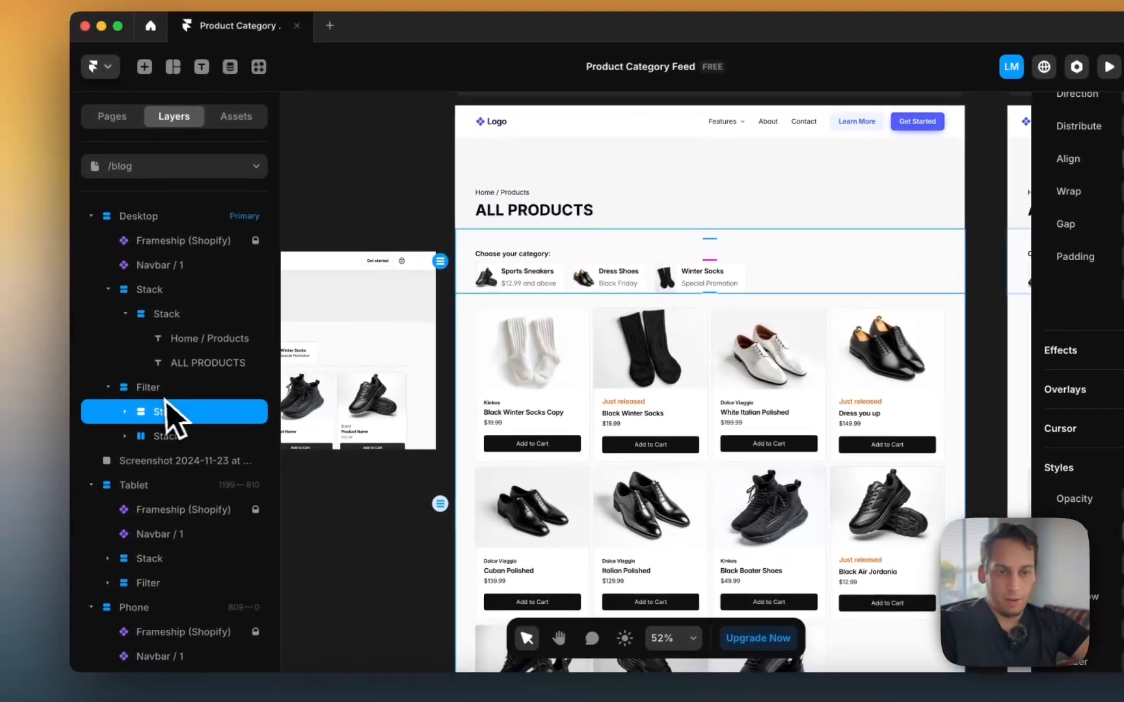
{"action": "left_click", "coordinate": [132, 423]}
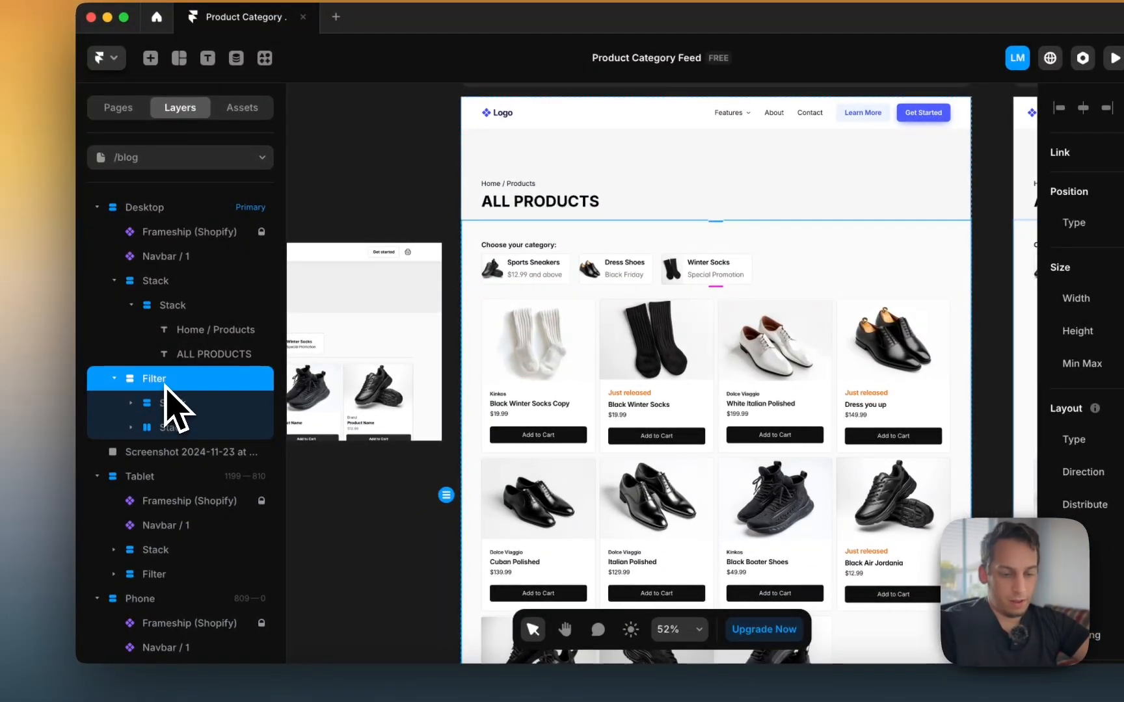
{"action": "key", "text": "super+alt+k"}
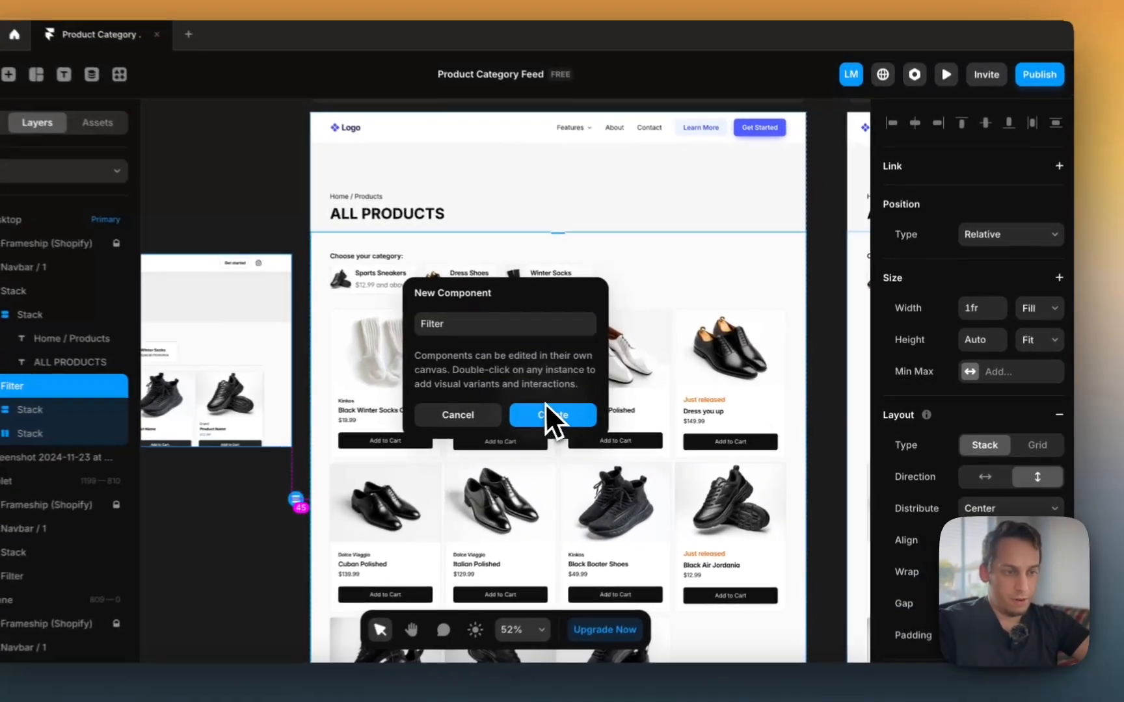
{"action": "left_click", "coordinate": [546, 408]}
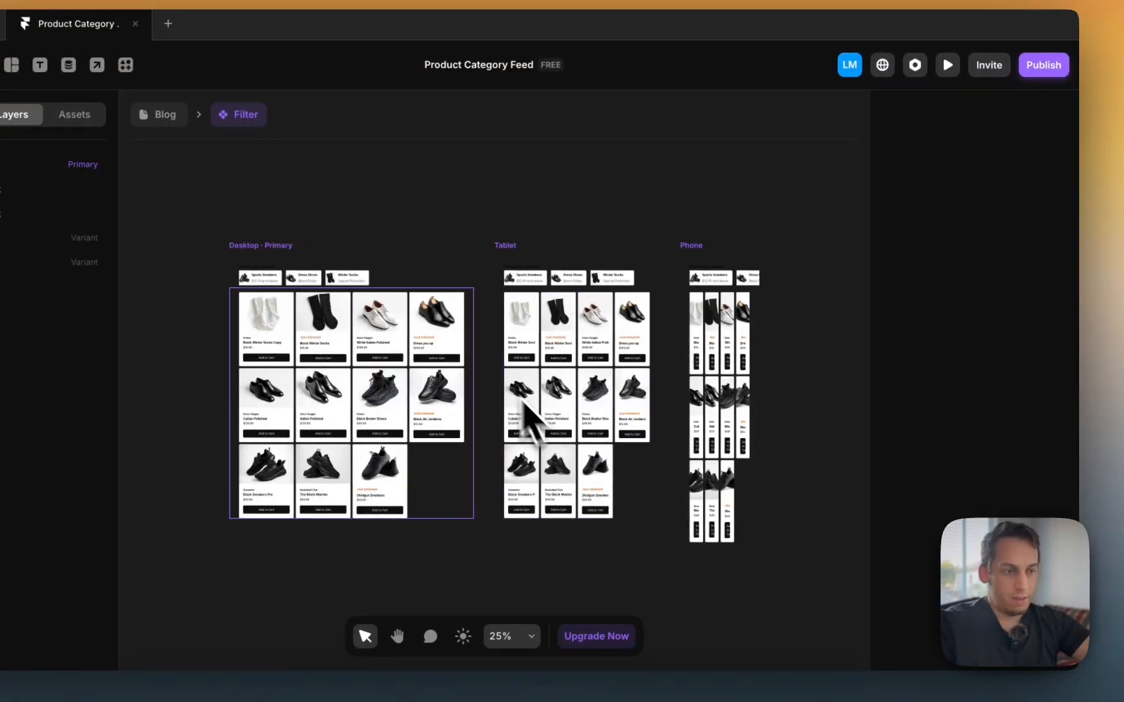
Step: Set the product grid in the Phone variant of the Filter component to 1 column
{"action": "left_click", "coordinate": [749, 395]}
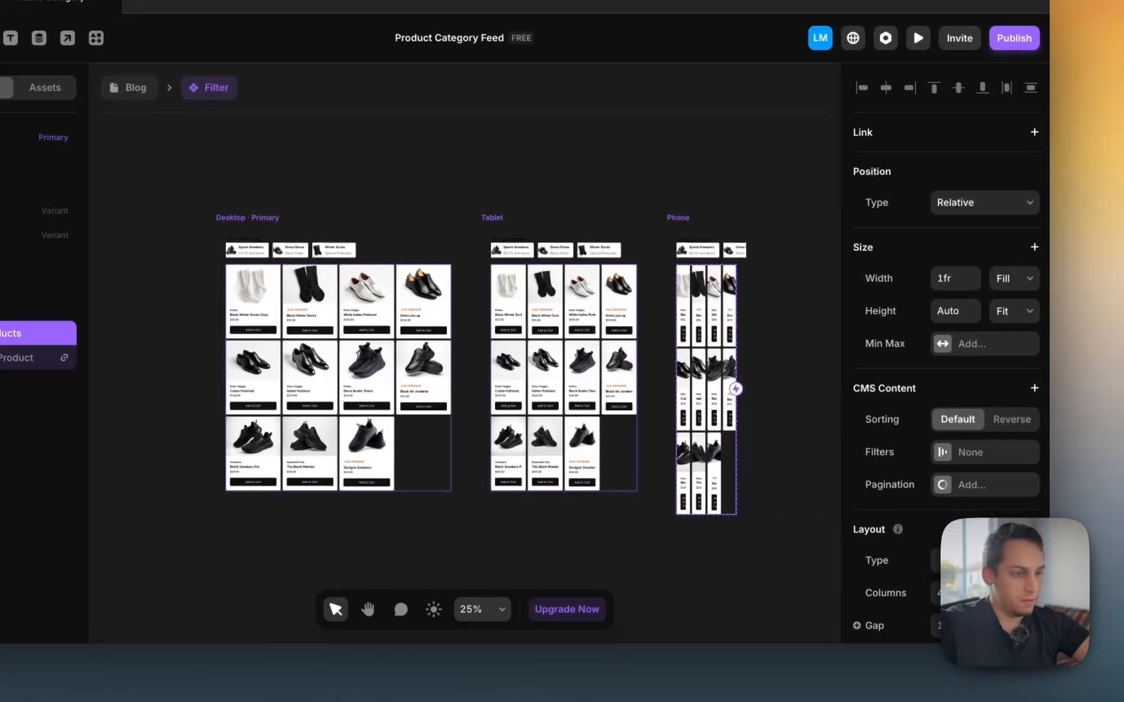
{"action": "left_click", "coordinate": [1078, 616]}
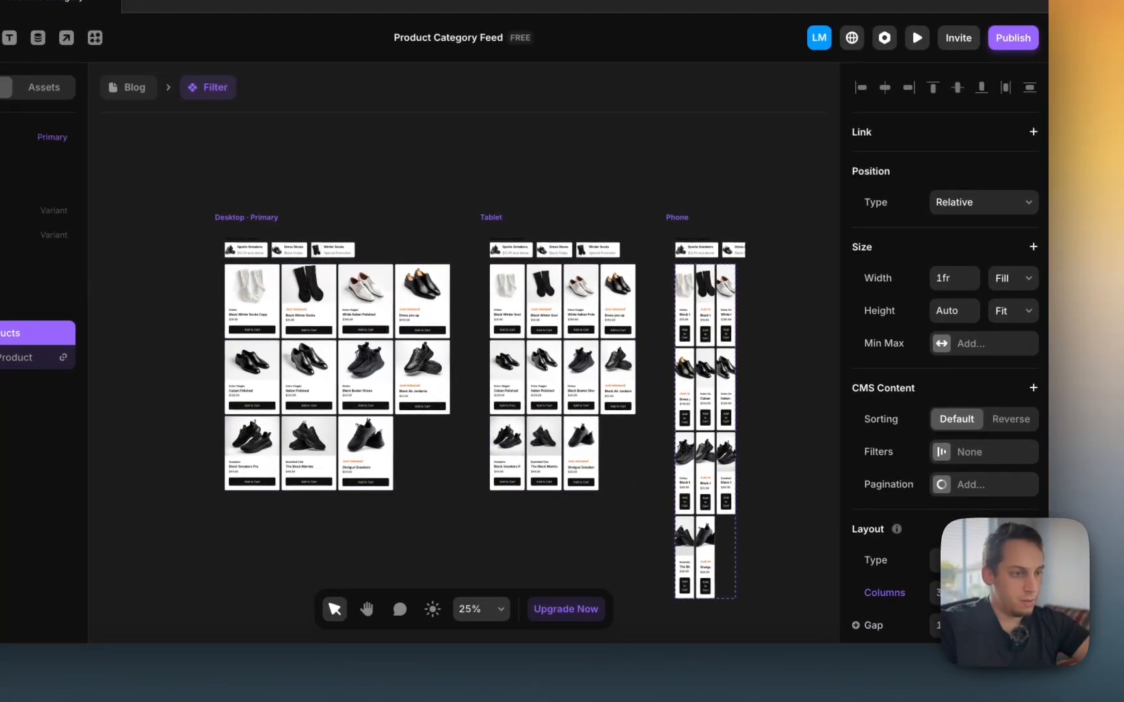
{"action": "left_click", "coordinate": [1077, 616]}
{"action": "left_click", "coordinate": [1078, 616]}
{"action": "left_click", "coordinate": [835, 410]}
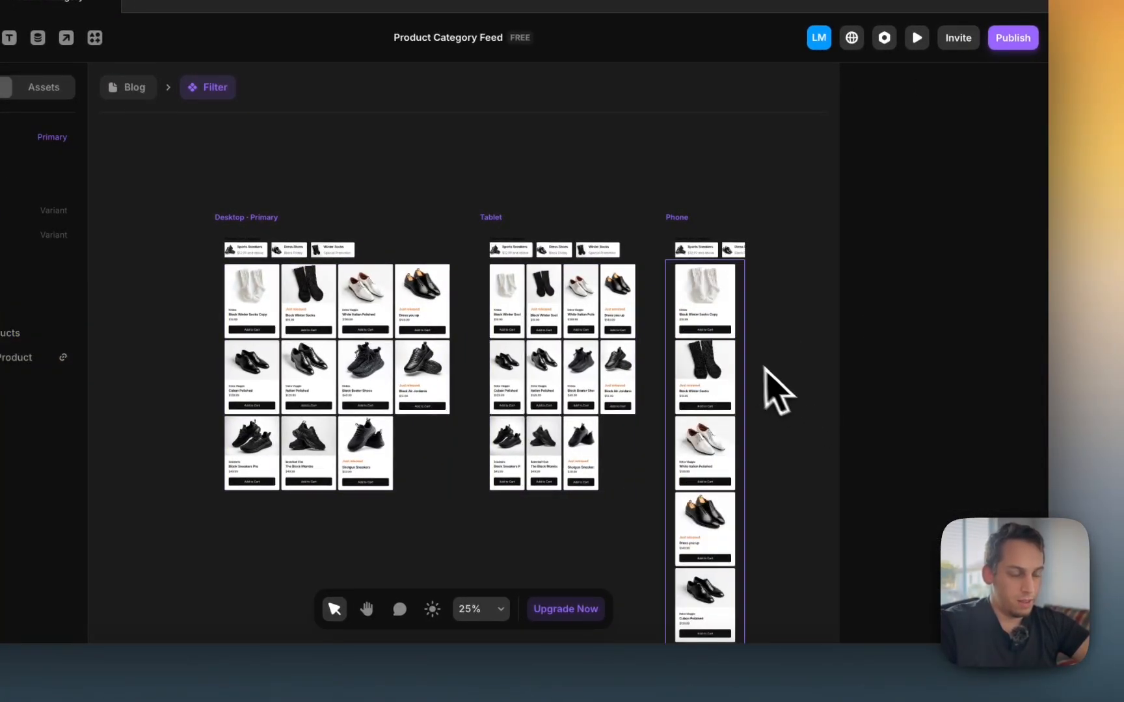
Step: Set the Categories list in the Phone variant to a vertical stack direction
{"action": "left_click", "coordinate": [724, 259]}
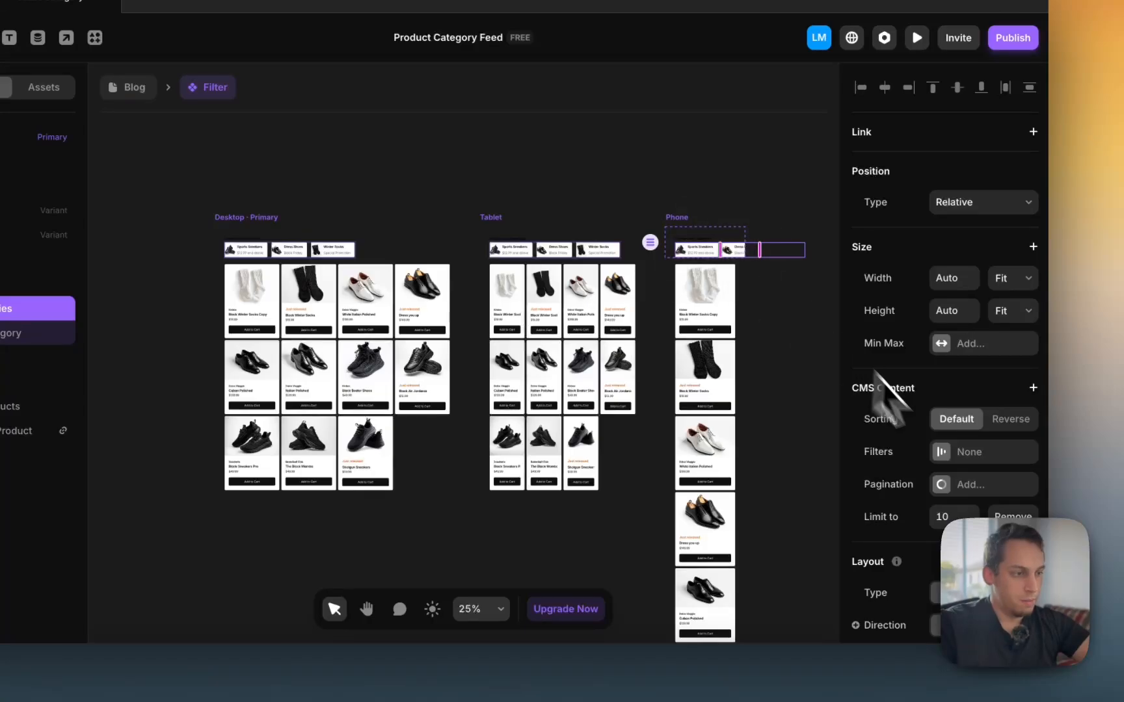
{"action": "scroll", "coordinate": [947, 456], "scroll_direction": "down", "scroll_amount": 4}
{"action": "left_click", "coordinate": [1010, 499]}
{"action": "left_click", "coordinate": [808, 325]}
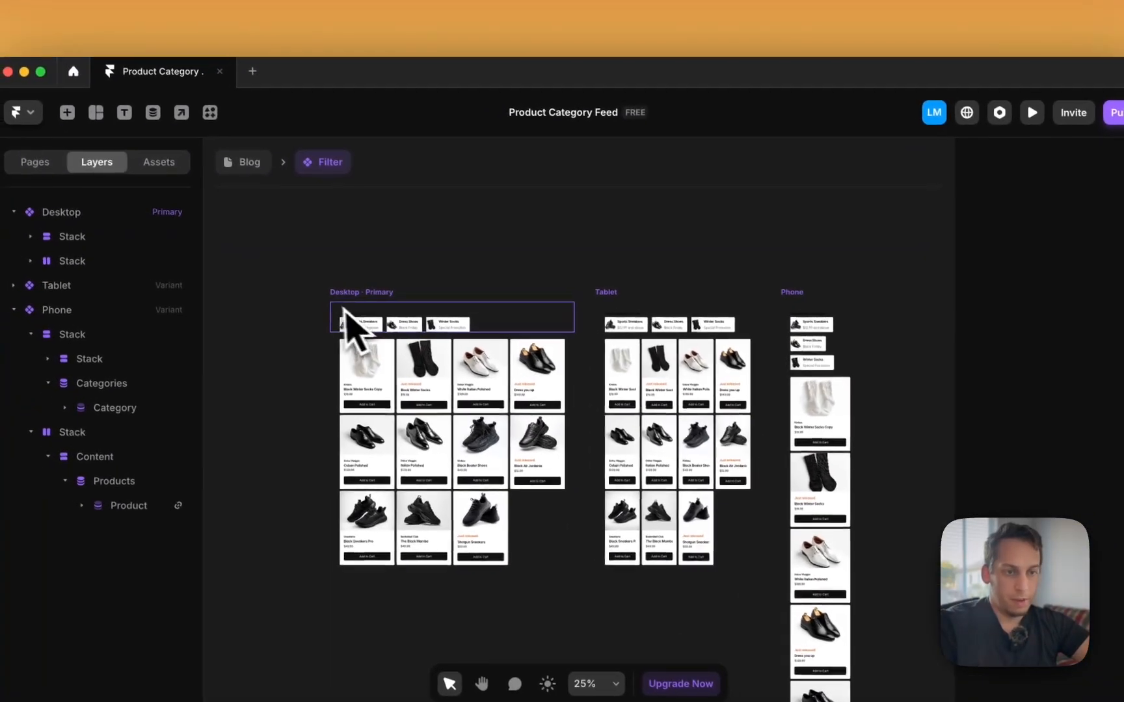
{"action": "scroll", "coordinate": [345, 319], "scroll_direction": "up", "scroll_amount": 3}
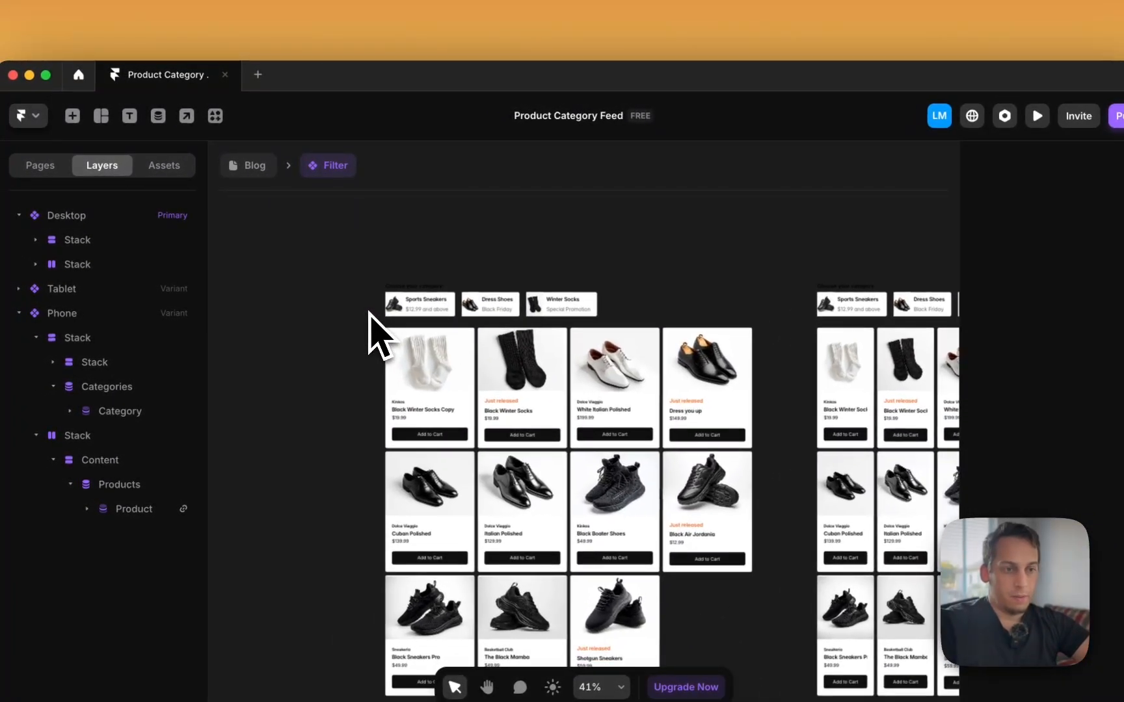
{"action": "left_click", "coordinate": [380, 258]}
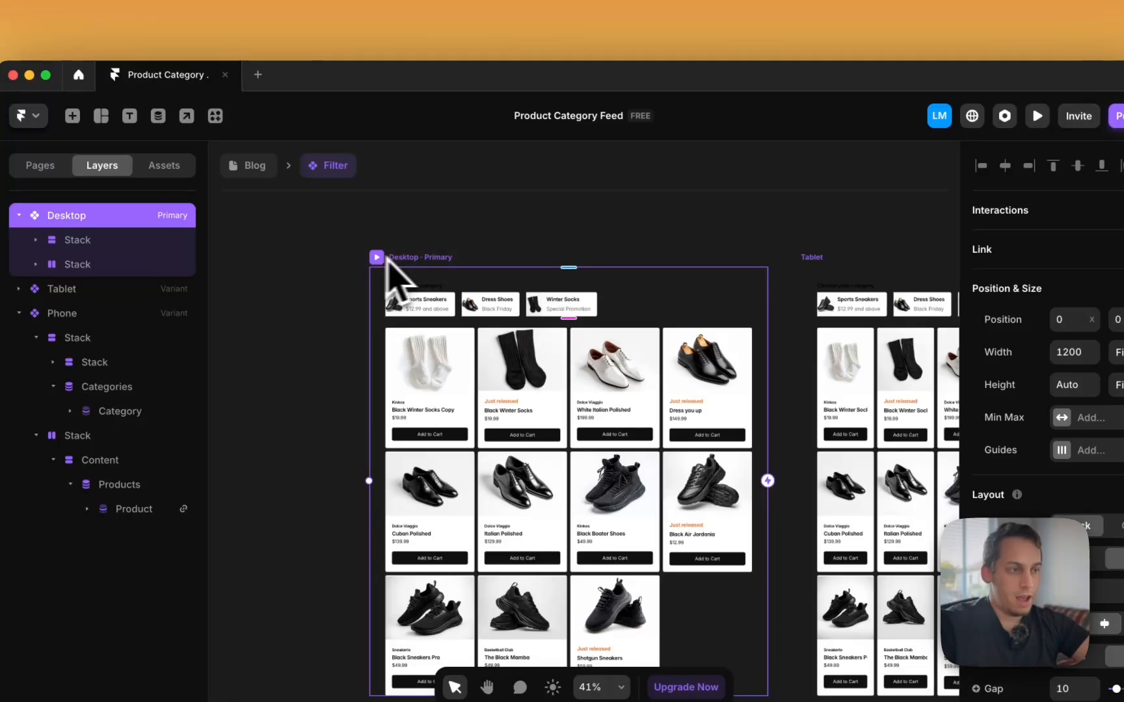
{"action": "left_click", "coordinate": [452, 252]}
{"action": "scroll", "coordinate": [451, 244], "scroll_direction": "down", "scroll_amount": 2}
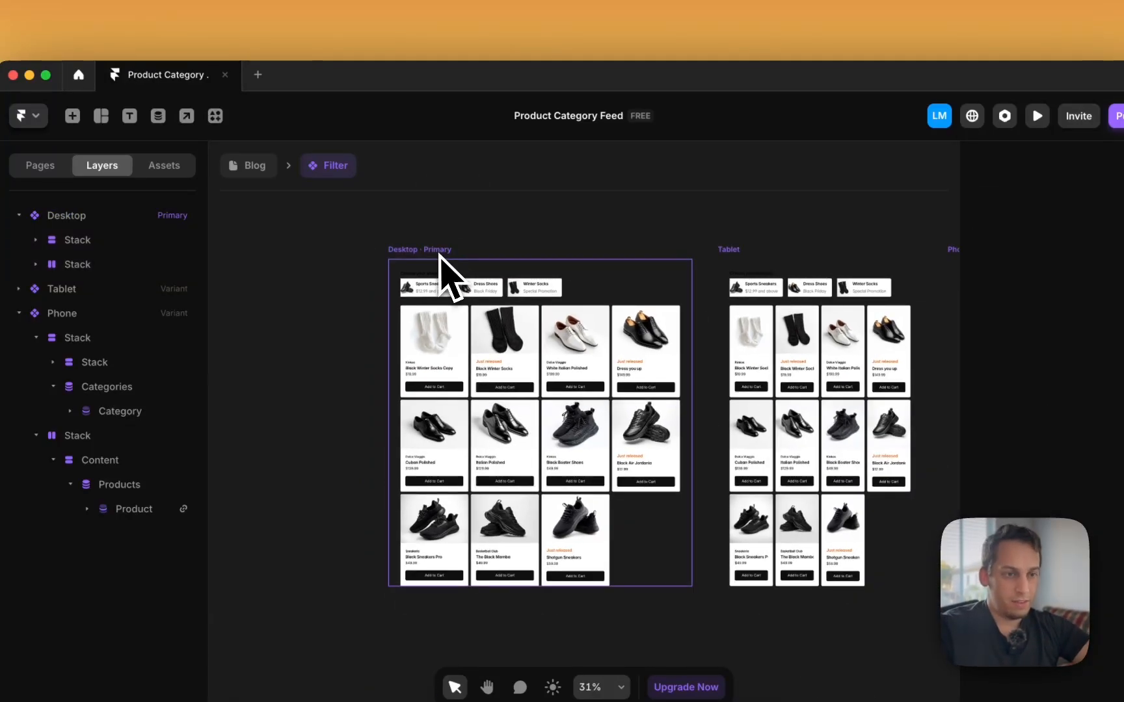
{"action": "left_click", "coordinate": [436, 254]}
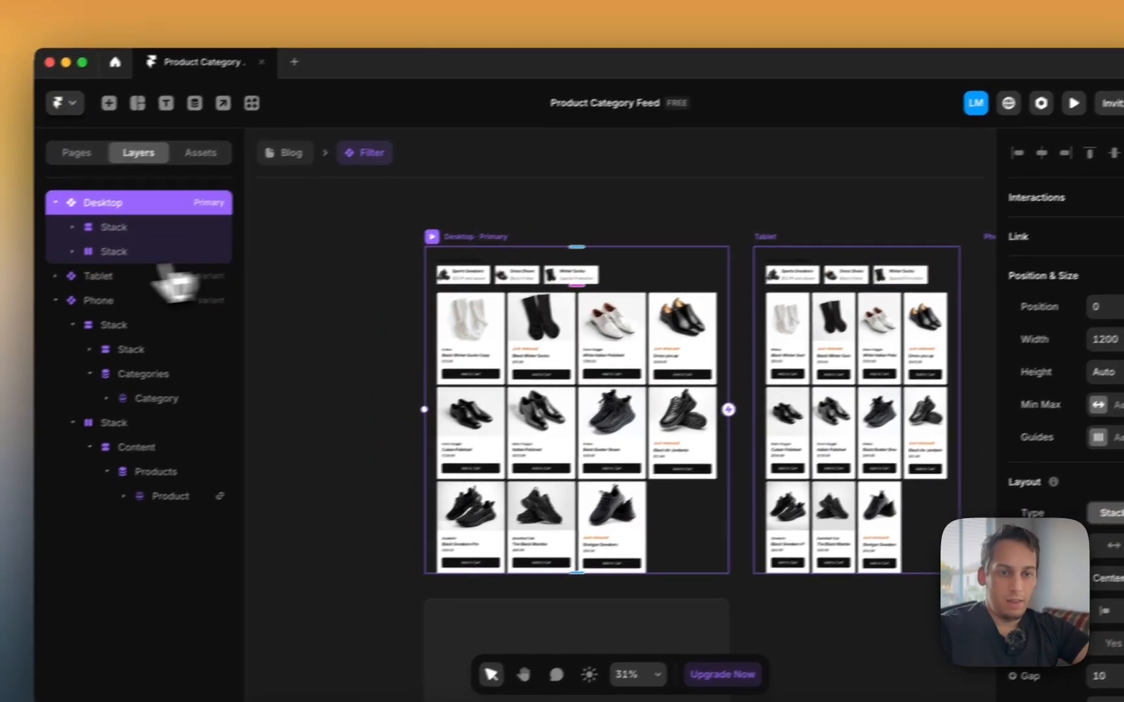
{"action": "left_click", "coordinate": [19, 313]}
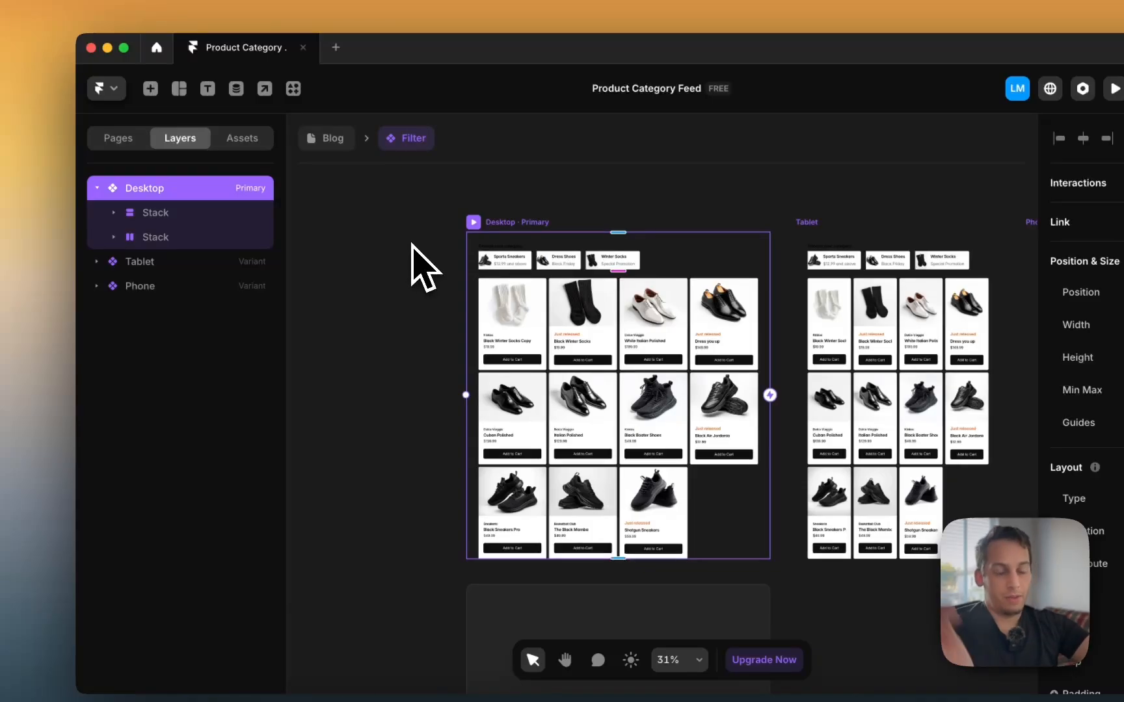
{"action": "left_click", "coordinate": [519, 212]}
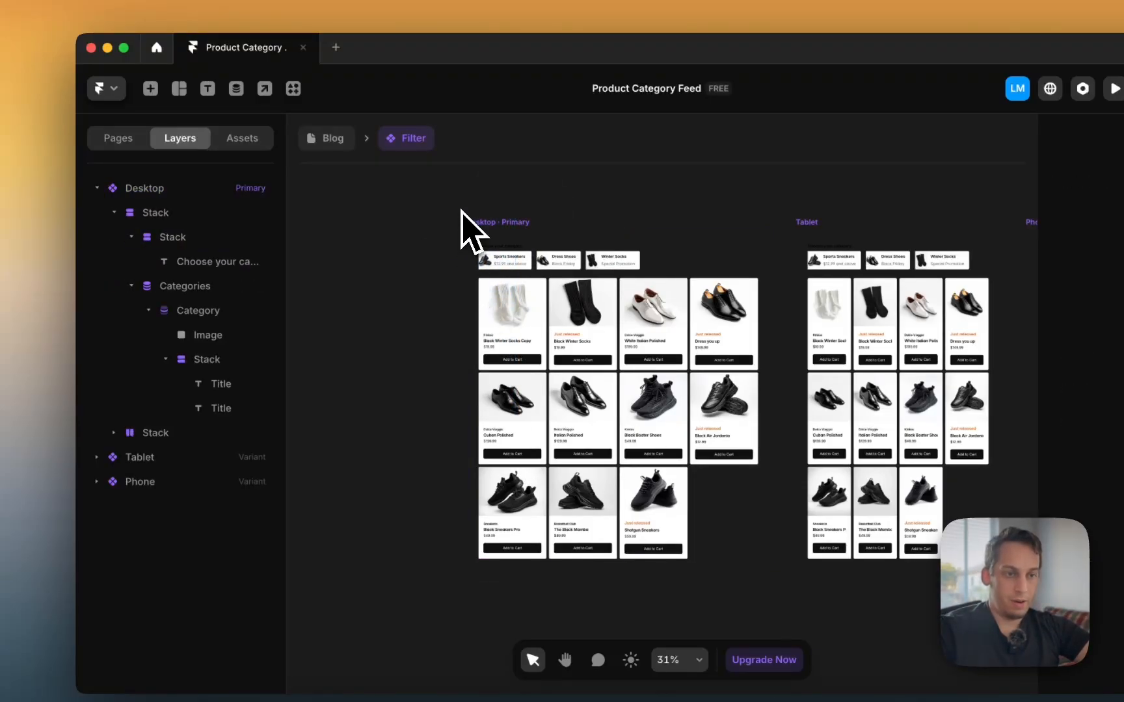
Step: Try to place a copy of the Desktop, Tablet and Phone variants below the originals, and undo it
{"action": "left_click", "coordinate": [484, 219]}
{"action": "scroll", "coordinate": [484, 219], "scroll_direction": "down", "scroll_amount": 5}
{"action": "left_click", "coordinate": [699, 221], "text": "shift"}
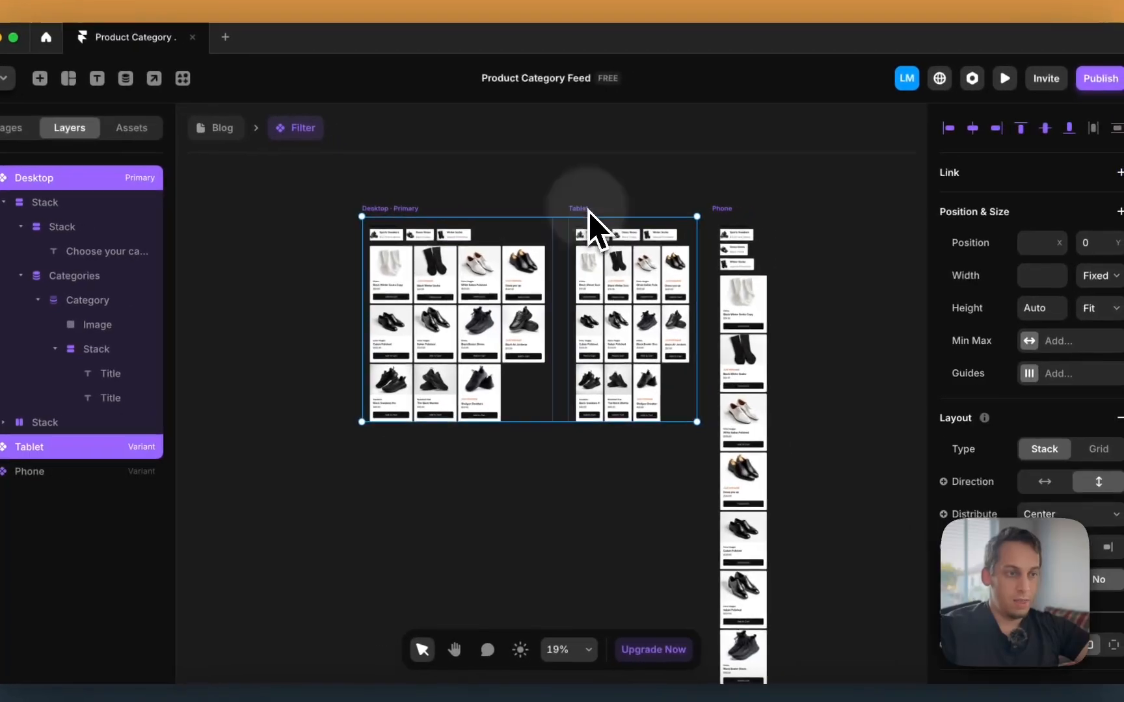
{"action": "left_click", "coordinate": [735, 214], "text": "shift"}
{"action": "scroll", "coordinate": [598, 264], "scroll_direction": "down", "scroll_amount": 3}
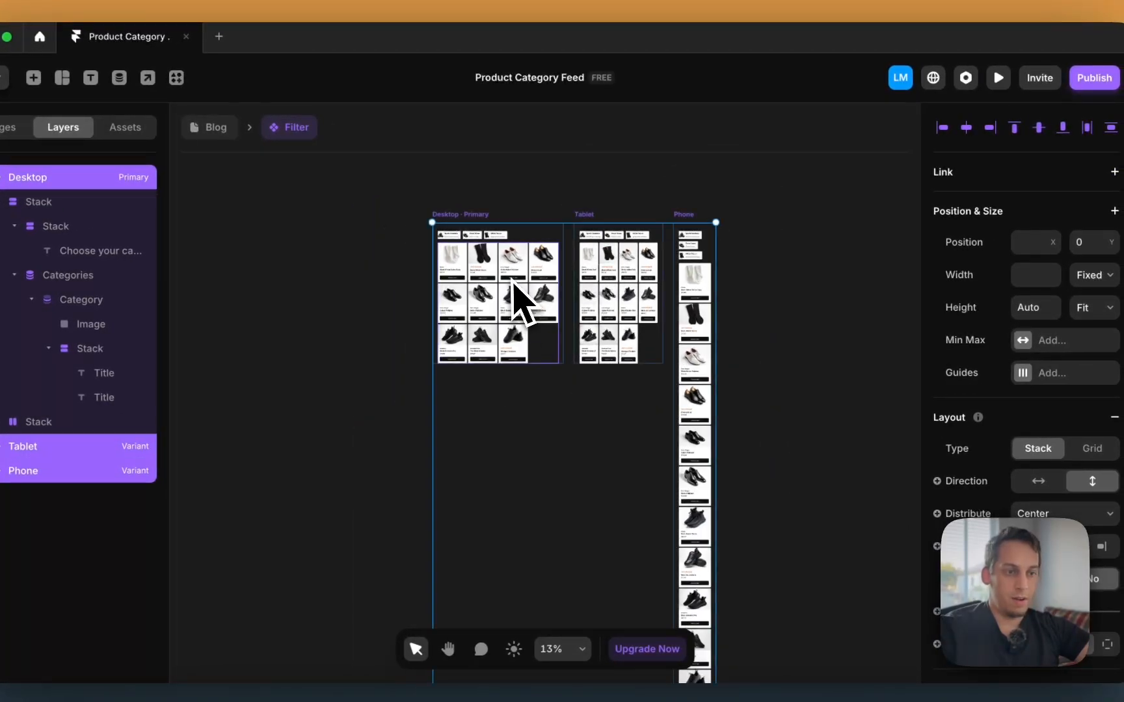
{"action": "scroll", "coordinate": [514, 296], "scroll_direction": "down", "scroll_amount": 3}
{"action": "left_click_drag", "start_coordinate": [514, 296], "coordinate": [518, 463]}
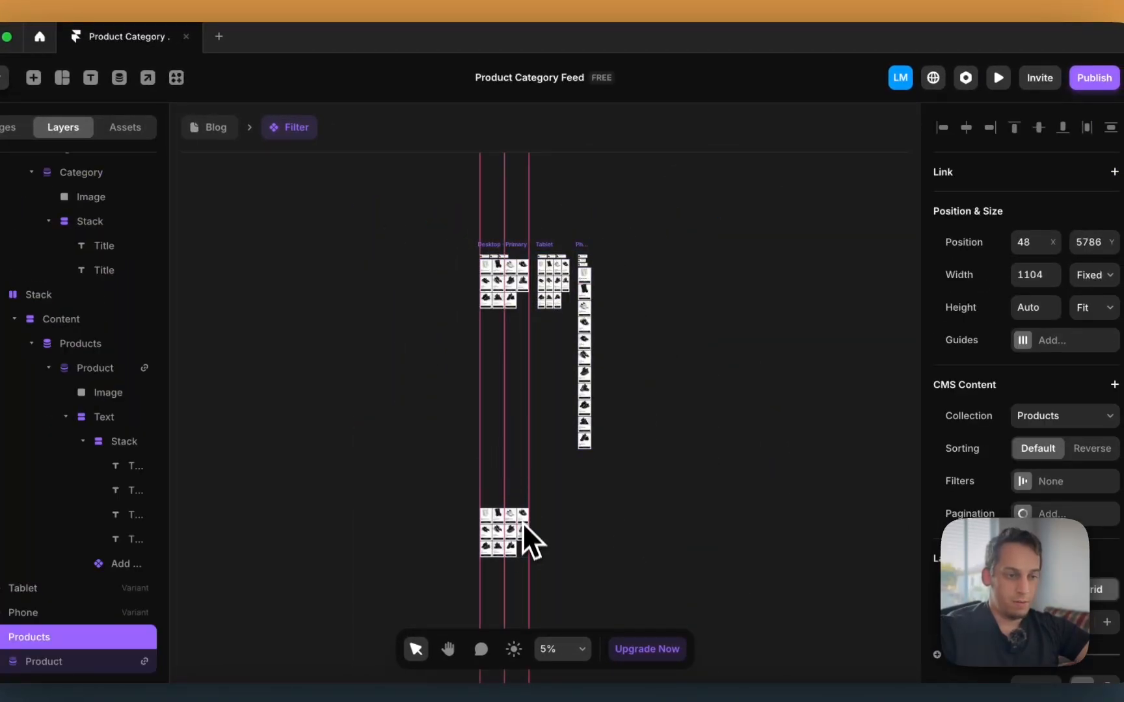
{"action": "key", "text": "super+z"}
Step: Duplicate the Desktop, Tablet and Phone variants together into three evenly spaced rows below the originals
{"action": "left_click_drag", "start_coordinate": [450, 197], "coordinate": [724, 525]}
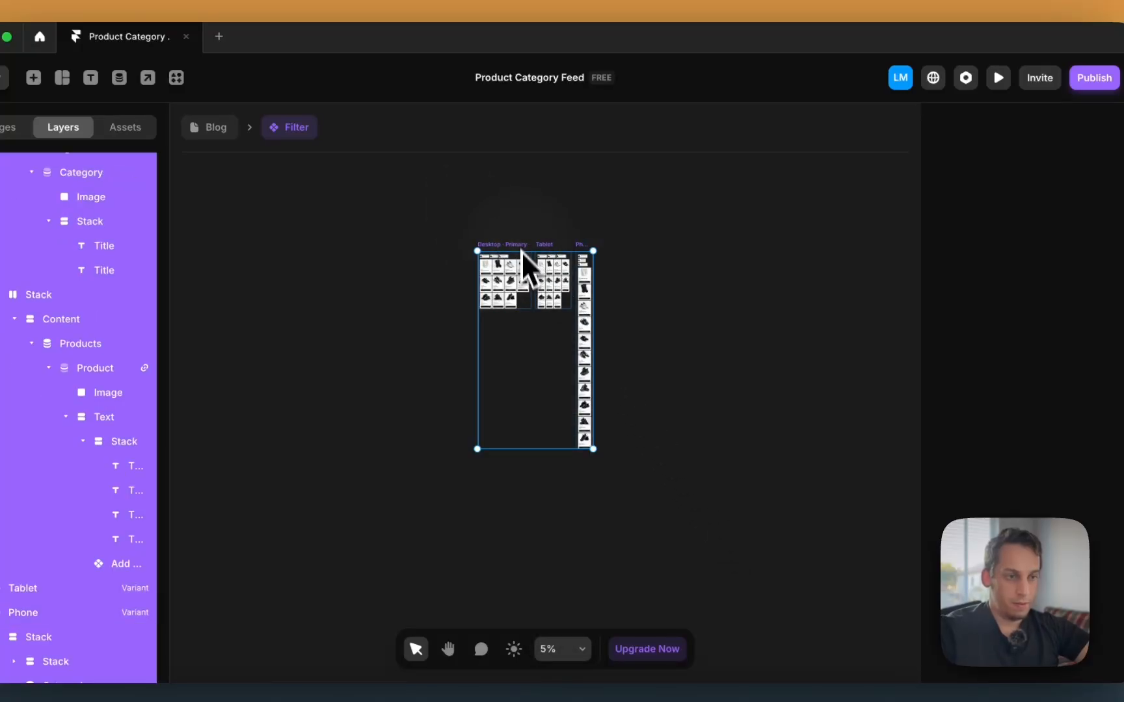
{"action": "left_click_drag", "start_coordinate": [523, 247], "coordinate": [528, 515]}
{"action": "scroll", "coordinate": [528, 501], "scroll_direction": "down", "scroll_amount": 2}
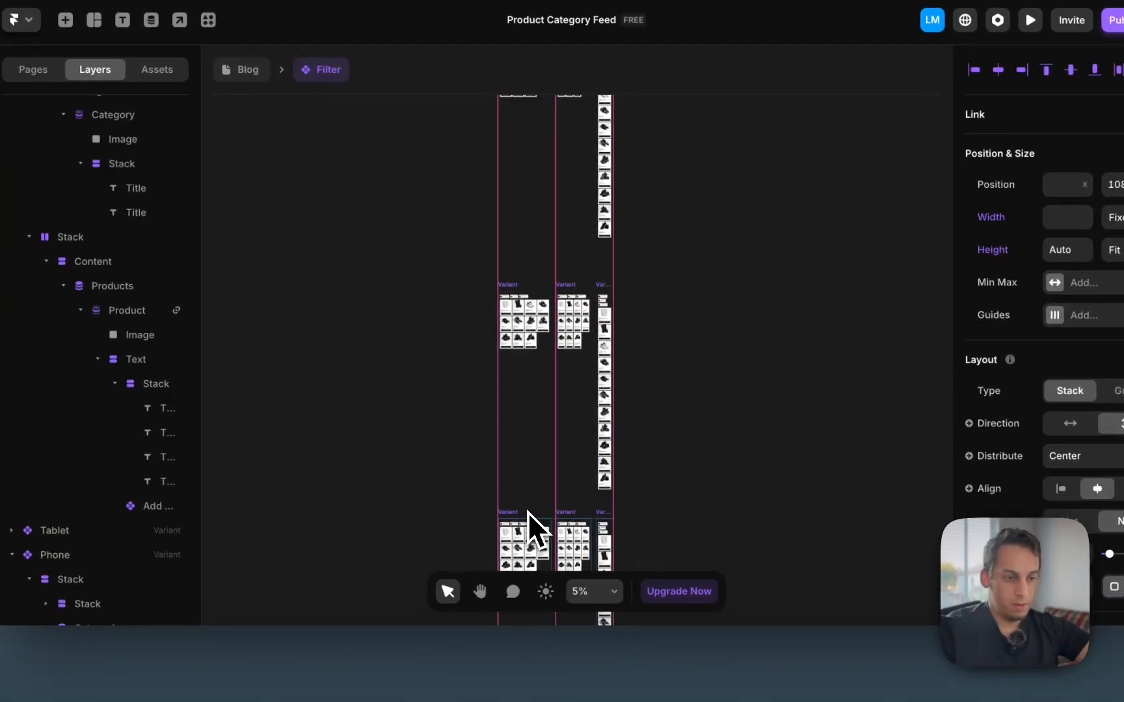
{"action": "scroll", "coordinate": [528, 517], "scroll_direction": "down", "scroll_amount": 2}
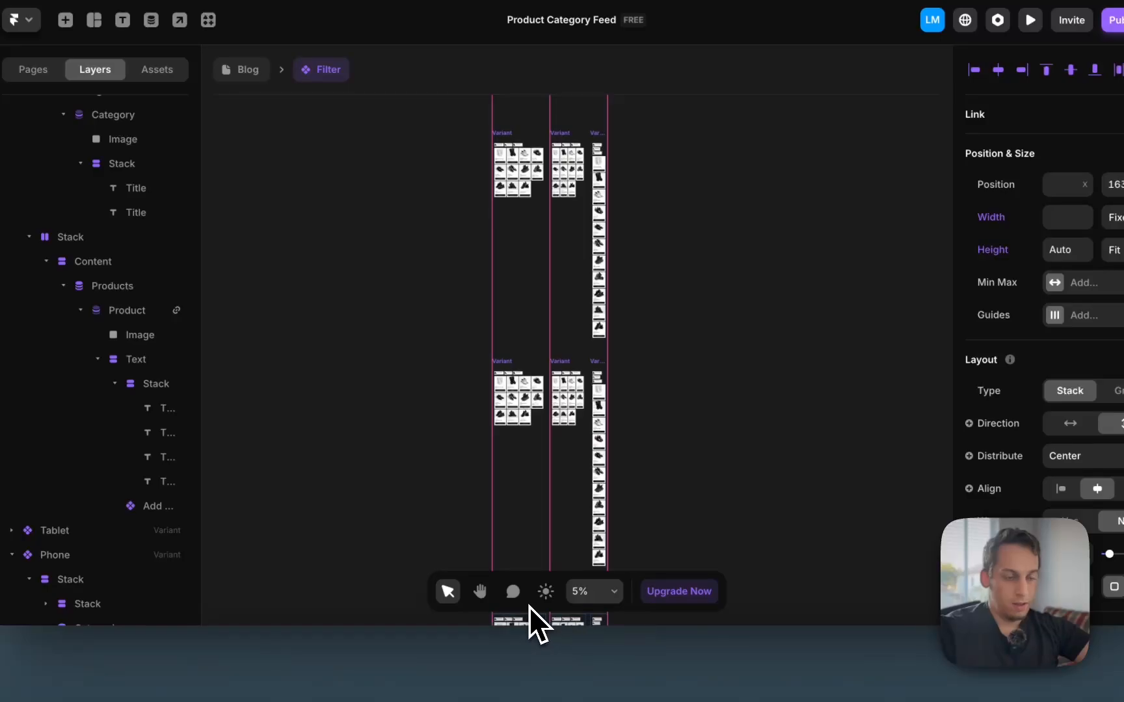
Step: Rename the desktop variant in the first duplicated row to D-1
{"action": "scroll", "coordinate": [530, 390], "scroll_direction": "up", "scroll_amount": 3}
{"action": "scroll", "coordinate": [523, 234], "scroll_direction": "up", "scroll_amount": 5}
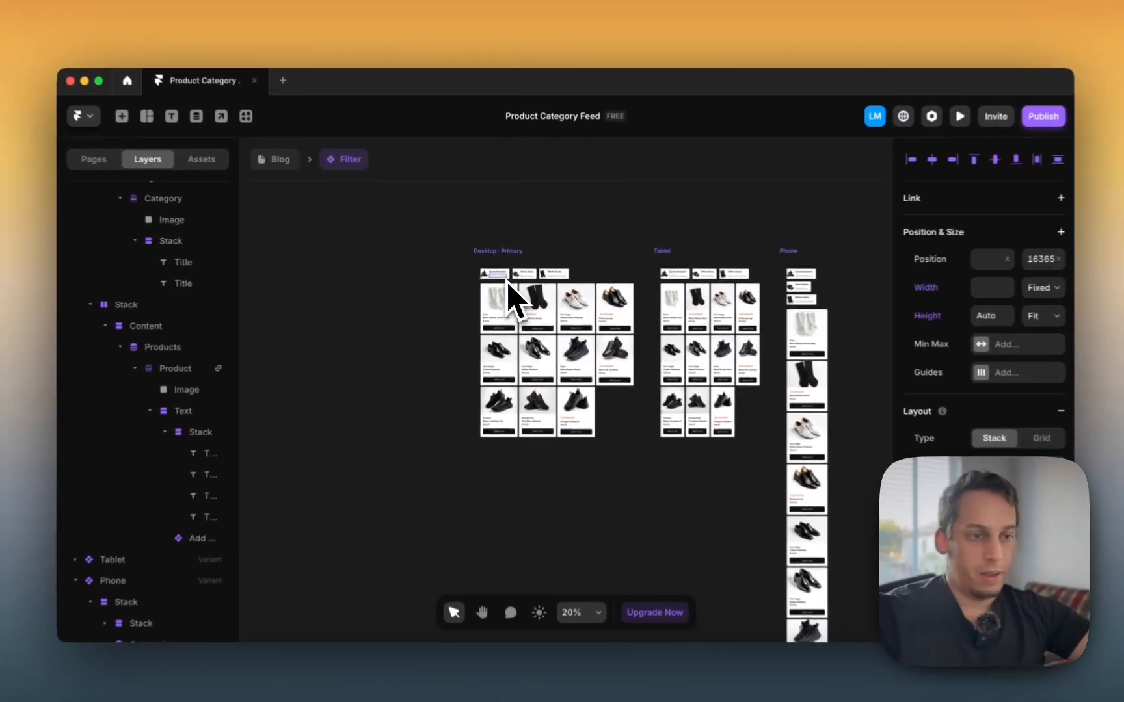
{"action": "scroll", "coordinate": [506, 281], "scroll_direction": "up", "scroll_amount": 4}
{"action": "scroll", "coordinate": [502, 304], "scroll_direction": "down", "scroll_amount": 4}
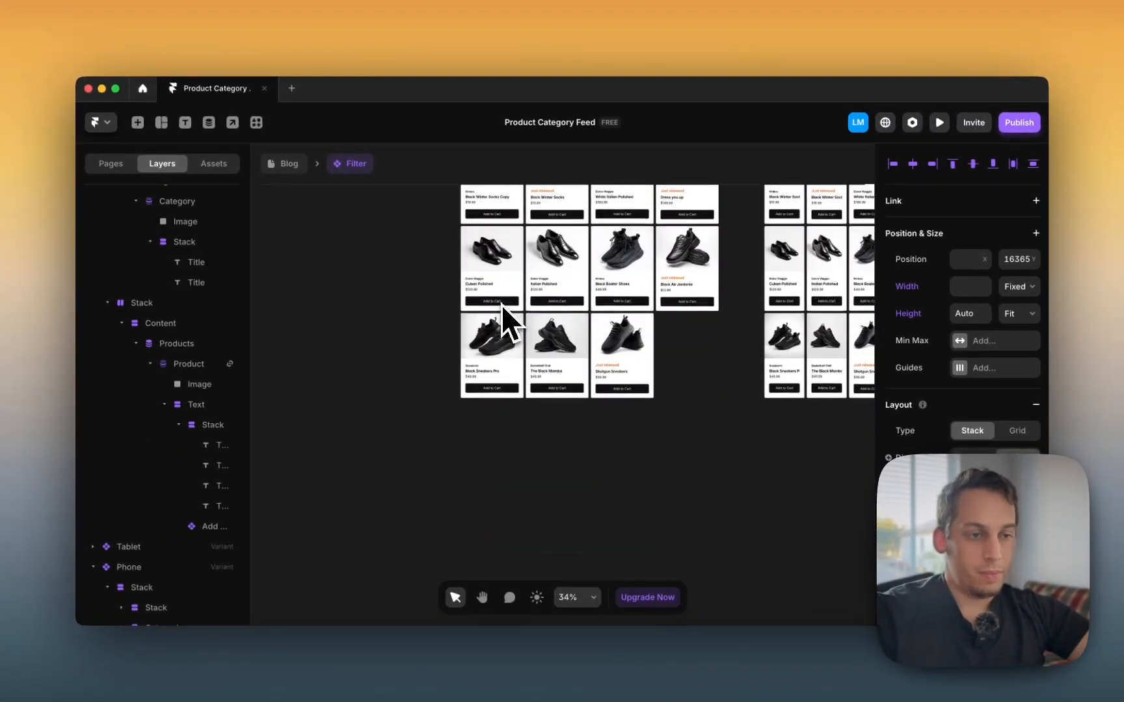
{"action": "scroll", "coordinate": [501, 308], "scroll_direction": "down", "scroll_amount": 4}
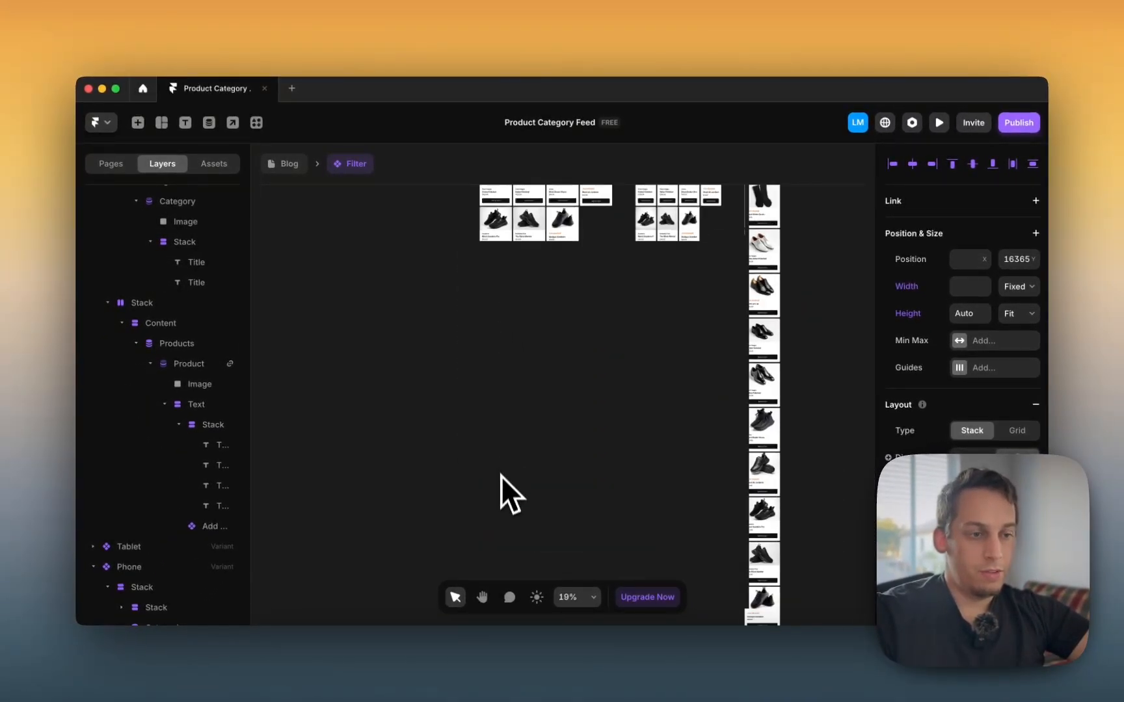
{"action": "scroll", "coordinate": [501, 478], "scroll_direction": "down", "scroll_amount": 3}
{"action": "scroll", "coordinate": [501, 481], "scroll_direction": "up", "scroll_amount": 5}
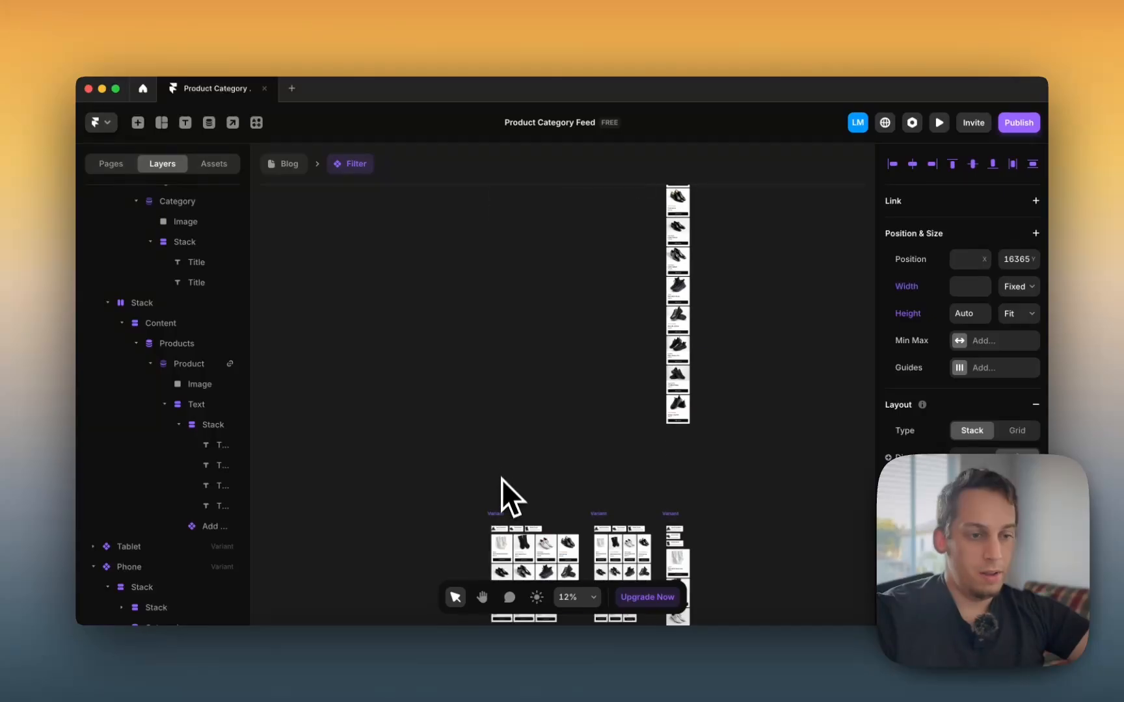
{"action": "left_click", "coordinate": [494, 518]}
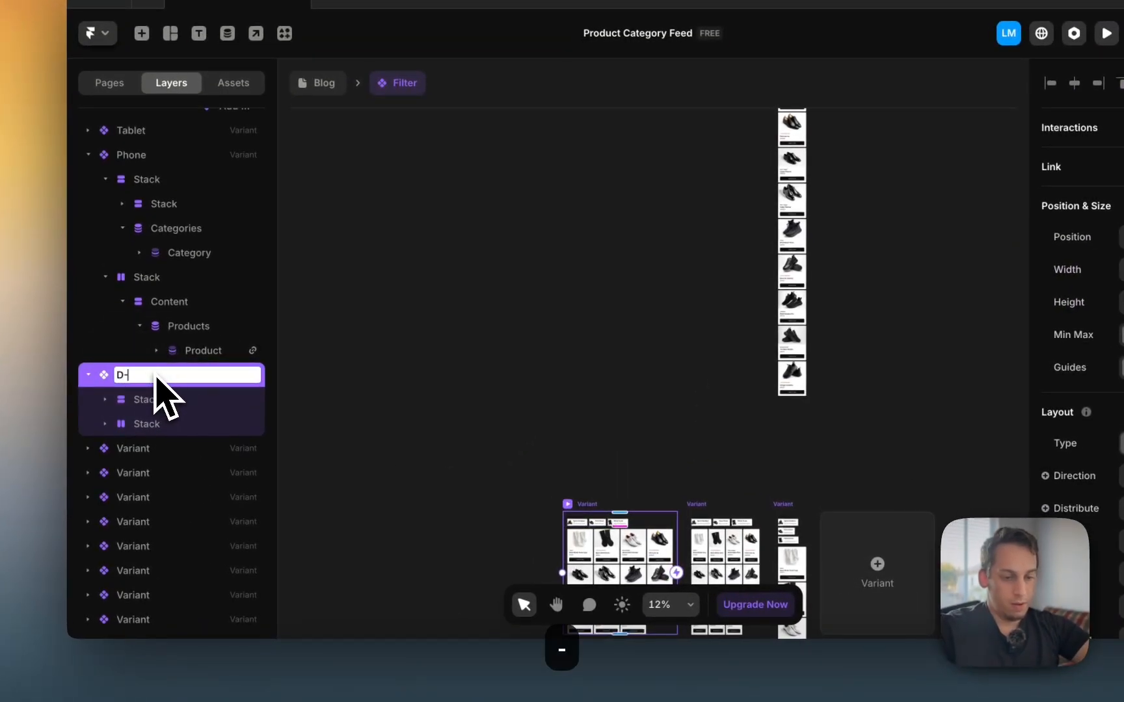
Step: Rename the tablet and phone variants in the first duplicated row to T-1 and P-1
{"action": "left_click", "coordinate": [699, 511]}
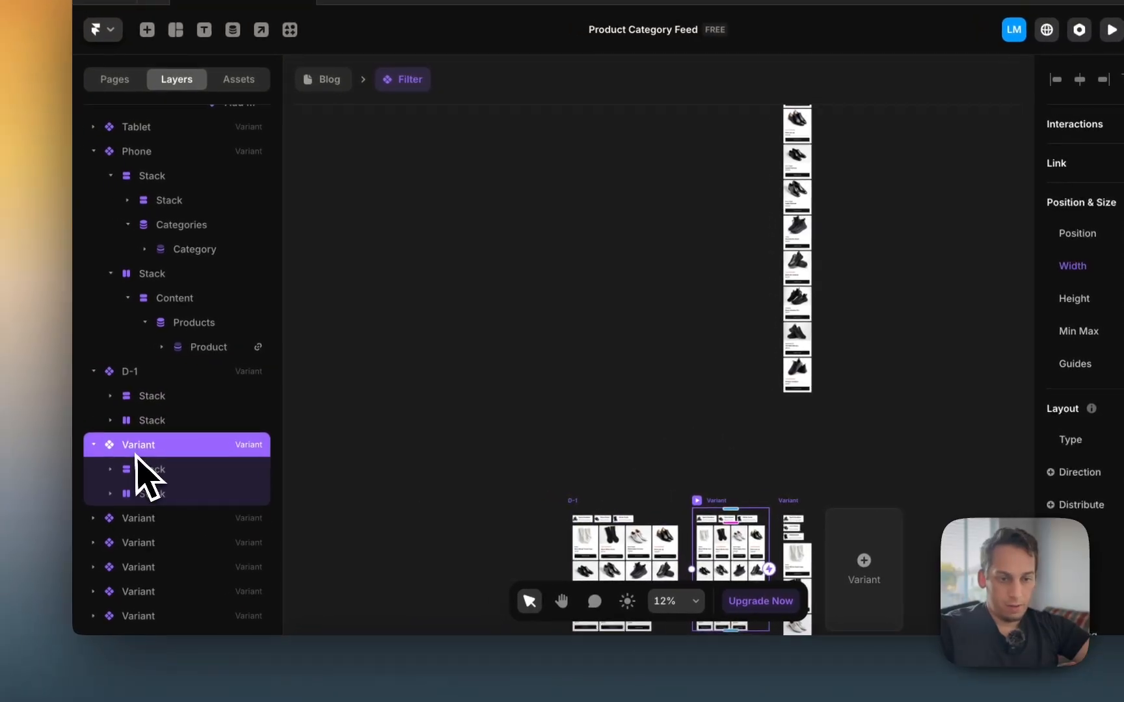
{"action": "double_click", "coordinate": [136, 453]}
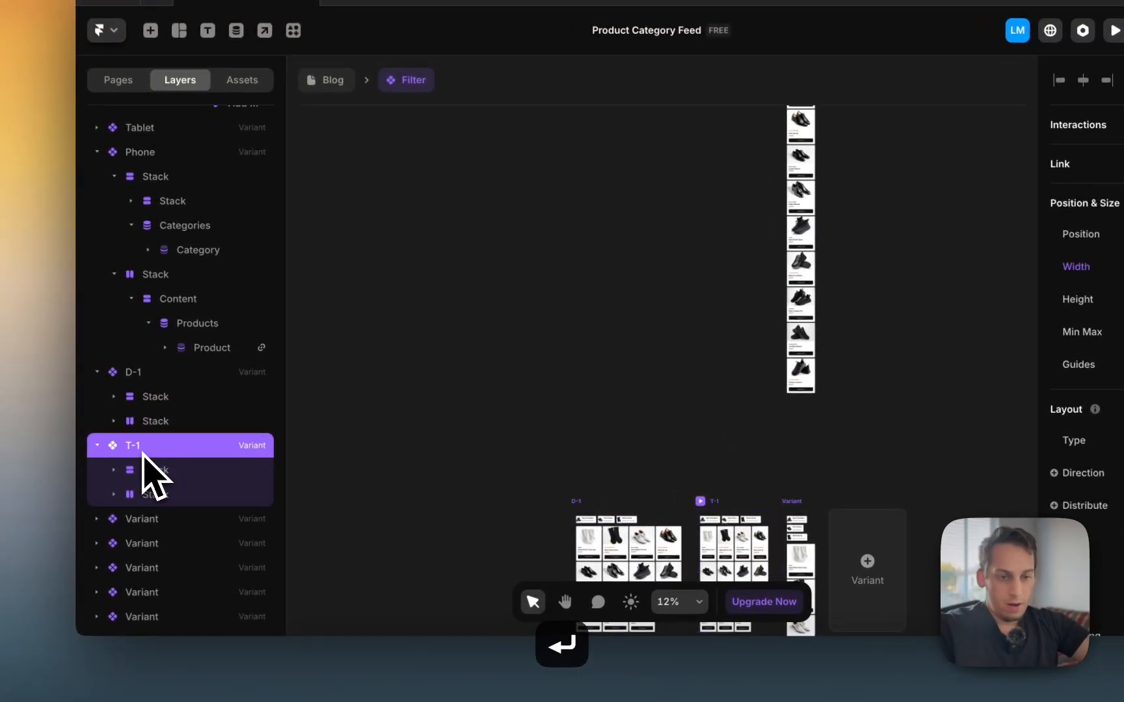
{"action": "left_click", "coordinate": [798, 525]}
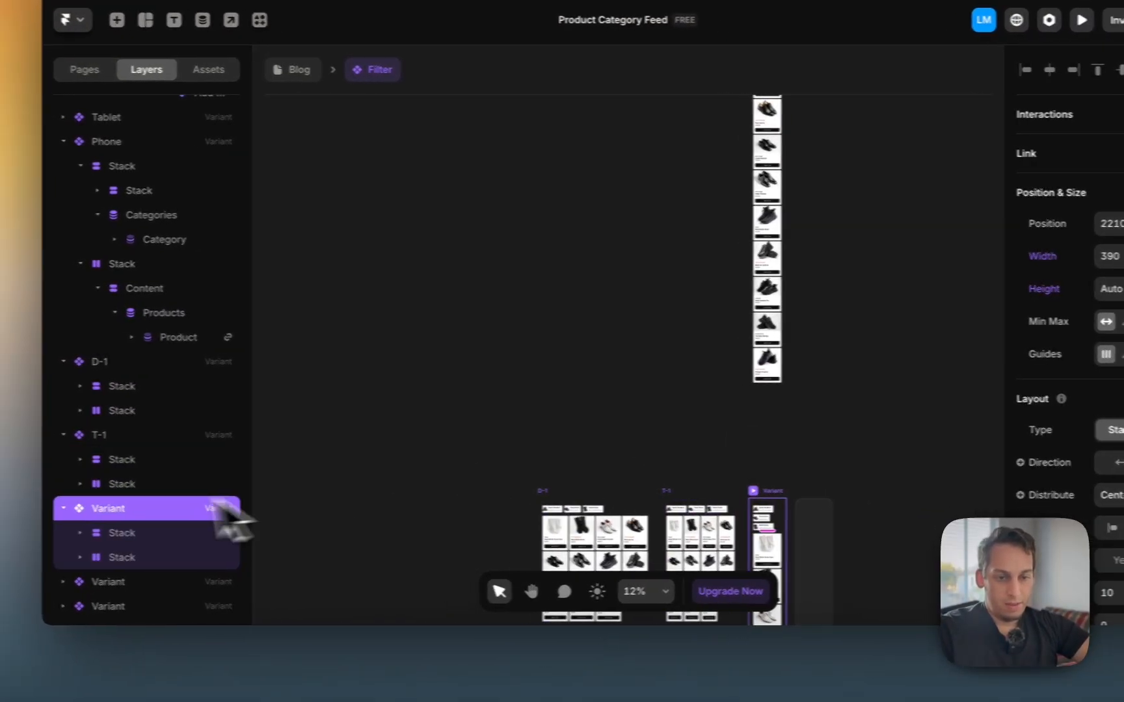
{"action": "double_click", "coordinate": [108, 509]}
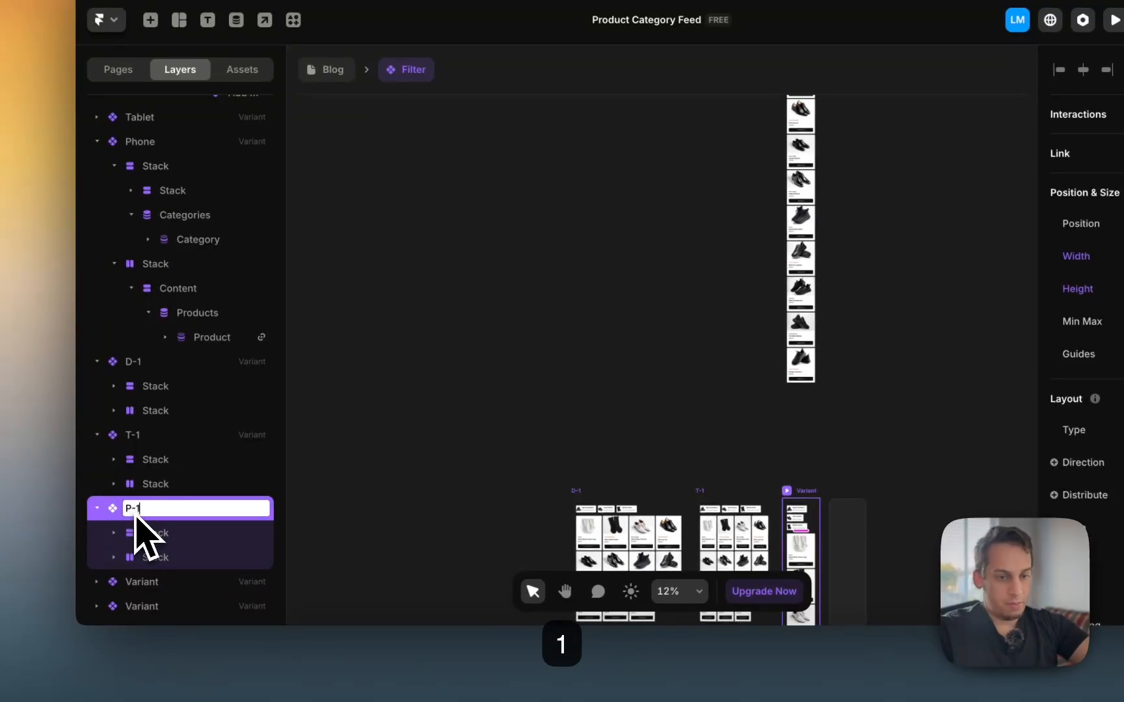
{"action": "type", "text": "P-1"}
{"action": "key", "text": "Return"}
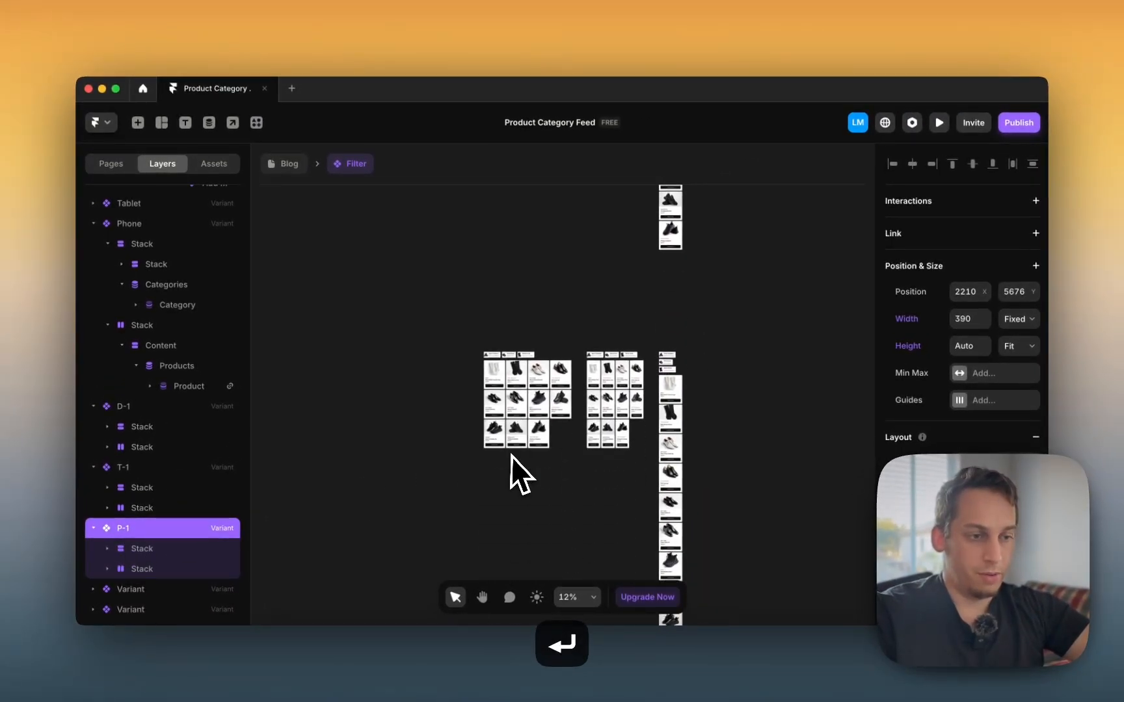
Step: Rename the desktop variant in the second duplicated row to D-2 and select the tablet variant beside it
{"action": "scroll", "coordinate": [511, 456], "scroll_direction": "down", "scroll_amount": 6}
{"action": "left_click", "coordinate": [489, 369]}
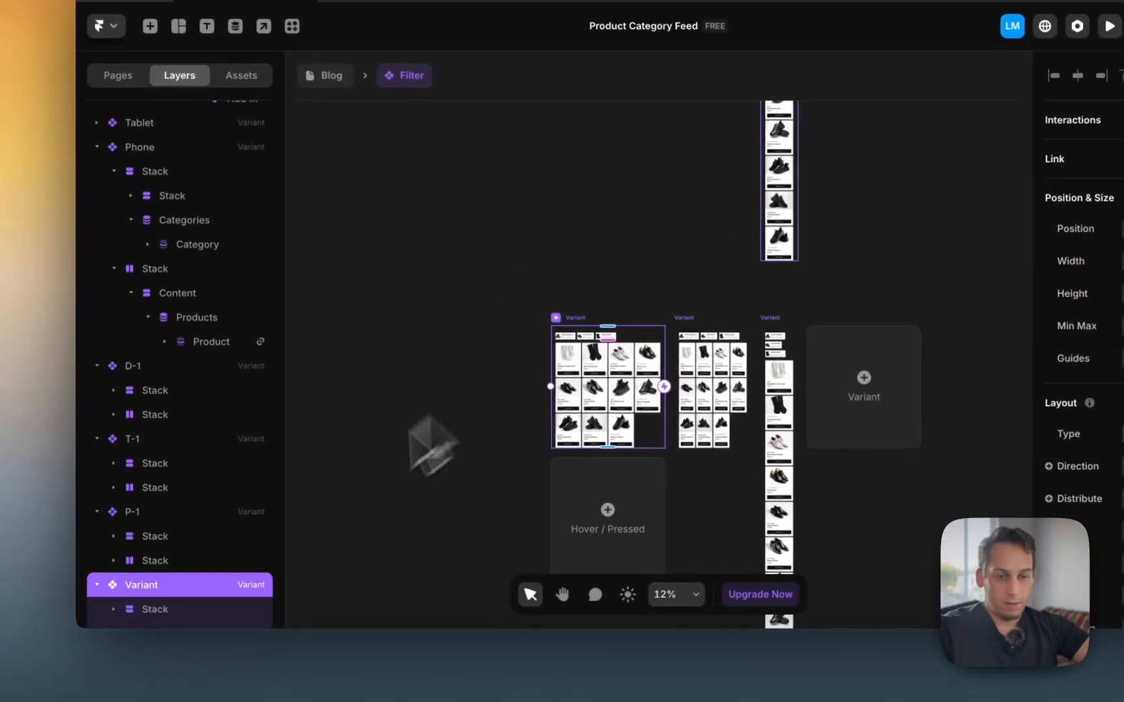
{"action": "double_click", "coordinate": [139, 587]}
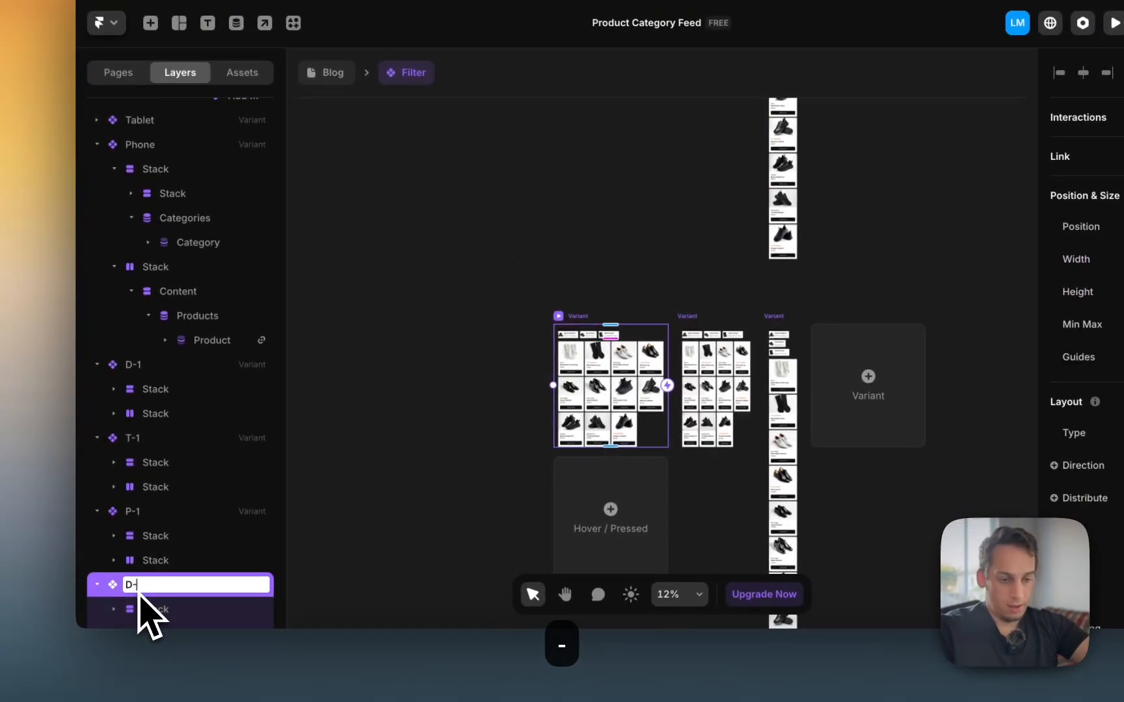
{"action": "left_click", "coordinate": [701, 325]}
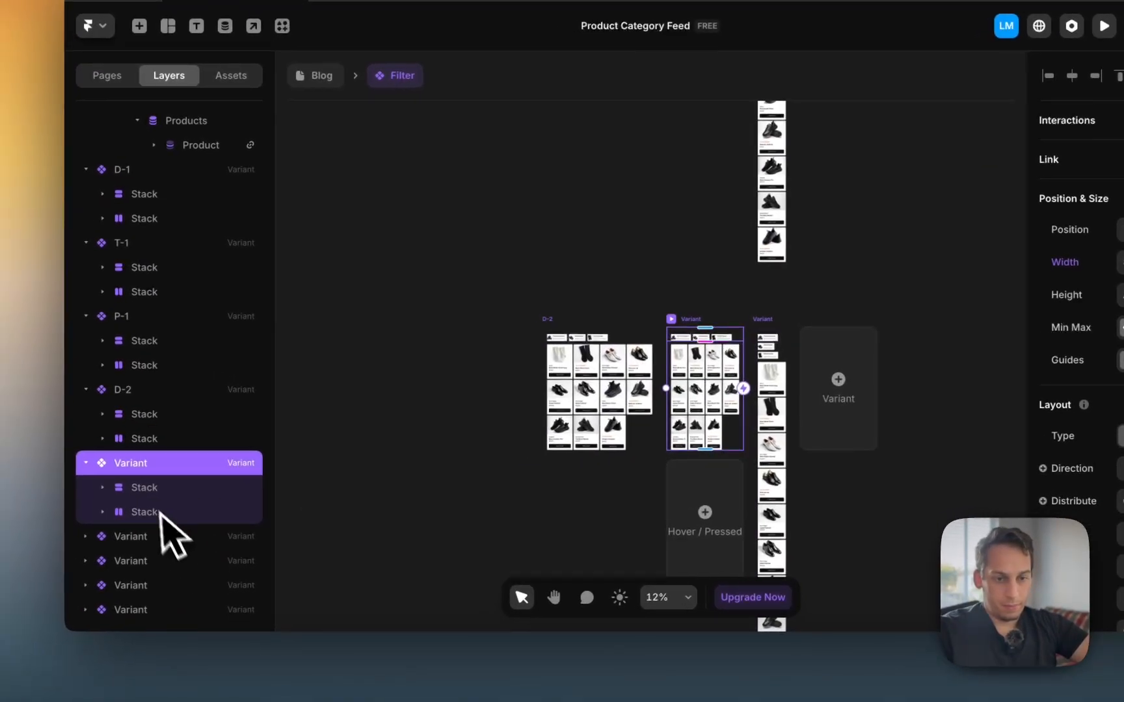
Step: Rename the second row's tablet and phone variants T-2 and P-2
{"action": "double_click", "coordinate": [132, 466]}
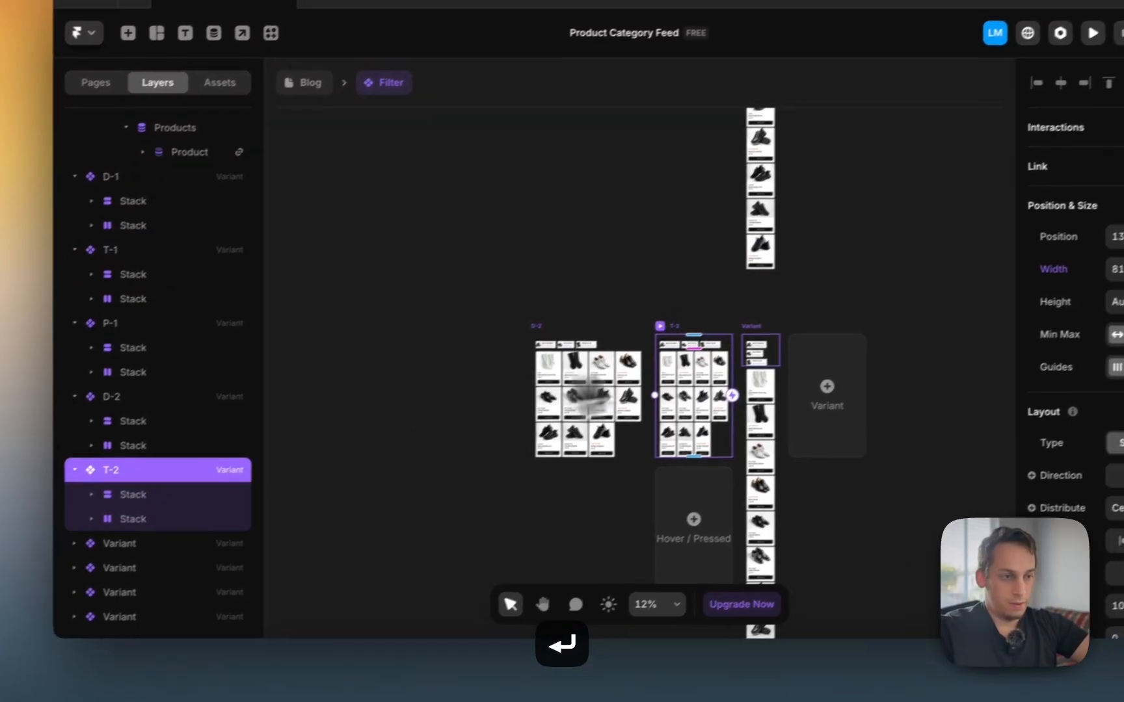
{"action": "left_click", "coordinate": [777, 348]}
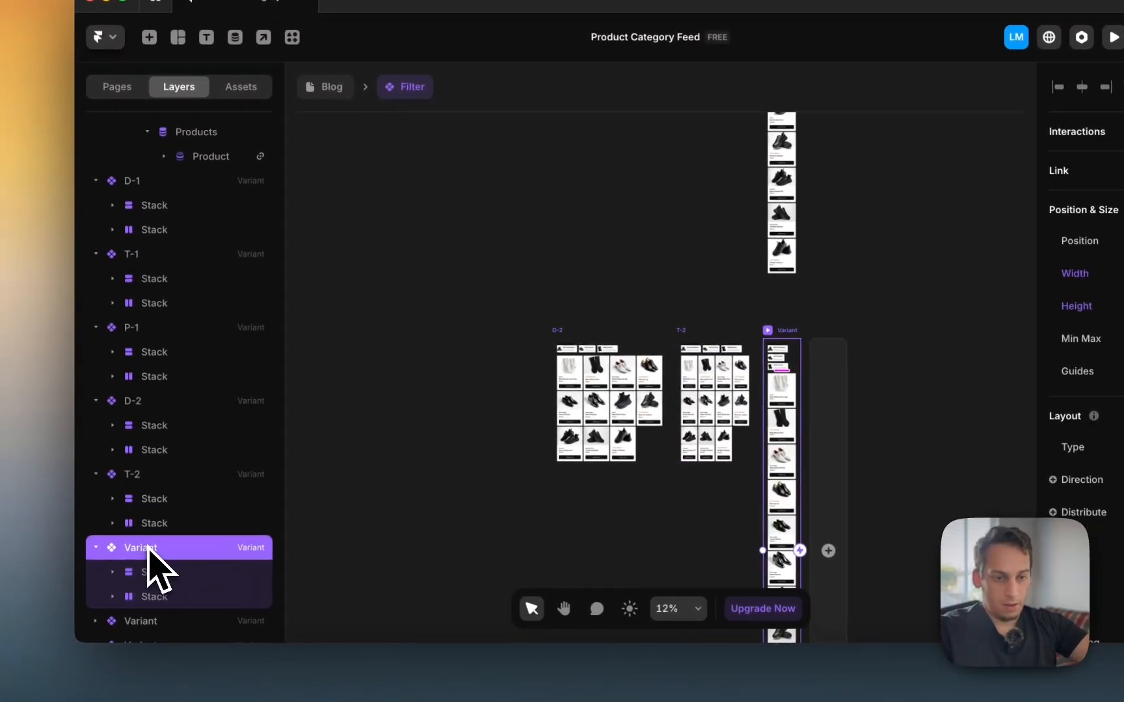
{"action": "double_click", "coordinate": [141, 548]}
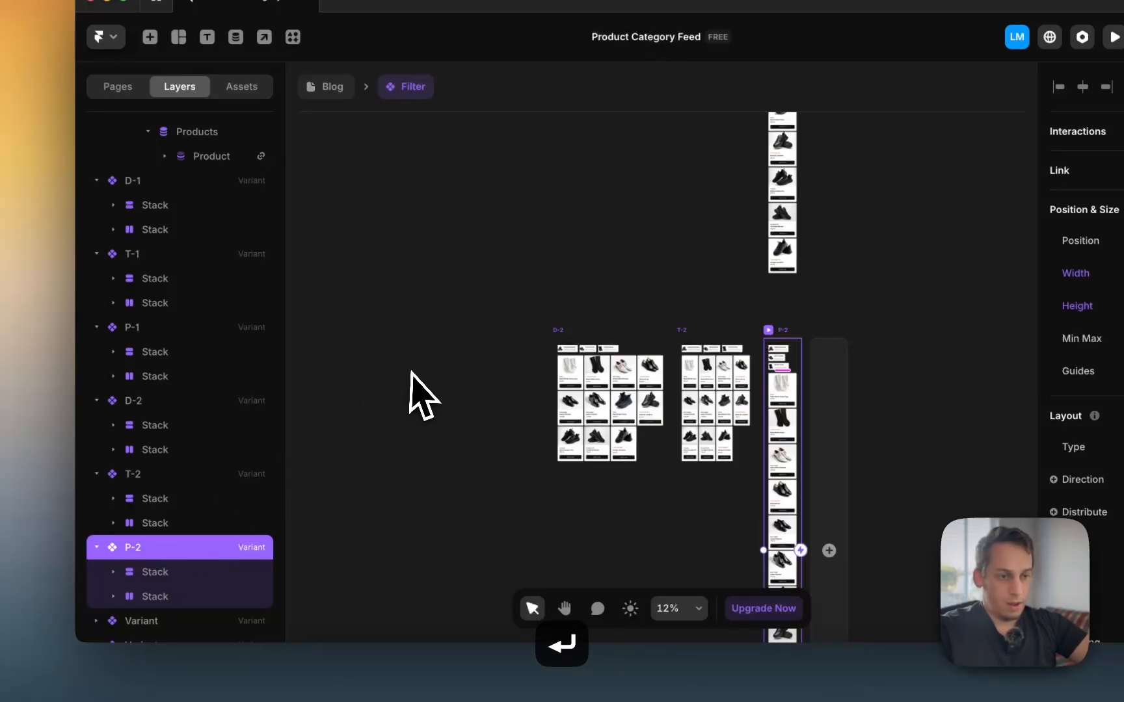
Step: Rename the third row's desktop, tablet and phone variants D-3, T-3 and P-3
{"action": "scroll", "coordinate": [455, 326], "scroll_direction": "down", "scroll_amount": 10}
{"action": "left_click", "coordinate": [560, 251]}
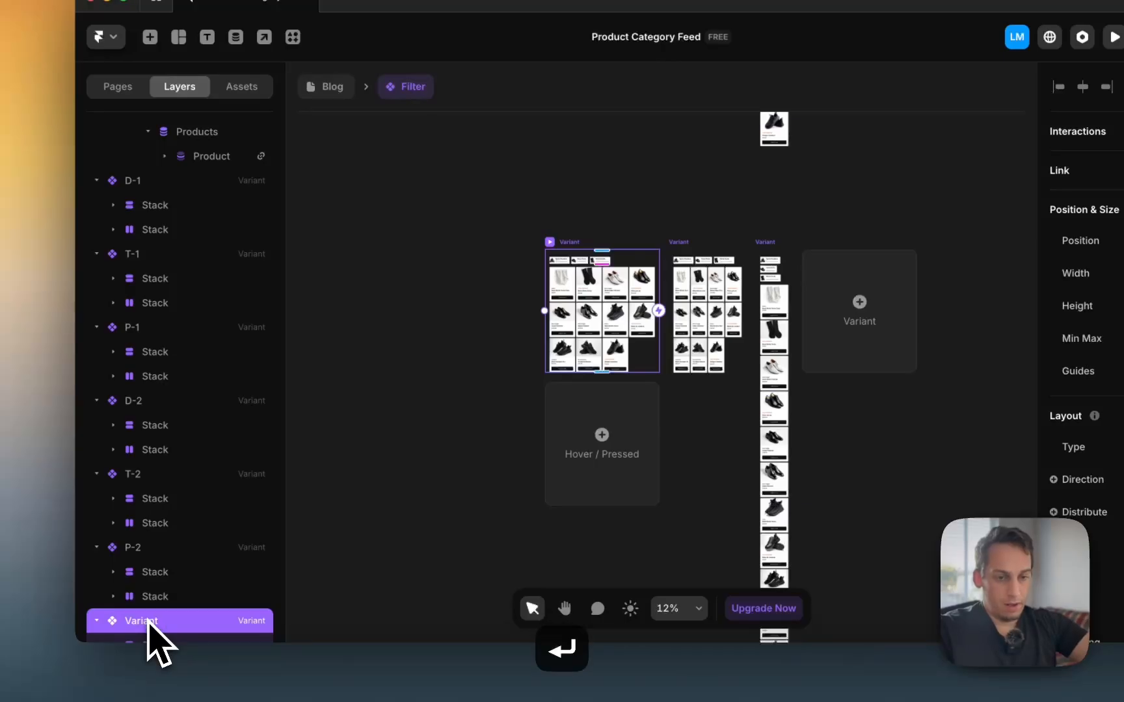
{"action": "left_click", "coordinate": [692, 229]}
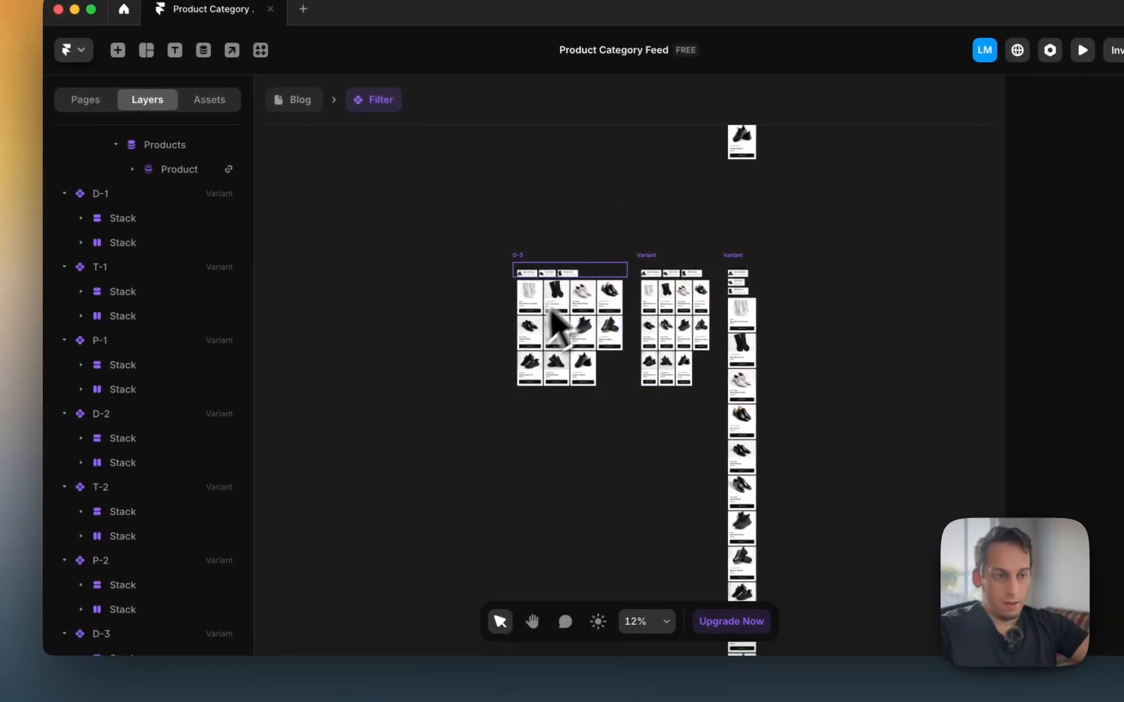
{"action": "left_click", "coordinate": [650, 269]}
{"action": "double_click", "coordinate": [114, 562]}
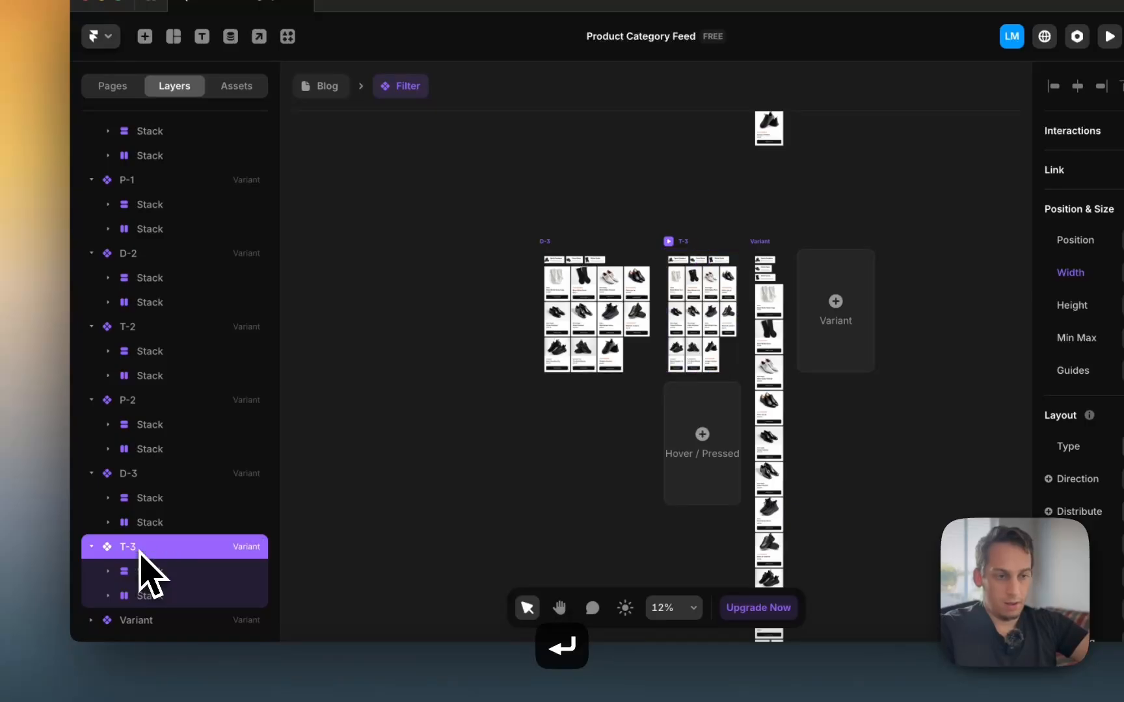
{"action": "left_click", "coordinate": [766, 261]}
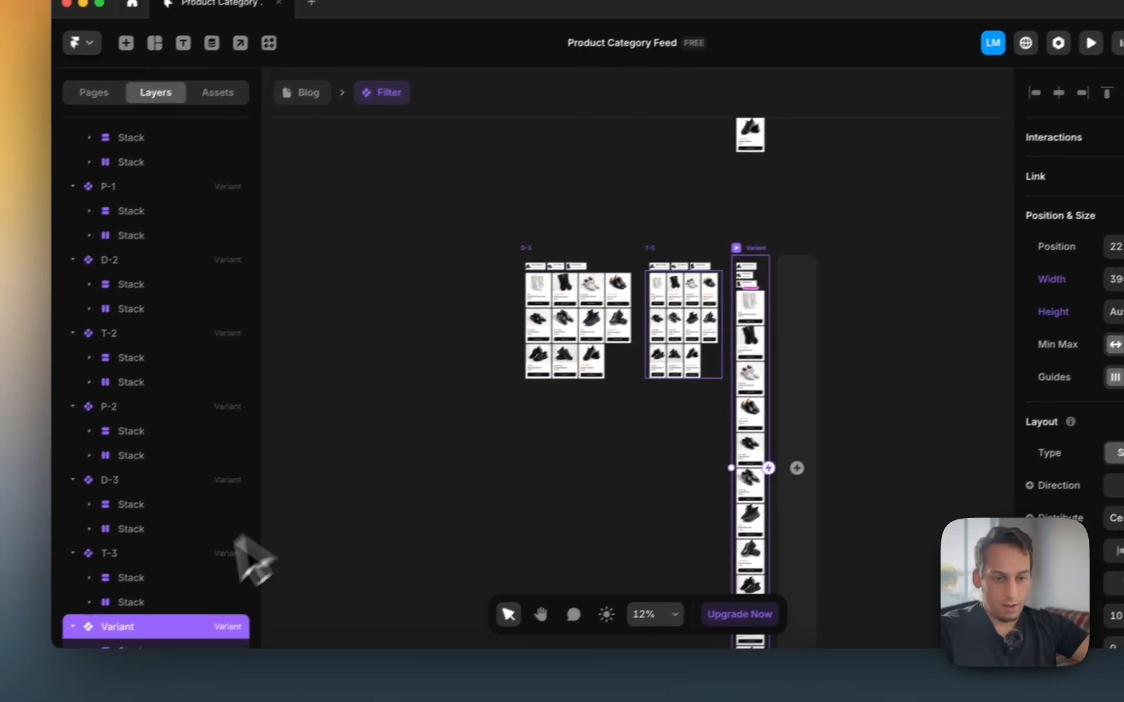
{"action": "double_click", "coordinate": [158, 616]}
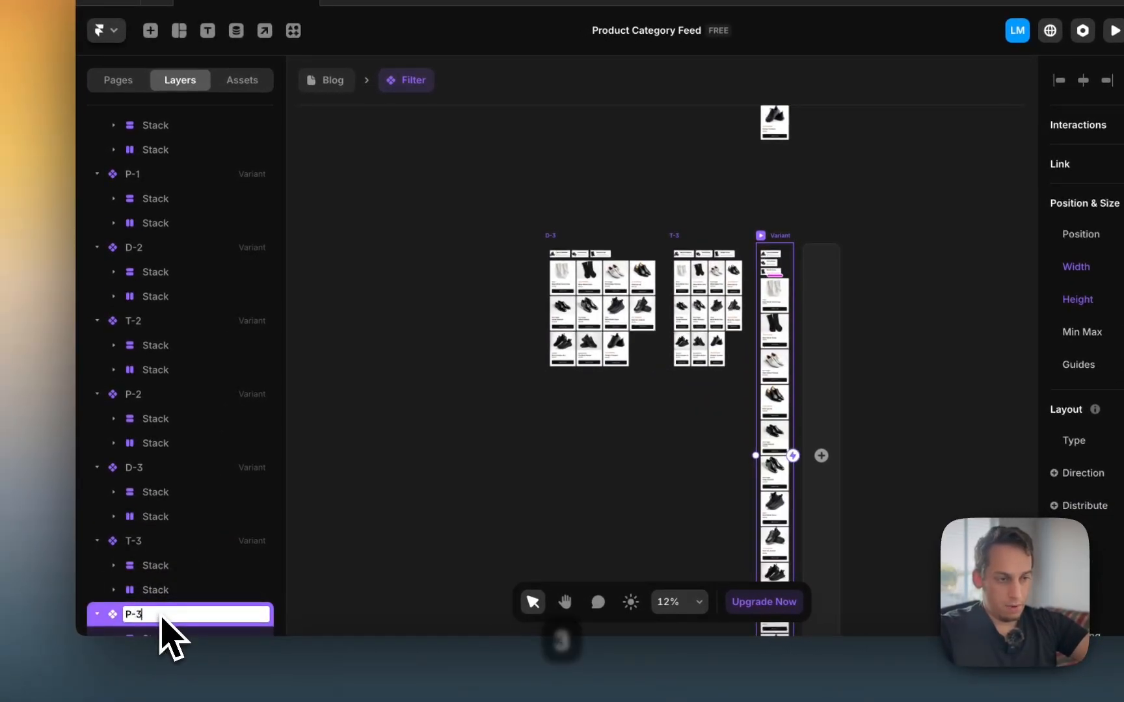
Step: Give the primary Desktop variant of the Filter component a #FAFAFA background fill
{"action": "scroll", "coordinate": [434, 289], "scroll_direction": "up", "scroll_amount": 10}
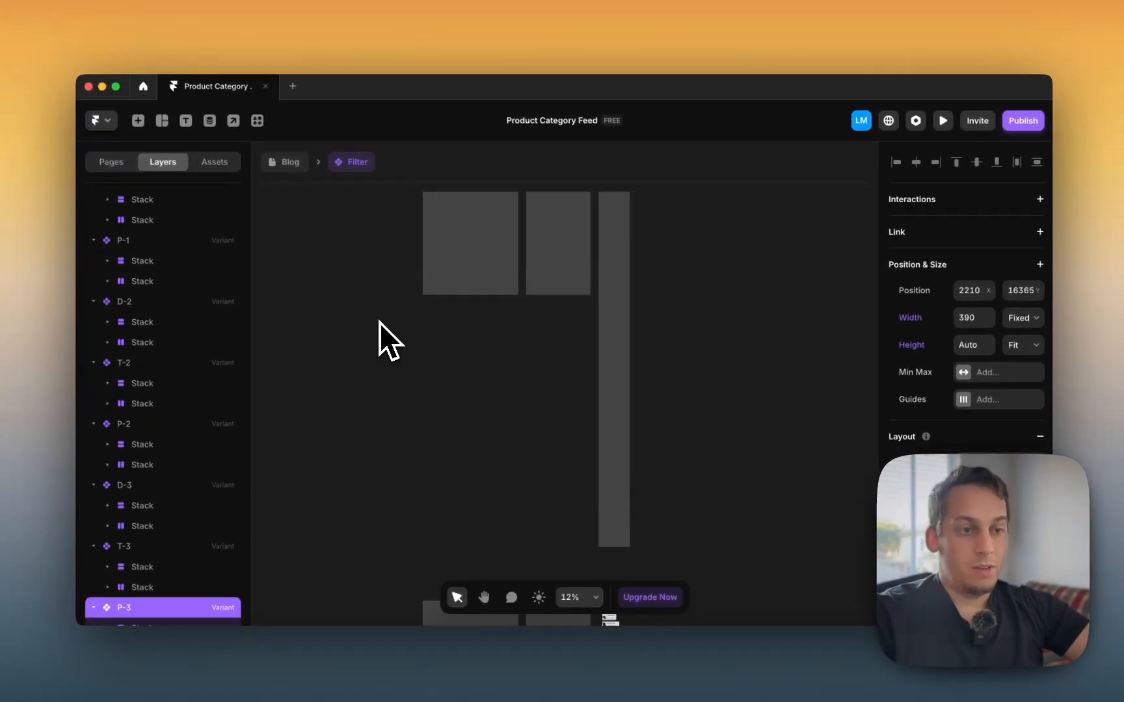
{"action": "scroll", "coordinate": [464, 302], "scroll_direction": "up", "scroll_amount": 5}
{"action": "scroll", "coordinate": [466, 284], "scroll_direction": "down", "scroll_amount": 8}
{"action": "scroll", "coordinate": [464, 251], "scroll_direction": "up", "scroll_amount": 2}
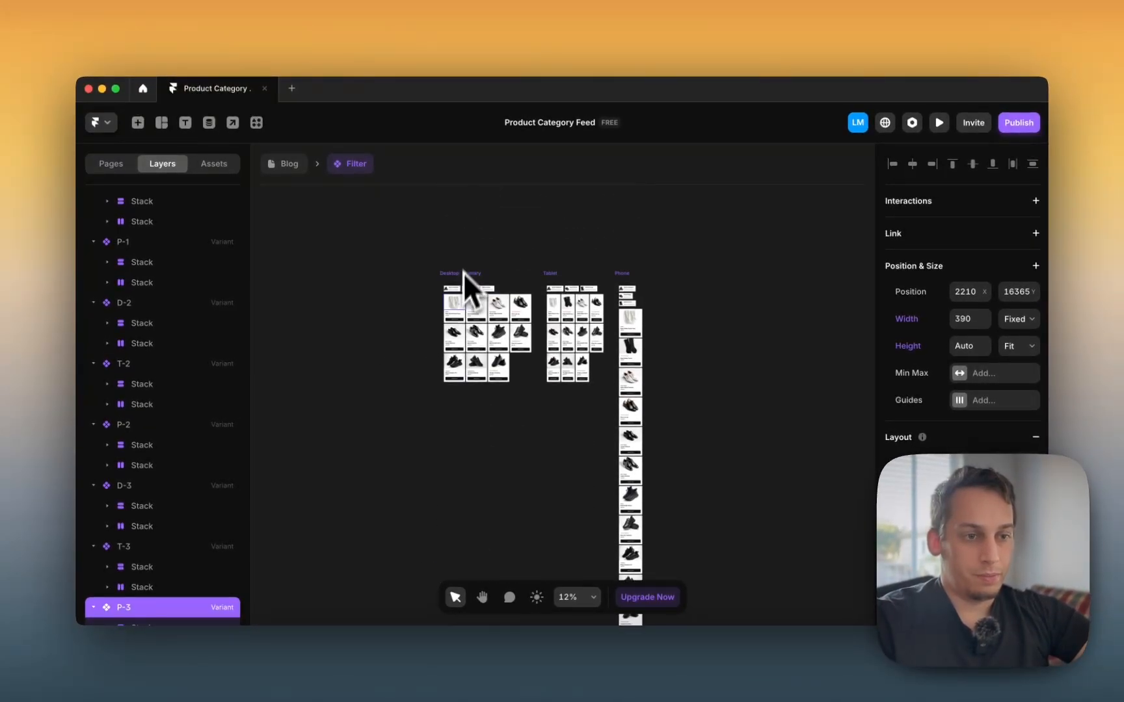
{"action": "scroll", "coordinate": [464, 281], "scroll_direction": "up", "scroll_amount": 5}
{"action": "scroll", "coordinate": [457, 260], "scroll_direction": "up", "scroll_amount": 10}
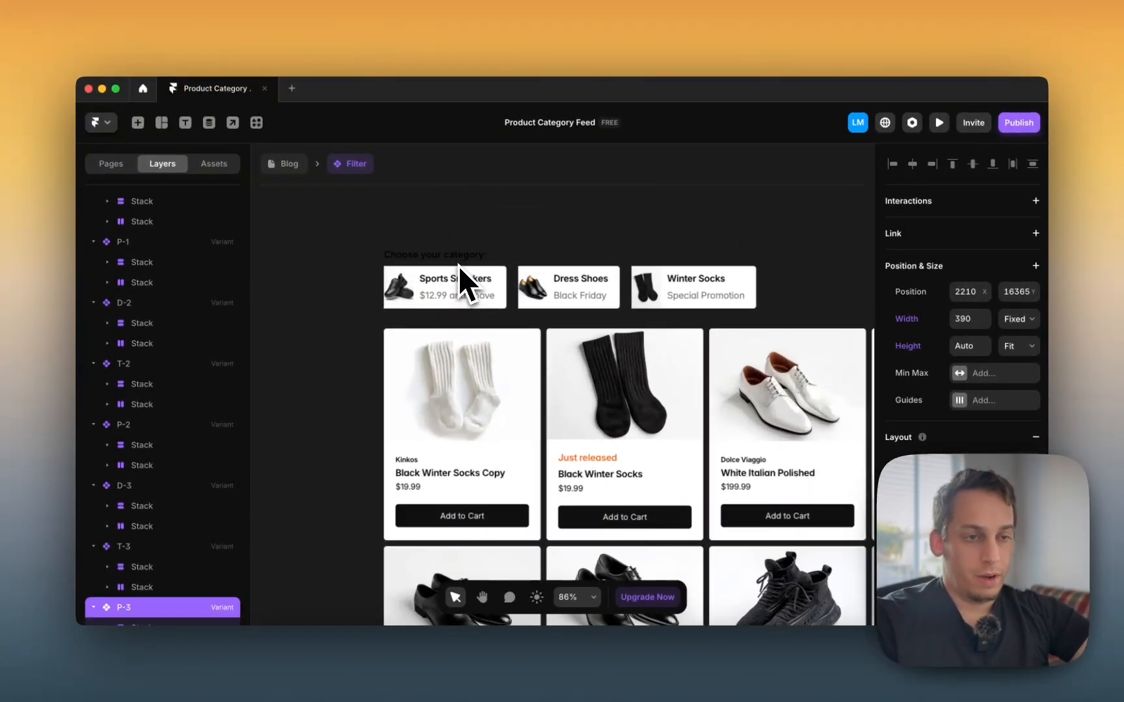
{"action": "scroll", "coordinate": [428, 269], "scroll_direction": "down", "scroll_amount": 10}
{"action": "left_click", "coordinate": [409, 241]}
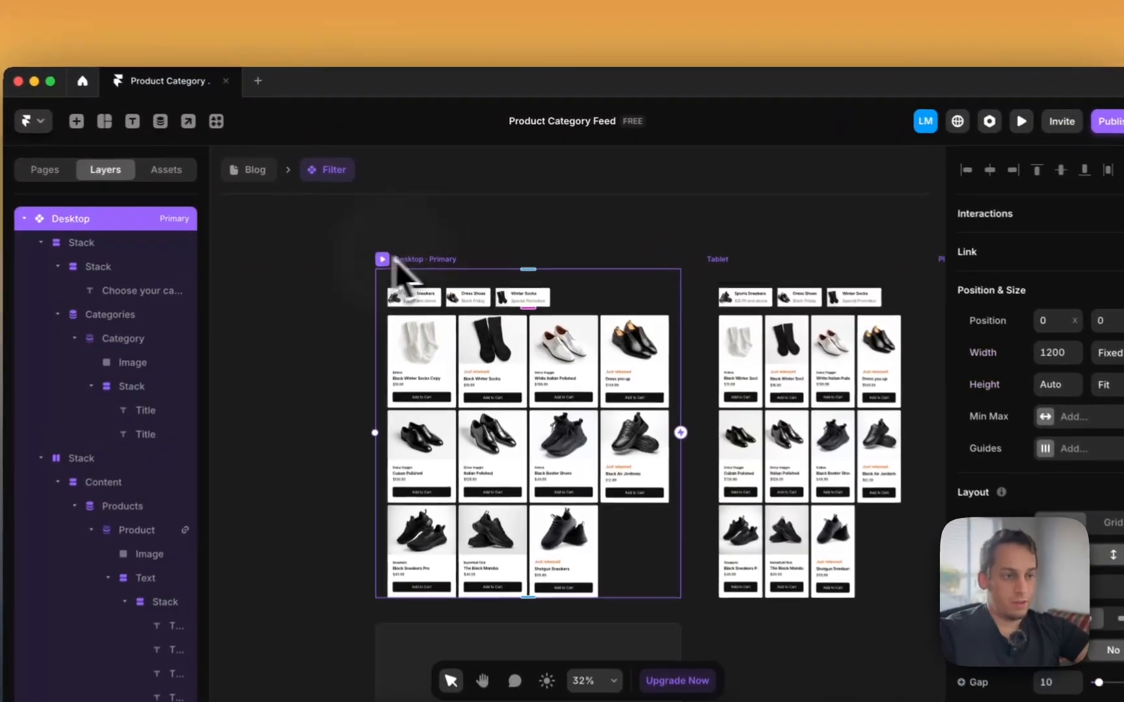
{"action": "left_click", "coordinate": [733, 262]}
{"action": "scroll", "coordinate": [748, 273], "scroll_direction": "right", "scroll_amount": 5}
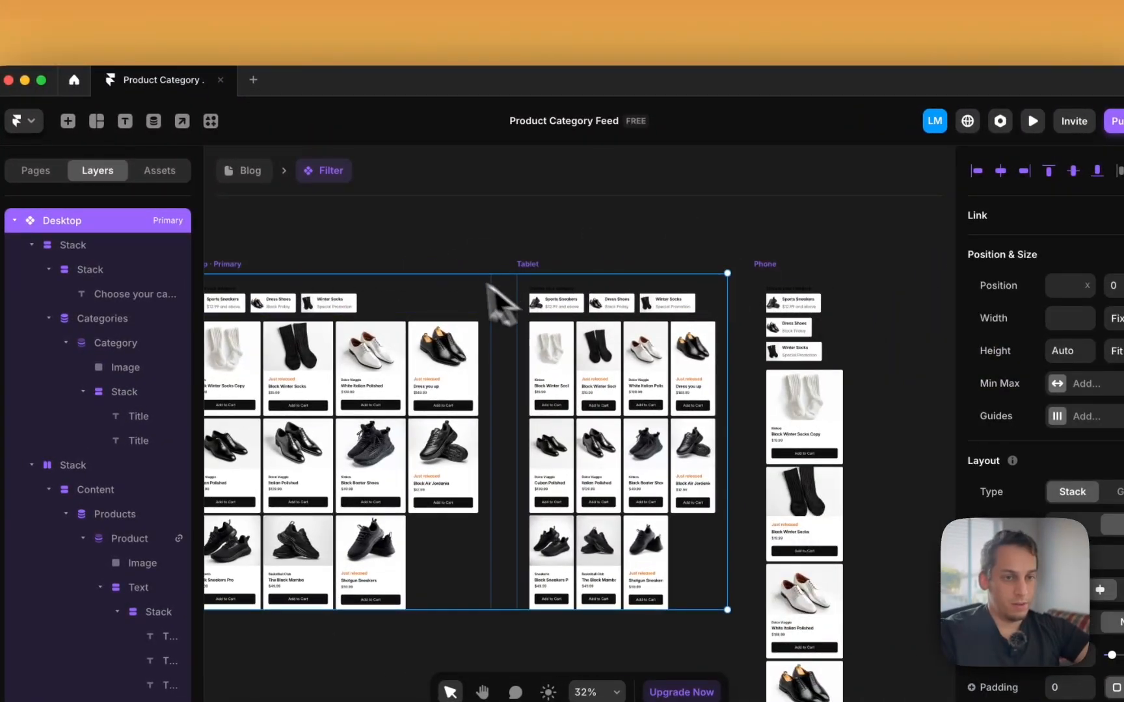
{"action": "left_click", "coordinate": [479, 251]}
{"action": "left_click", "coordinate": [238, 264]}
{"action": "scroll", "coordinate": [995, 478], "scroll_direction": "down", "scroll_amount": 8}
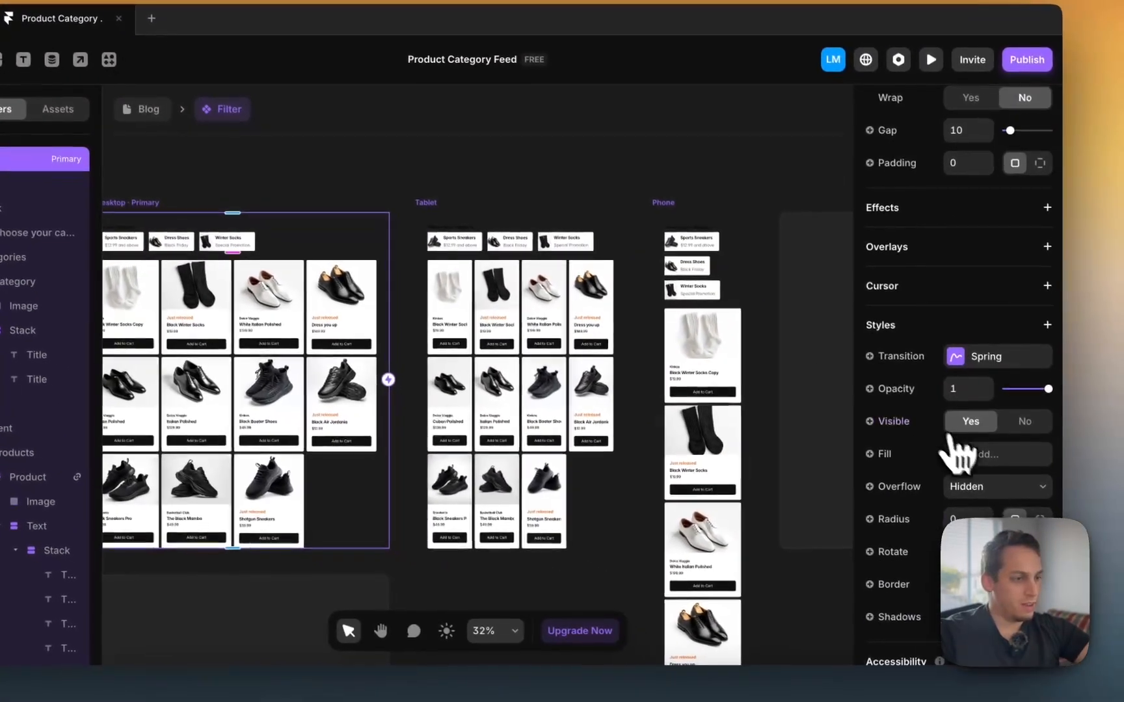
{"action": "left_click", "coordinate": [956, 454]}
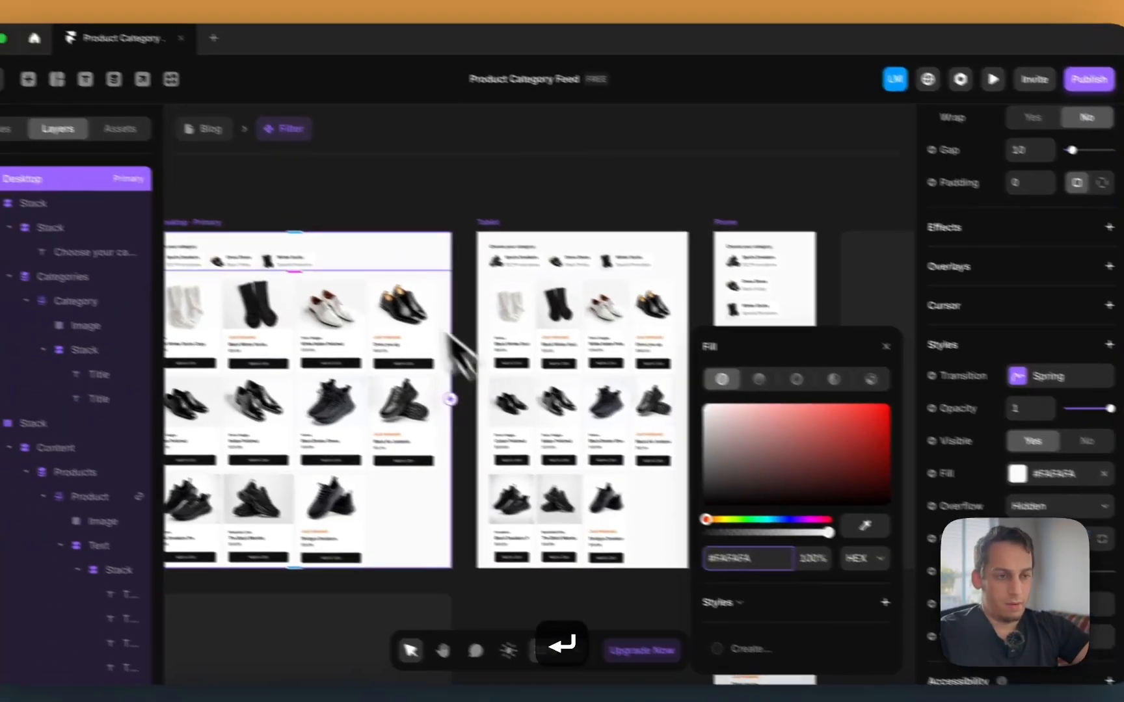
{"action": "left_click", "coordinate": [307, 169]}
{"action": "scroll", "coordinate": [293, 166], "scroll_direction": "left", "scroll_amount": 5}
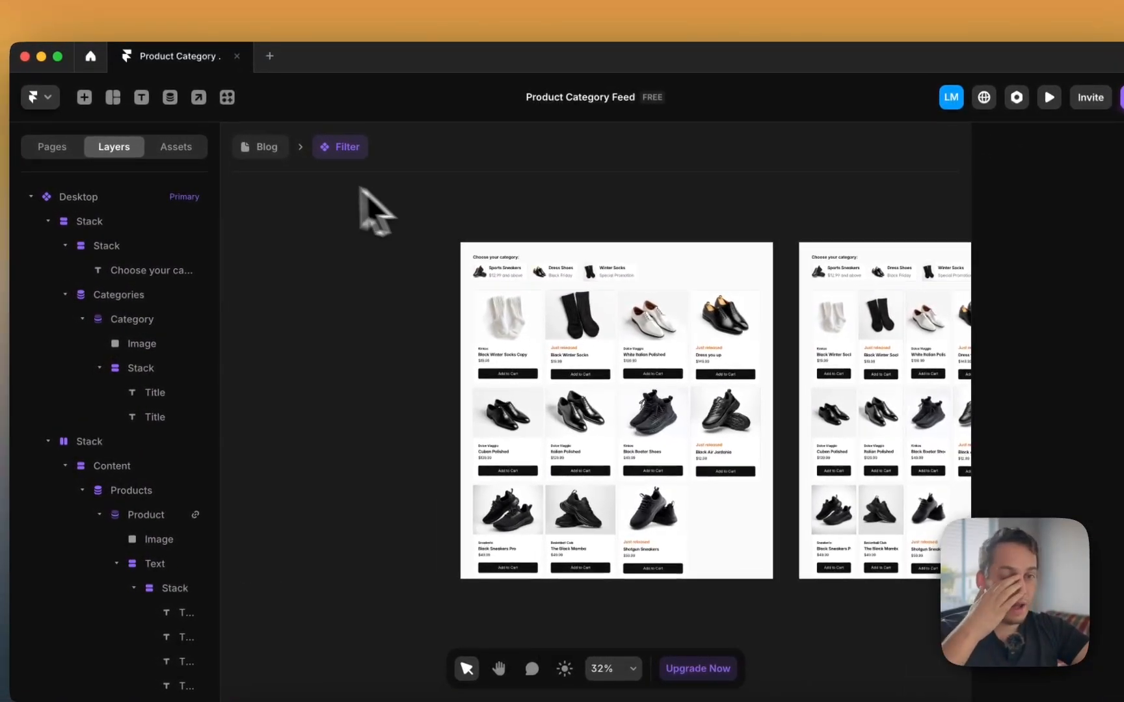
Step: Check the product feed's look on the Blog page and reopen the Filter component for editing
{"action": "left_click", "coordinate": [147, 112]}
{"action": "left_click", "coordinate": [338, 244]}
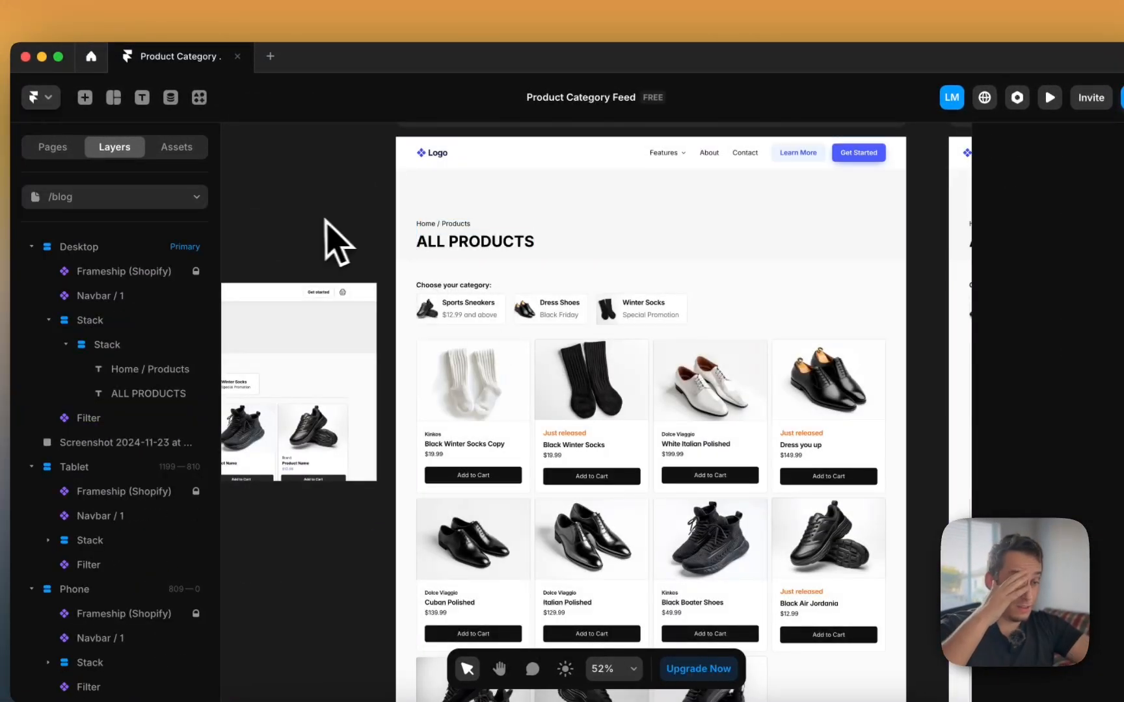
{"action": "scroll", "coordinate": [377, 238], "scroll_direction": "up", "scroll_amount": 5}
{"action": "scroll", "coordinate": [376, 237], "scroll_direction": "up", "scroll_amount": 2}
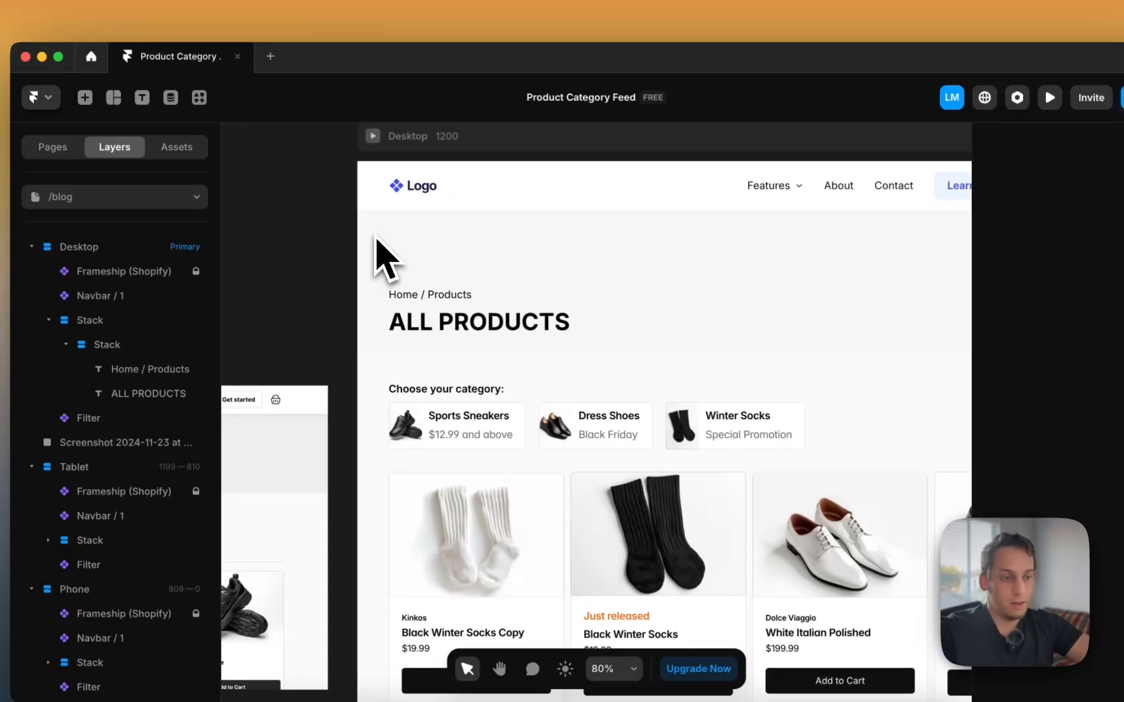
{"action": "scroll", "coordinate": [384, 251], "scroll_direction": "down", "scroll_amount": 4}
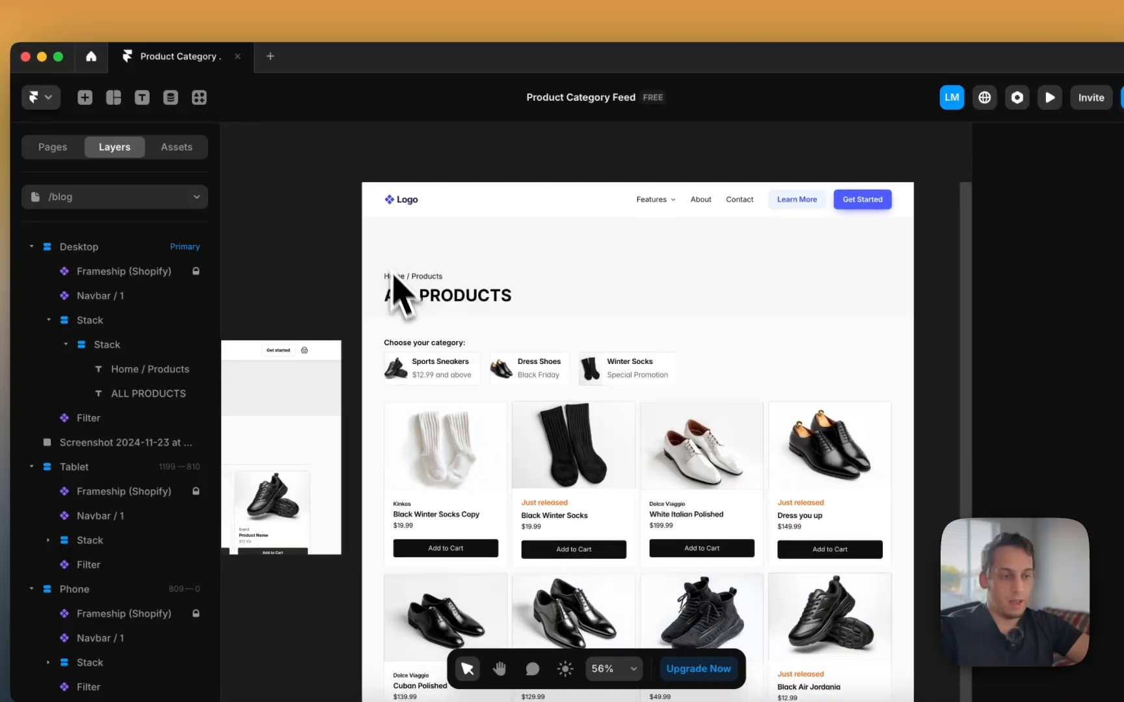
{"action": "double_click", "coordinate": [496, 371]}
{"action": "scroll", "coordinate": [430, 221], "scroll_direction": "up", "scroll_amount": 5}
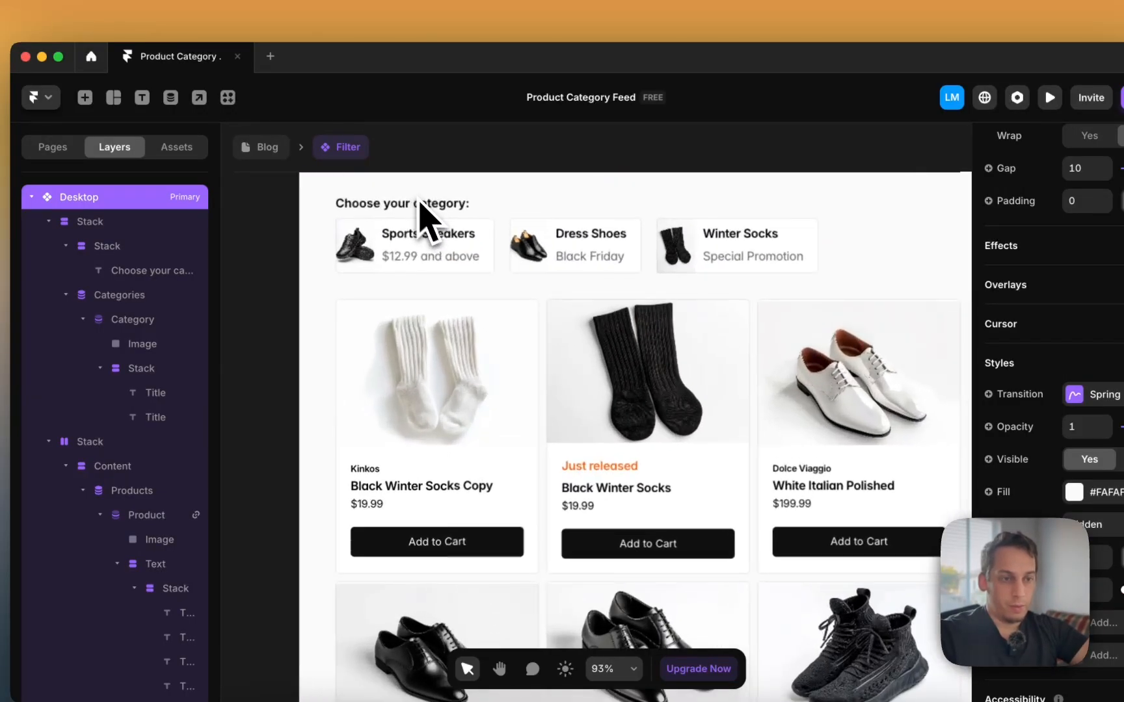
Step: Try the Category card's border color at 100% opacity in the primary Desktop variant
{"action": "left_click", "coordinate": [383, 240]}
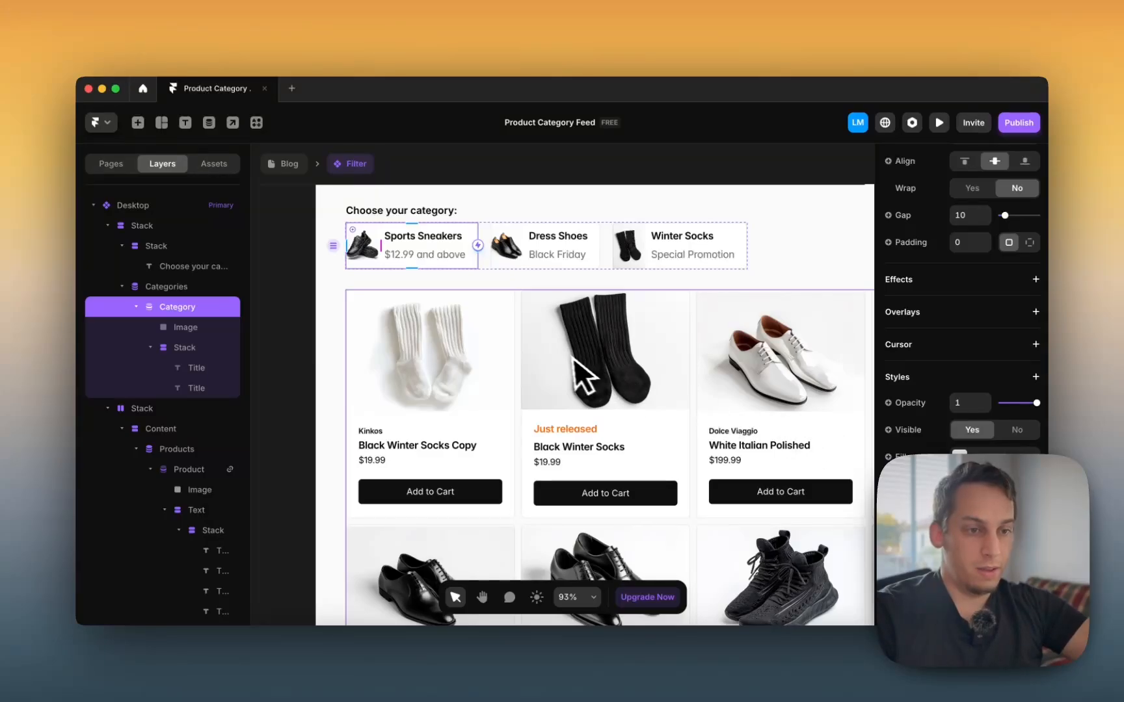
{"action": "scroll", "coordinate": [572, 358], "scroll_direction": "down", "scroll_amount": 5}
{"action": "scroll", "coordinate": [483, 294], "scroll_direction": "up", "scroll_amount": 5}
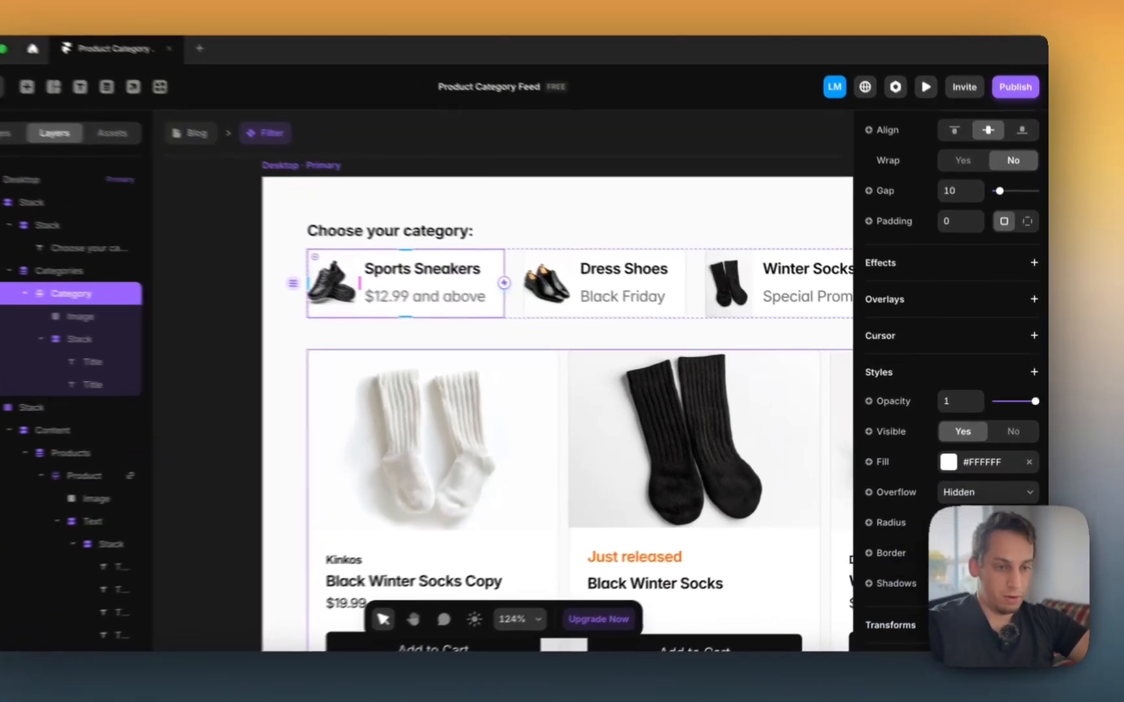
{"action": "left_click", "coordinate": [977, 538]}
{"action": "left_click", "coordinate": [773, 546]}
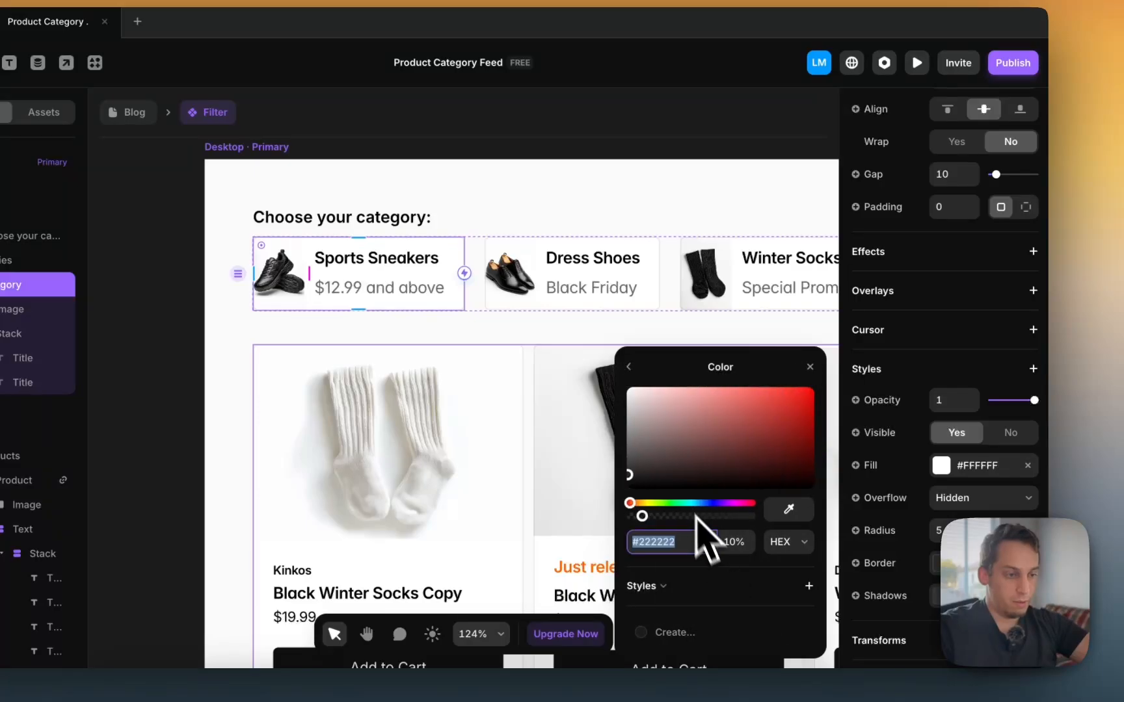
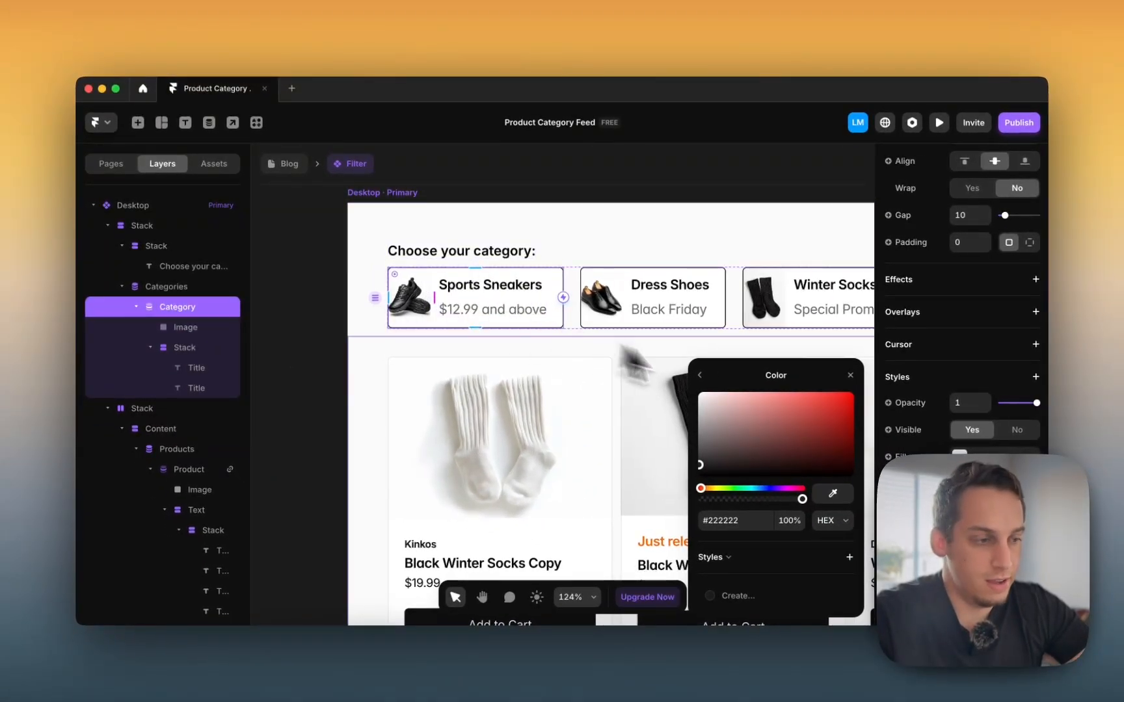
Step: Set the opacity of the Category card's border color to 10%
{"action": "left_click", "coordinate": [789, 520]}
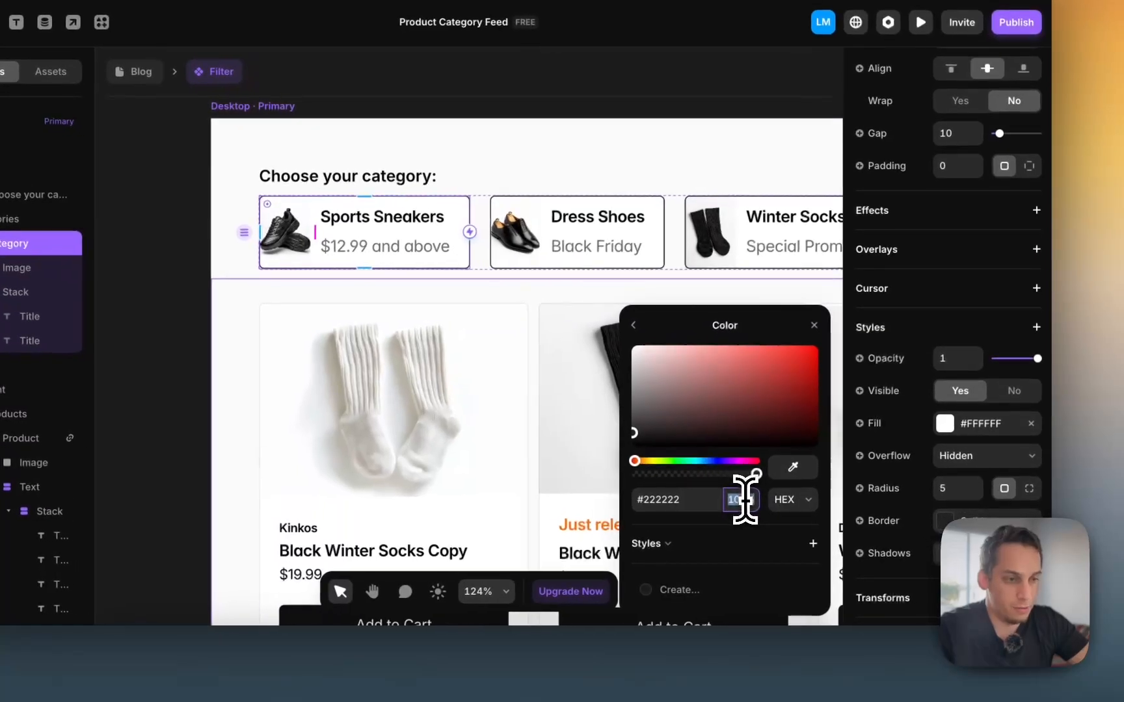
{"action": "key", "text": "shift+Down"}
{"action": "key", "text": "shift+Down"}
{"action": "key", "text": "shift+Down"}
{"action": "key", "text": "shift+Down"}
{"action": "key", "text": "shift+Down"}
{"action": "key", "text": "shift+Down"}
{"action": "key", "text": "shift+Down"}
{"action": "key", "text": "shift+Down"}
{"action": "key", "text": "shift+Down"}
{"action": "key", "text": "shift+Down"}
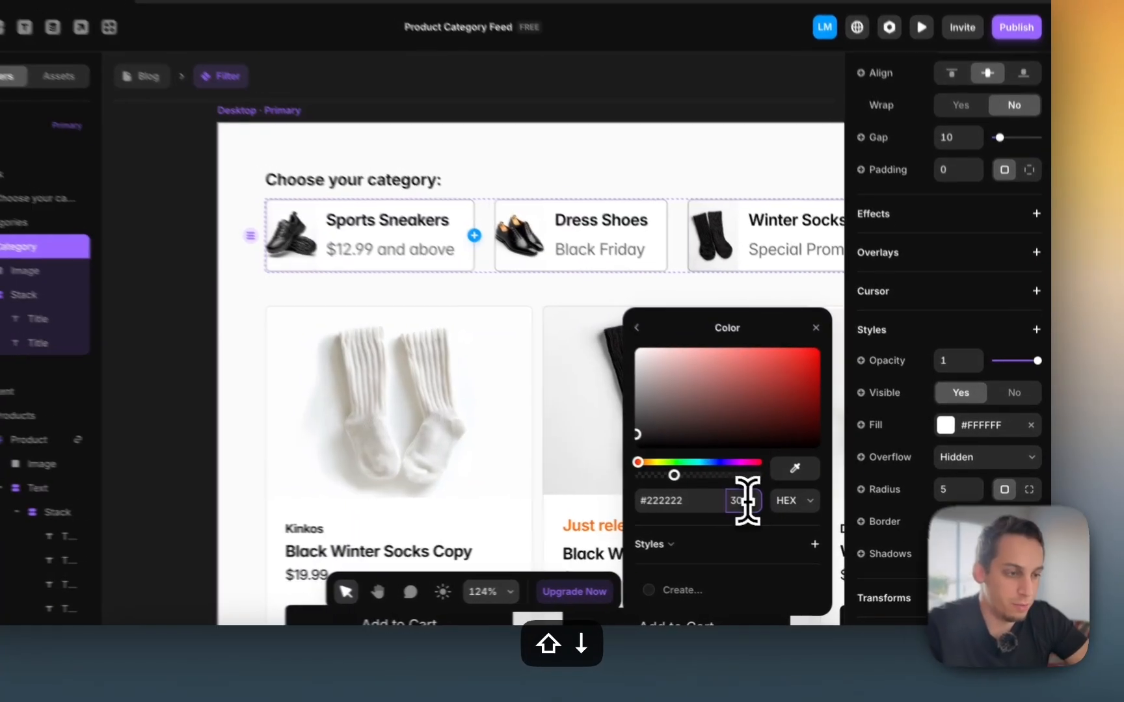
{"action": "key", "text": "shift+Up"}
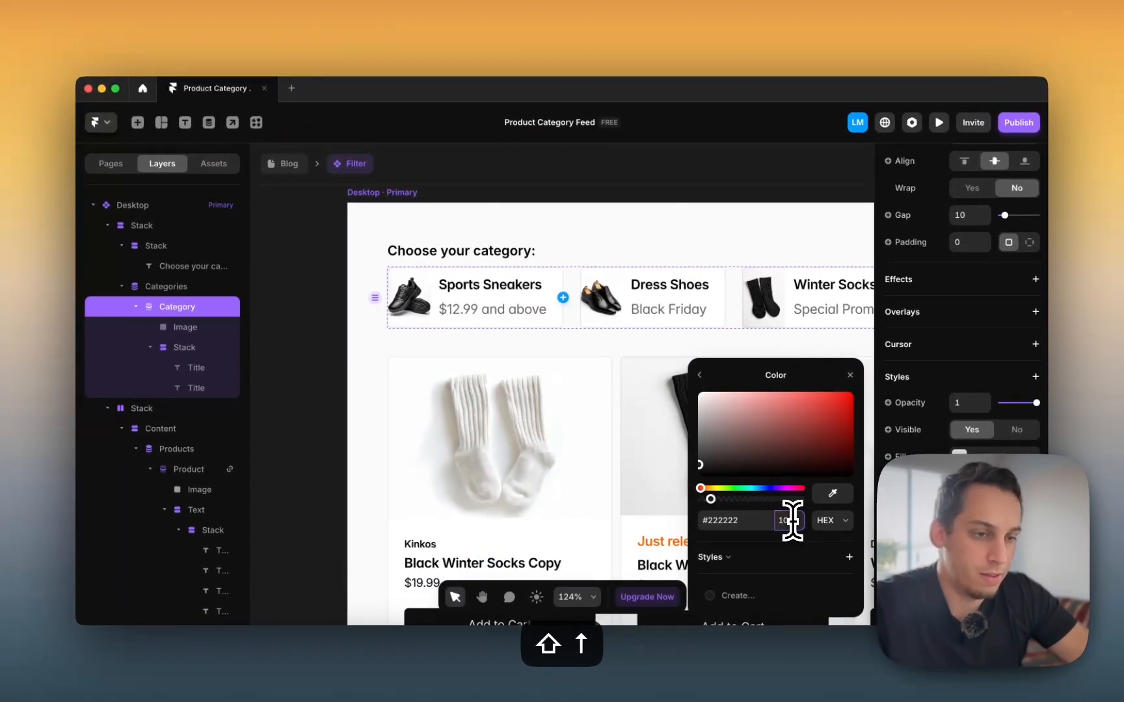
{"action": "key", "text": "shift+Up"}
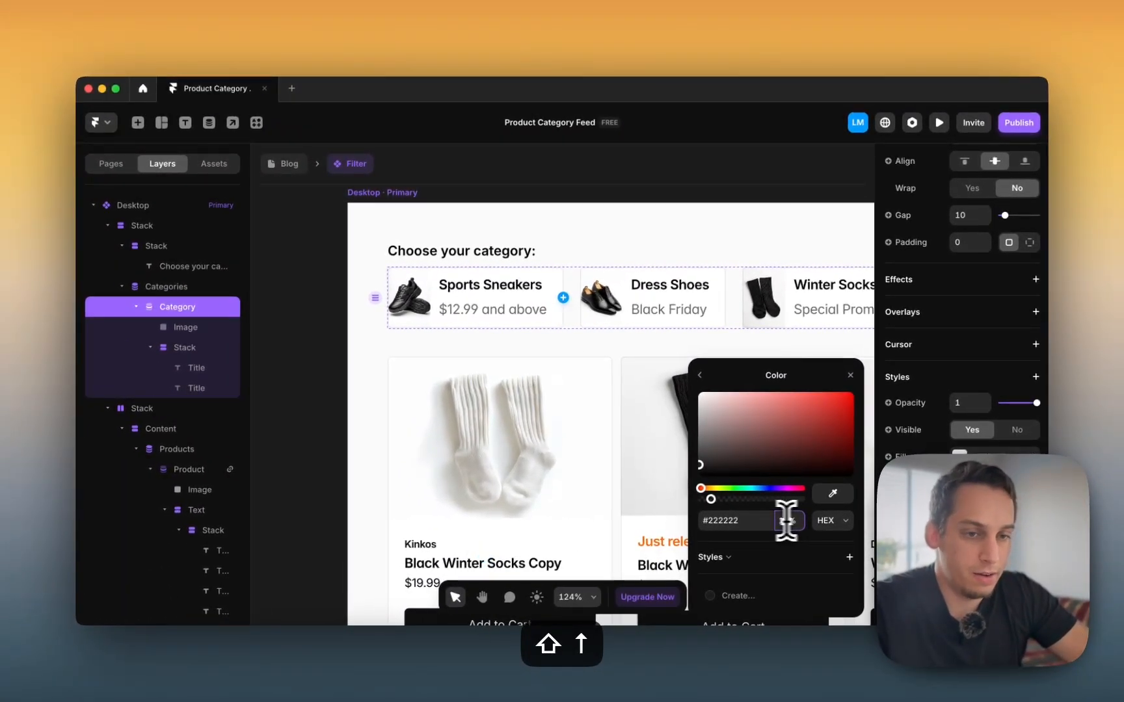
Step: Duplicate the Categories collection list twice in the primary Desktop variant
{"action": "scroll", "coordinate": [688, 210], "scroll_direction": "down", "scroll_amount": 5}
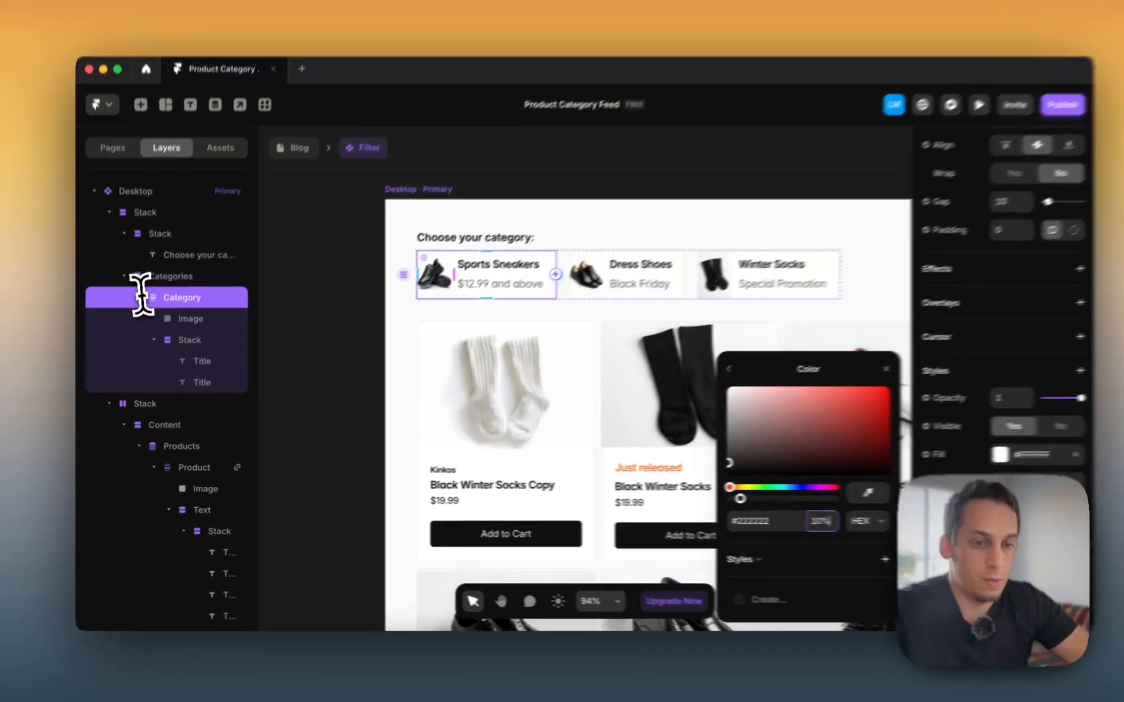
{"action": "left_click", "coordinate": [136, 307]}
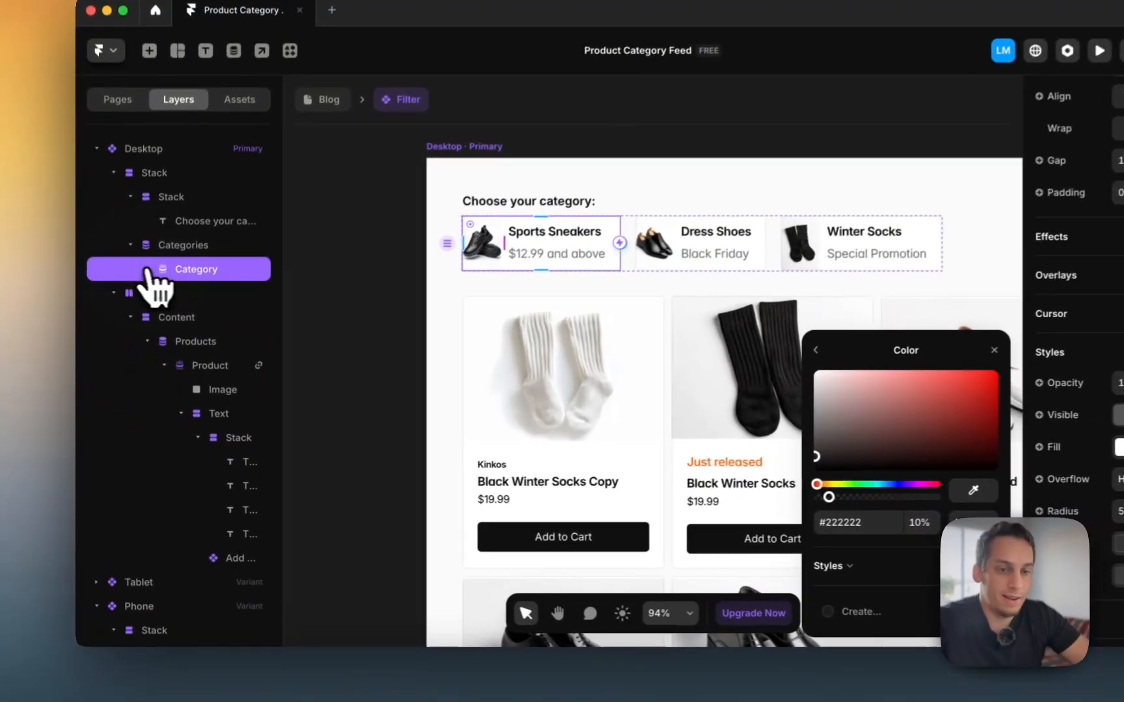
{"action": "left_click", "coordinate": [123, 286]}
{"action": "left_click", "coordinate": [169, 246]}
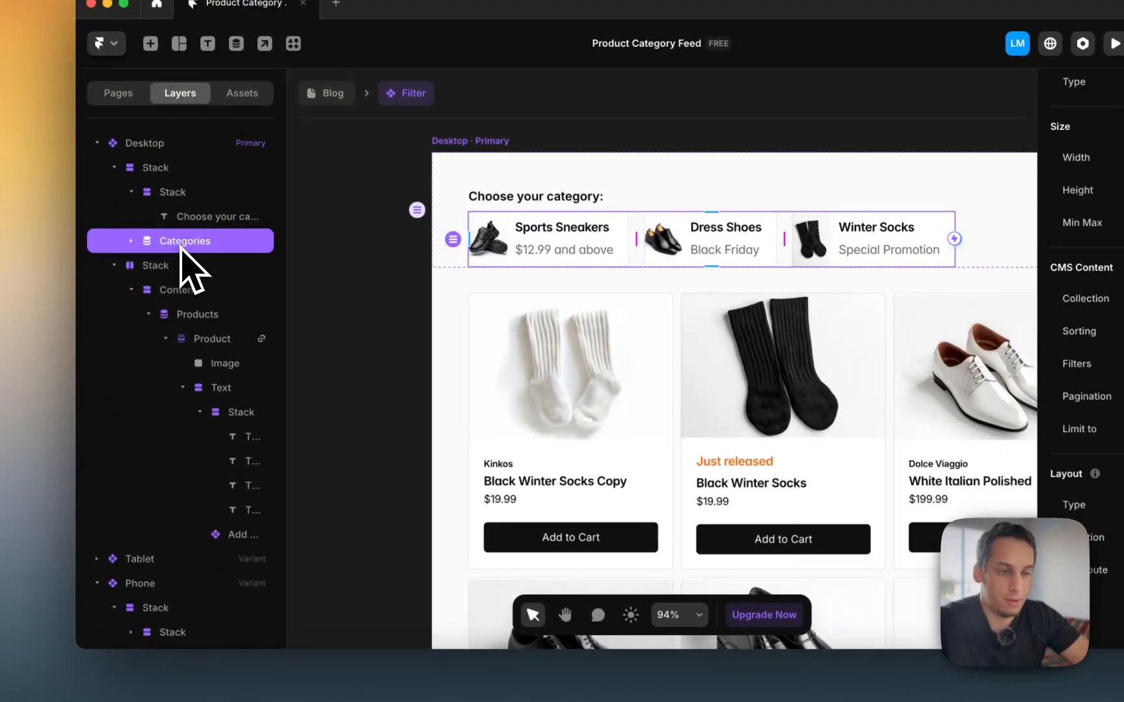
{"action": "key", "text": "super+d"}
{"action": "key", "text": "super+d"}
Step: Wrap the three Categories lists in a stack and set its direction to horizontal
{"action": "left_click", "coordinate": [174, 244], "text": "shift"}
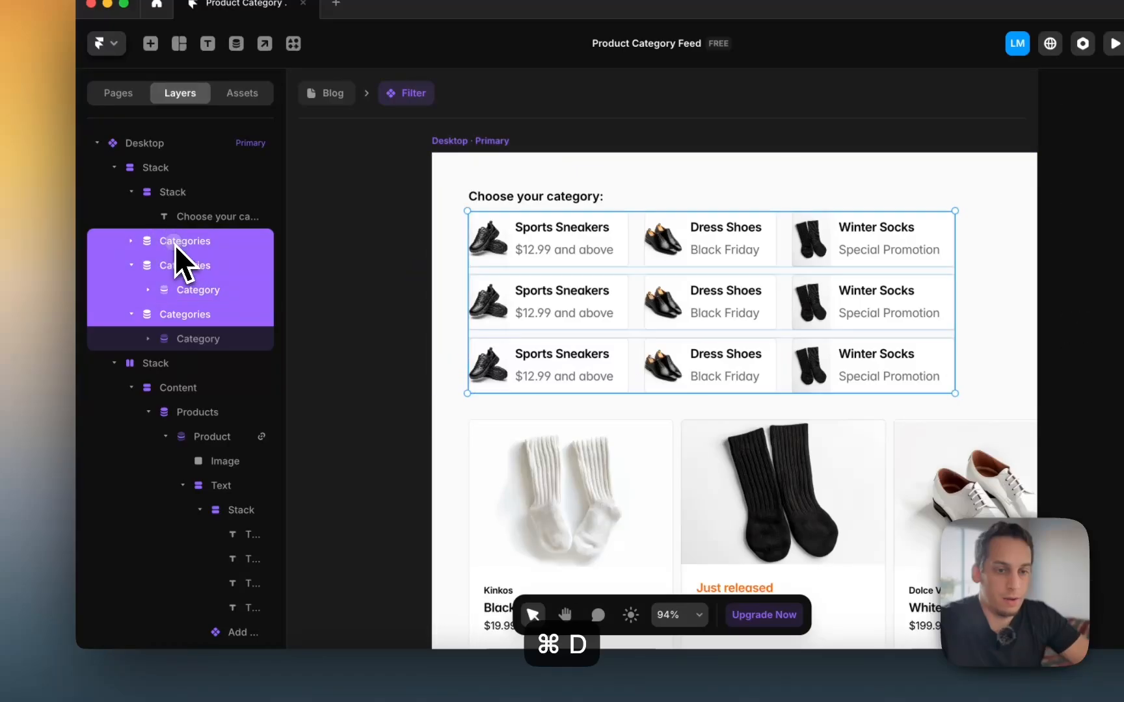
{"action": "right_click", "coordinate": [175, 245]}
{"action": "left_click", "coordinate": [238, 608]}
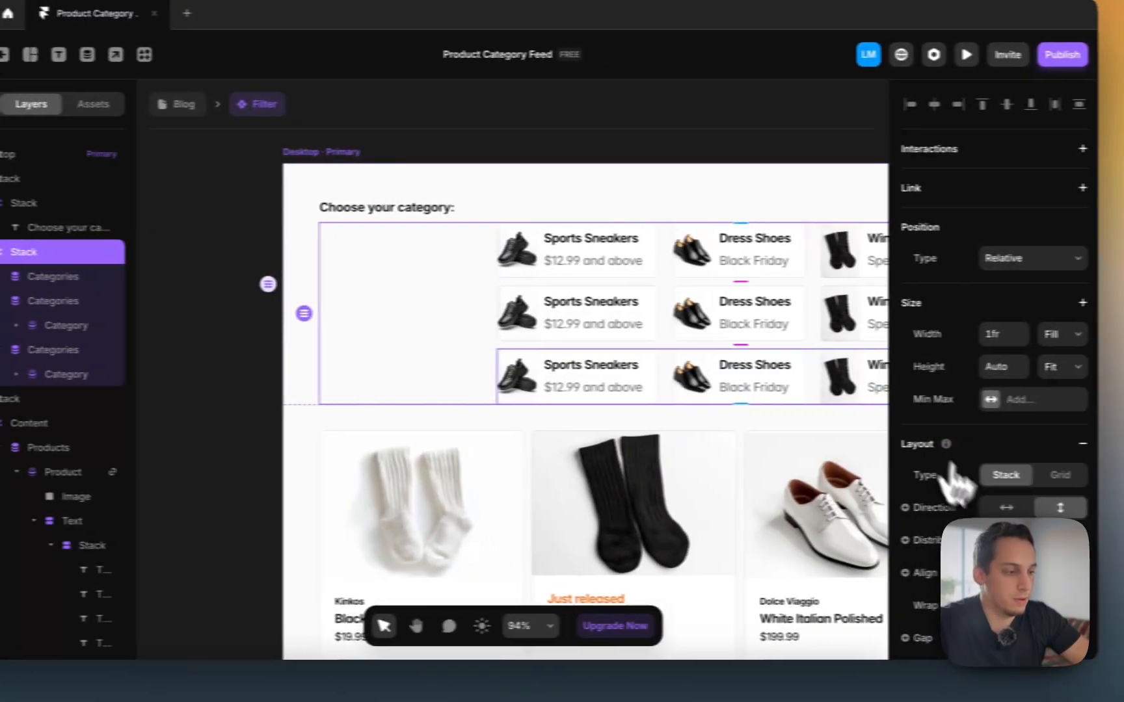
{"action": "left_click", "coordinate": [979, 509]}
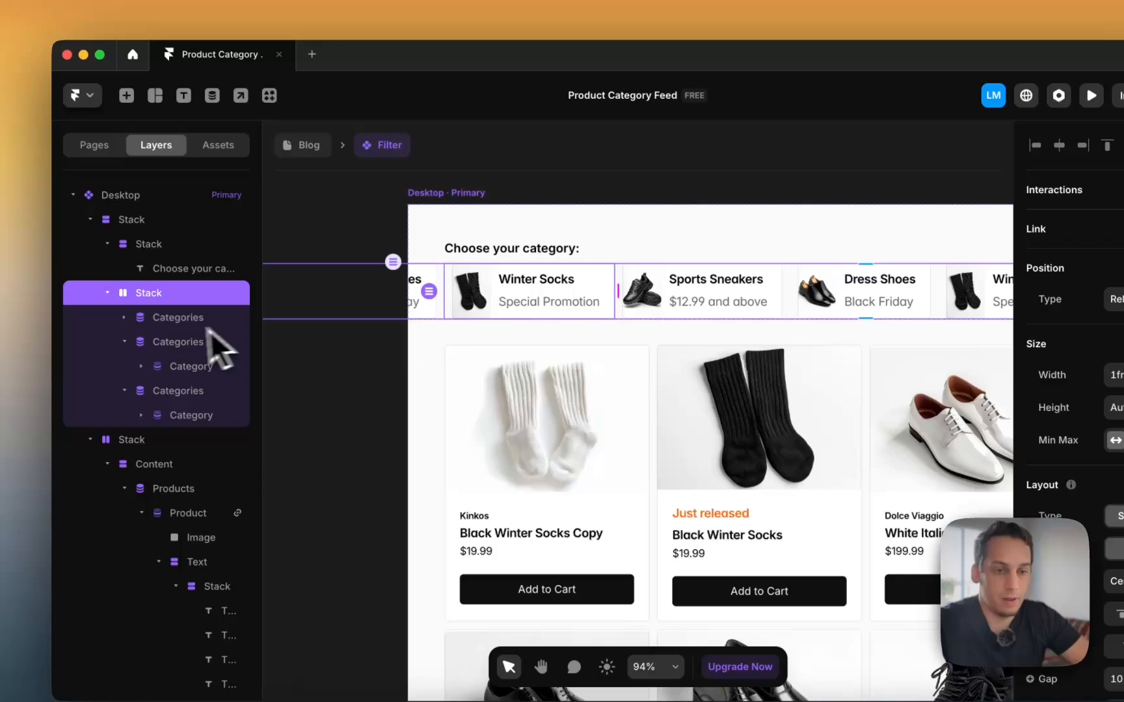
Step: Filter the first Categories list in the primary Desktop variant so that Category equals Sports Sneakers
{"action": "left_click", "coordinate": [175, 312]}
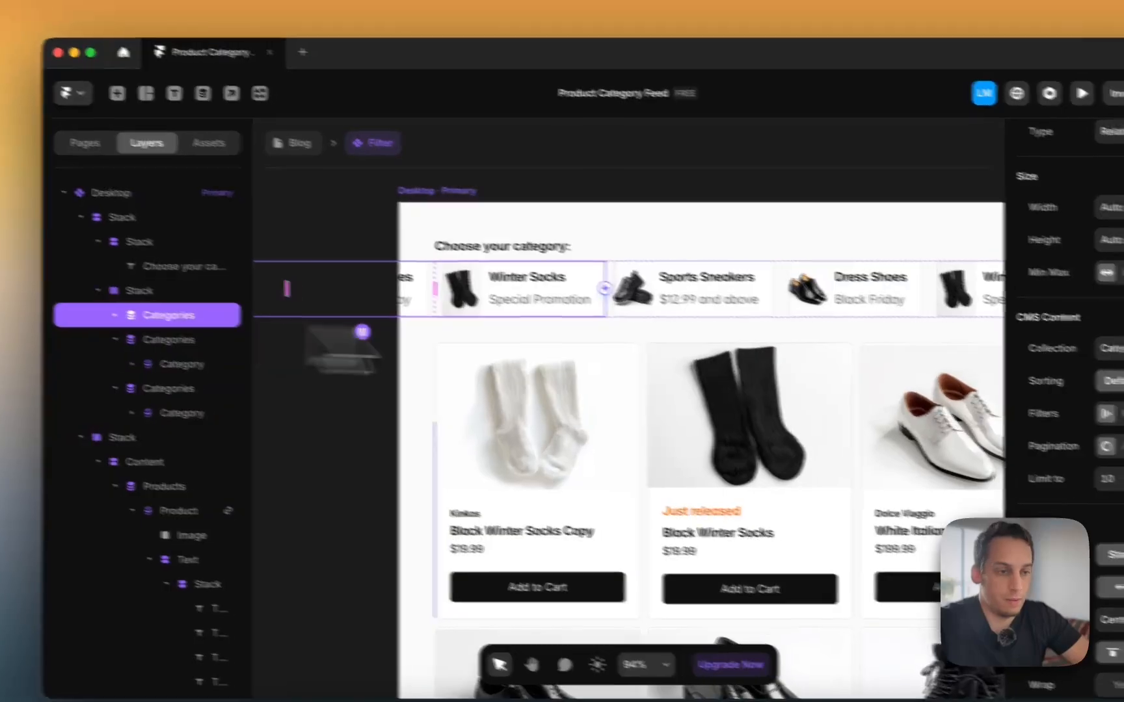
{"action": "scroll", "coordinate": [1104, 491], "scroll_direction": "down", "scroll_amount": 4}
{"action": "scroll", "coordinate": [985, 497], "scroll_direction": "up", "scroll_amount": 4}
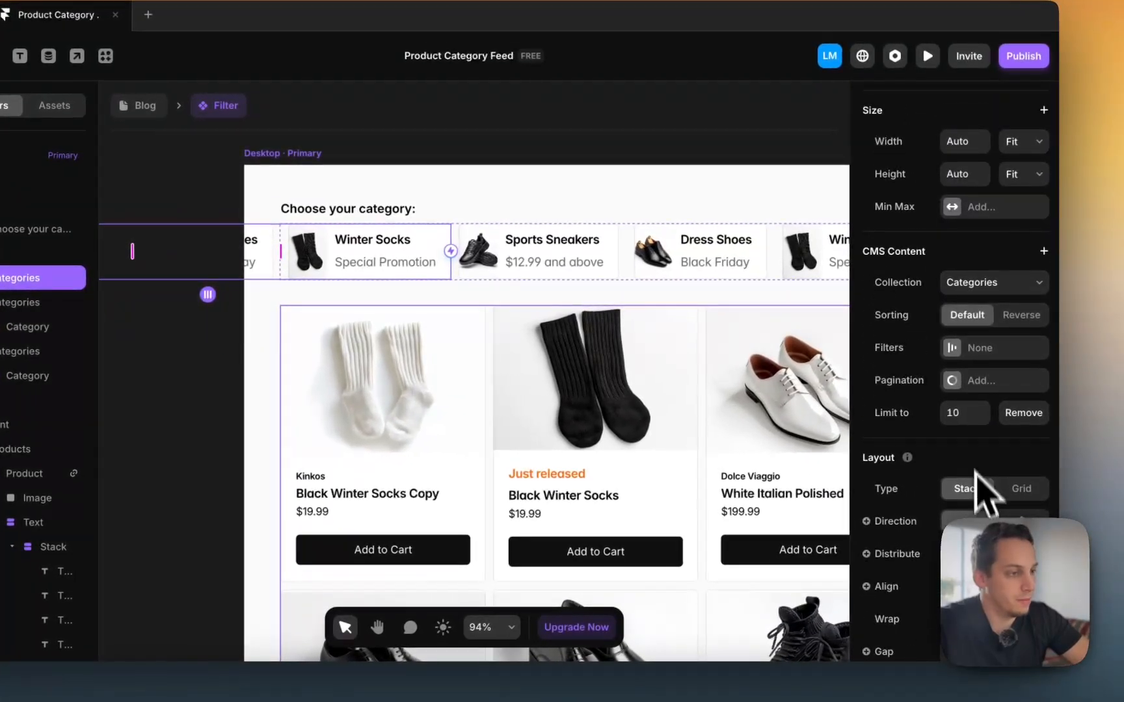
{"action": "left_click", "coordinate": [951, 351]}
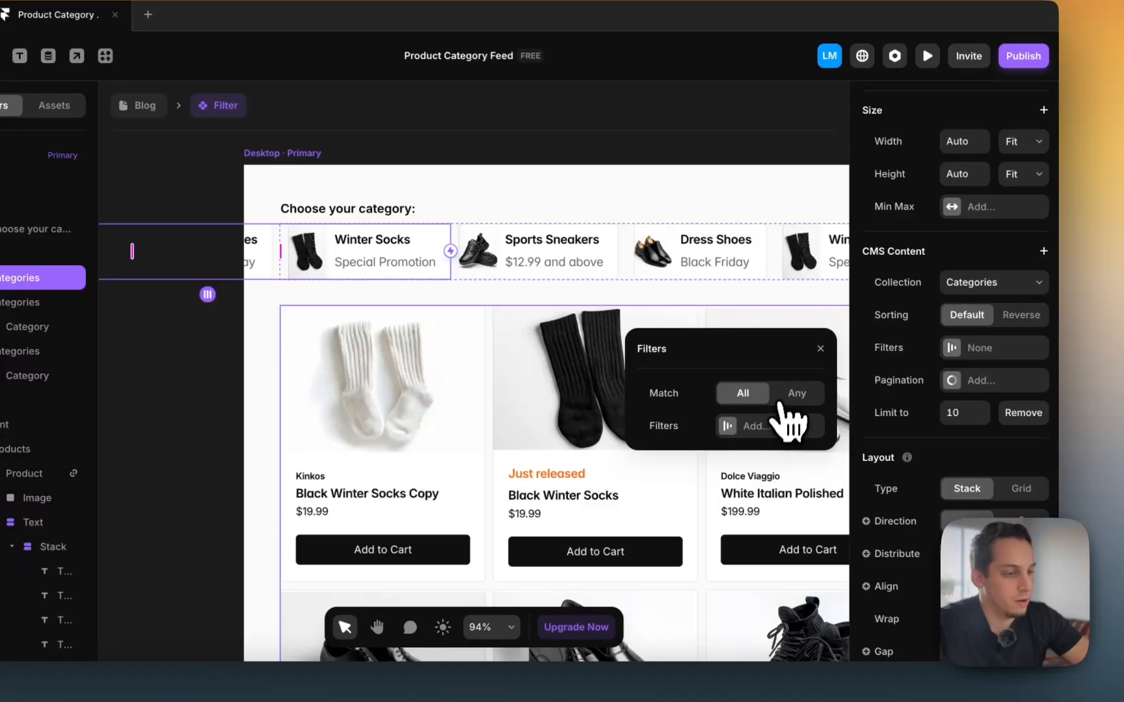
{"action": "left_click", "coordinate": [787, 425]}
{"action": "left_click", "coordinate": [765, 398]}
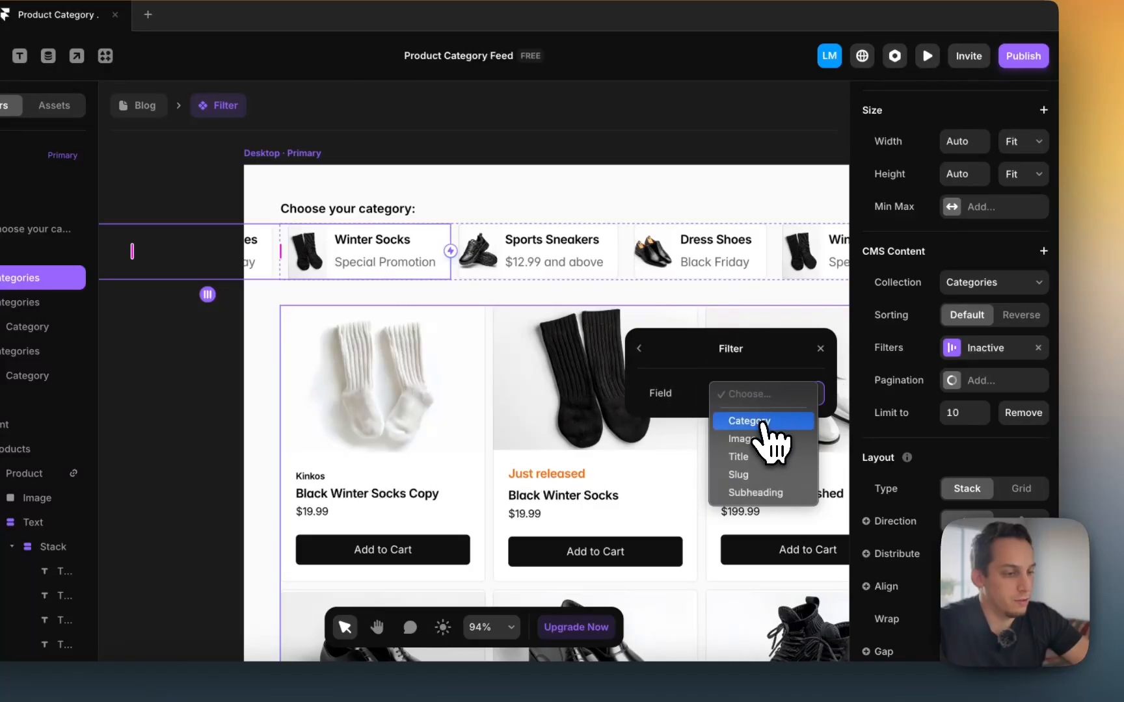
{"action": "left_click", "coordinate": [764, 423]}
{"action": "left_click", "coordinate": [758, 435]}
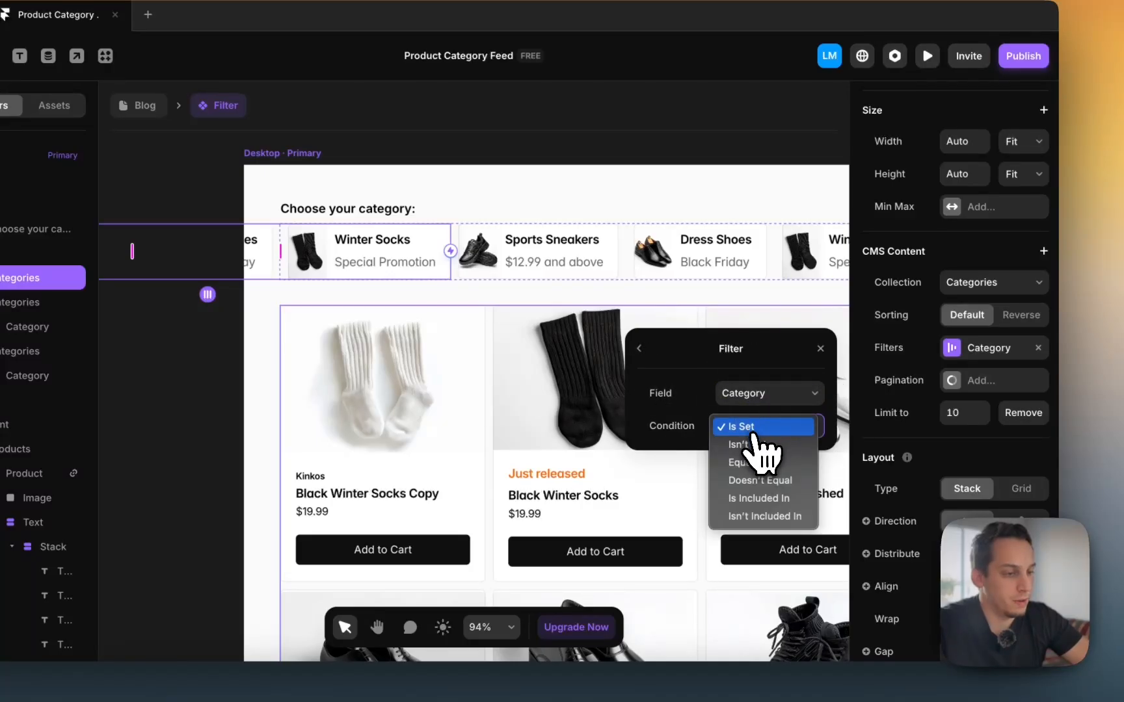
{"action": "left_click", "coordinate": [748, 465]}
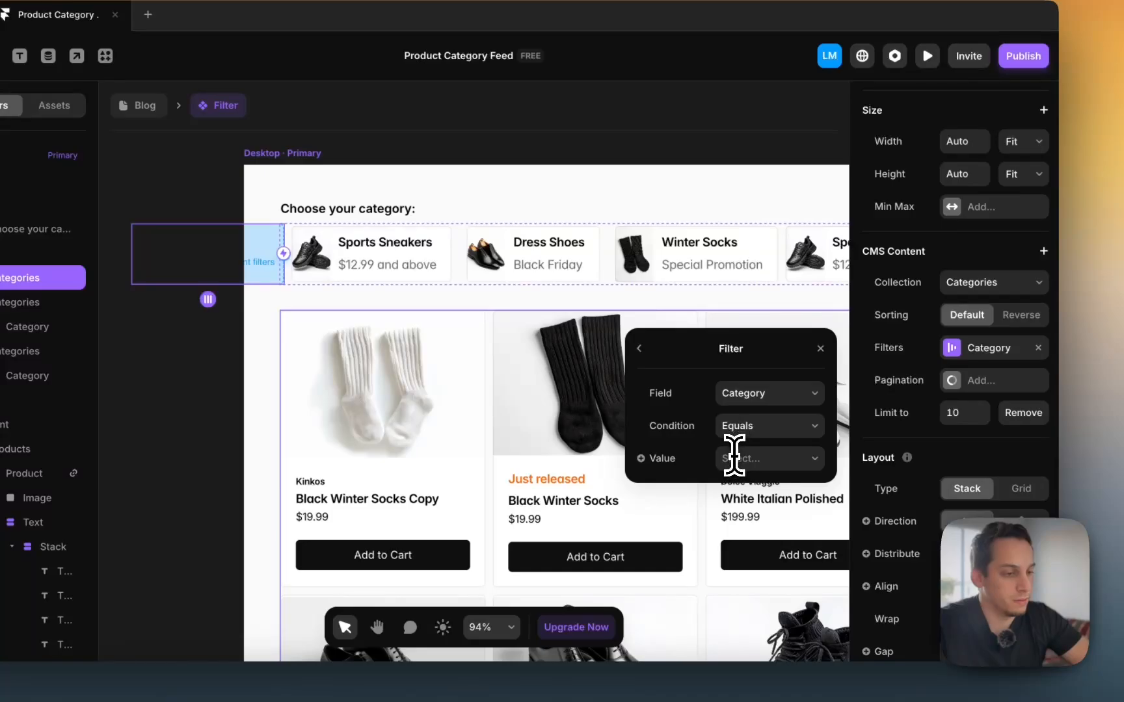
{"action": "left_click", "coordinate": [755, 495]}
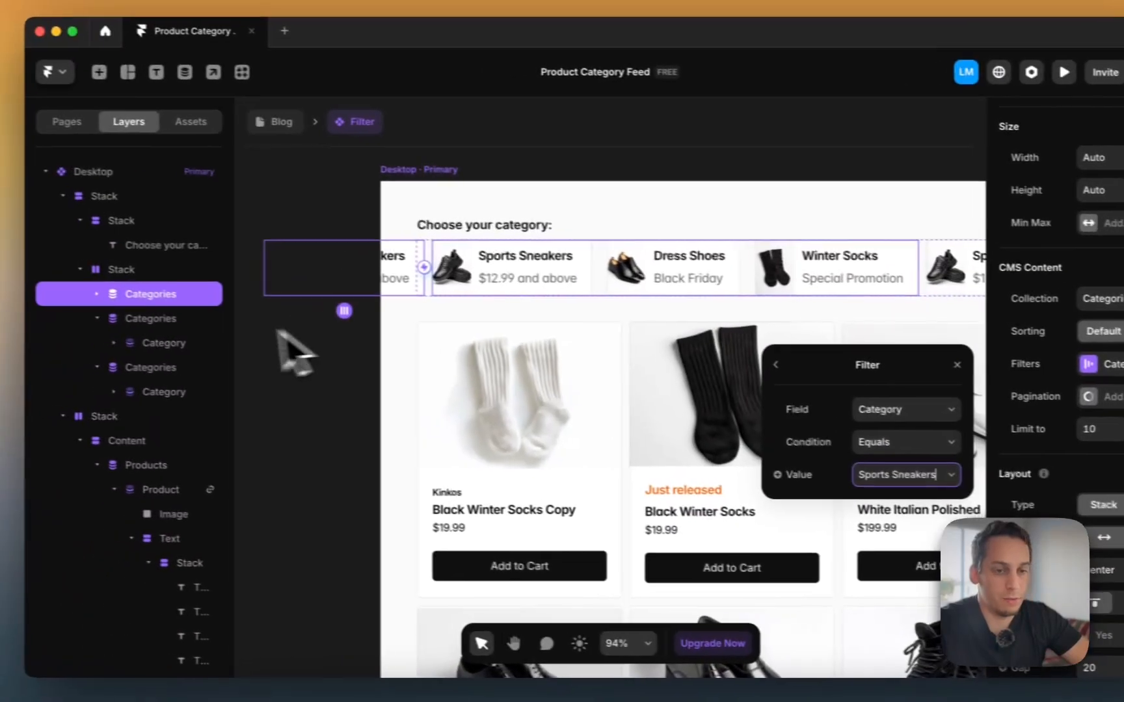
Step: Filter the second Categories list in the primary Desktop variant so that Category equals Dress Shoes
{"action": "left_click", "coordinate": [48, 304]}
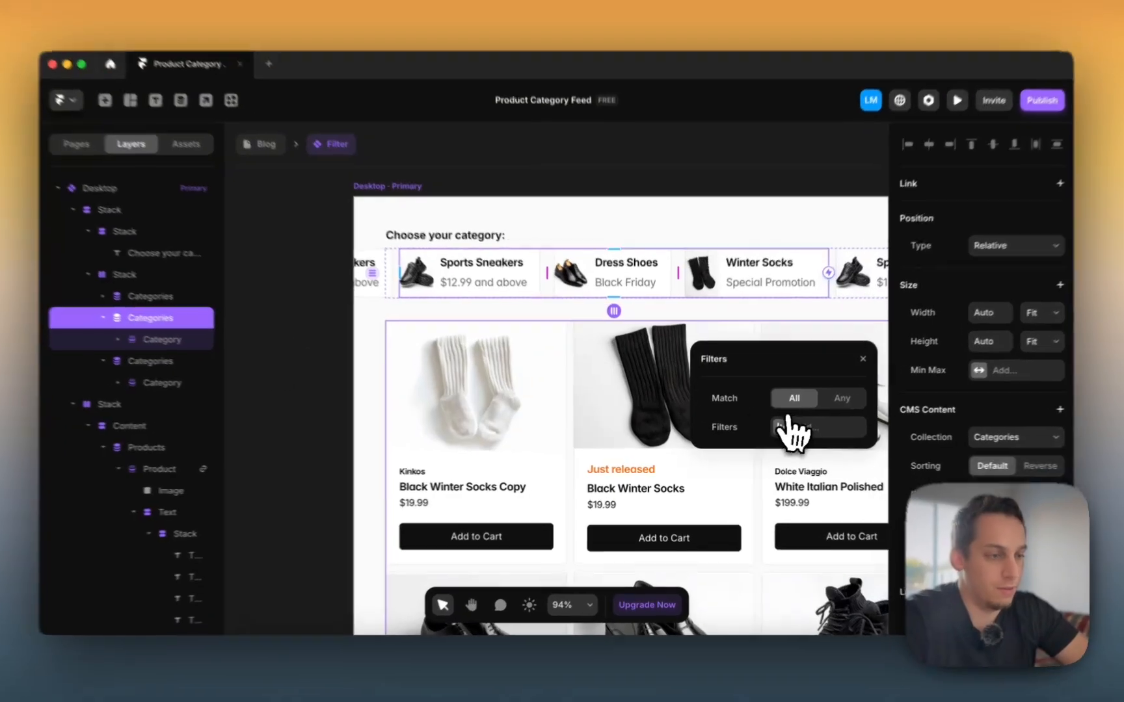
{"action": "left_click", "coordinate": [784, 430]}
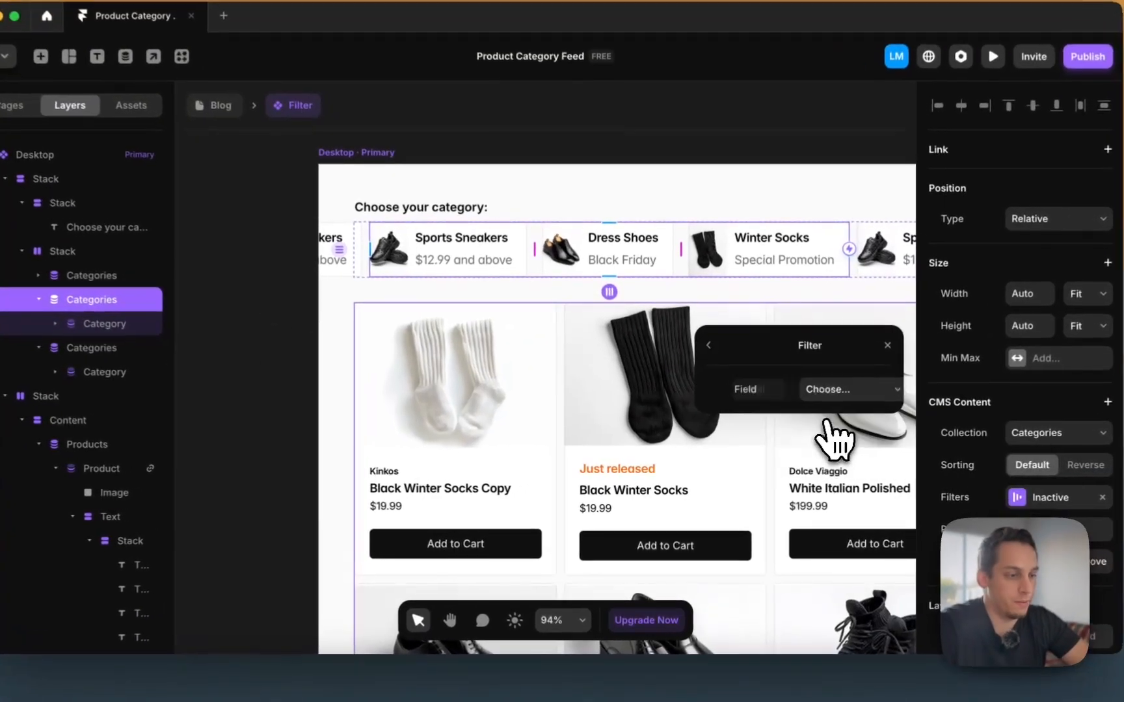
{"action": "left_click", "coordinate": [795, 403]}
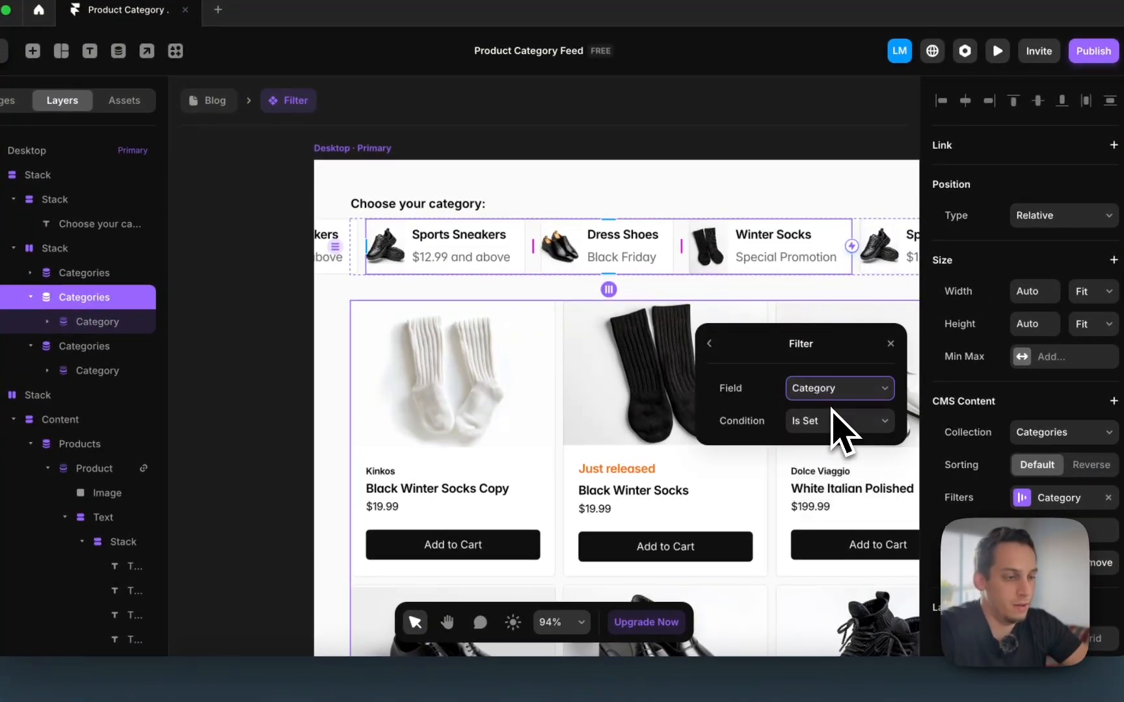
{"action": "left_click", "coordinate": [842, 480]}
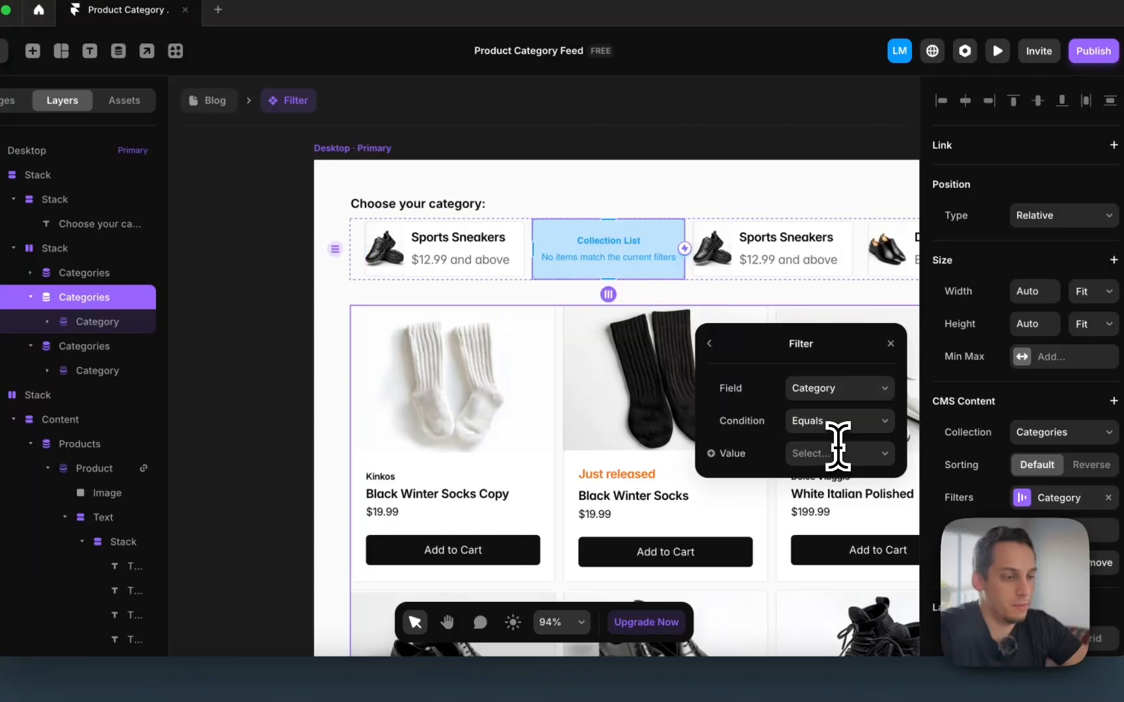
{"action": "left_click", "coordinate": [845, 523]}
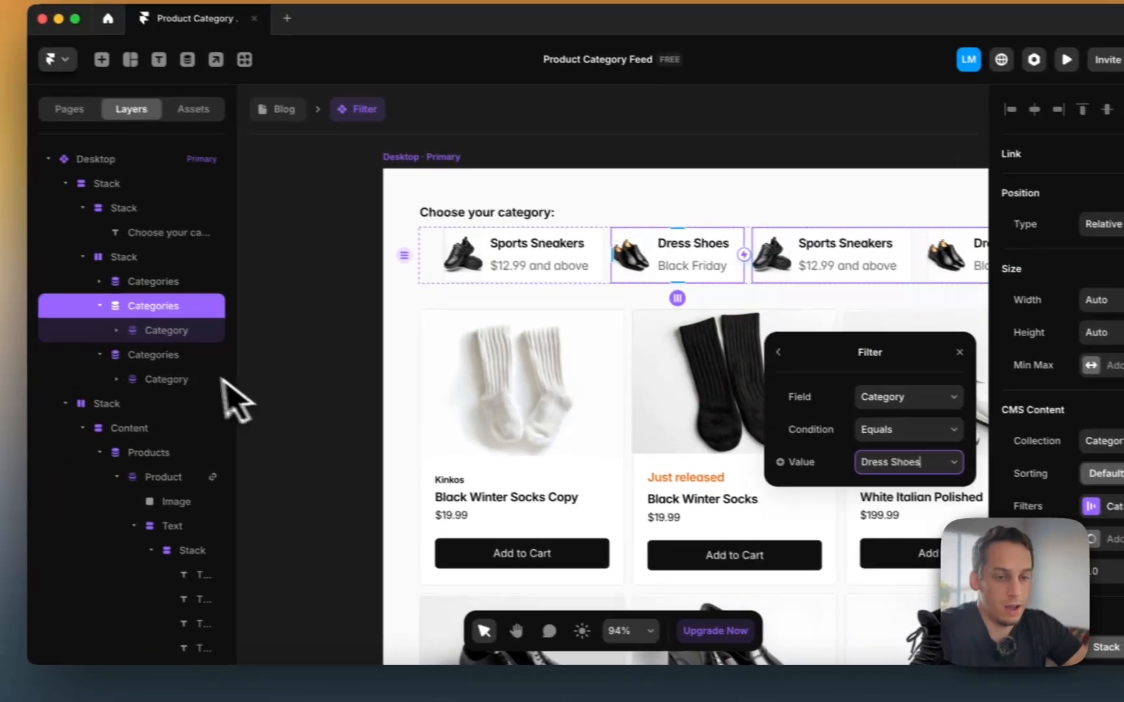
Step: Filter the third Categories list in the primary Desktop variant so that Category equals Winter Socks
{"action": "left_click", "coordinate": [84, 346]}
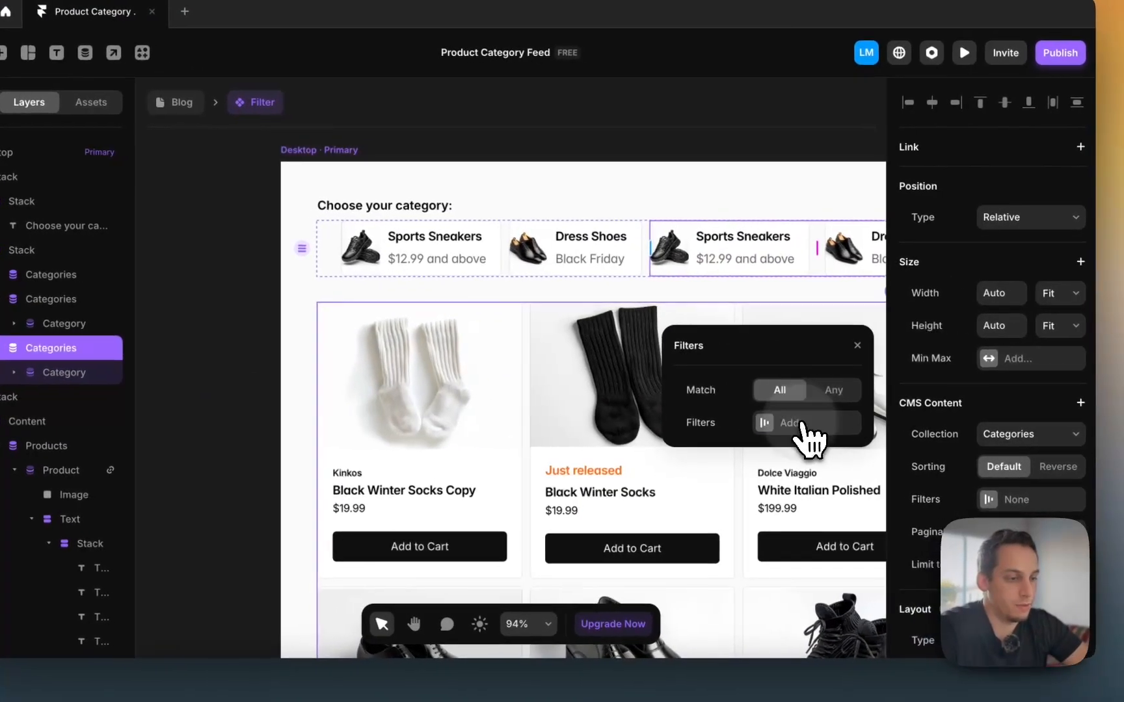
{"action": "left_click", "coordinate": [801, 424]}
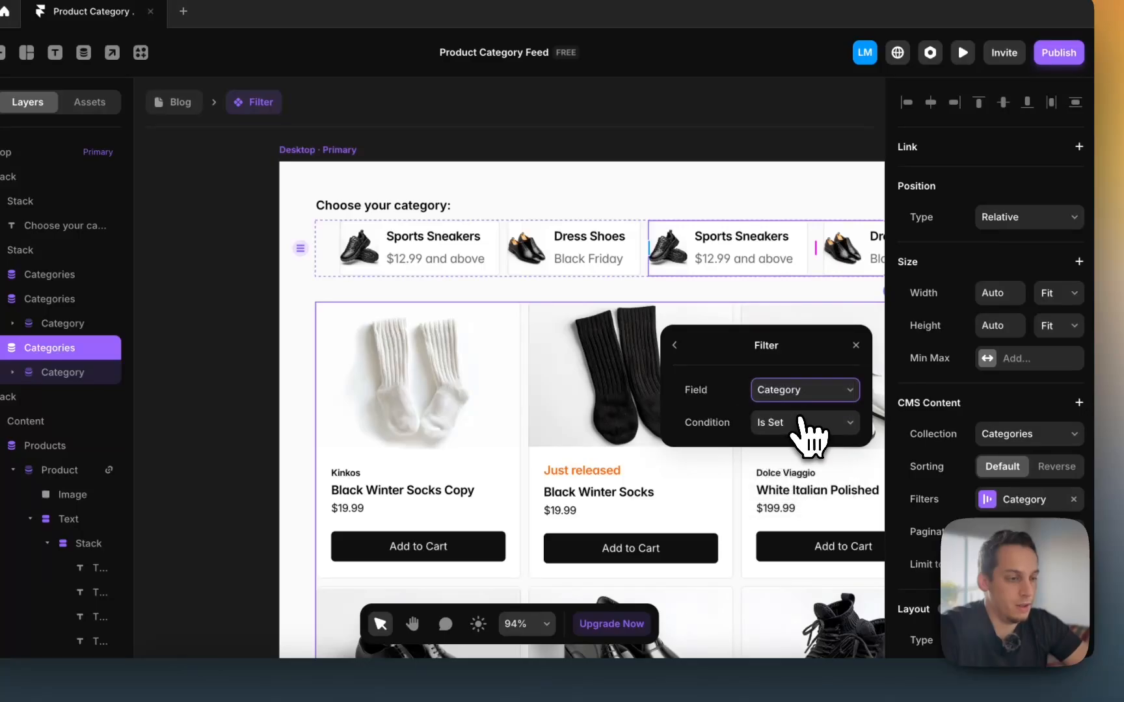
{"action": "left_click", "coordinate": [805, 461]}
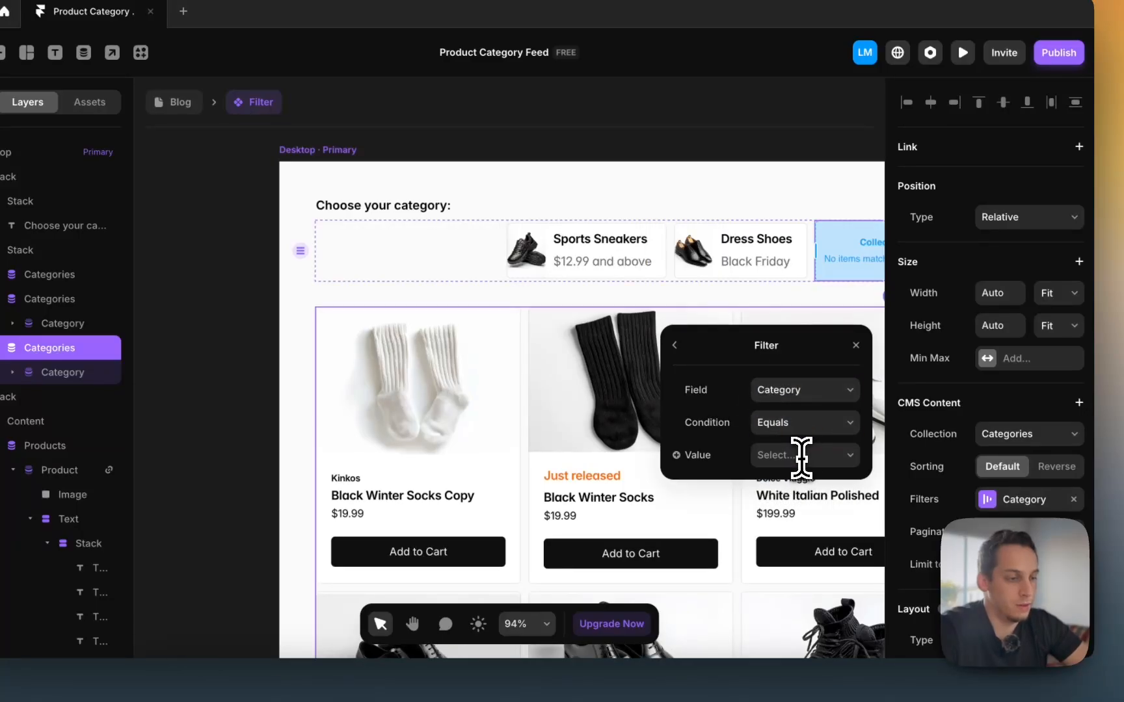
{"action": "left_click", "coordinate": [806, 541]}
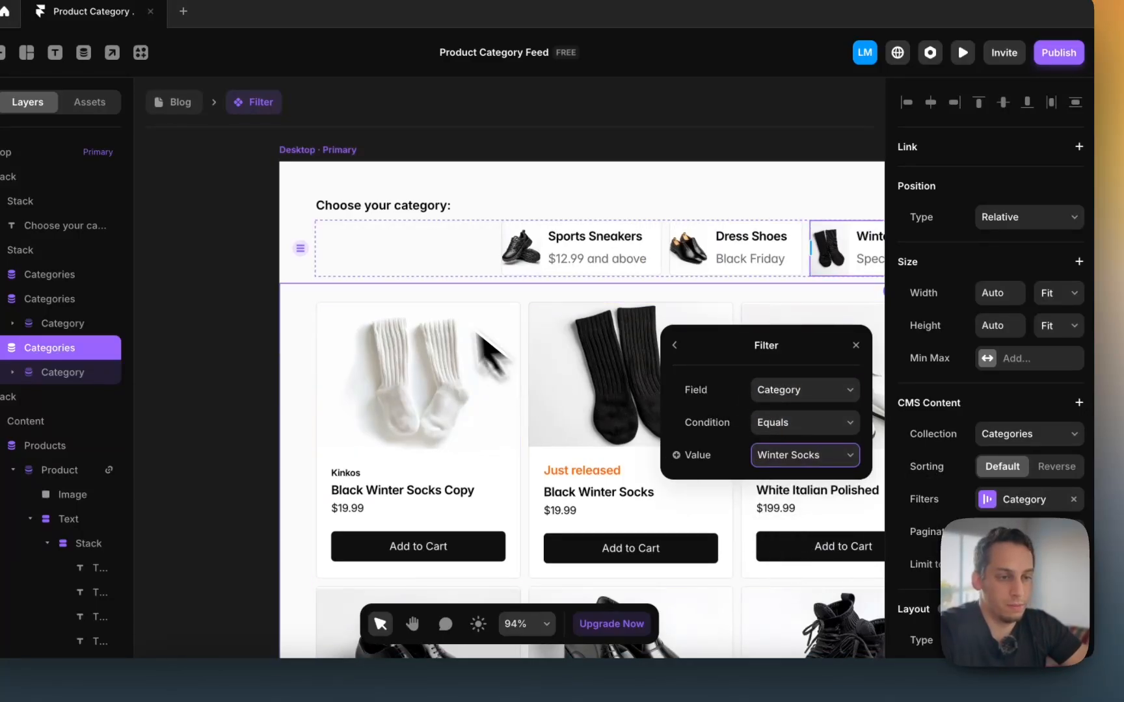
Step: Set the distribution of the stack holding the three Categories lists to Start
{"action": "left_click", "coordinate": [425, 260]}
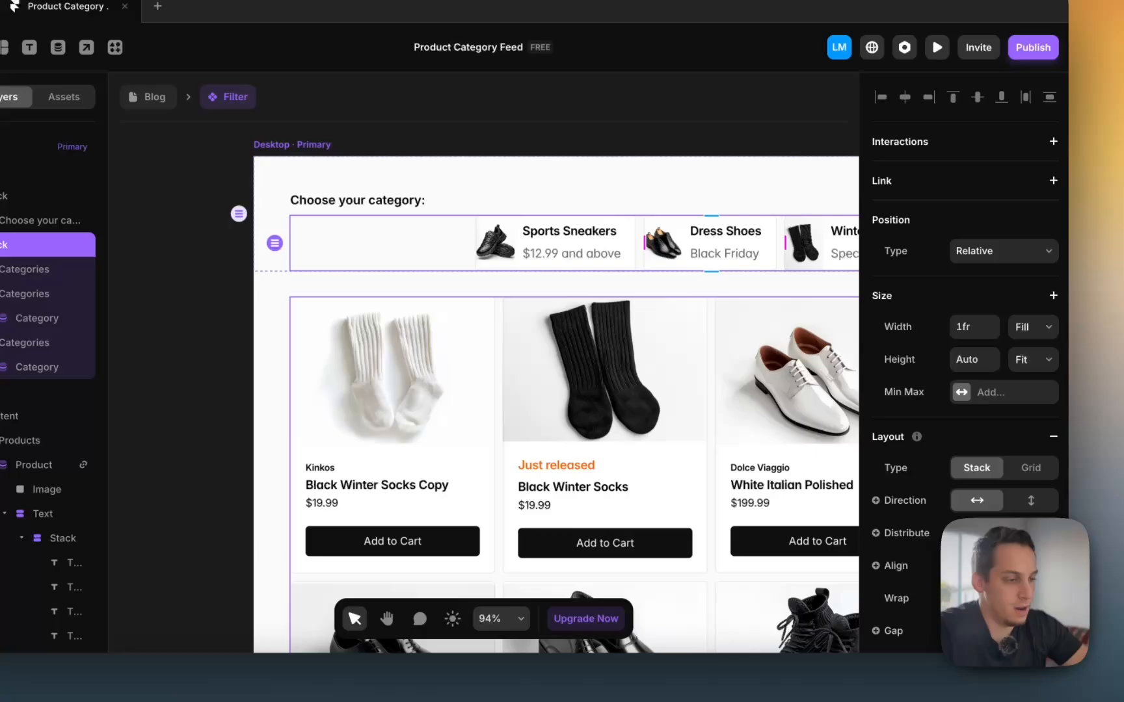
{"action": "left_click", "coordinate": [1029, 538]}
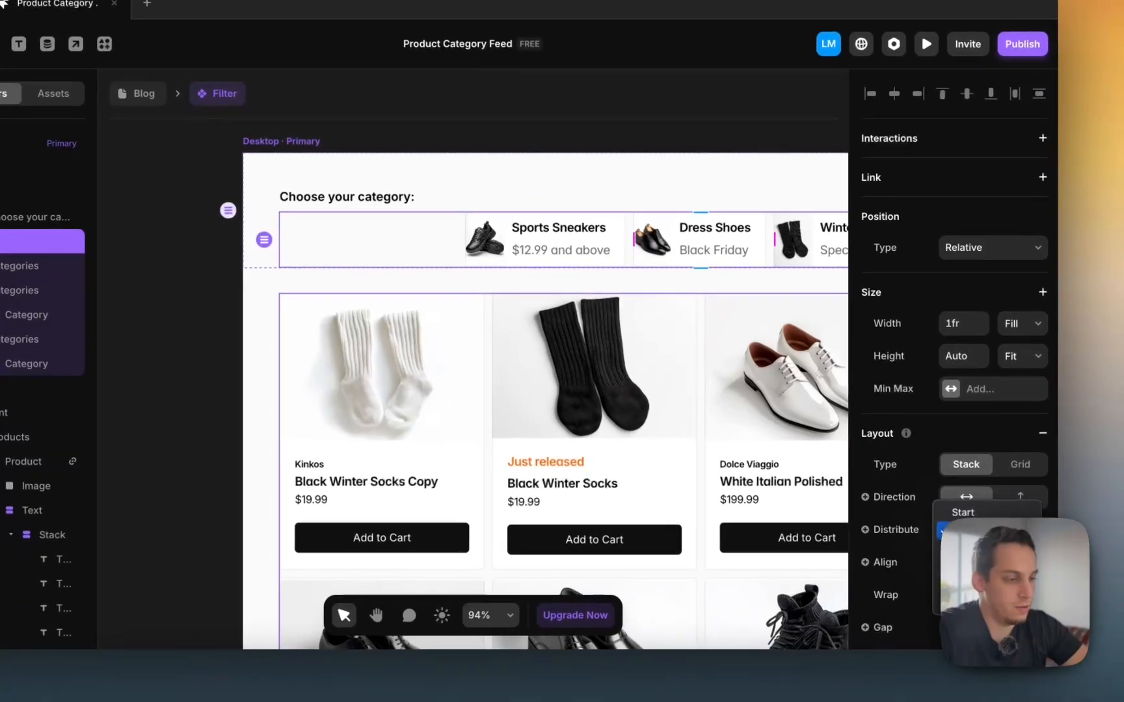
{"action": "left_click", "coordinate": [963, 513]}
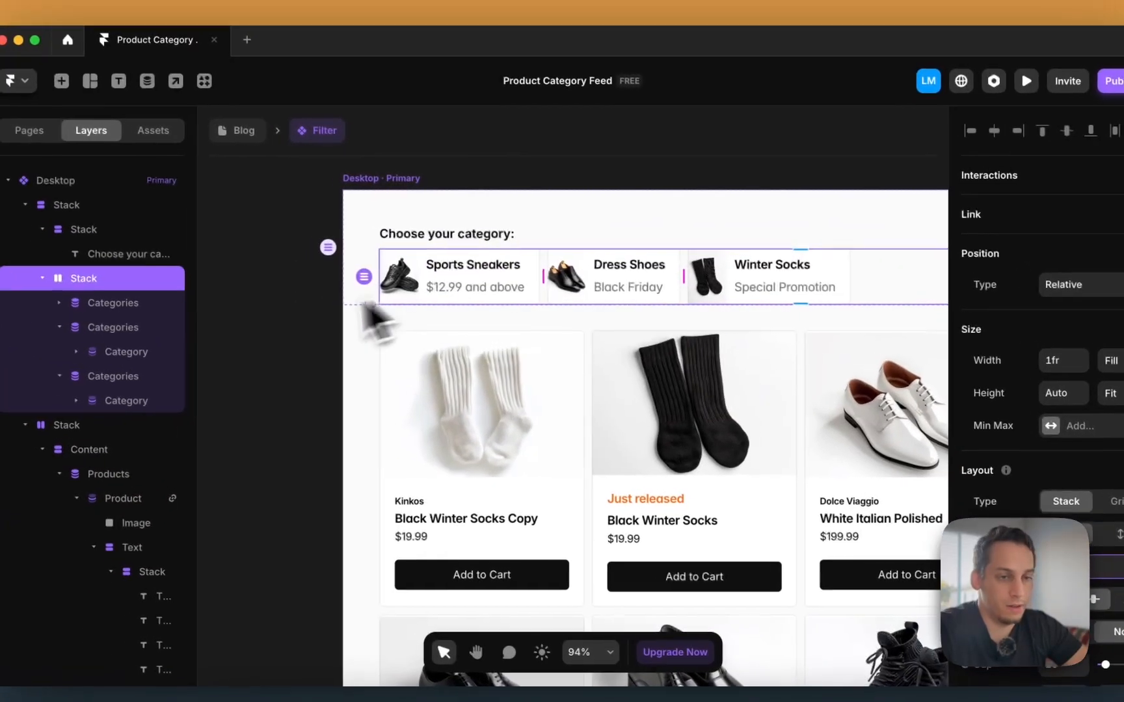
Step: Reduce the top padding of the products stack to bring it closer to the category row in the primary Desktop variant
{"action": "left_click", "coordinate": [267, 309]}
{"action": "scroll", "coordinate": [266, 308], "scroll_direction": "down", "scroll_amount": 5}
{"action": "left_click", "coordinate": [359, 317]}
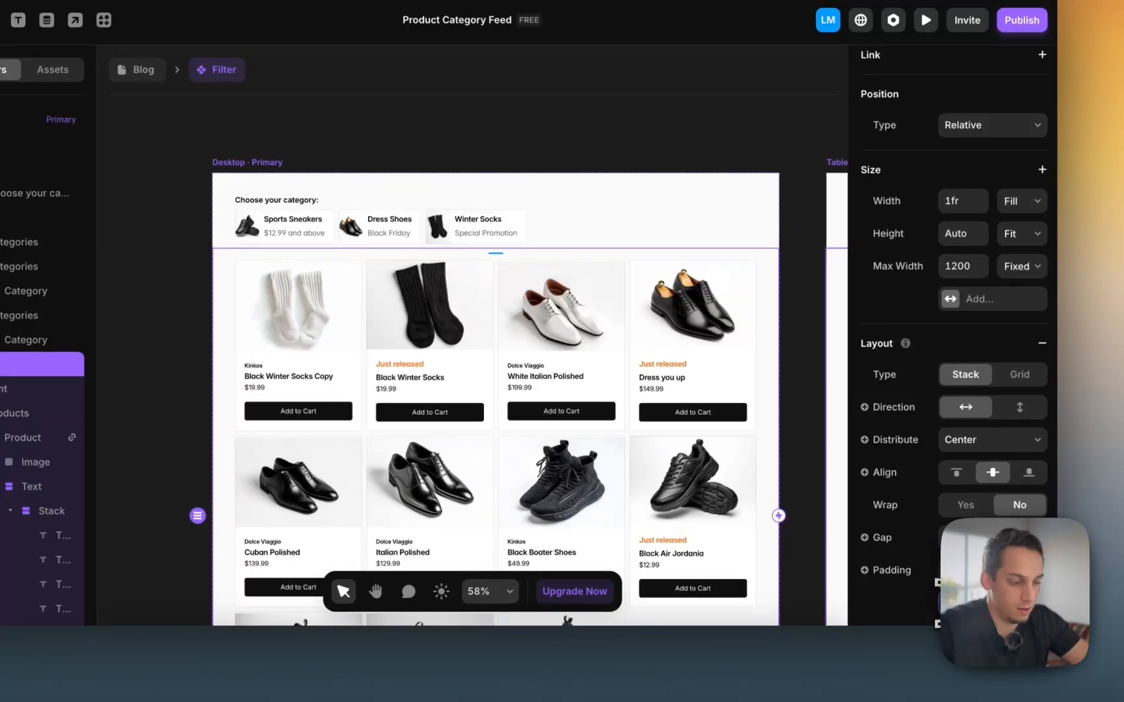
{"action": "key", "text": "shift+Down"}
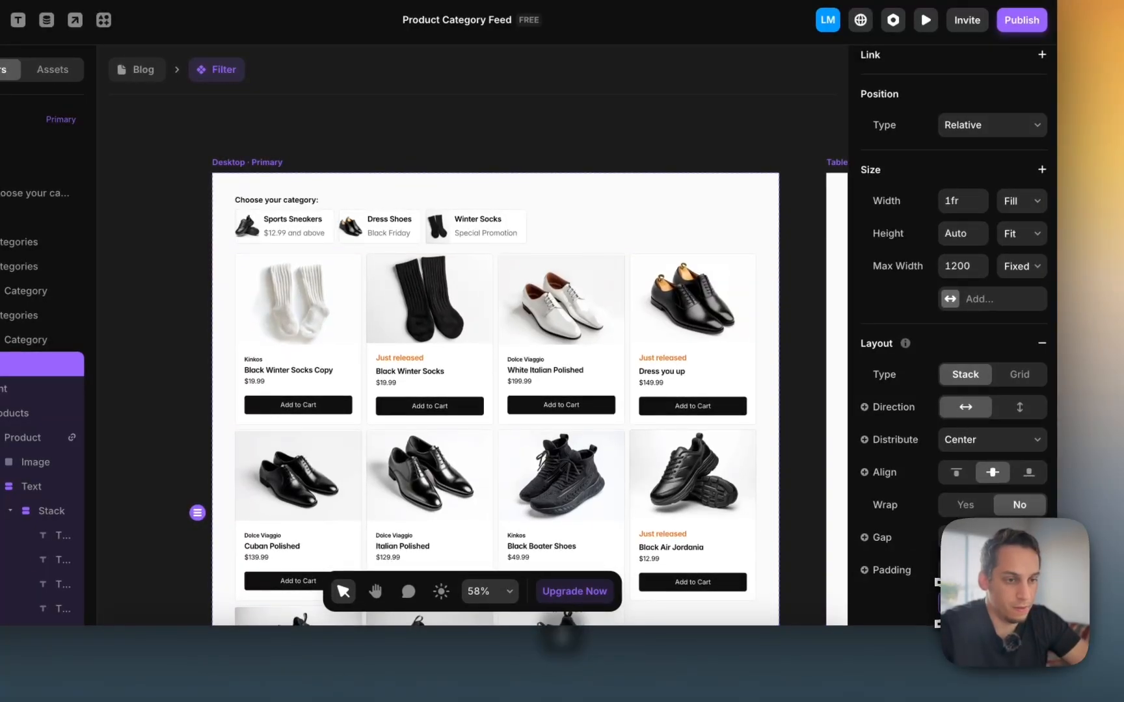
{"action": "key", "text": "Up"}
{"action": "left_click", "coordinate": [174, 307]}
{"action": "scroll", "coordinate": [174, 307], "scroll_direction": "up", "scroll_amount": 5}
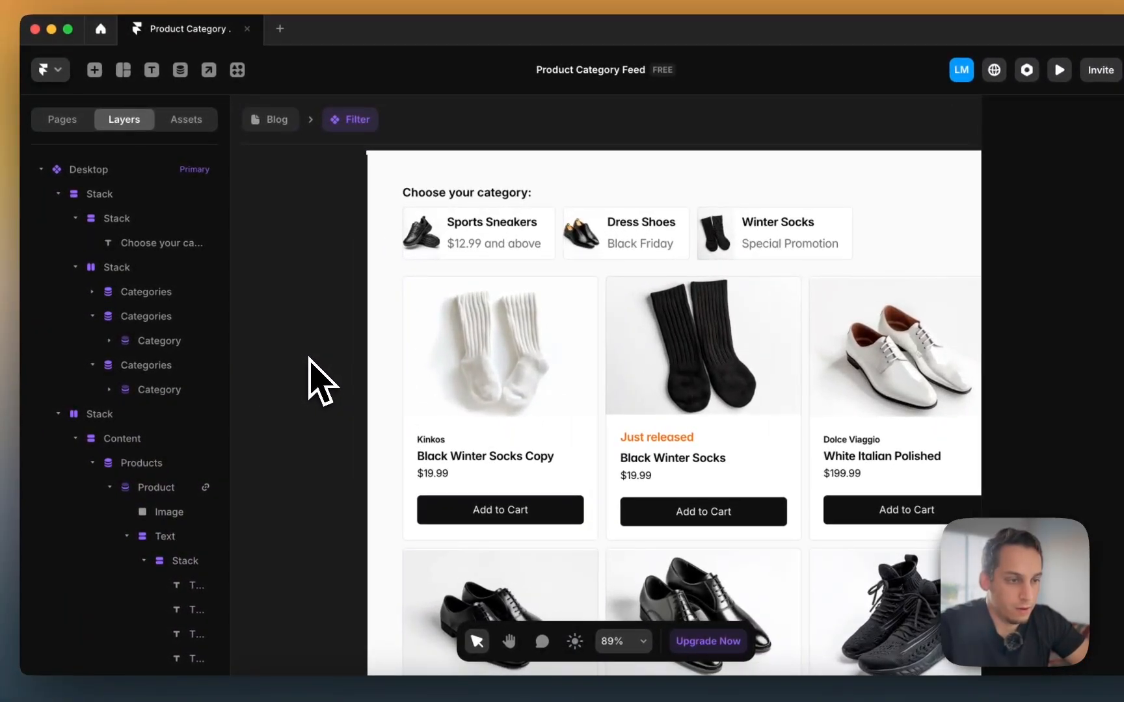
{"action": "scroll", "coordinate": [318, 380], "scroll_direction": "down", "scroll_amount": 4}
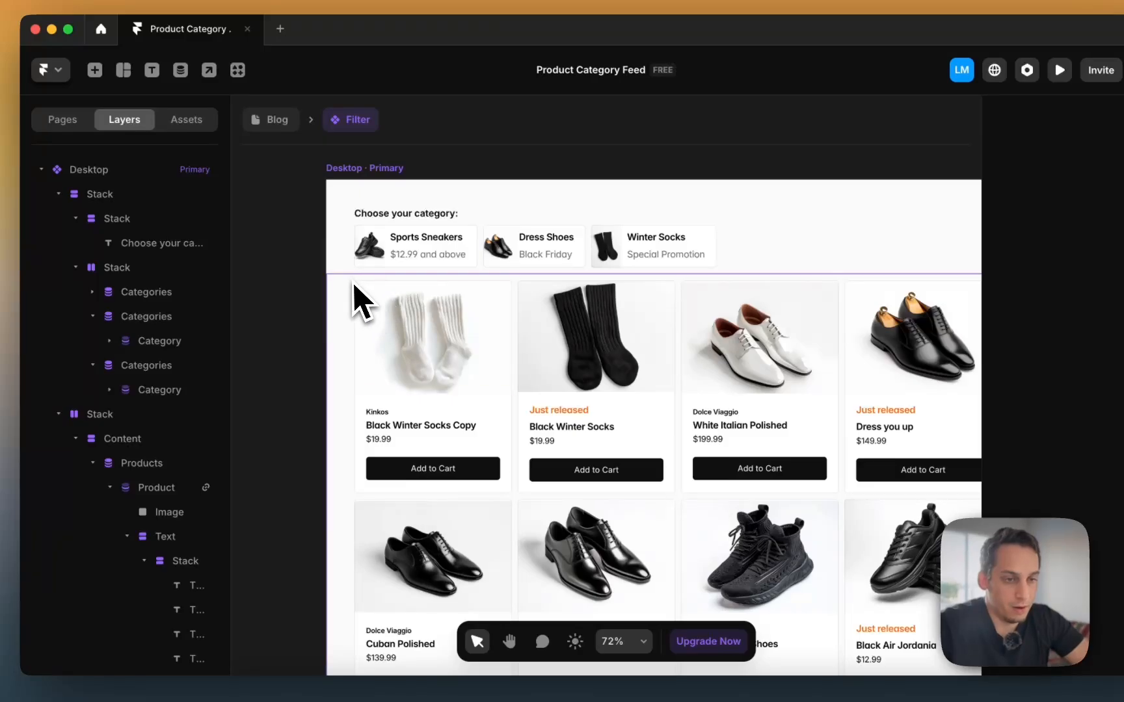
{"action": "left_click", "coordinate": [355, 286]}
{"action": "key", "text": "shift+Down"}
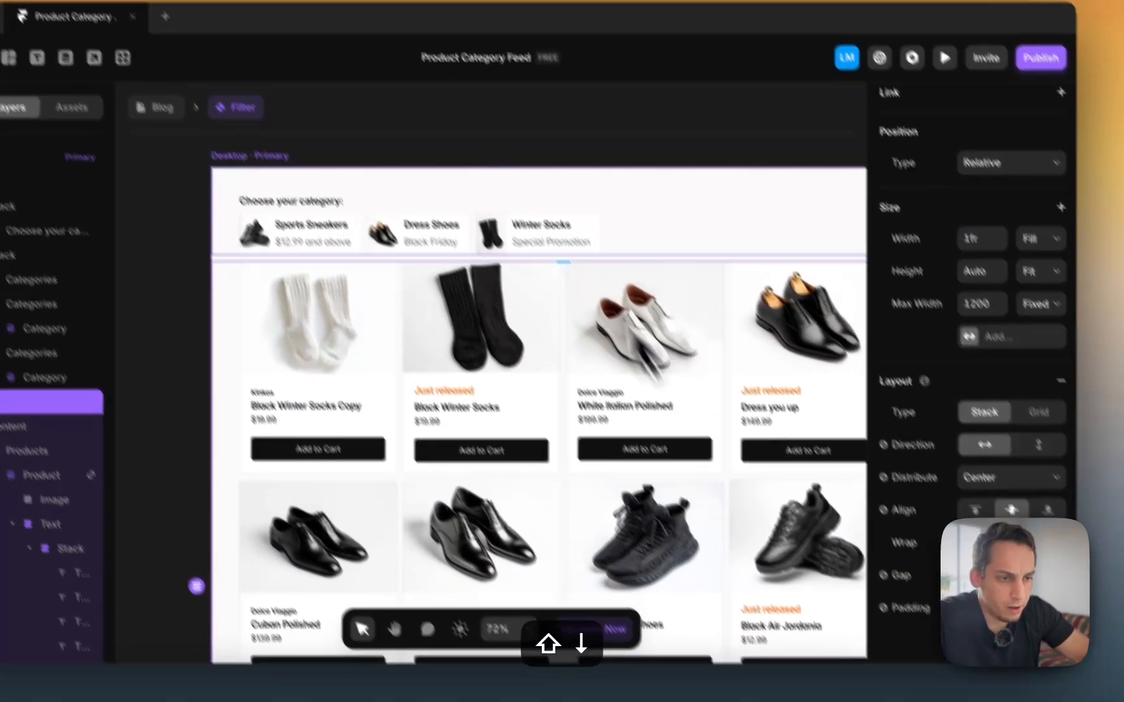
{"action": "left_click", "coordinate": [582, 115]}
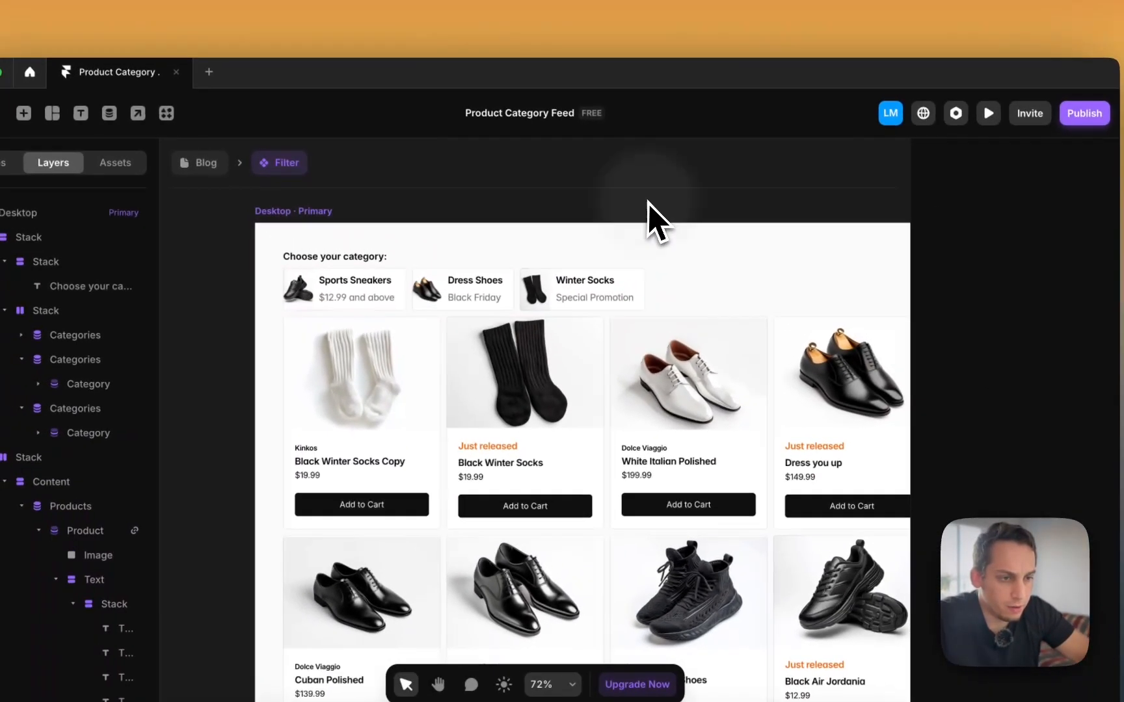
Step: Set the direction of the stack holding the Categories lists to vertical in the Phone variant
{"action": "scroll", "coordinate": [583, 116], "scroll_direction": "up", "scroll_amount": 4}
{"action": "scroll", "coordinate": [655, 215], "scroll_direction": "down", "scroll_amount": 10}
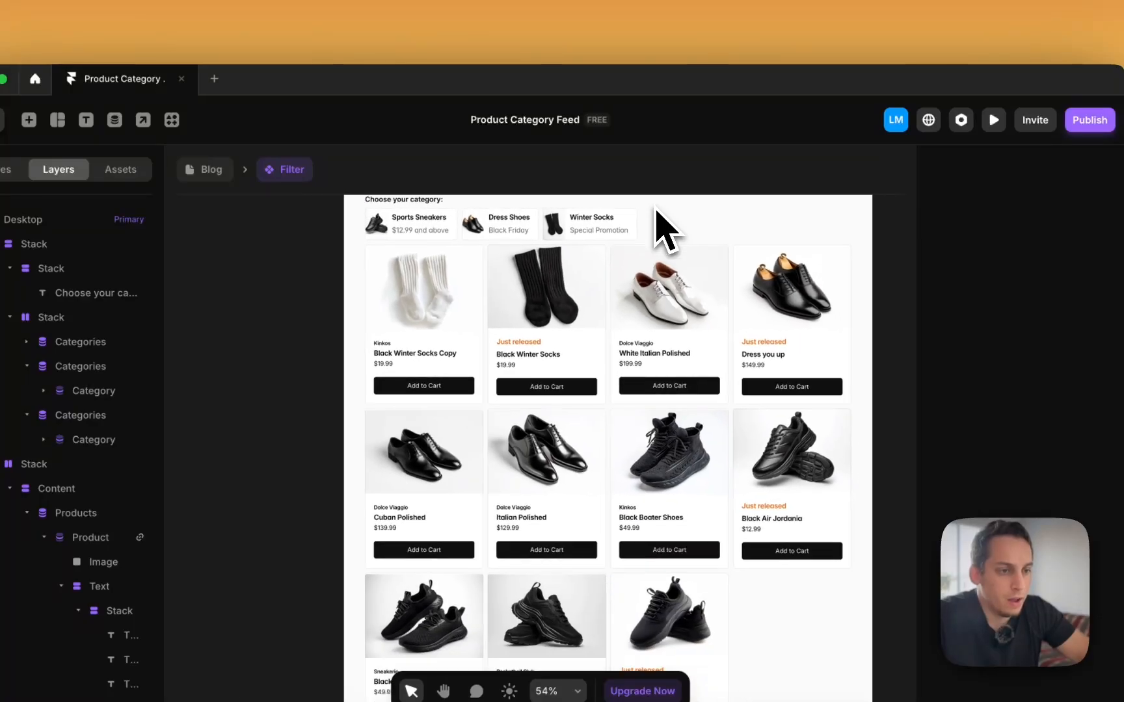
{"action": "scroll", "coordinate": [471, 247], "scroll_direction": "right", "scroll_amount": 5}
{"action": "scroll", "coordinate": [472, 245], "scroll_direction": "down", "scroll_amount": 2}
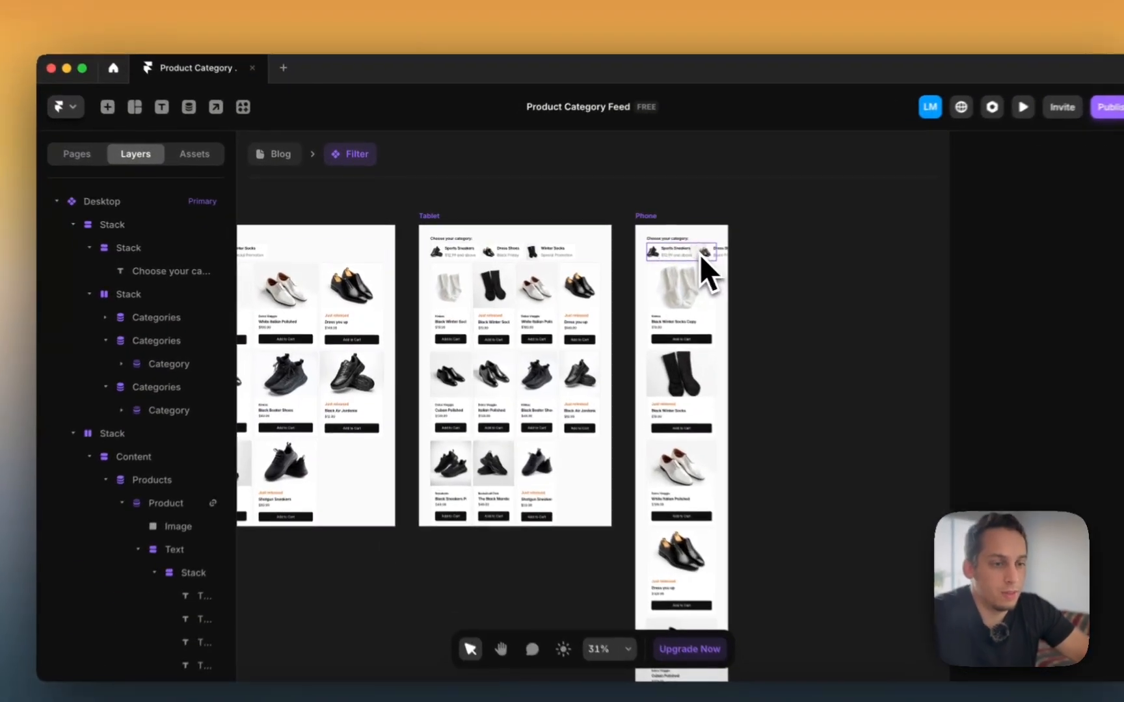
{"action": "left_click", "coordinate": [658, 250]}
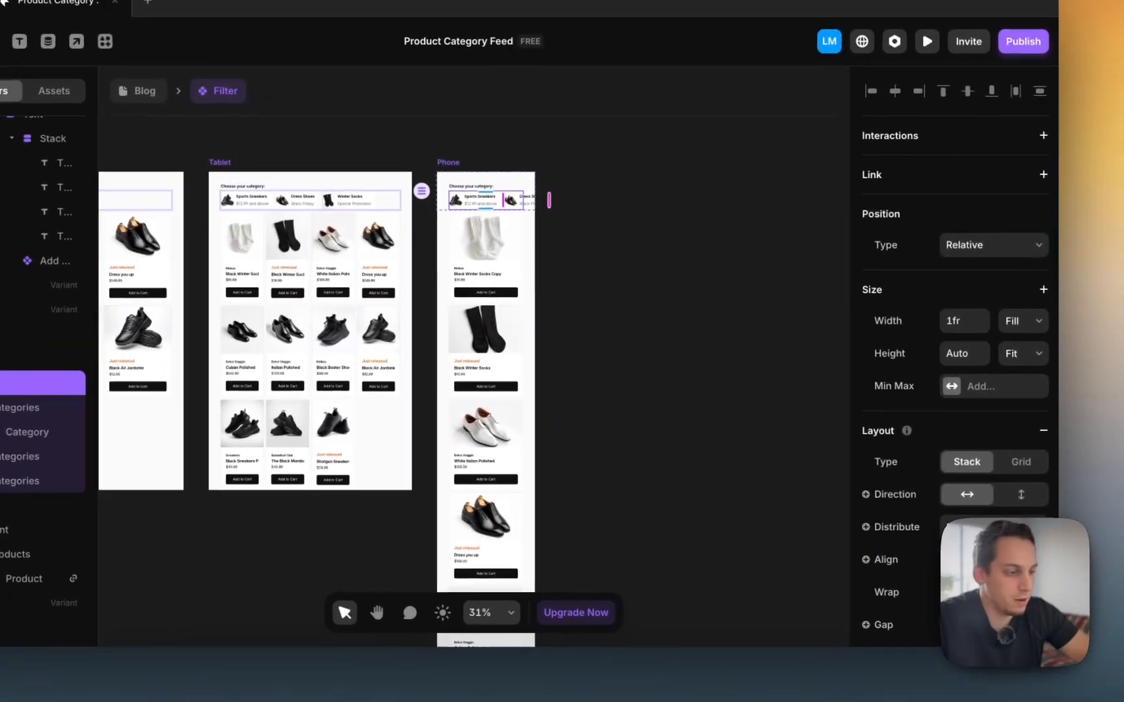
{"action": "left_click", "coordinate": [1021, 496]}
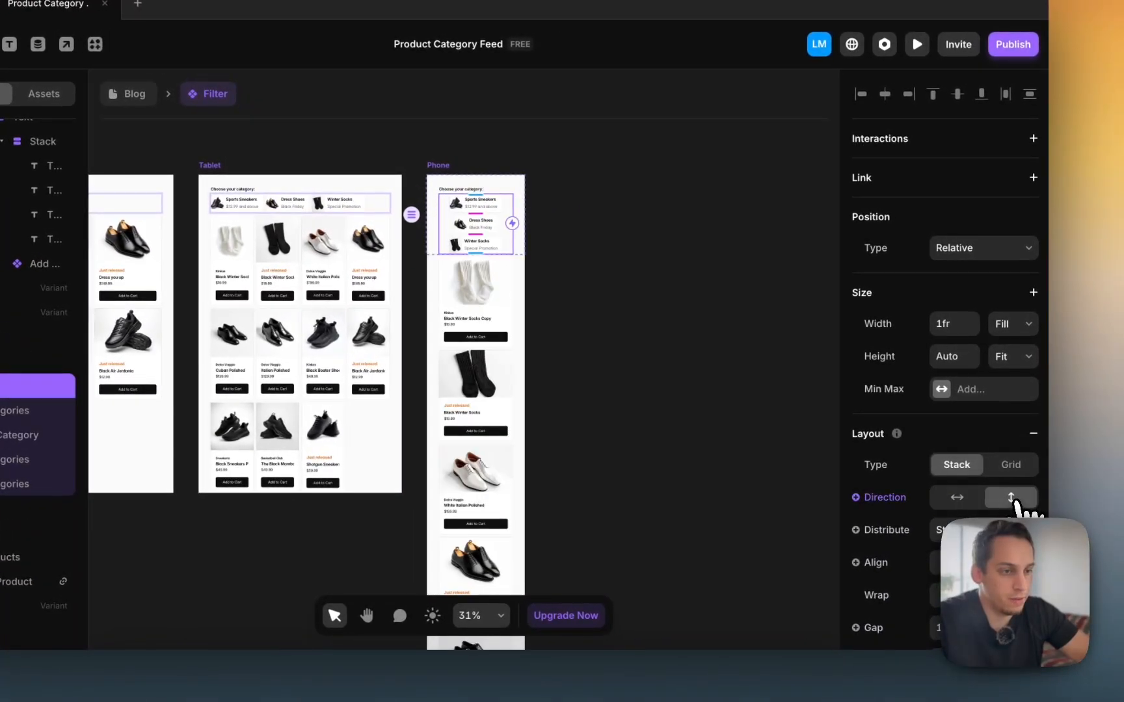
{"action": "left_click", "coordinate": [690, 365]}
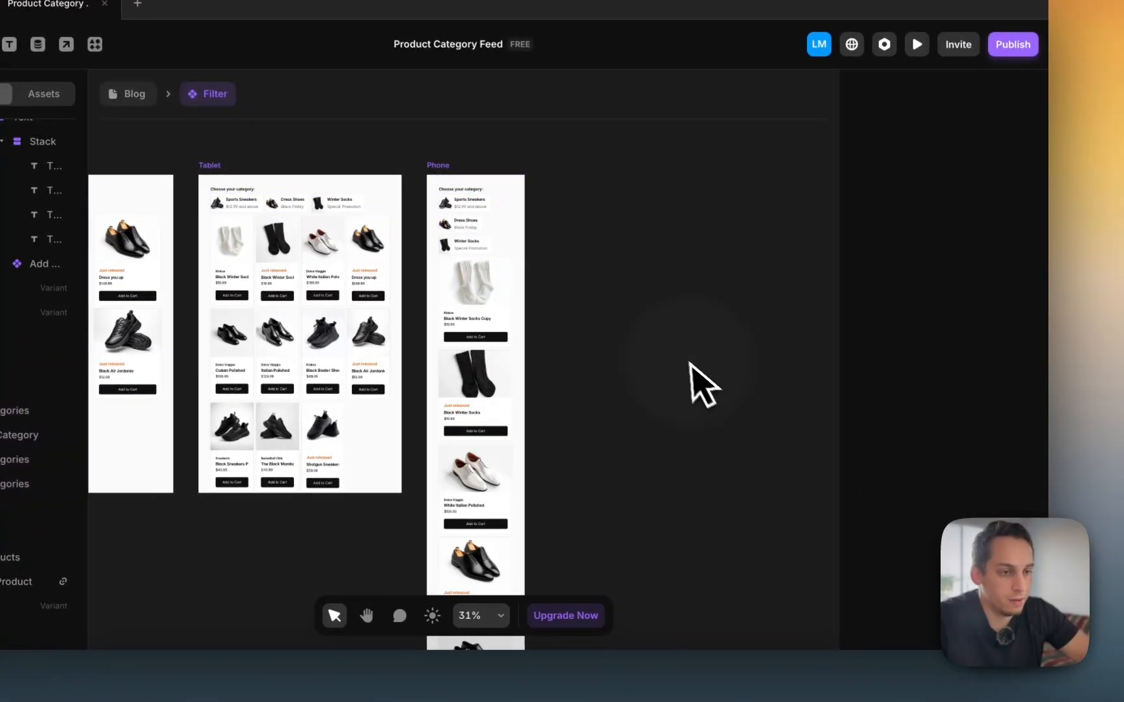
Step: Set the width of all three Categories lists in the Phone variant to Fill
{"action": "left_click", "coordinate": [497, 233]}
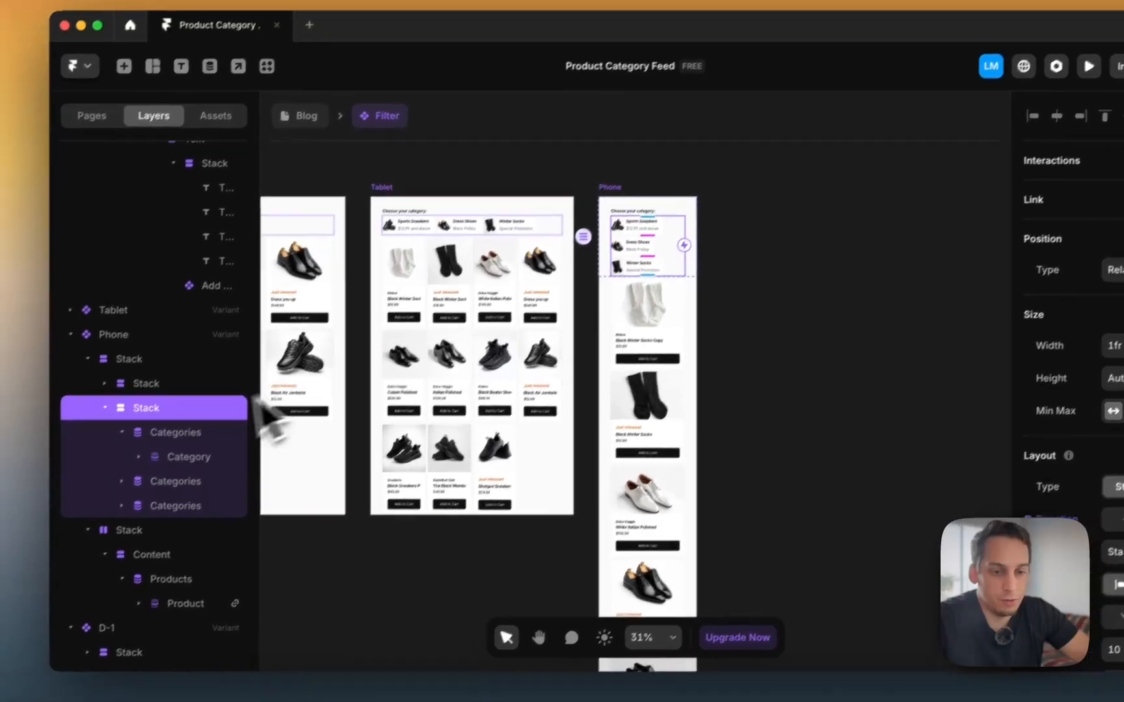
{"action": "left_click", "coordinate": [13, 412]}
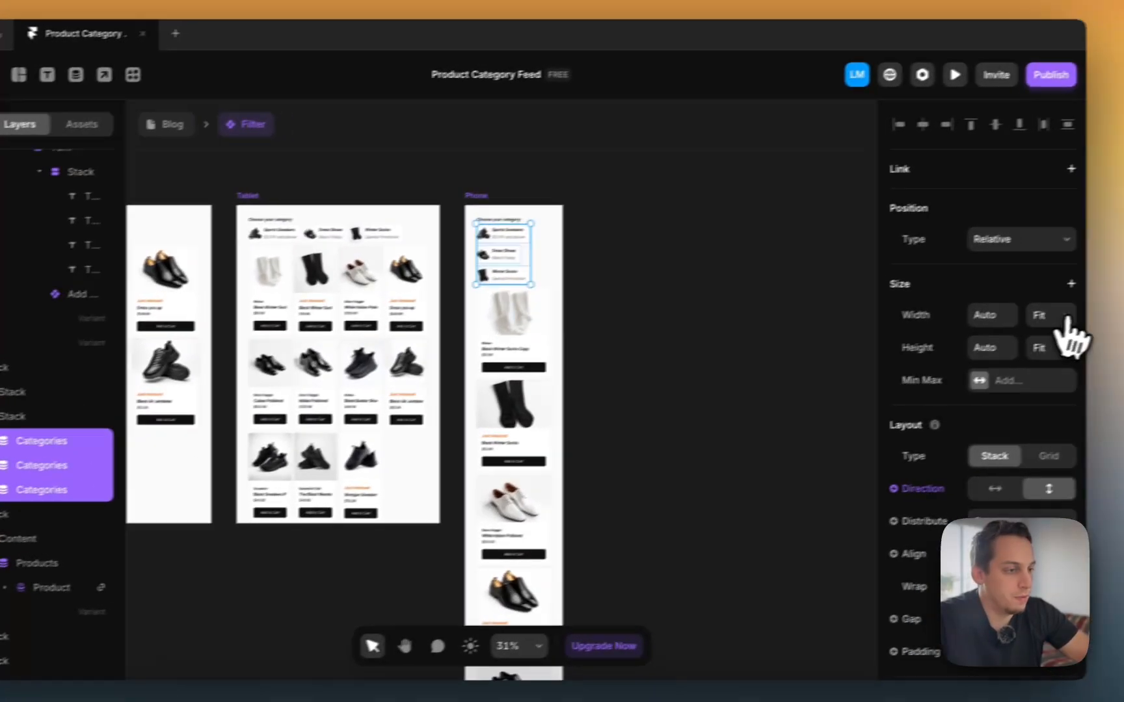
{"action": "left_click", "coordinate": [1123, 284]}
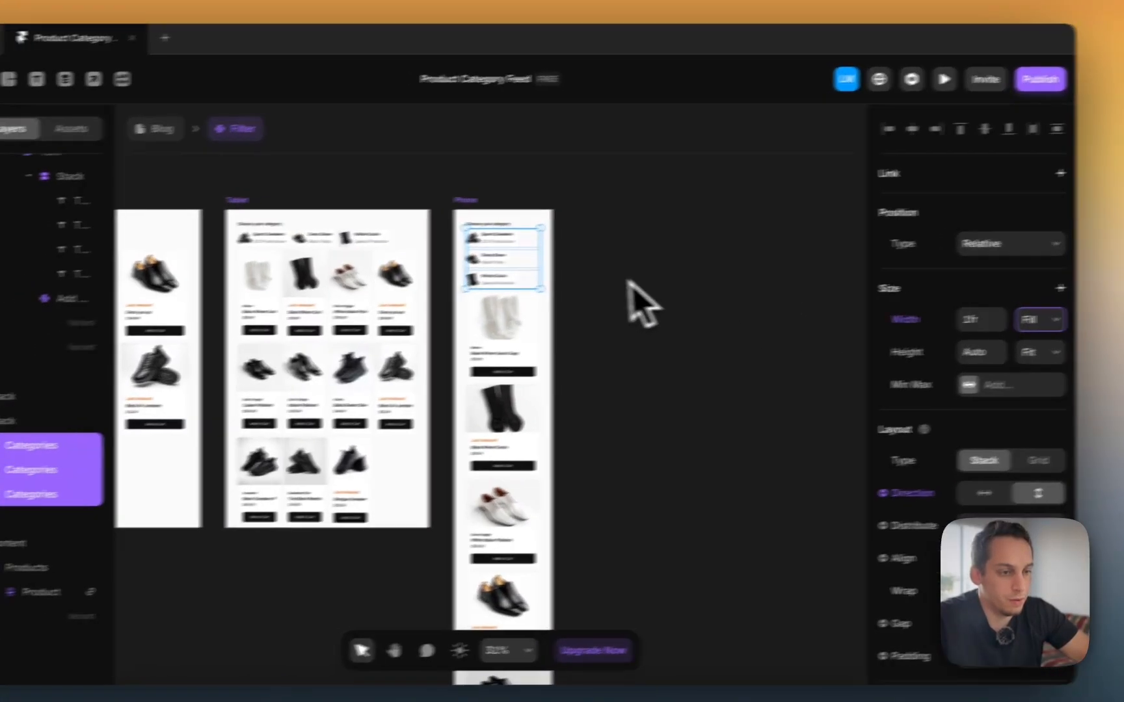
{"action": "left_click", "coordinate": [540, 261]}
Step: Try to set the width of the Sports Sneakers text stack in the Phone variant to Fill, and undo it
{"action": "scroll", "coordinate": [540, 262], "scroll_direction": "up", "scroll_amount": 1}
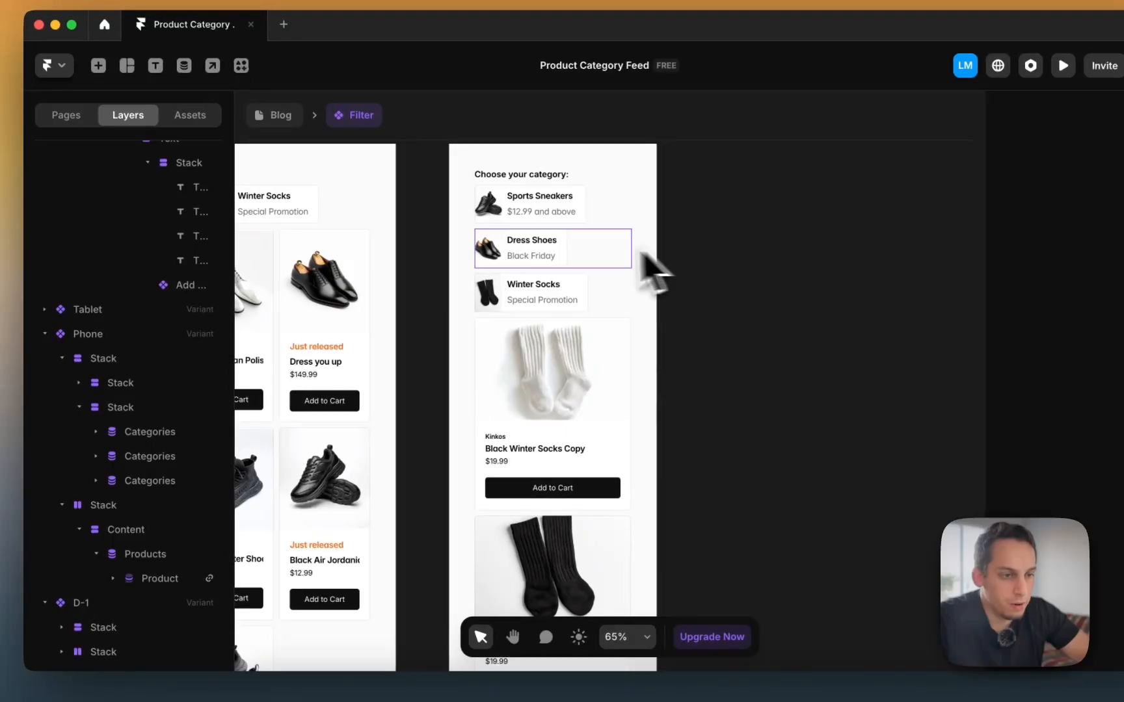
{"action": "scroll", "coordinate": [644, 255], "scroll_direction": "up", "scroll_amount": 3}
{"action": "left_click", "coordinate": [542, 269]}
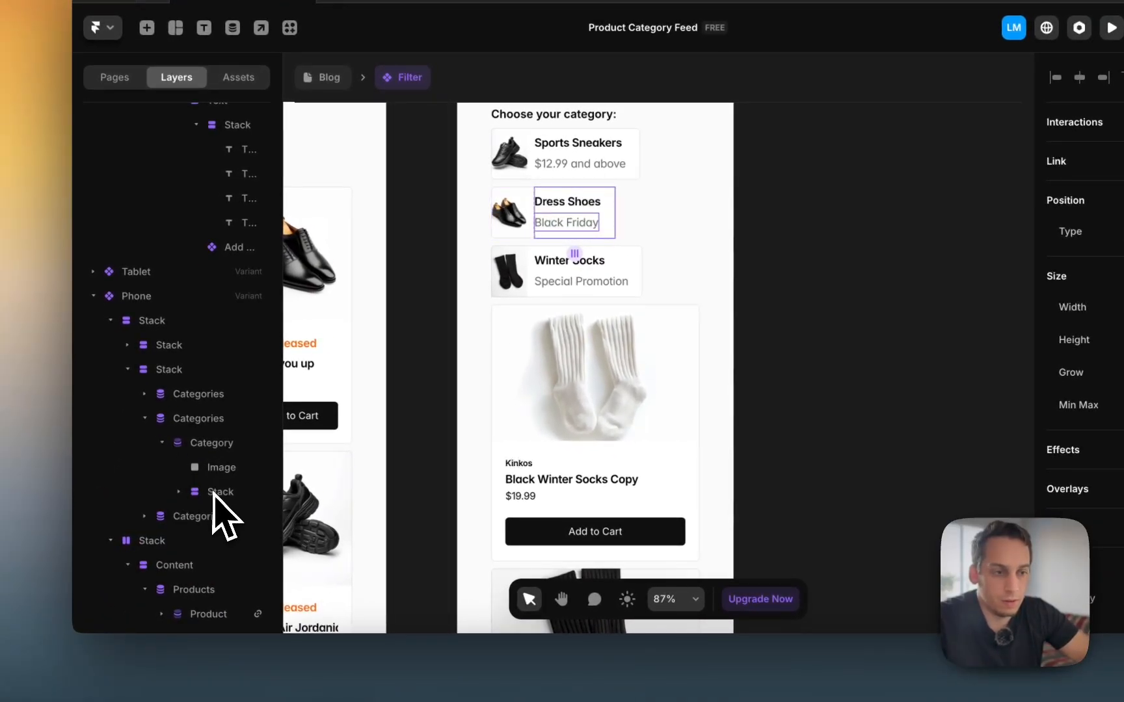
{"action": "left_click", "coordinate": [147, 397]}
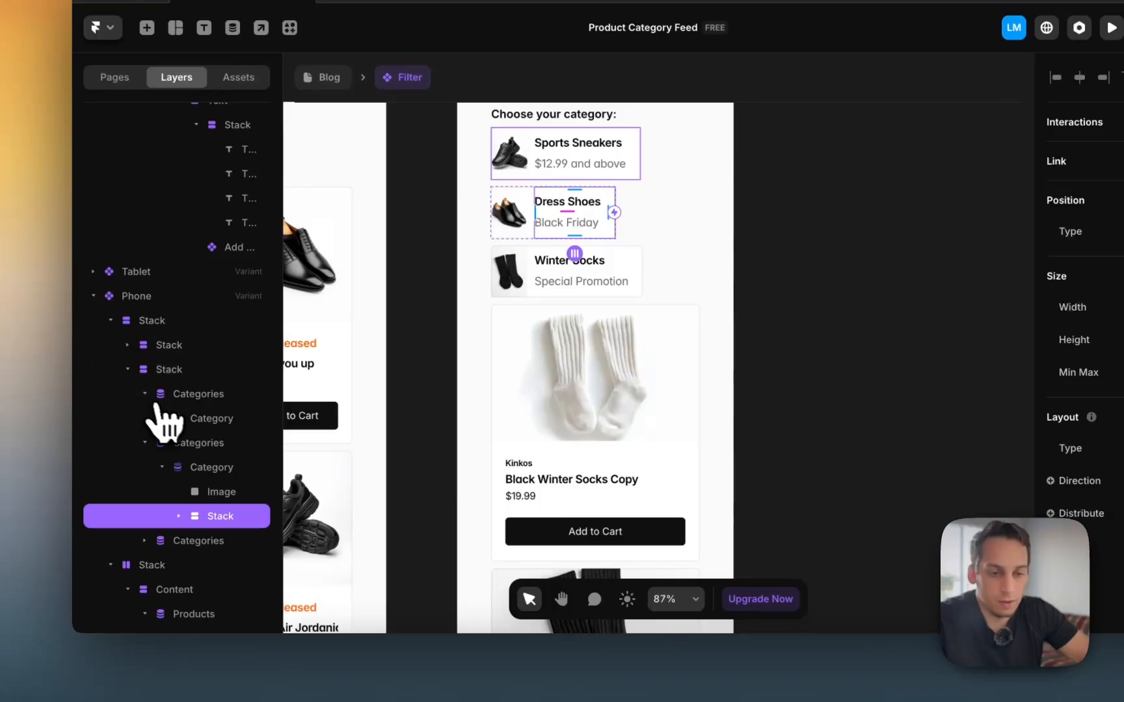
{"action": "left_click", "coordinate": [161, 419]}
{"action": "left_click", "coordinate": [208, 467]}
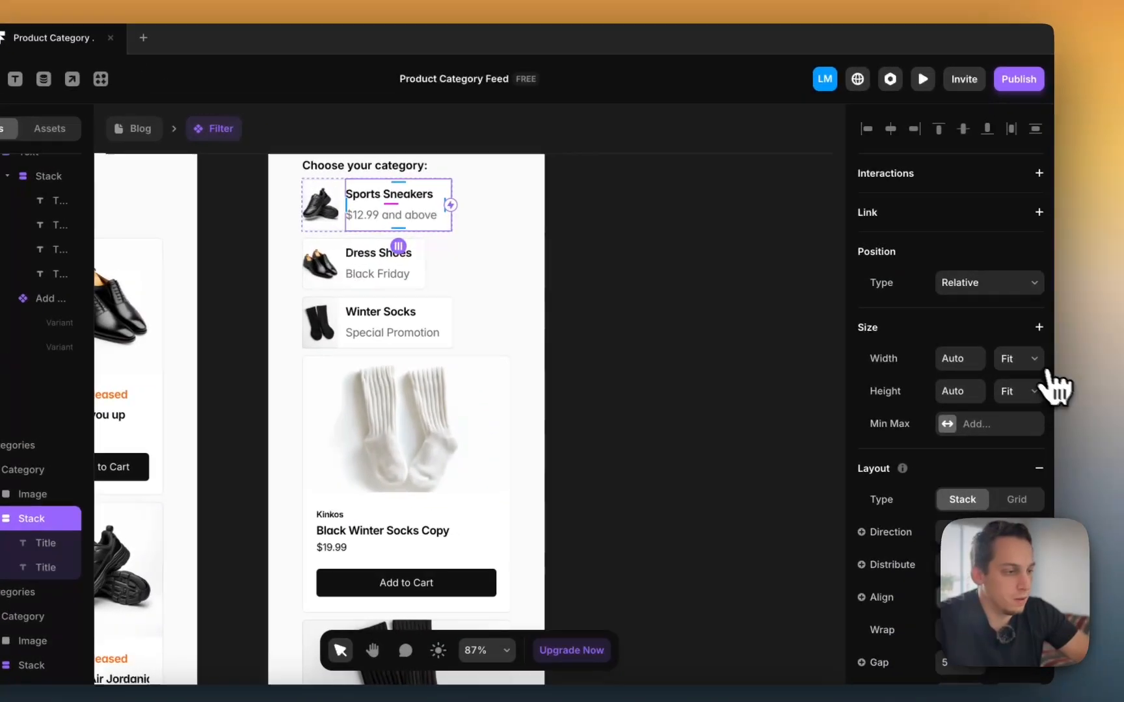
{"action": "left_click", "coordinate": [1037, 361]}
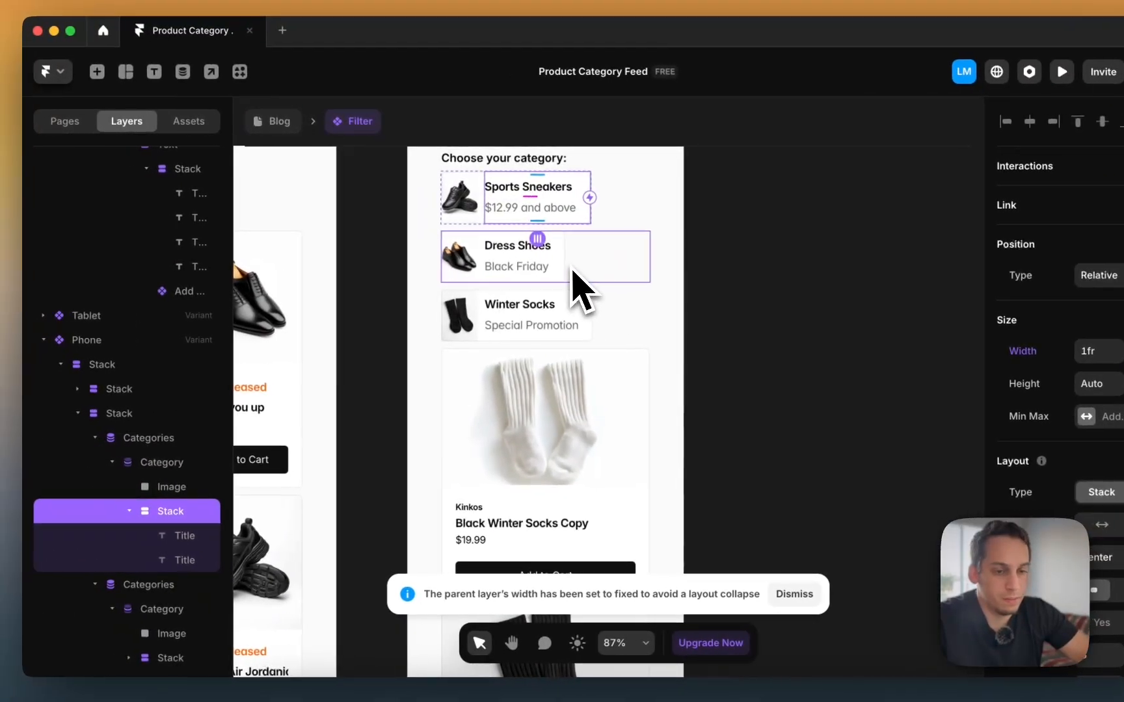
{"action": "key", "text": "super+z"}
Step: Set the width of the Sports Sneakers, Dress Shoes and Winter Socks Category cards in the Phone variant to Fill
{"action": "left_click", "coordinate": [17, 472]}
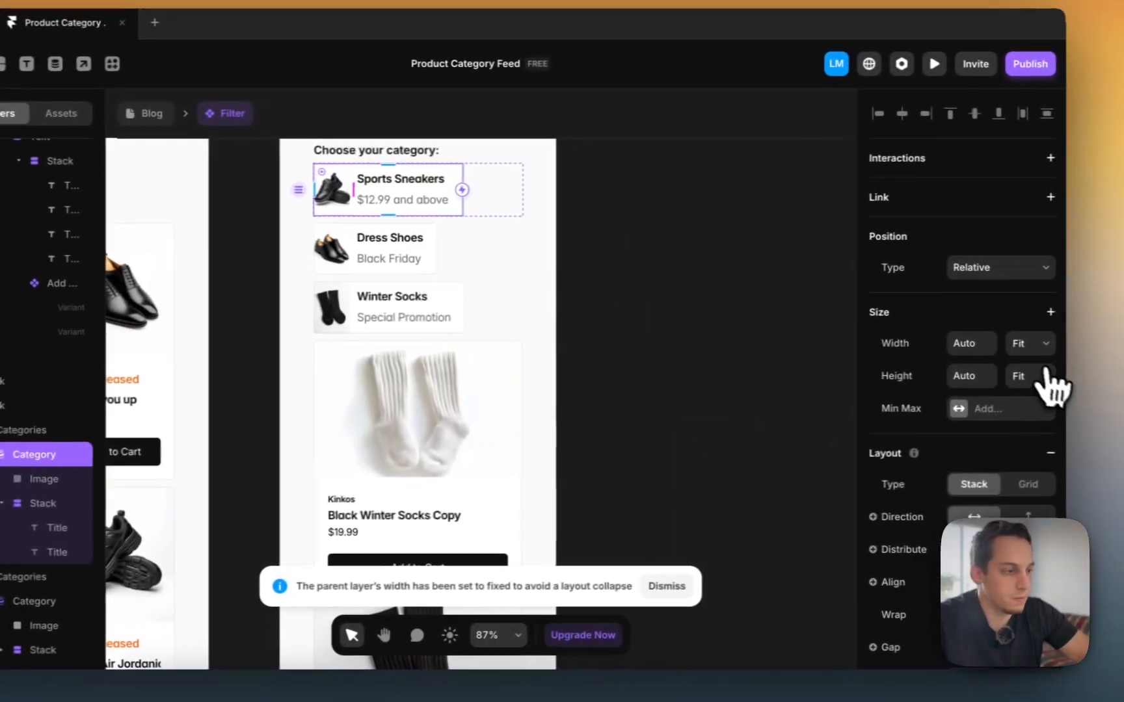
{"action": "left_click", "coordinate": [1014, 345]}
{"action": "left_click", "coordinate": [1008, 332]}
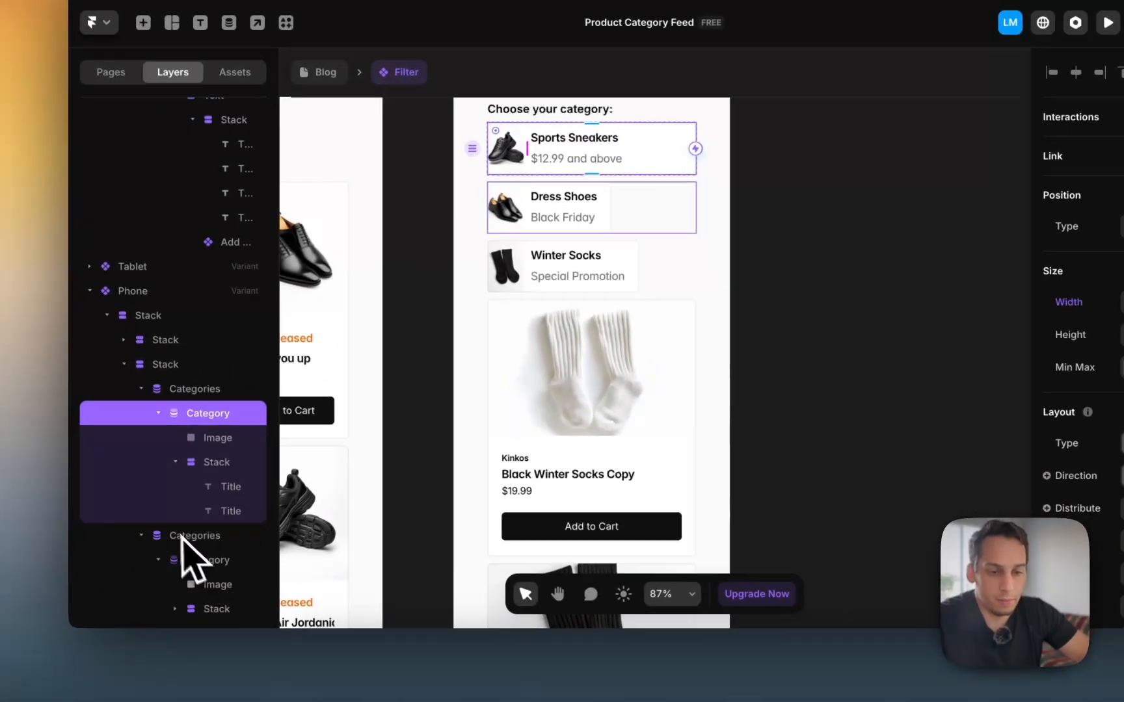
{"action": "left_click", "coordinate": [6, 603]}
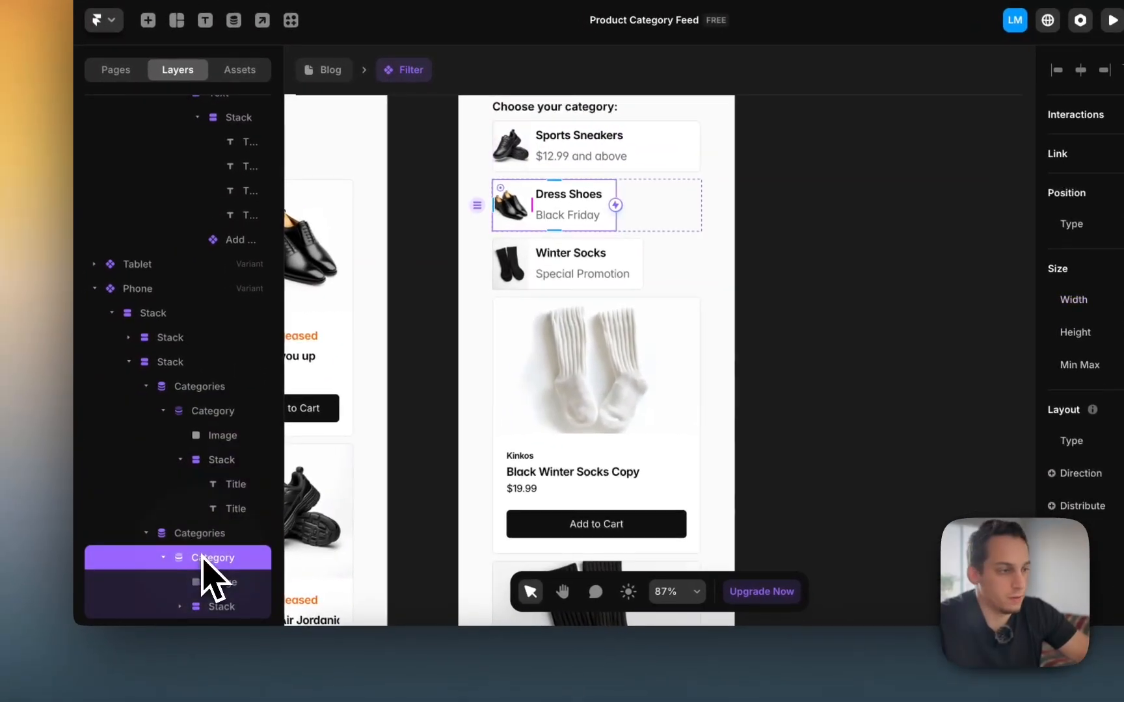
{"action": "left_click", "coordinate": [1034, 352]}
{"action": "left_click", "coordinate": [1002, 332]}
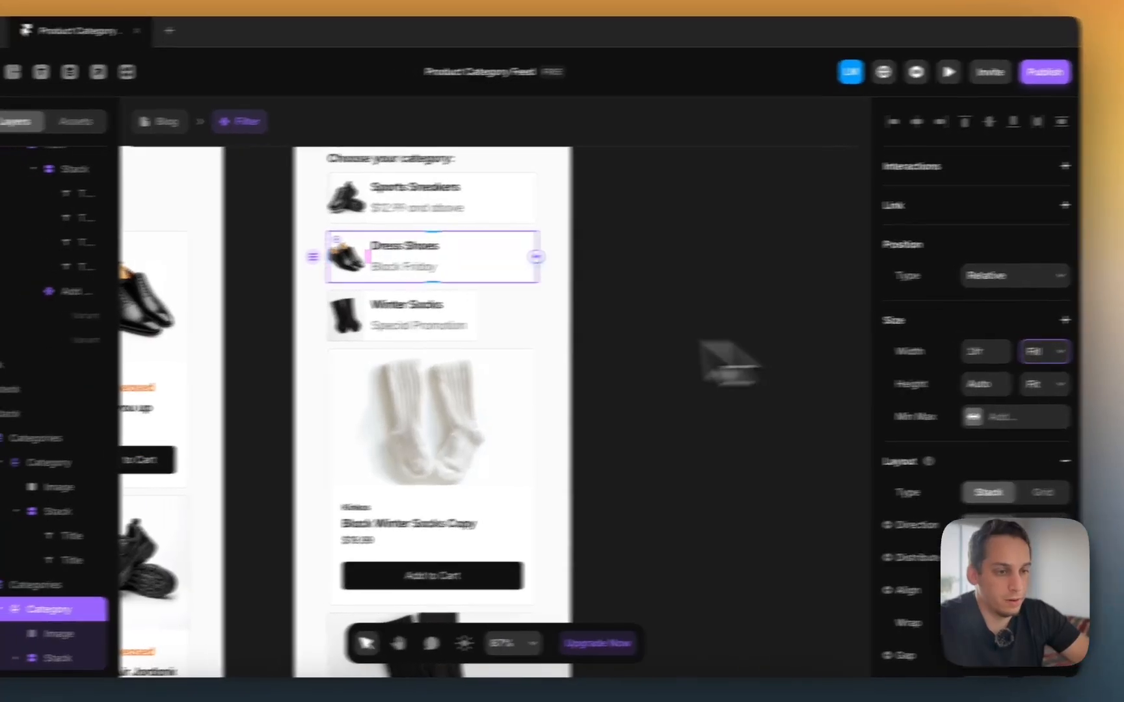
{"action": "left_click", "coordinate": [463, 324]}
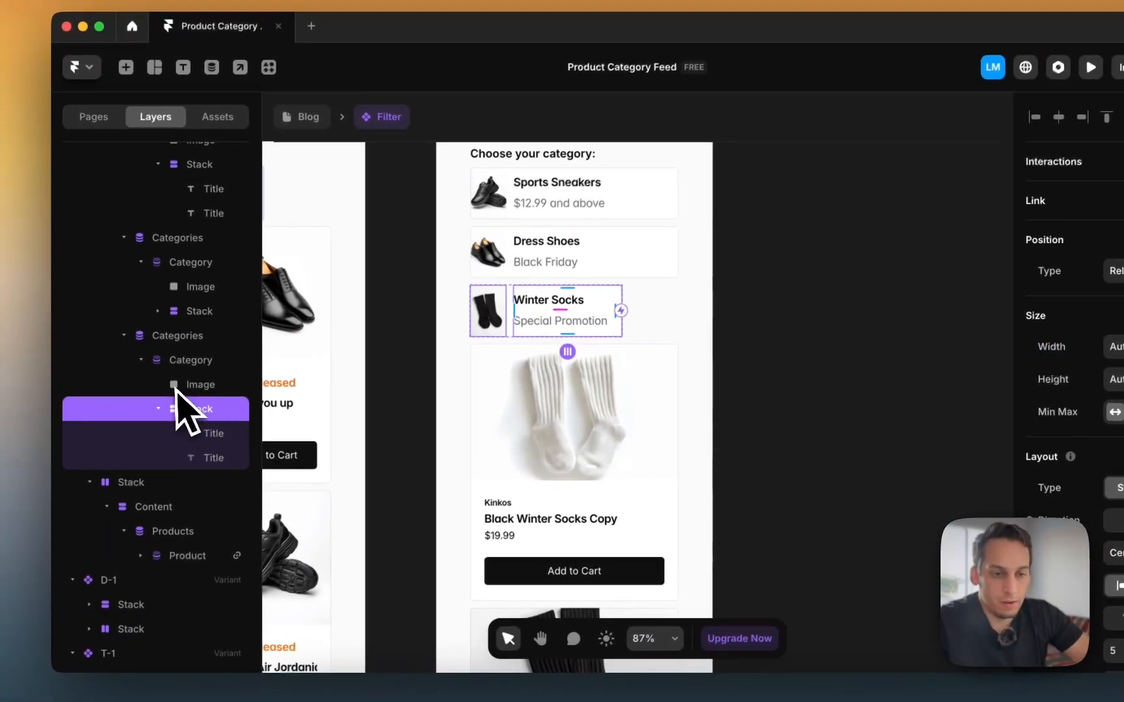
{"action": "left_click", "coordinate": [174, 361]}
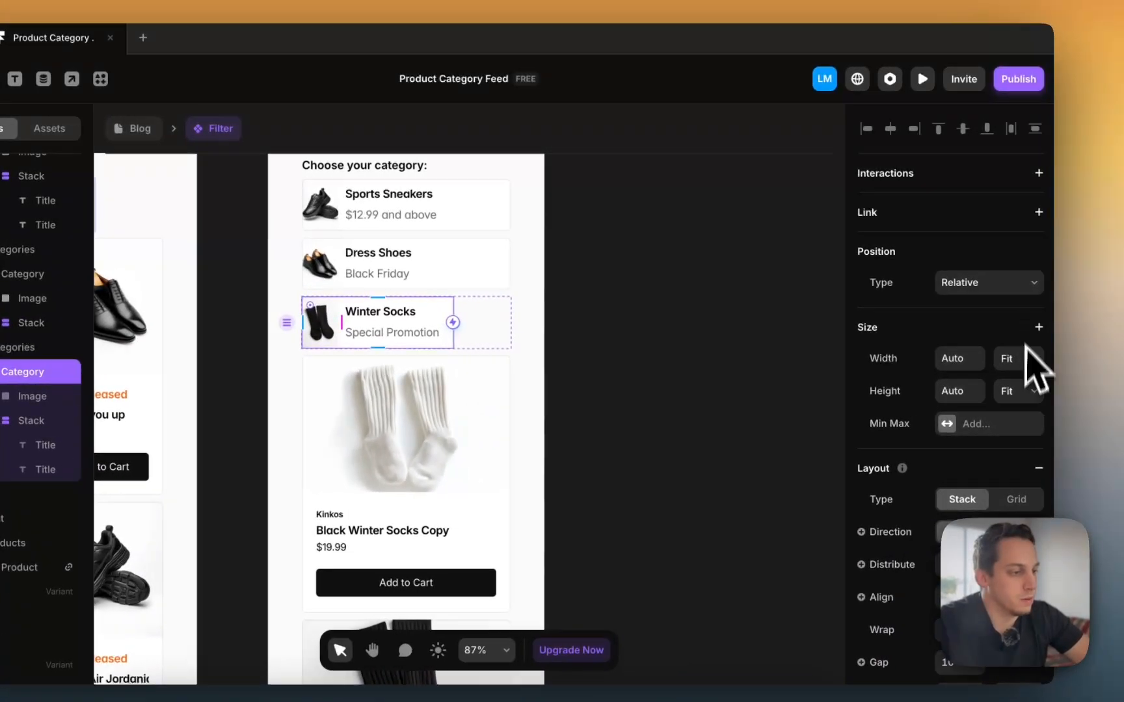
{"action": "left_click", "coordinate": [1123, 347]}
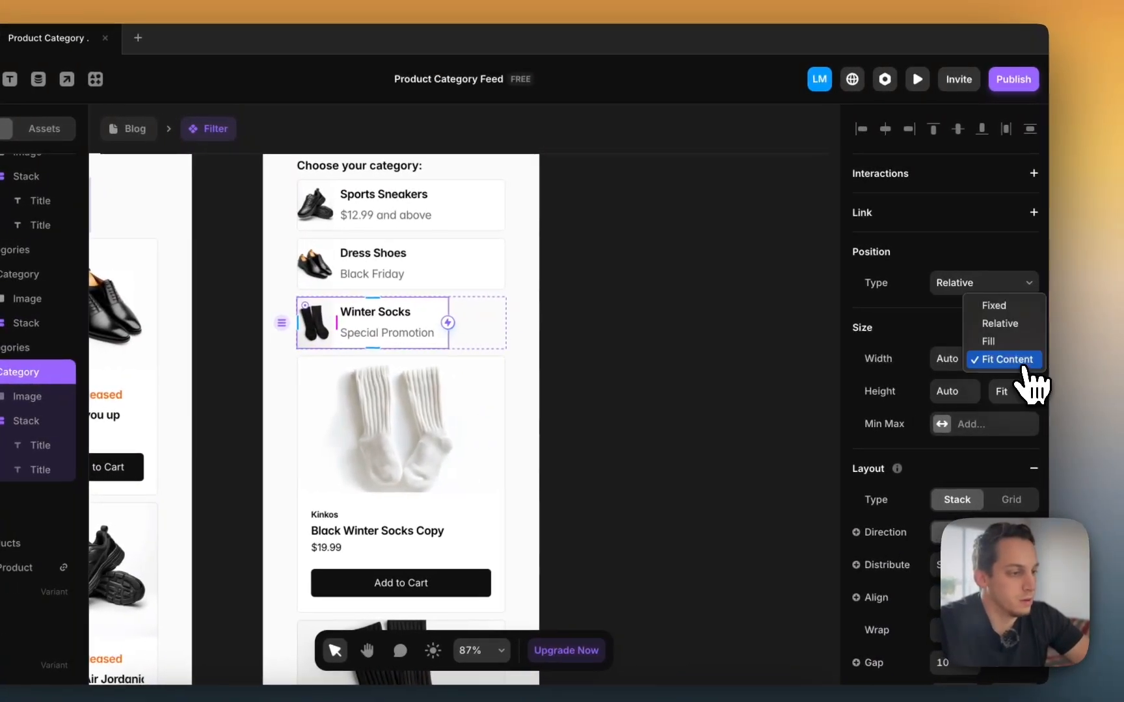
{"action": "left_click", "coordinate": [690, 302]}
Step: Compare the category rows and their layer structure across the primary breakpoints and the D-1, T-1 and P-1 variants
{"action": "scroll", "coordinate": [690, 302], "scroll_direction": "down", "scroll_amount": 4}
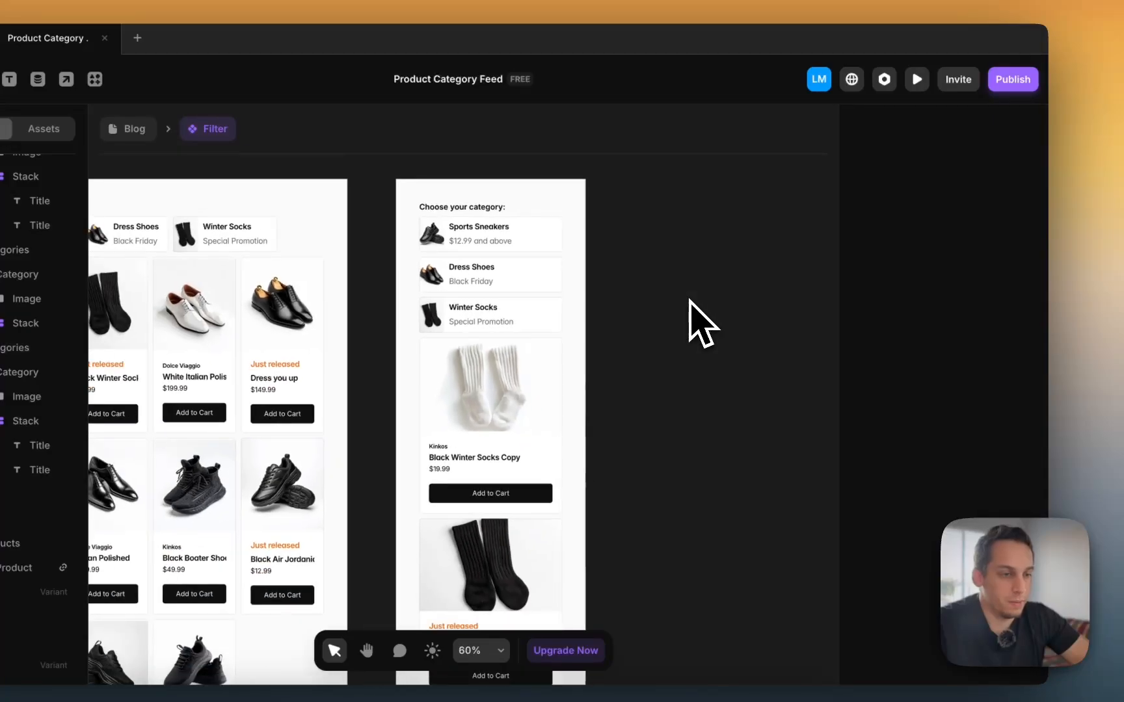
{"action": "scroll", "coordinate": [690, 302], "scroll_direction": "left", "scroll_amount": 9}
{"action": "scroll", "coordinate": [689, 300], "scroll_direction": "down", "scroll_amount": 3}
{"action": "scroll", "coordinate": [689, 301], "scroll_direction": "right", "scroll_amount": 4}
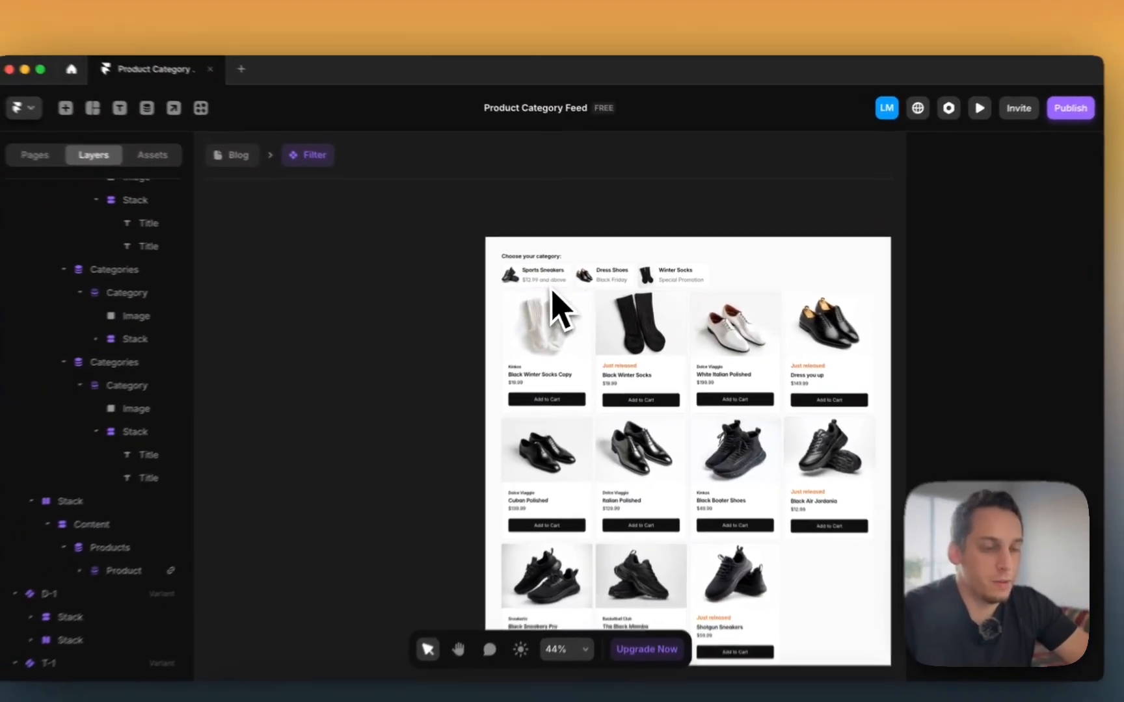
{"action": "scroll", "coordinate": [466, 267], "scroll_direction": "right", "scroll_amount": 5}
{"action": "scroll", "coordinate": [466, 267], "scroll_direction": "down", "scroll_amount": 10}
{"action": "scroll", "coordinate": [466, 267], "scroll_direction": "down", "scroll_amount": 1}
{"action": "scroll", "coordinate": [592, 281], "scroll_direction": "down", "scroll_amount": 8}
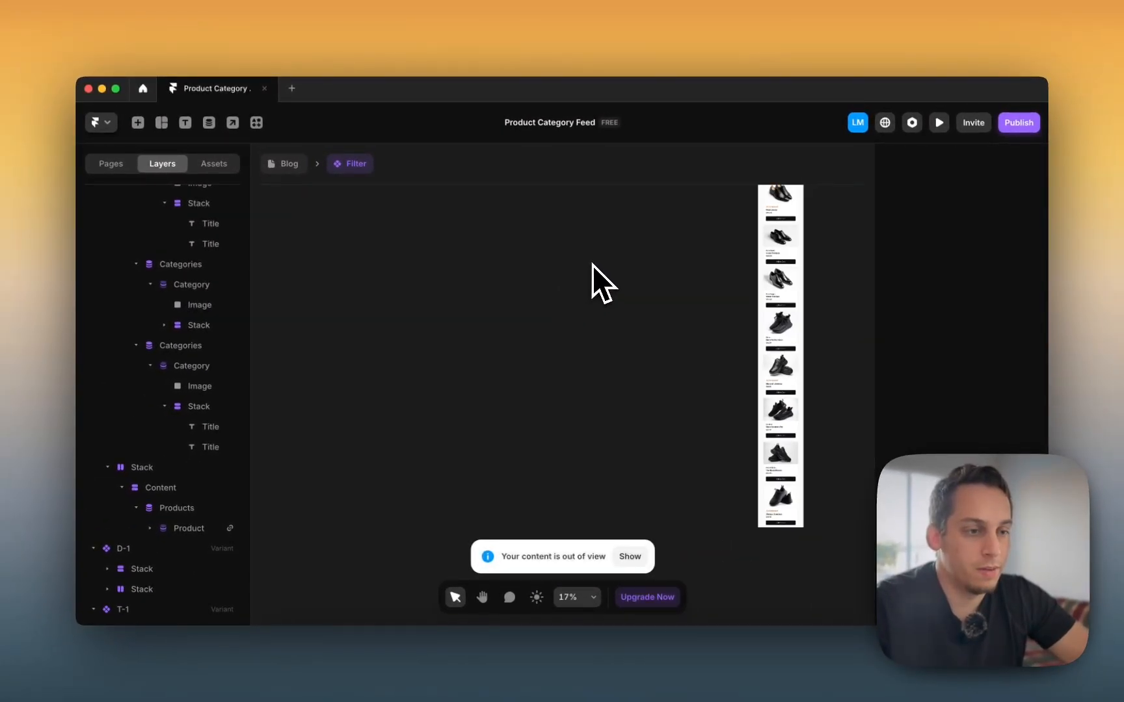
{"action": "scroll", "coordinate": [575, 495], "scroll_direction": "down", "scroll_amount": 3}
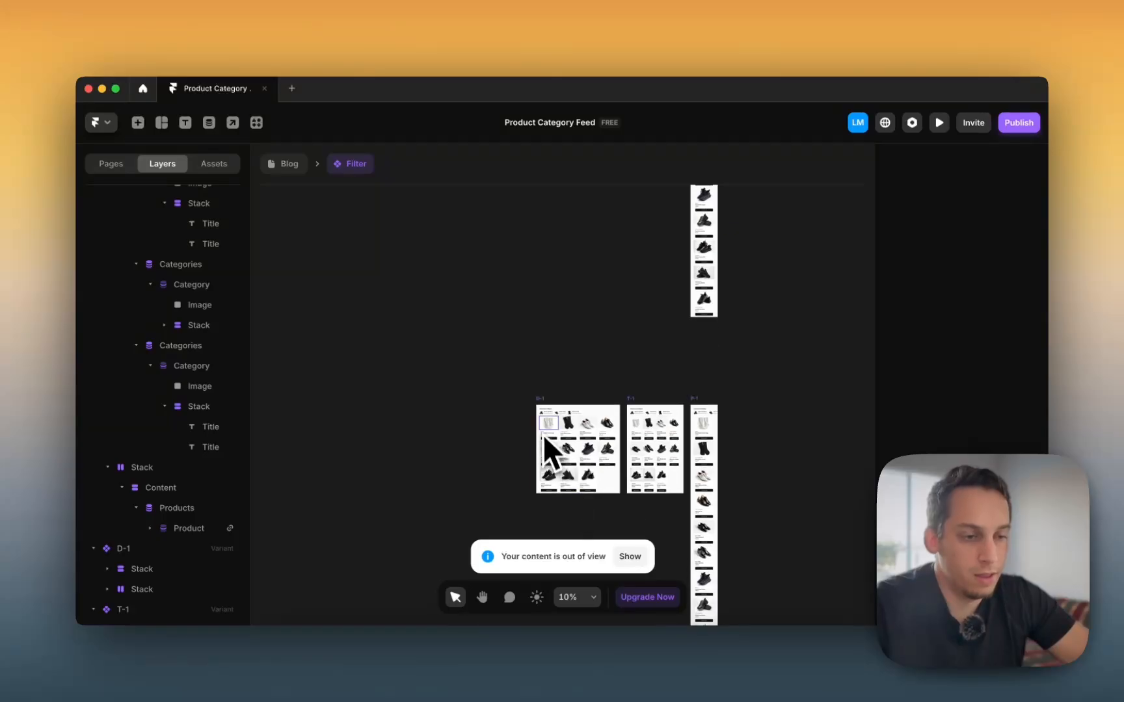
{"action": "left_click", "coordinate": [545, 413], "text": "super"}
{"action": "scroll", "coordinate": [548, 415], "scroll_direction": "up", "scroll_amount": 2}
{"action": "scroll", "coordinate": [632, 421], "scroll_direction": "up", "scroll_amount": 3}
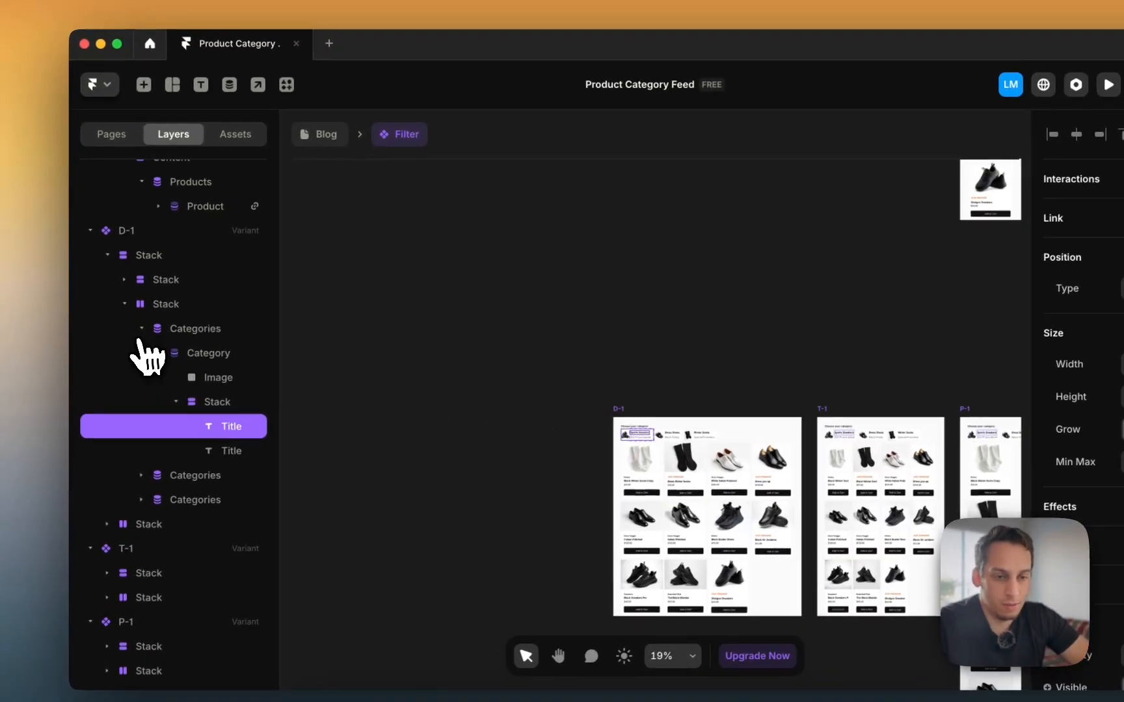
{"action": "left_click", "coordinate": [137, 312]}
{"action": "scroll", "coordinate": [582, 263], "scroll_direction": "down", "scroll_amount": 2}
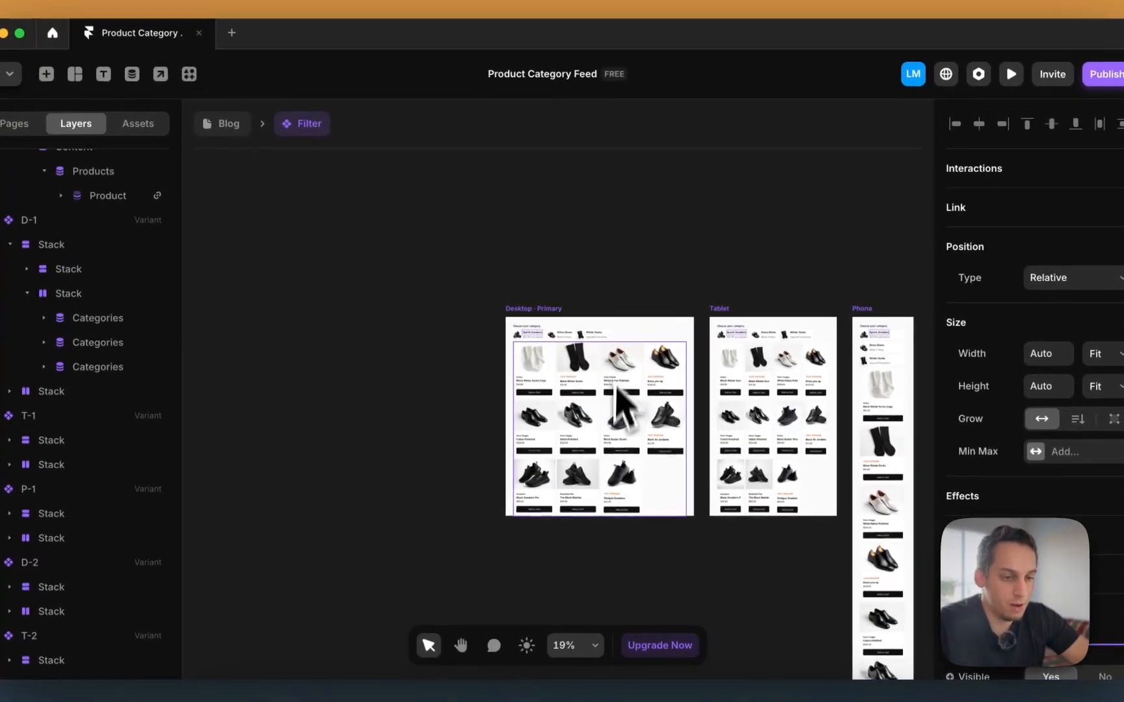
{"action": "scroll", "coordinate": [680, 448], "scroll_direction": "up", "scroll_amount": 3}
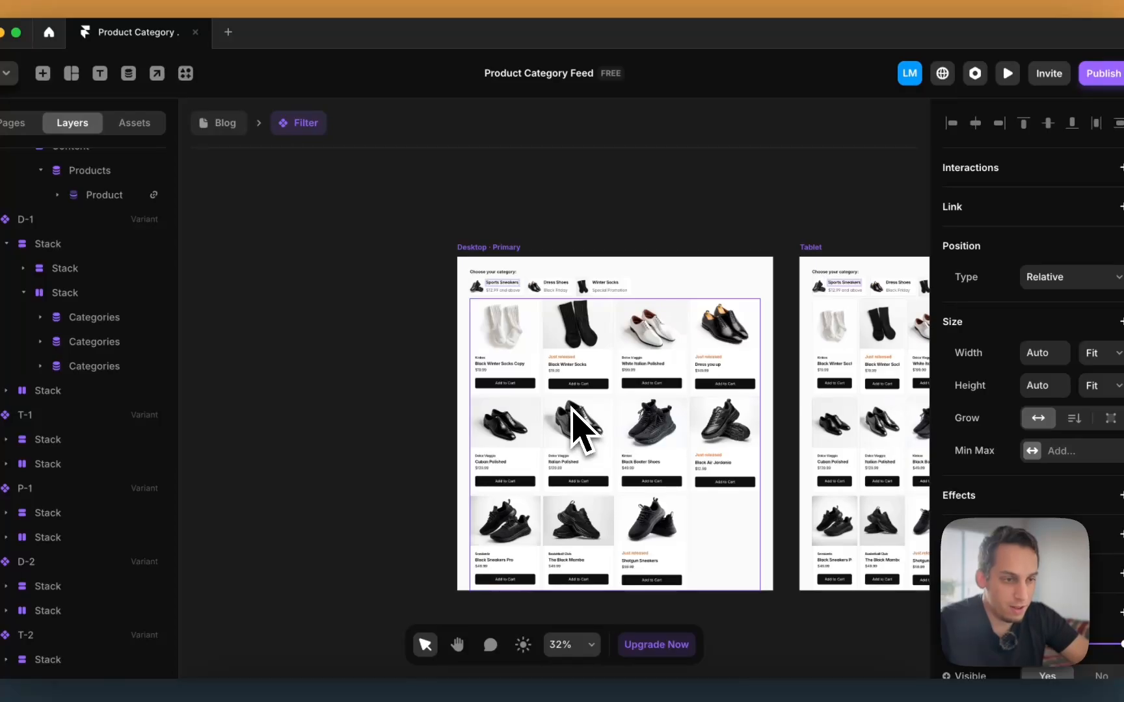
Step: Leave all three Categories lists in the primary Desktop variant without a fill and add a solid #222222 border of width 1
{"action": "left_click", "coordinate": [500, 257]}
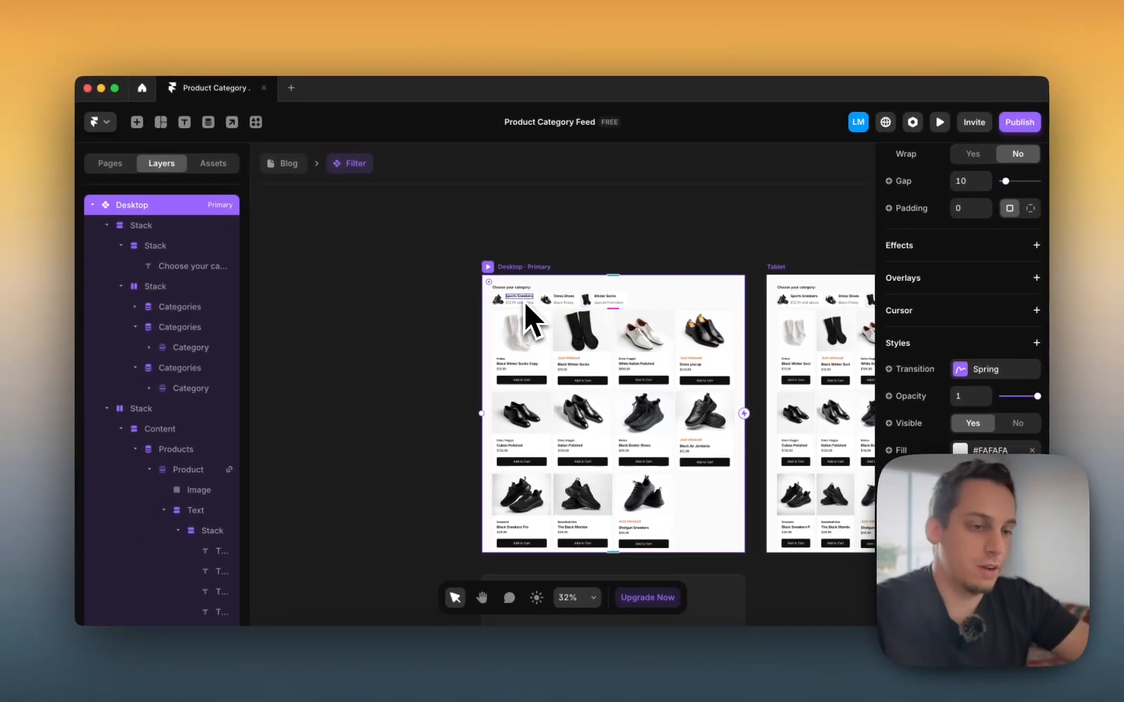
{"action": "scroll", "coordinate": [510, 290], "scroll_direction": "up", "scroll_amount": 1}
{"action": "scroll", "coordinate": [520, 306], "scroll_direction": "up", "scroll_amount": 3}
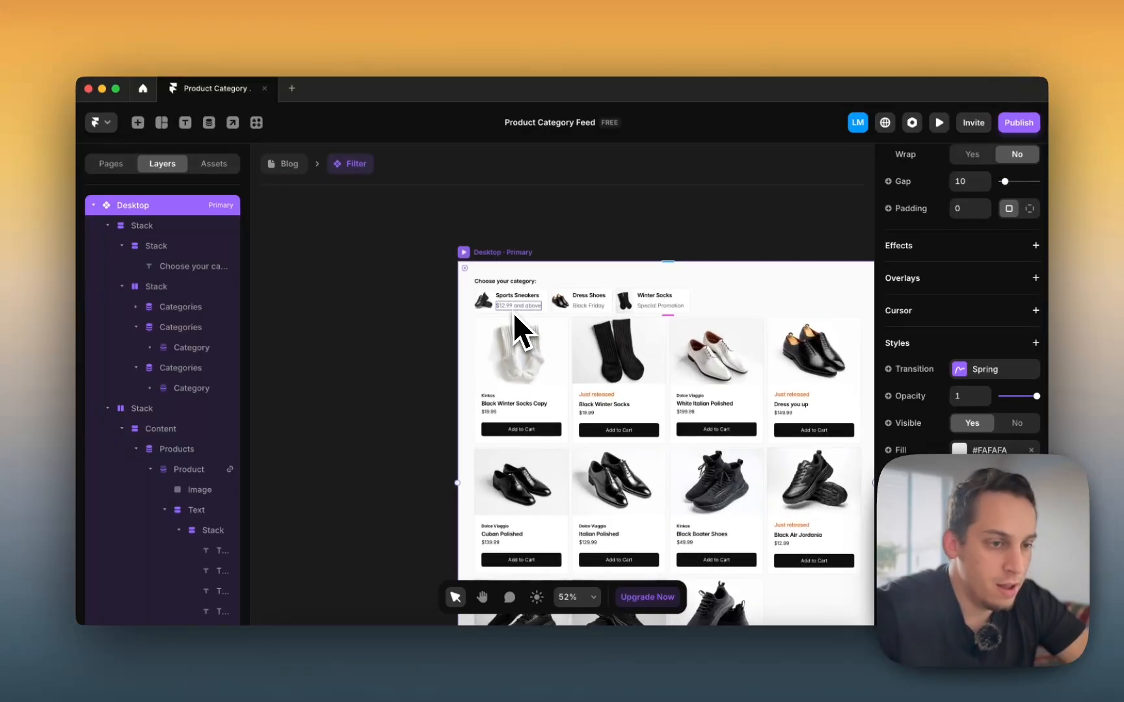
{"action": "left_click", "coordinate": [507, 301]}
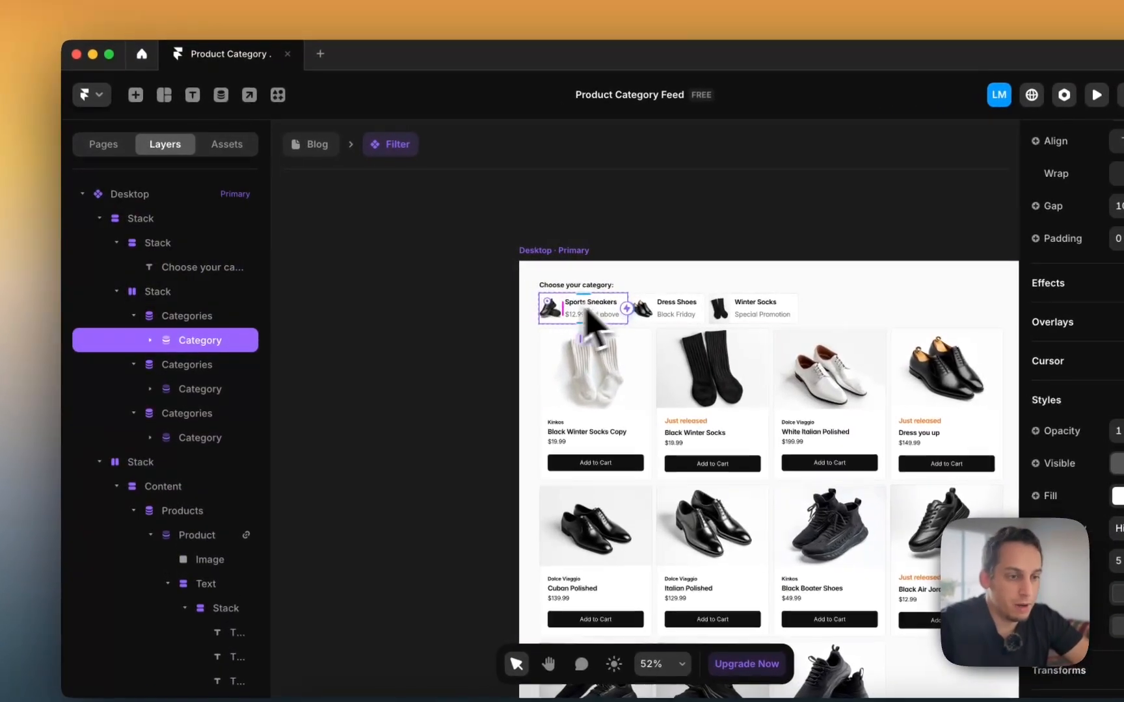
{"action": "scroll", "coordinate": [589, 318], "scroll_direction": "up", "scroll_amount": 5}
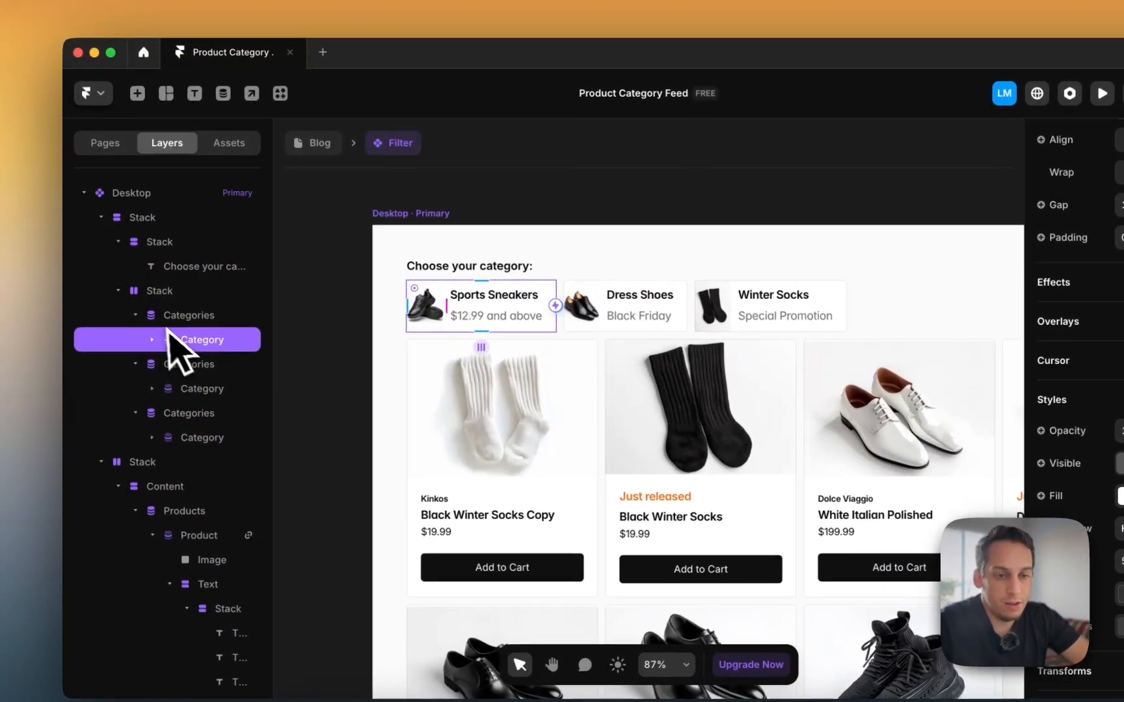
{"action": "left_click", "coordinate": [133, 316]}
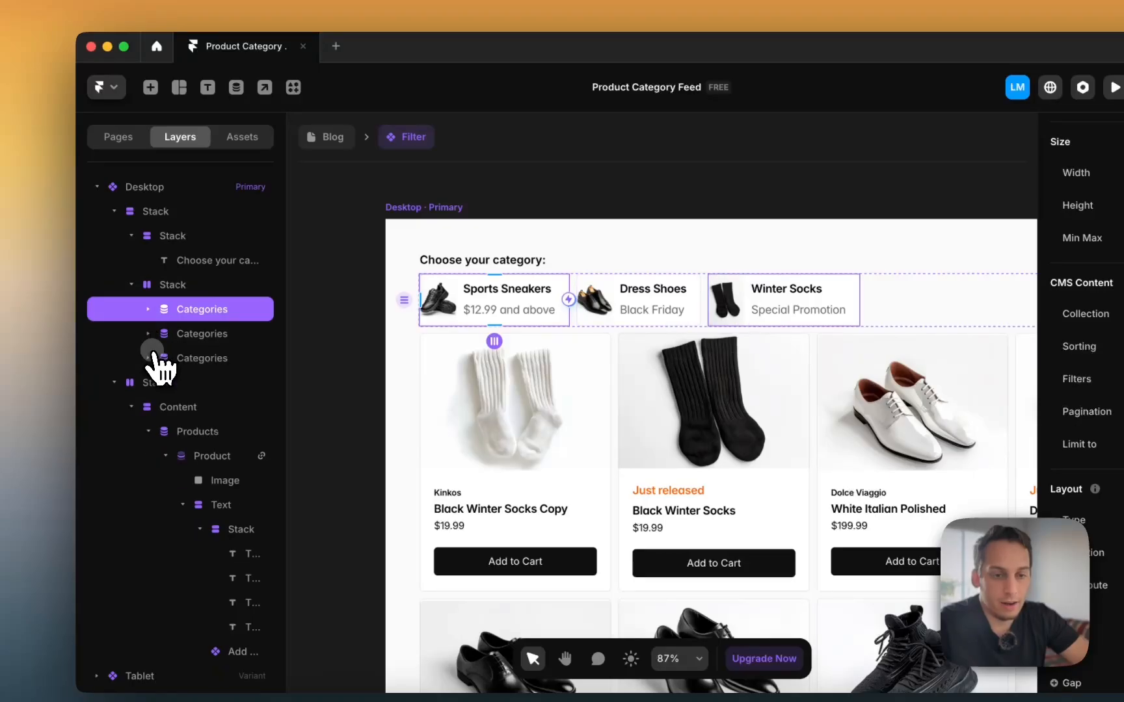
{"action": "left_click", "coordinate": [202, 336], "text": "shift"}
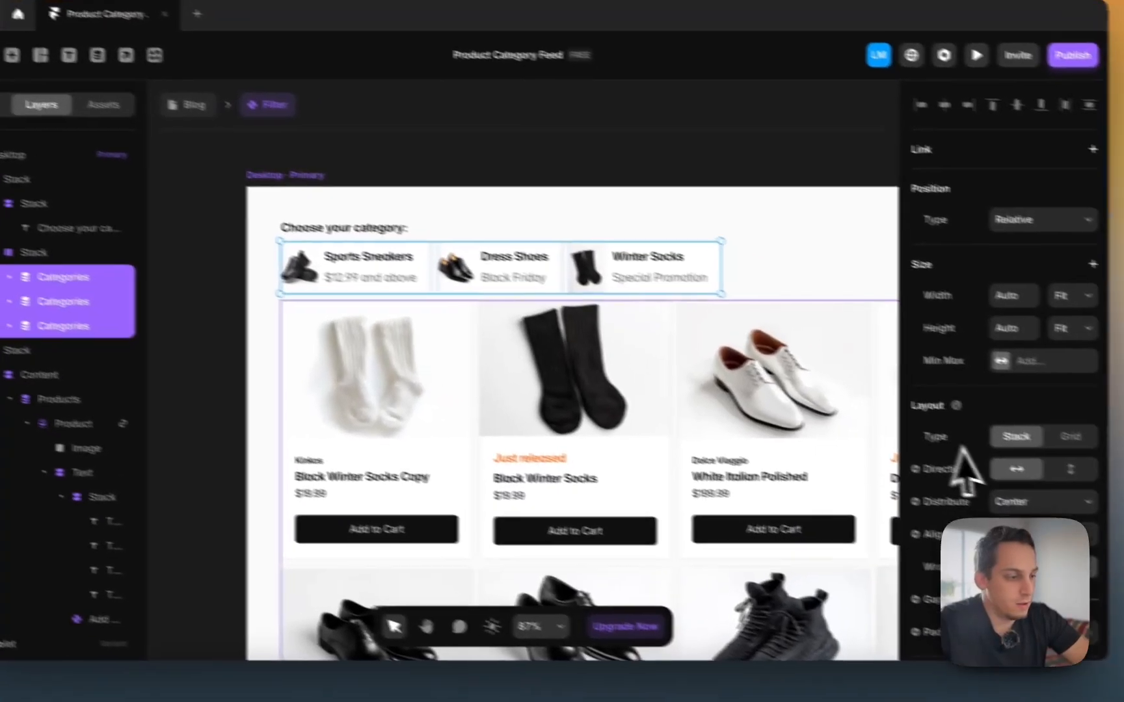
{"action": "scroll", "coordinate": [960, 460], "scroll_direction": "down", "scroll_amount": 10}
{"action": "left_click", "coordinate": [941, 376]}
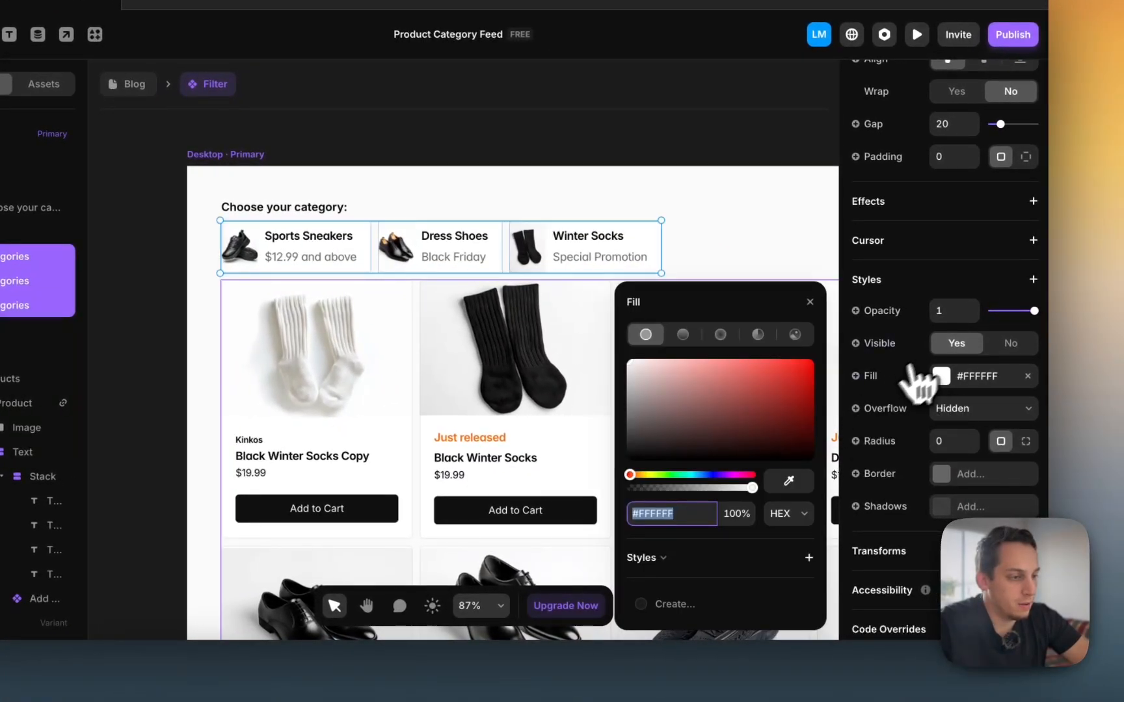
{"action": "left_click", "coordinate": [1029, 376]}
{"action": "left_click", "coordinate": [956, 476]}
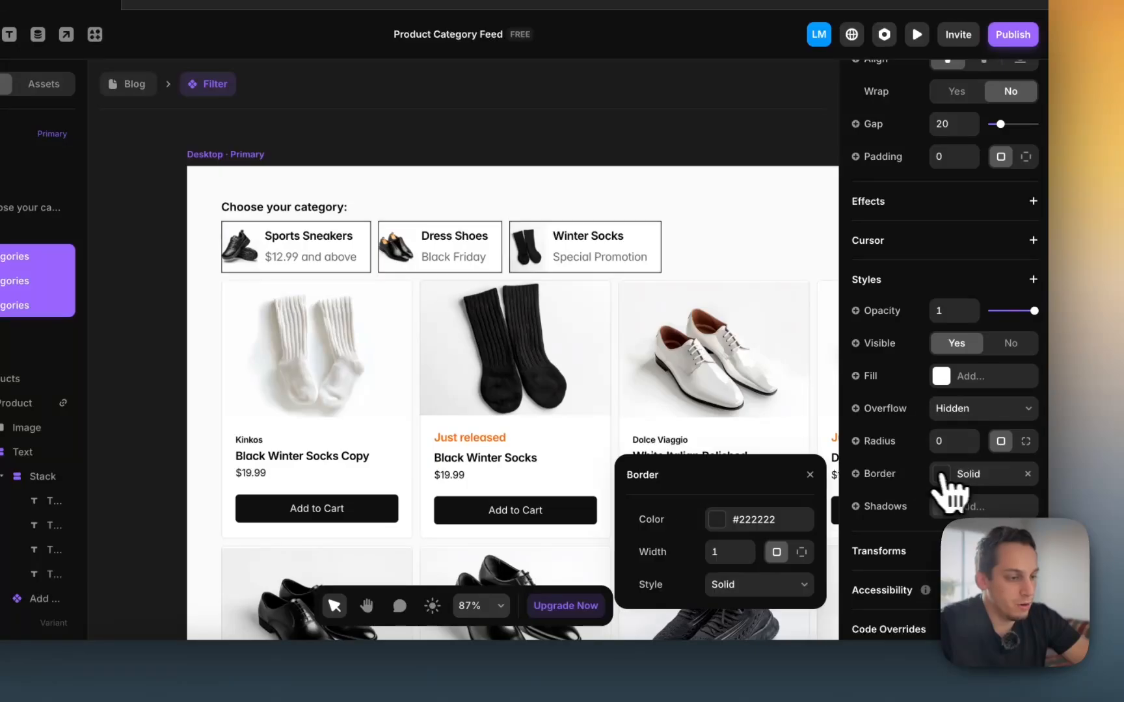
{"action": "left_click", "coordinate": [746, 514]}
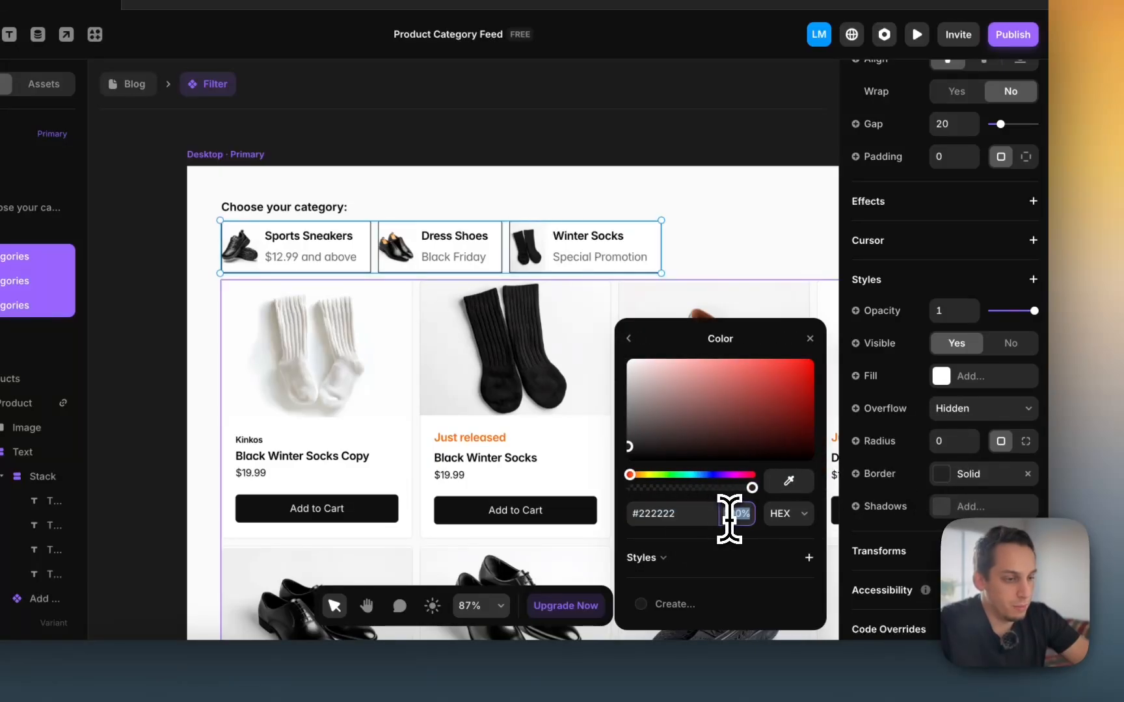
Step: Increase the corner radius of the three bordered Categories lists in the primary Desktop variant to round their outlines slightly
{"action": "scroll", "coordinate": [961, 391], "scroll_direction": "up", "scroll_amount": 5}
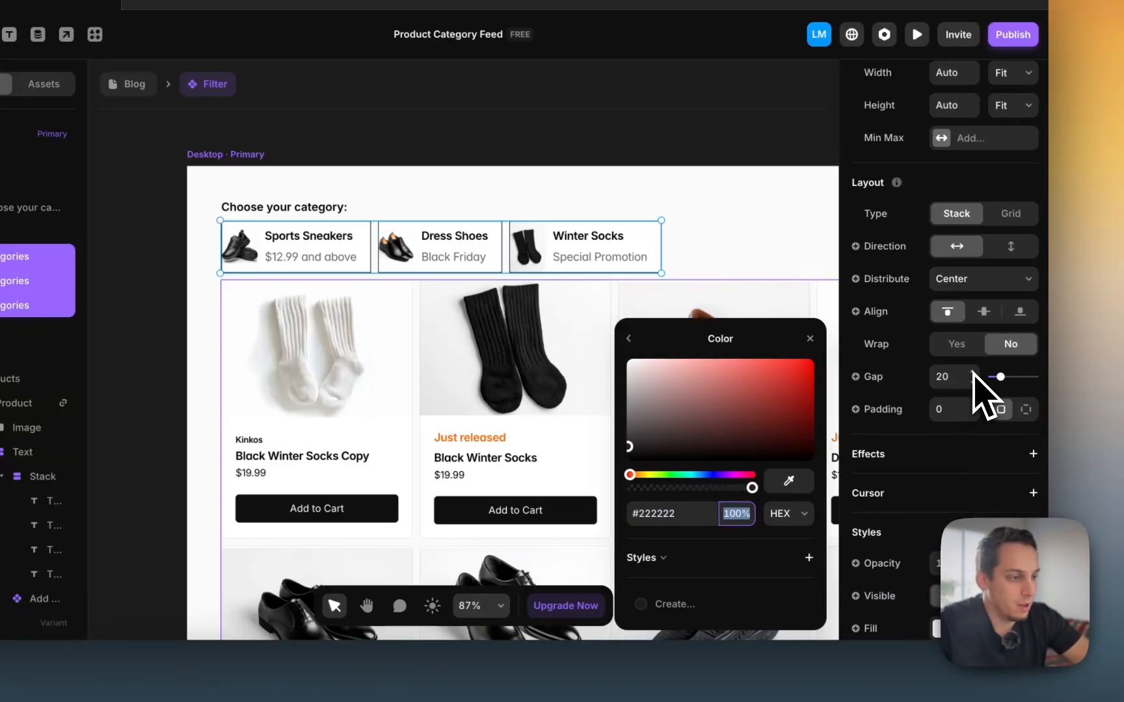
{"action": "scroll", "coordinate": [986, 405], "scroll_direction": "down", "scroll_amount": 4}
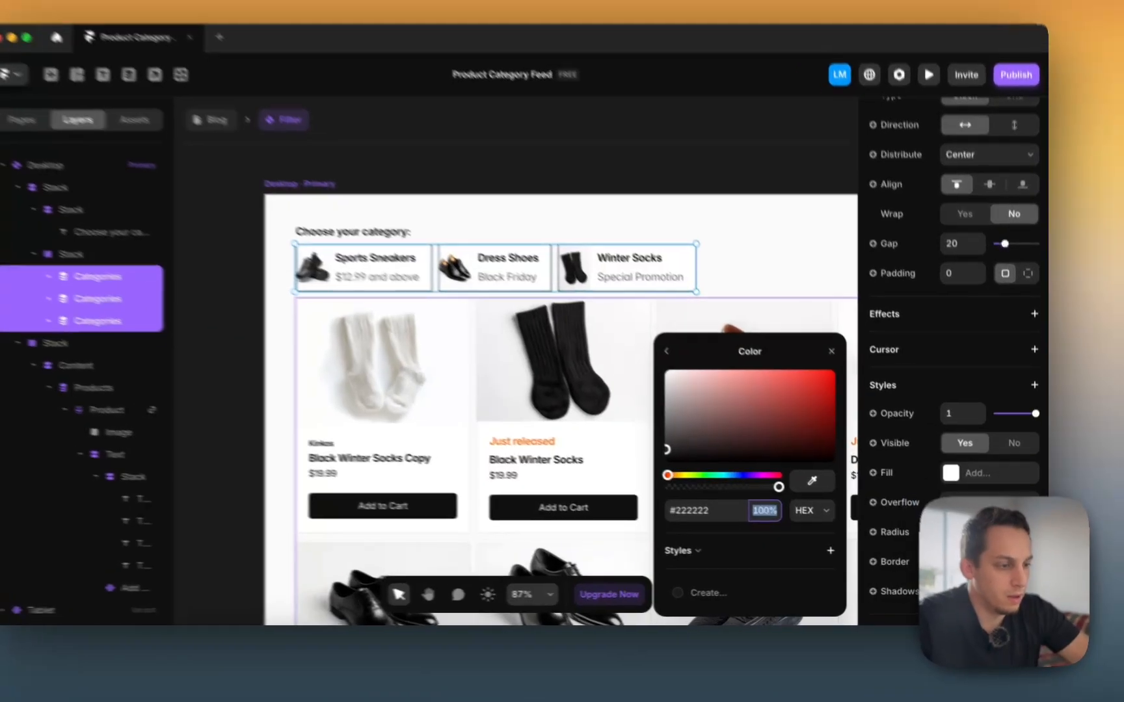
{"action": "left_click", "coordinate": [964, 541]}
{"action": "key", "text": "Up"}
{"action": "key", "text": "Up"}
{"action": "key", "text": "Up"}
{"action": "key", "text": "Up"}
{"action": "key", "text": "Up"}
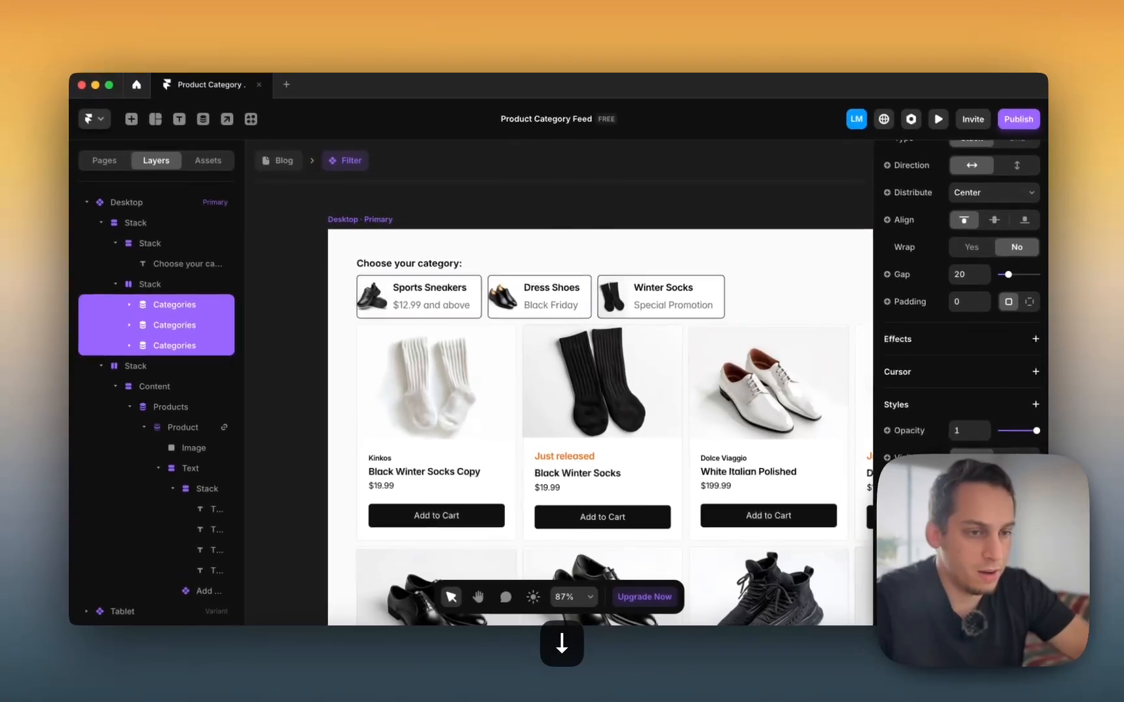
{"action": "scroll", "coordinate": [534, 212], "scroll_direction": "down", "scroll_amount": 3}
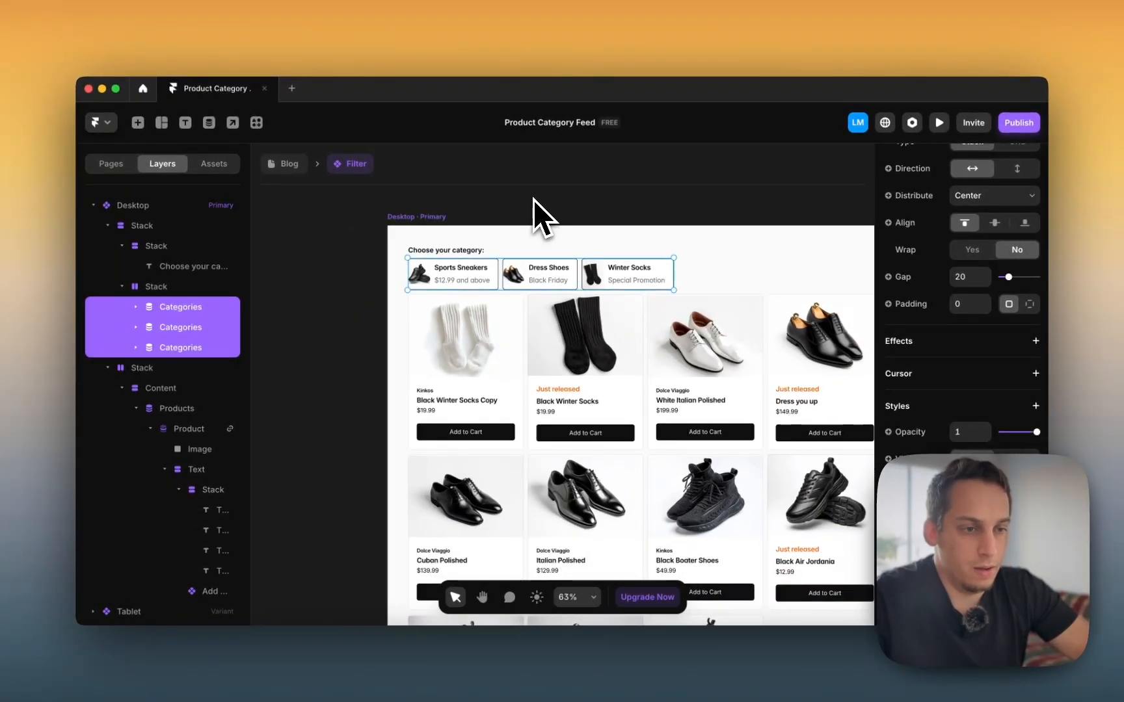
{"action": "left_click", "coordinate": [539, 208]}
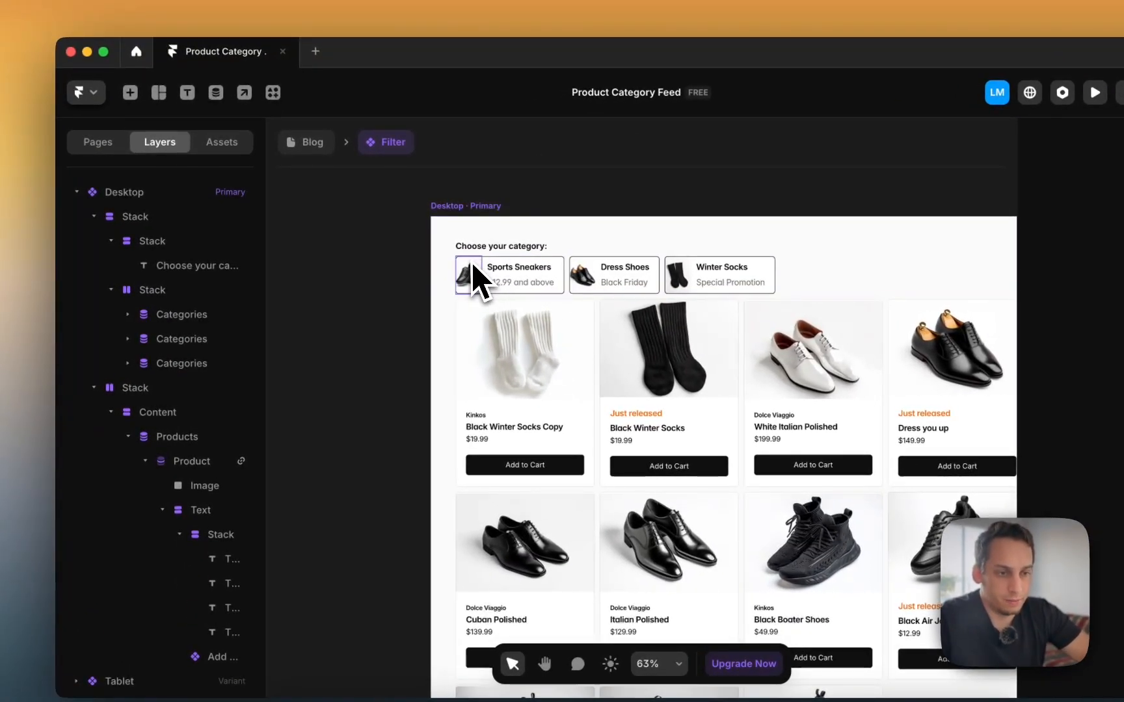
Step: Lower the opacity of the #222222 border color on the three Categories lists in the primary Desktop variant to make the outlines faint
{"action": "left_click", "coordinate": [473, 268]}
{"action": "left_click", "coordinate": [201, 339]}
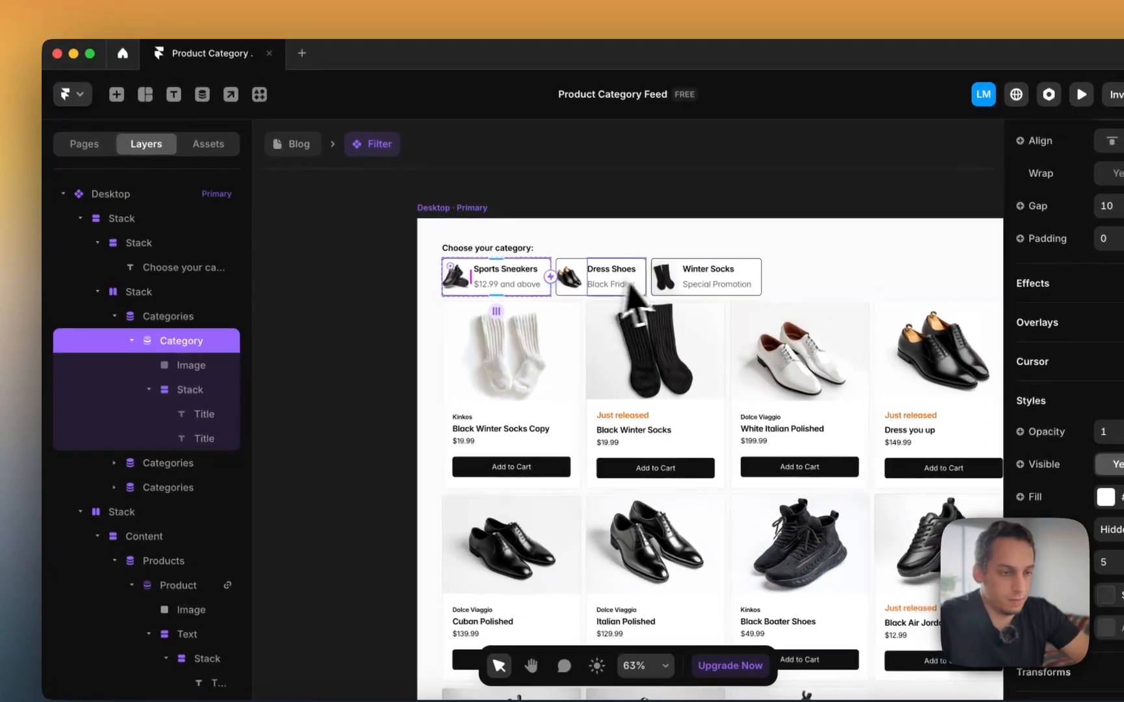
{"action": "left_click", "coordinate": [145, 338]}
{"action": "scroll", "coordinate": [523, 300], "scroll_direction": "down", "scroll_amount": 5}
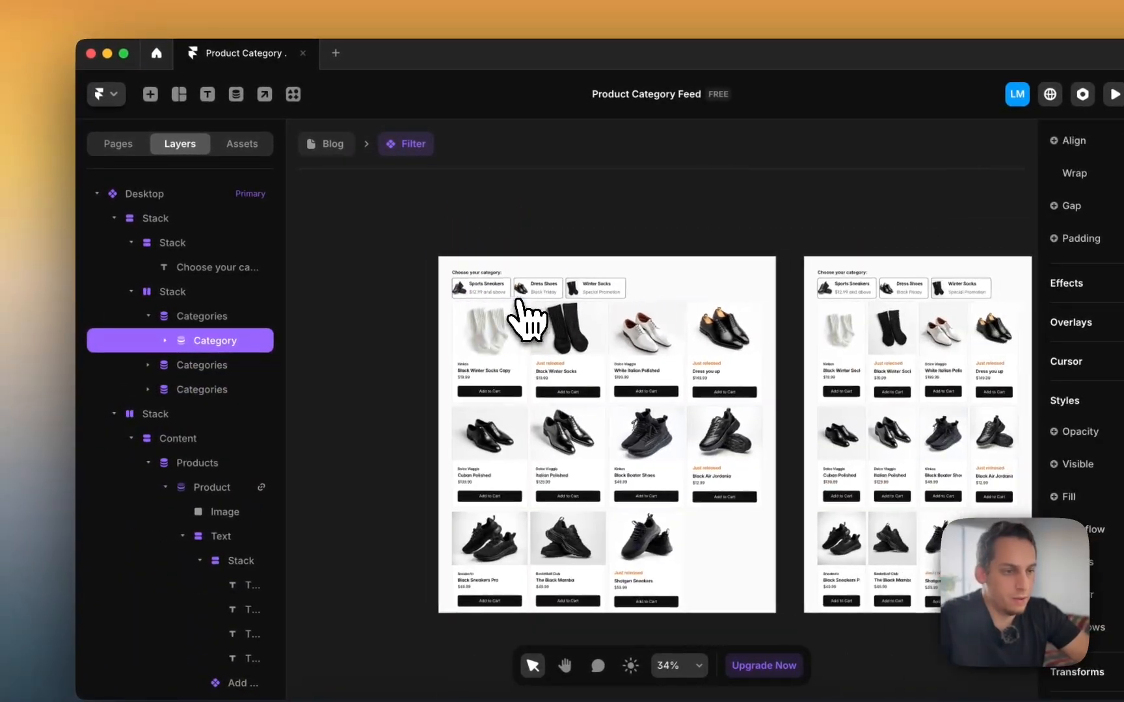
{"action": "scroll", "coordinate": [473, 299], "scroll_direction": "down", "scroll_amount": 5}
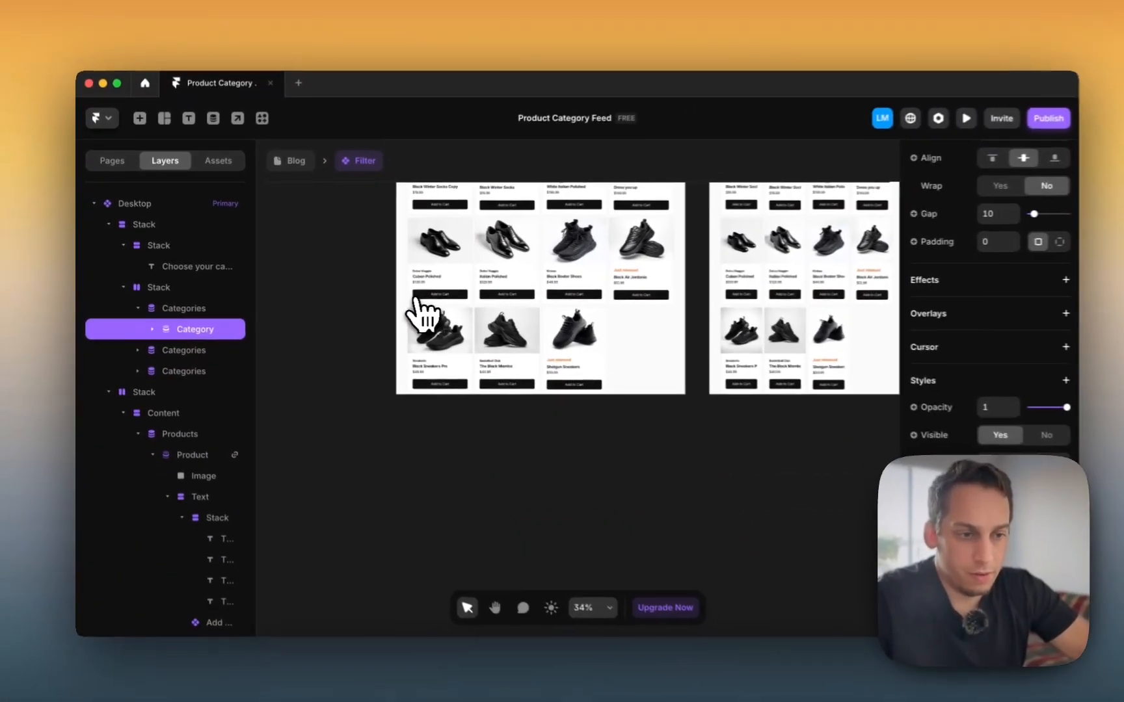
{"action": "scroll", "coordinate": [473, 303], "scroll_direction": "up", "scroll_amount": 4}
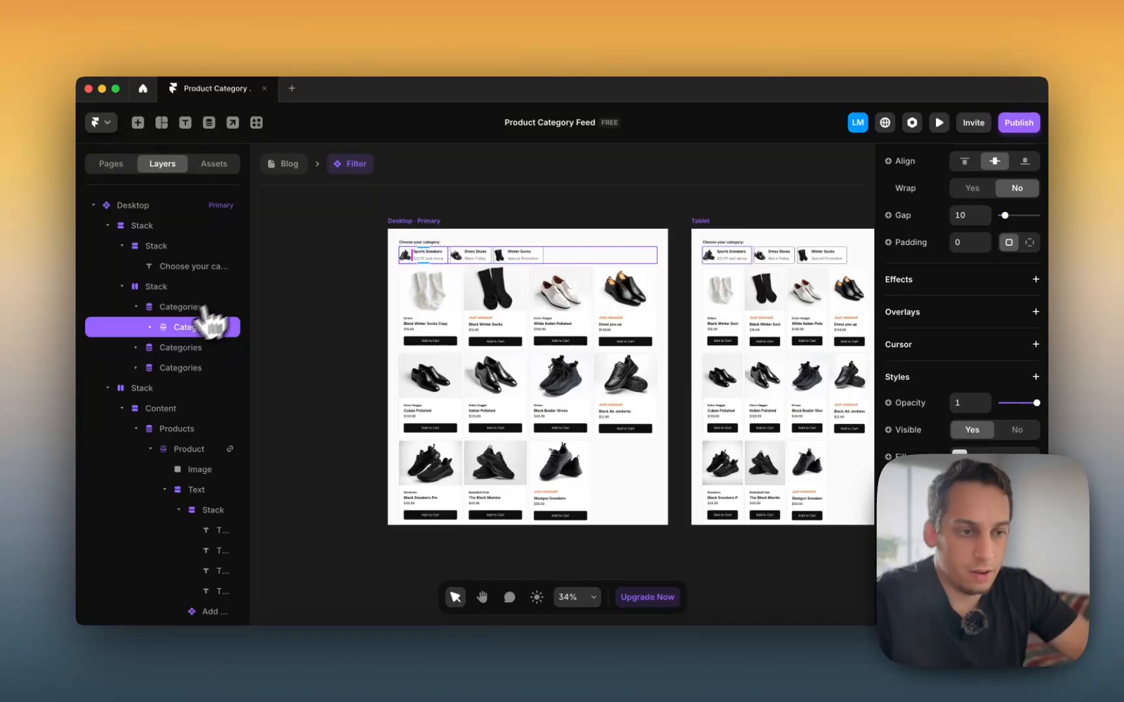
{"action": "key", "text": "super+z"}
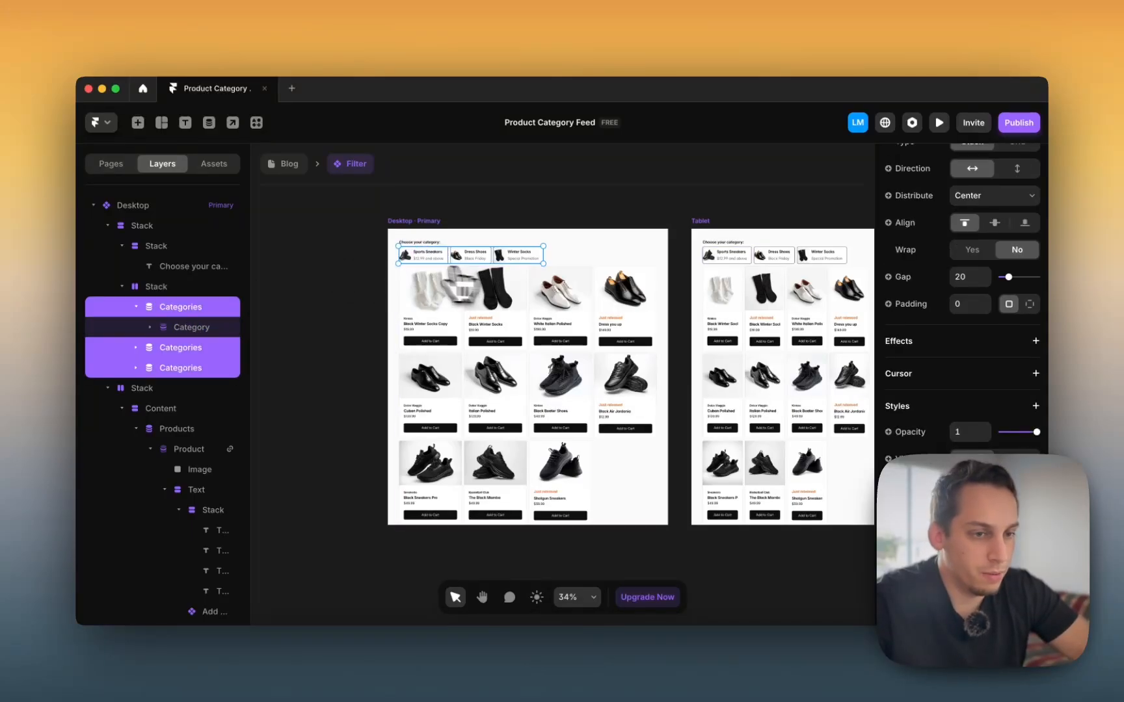
{"action": "scroll", "coordinate": [318, 278], "scroll_direction": "up", "scroll_amount": 5}
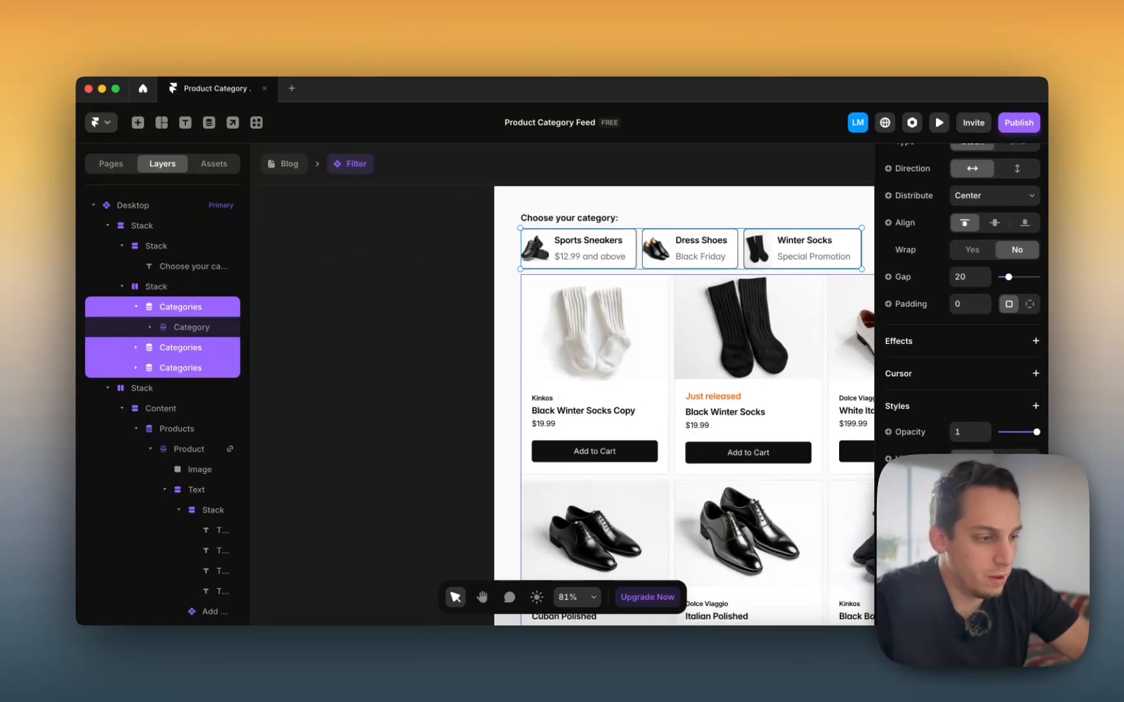
{"action": "scroll", "coordinate": [963, 520], "scroll_direction": "down", "scroll_amount": 1}
{"action": "left_click", "coordinate": [970, 528]}
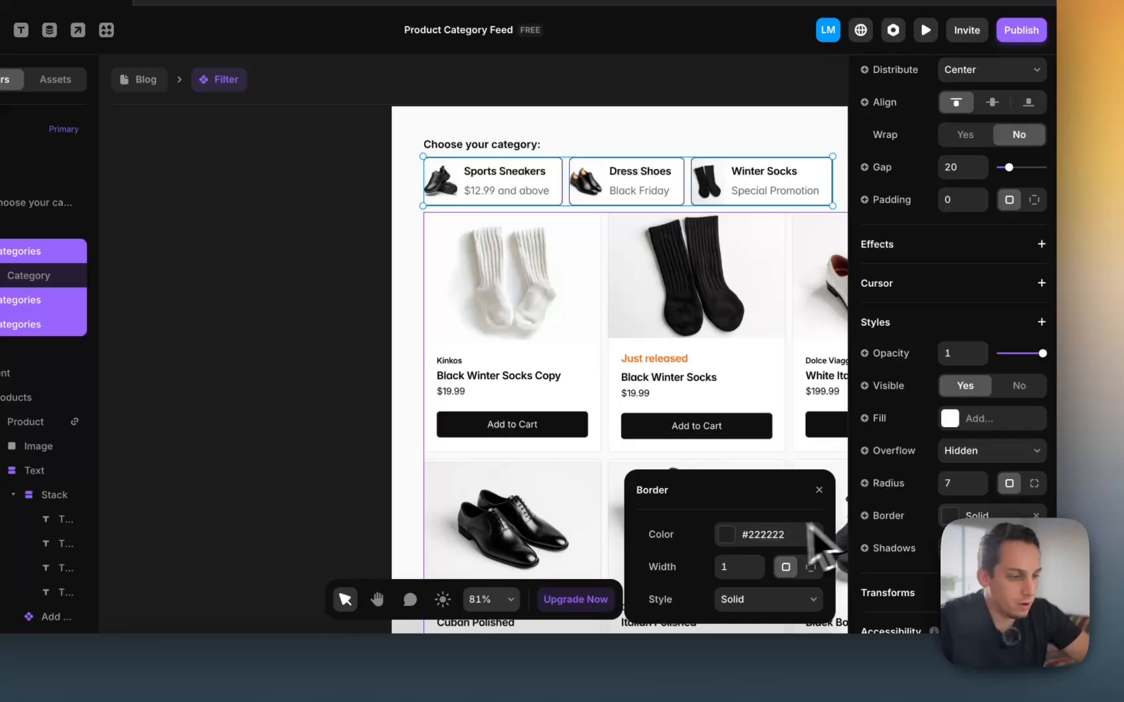
{"action": "left_click", "coordinate": [737, 535]}
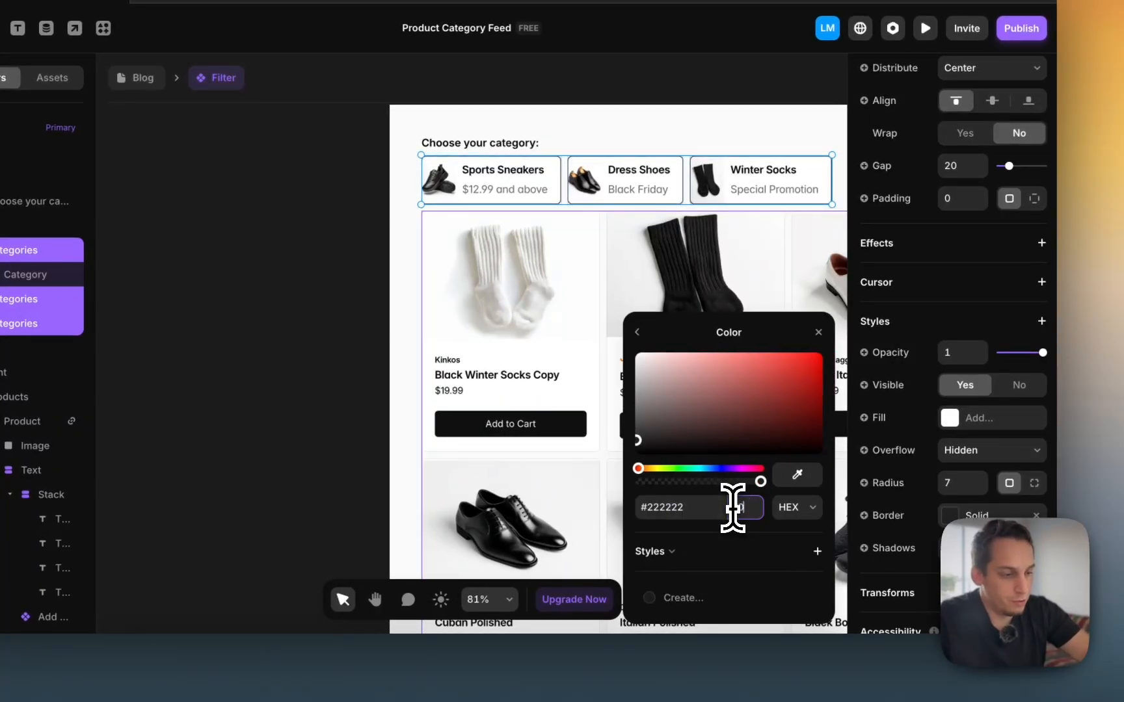
{"action": "left_click", "coordinate": [403, 261]}
Step: Set the #222222 border color of the Sports Sneakers Categories list in variant D-1 to 100% opacity
{"action": "scroll", "coordinate": [396, 254], "scroll_direction": "right", "scroll_amount": 4}
{"action": "scroll", "coordinate": [396, 256], "scroll_direction": "down", "scroll_amount": 6}
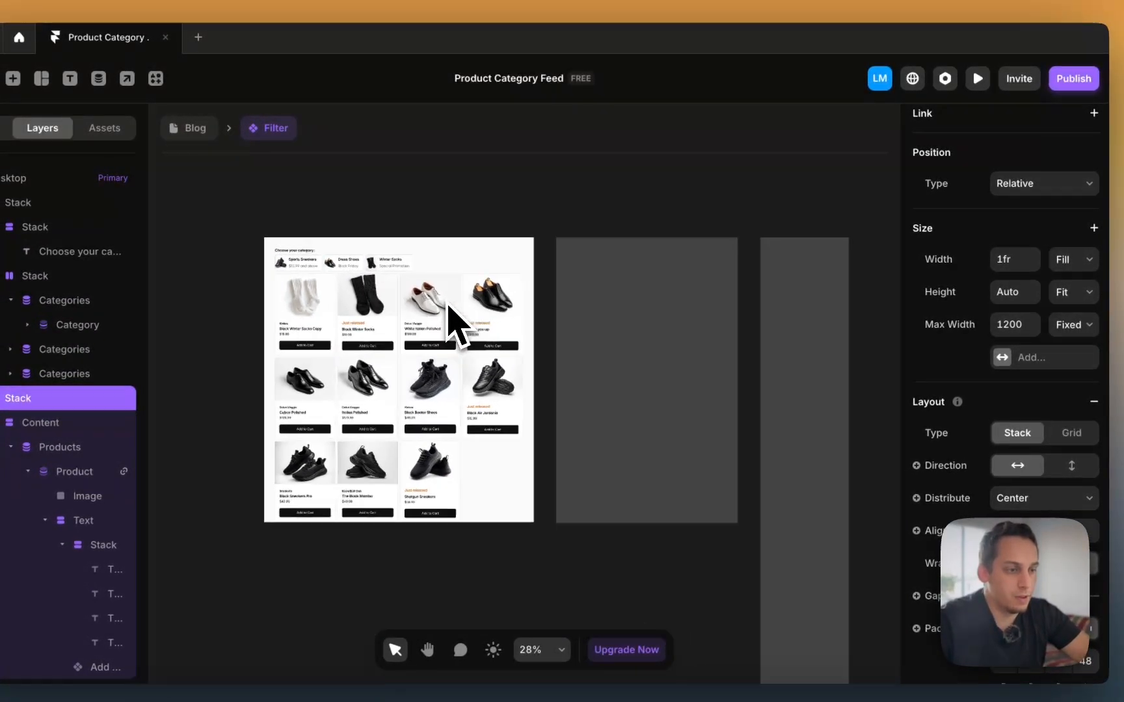
{"action": "scroll", "coordinate": [785, 464], "scroll_direction": "down", "scroll_amount": 5}
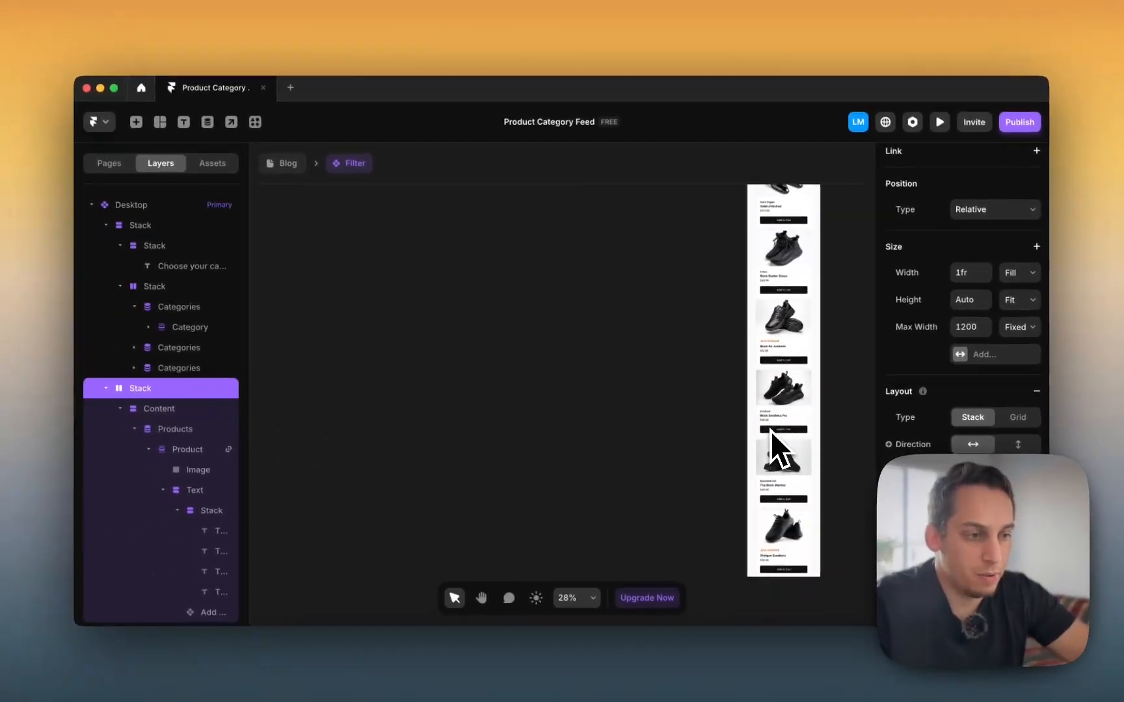
{"action": "scroll", "coordinate": [770, 430], "scroll_direction": "up", "scroll_amount": 5}
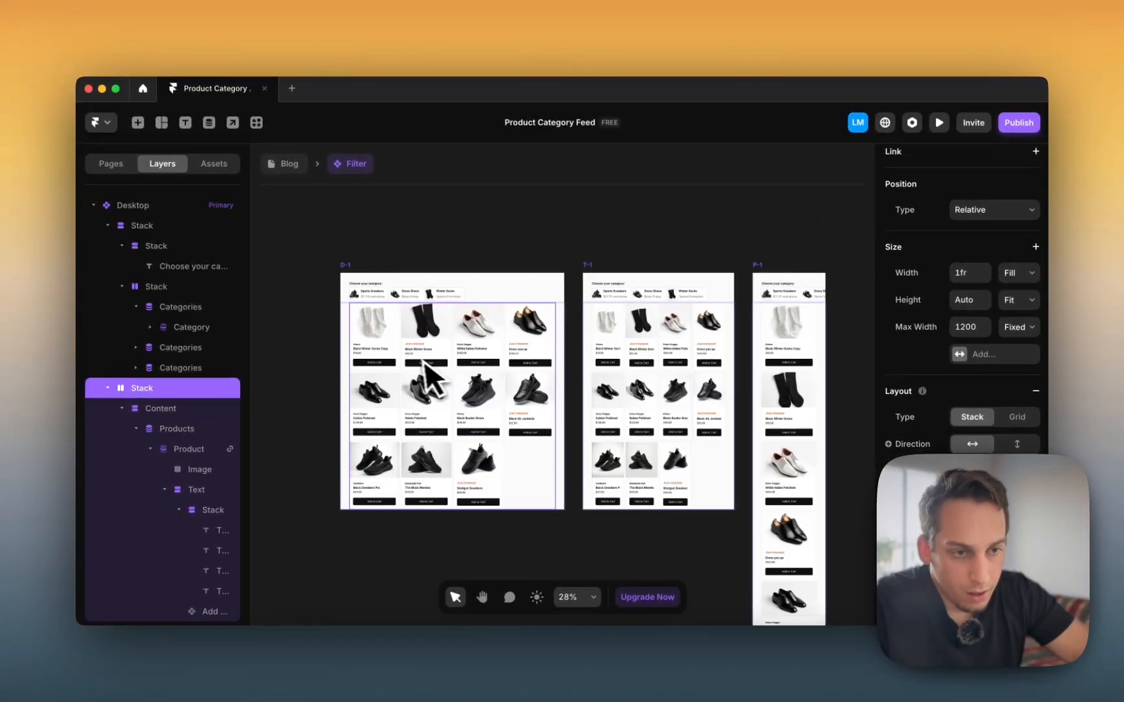
{"action": "scroll", "coordinate": [365, 301], "scroll_direction": "up", "scroll_amount": 4}
{"action": "left_click", "coordinate": [353, 299], "text": "super"}
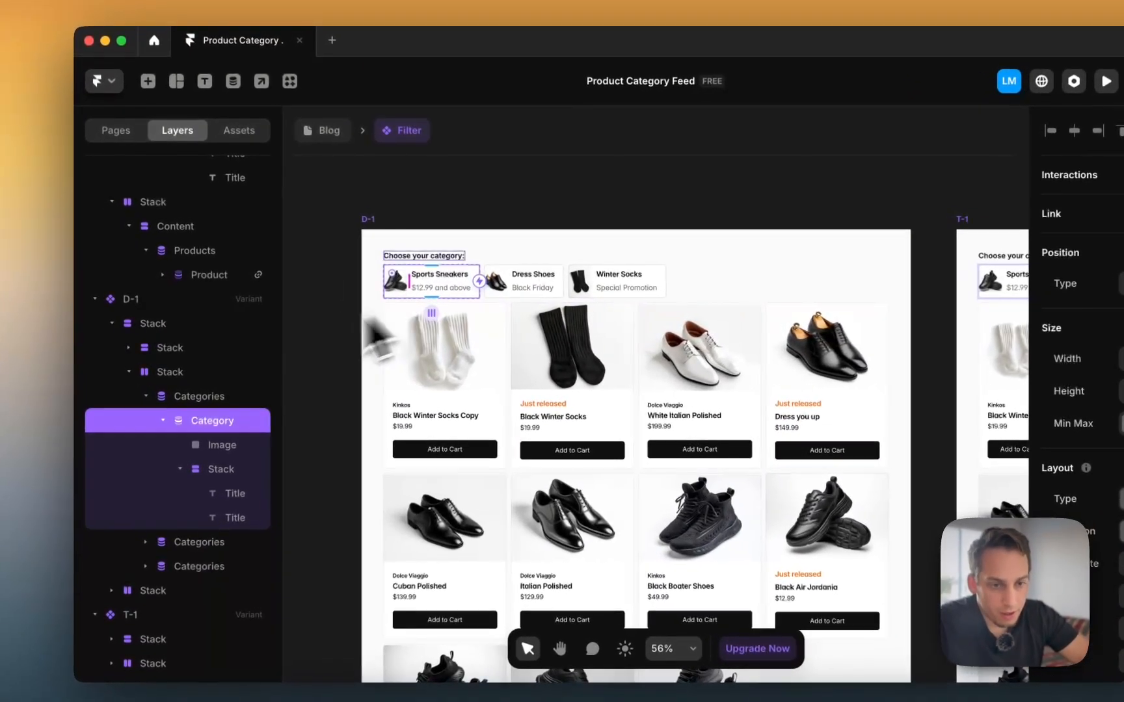
{"action": "left_click", "coordinate": [147, 396]}
{"action": "left_click", "coordinate": [185, 398]}
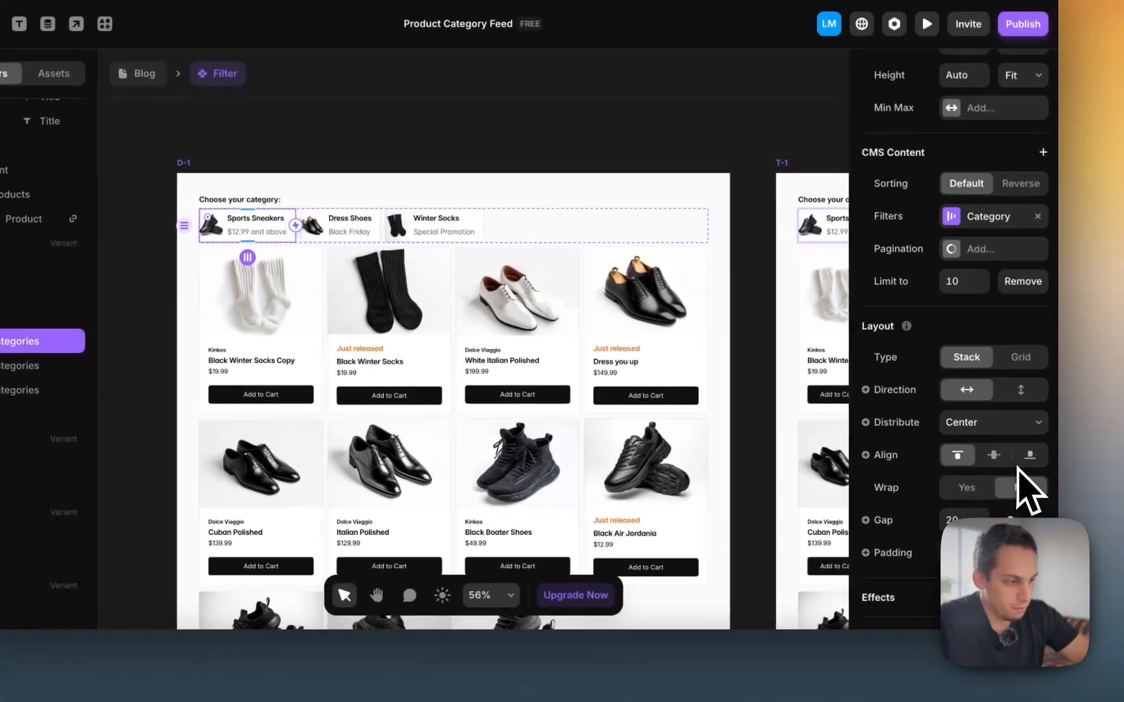
{"action": "scroll", "coordinate": [1027, 494], "scroll_direction": "down", "scroll_amount": 5}
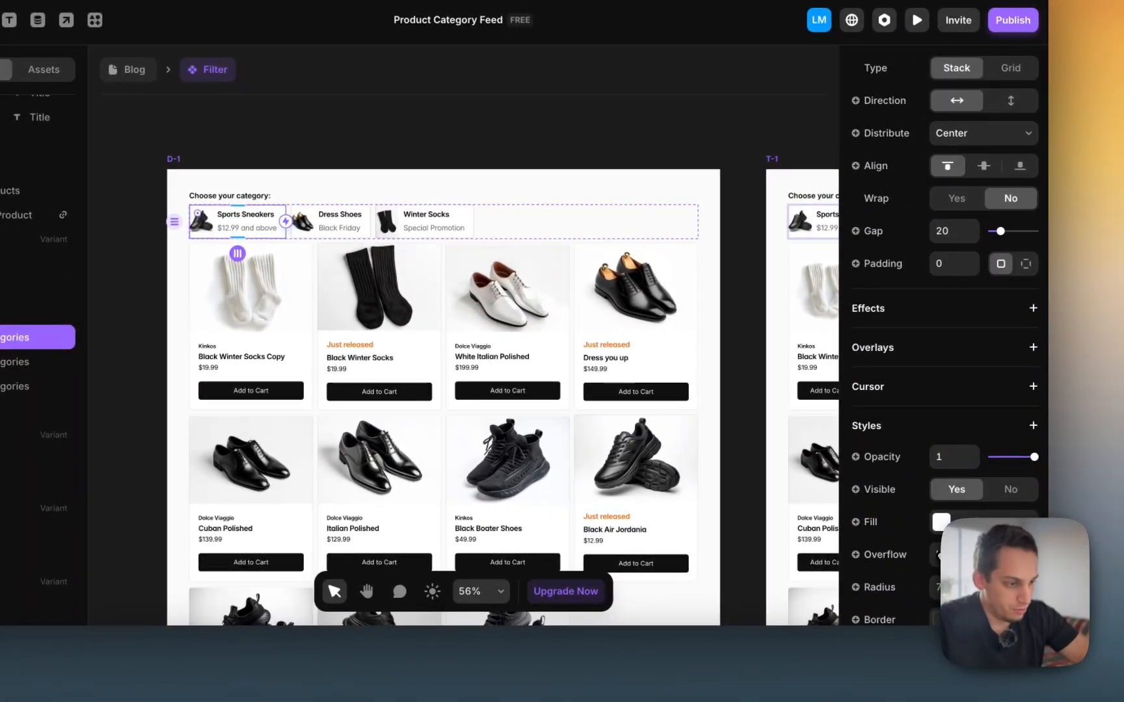
{"action": "scroll", "coordinate": [939, 553], "scroll_direction": "down", "scroll_amount": 4}
{"action": "left_click", "coordinate": [941, 507]}
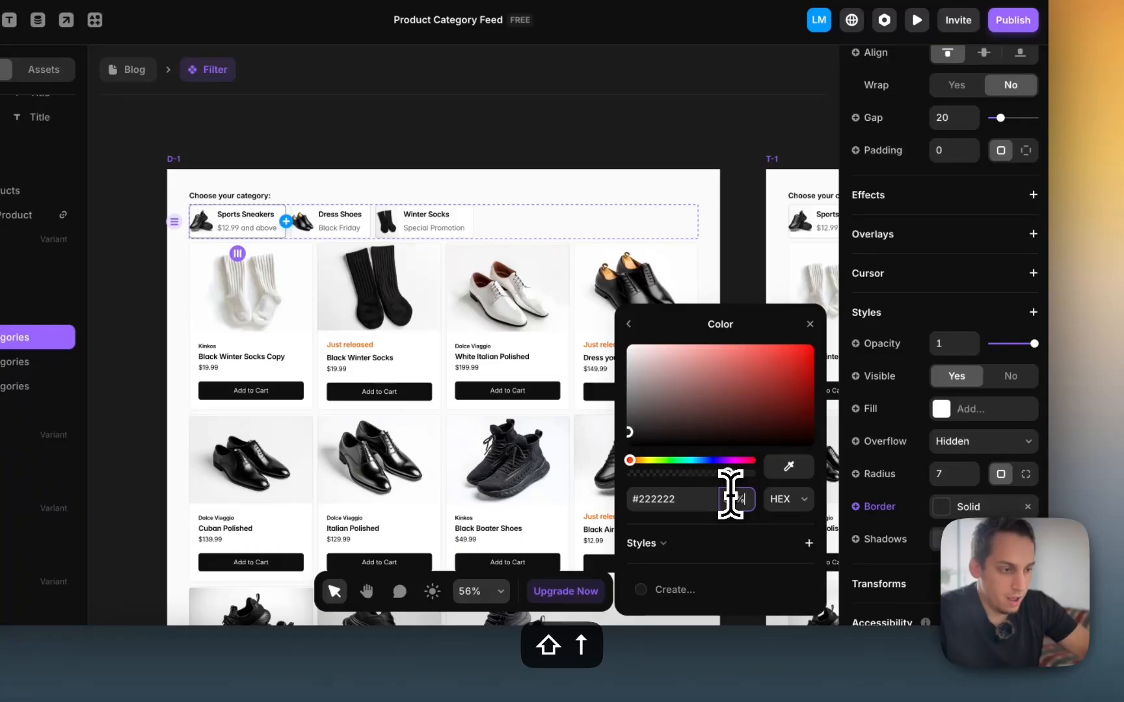
Step: Examine the Sports Sneakers card's border in D-1, T-1 and P-1 against the category cards in the neighbouring variants
{"action": "scroll", "coordinate": [474, 260], "scroll_direction": "down", "scroll_amount": 5}
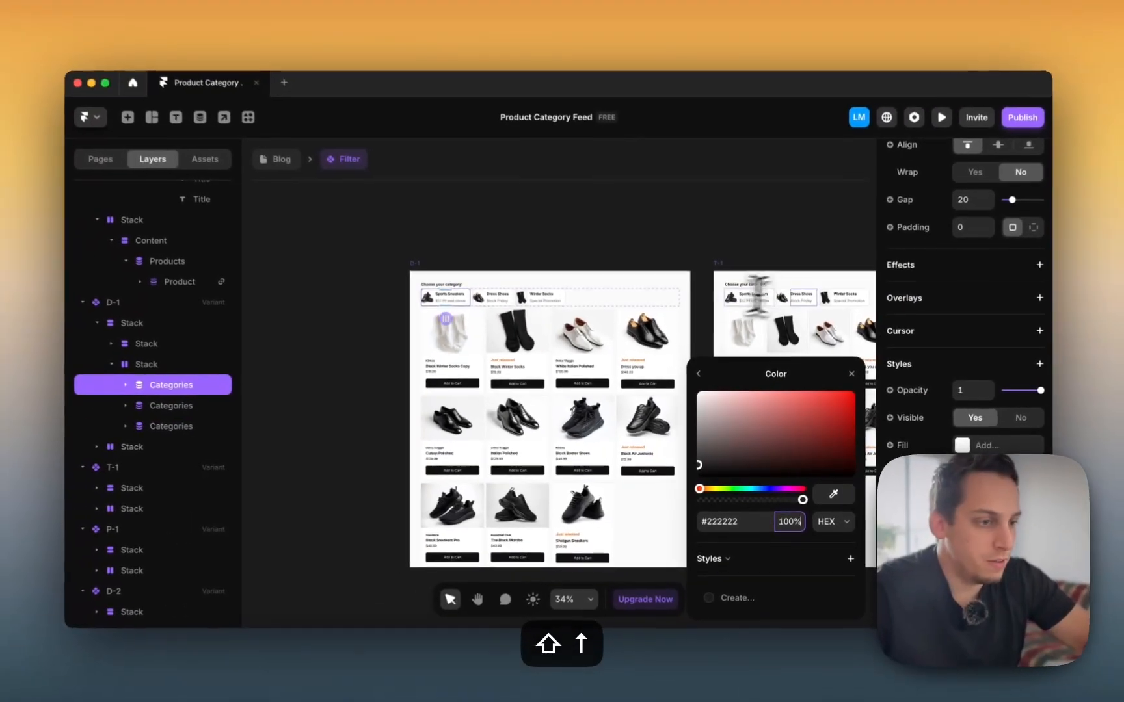
{"action": "scroll", "coordinate": [745, 226], "scroll_direction": "right", "scroll_amount": 4}
{"action": "scroll", "coordinate": [505, 273], "scroll_direction": "left", "scroll_amount": 3}
{"action": "scroll", "coordinate": [504, 272], "scroll_direction": "down", "scroll_amount": 4}
{"action": "scroll", "coordinate": [592, 329], "scroll_direction": "down", "scroll_amount": 2}
{"action": "scroll", "coordinate": [591, 329], "scroll_direction": "up", "scroll_amount": 5}
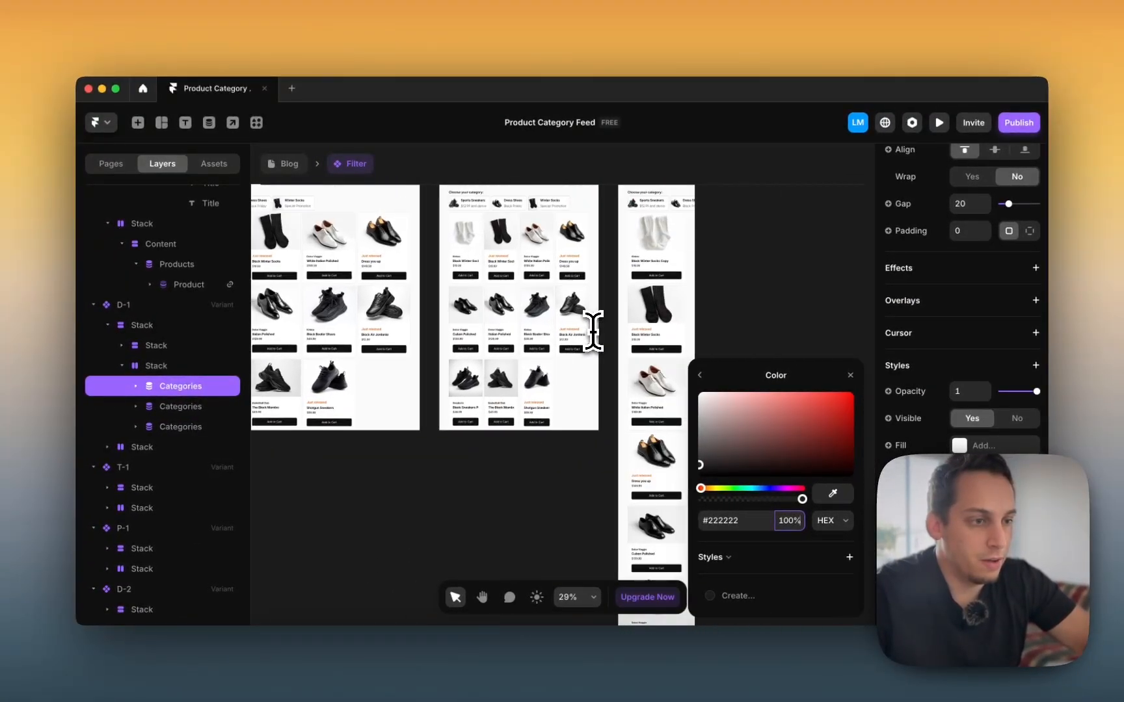
{"action": "scroll", "coordinate": [672, 234], "scroll_direction": "down", "scroll_amount": 10}
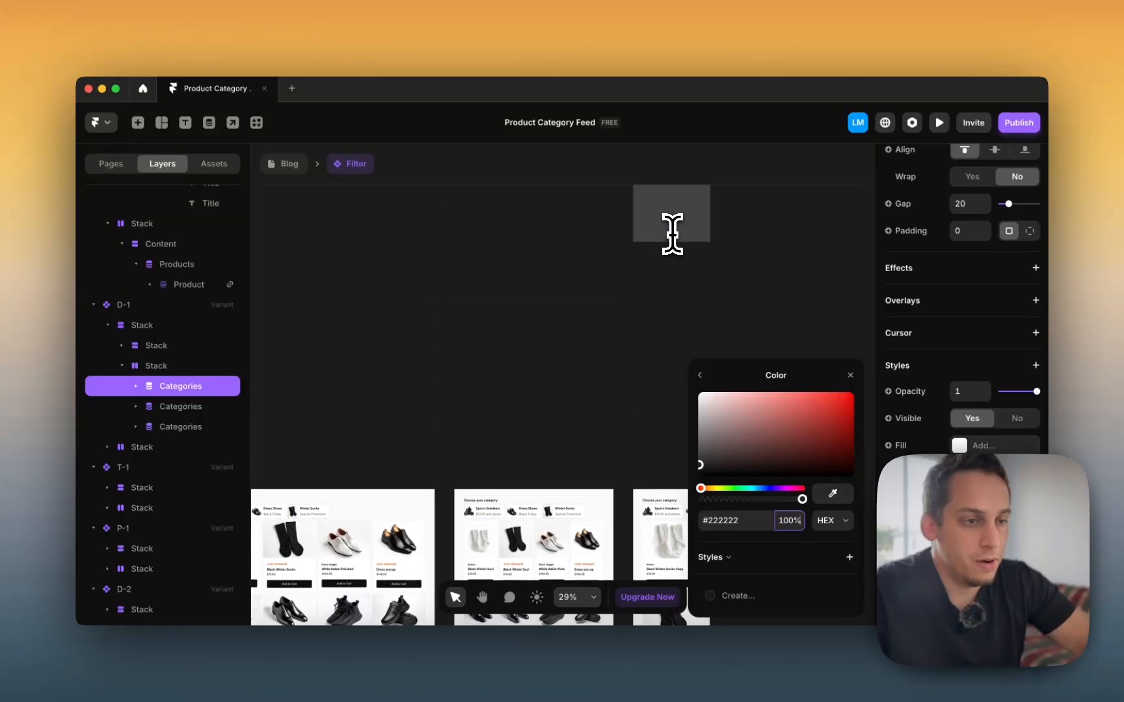
{"action": "scroll", "coordinate": [672, 234], "scroll_direction": "down", "scroll_amount": 3}
{"action": "scroll", "coordinate": [649, 261], "scroll_direction": "down", "scroll_amount": 4}
{"action": "scroll", "coordinate": [649, 261], "scroll_direction": "left", "scroll_amount": 2}
{"action": "scroll", "coordinate": [560, 325], "scroll_direction": "down", "scroll_amount": 3}
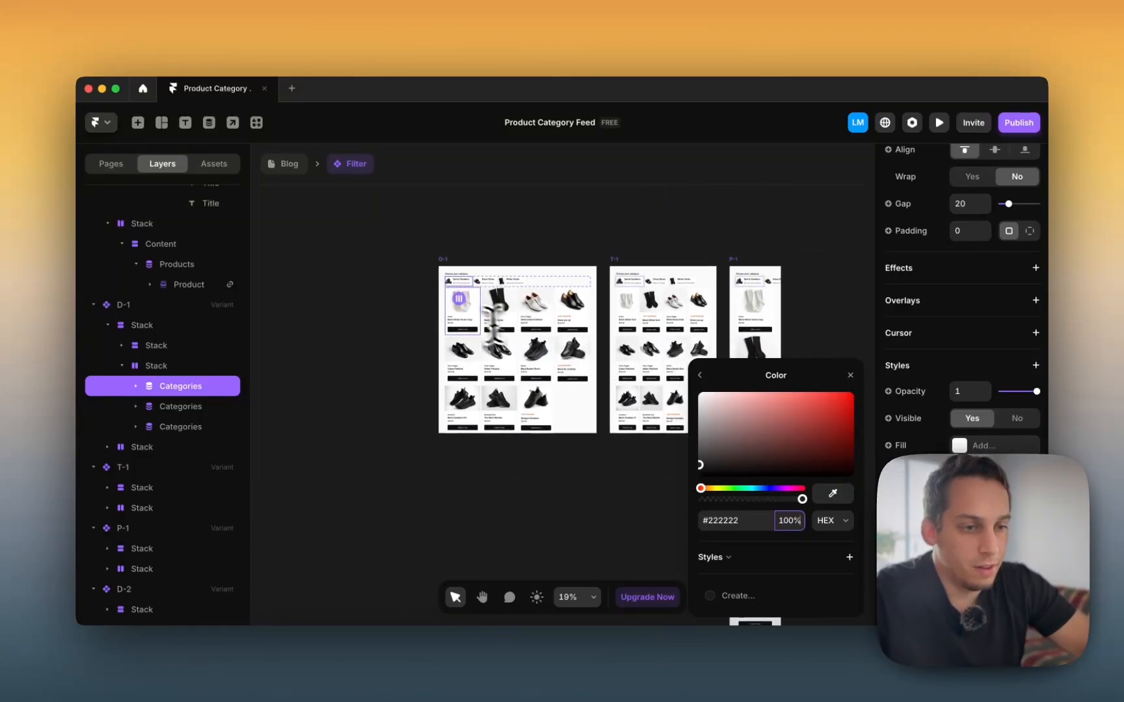
Step: Review the complete variant layout and inspect the category card borders in the primary Desktop variant up close
{"action": "scroll", "coordinate": [469, 253], "scroll_direction": "up", "scroll_amount": 5}
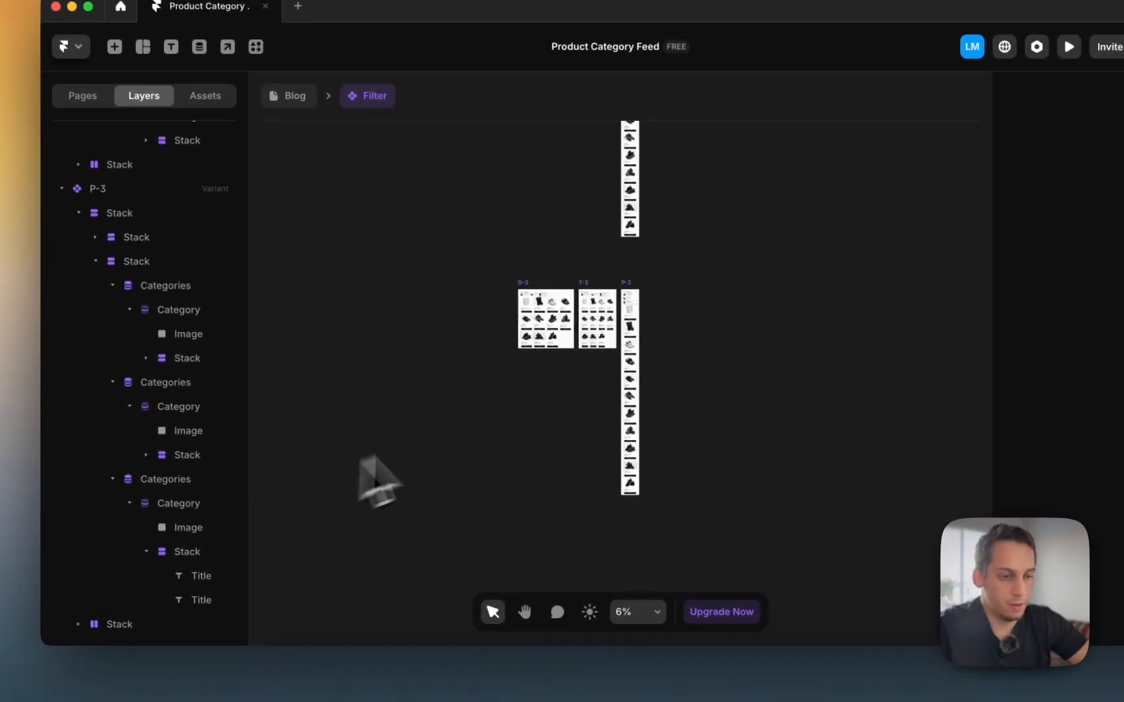
{"action": "scroll", "coordinate": [533, 400], "scroll_direction": "down", "scroll_amount": 5}
{"action": "scroll", "coordinate": [526, 379], "scroll_direction": "up", "scroll_amount": 4}
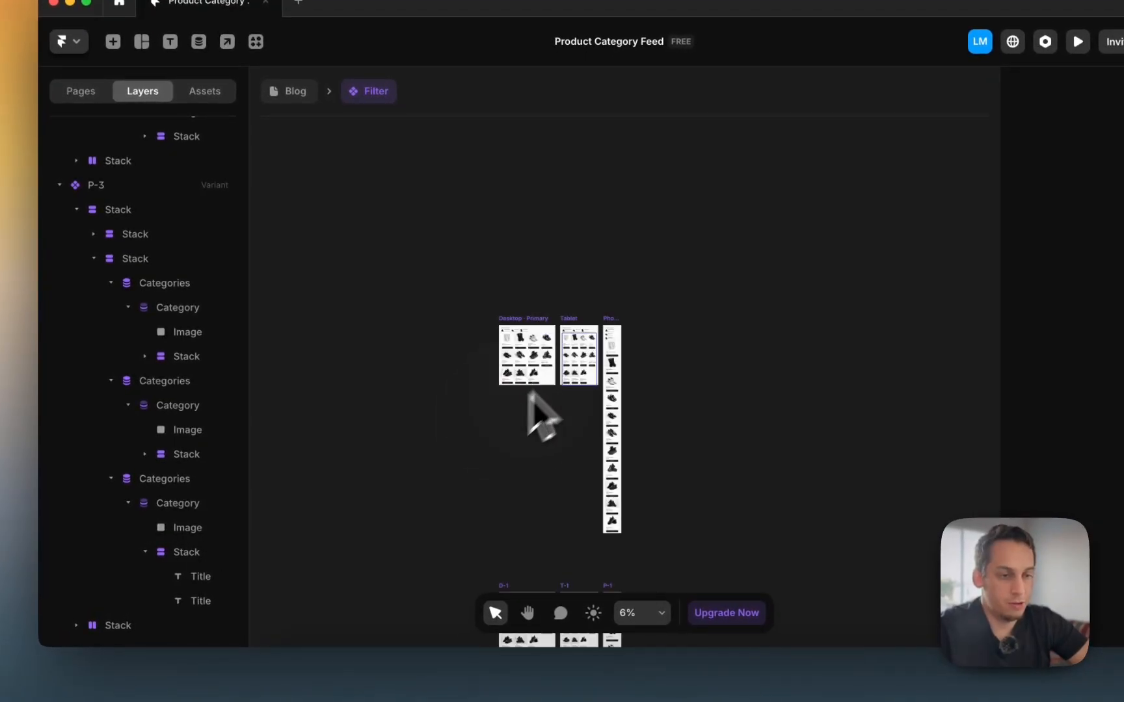
{"action": "scroll", "coordinate": [529, 394], "scroll_direction": "up", "scroll_amount": 10}
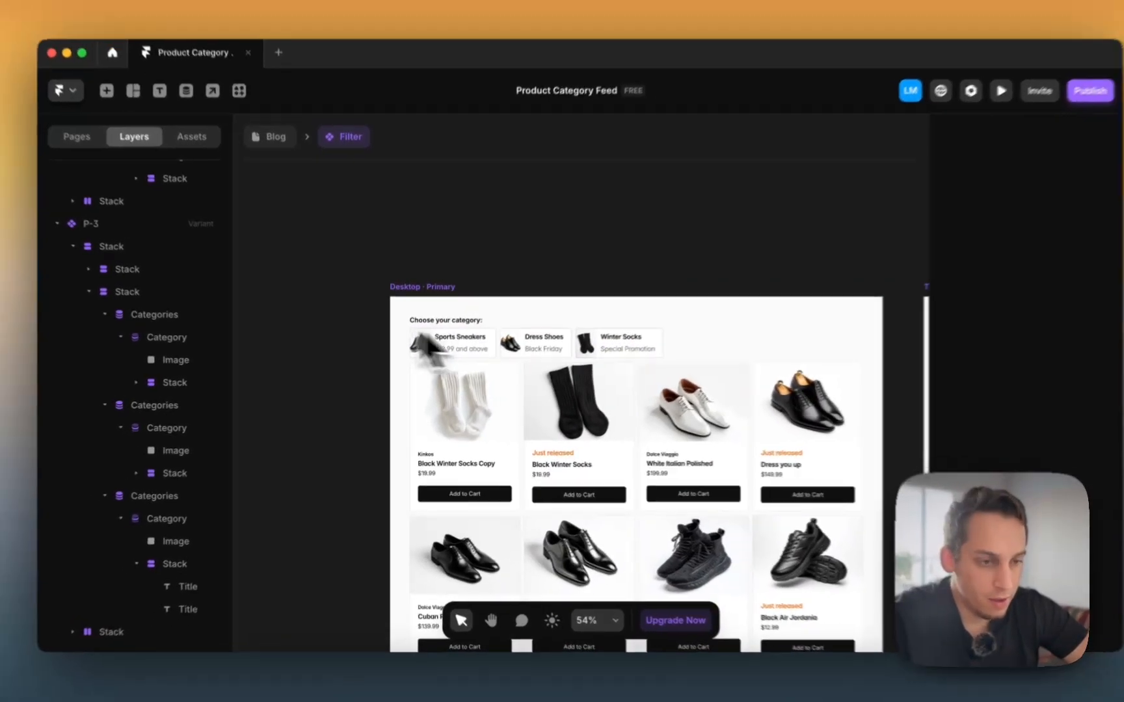
{"action": "scroll", "coordinate": [510, 338], "scroll_direction": "up", "scroll_amount": 5}
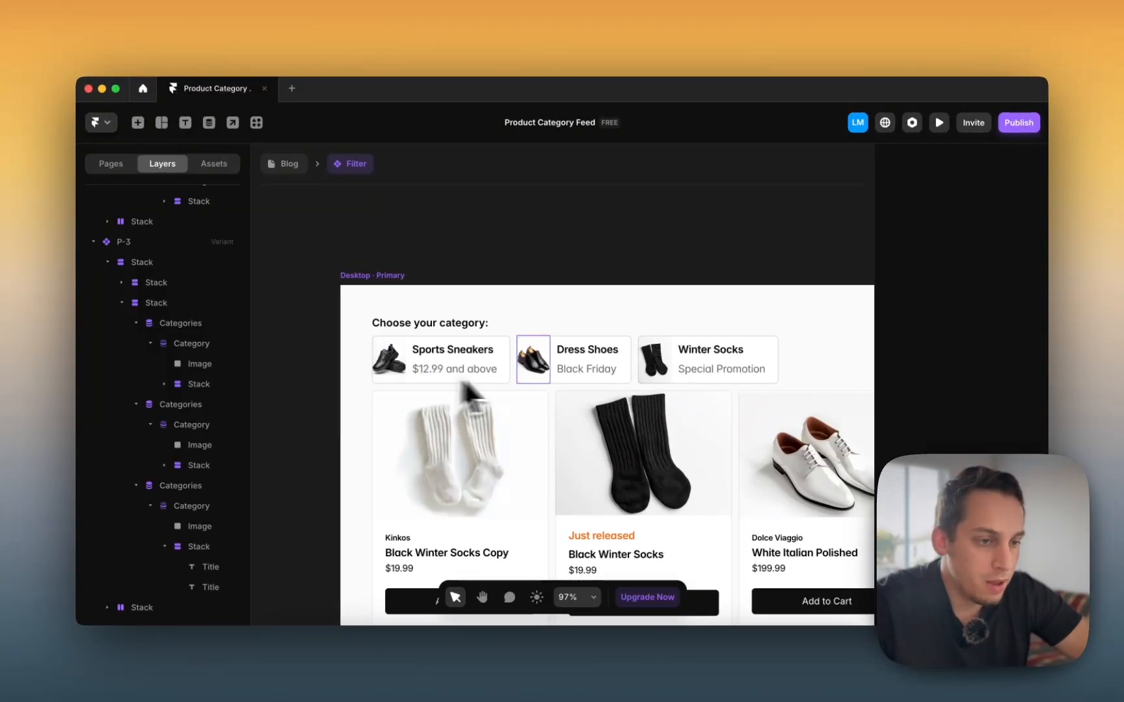
{"action": "scroll", "coordinate": [463, 385], "scroll_direction": "down", "scroll_amount": 5}
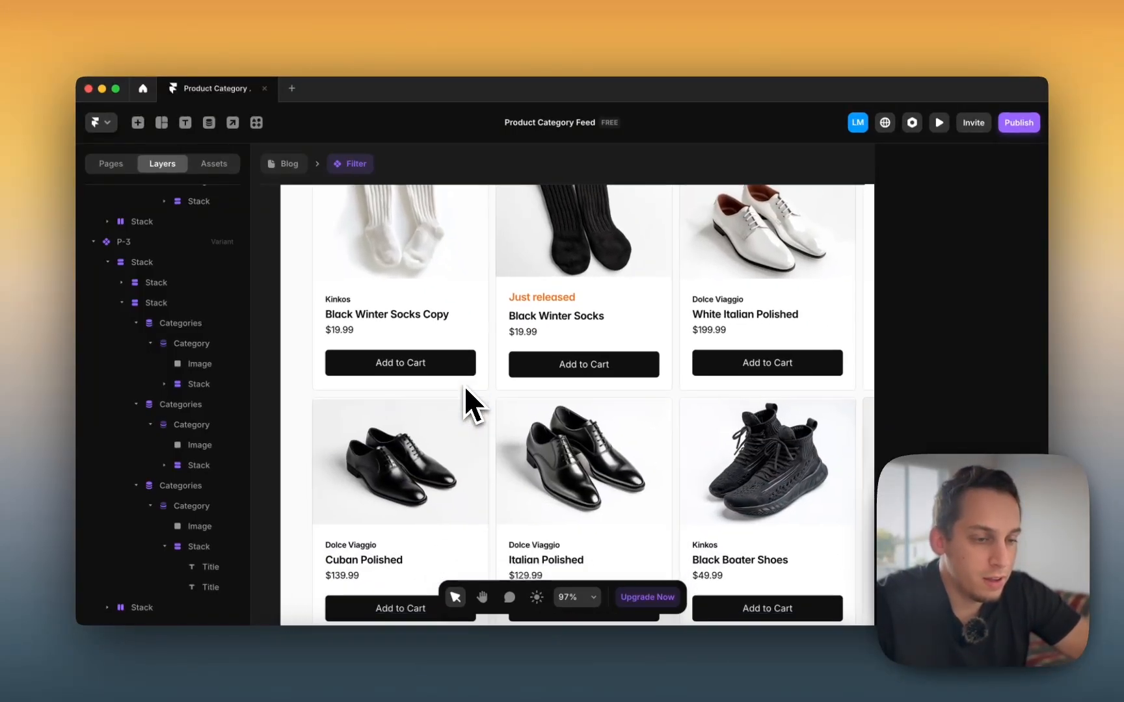
{"action": "scroll", "coordinate": [464, 385], "scroll_direction": "down", "scroll_amount": 4}
{"action": "scroll", "coordinate": [462, 387], "scroll_direction": "down", "scroll_amount": 10}
{"action": "scroll", "coordinate": [462, 387], "scroll_direction": "down", "scroll_amount": 5}
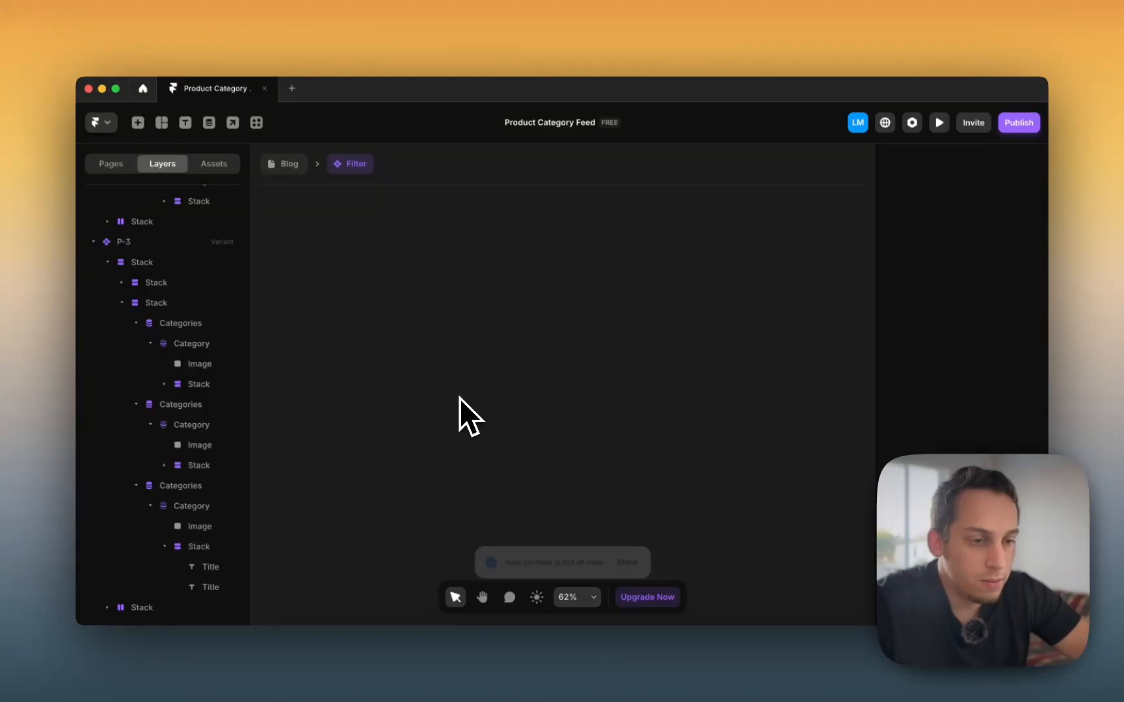
{"action": "scroll", "coordinate": [459, 398], "scroll_direction": "down", "scroll_amount": 5}
{"action": "scroll", "coordinate": [459, 398], "scroll_direction": "up", "scroll_amount": 8}
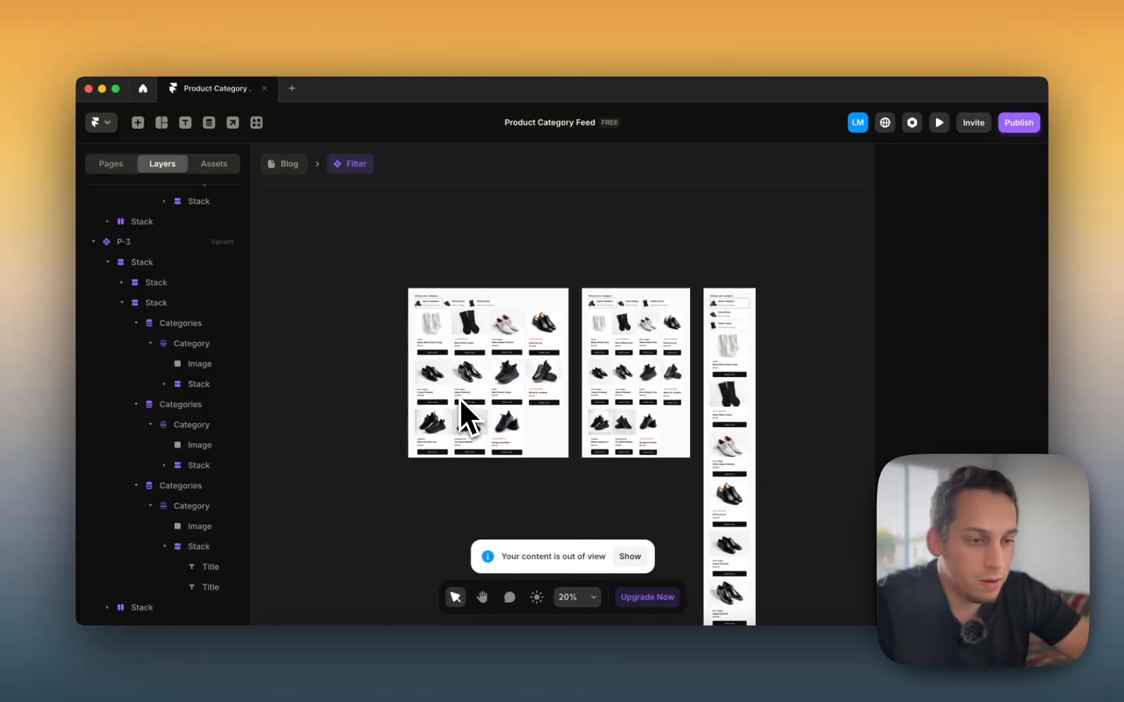
Step: Compare which category card has the dark border in each numbered row of Desktop, Tablet and Phone variants
{"action": "scroll", "coordinate": [438, 339], "scroll_direction": "up", "scroll_amount": 5}
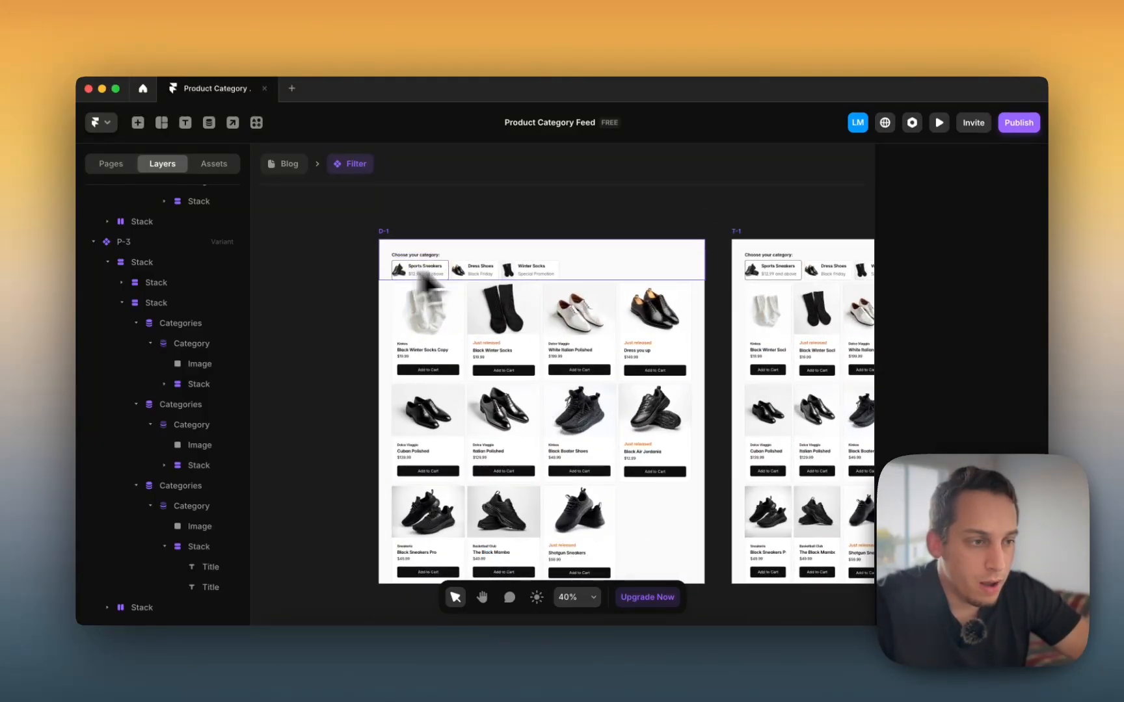
{"action": "scroll", "coordinate": [426, 280], "scroll_direction": "right", "scroll_amount": 5}
{"action": "scroll", "coordinate": [745, 299], "scroll_direction": "down", "scroll_amount": 8}
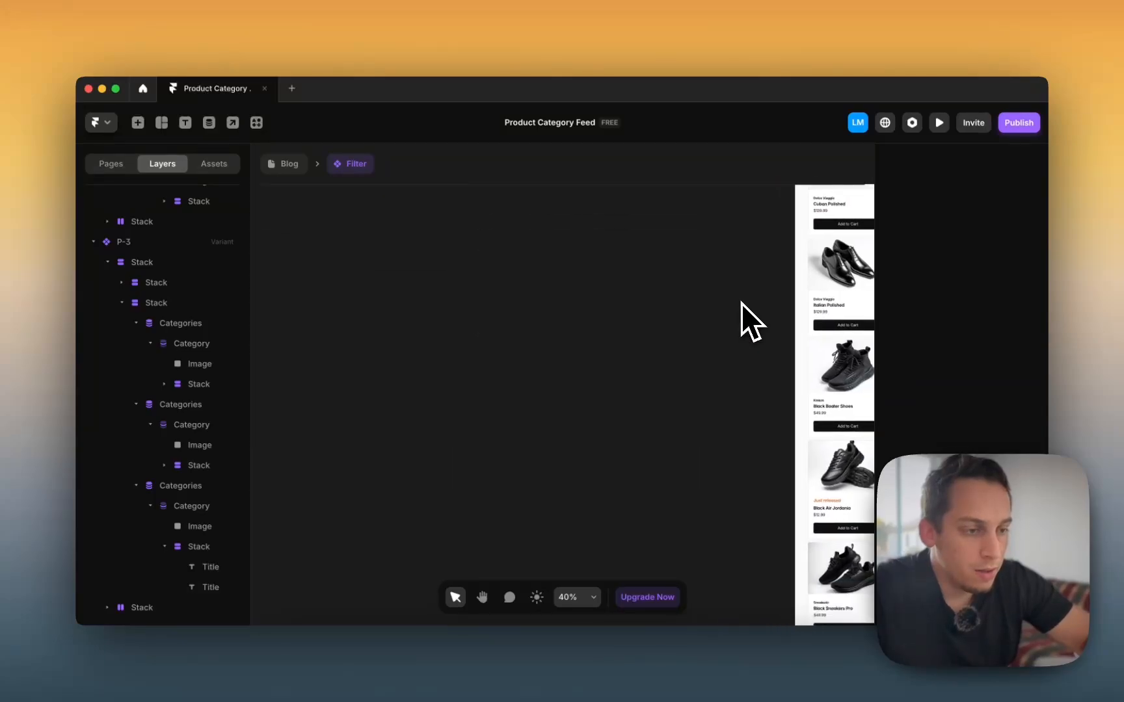
{"action": "scroll", "coordinate": [741, 303], "scroll_direction": "down", "scroll_amount": 10}
{"action": "scroll", "coordinate": [741, 303], "scroll_direction": "left", "scroll_amount": 3}
{"action": "scroll", "coordinate": [666, 283], "scroll_direction": "right", "scroll_amount": 4}
{"action": "scroll", "coordinate": [665, 283], "scroll_direction": "down", "scroll_amount": 2}
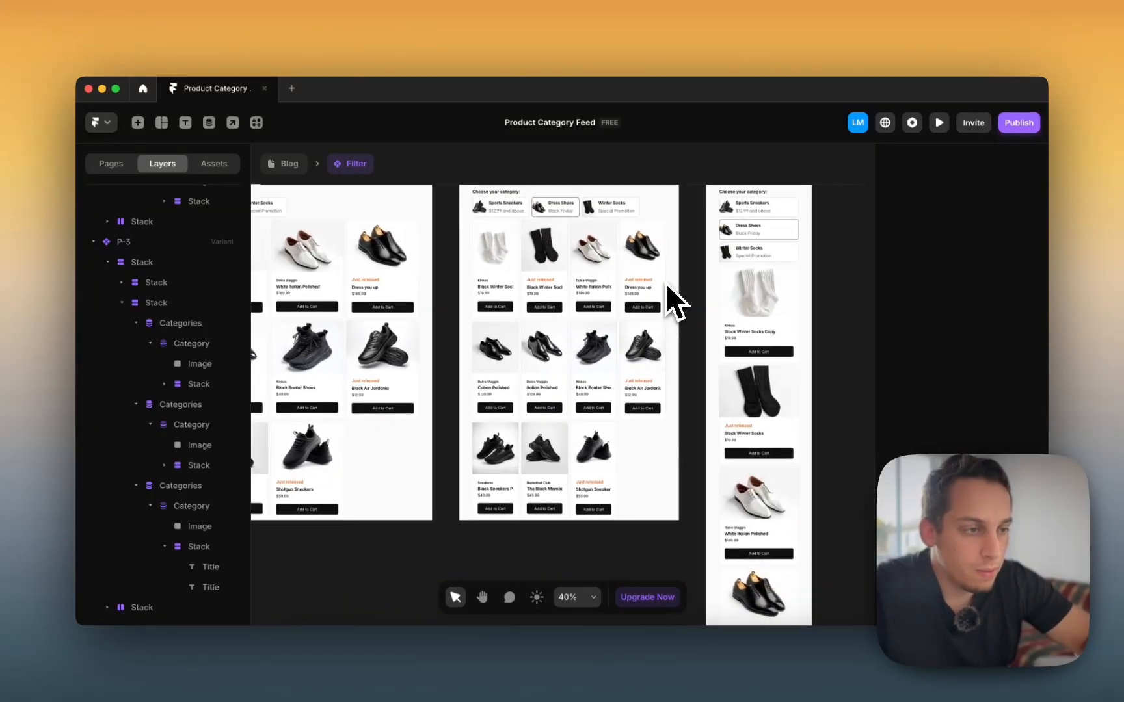
{"action": "scroll", "coordinate": [665, 283], "scroll_direction": "up", "scroll_amount": 2}
{"action": "scroll", "coordinate": [666, 283], "scroll_direction": "down", "scroll_amount": 10}
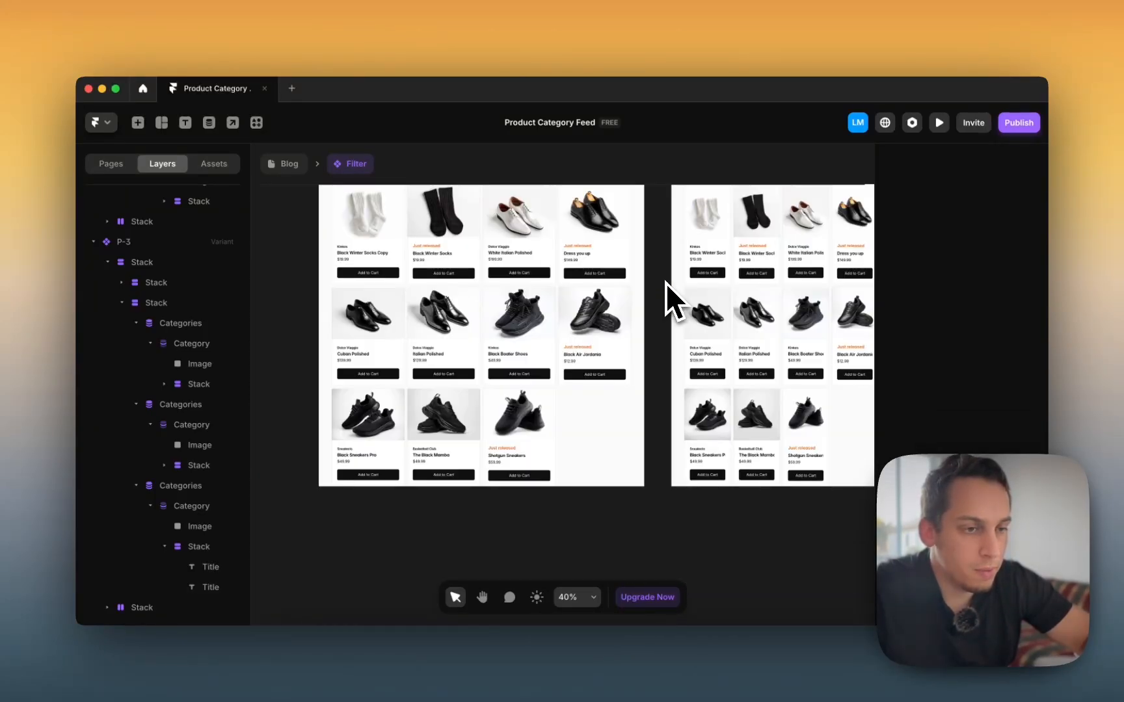
{"action": "scroll", "coordinate": [625, 286], "scroll_direction": "up", "scroll_amount": 5}
{"action": "scroll", "coordinate": [585, 289], "scroll_direction": "down", "scroll_amount": 3}
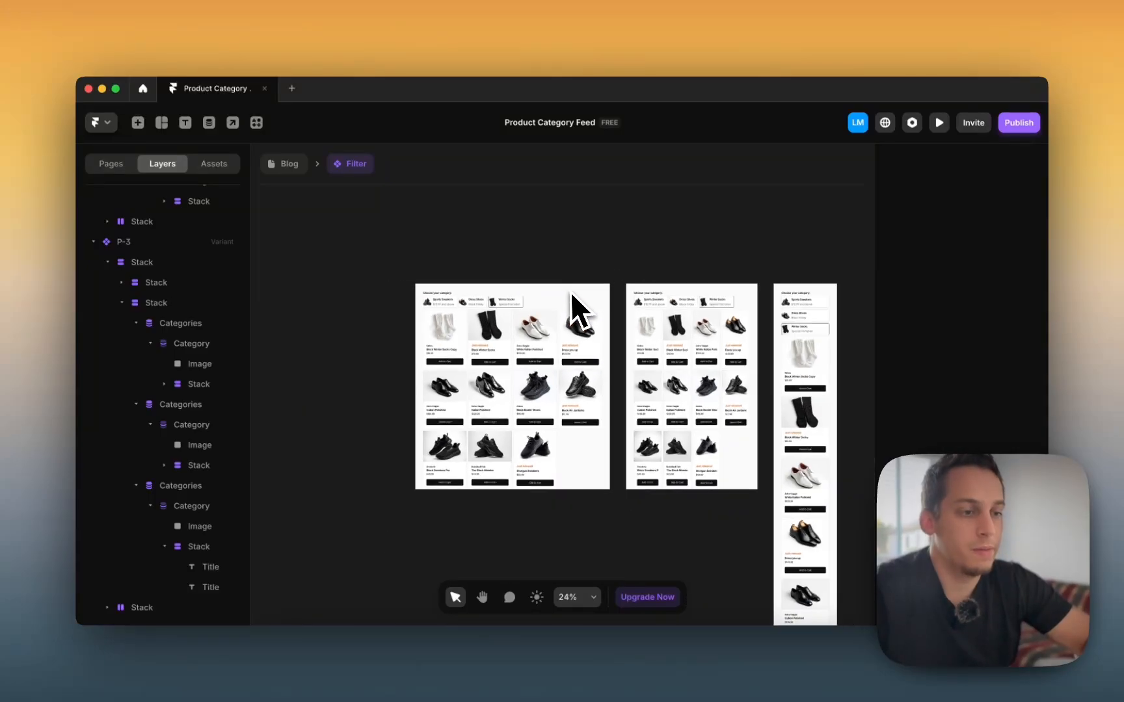
{"action": "scroll", "coordinate": [571, 292], "scroll_direction": "down", "scroll_amount": 3}
{"action": "scroll", "coordinate": [570, 293], "scroll_direction": "up", "scroll_amount": 5}
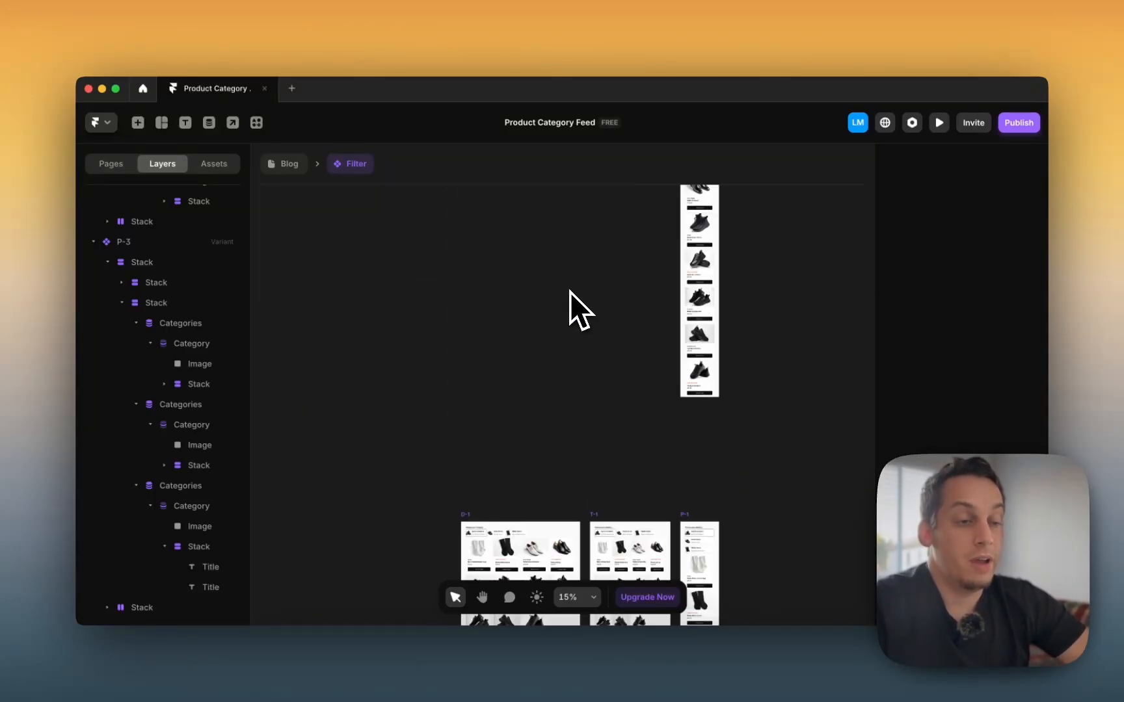
{"action": "scroll", "coordinate": [570, 293], "scroll_direction": "down", "scroll_amount": 5}
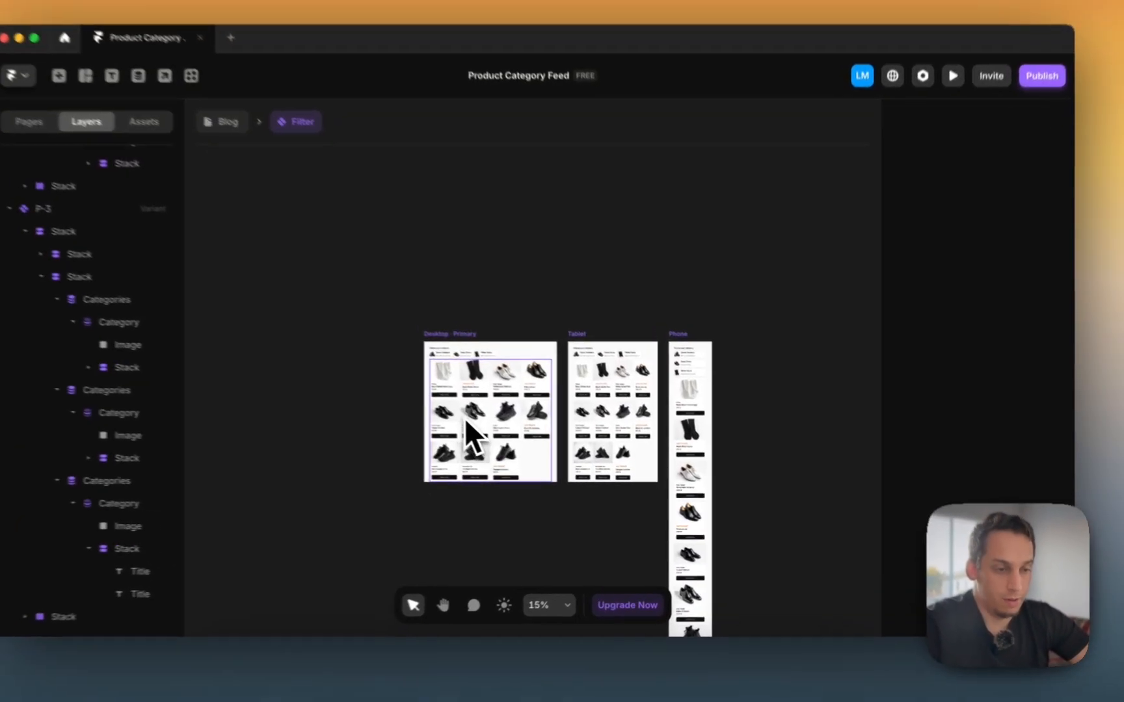
Step: Set the bottom padding of the primary Desktop variant to 60
{"action": "left_click", "coordinate": [466, 422]}
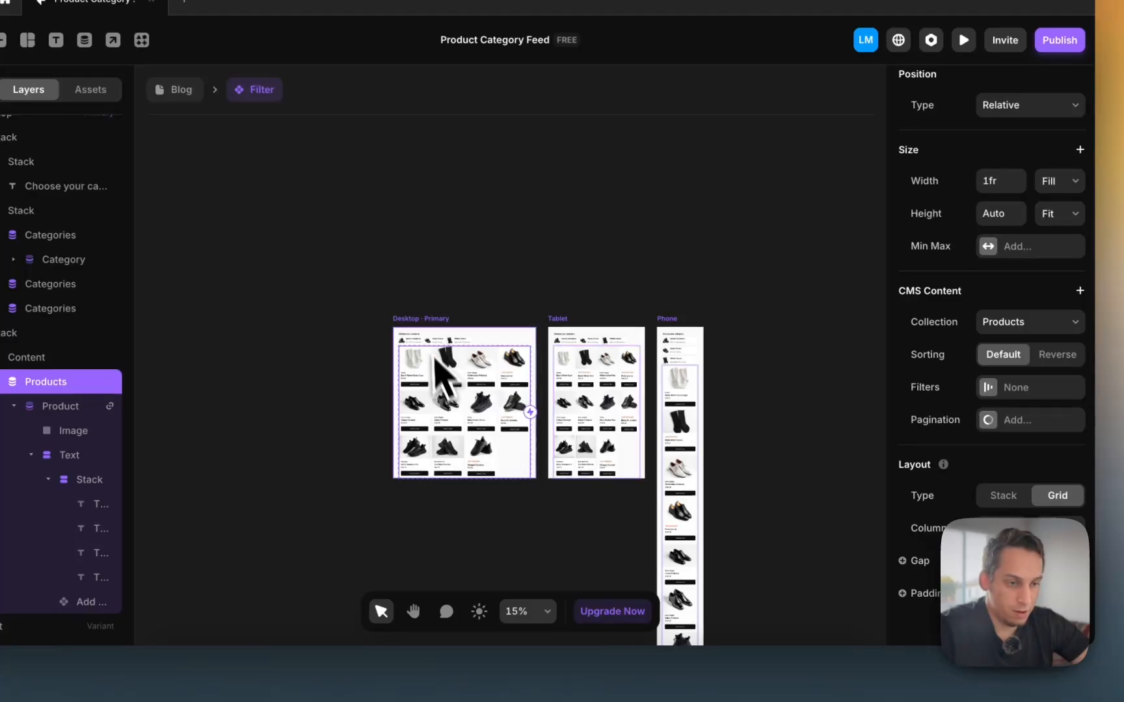
{"action": "left_click", "coordinate": [424, 320]}
{"action": "scroll", "coordinate": [1020, 444], "scroll_direction": "down", "scroll_amount": 2}
{"action": "scroll", "coordinate": [1020, 445], "scroll_direction": "up", "scroll_amount": 3}
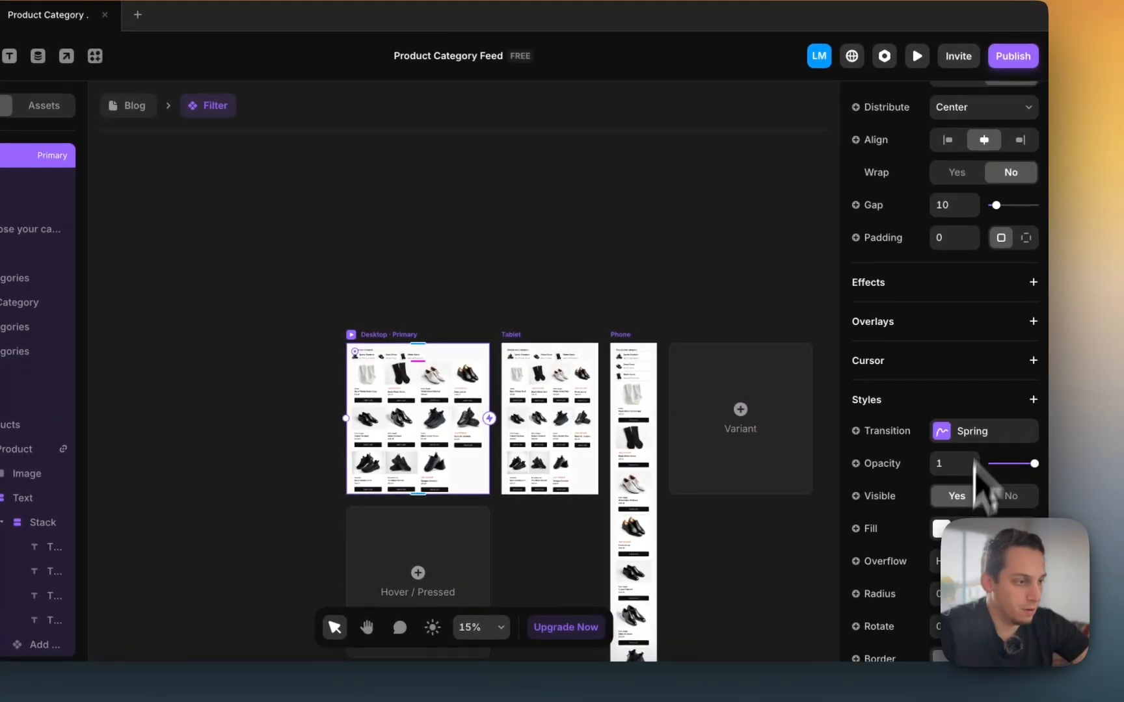
{"action": "left_click", "coordinate": [1028, 238]}
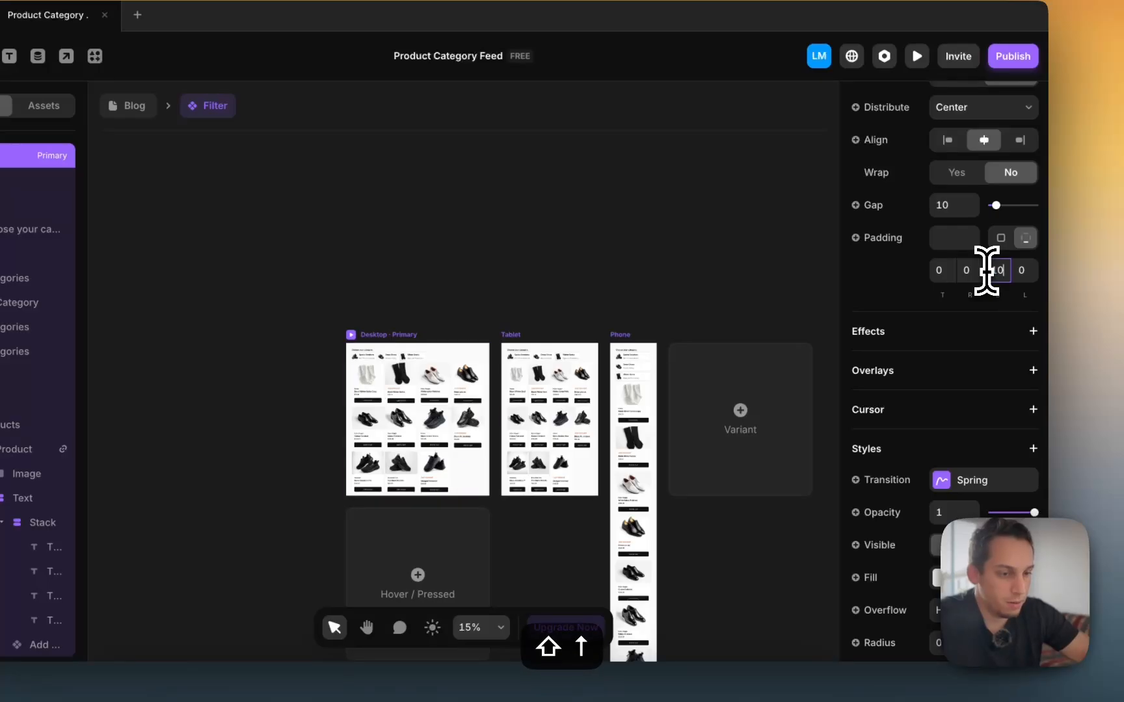
{"action": "scroll", "coordinate": [715, 271], "scroll_direction": "down", "scroll_amount": 5}
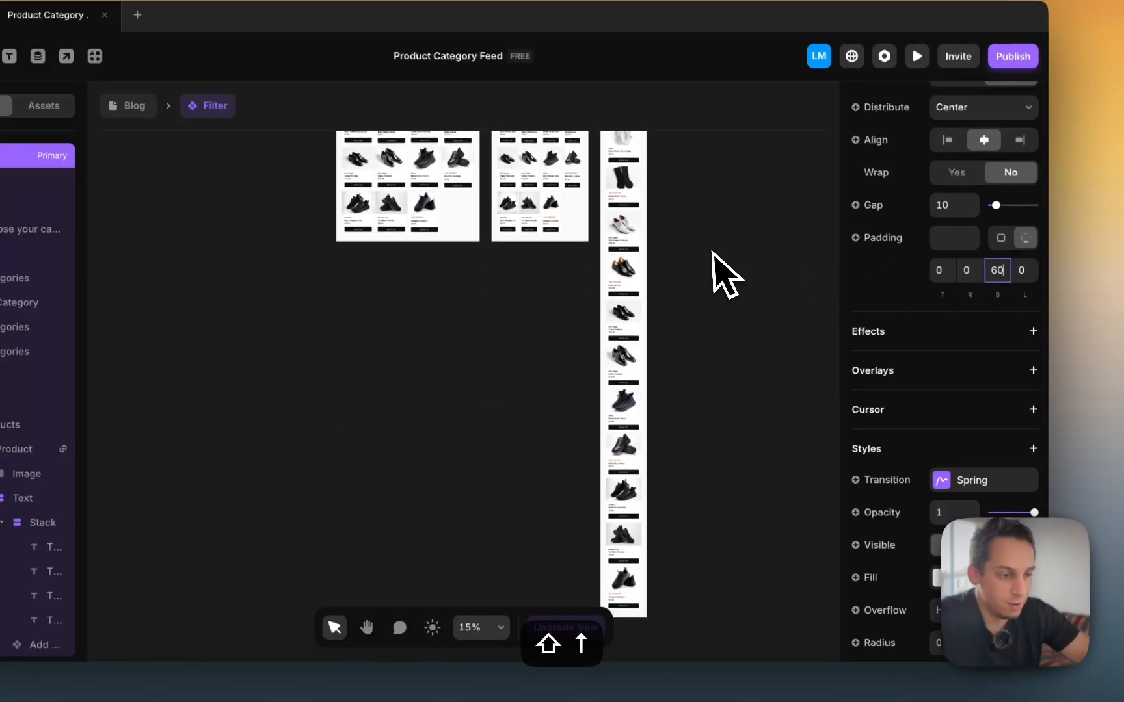
{"action": "scroll", "coordinate": [706, 254], "scroll_direction": "up", "scroll_amount": 4}
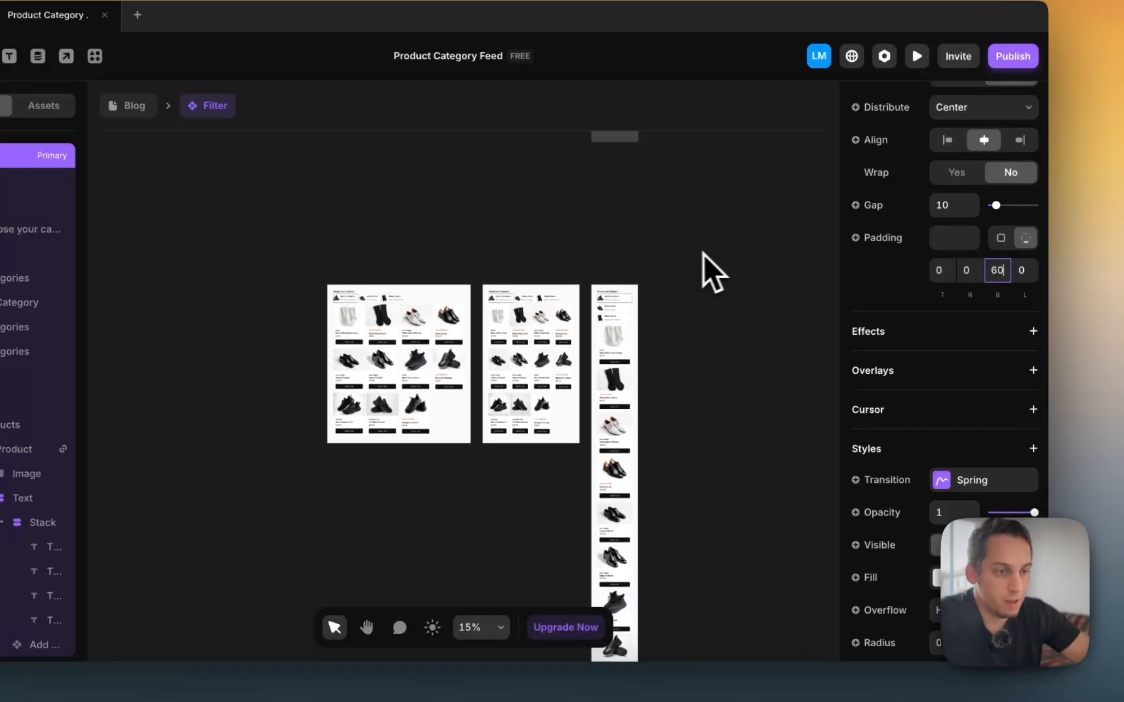
{"action": "left_click", "coordinate": [705, 254]}
Step: Filter the Products collection list in variant D-1 so that Categories contains Sports Sneakers
{"action": "scroll", "coordinate": [360, 346], "scroll_direction": "up", "scroll_amount": 5}
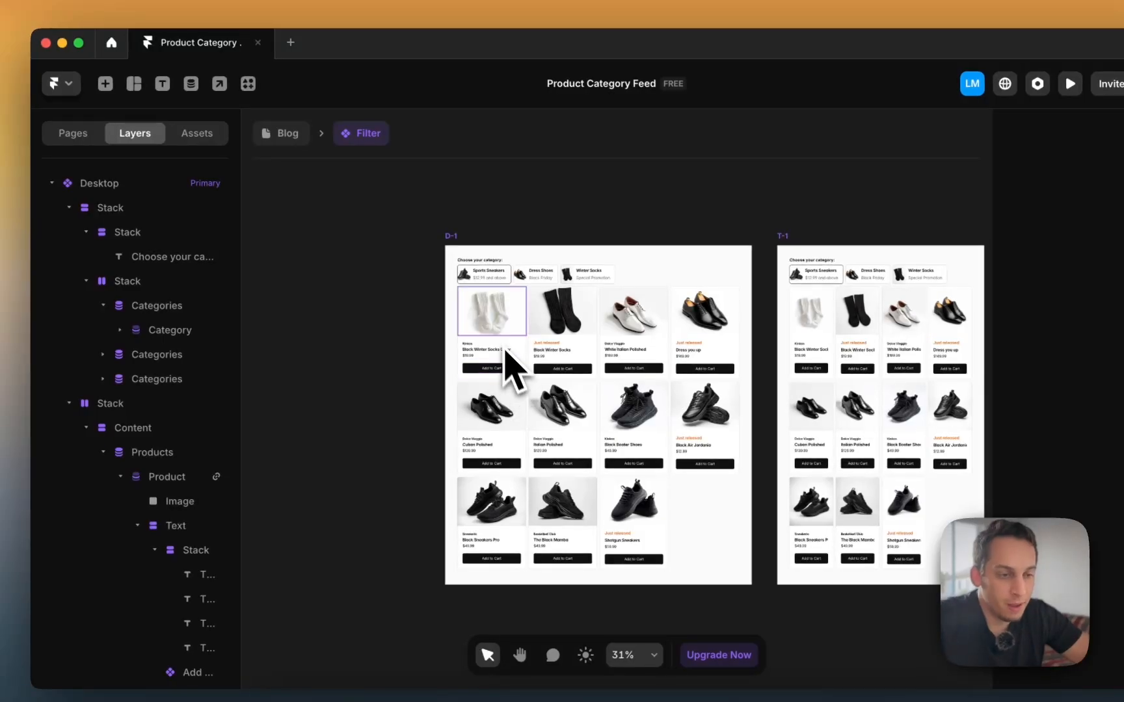
{"action": "left_click", "coordinate": [510, 352], "text": "super"}
{"action": "left_click", "coordinate": [540, 350], "text": "super"}
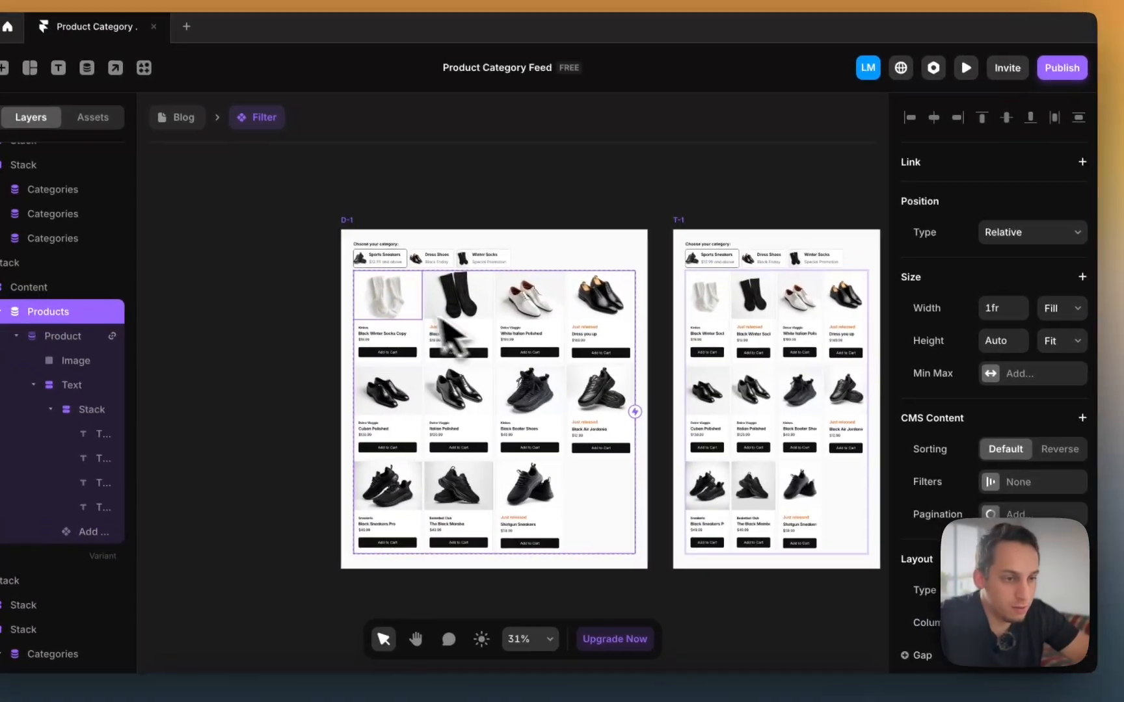
{"action": "scroll", "coordinate": [435, 282], "scroll_direction": "up", "scroll_amount": 5}
{"action": "scroll", "coordinate": [960, 374], "scroll_direction": "down", "scroll_amount": 5}
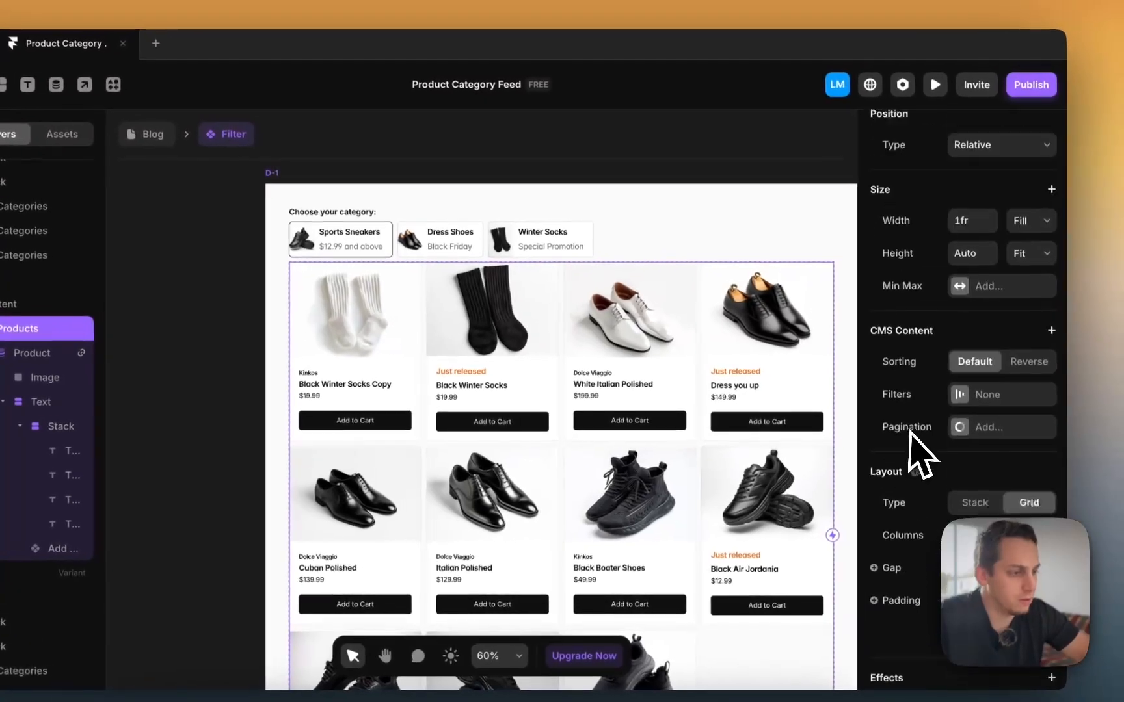
{"action": "left_click", "coordinate": [957, 234]}
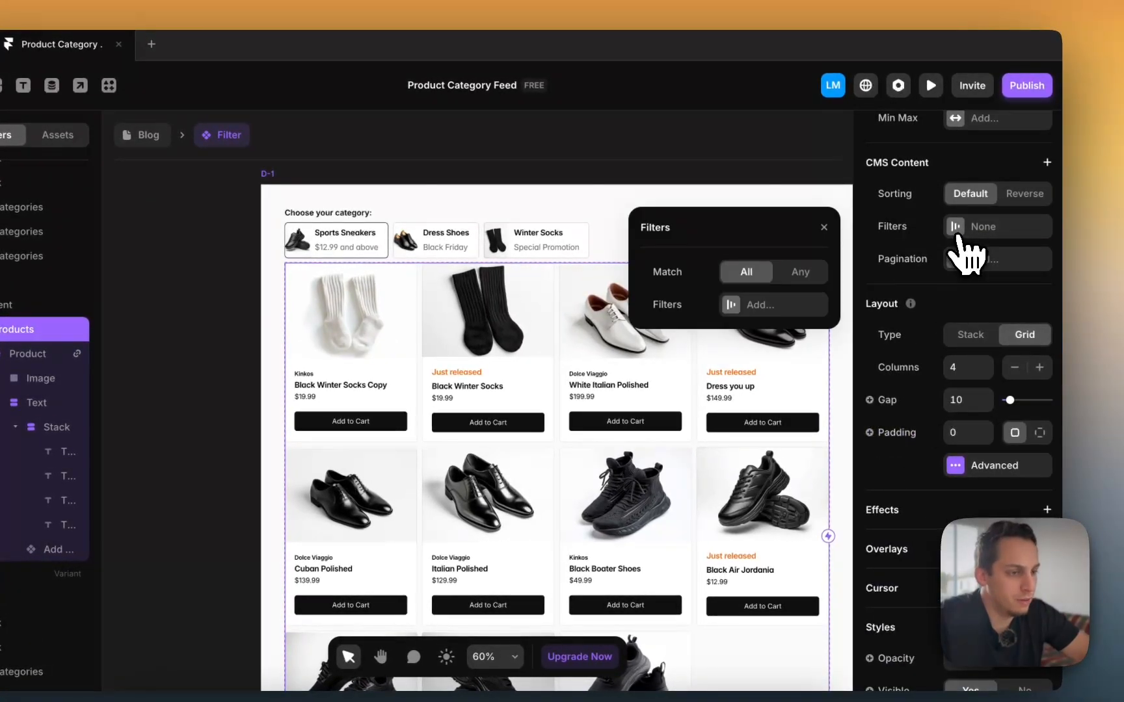
{"action": "left_click", "coordinate": [748, 306]}
{"action": "left_click", "coordinate": [748, 273]}
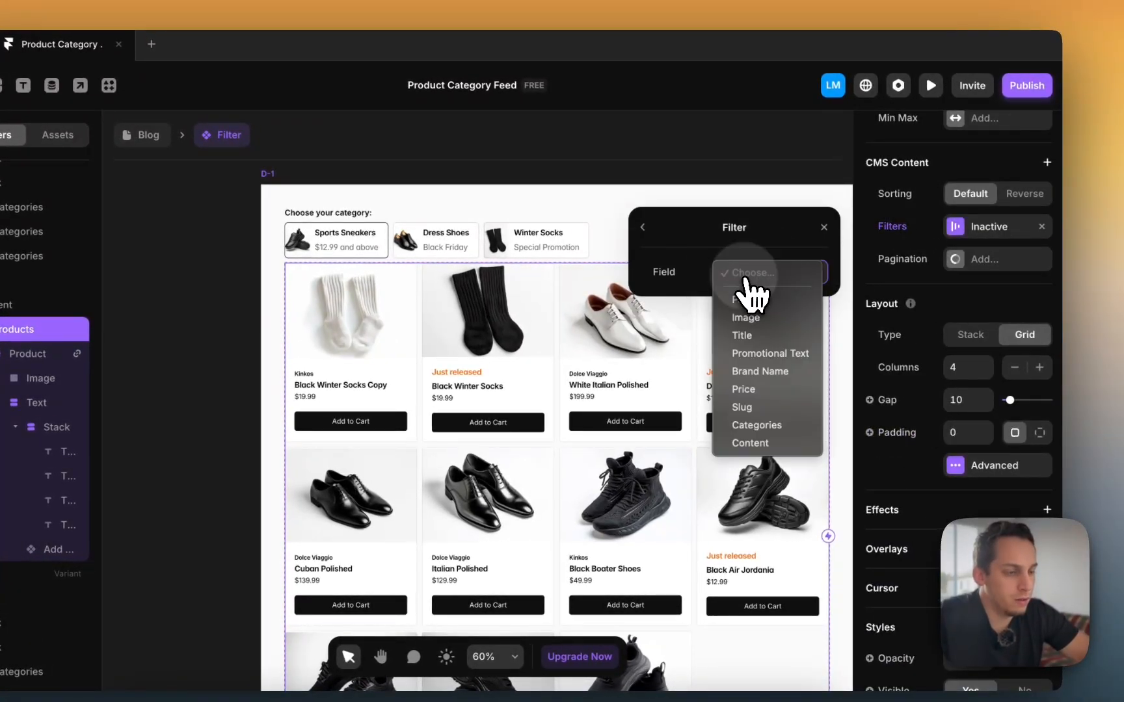
{"action": "left_click", "coordinate": [757, 425]}
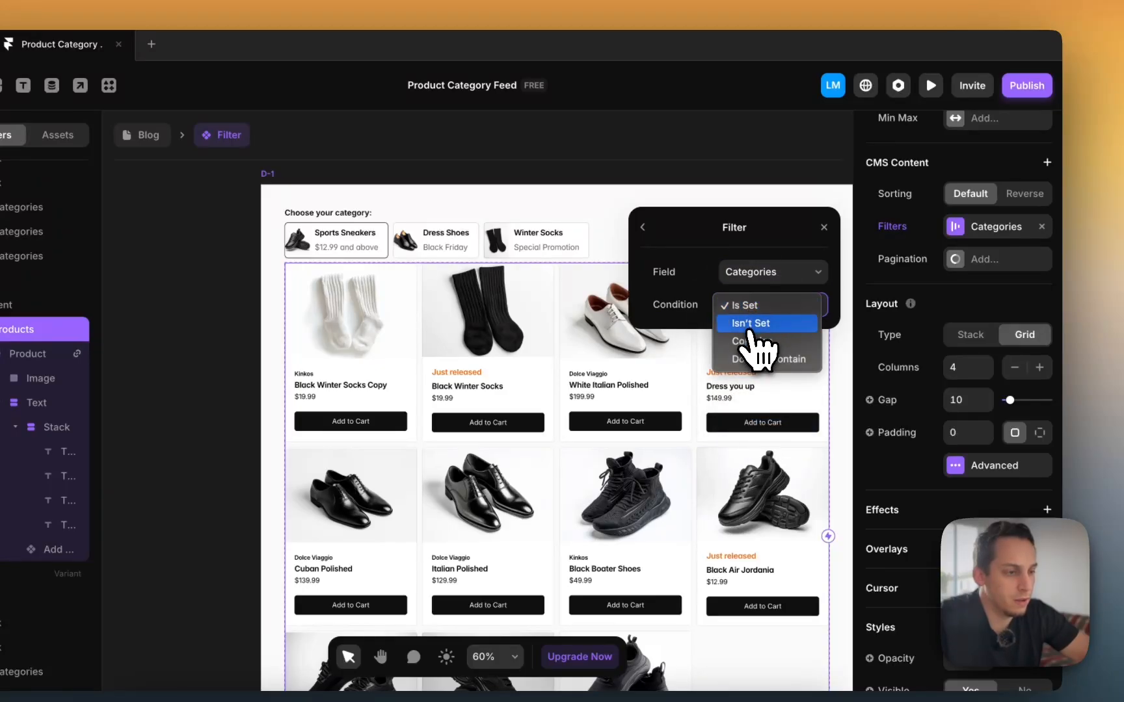
{"action": "left_click", "coordinate": [754, 342]}
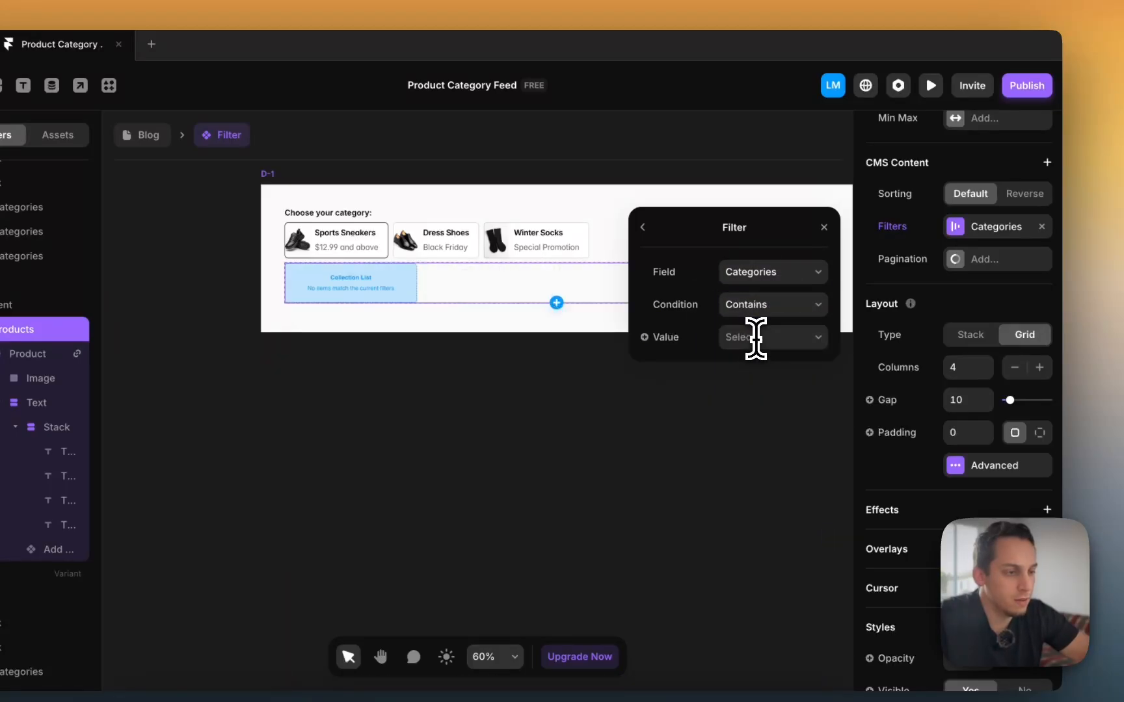
{"action": "left_click", "coordinate": [754, 337]}
{"action": "left_click", "coordinate": [758, 372]}
{"action": "left_click", "coordinate": [225, 362]}
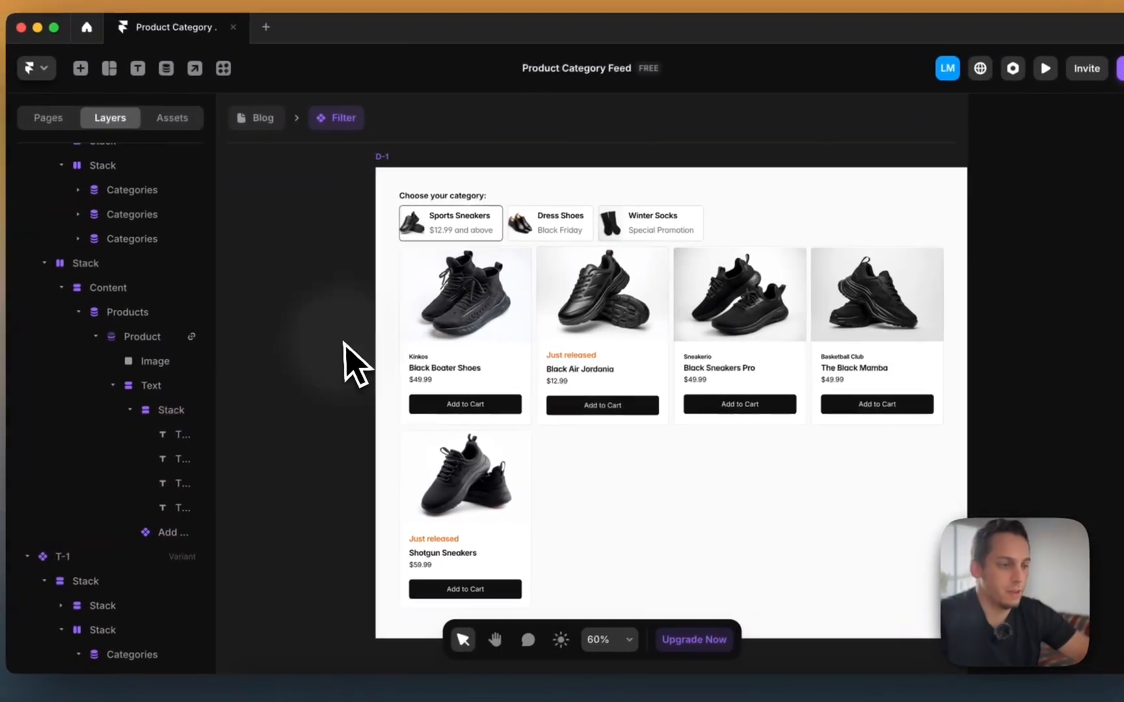
Step: Filter the Products collection list in variant T-1 so that Categories contains Sports Sneakers
{"action": "scroll", "coordinate": [357, 362], "scroll_direction": "down", "scroll_amount": 5}
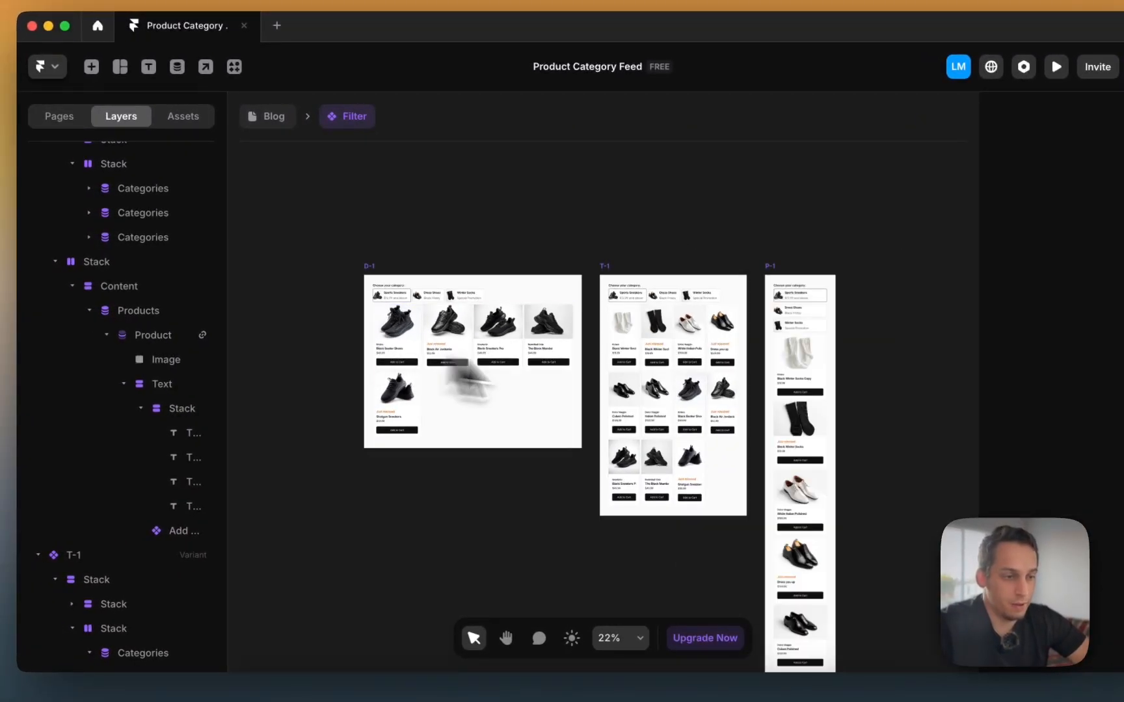
{"action": "left_click", "coordinate": [690, 393]}
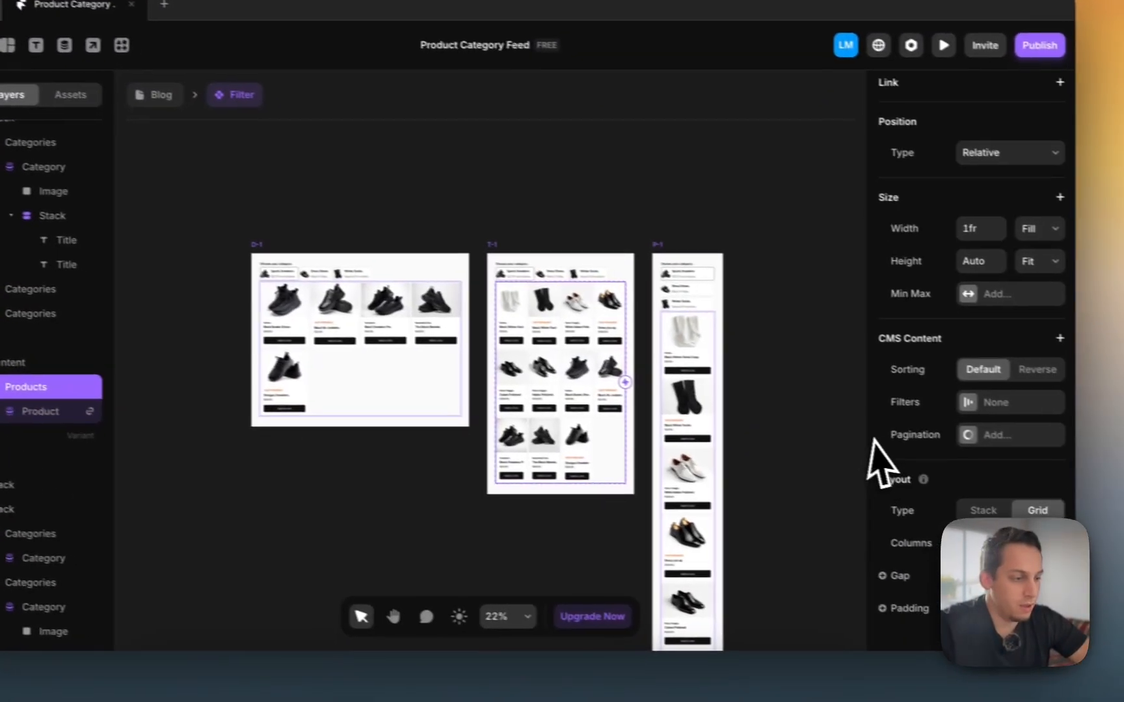
{"action": "scroll", "coordinate": [987, 501], "scroll_direction": "down", "scroll_amount": 10}
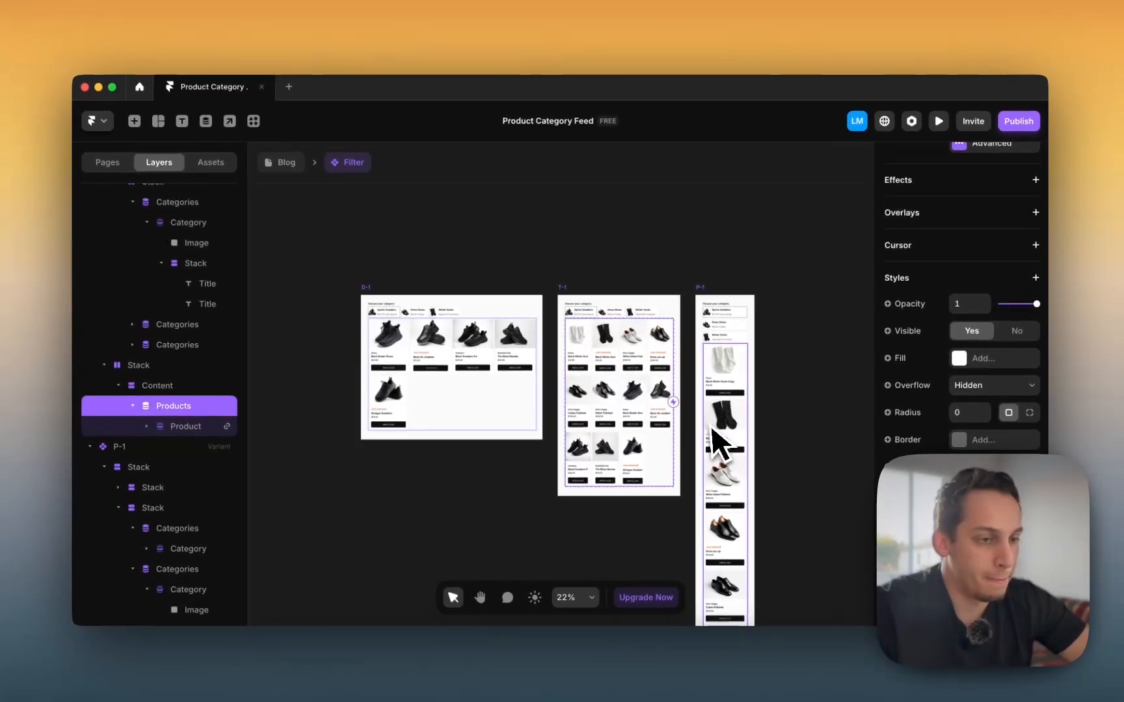
{"action": "scroll", "coordinate": [707, 424], "scroll_direction": "right", "scroll_amount": 3}
{"action": "scroll", "coordinate": [943, 374], "scroll_direction": "up", "scroll_amount": 6}
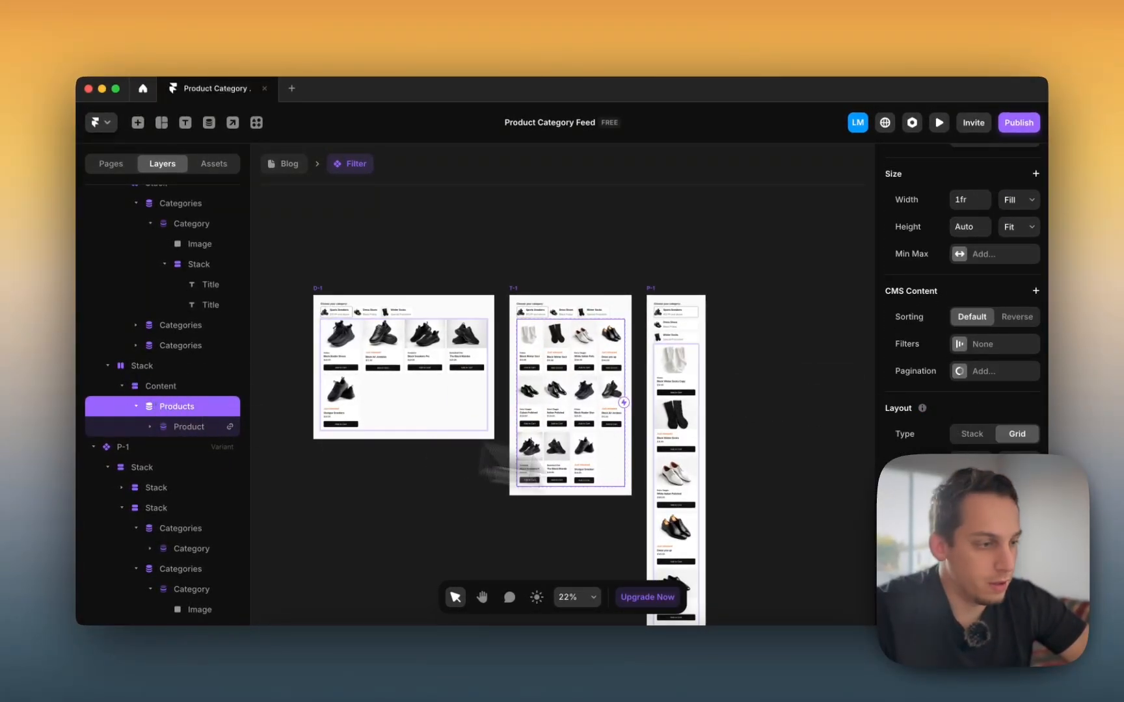
{"action": "scroll", "coordinate": [966, 416], "scroll_direction": "up", "scroll_amount": 3}
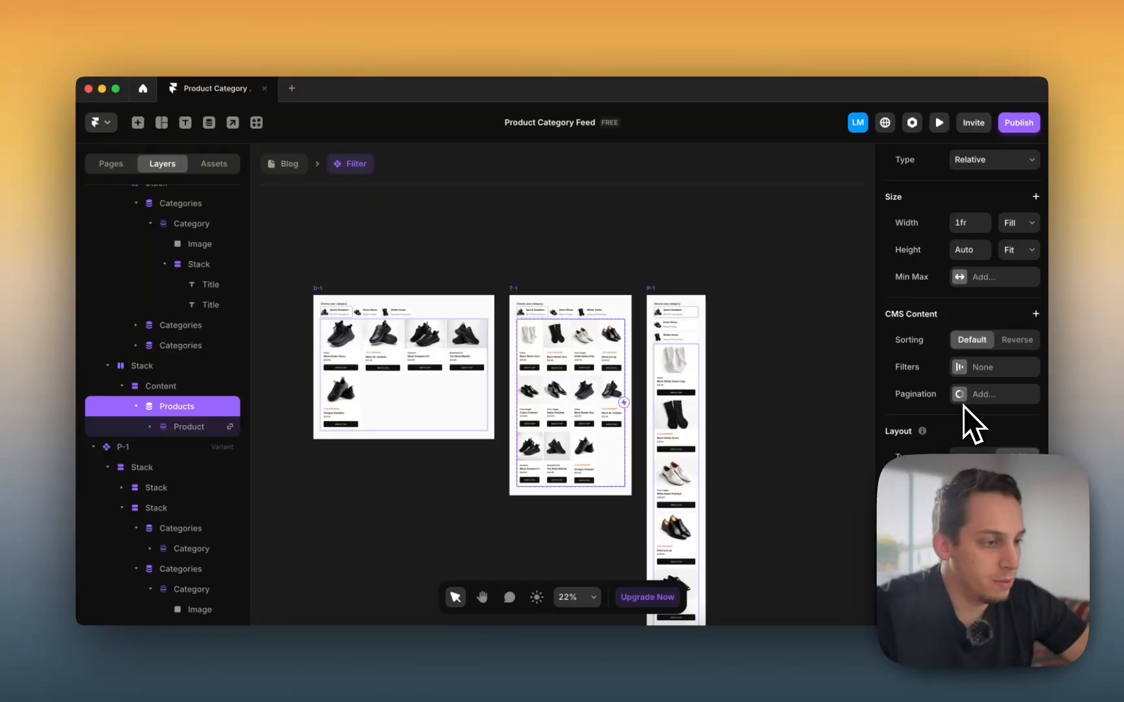
{"action": "left_click", "coordinate": [958, 349]}
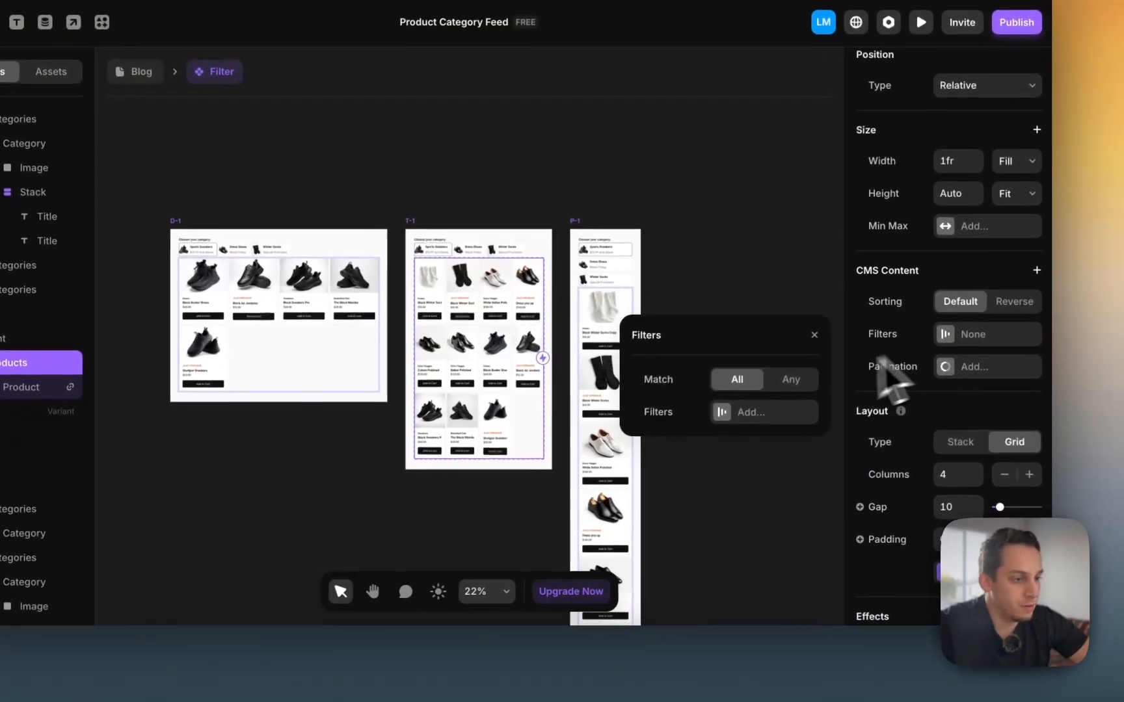
{"action": "left_click", "coordinate": [757, 417]}
{"action": "left_click", "coordinate": [745, 392]}
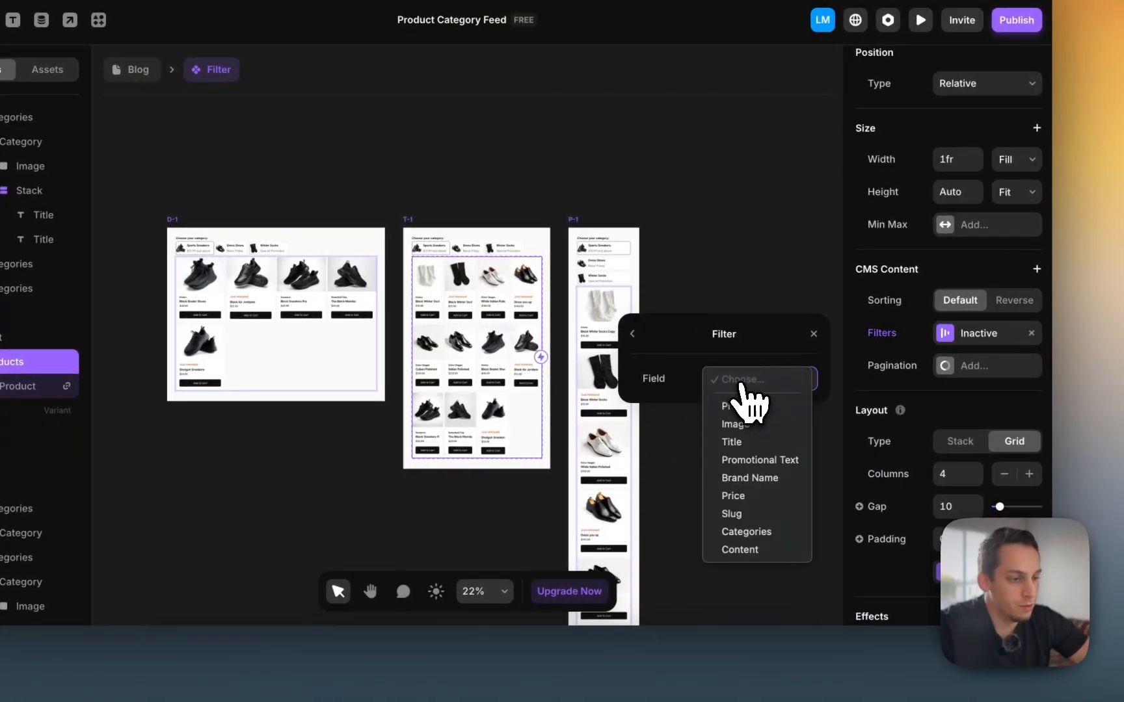
{"action": "left_click", "coordinate": [748, 532]}
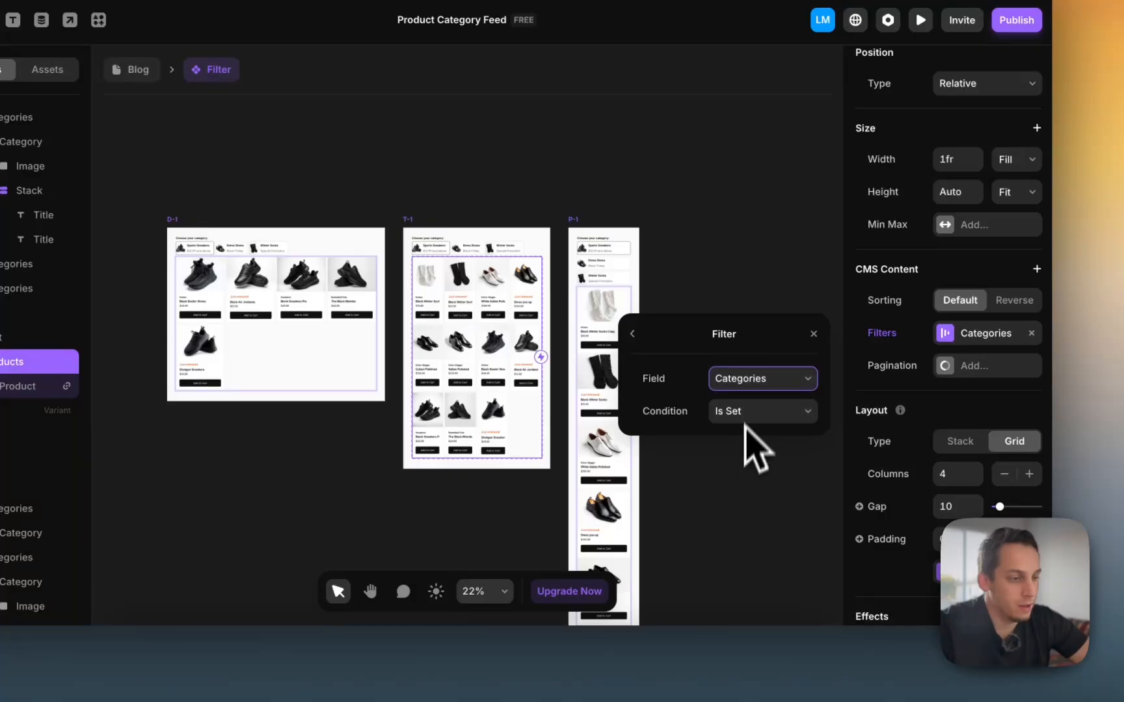
{"action": "left_click", "coordinate": [751, 447]}
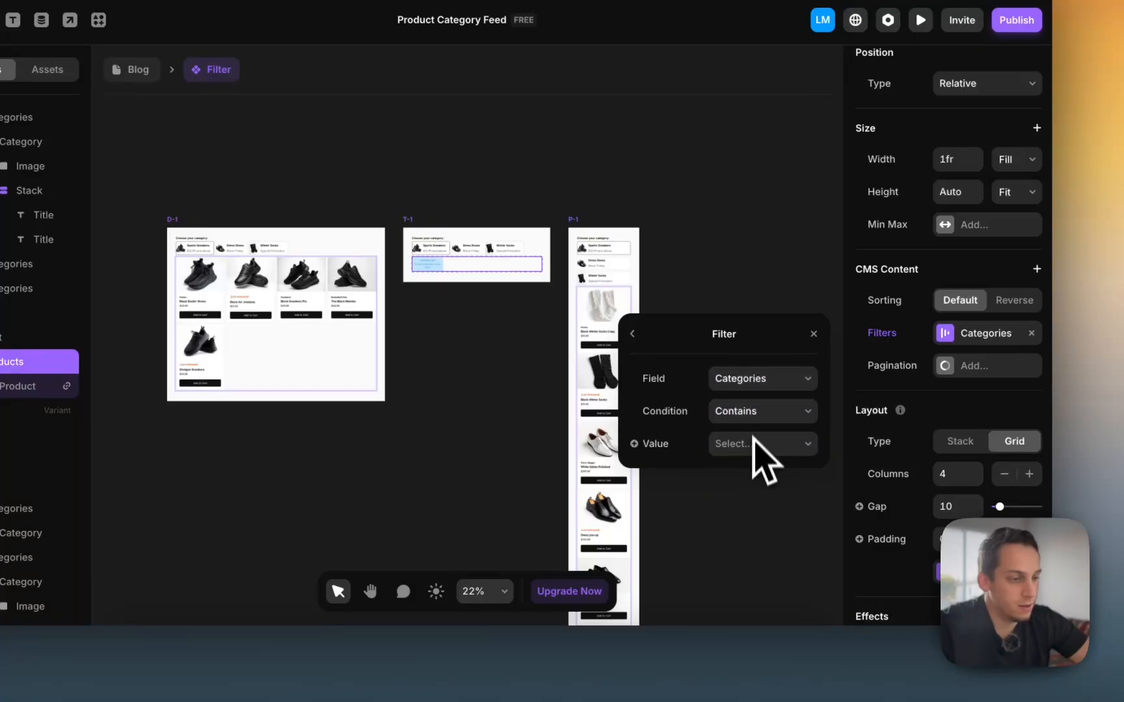
{"action": "left_click", "coordinate": [748, 443]}
{"action": "left_click", "coordinate": [751, 481]}
Step: Filter the Products collection list in variant P-1 so that Categories contains Sports Sneakers
{"action": "left_click", "coordinate": [603, 402]}
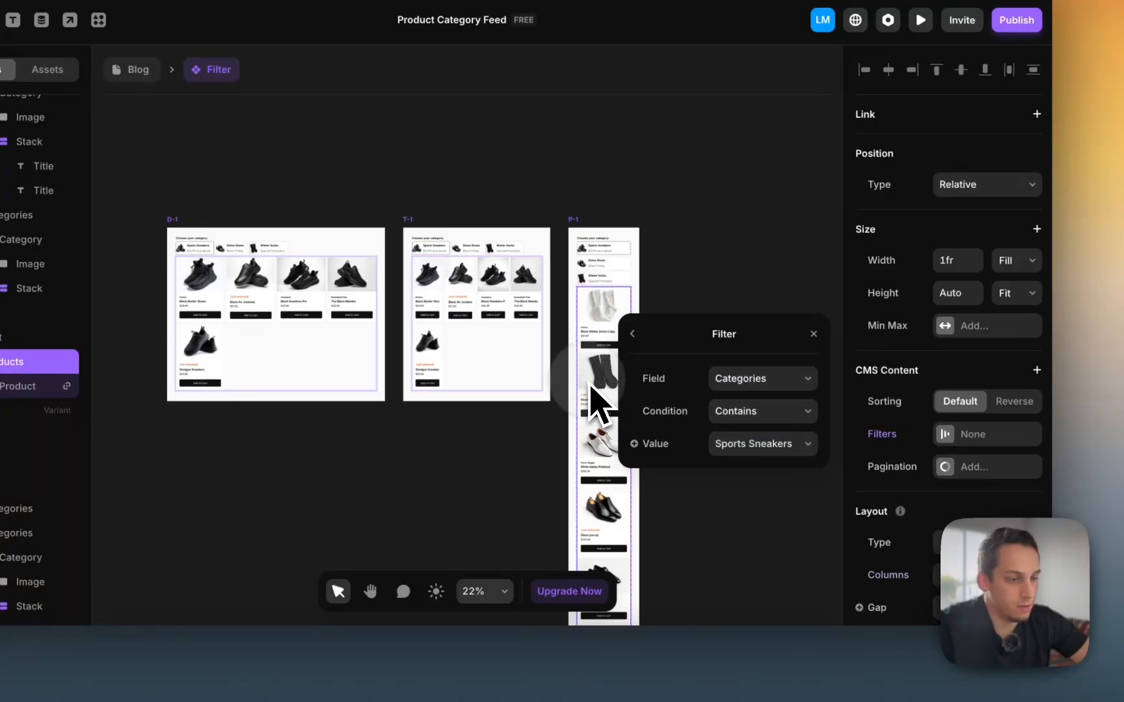
{"action": "left_click", "coordinate": [956, 439]}
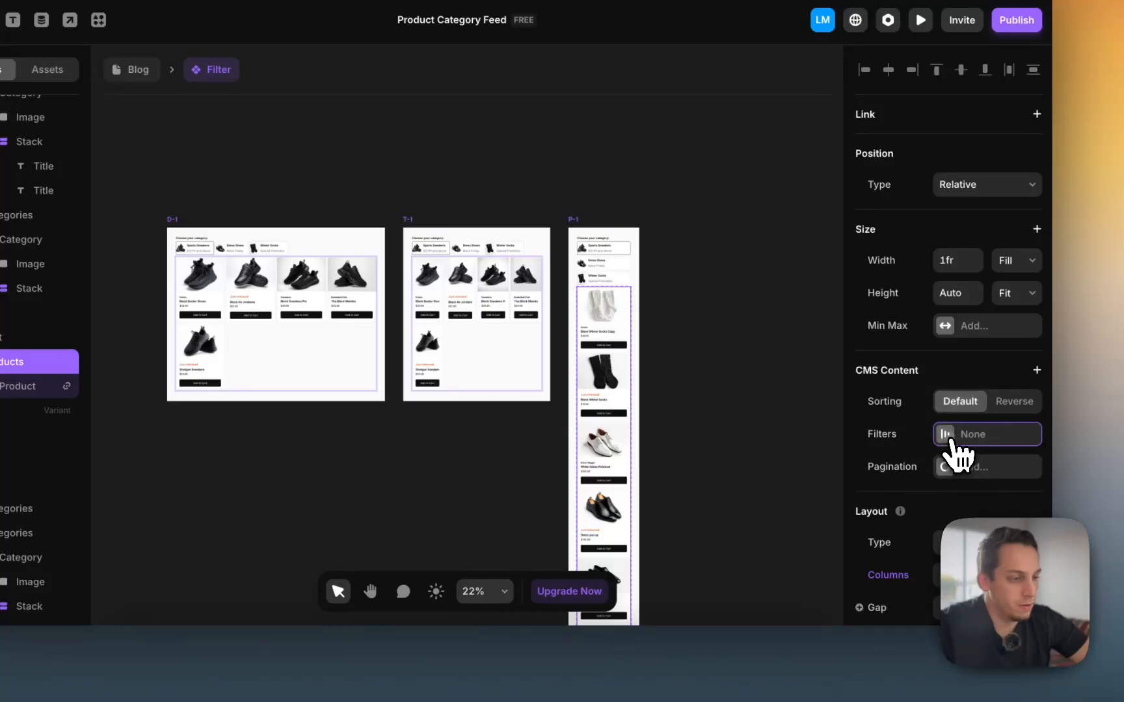
{"action": "left_click", "coordinate": [737, 514]}
{"action": "left_click", "coordinate": [755, 484]}
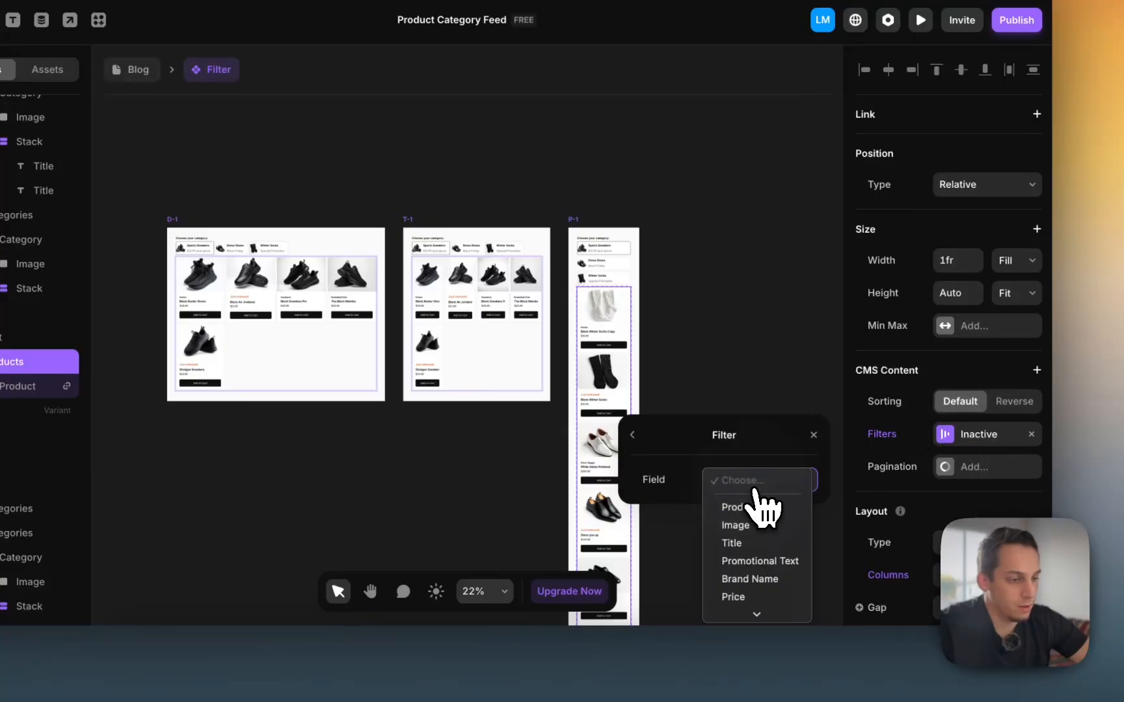
{"action": "scroll", "coordinate": [757, 575], "scroll_direction": "down", "scroll_amount": 2}
{"action": "left_click", "coordinate": [748, 592]}
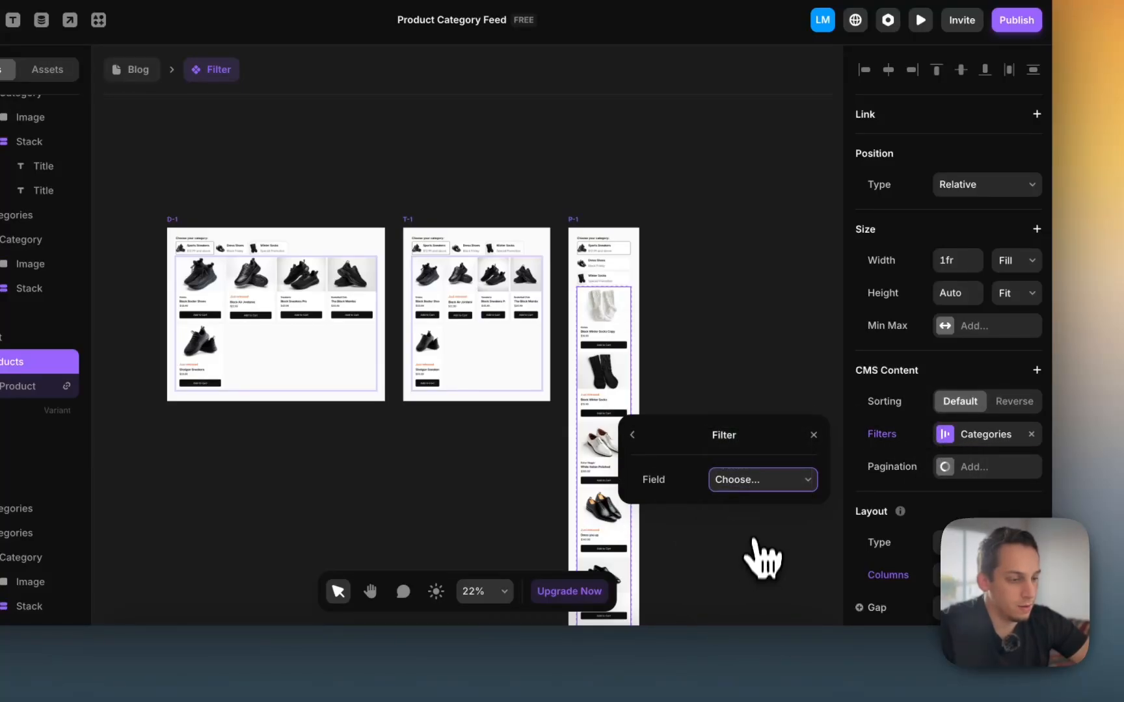
{"action": "left_click", "coordinate": [754, 513]}
{"action": "left_click", "coordinate": [744, 553]}
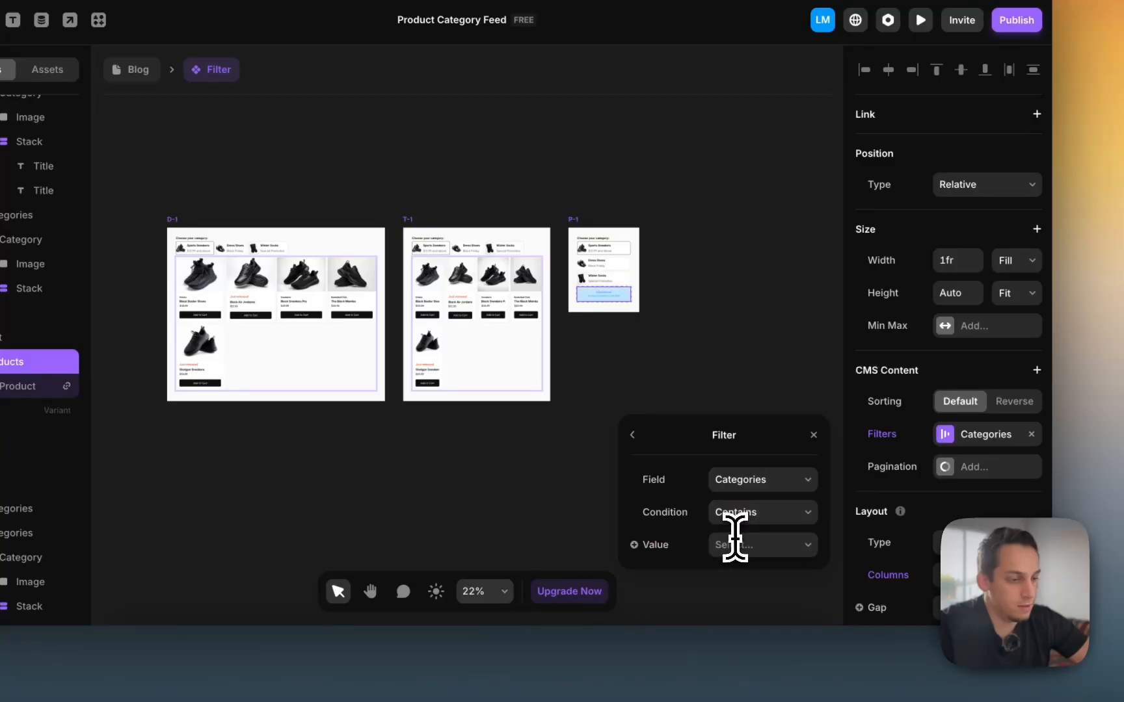
{"action": "left_click", "coordinate": [733, 545]}
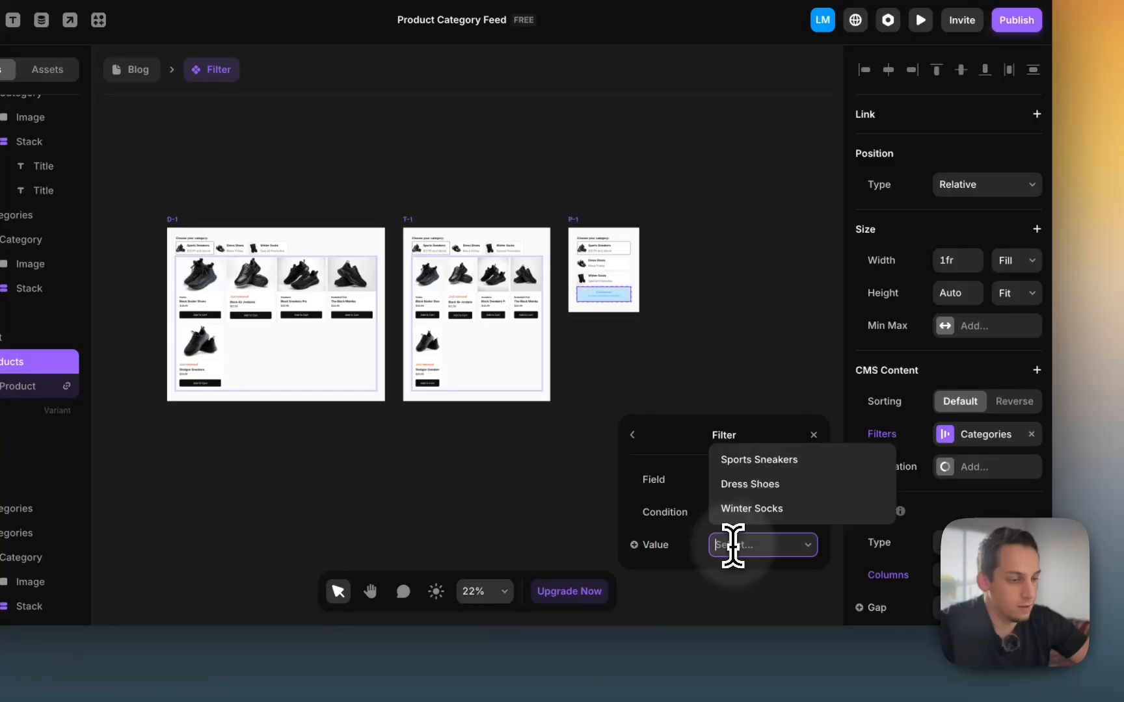
{"action": "left_click", "coordinate": [754, 462]}
Step: Add a filter to the Products collection list in variant D-2
{"action": "scroll", "coordinate": [537, 444], "scroll_direction": "down", "scroll_amount": 9}
{"action": "scroll", "coordinate": [521, 443], "scroll_direction": "down", "scroll_amount": 3}
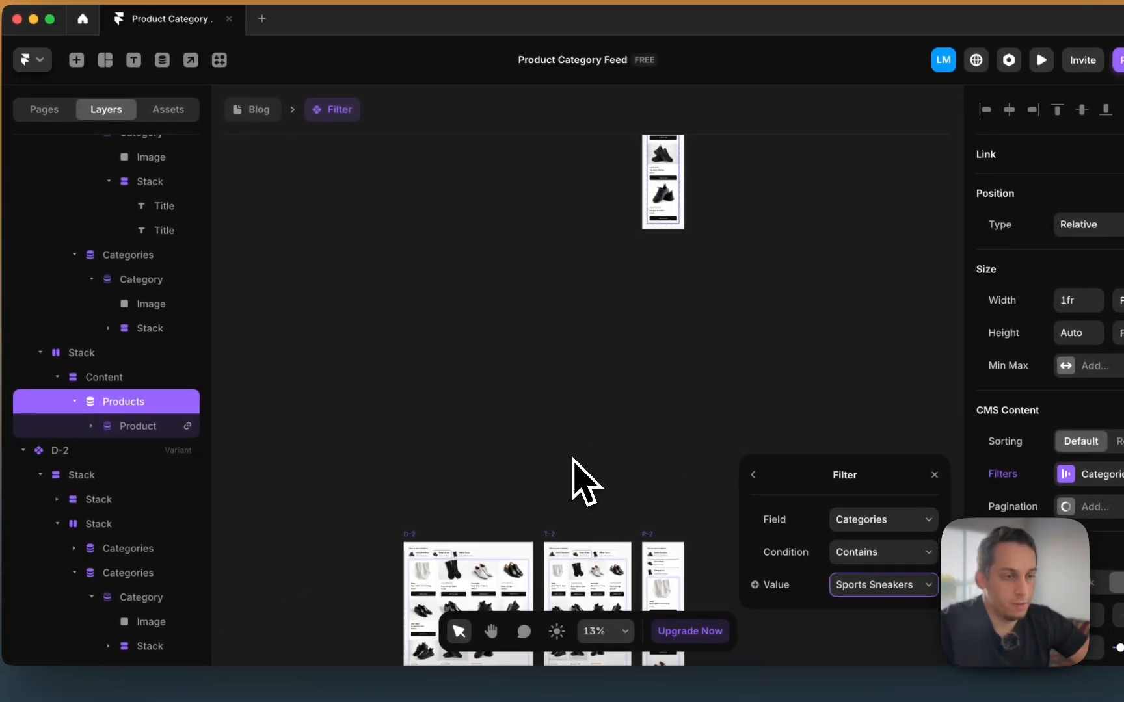
{"action": "scroll", "coordinate": [521, 443], "scroll_direction": "down", "scroll_amount": 2}
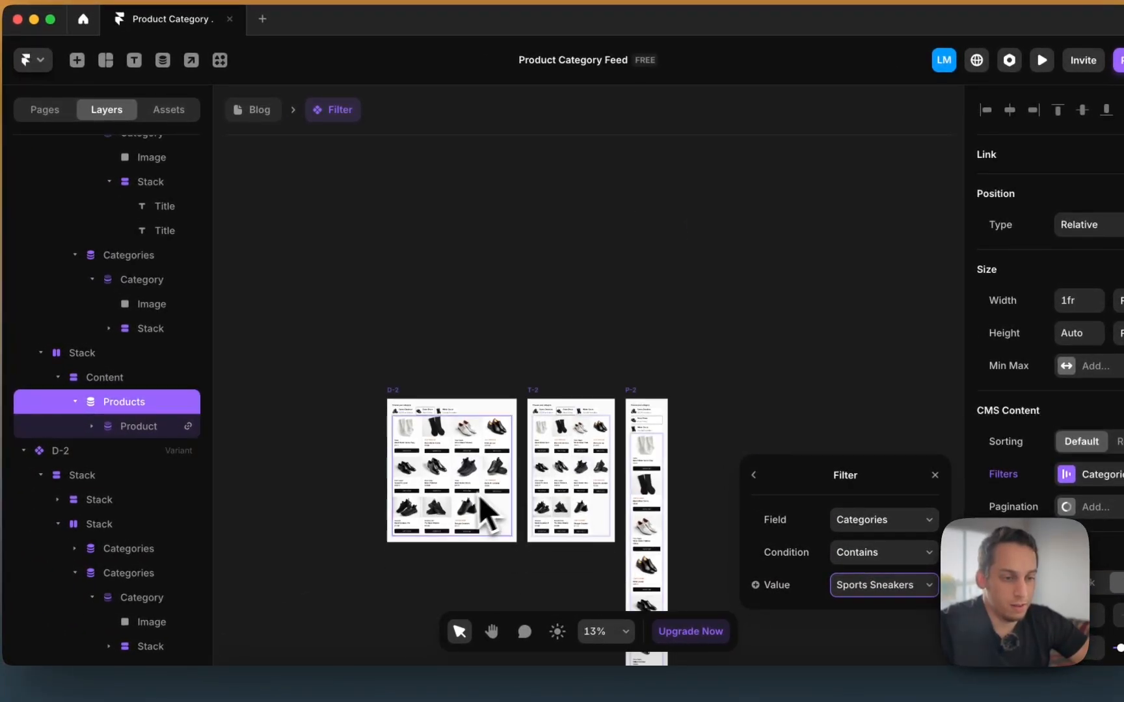
{"action": "left_click", "coordinate": [469, 500]}
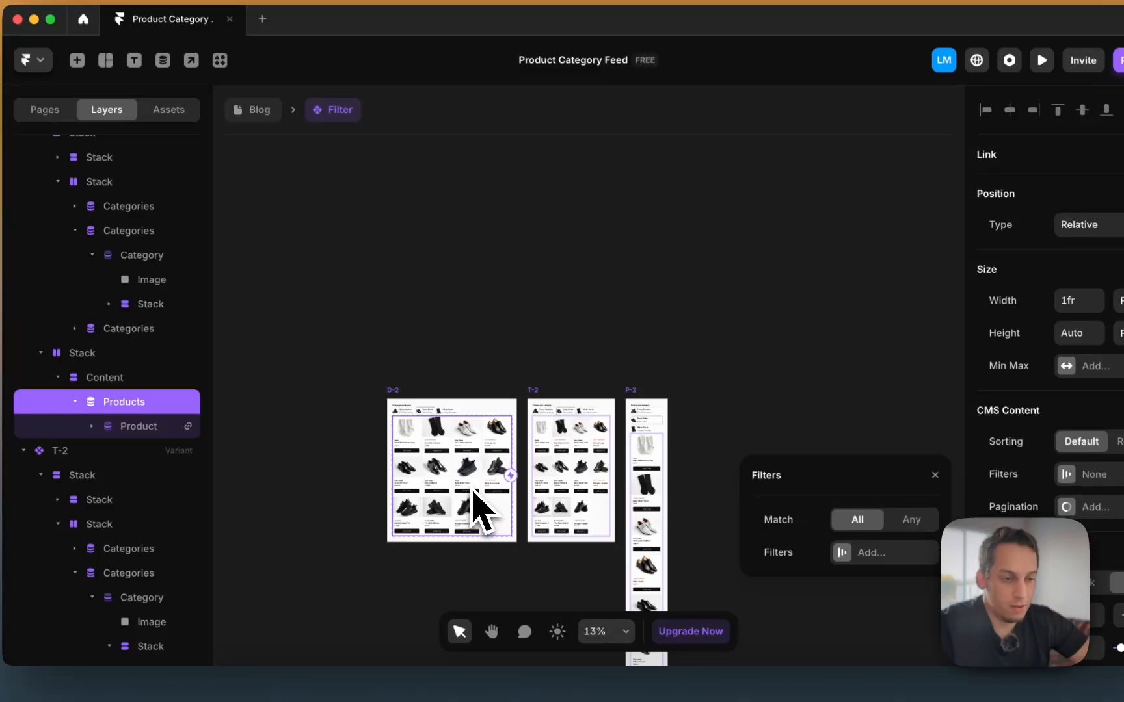
{"action": "scroll", "coordinate": [474, 491], "scroll_direction": "down", "scroll_amount": 6}
{"action": "scroll", "coordinate": [428, 272], "scroll_direction": "up", "scroll_amount": 4}
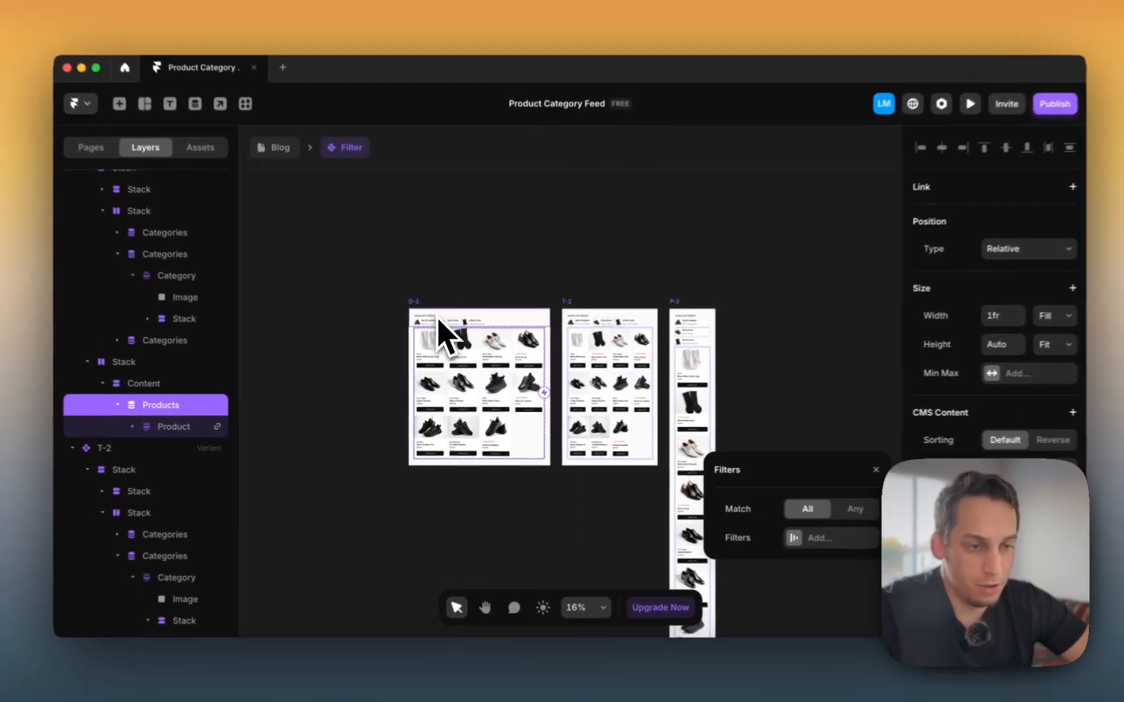
{"action": "scroll", "coordinate": [439, 323], "scroll_direction": "up", "scroll_amount": 3}
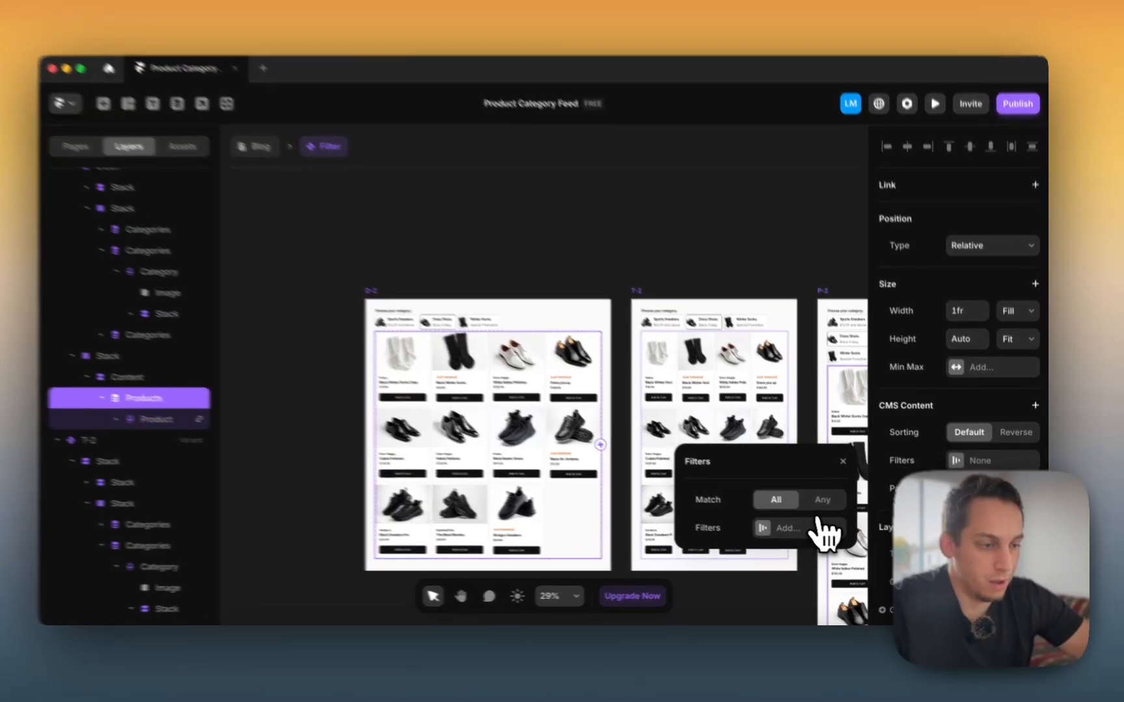
{"action": "left_click", "coordinate": [812, 531]}
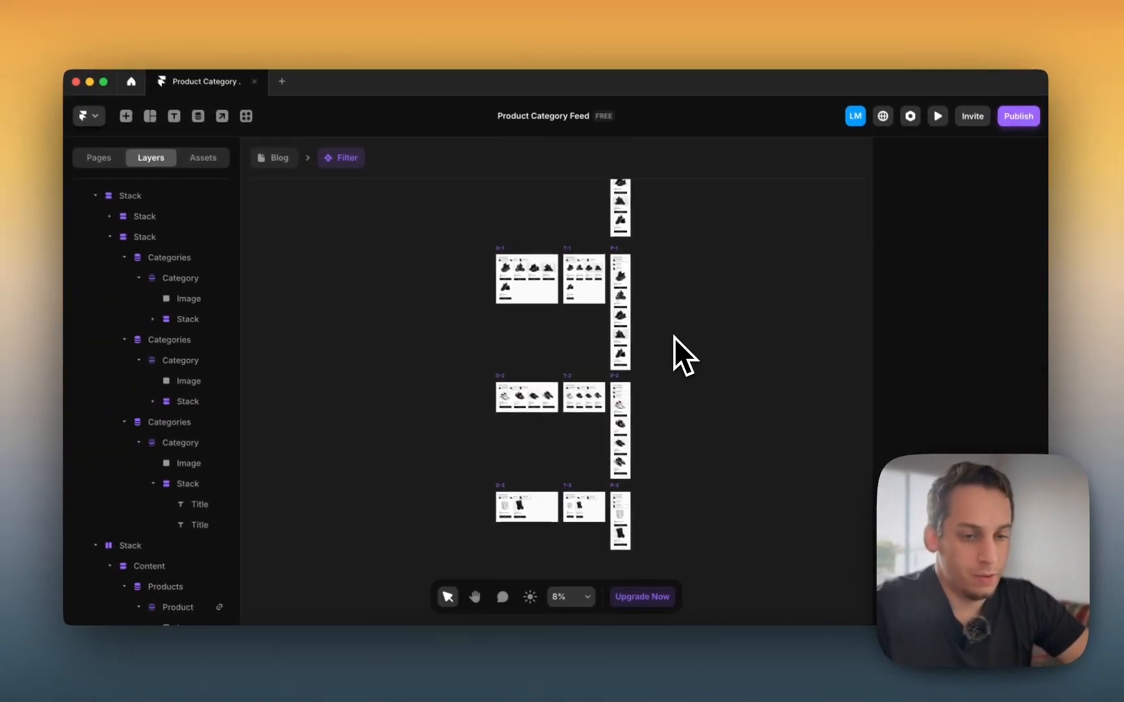
Step: Review the filtered product lists across the desktop, tablet and phone category variants of the Filter component
{"action": "scroll", "coordinate": [676, 352], "scroll_direction": "up", "scroll_amount": 3}
{"action": "scroll", "coordinate": [561, 366], "scroll_direction": "up", "scroll_amount": 2}
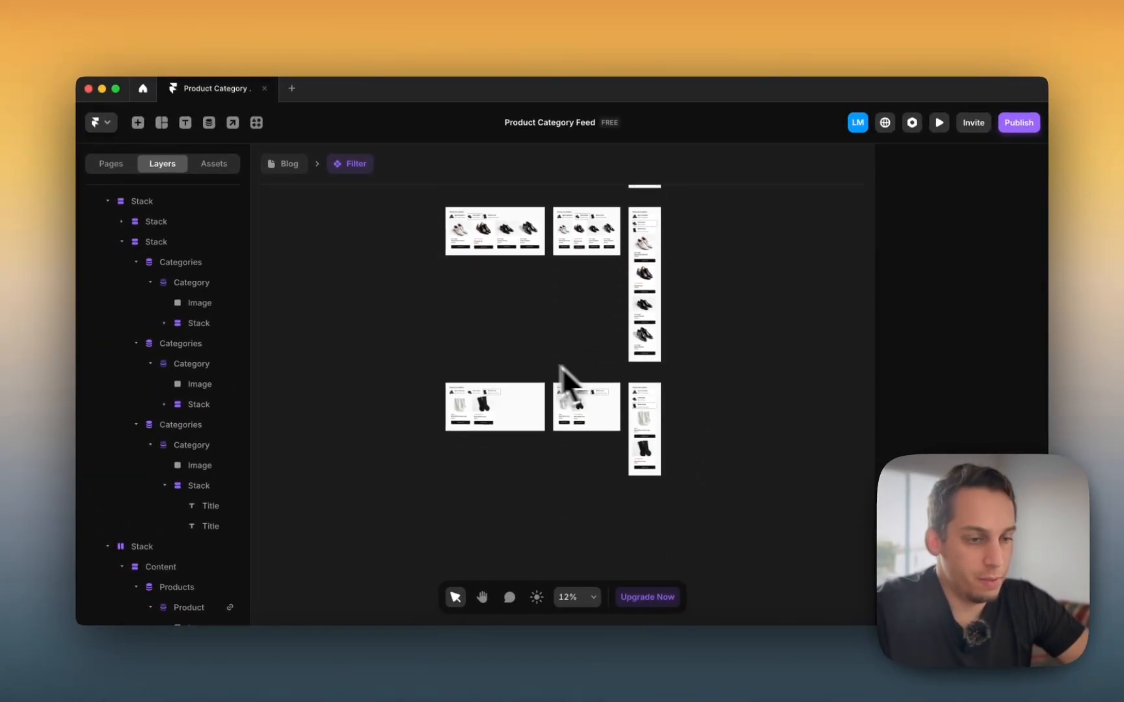
{"action": "scroll", "coordinate": [481, 432], "scroll_direction": "up", "scroll_amount": 3}
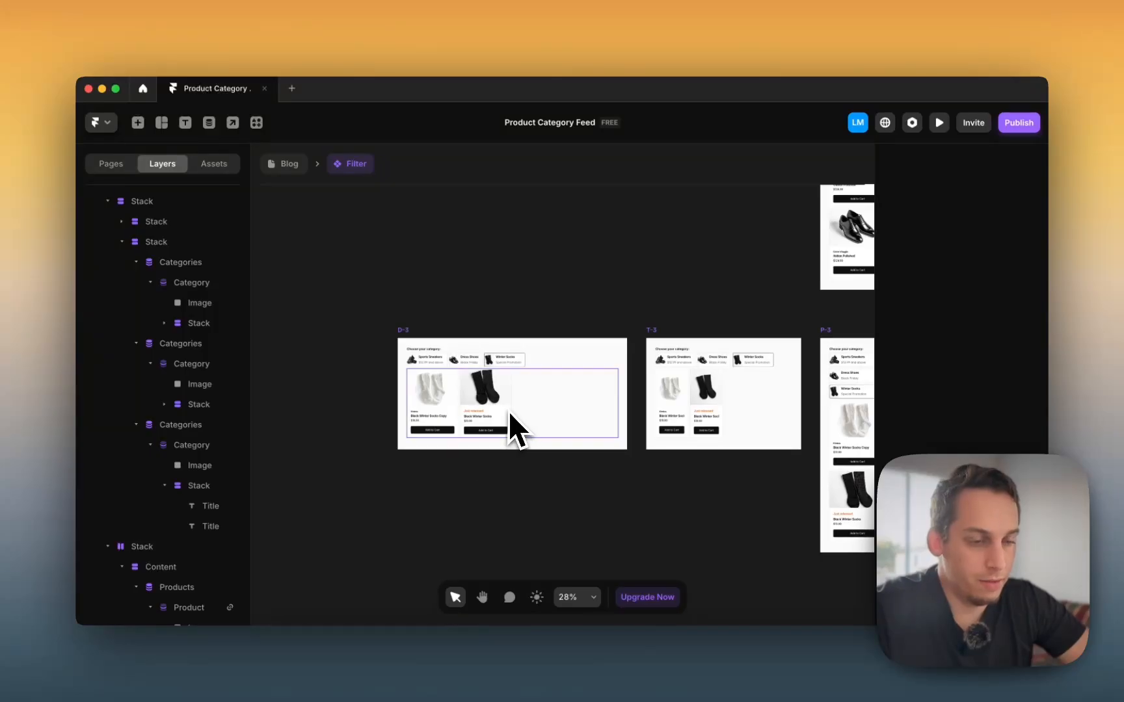
{"action": "scroll", "coordinate": [471, 407], "scroll_direction": "up", "scroll_amount": 3}
{"action": "scroll", "coordinate": [471, 407], "scroll_direction": "down", "scroll_amount": 3}
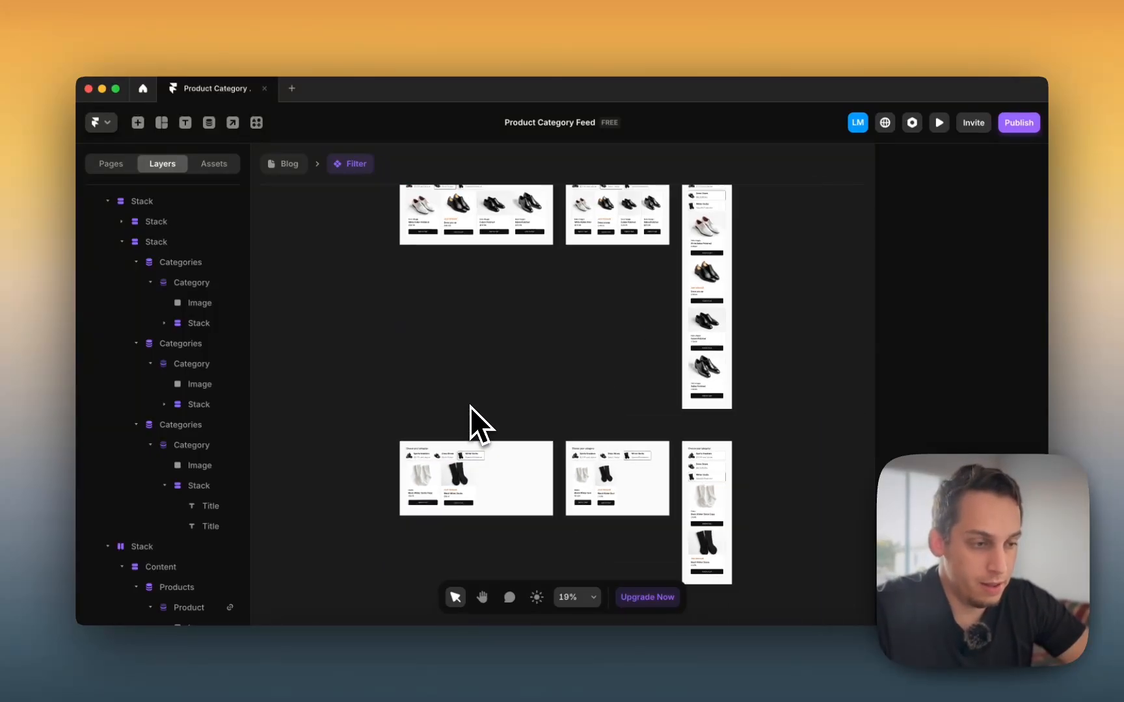
{"action": "scroll", "coordinate": [470, 407], "scroll_direction": "down", "scroll_amount": 3}
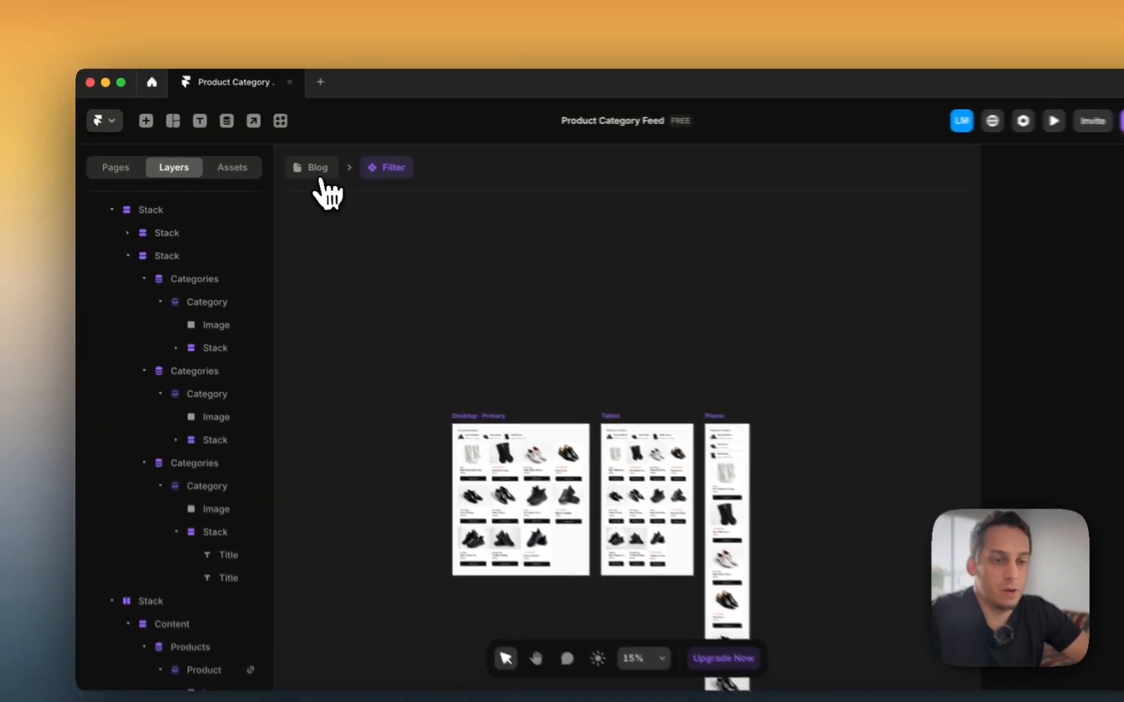
Step: Return to the Blog page and preview its Desktop breakpoint to check the category selector and product feed
{"action": "left_click", "coordinate": [289, 166]}
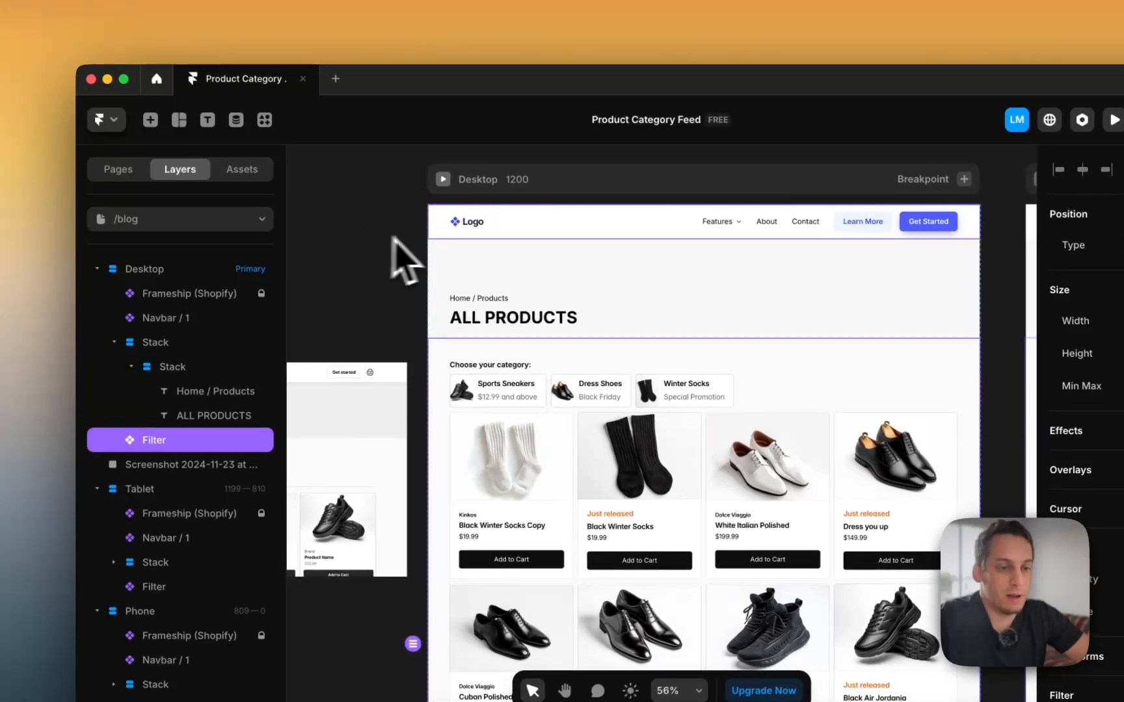
{"action": "left_click", "coordinate": [441, 179]}
{"action": "scroll", "coordinate": [455, 377], "scroll_direction": "down", "scroll_amount": 1}
{"action": "scroll", "coordinate": [457, 376], "scroll_direction": "down", "scroll_amount": 1}
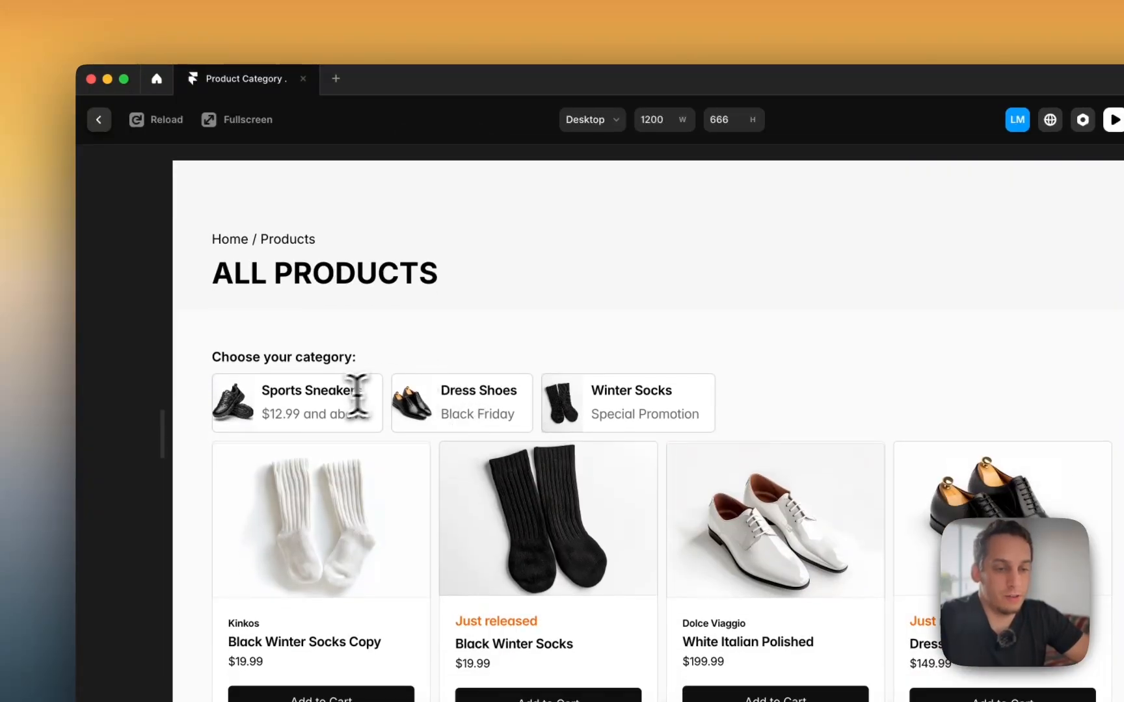
{"action": "left_click", "coordinate": [100, 121]}
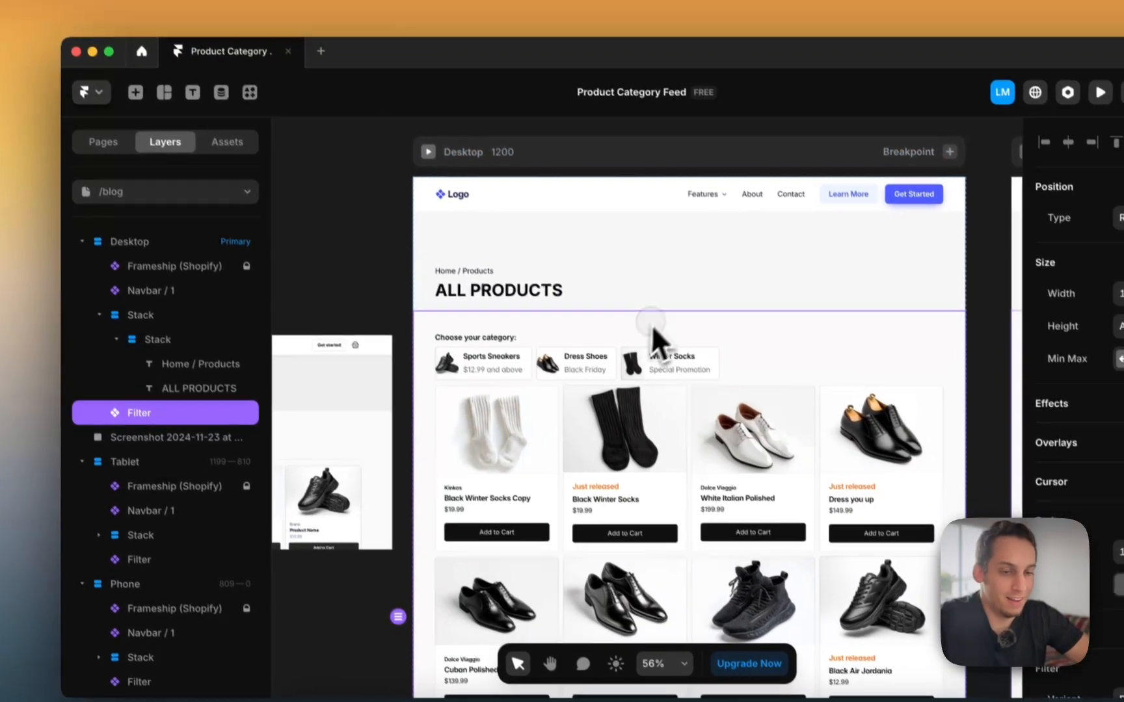
Step: Open the Filter component for editing and select the Sports Sneakers Categories collection list in the Desktop variant
{"action": "double_click", "coordinate": [664, 372]}
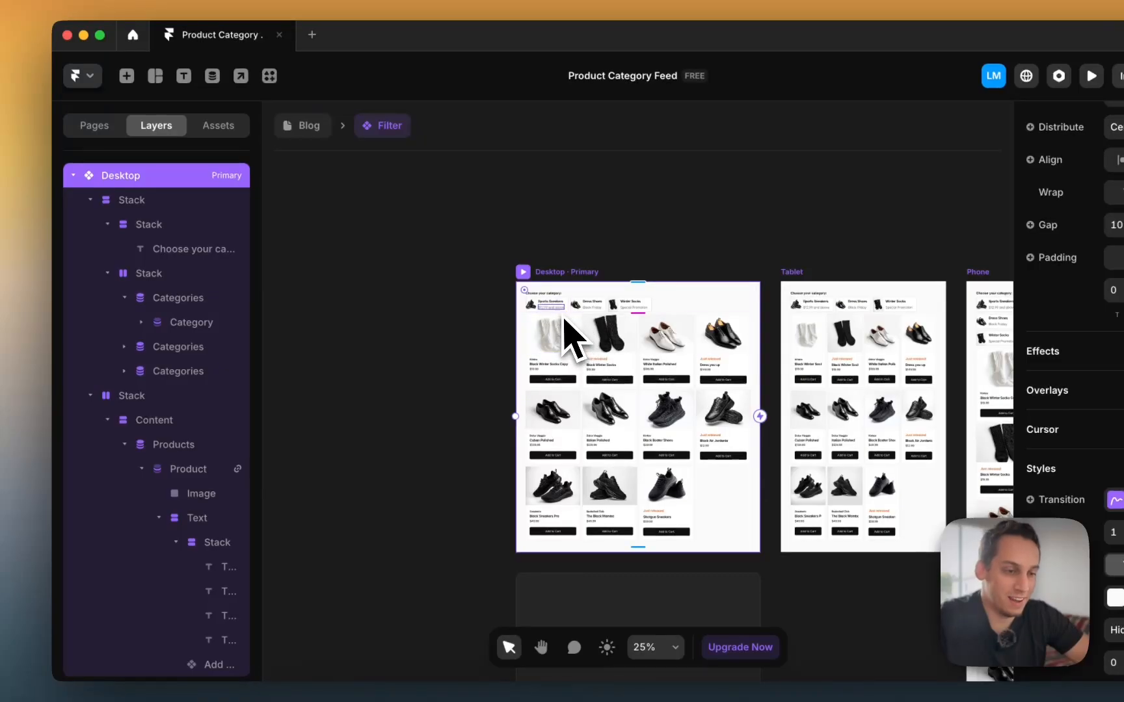
{"action": "left_click", "coordinate": [556, 311]}
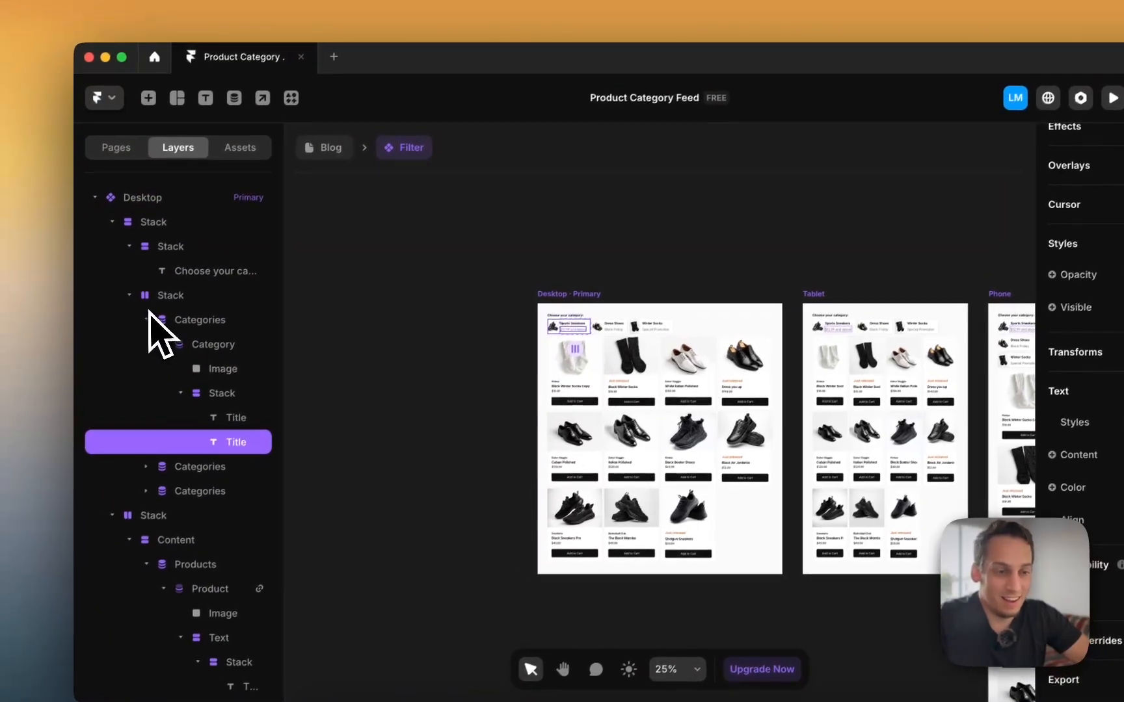
{"action": "scroll", "coordinate": [990, 344], "scroll_direction": "up", "scroll_amount": 6}
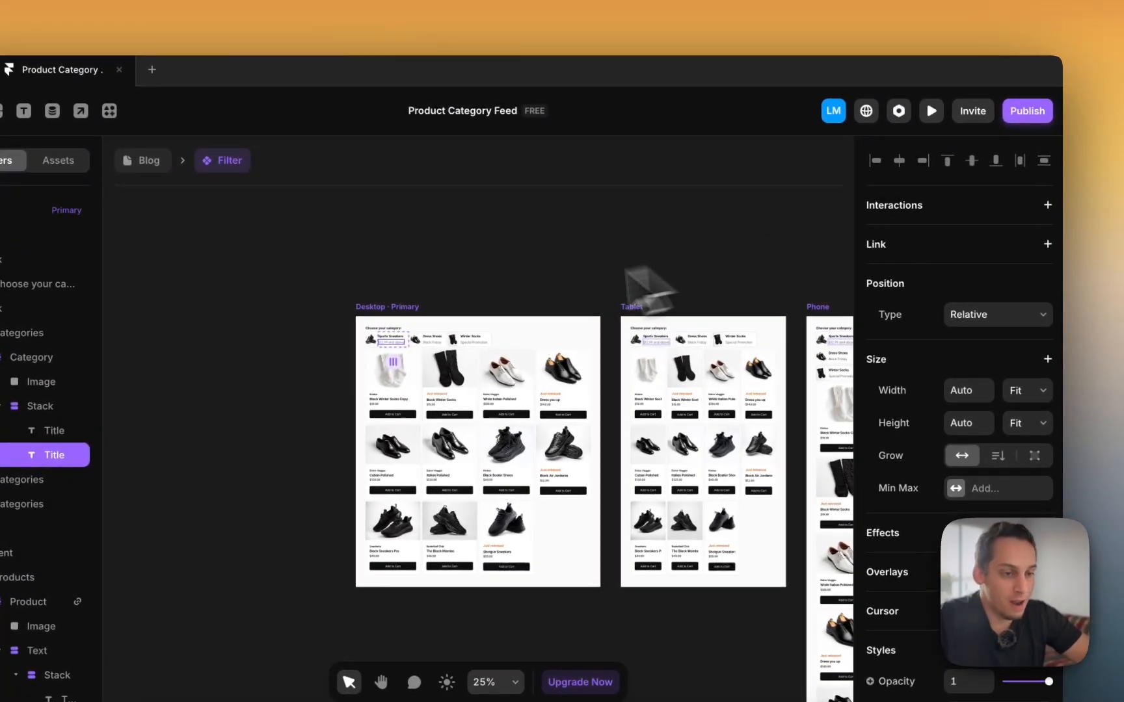
{"action": "left_click", "coordinate": [474, 279]}
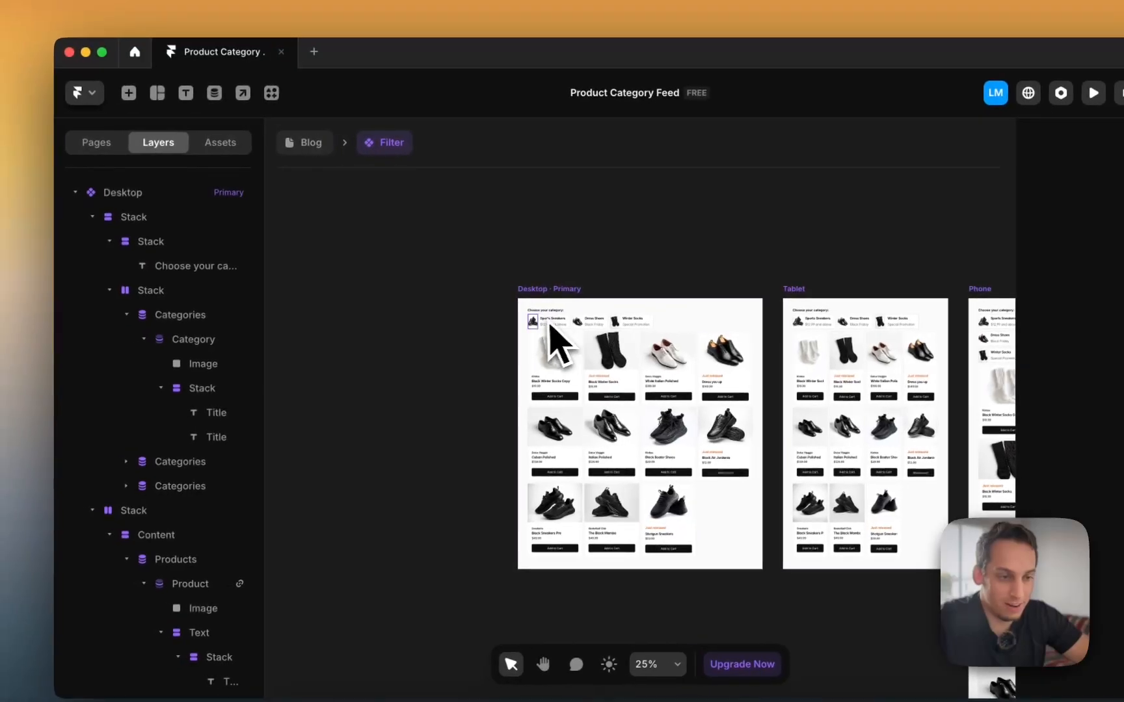
{"action": "left_click", "coordinate": [545, 324]}
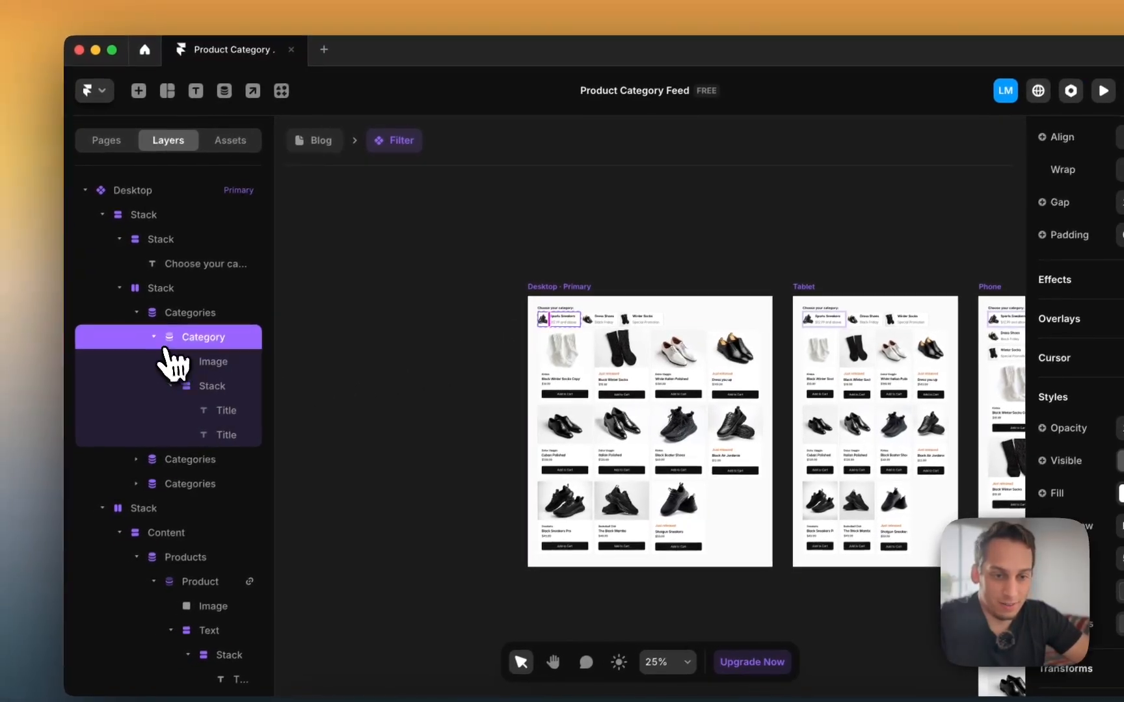
{"action": "left_click", "coordinate": [147, 339]}
{"action": "left_click", "coordinate": [144, 312]}
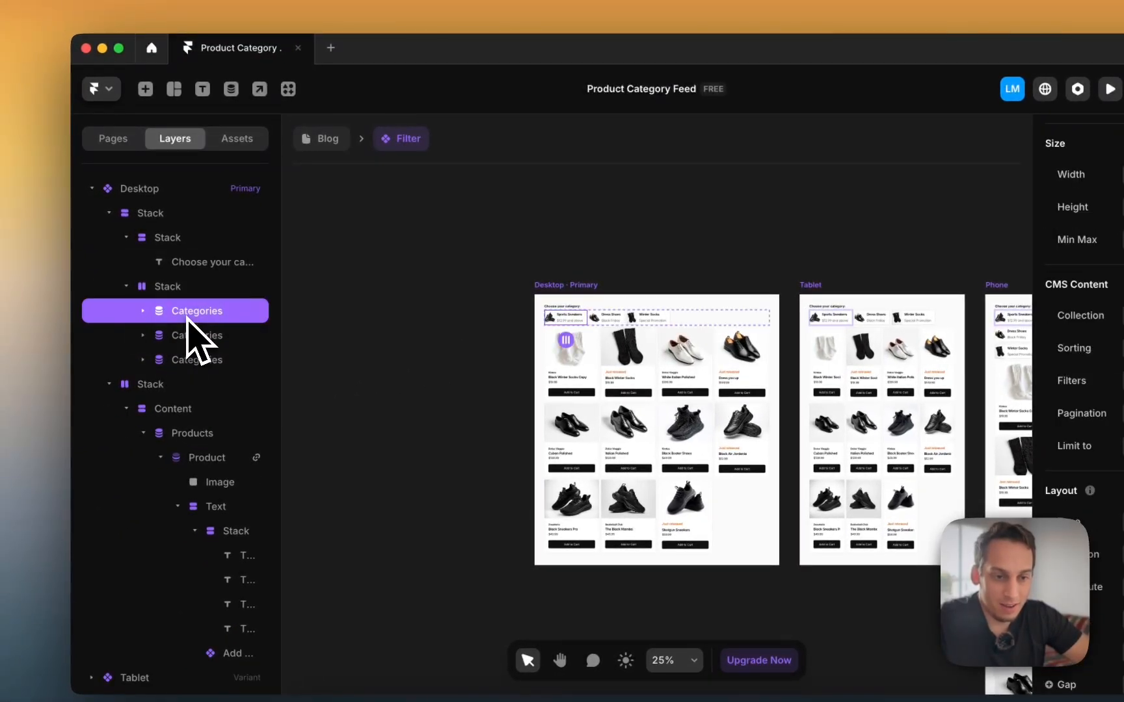
{"action": "left_click", "coordinate": [143, 312]}
{"action": "left_click", "coordinate": [141, 312]}
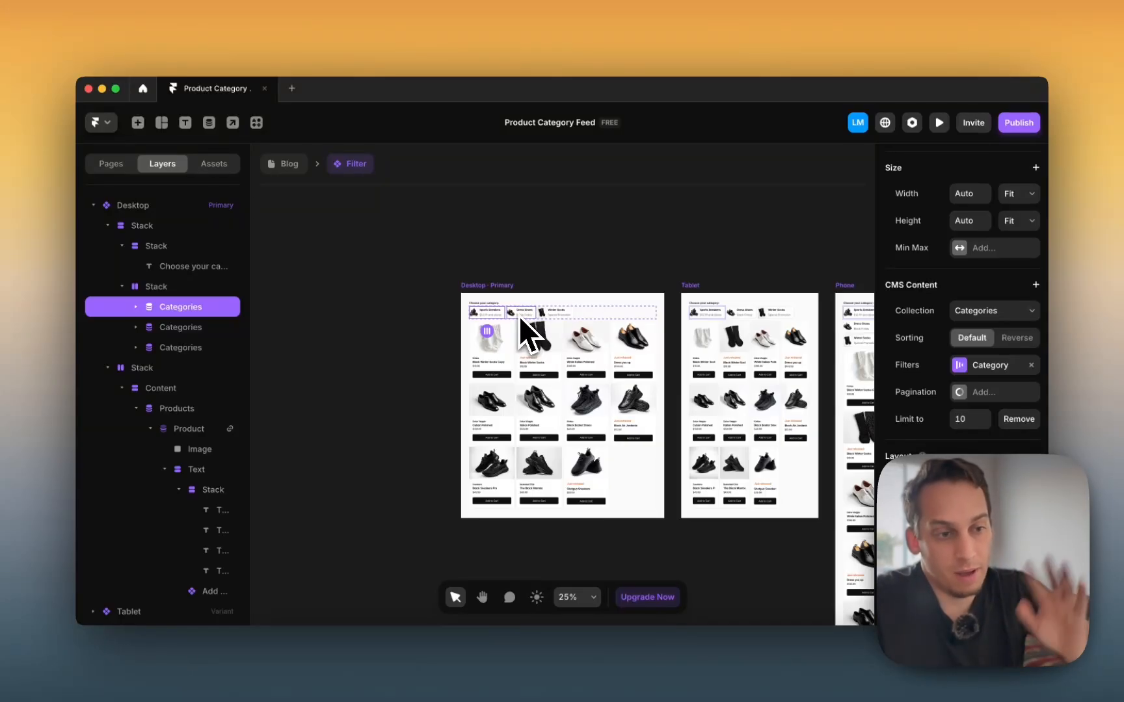
Step: Look through the Sports Sneakers Categories list's properties for a way to add an interaction
{"action": "scroll", "coordinate": [930, 235], "scroll_direction": "up", "scroll_amount": 4}
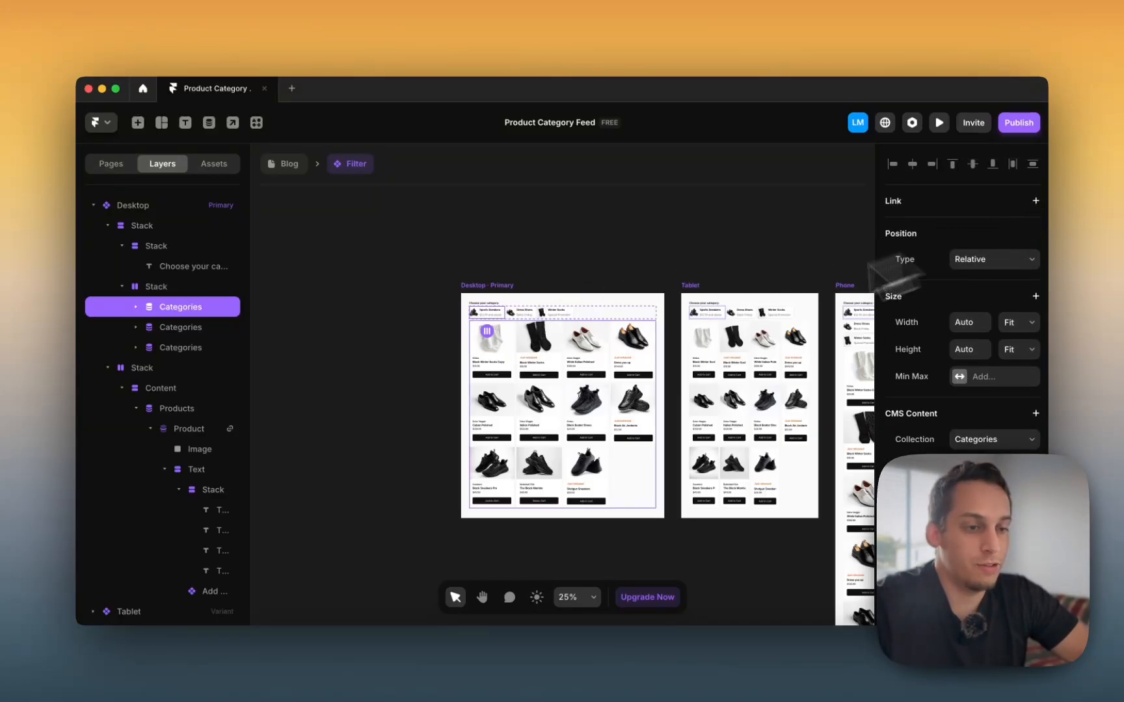
{"action": "scroll", "coordinate": [495, 318], "scroll_direction": "up", "scroll_amount": 3}
{"action": "scroll", "coordinate": [494, 314], "scroll_direction": "down", "scroll_amount": 4}
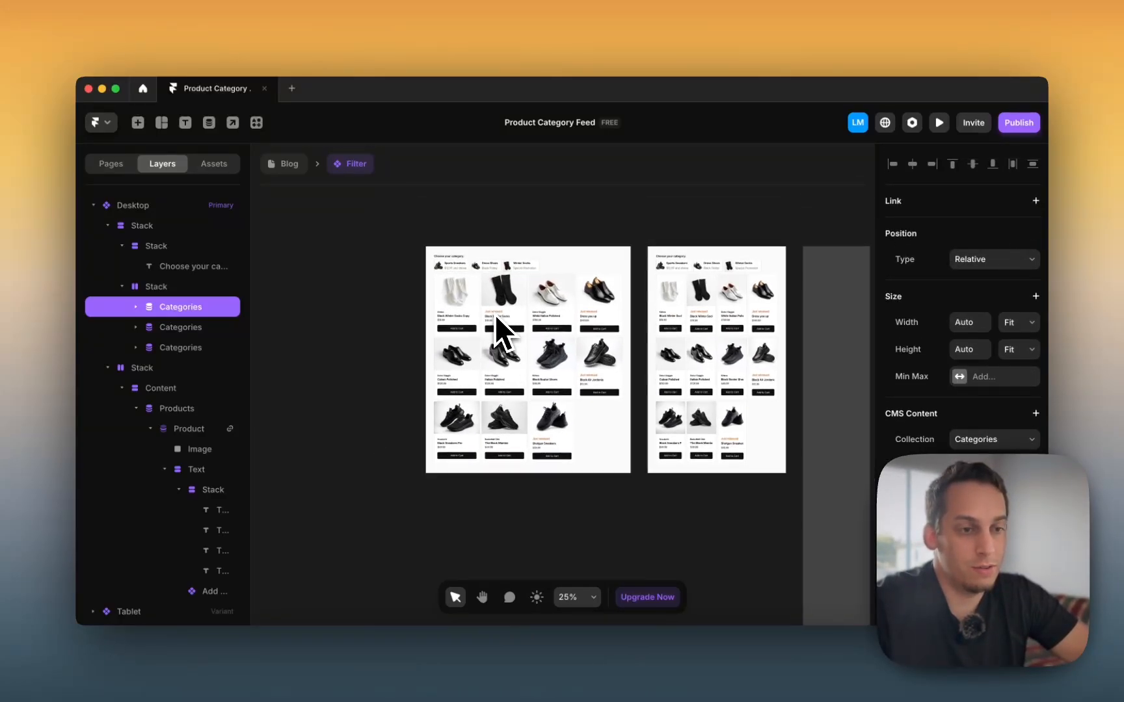
{"action": "scroll", "coordinate": [452, 290], "scroll_direction": "up", "scroll_amount": 4}
{"action": "scroll", "coordinate": [449, 291], "scroll_direction": "up", "scroll_amount": 2}
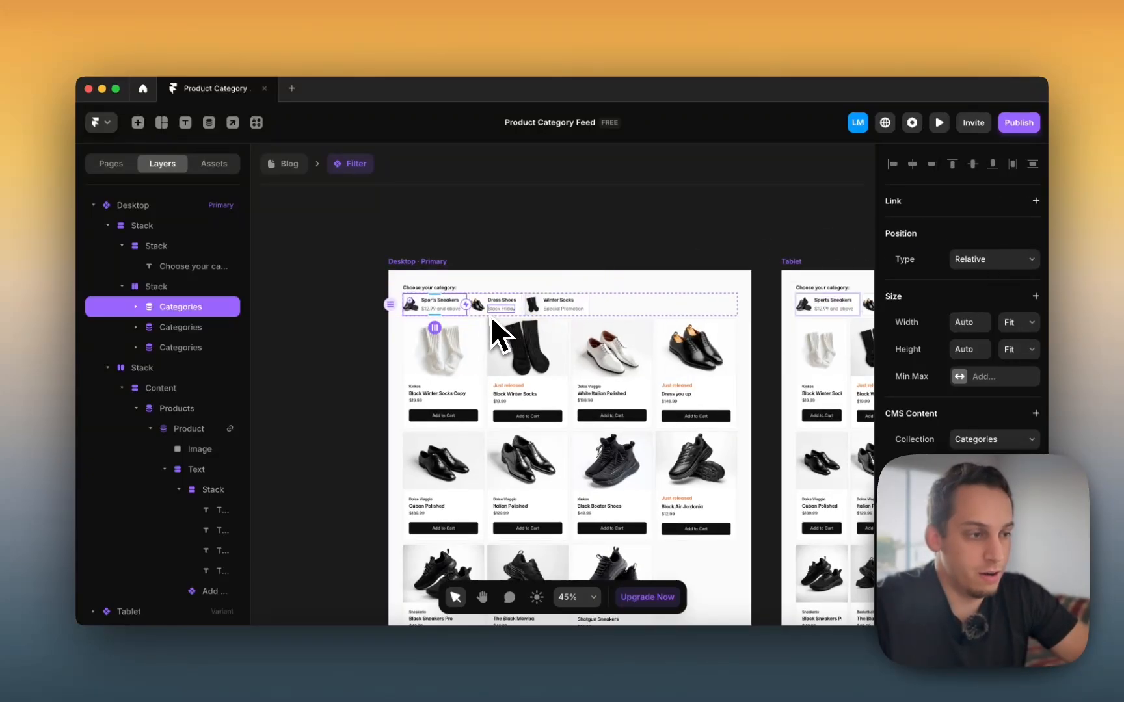
{"action": "scroll", "coordinate": [975, 293], "scroll_direction": "down", "scroll_amount": 5}
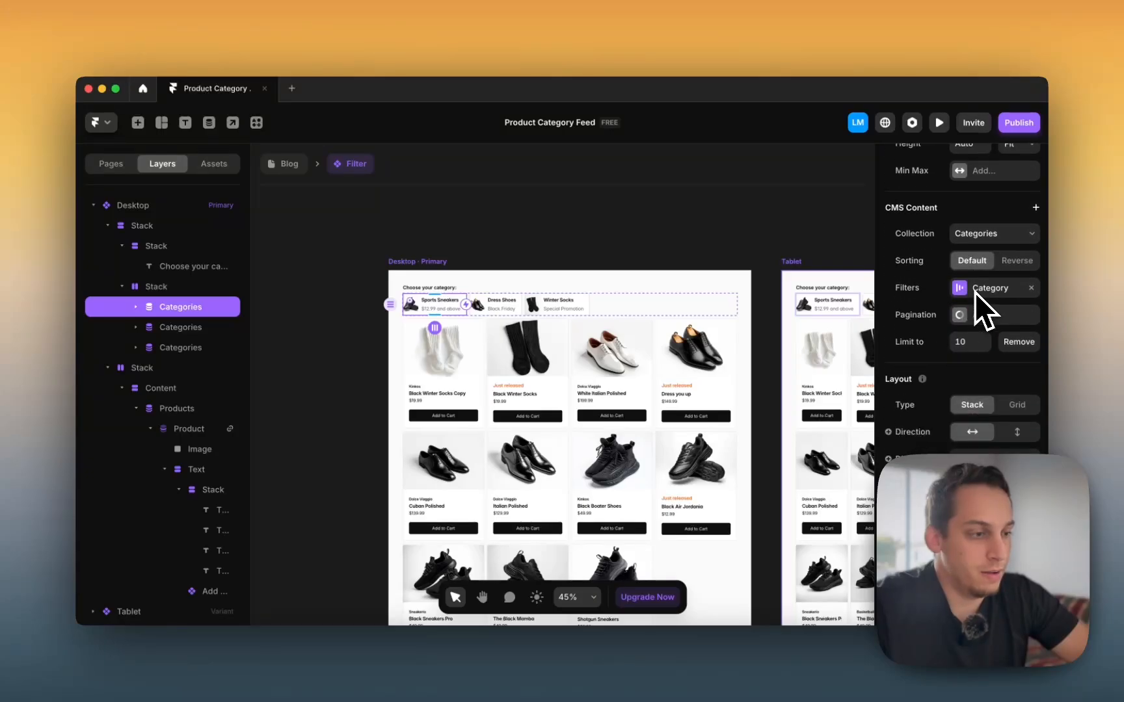
{"action": "scroll", "coordinate": [931, 353], "scroll_direction": "down", "scroll_amount": 1}
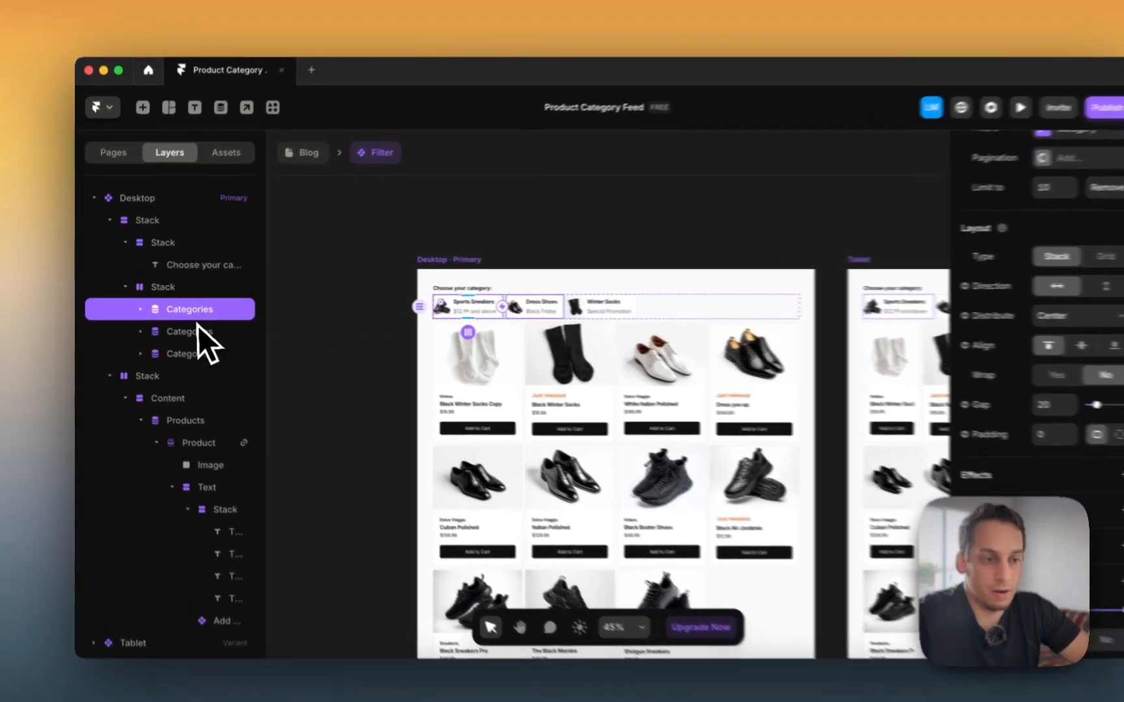
Step: Add a click transition to the Sports Sneakers Category item in the Desktop variant that sets the variant to D-1
{"action": "left_click", "coordinate": [185, 326]}
{"action": "left_click", "coordinate": [179, 312]}
{"action": "left_click", "coordinate": [147, 313]}
{"action": "left_click", "coordinate": [196, 337]}
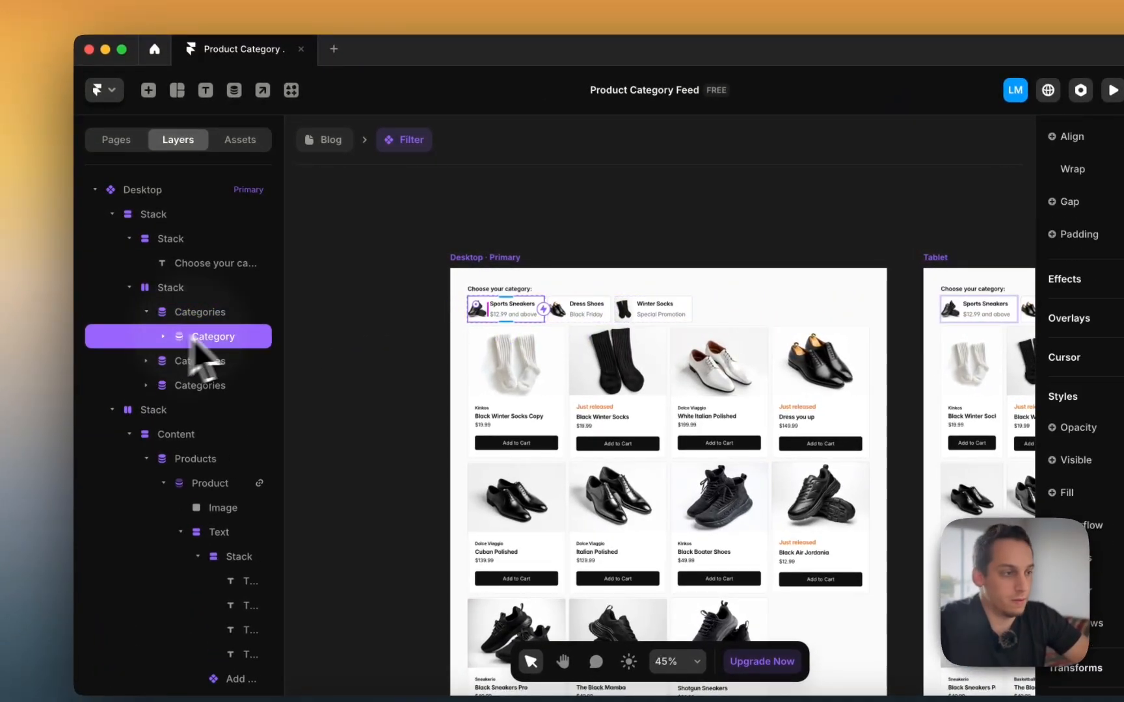
{"action": "scroll", "coordinate": [1115, 242], "scroll_direction": "up", "scroll_amount": 6}
{"action": "scroll", "coordinate": [935, 258], "scroll_direction": "up", "scroll_amount": 2}
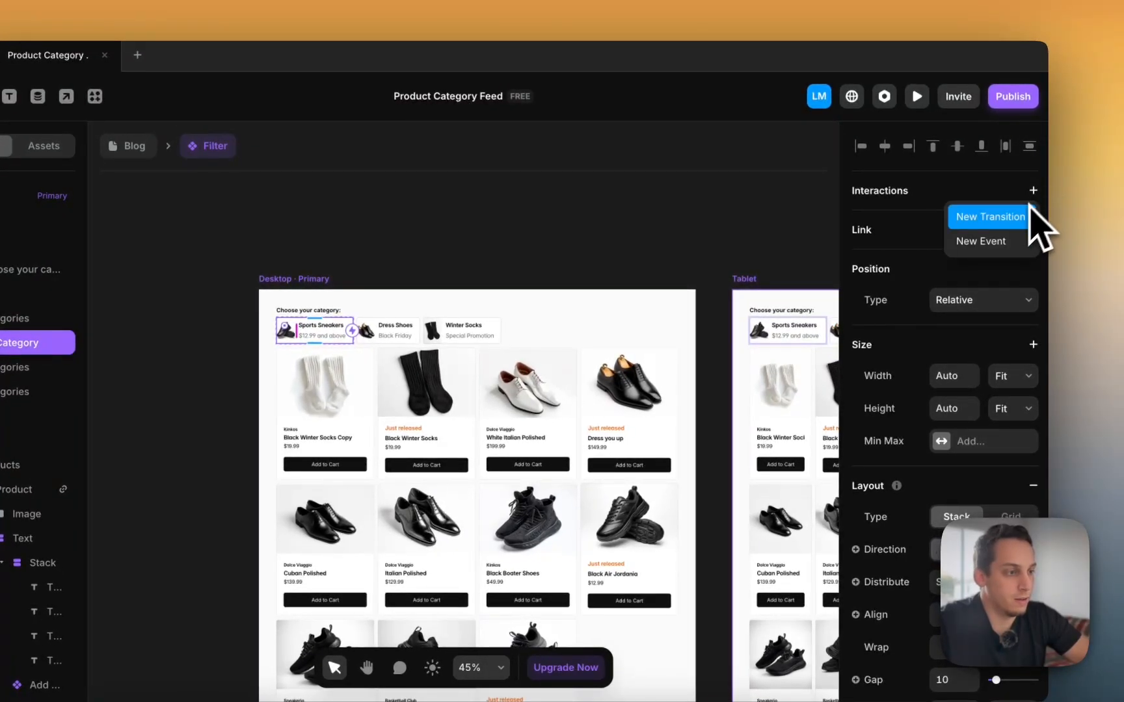
{"action": "left_click", "coordinate": [989, 216]}
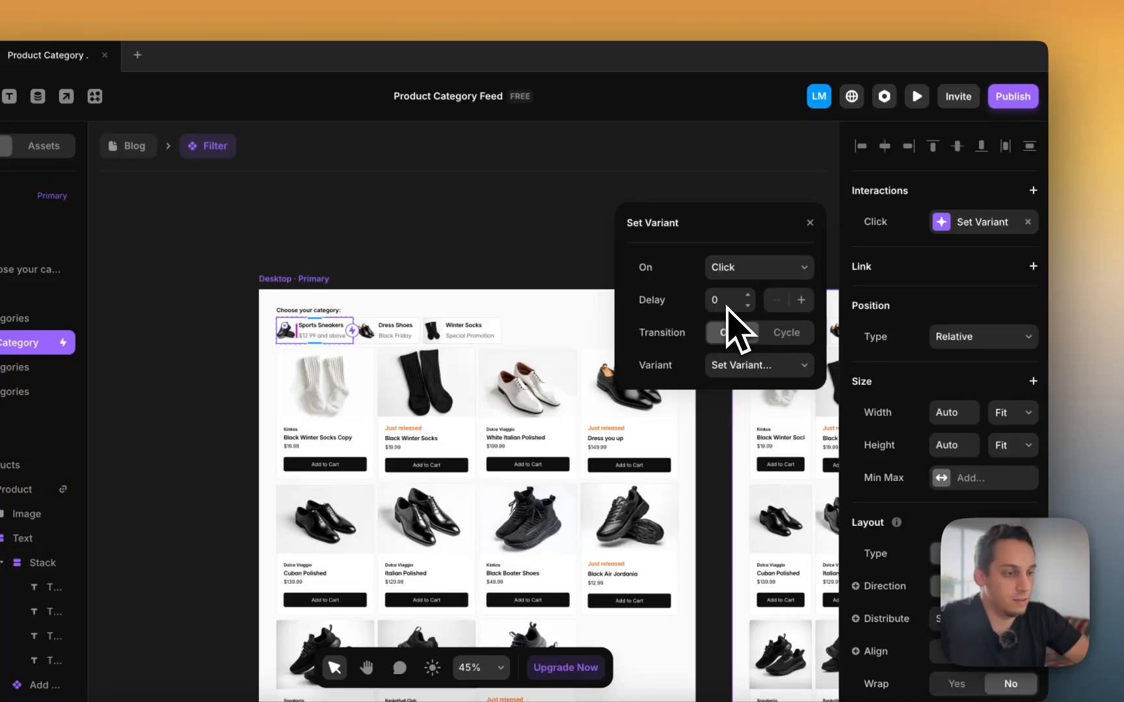
{"action": "left_click", "coordinate": [771, 368]}
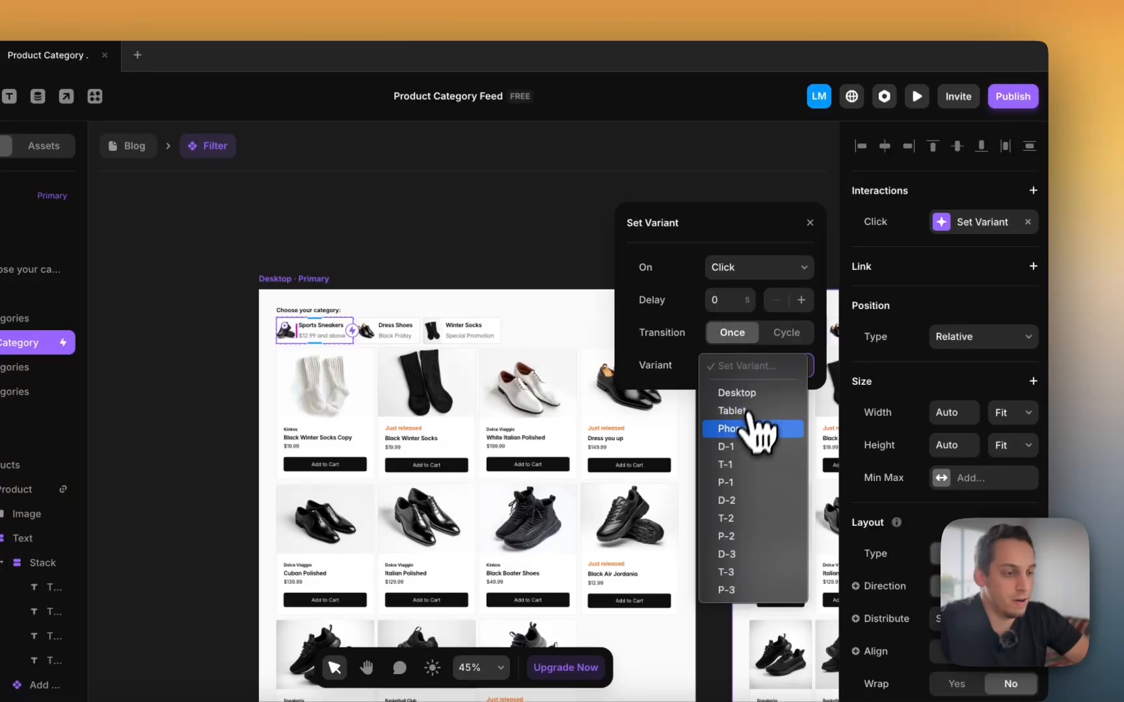
{"action": "left_click", "coordinate": [741, 446]}
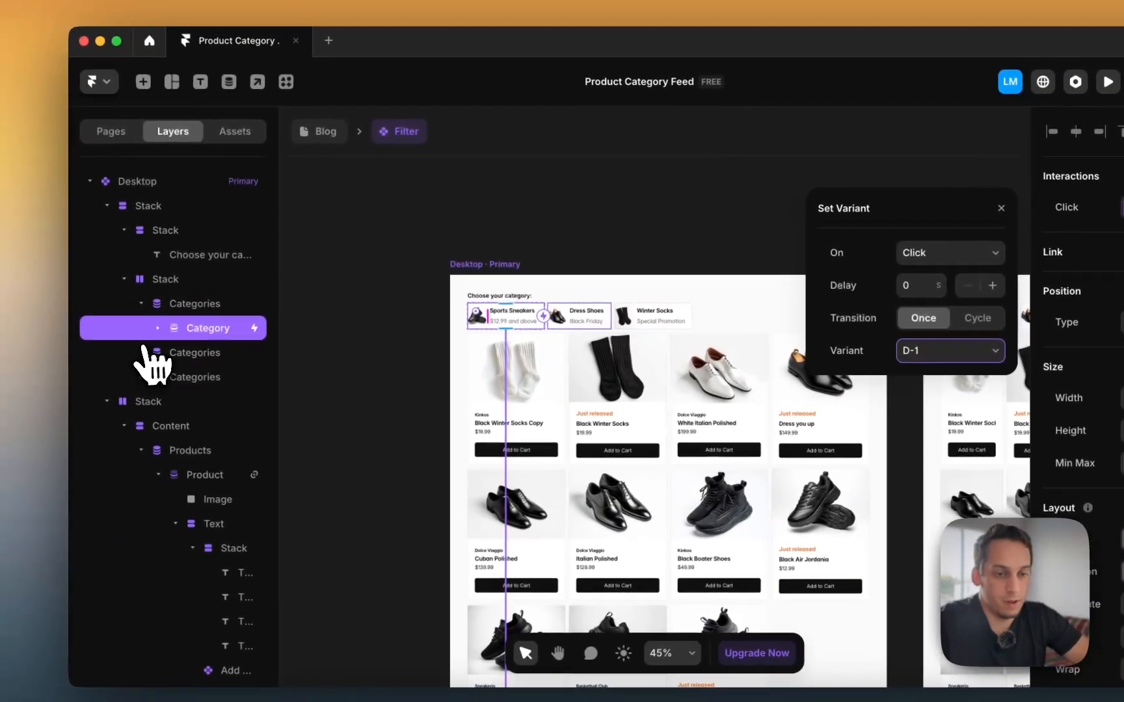
Step: Add a click transition to the Dress Shoes Category item in the Desktop variant that sets the variant to D-2
{"action": "left_click", "coordinate": [188, 378]}
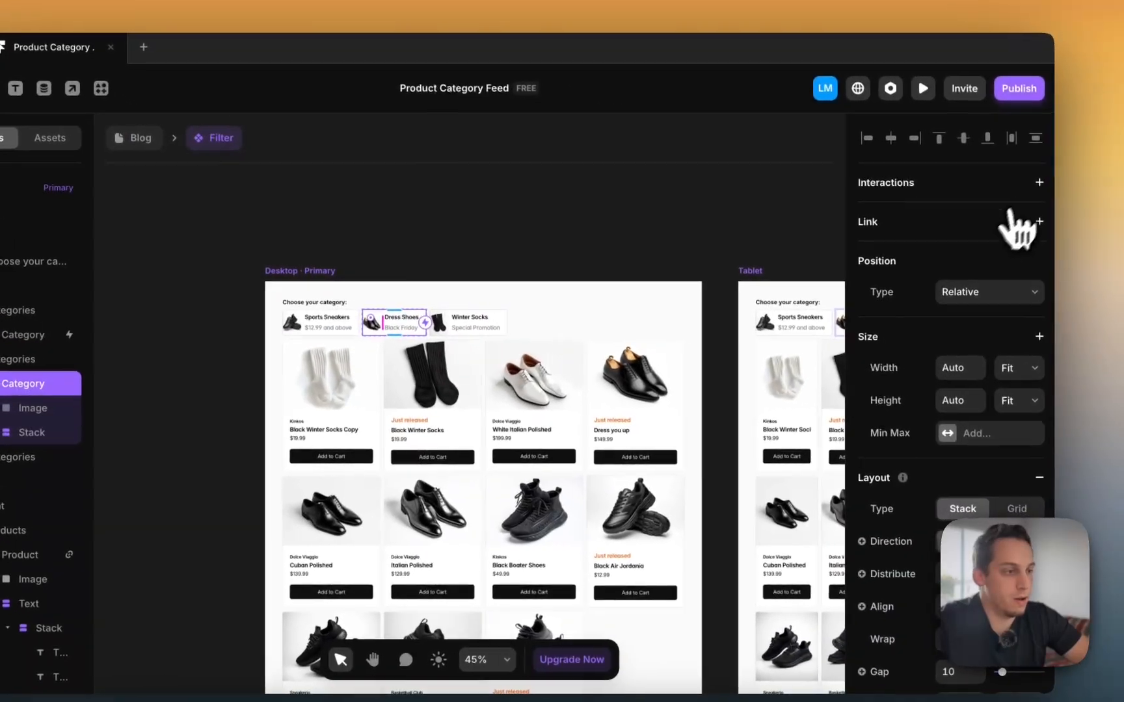
{"action": "left_click", "coordinate": [1038, 183]}
{"action": "left_click", "coordinate": [973, 218]}
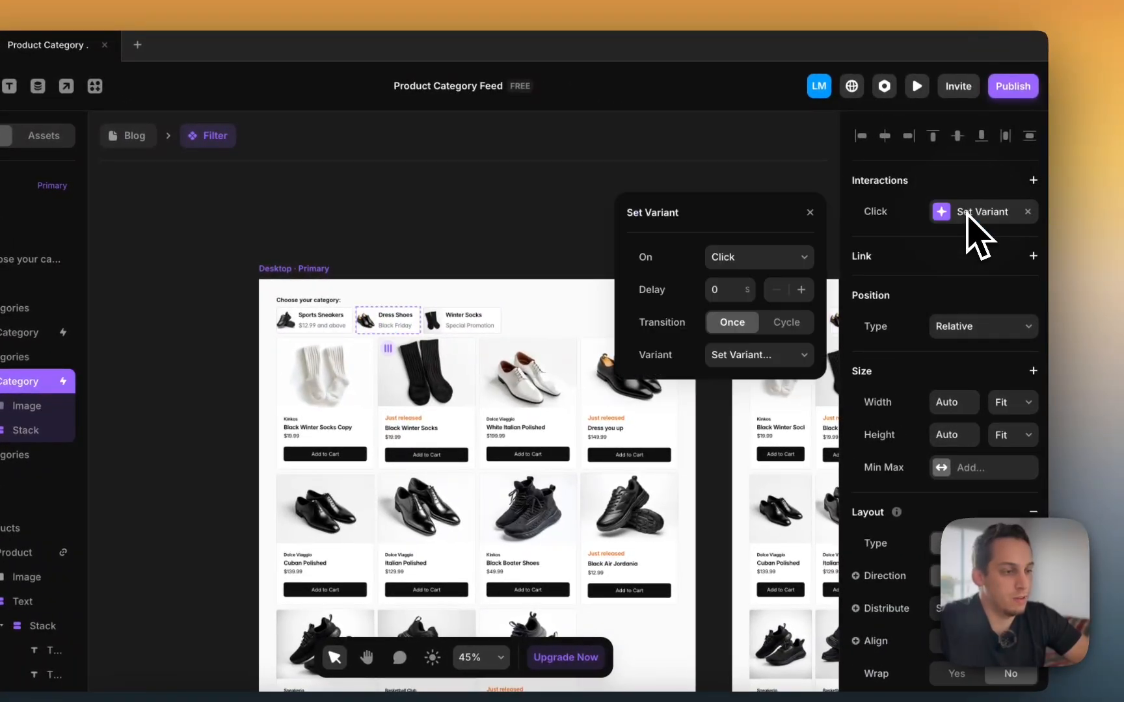
{"action": "left_click", "coordinate": [772, 364]}
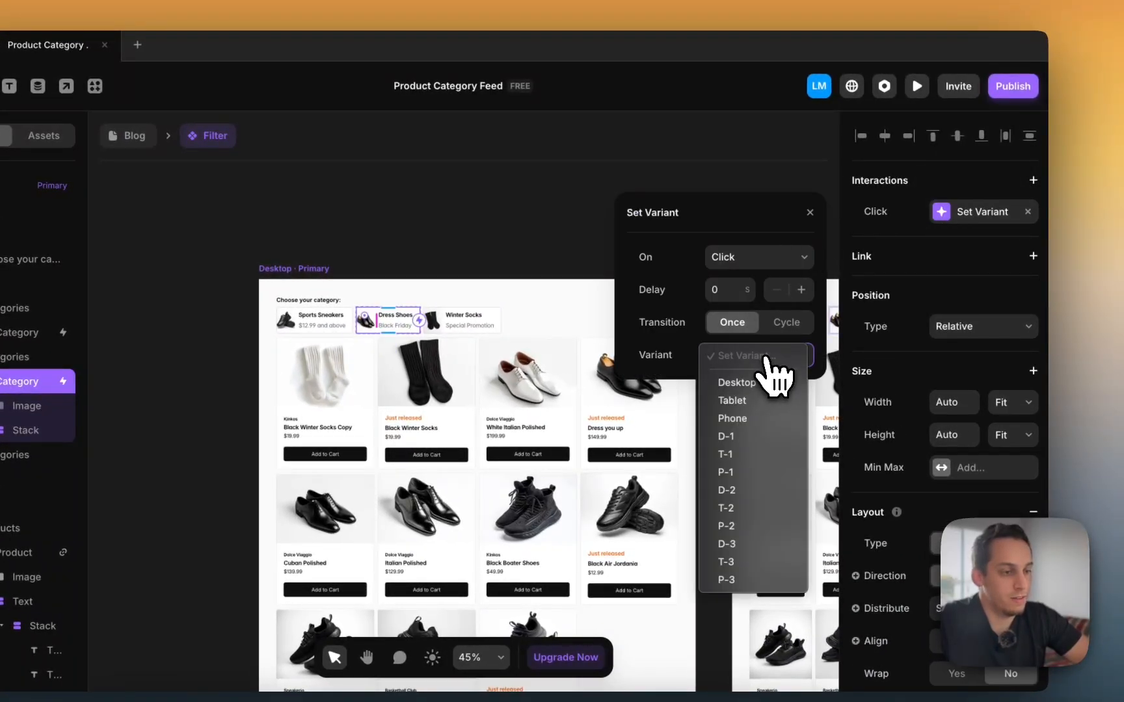
{"action": "left_click", "coordinate": [739, 489]}
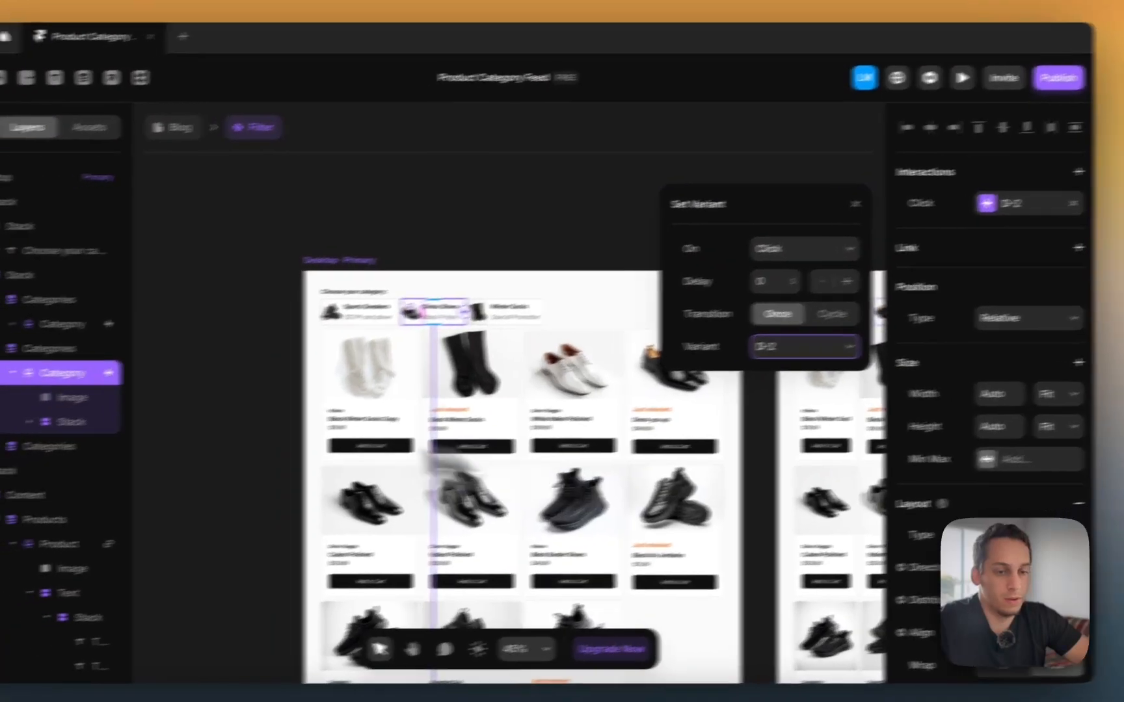
Step: Add a click transition to the Winter Socks Category item in the Desktop variant that sets the variant to D-3
{"action": "left_click", "coordinate": [13, 455]}
{"action": "scroll", "coordinate": [196, 427], "scroll_direction": "down", "scroll_amount": 1}
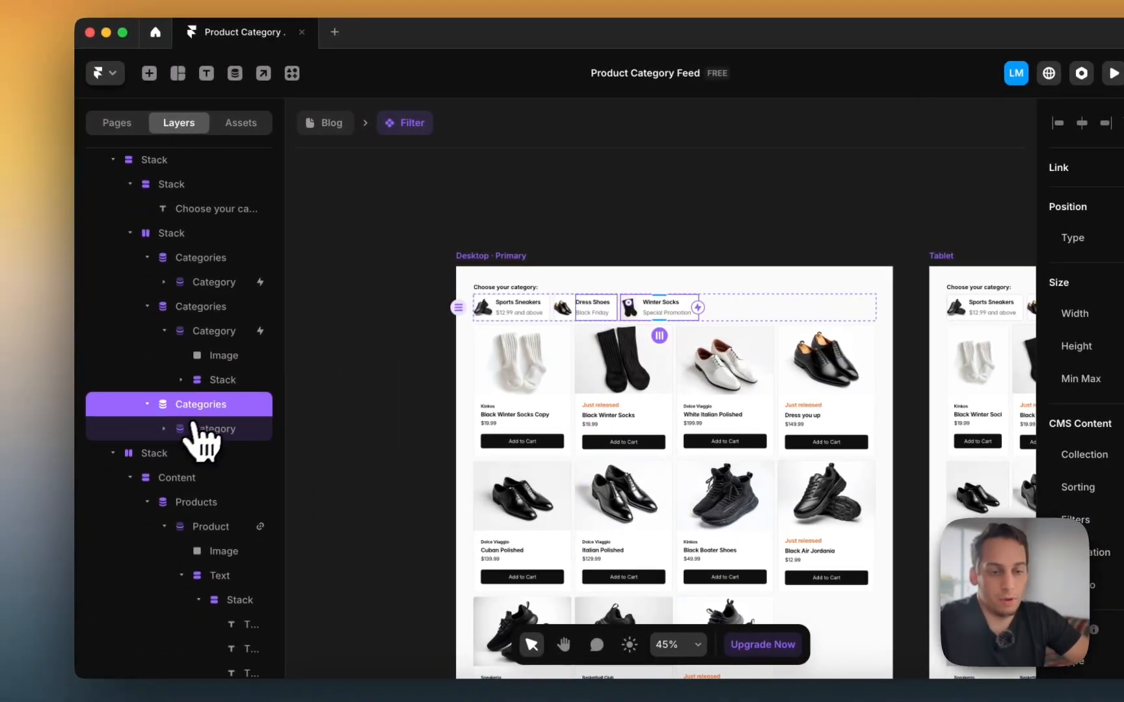
{"action": "left_click", "coordinate": [206, 416]}
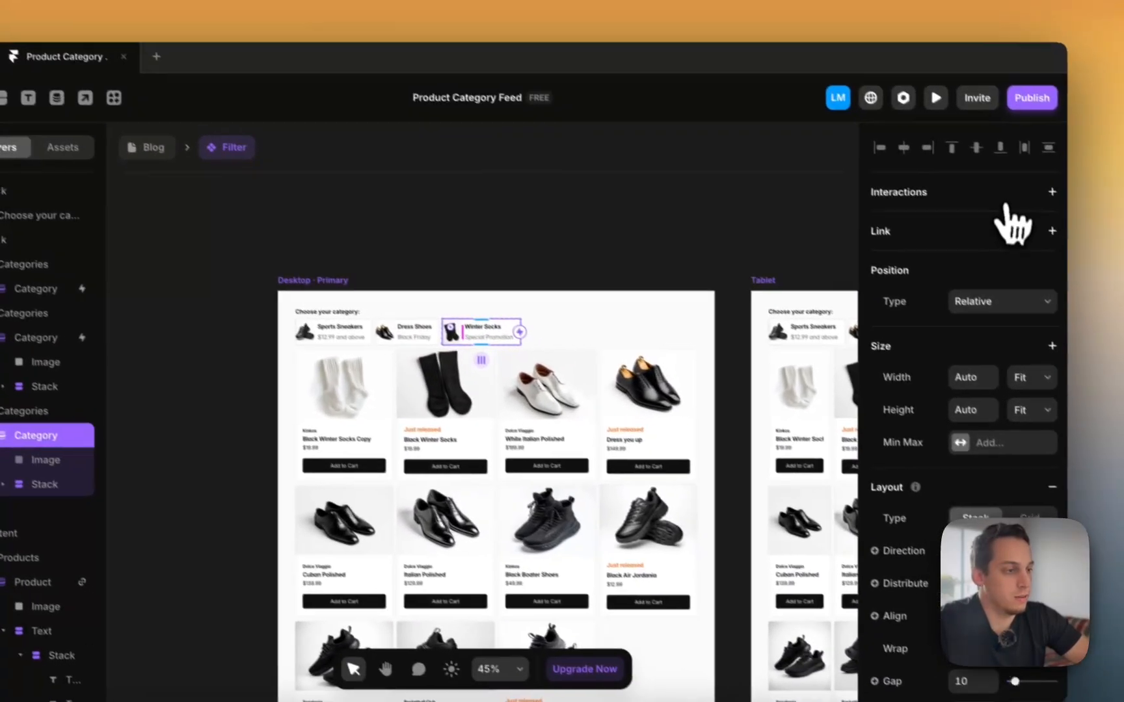
{"action": "left_click", "coordinate": [1051, 192]}
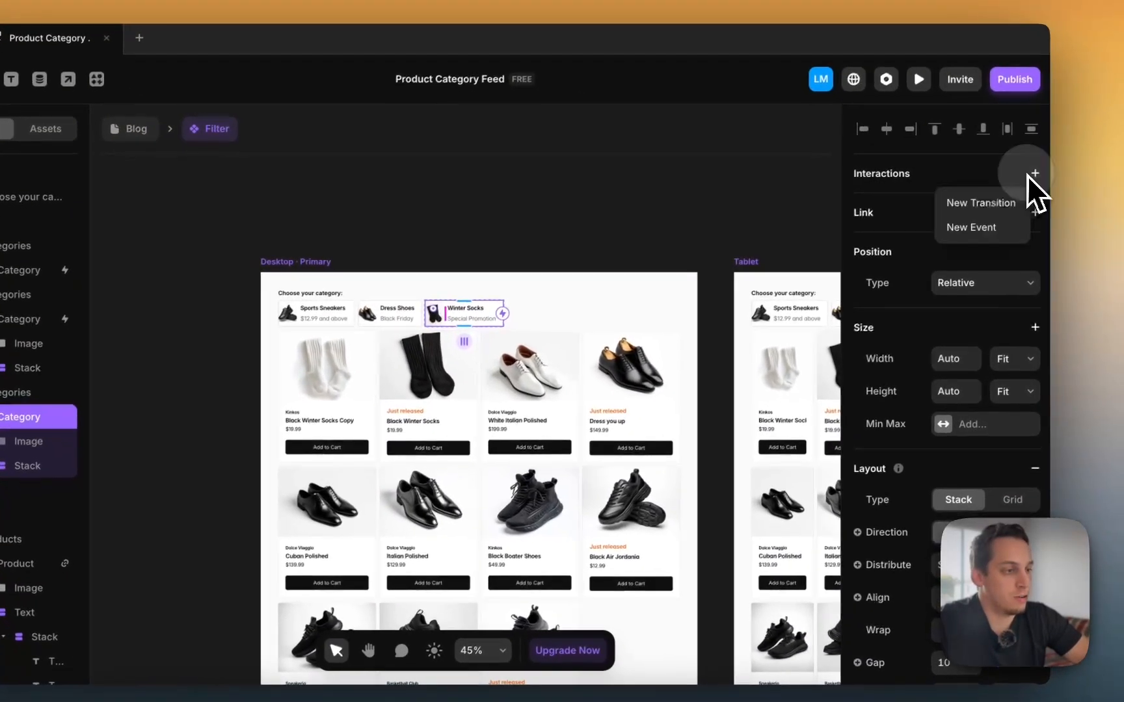
{"action": "left_click", "coordinate": [1002, 222]}
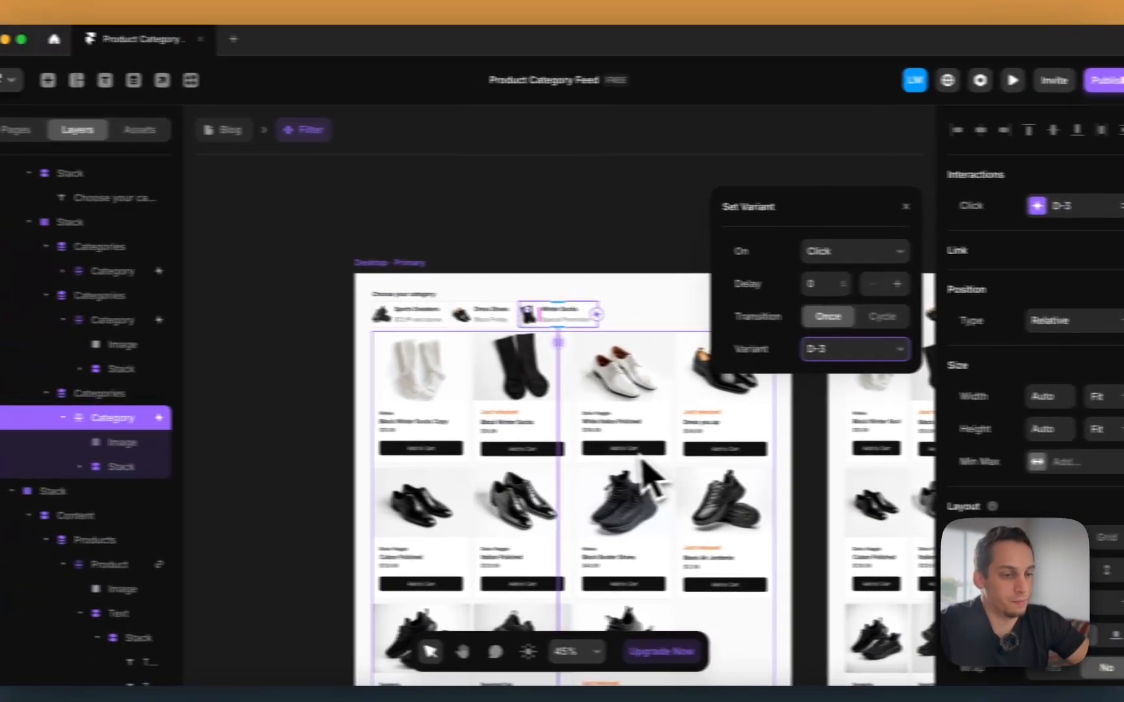
{"action": "left_click", "coordinate": [434, 235]}
Step: Change the click transition of the Sports Sneakers Category item in variant D-1 so it sets the variant to Desktop
{"action": "scroll", "coordinate": [417, 258], "scroll_direction": "down", "scroll_amount": 4}
{"action": "scroll", "coordinate": [570, 264], "scroll_direction": "down", "scroll_amount": 15}
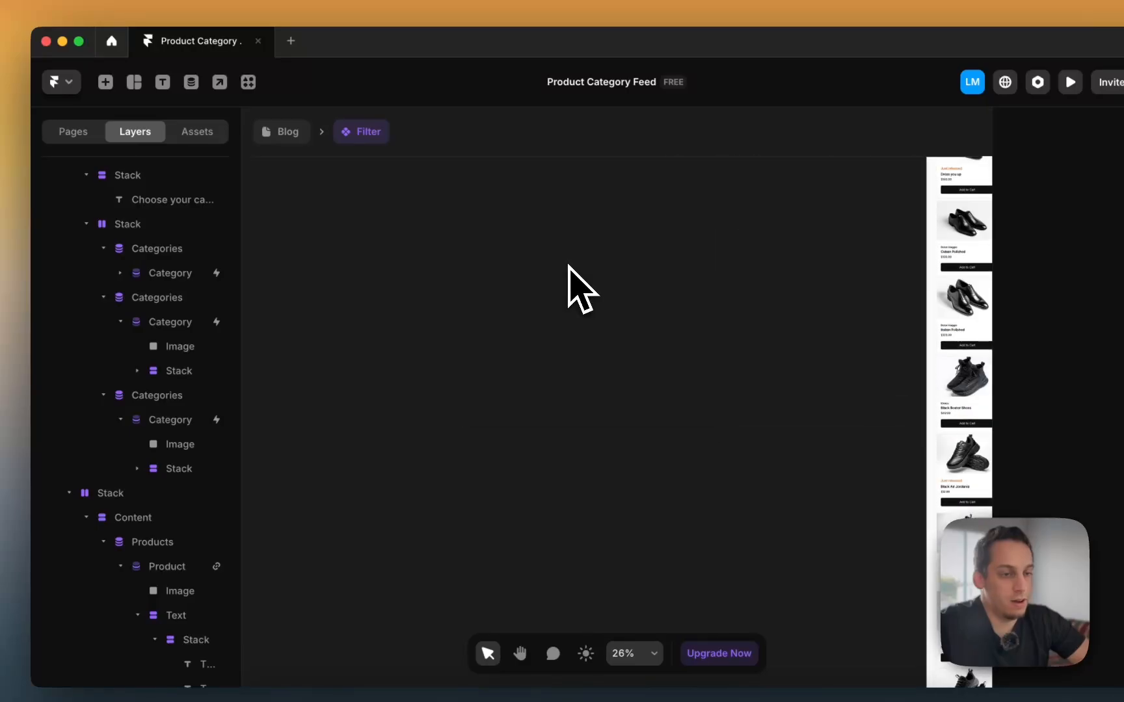
{"action": "scroll", "coordinate": [555, 345], "scroll_direction": "down", "scroll_amount": 4}
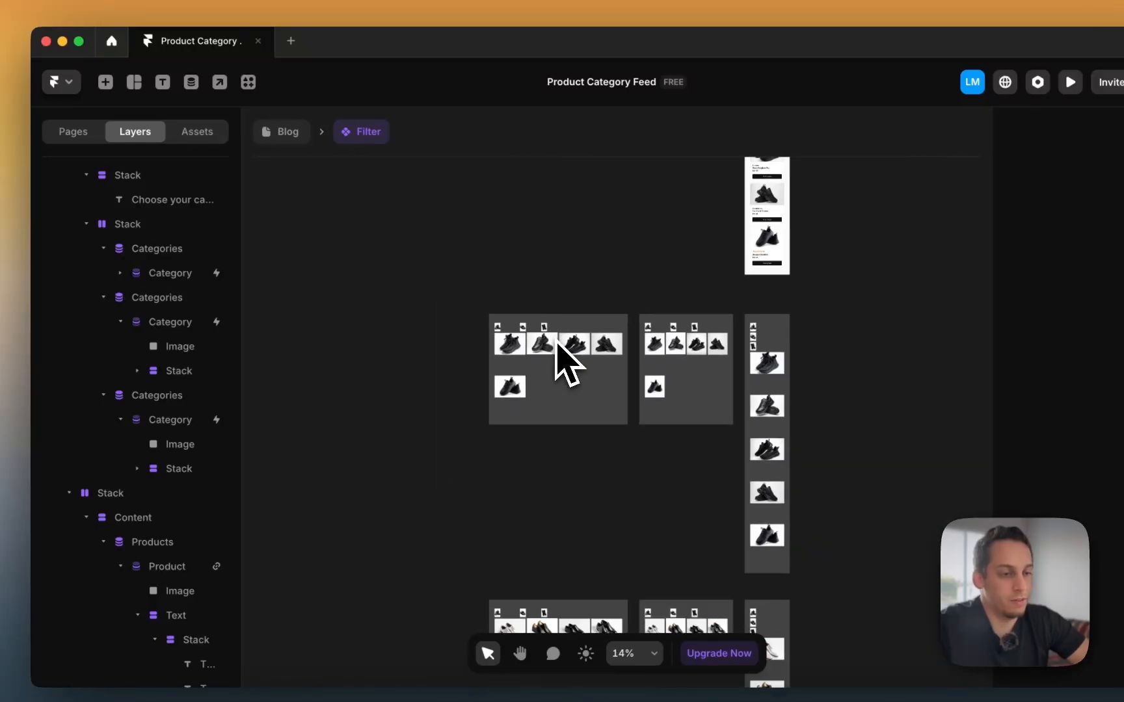
{"action": "left_click", "coordinate": [504, 337]}
{"action": "scroll", "coordinate": [506, 331], "scroll_direction": "up", "scroll_amount": 4}
{"action": "left_click", "coordinate": [504, 334], "text": "super"}
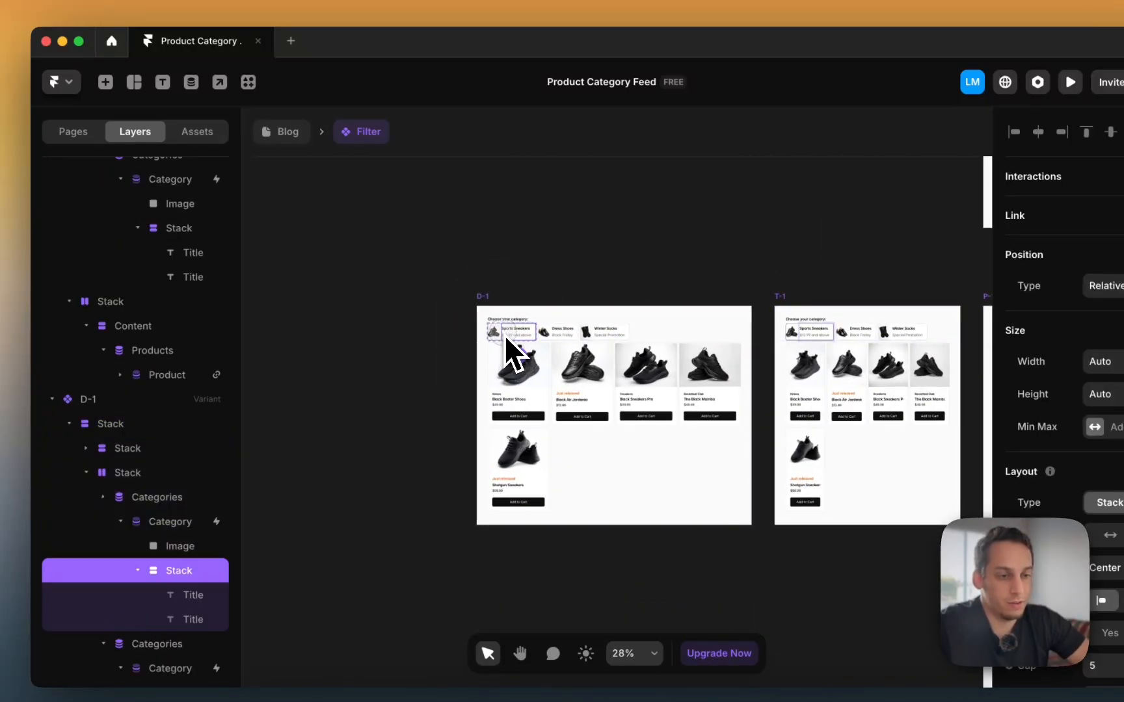
{"action": "scroll", "coordinate": [87, 465], "scroll_direction": "down", "scroll_amount": 4}
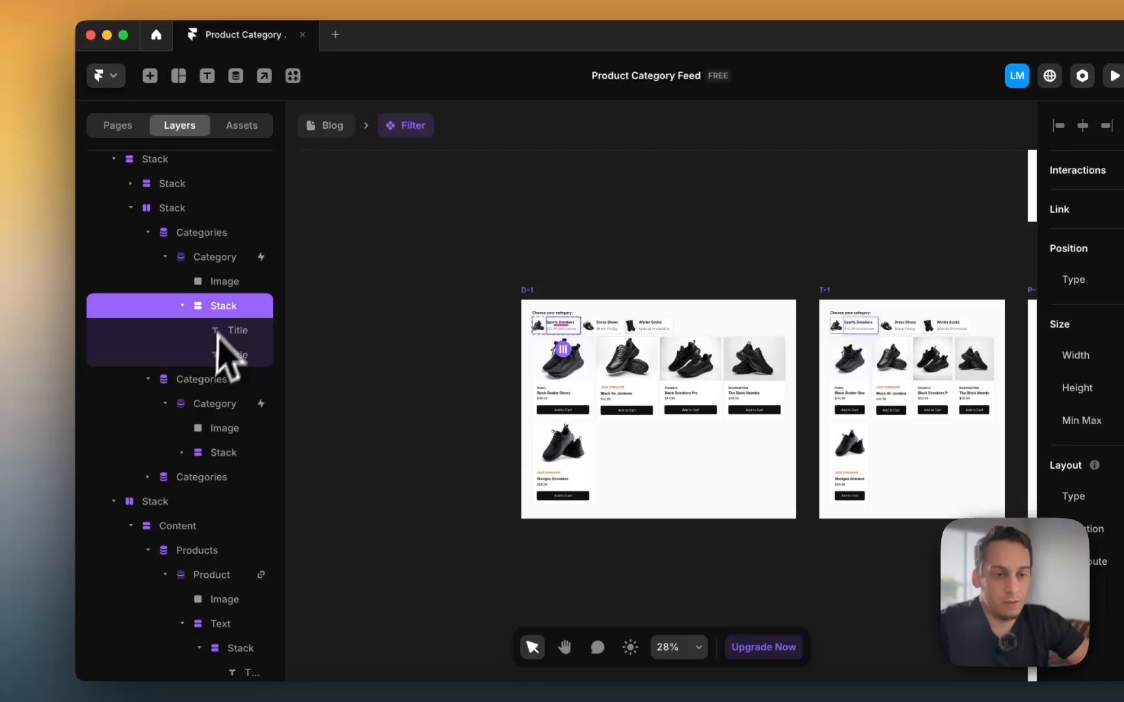
{"action": "left_click", "coordinate": [219, 265]}
{"action": "scroll", "coordinate": [506, 294], "scroll_direction": "up", "scroll_amount": 4}
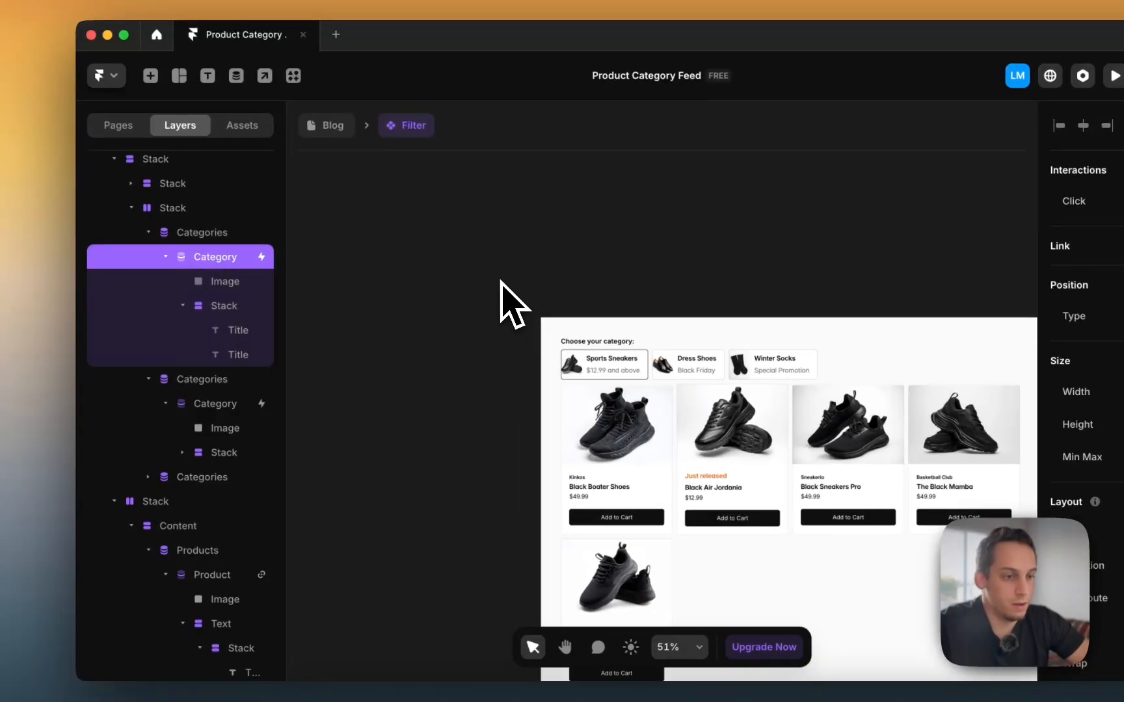
{"action": "scroll", "coordinate": [541, 368], "scroll_direction": "down", "scroll_amount": 2}
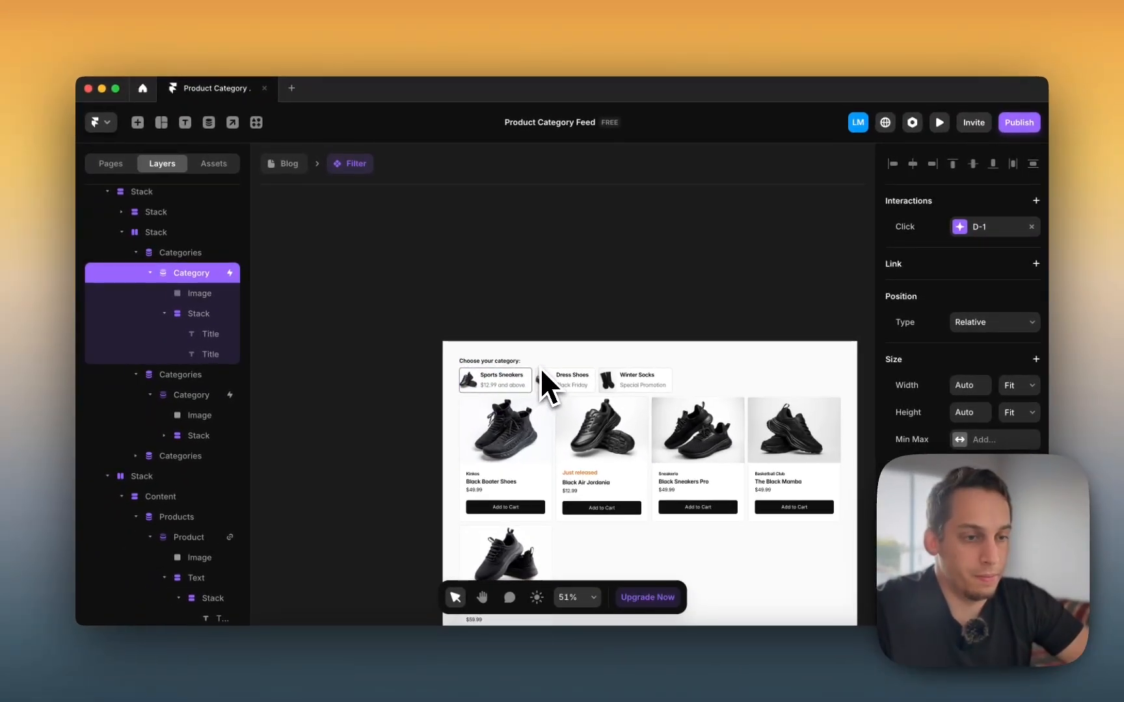
{"action": "scroll", "coordinate": [541, 368], "scroll_direction": "down", "scroll_amount": 3}
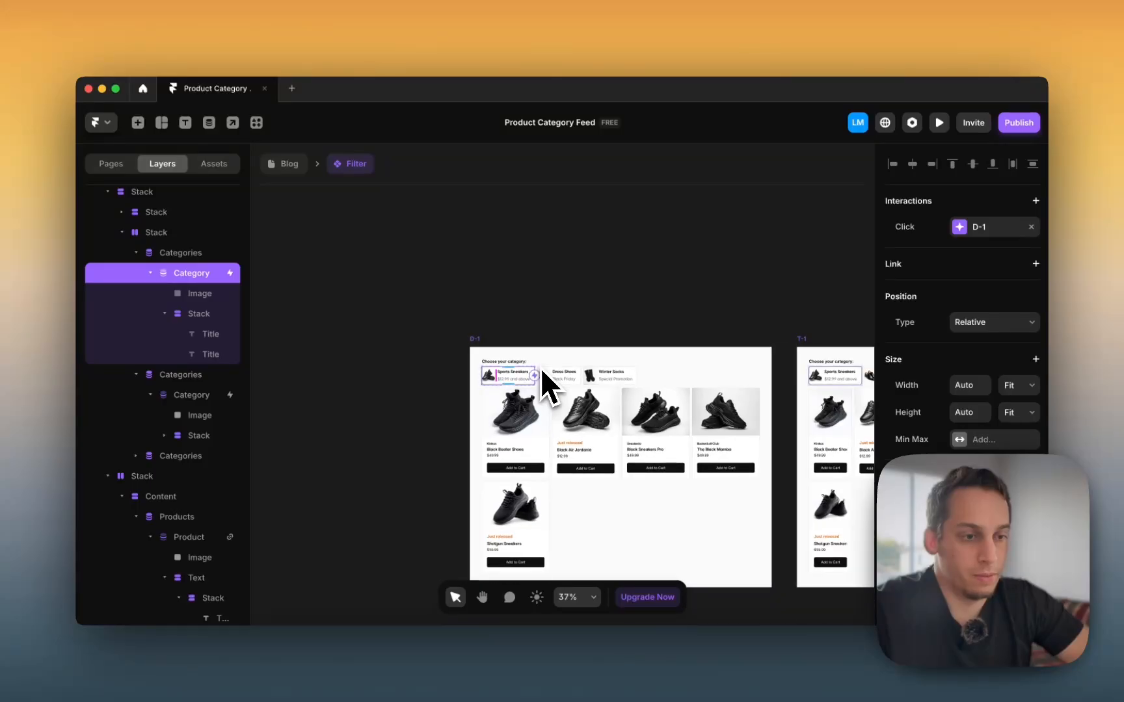
{"action": "scroll", "coordinate": [514, 378], "scroll_direction": "up", "scroll_amount": 4}
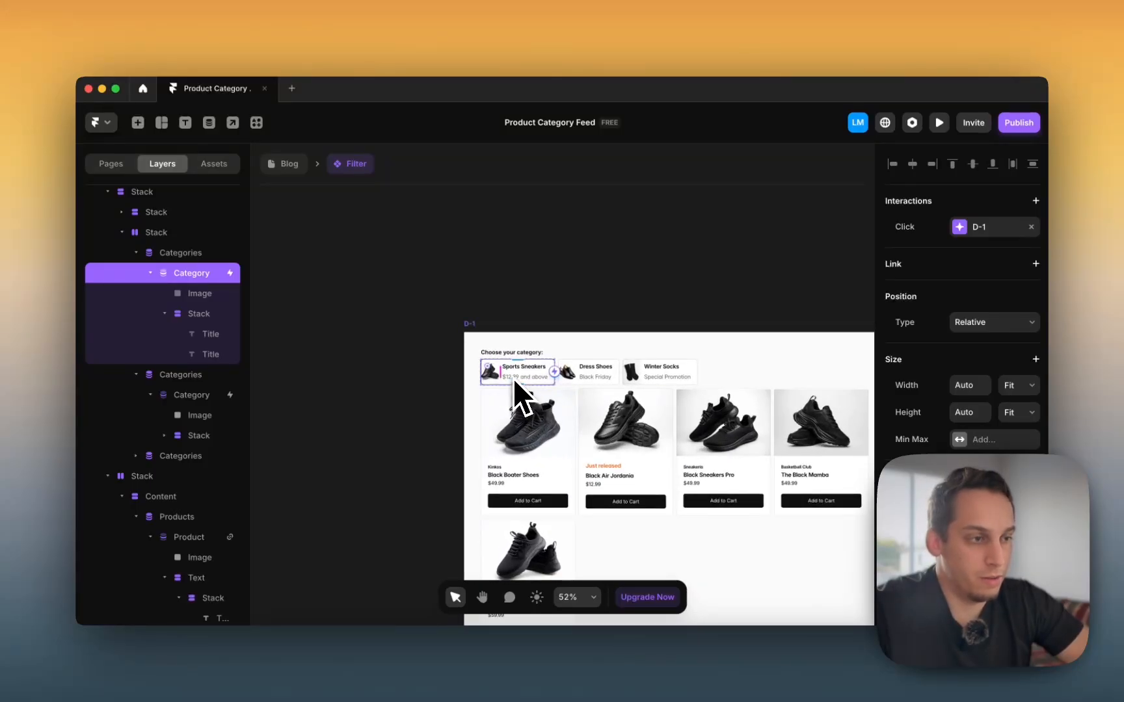
{"action": "scroll", "coordinate": [513, 378], "scroll_direction": "up", "scroll_amount": 5}
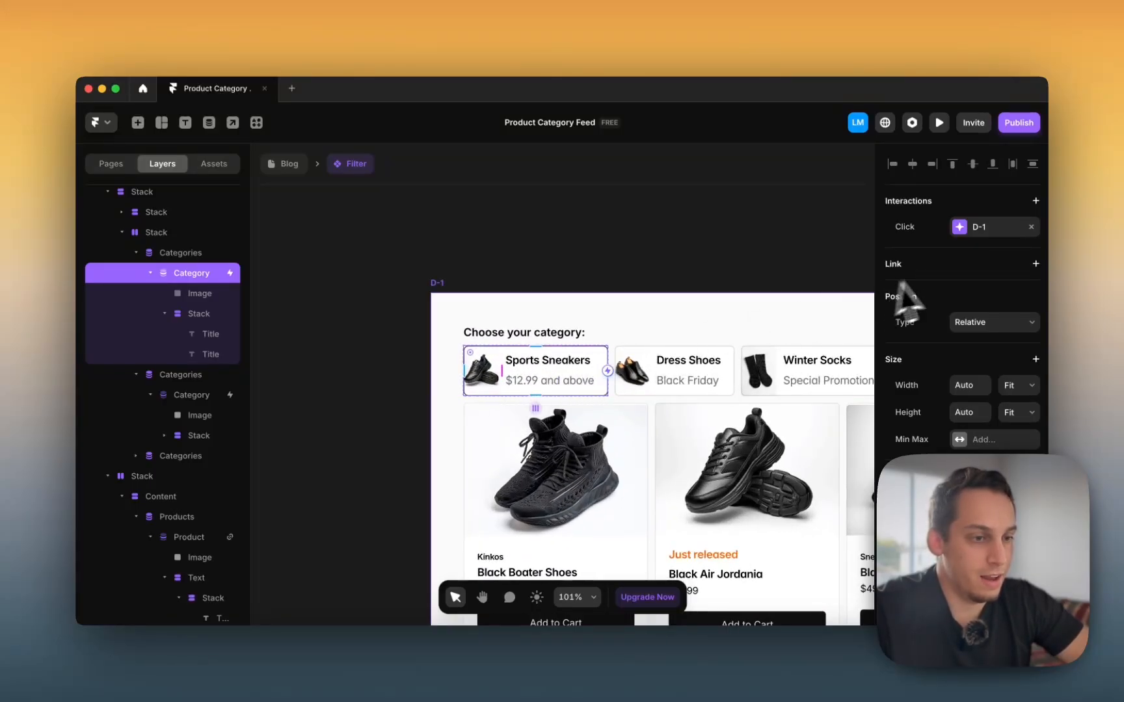
{"action": "left_click", "coordinate": [1018, 231]}
{"action": "left_click", "coordinate": [811, 338]}
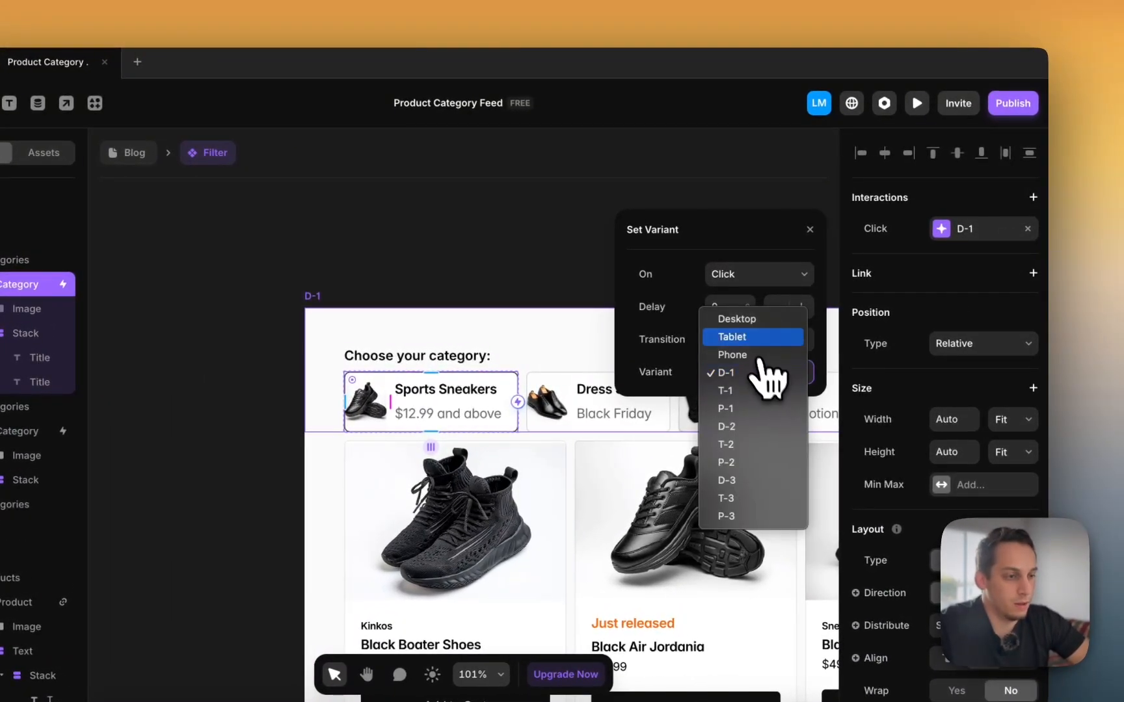
{"action": "left_click", "coordinate": [751, 322]}
{"action": "scroll", "coordinate": [492, 299], "scroll_direction": "down", "scroll_amount": 3}
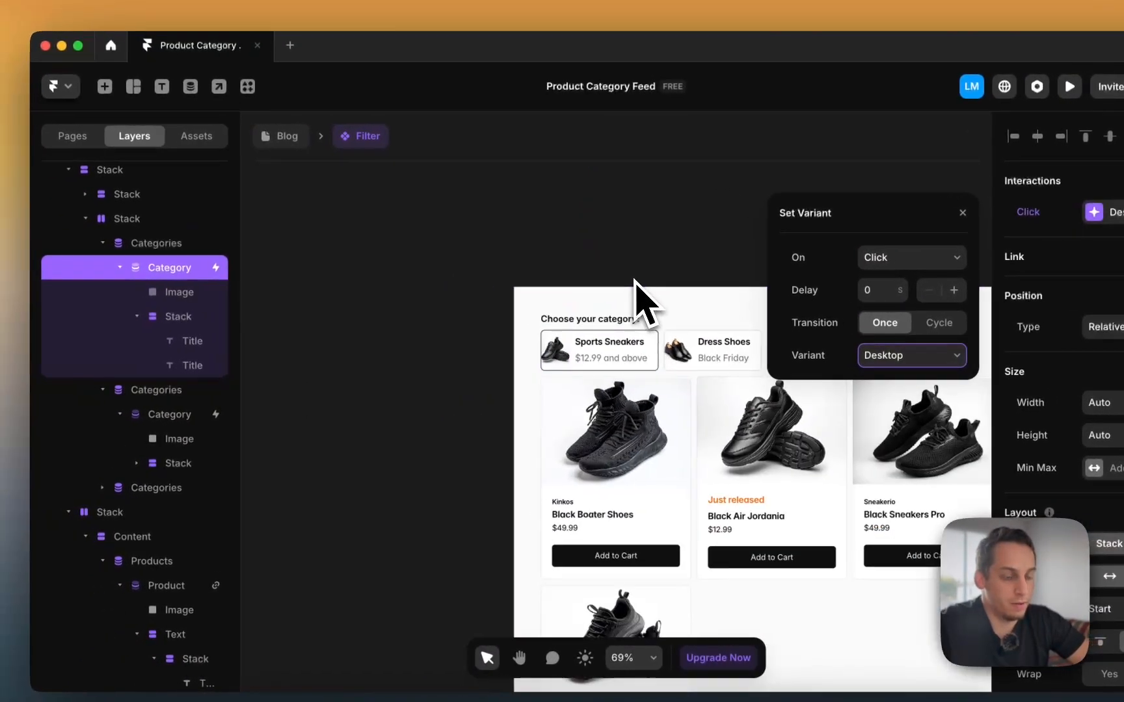
{"action": "left_click", "coordinate": [648, 247]}
Step: Change the click transition of the Dress Shoes Category item in variant D-2 so it sets the variant to Desktop
{"action": "scroll", "coordinate": [649, 246], "scroll_direction": "down", "scroll_amount": 11}
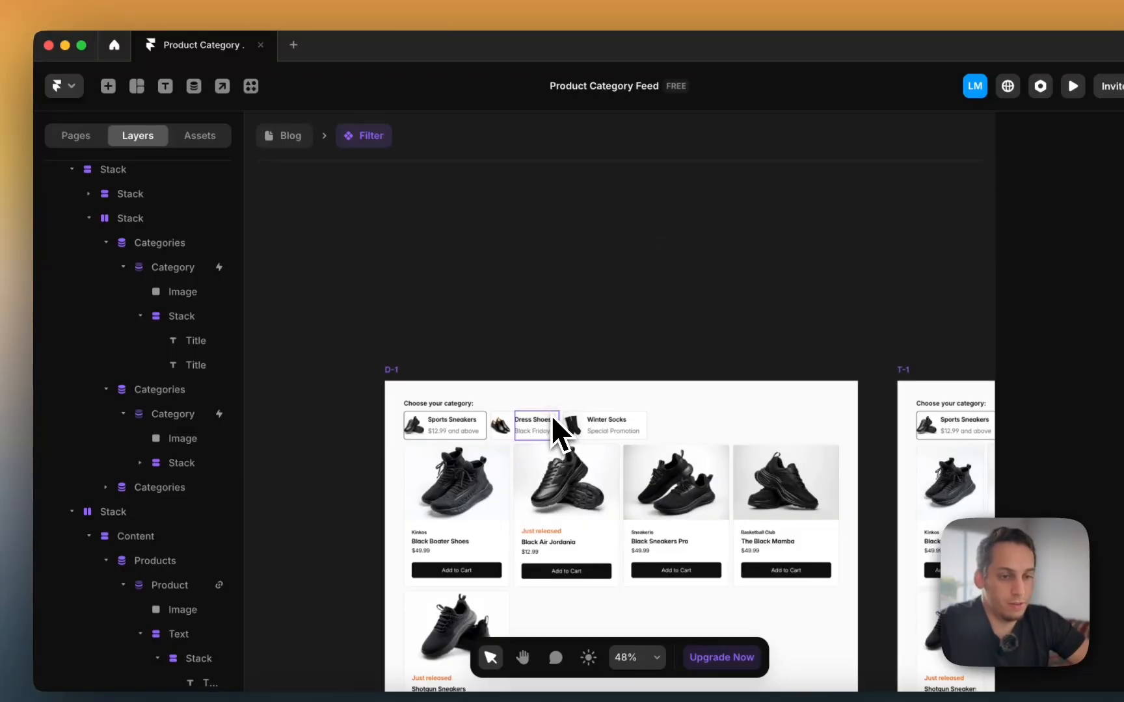
{"action": "left_click", "coordinate": [553, 419]}
{"action": "left_click", "coordinate": [186, 415]}
{"action": "scroll", "coordinate": [215, 469], "scroll_direction": "down", "scroll_amount": 2}
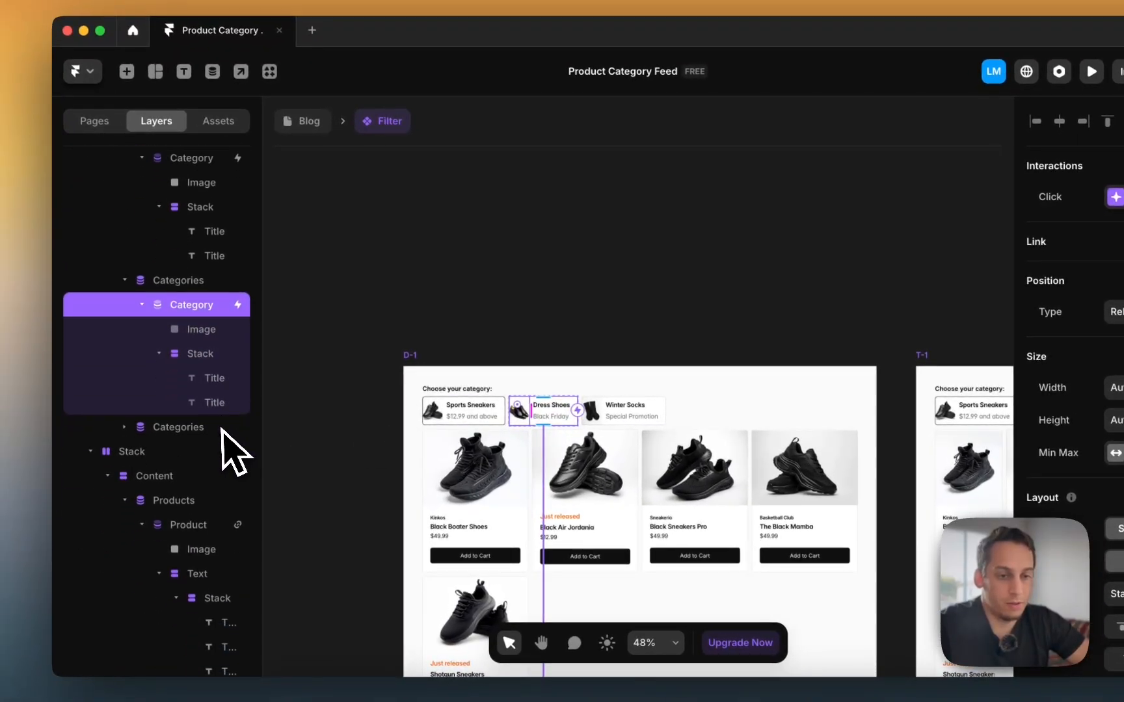
{"action": "left_click", "coordinate": [534, 418]}
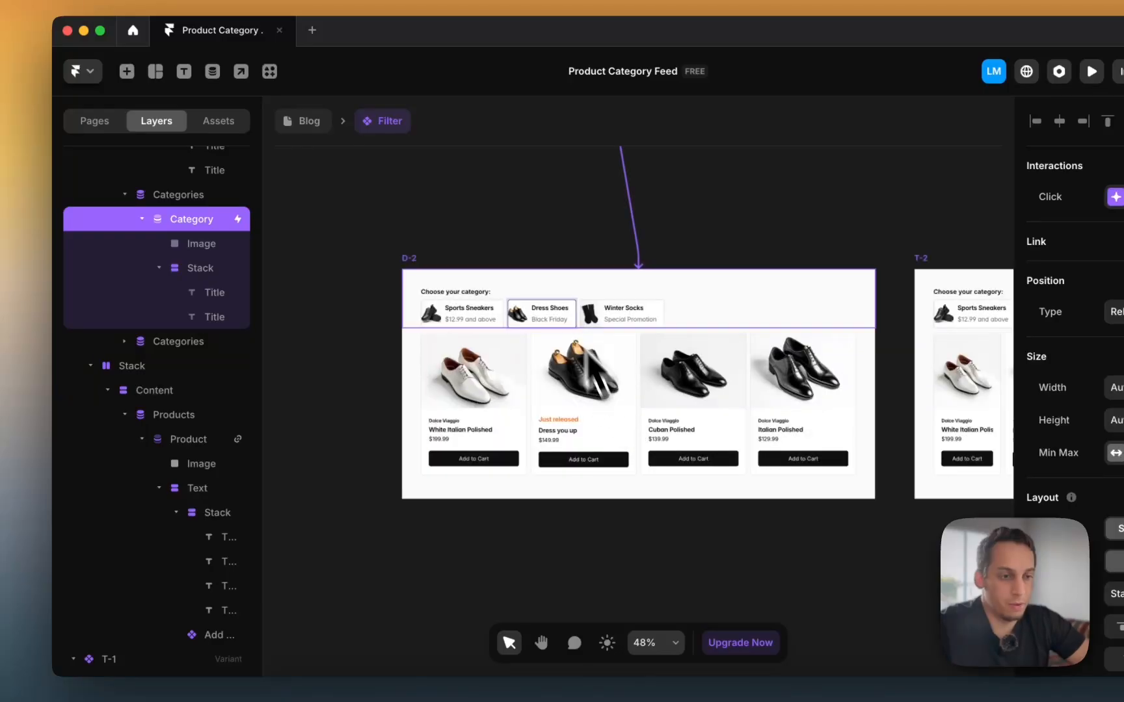
{"action": "double_click", "coordinate": [530, 312]}
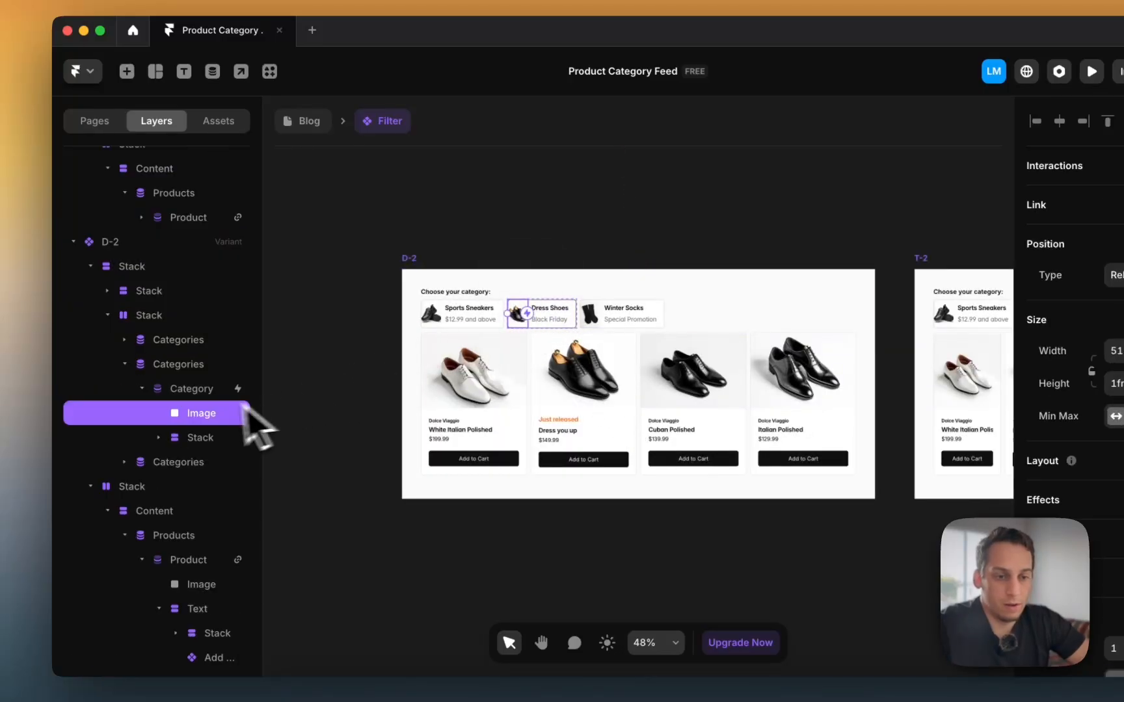
{"action": "left_click", "coordinate": [224, 392]}
{"action": "left_click", "coordinate": [962, 217]}
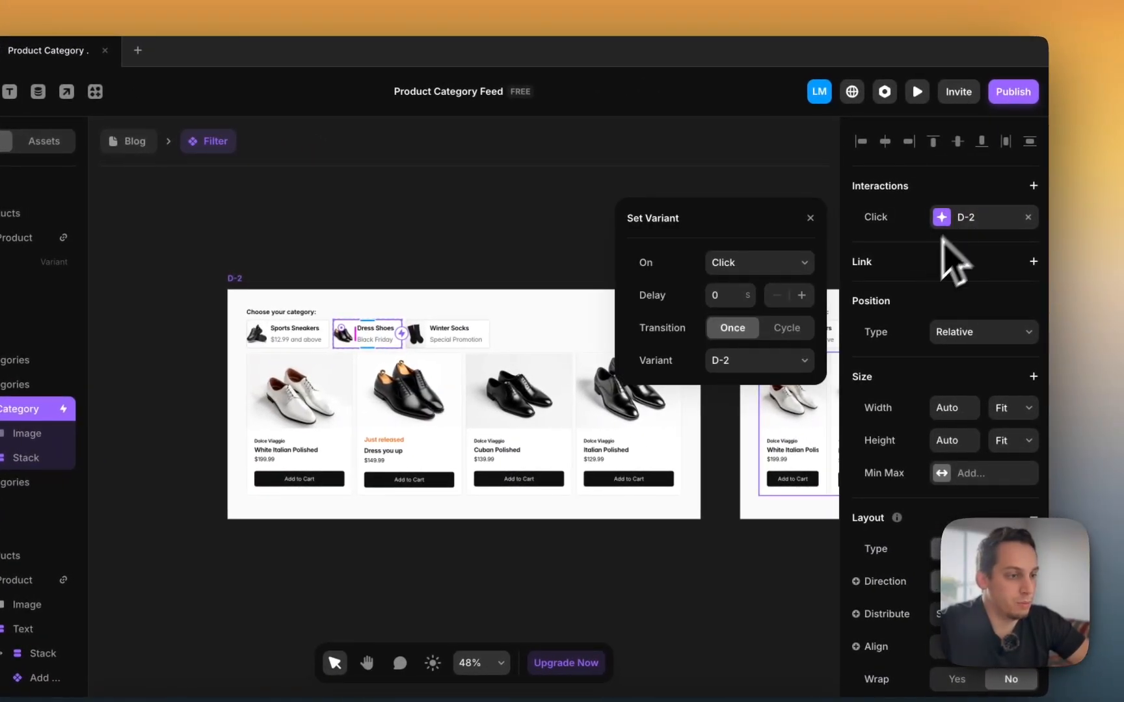
{"action": "left_click", "coordinate": [751, 362]}
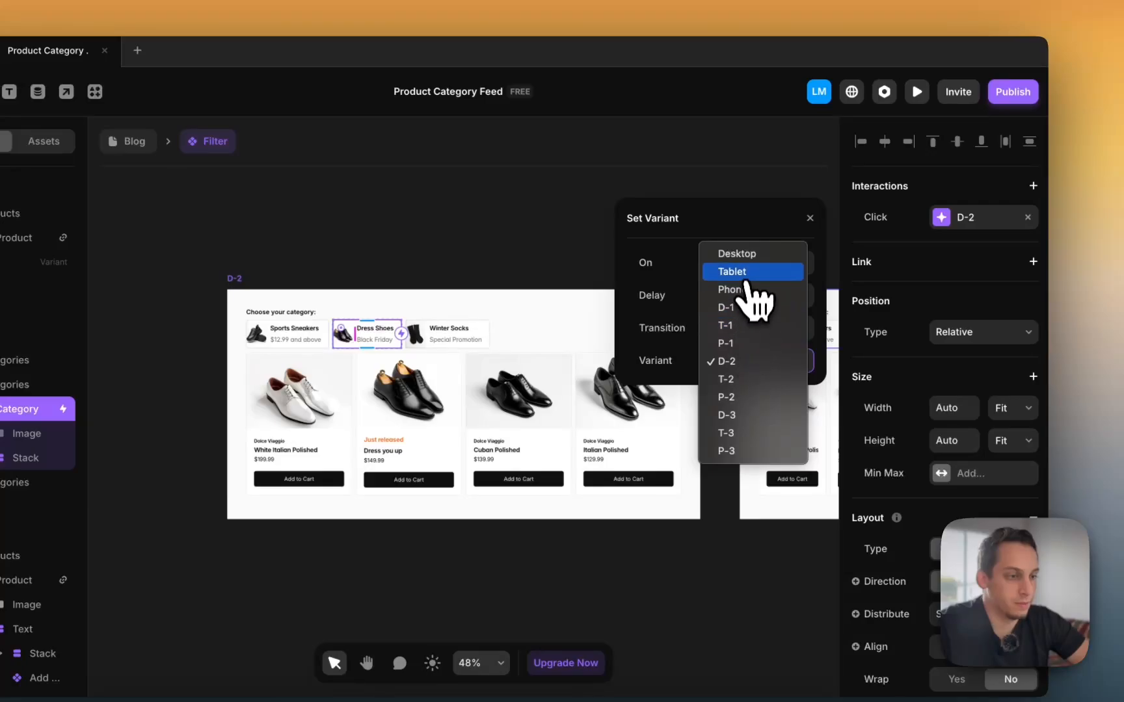
{"action": "left_click", "coordinate": [750, 257]}
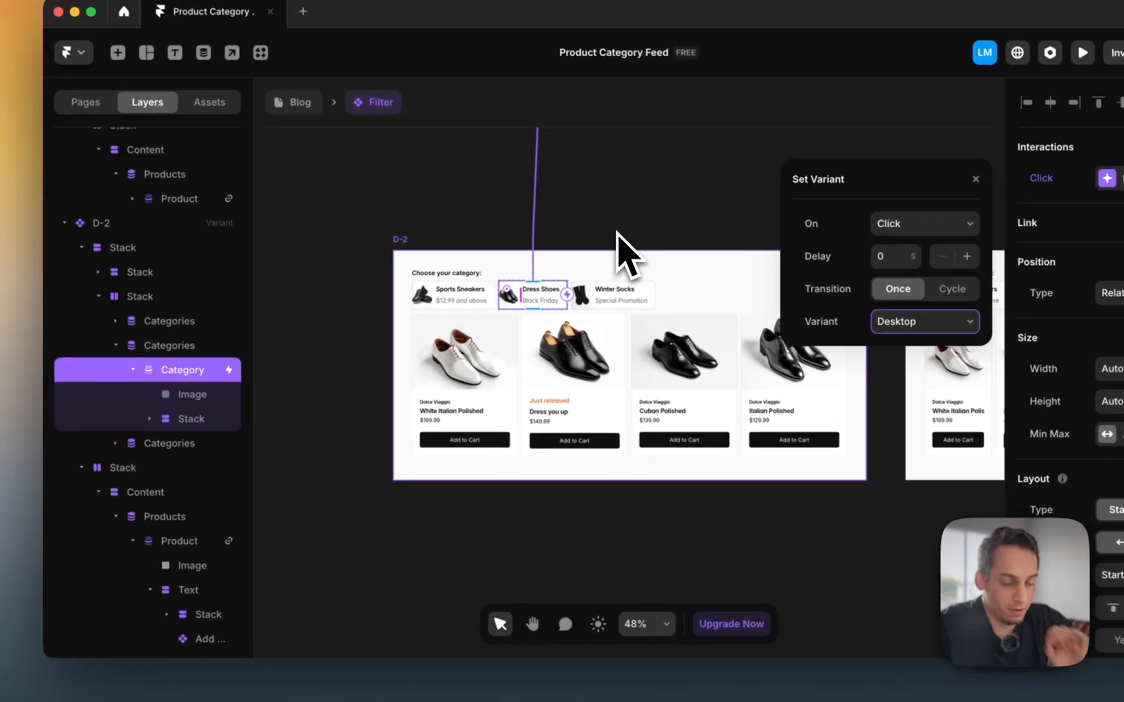
{"action": "left_click", "coordinate": [622, 251]}
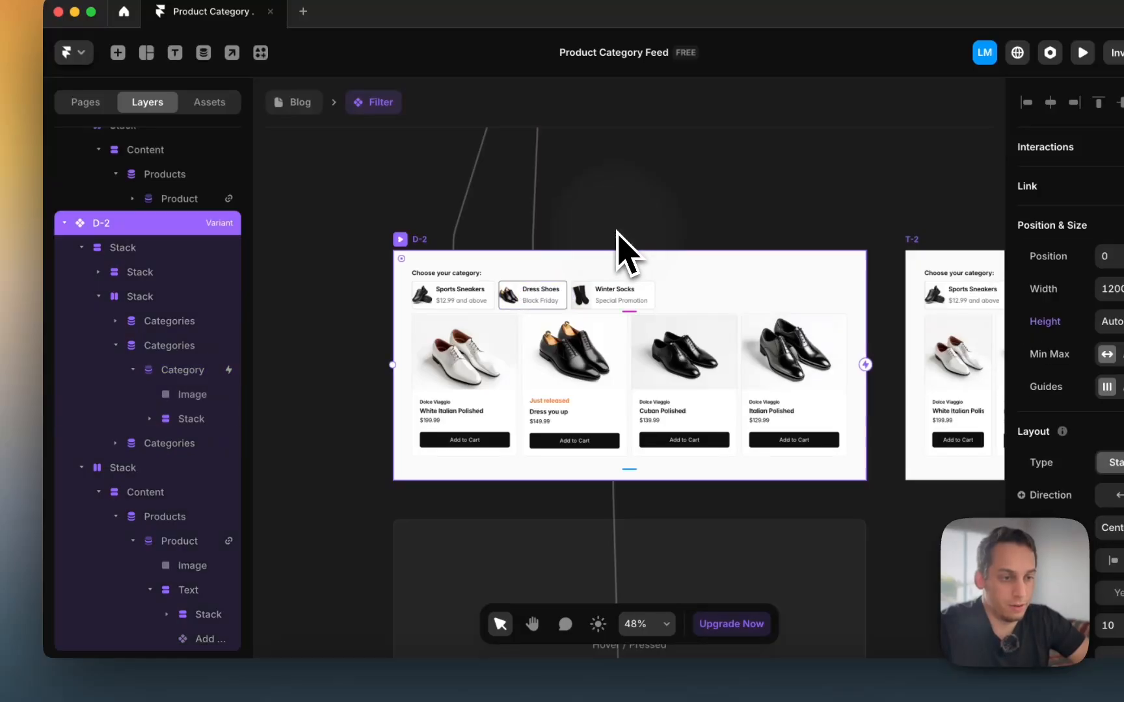
Step: Change the click transition of the Winter Socks Category item in variant D-3 so it sets the variant to Desktop
{"action": "scroll", "coordinate": [557, 557], "scroll_direction": "down", "scroll_amount": 5}
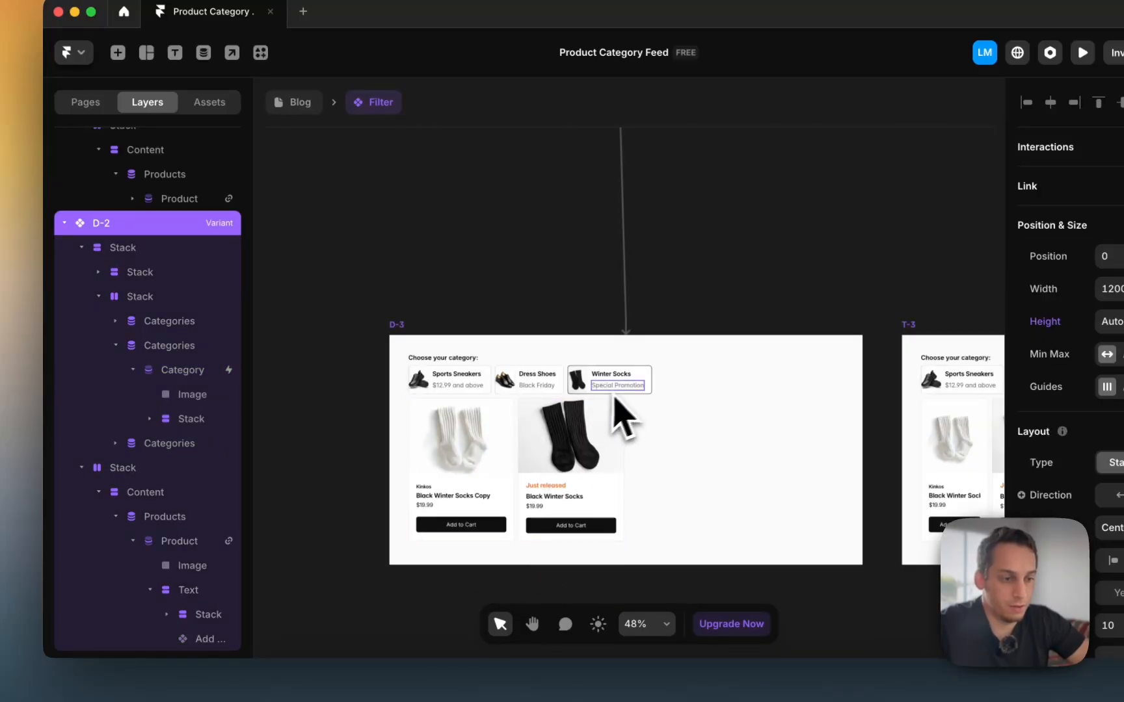
{"action": "left_click", "coordinate": [615, 387]}
{"action": "left_click", "coordinate": [194, 298]}
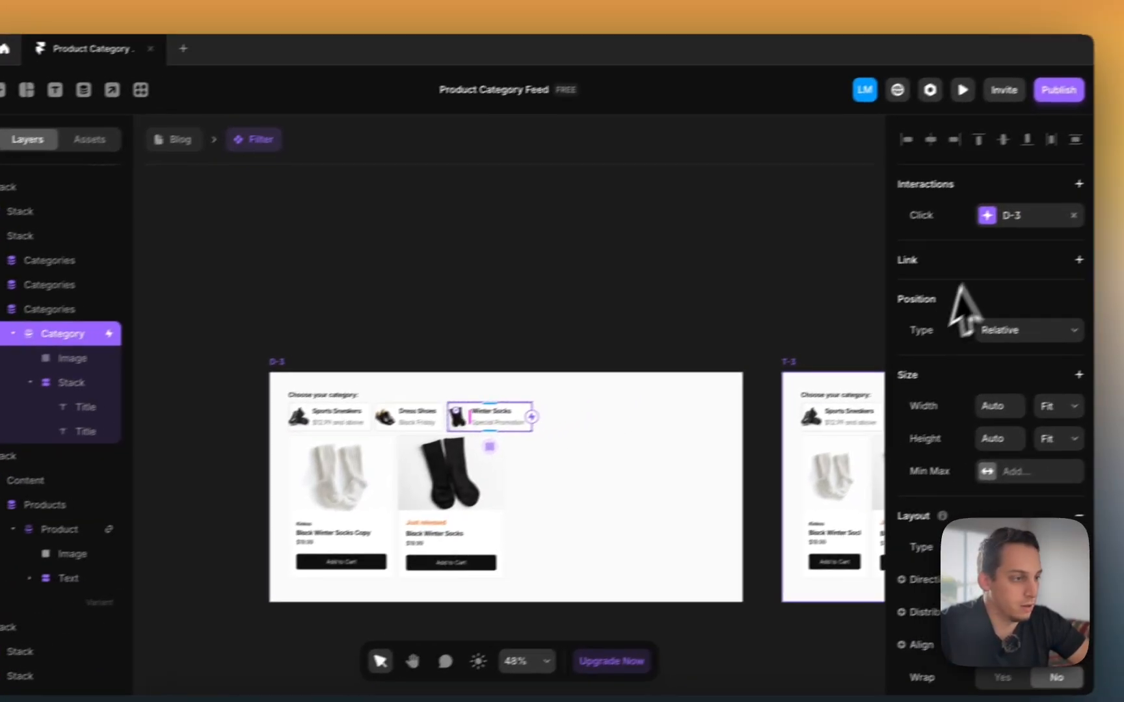
{"action": "left_click", "coordinate": [1112, 178]}
{"action": "left_click", "coordinate": [760, 369]}
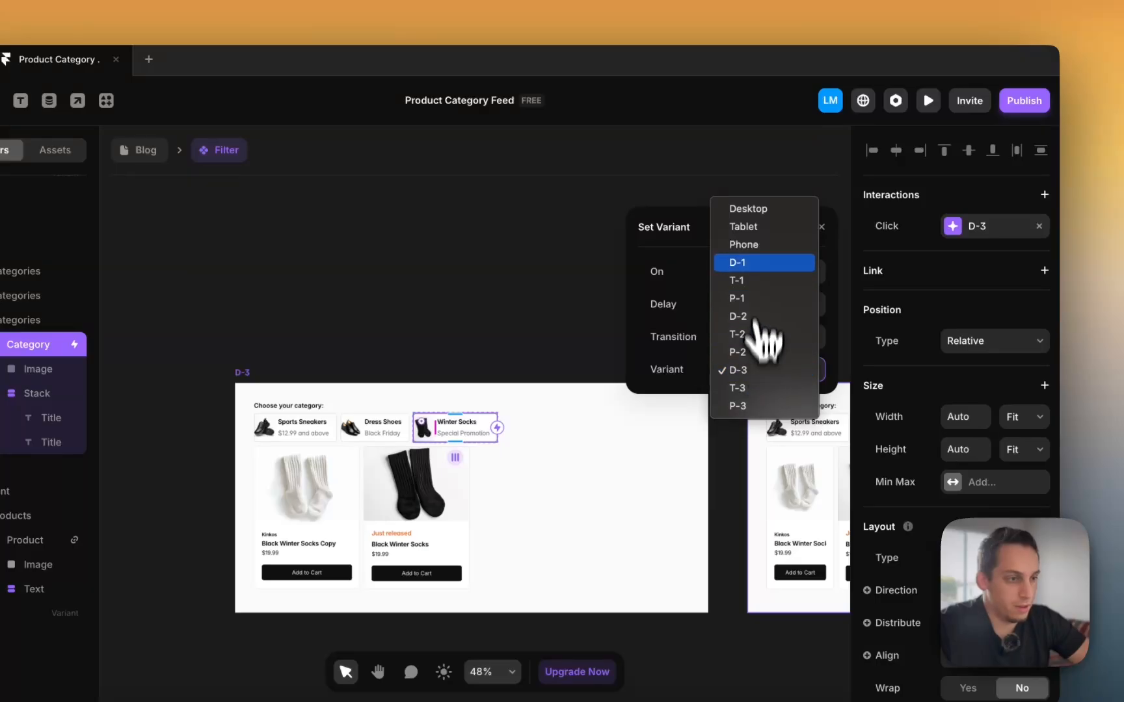
{"action": "left_click", "coordinate": [758, 211]}
{"action": "left_click", "coordinate": [515, 306]}
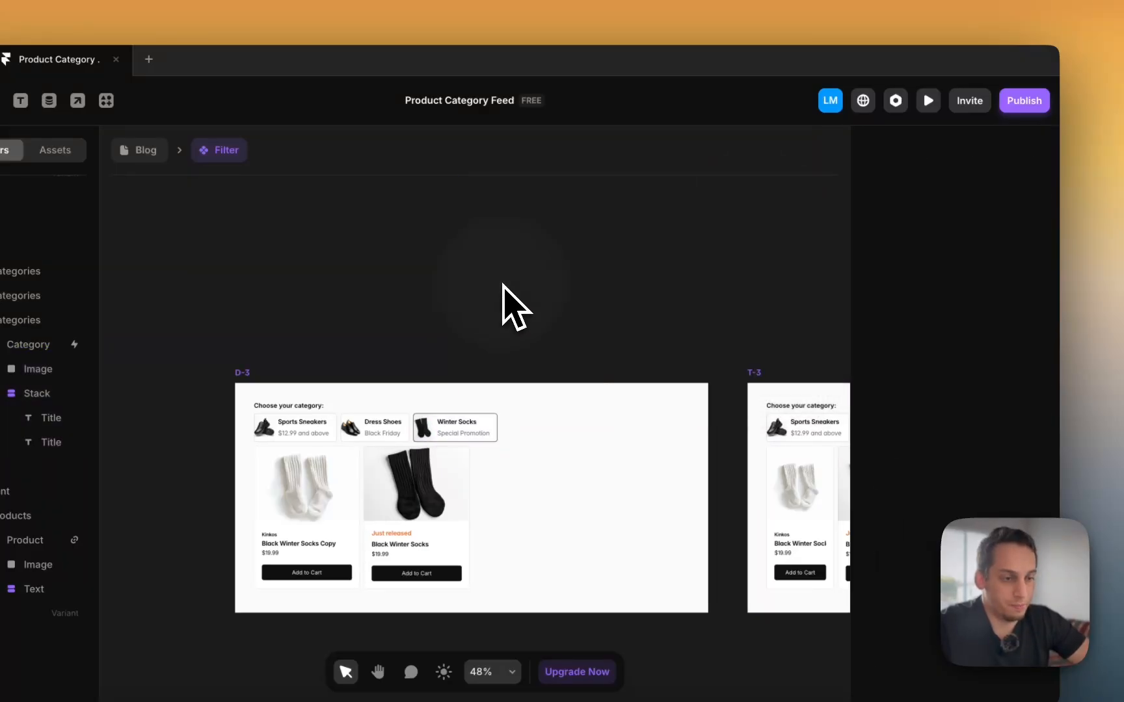
Step: Change the click transition of the Sports Sneakers Category item in the Tablet variant so it sets the variant to T-1
{"action": "scroll", "coordinate": [557, 289], "scroll_direction": "down", "scroll_amount": 5}
{"action": "scroll", "coordinate": [547, 265], "scroll_direction": "up", "scroll_amount": 9}
{"action": "scroll", "coordinate": [547, 265], "scroll_direction": "right", "scroll_amount": 3}
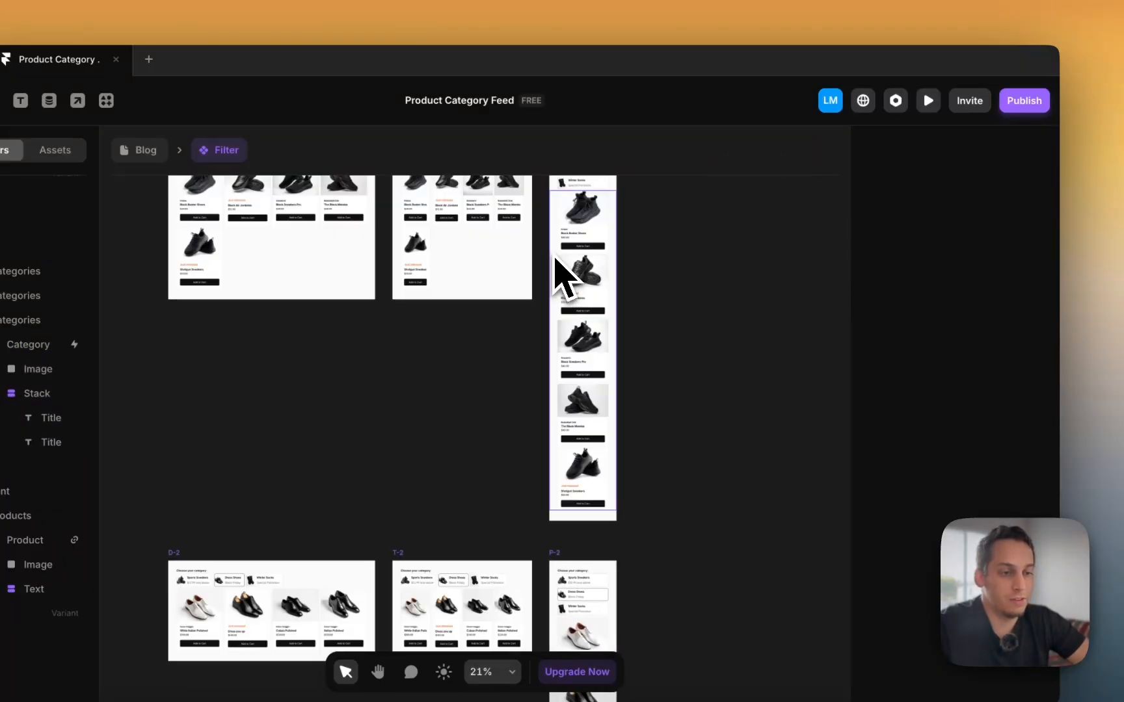
{"action": "scroll", "coordinate": [552, 254], "scroll_direction": "up", "scroll_amount": 2}
{"action": "scroll", "coordinate": [524, 248], "scroll_direction": "up", "scroll_amount": 3}
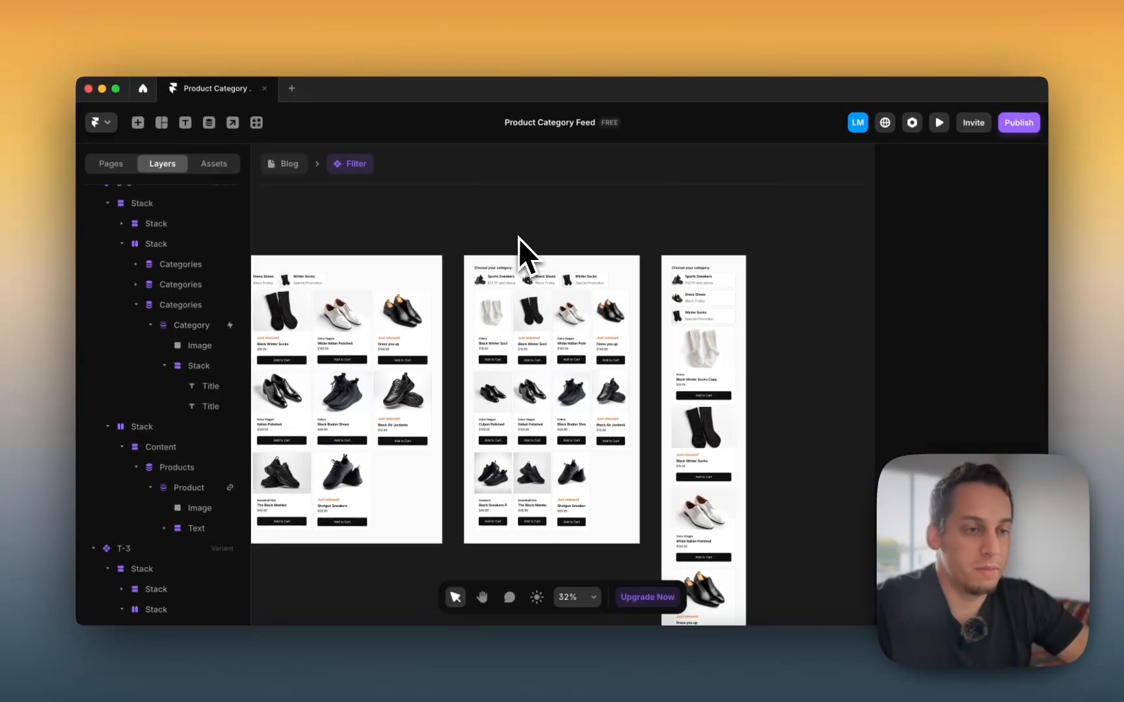
{"action": "scroll", "coordinate": [502, 298], "scroll_direction": "up", "scroll_amount": 4}
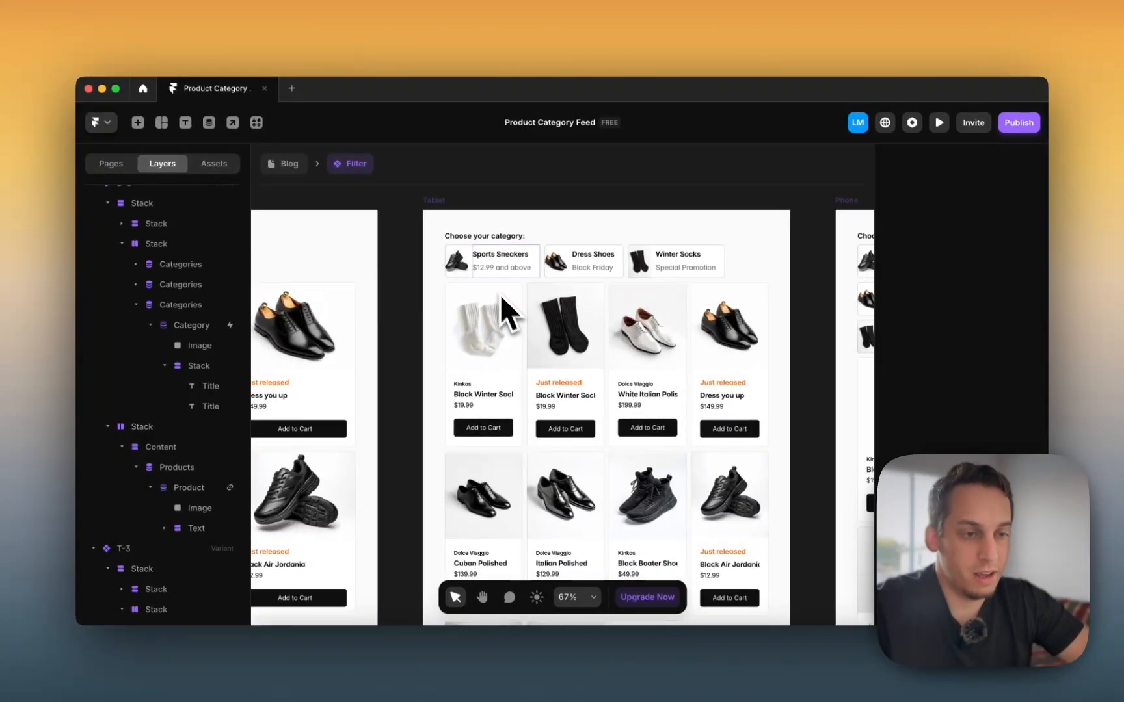
{"action": "left_click", "coordinate": [494, 272]}
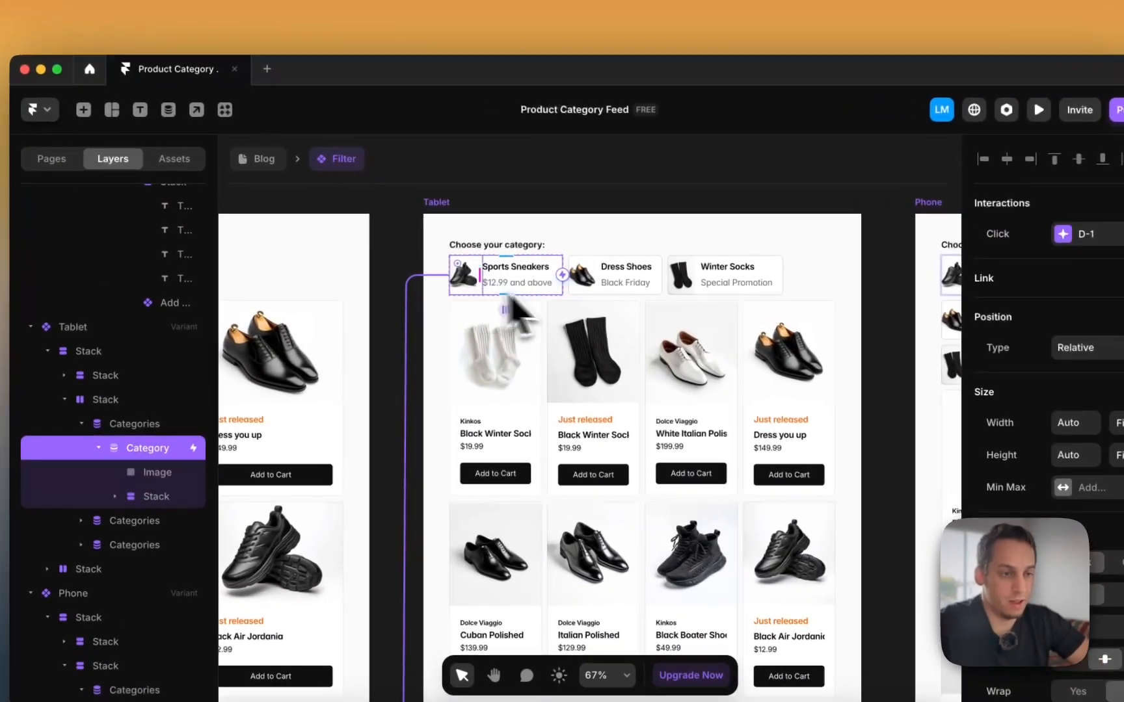
{"action": "scroll", "coordinate": [514, 312], "scroll_direction": "down", "scroll_amount": 4}
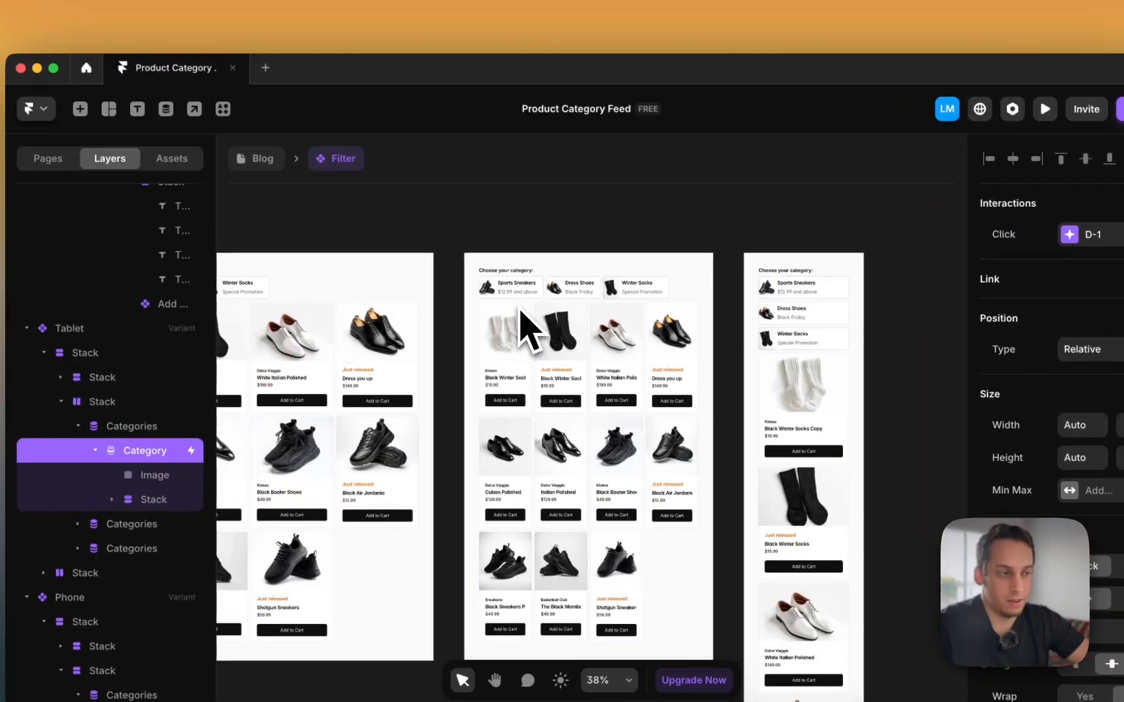
{"action": "scroll", "coordinate": [420, 282], "scroll_direction": "left", "scroll_amount": 4}
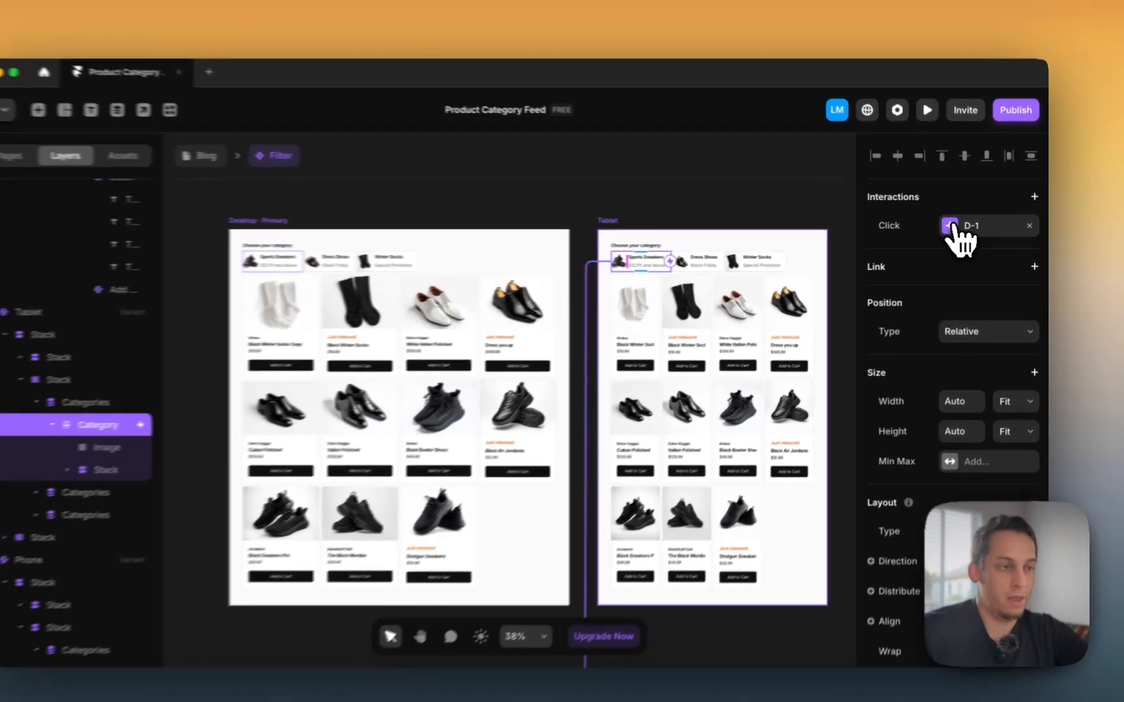
{"action": "left_click", "coordinate": [961, 228]}
{"action": "left_click", "coordinate": [814, 347]}
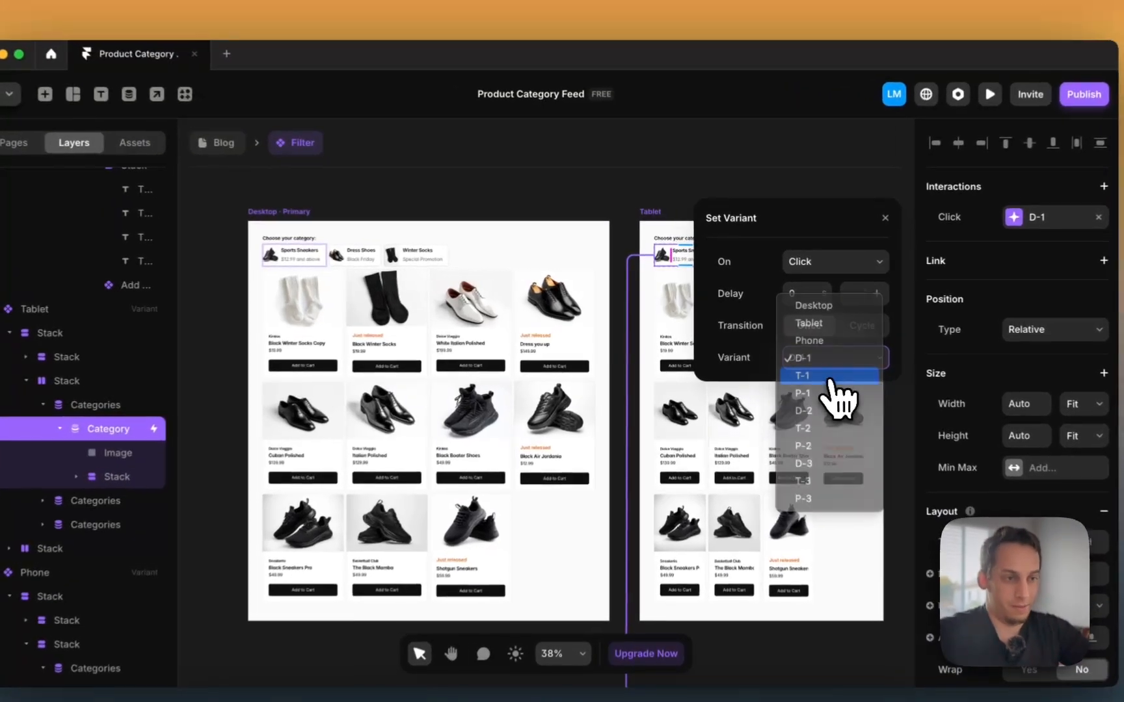
{"action": "left_click", "coordinate": [804, 363]}
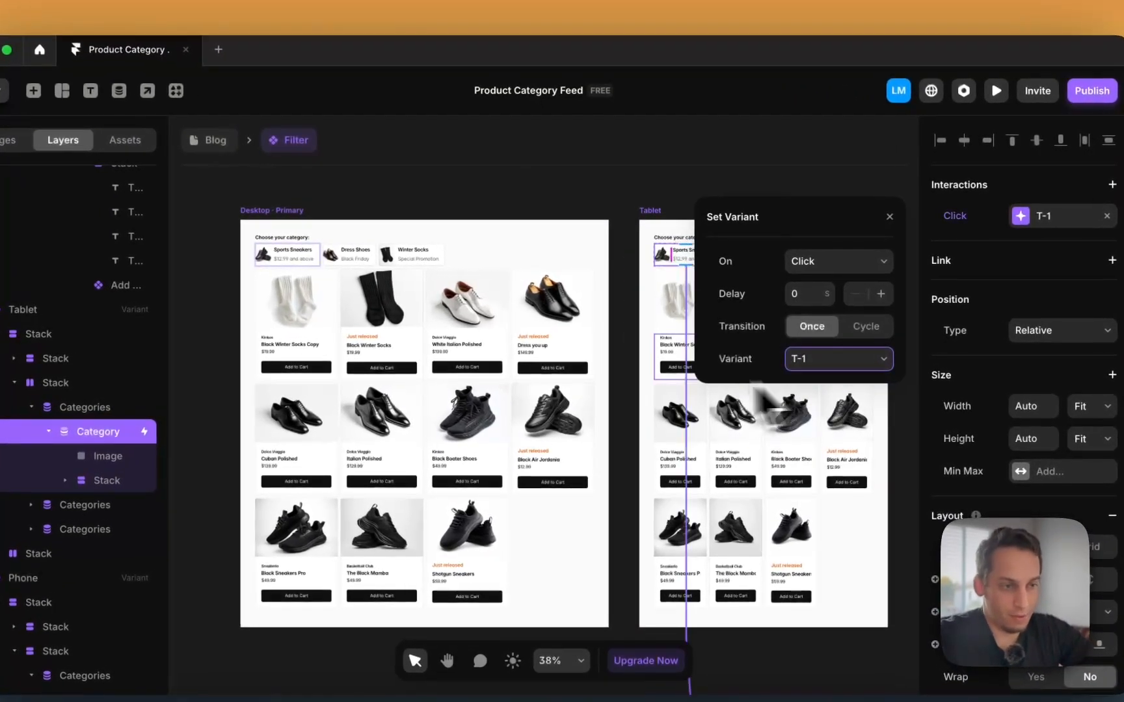
Step: Change the click transition of the Dress Shoes Category item in the Tablet variant so it sets the variant to T-2
{"action": "scroll", "coordinate": [644, 377], "scroll_direction": "right", "scroll_amount": 2}
{"action": "scroll", "coordinate": [81, 401], "scroll_direction": "down", "scroll_amount": 3}
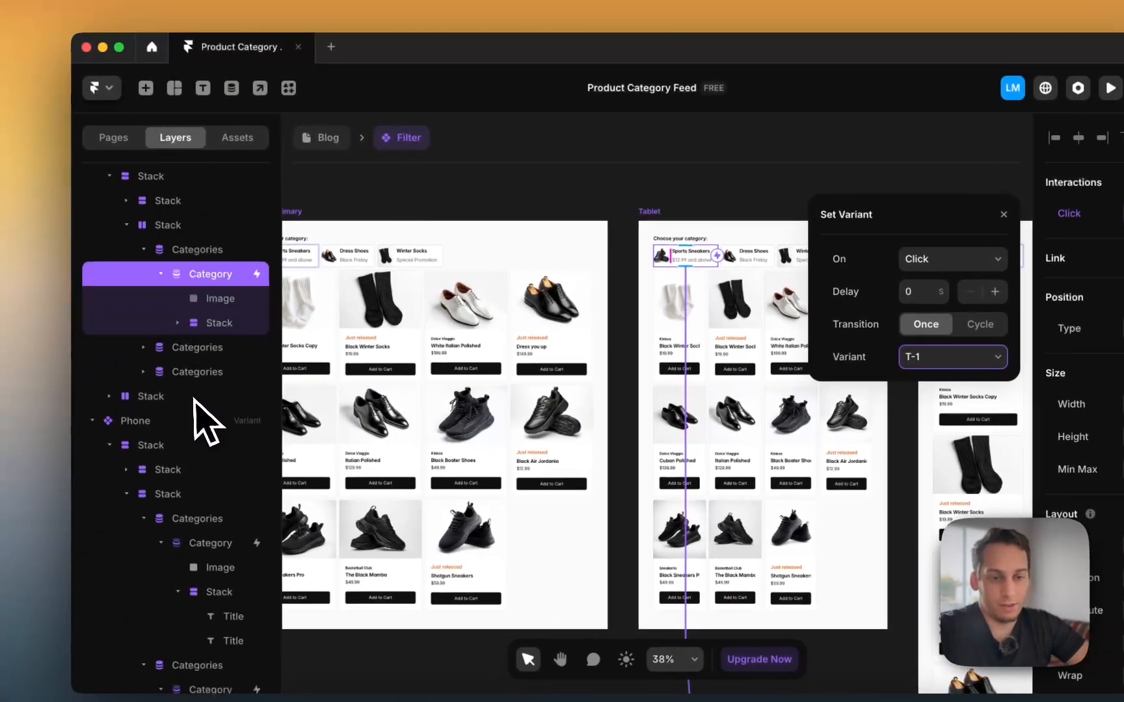
{"action": "left_click", "coordinate": [148, 288]}
{"action": "left_click", "coordinate": [205, 313]}
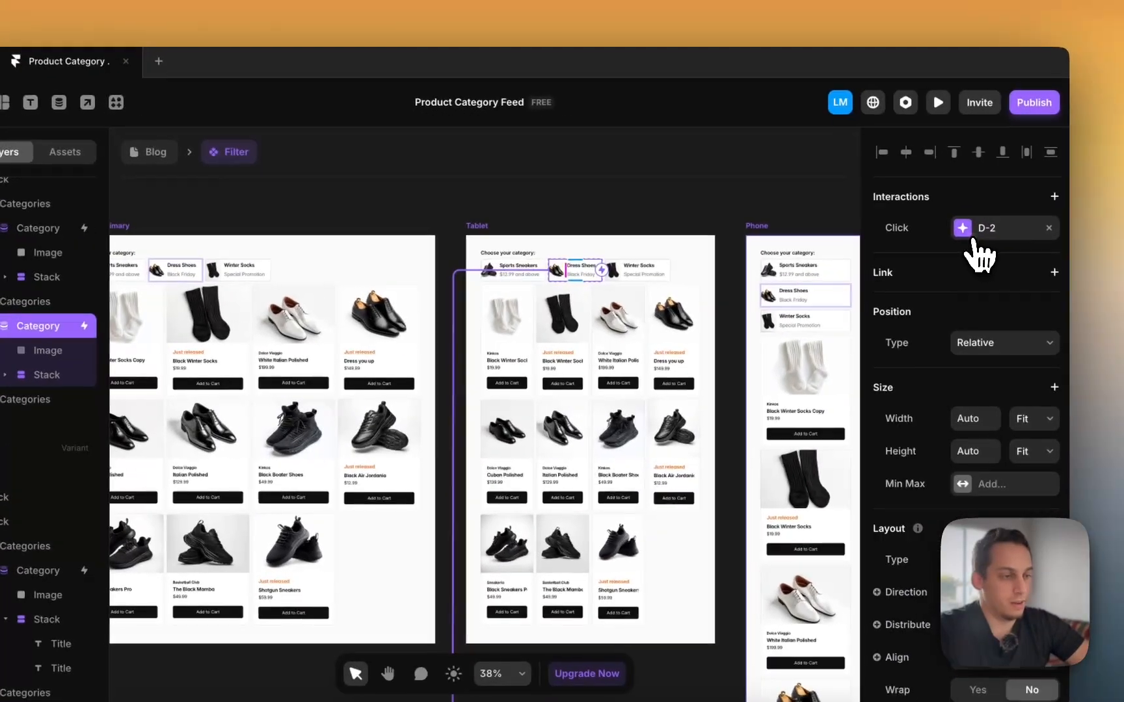
{"action": "left_click", "coordinate": [974, 240]}
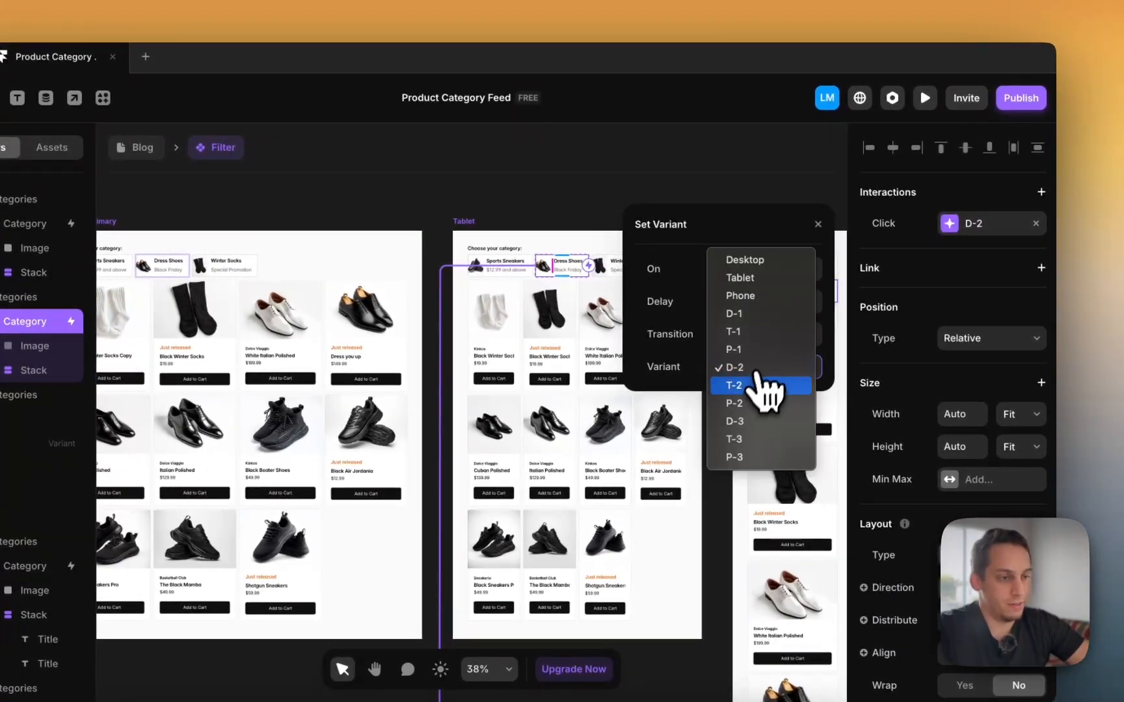
{"action": "left_click", "coordinate": [754, 386]}
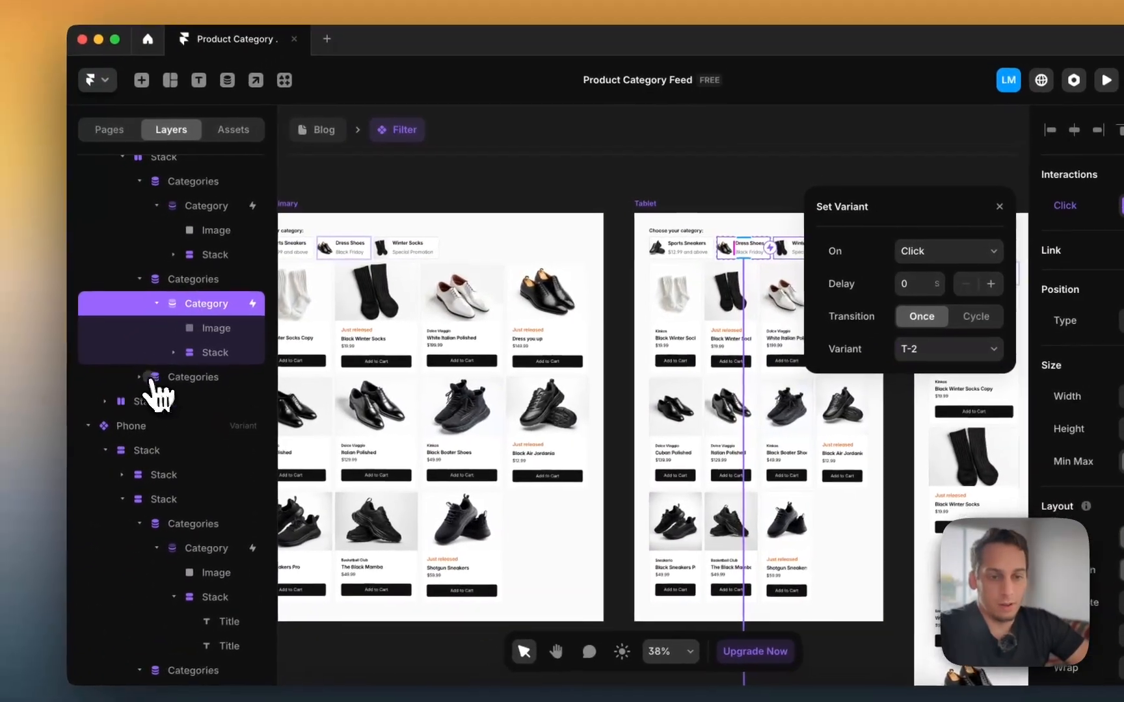
Step: Change the click transition of the Winter Socks Category item in the Tablet variant so it sets the variant to P-3
{"action": "left_click", "coordinate": [119, 388]}
{"action": "left_click", "coordinate": [160, 412]}
{"action": "left_click", "coordinate": [1101, 217]}
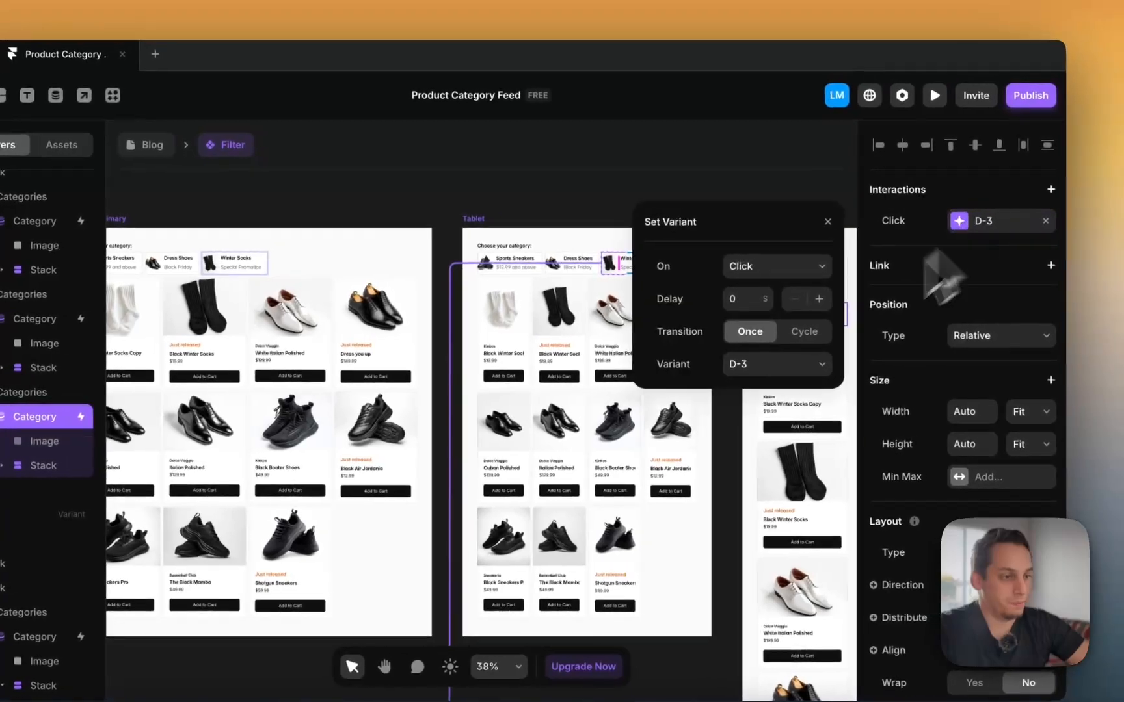
{"action": "left_click", "coordinate": [775, 363]}
Step: Change the click transition of the Sports Sneakers Category item in the Phone variant so it sets the variant to P-1
{"action": "scroll", "coordinate": [575, 353], "scroll_direction": "right", "scroll_amount": 5}
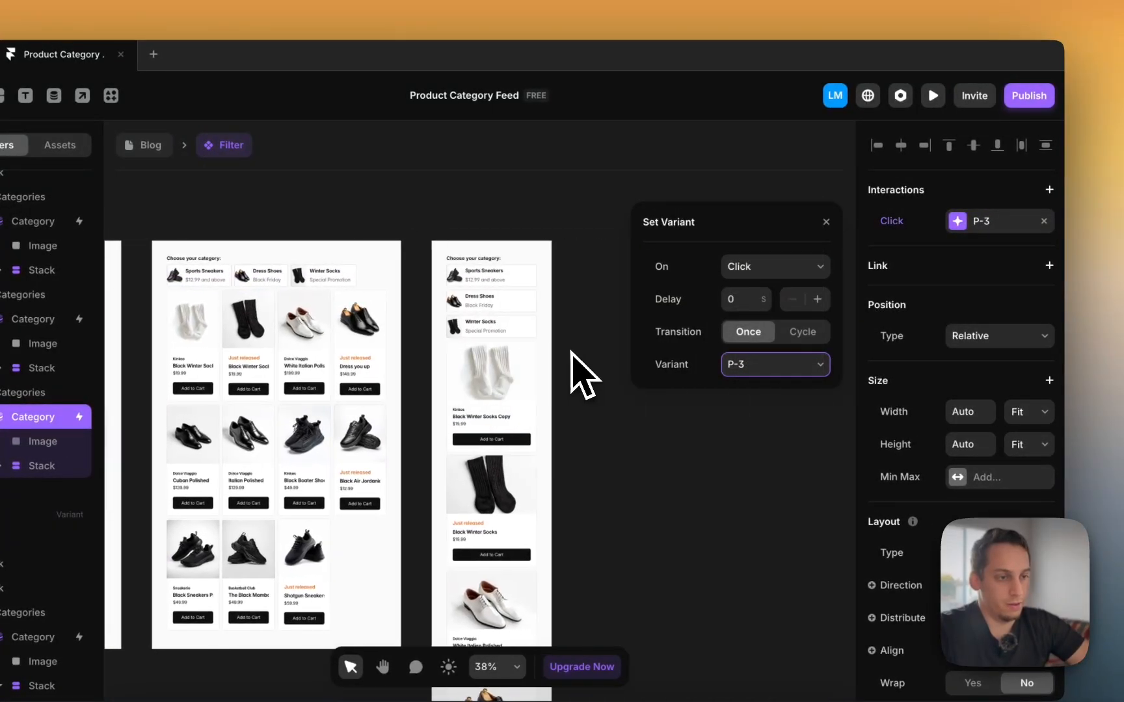
{"action": "left_click", "coordinate": [473, 276]}
{"action": "scroll", "coordinate": [171, 400], "scroll_direction": "down", "scroll_amount": 6}
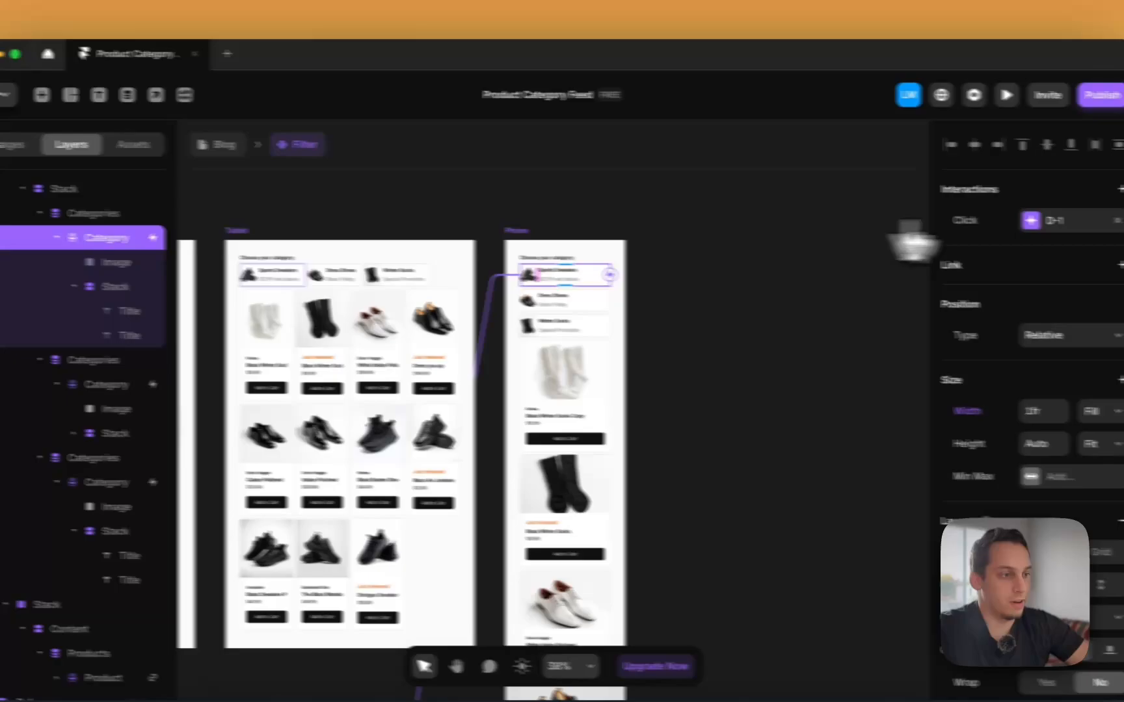
{"action": "left_click", "coordinate": [980, 218]}
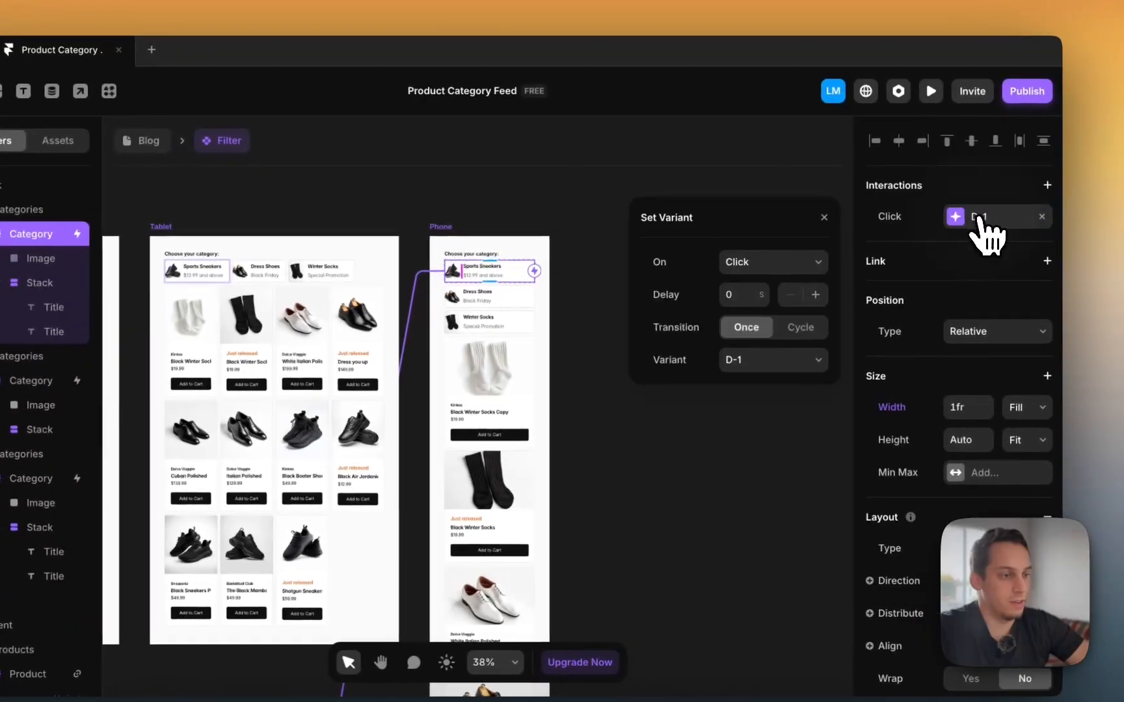
{"action": "left_click", "coordinate": [797, 357]}
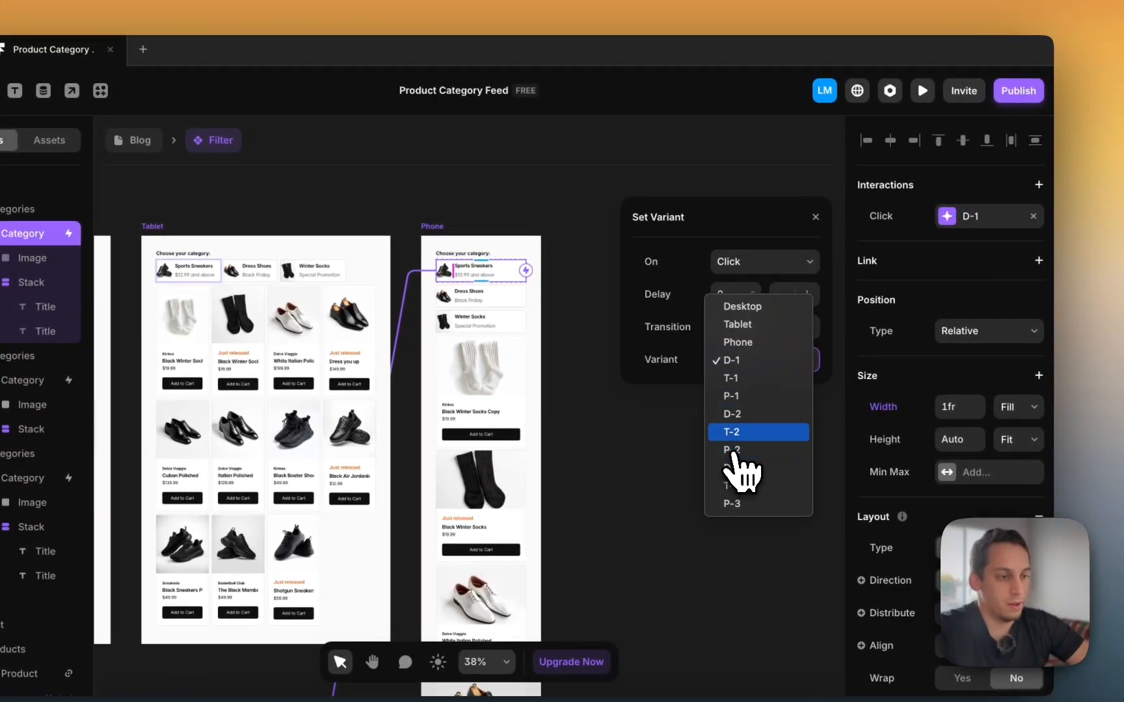
{"action": "left_click", "coordinate": [767, 396]}
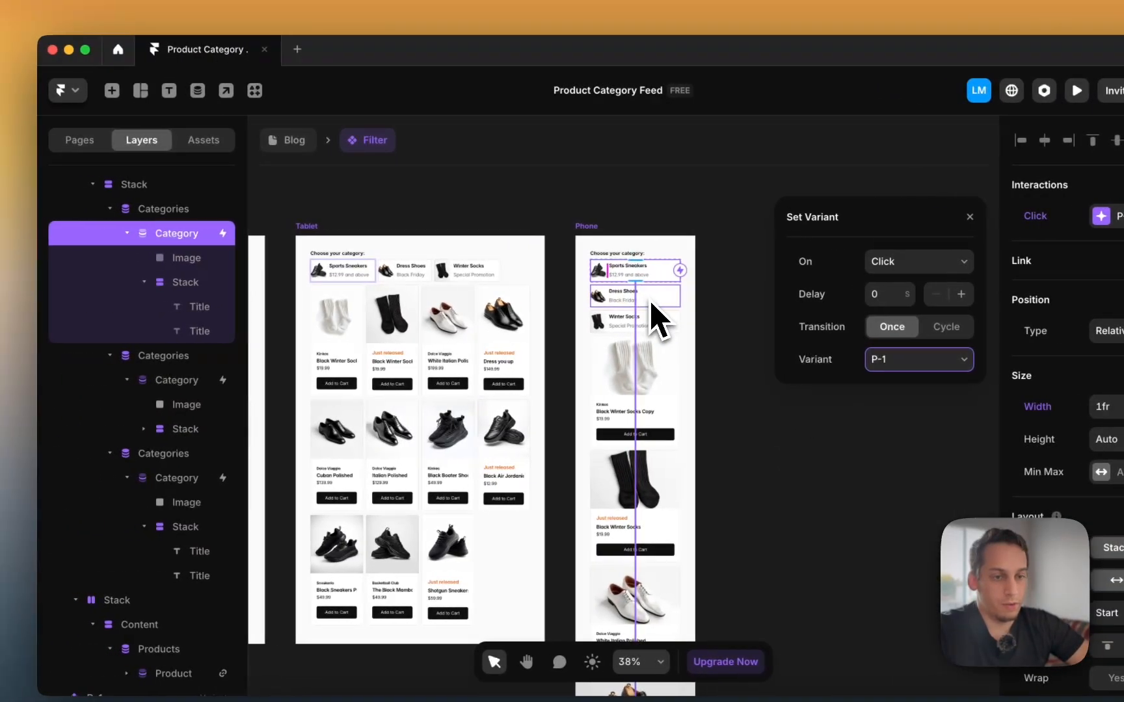
Step: Change the click transition of the Dress Shoes Category item in the Phone variant so it sets the variant to P-2
{"action": "left_click", "coordinate": [481, 298]}
{"action": "left_click", "coordinate": [1116, 216]}
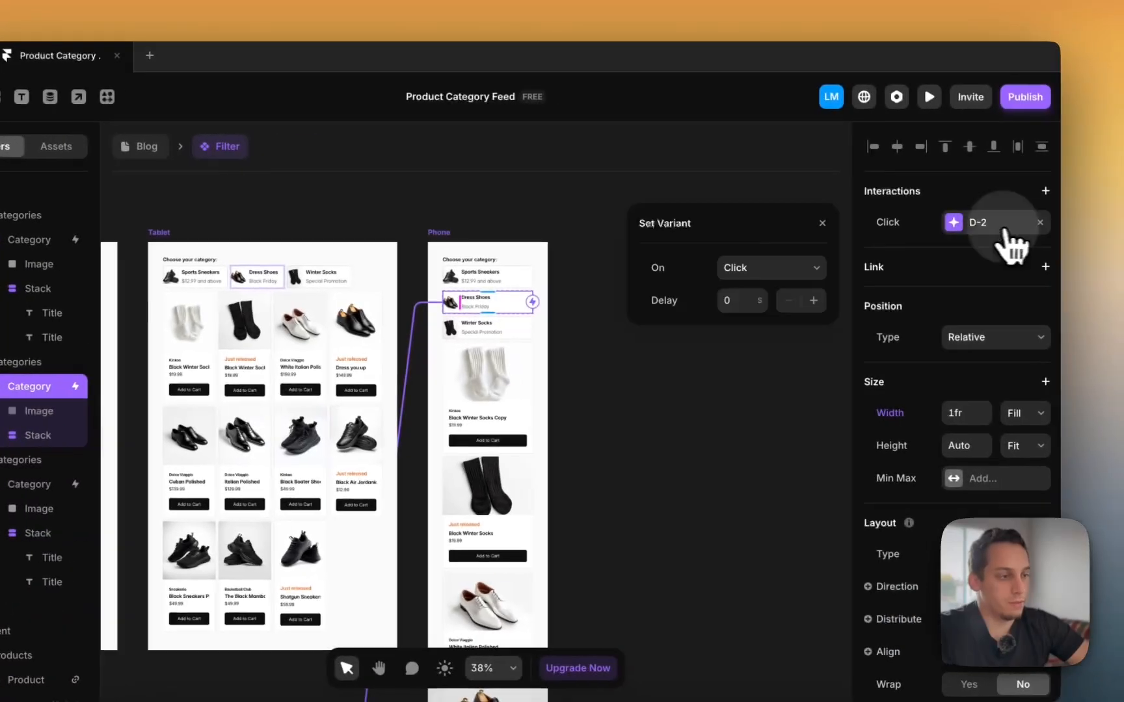
{"action": "left_click", "coordinate": [934, 361]}
{"action": "left_click", "coordinate": [752, 401]}
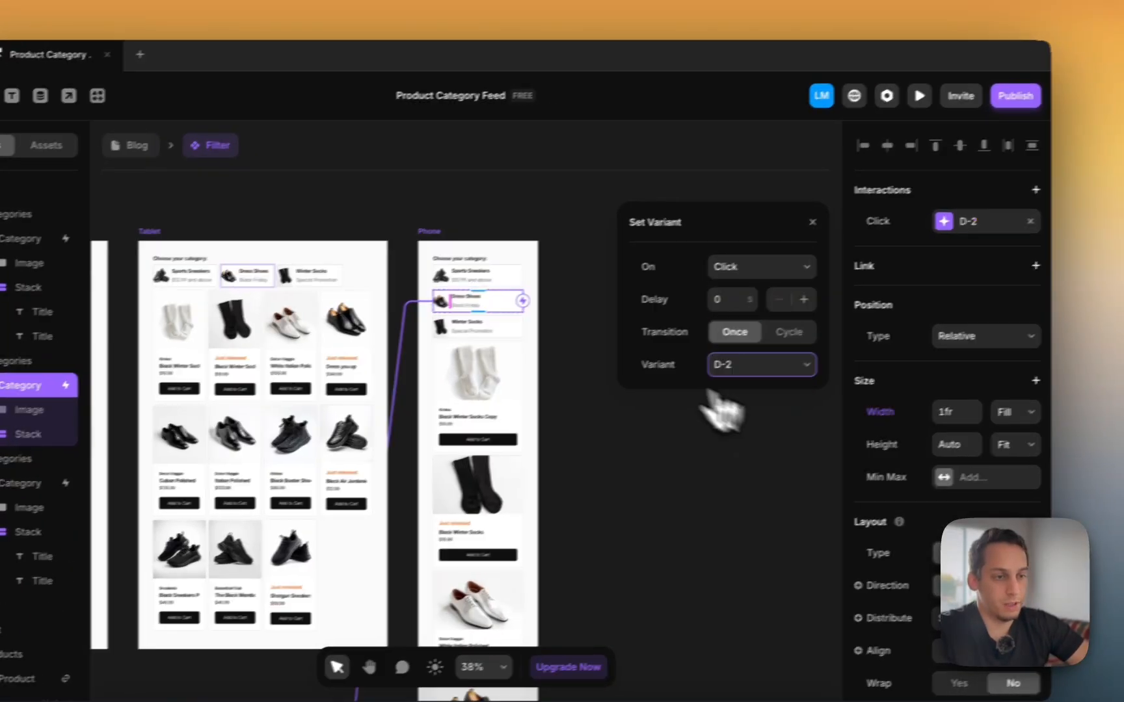
Step: Change the click transition of the Winter Socks Category item in the Phone variant so it sets the variant to P-3
{"action": "left_click", "coordinate": [488, 327]}
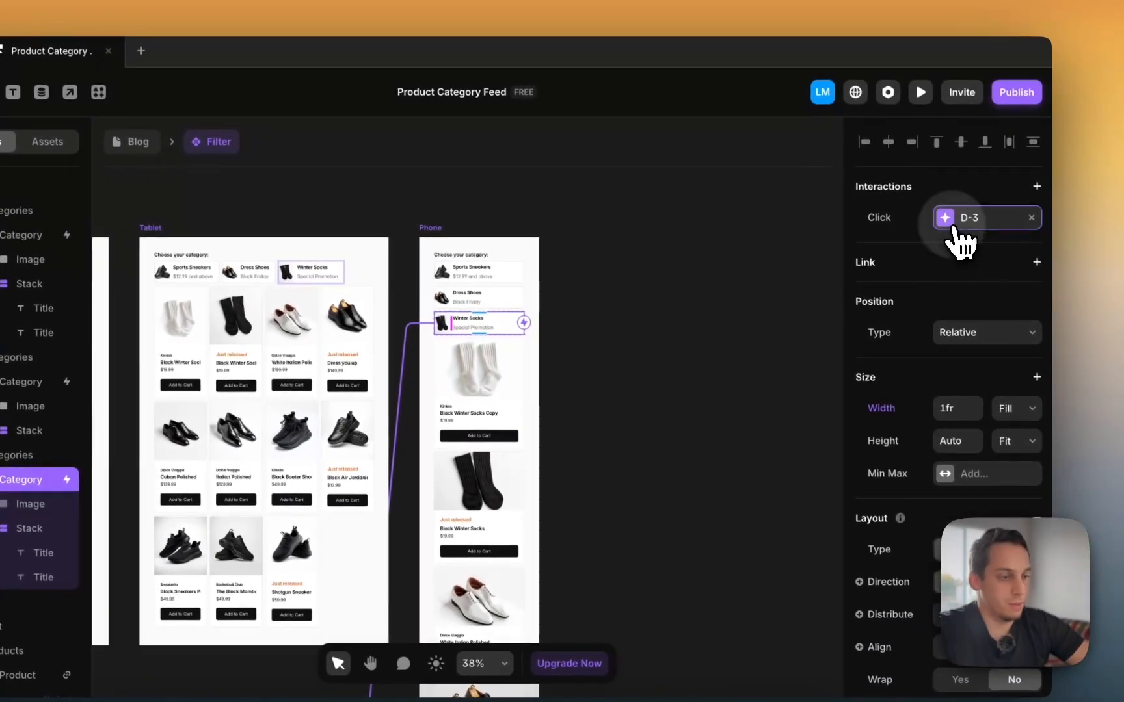
{"action": "left_click", "coordinate": [1115, 189]}
{"action": "left_click", "coordinate": [949, 332]}
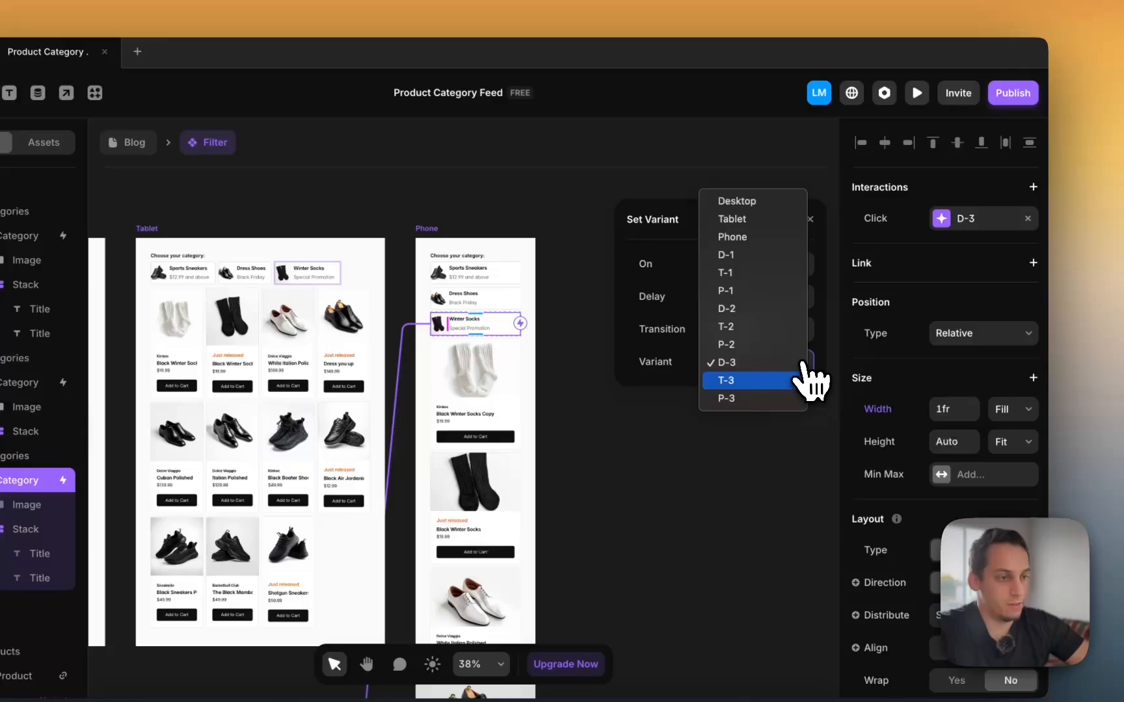
{"action": "left_click", "coordinate": [756, 397]}
Step: Review the filtered variants and check the click transitions of the Category items in D-2 and D-3
{"action": "scroll", "coordinate": [455, 432], "scroll_direction": "down", "scroll_amount": 5}
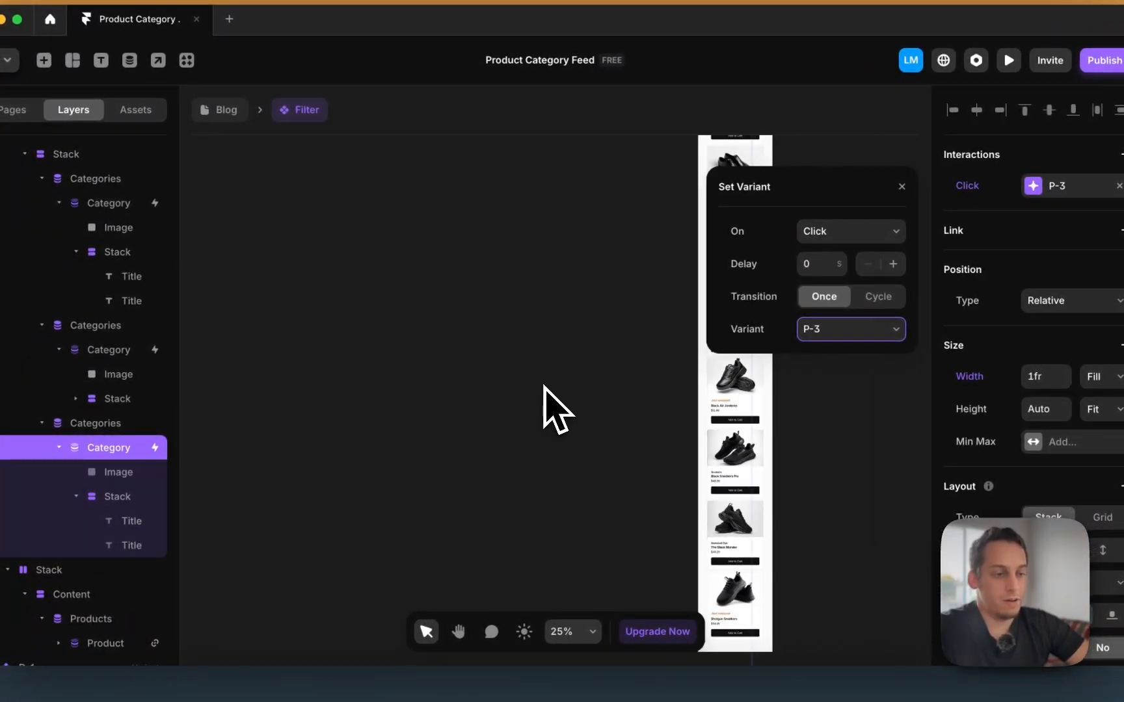
{"action": "scroll", "coordinate": [546, 397], "scroll_direction": "down", "scroll_amount": 3}
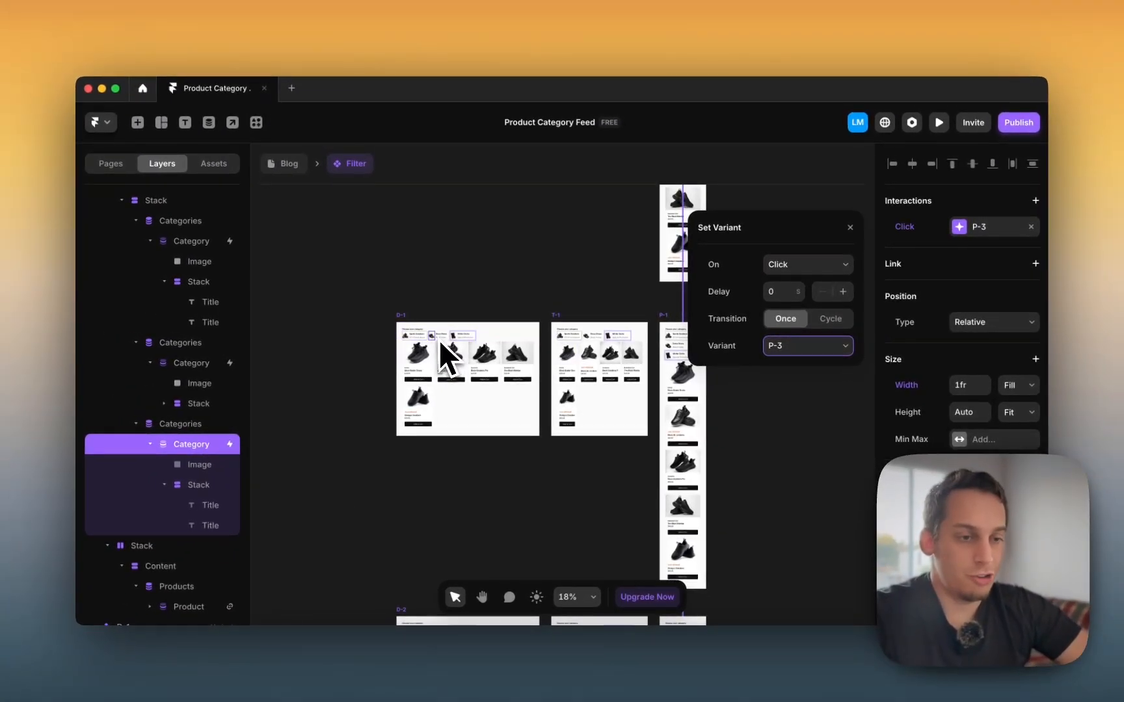
{"action": "scroll", "coordinate": [406, 405], "scroll_direction": "down", "scroll_amount": 5}
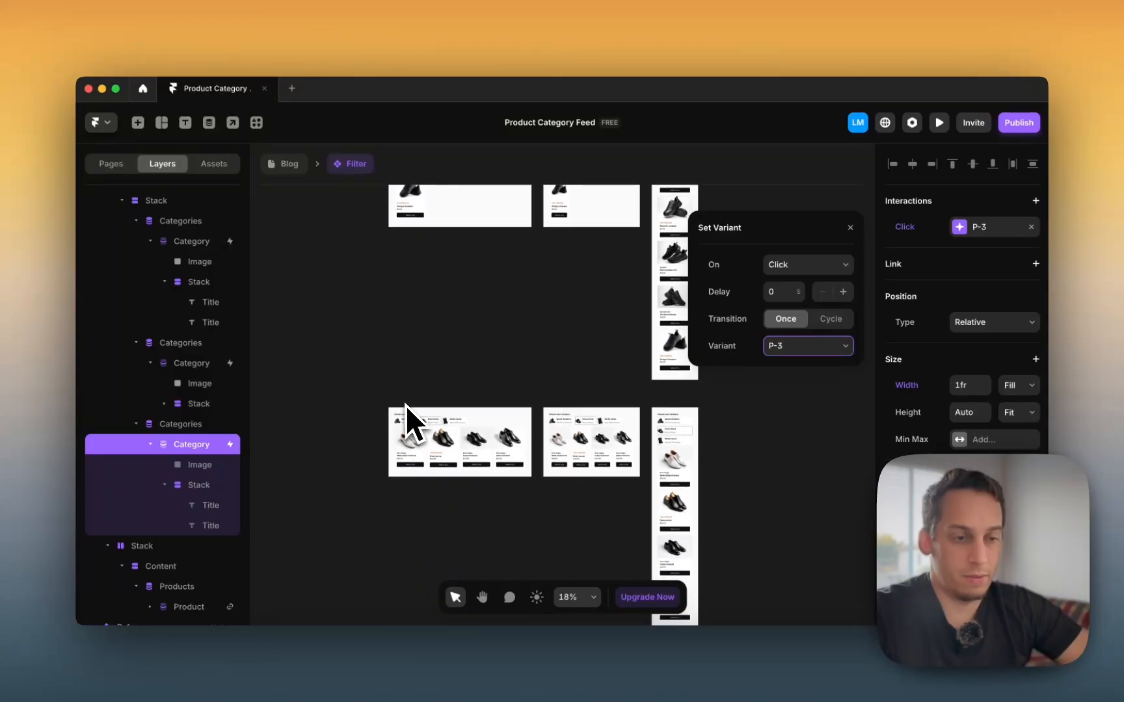
{"action": "left_click", "coordinate": [456, 424], "text": "super"}
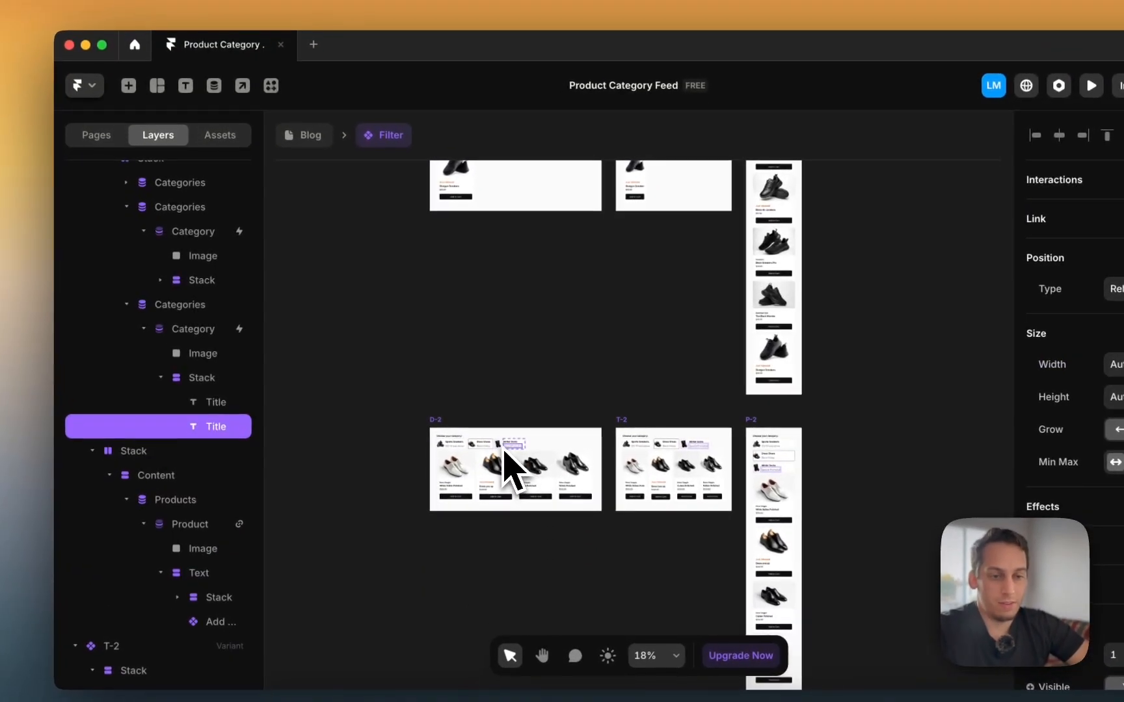
{"action": "left_click", "coordinate": [234, 329]}
{"action": "scroll", "coordinate": [409, 371], "scroll_direction": "down", "scroll_amount": 5}
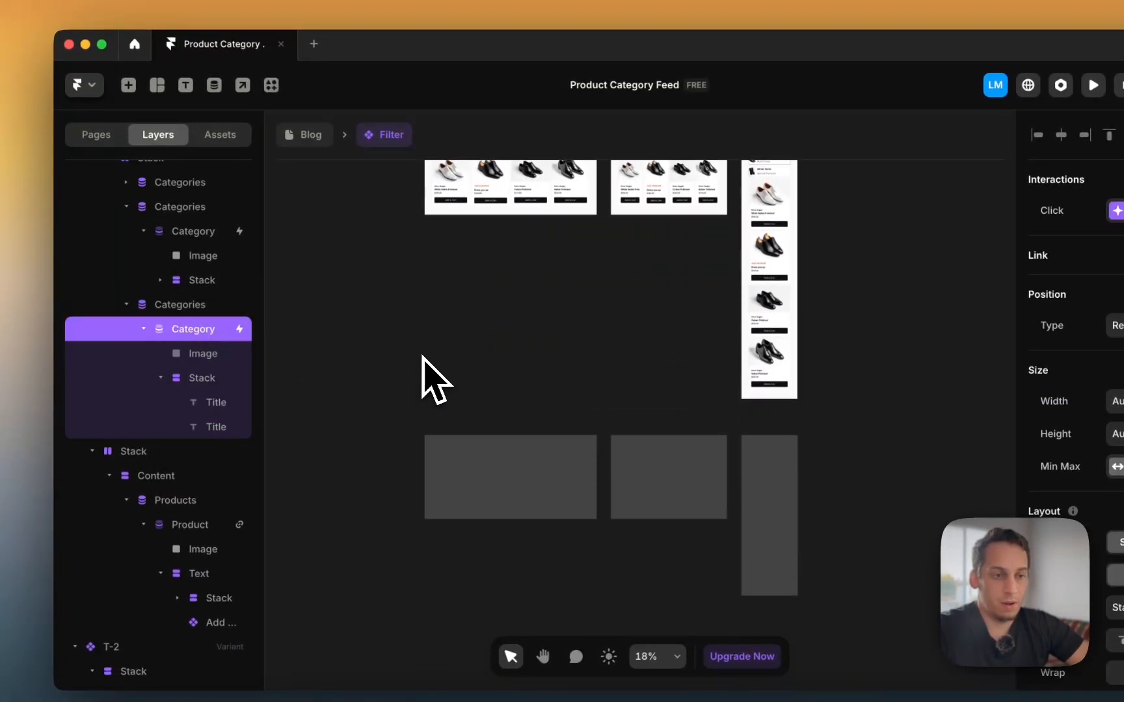
{"action": "scroll", "coordinate": [489, 263], "scroll_direction": "up", "scroll_amount": 5}
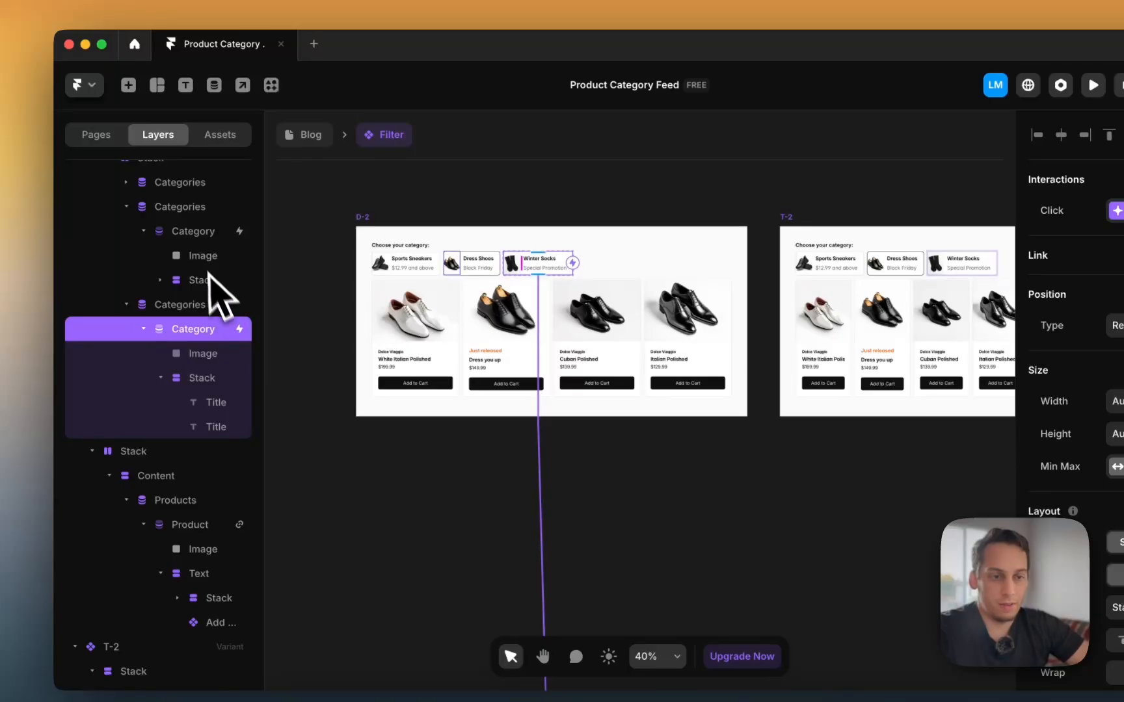
{"action": "left_click", "coordinate": [196, 233]}
{"action": "scroll", "coordinate": [352, 445], "scroll_direction": "down", "scroll_amount": 5}
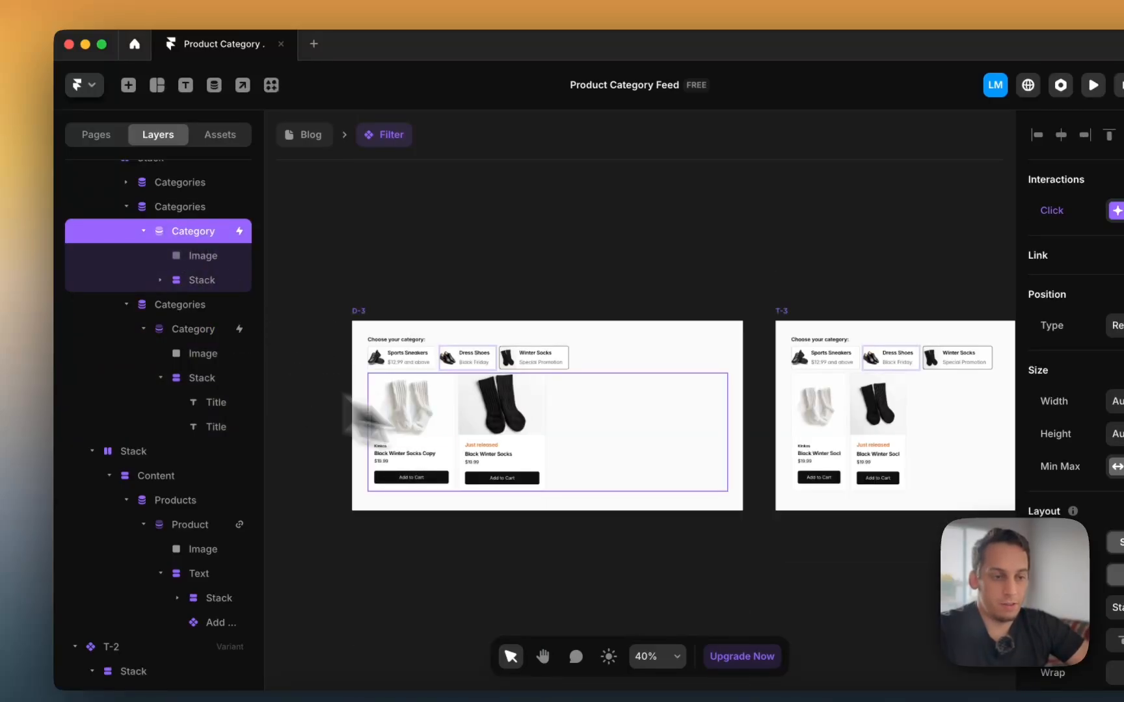
{"action": "left_click", "coordinate": [553, 368], "text": "super"}
{"action": "left_click", "coordinate": [215, 376]}
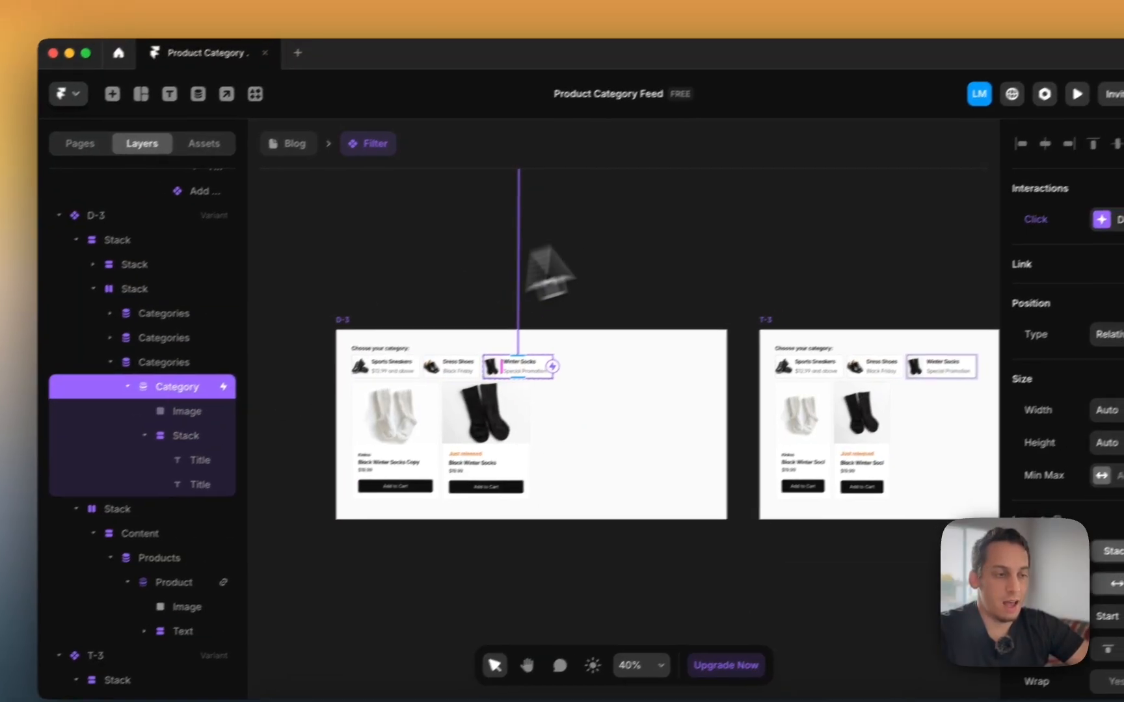
{"action": "scroll", "coordinate": [650, 218], "scroll_direction": "up", "scroll_amount": 10}
Step: Return to the Blog page, preview it, and try the Sports Sneakers, Dress Shoes and Winter Socks category filters
{"action": "scroll", "coordinate": [651, 228], "scroll_direction": "down", "scroll_amount": 5}
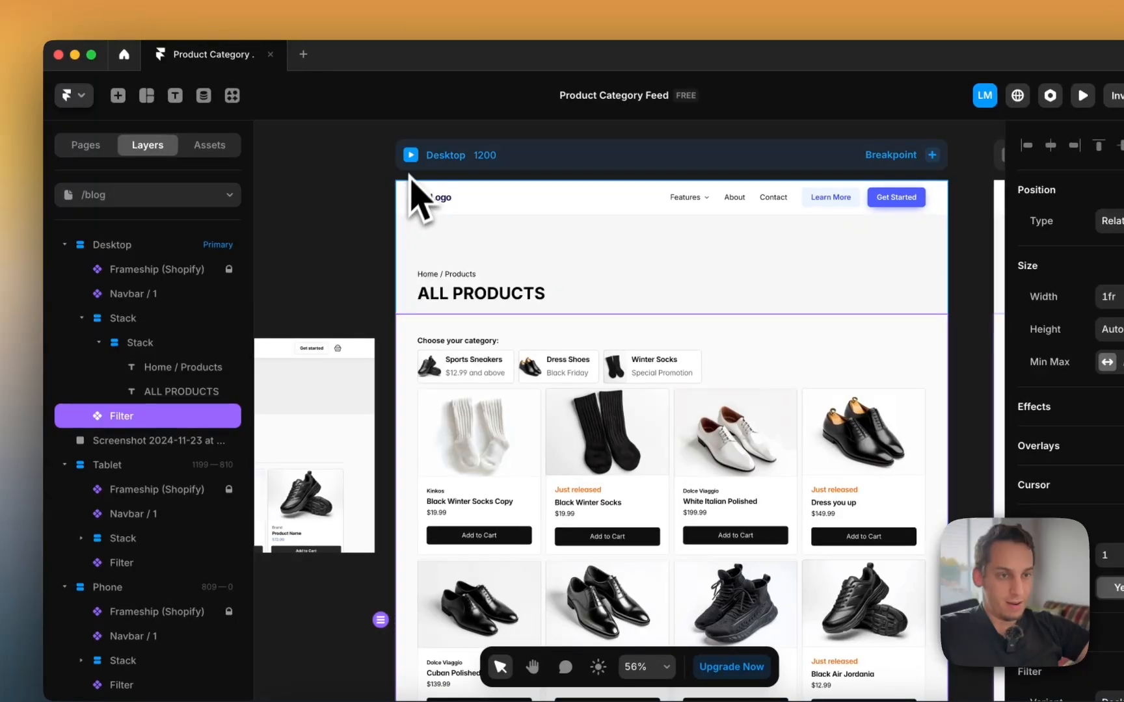
{"action": "key", "text": "super+p"}
{"action": "left_click", "coordinate": [313, 488]}
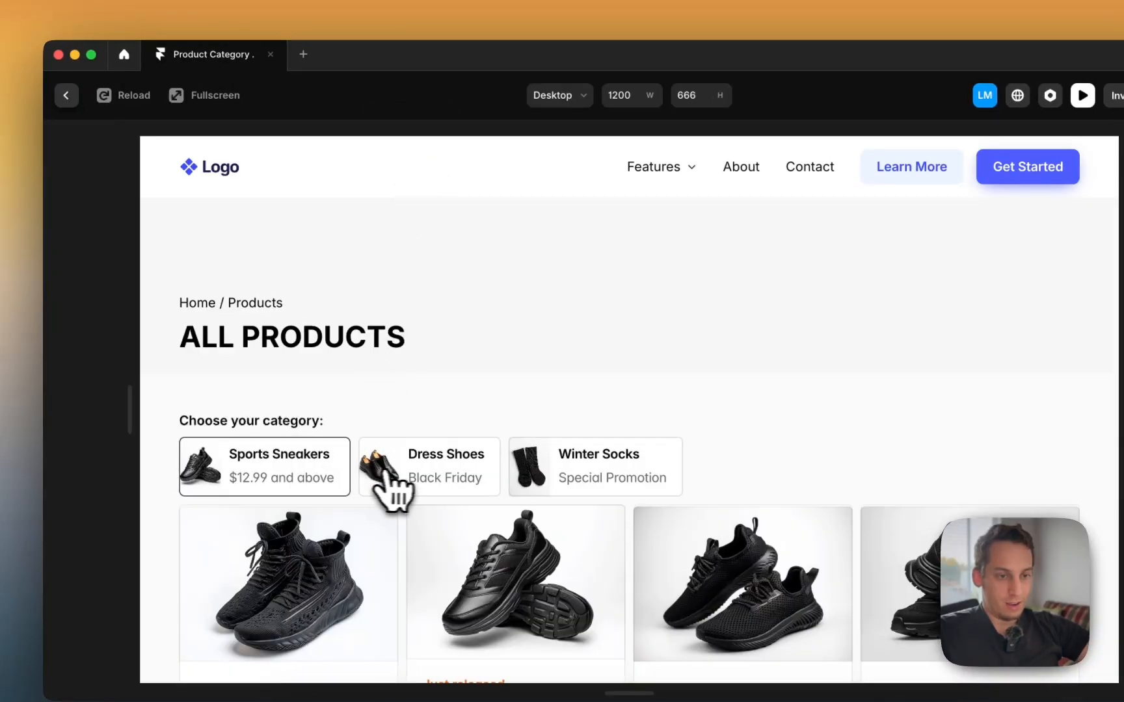
{"action": "left_click", "coordinate": [400, 478]}
{"action": "left_click", "coordinate": [517, 478]}
{"action": "left_click", "coordinate": [318, 478]}
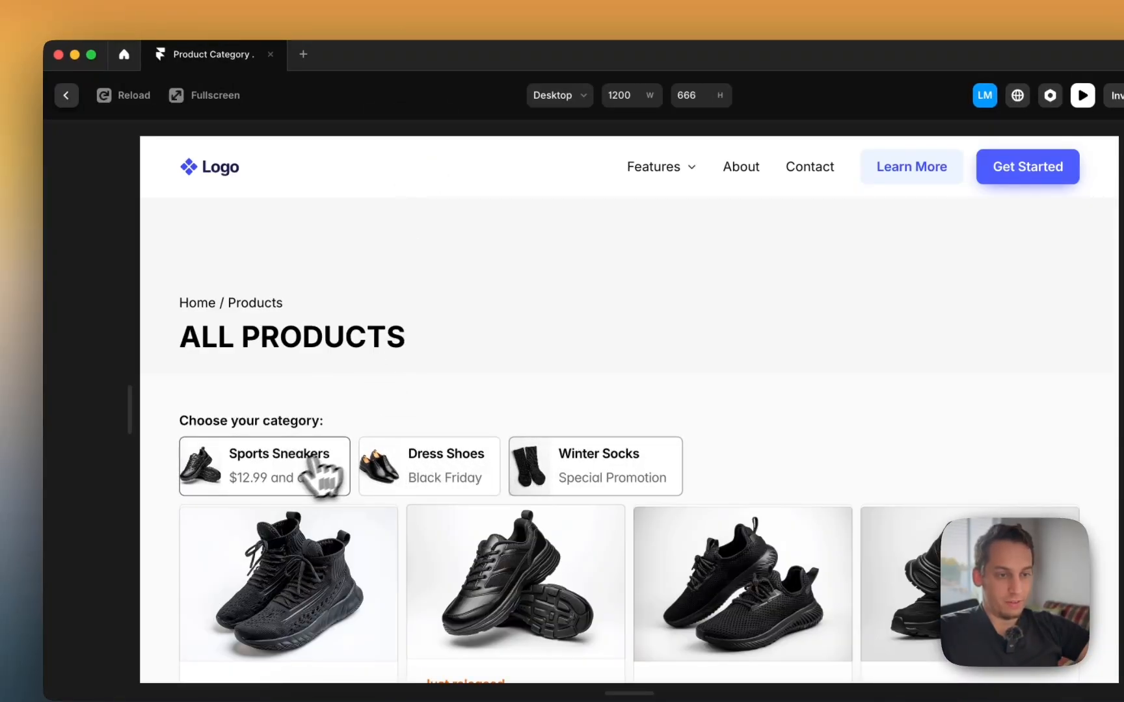
Step: Switch repeatedly among the three category filters in the preview to check the product feed for each one
{"action": "scroll", "coordinate": [390, 429], "scroll_direction": "down", "scroll_amount": 5}
{"action": "scroll", "coordinate": [396, 364], "scroll_direction": "up", "scroll_amount": 3}
{"action": "left_click", "coordinate": [408, 280]}
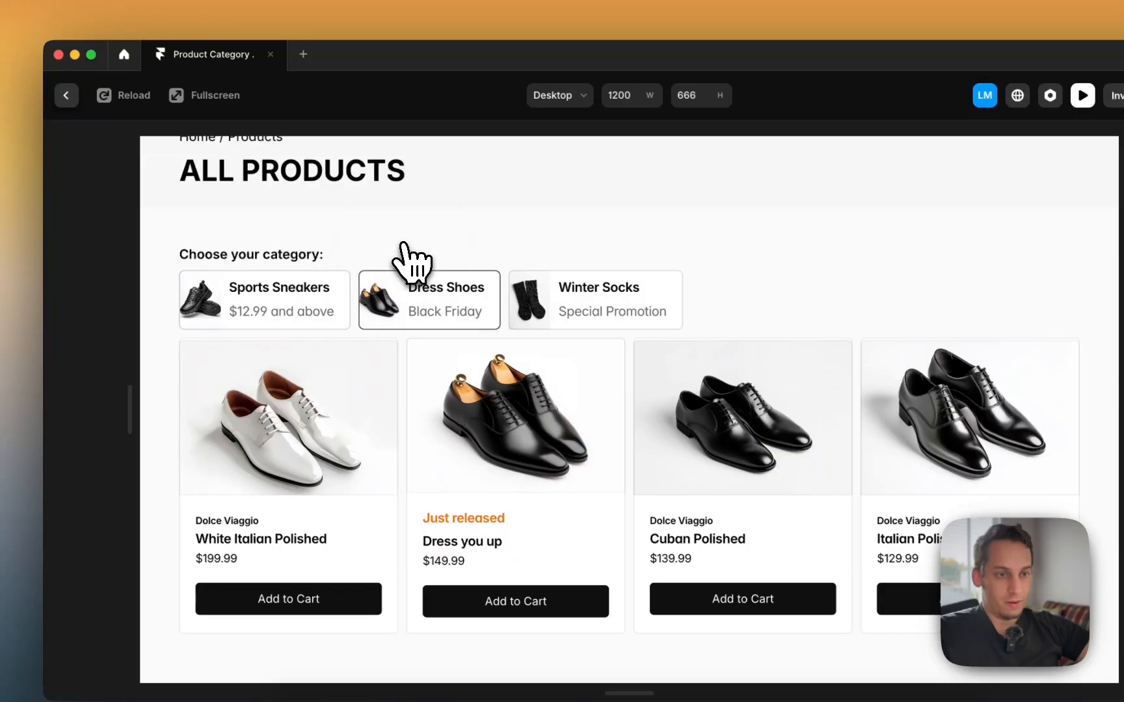
{"action": "left_click", "coordinate": [314, 296]}
{"action": "left_click", "coordinate": [451, 322]}
{"action": "left_click", "coordinate": [534, 315]}
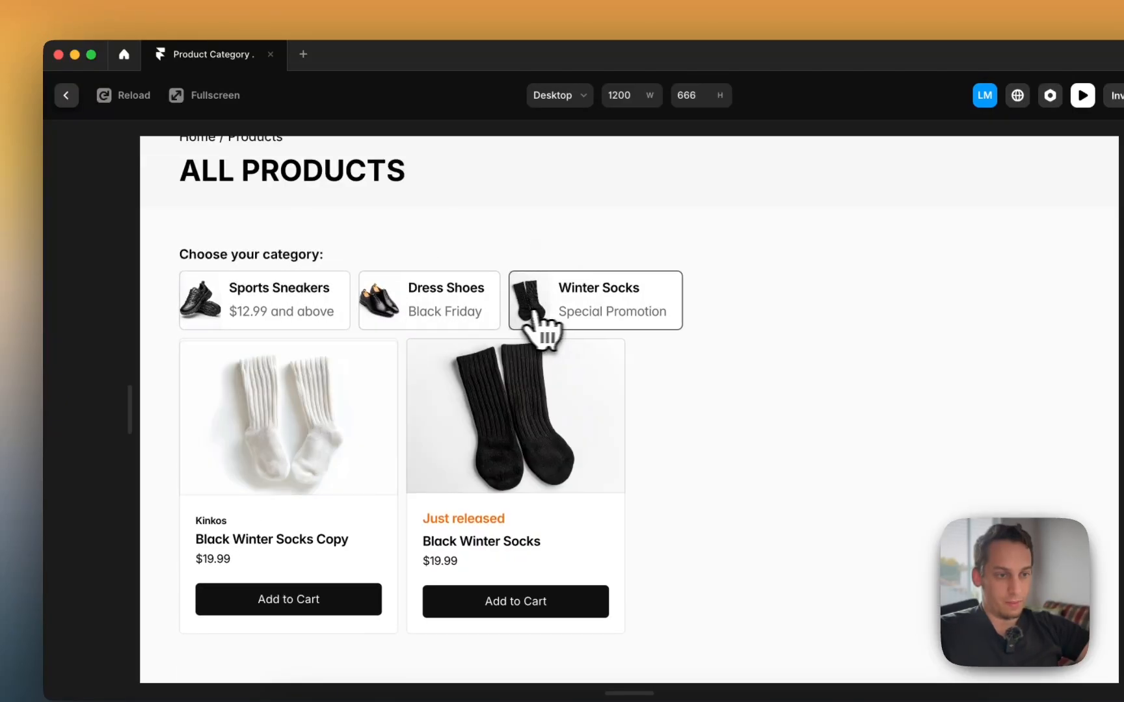
{"action": "left_click", "coordinate": [478, 325]}
{"action": "left_click", "coordinate": [312, 322]}
{"action": "left_click", "coordinate": [426, 322]}
{"action": "left_click", "coordinate": [546, 322]}
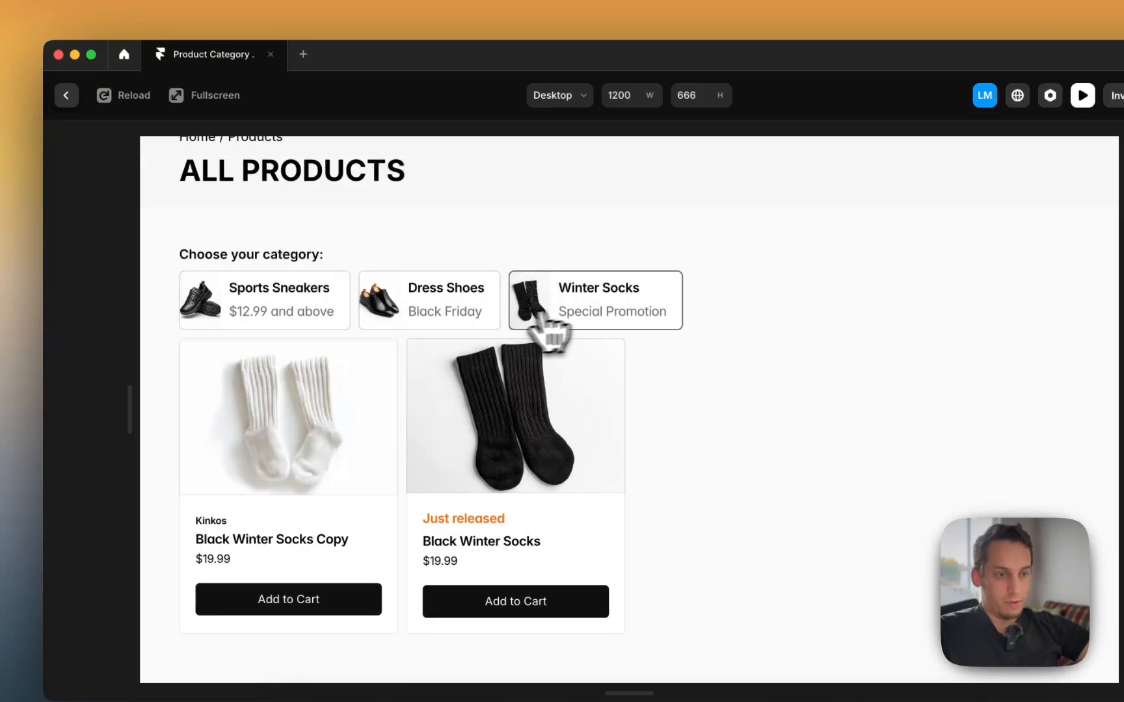
{"action": "left_click", "coordinate": [384, 323]}
{"action": "left_click", "coordinate": [334, 322]}
{"action": "left_click", "coordinate": [485, 325]}
{"action": "left_click", "coordinate": [514, 321]}
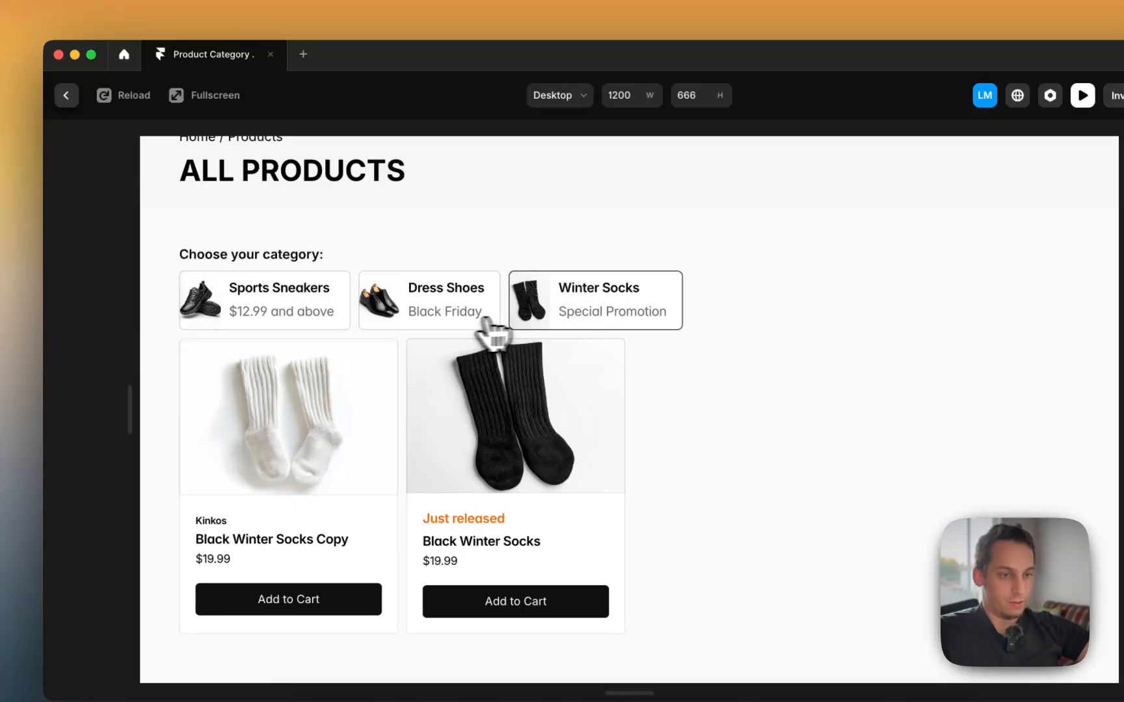
{"action": "left_click", "coordinate": [367, 320]}
{"action": "left_click", "coordinate": [341, 323]}
{"action": "left_click", "coordinate": [380, 324]}
{"action": "left_click", "coordinate": [345, 324]}
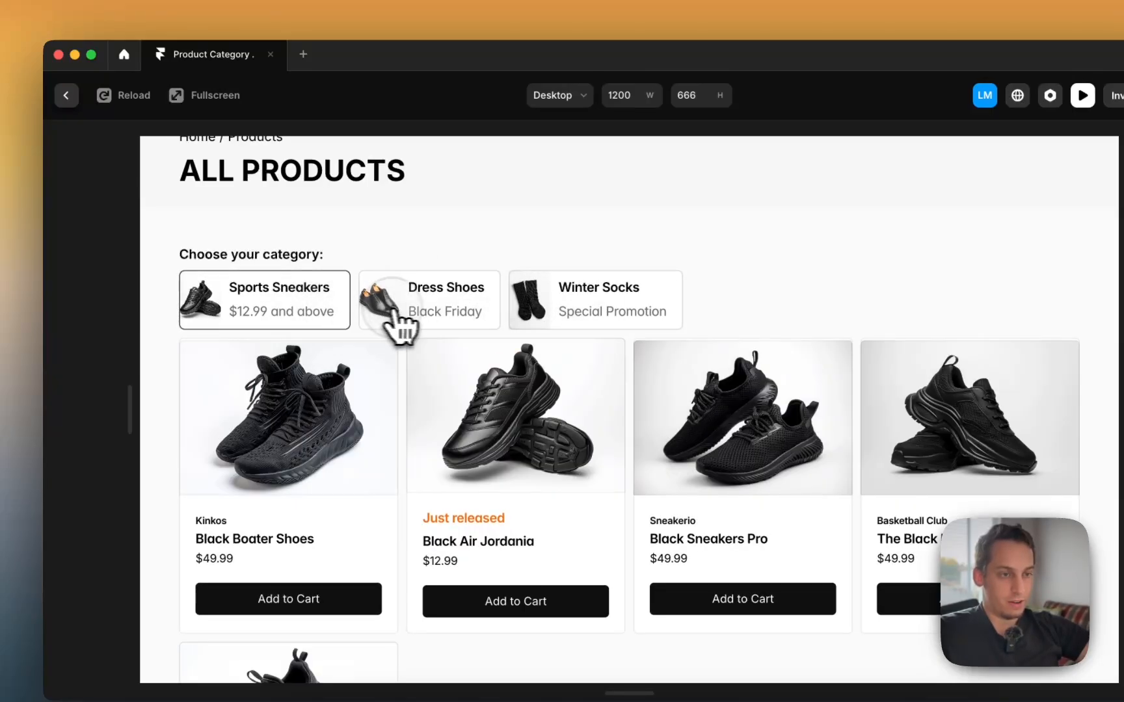
{"action": "left_click", "coordinate": [582, 322]}
{"action": "left_click", "coordinate": [422, 318]}
{"action": "left_click", "coordinate": [286, 323]}
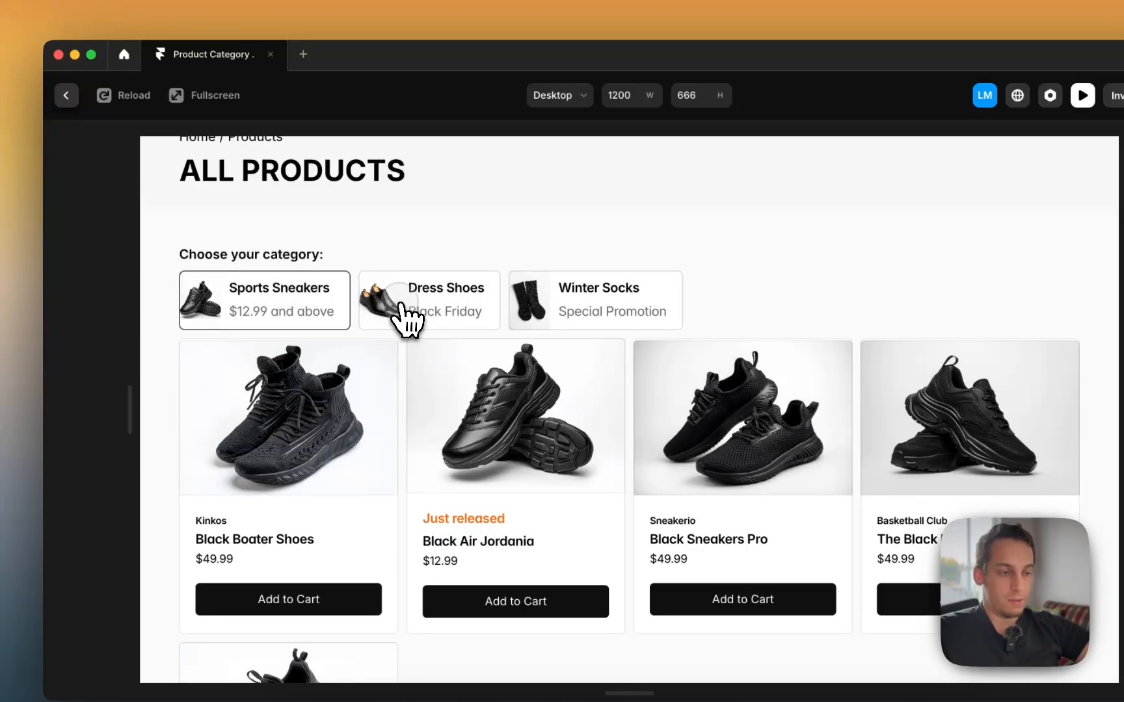
{"action": "left_click", "coordinate": [417, 321]}
{"action": "left_click", "coordinate": [547, 321]}
{"action": "left_click", "coordinate": [312, 324]}
{"action": "left_click", "coordinate": [389, 325]}
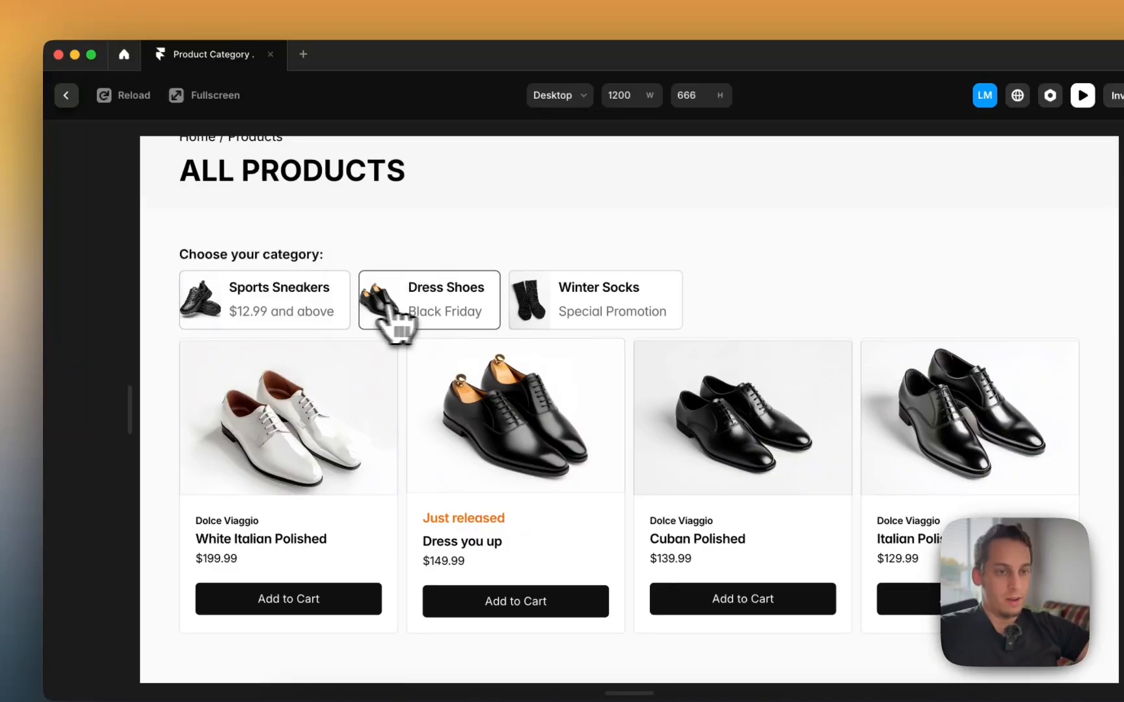
{"action": "left_click", "coordinate": [344, 326]}
Step: Examine the Sports Sneakers product grid and the page header in the desktop preview
{"action": "scroll", "coordinate": [359, 322], "scroll_direction": "down", "scroll_amount": 2}
{"action": "scroll", "coordinate": [359, 322], "scroll_direction": "down", "scroll_amount": 1}
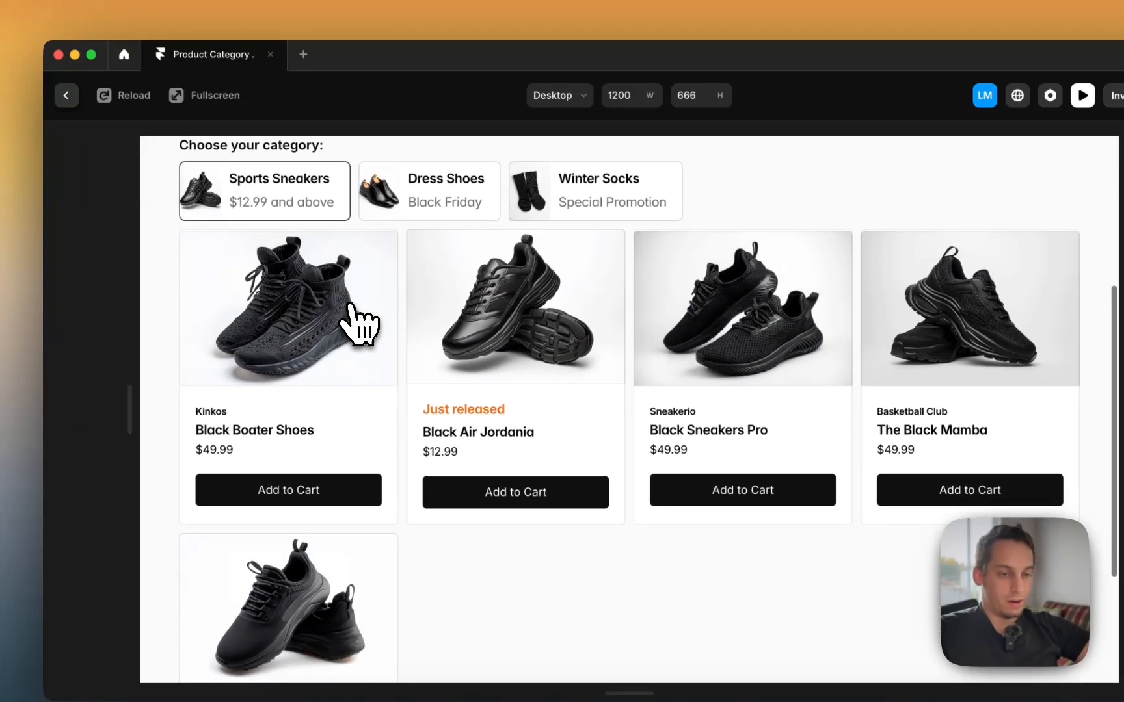
{"action": "scroll", "coordinate": [338, 313], "scroll_direction": "up", "scroll_amount": 2}
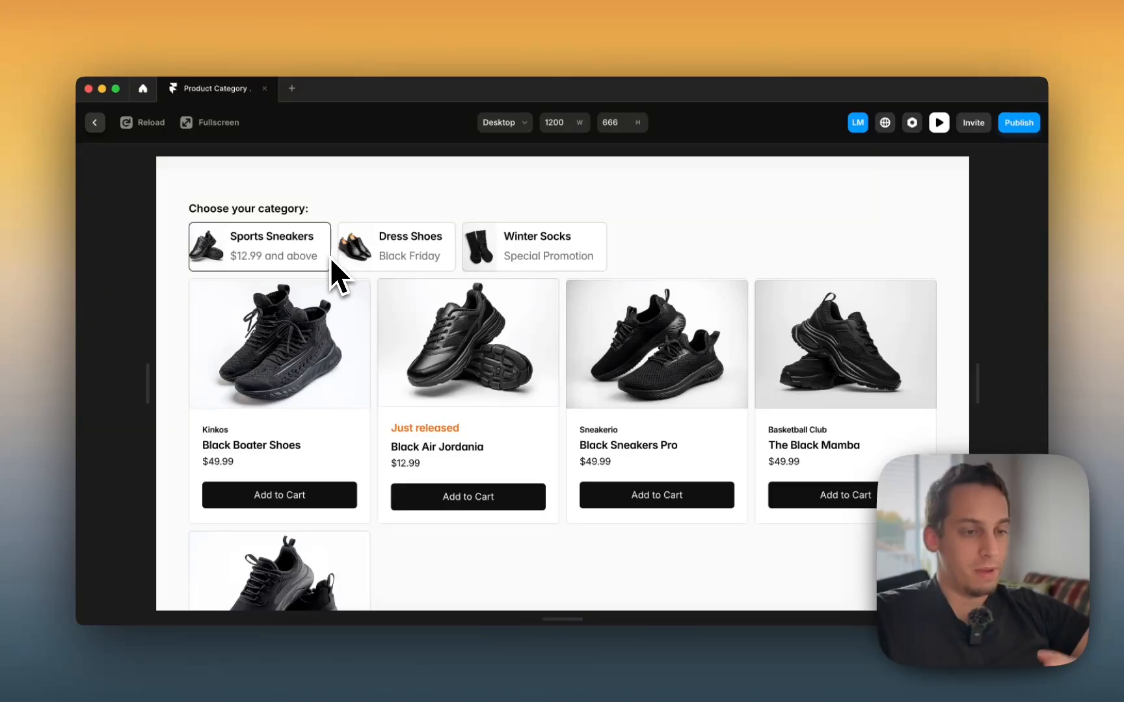
{"action": "scroll", "coordinate": [330, 258], "scroll_direction": "up", "scroll_amount": 5}
{"action": "scroll", "coordinate": [330, 257], "scroll_direction": "down", "scroll_amount": 2}
{"action": "scroll", "coordinate": [330, 258], "scroll_direction": "up", "scroll_amount": 5}
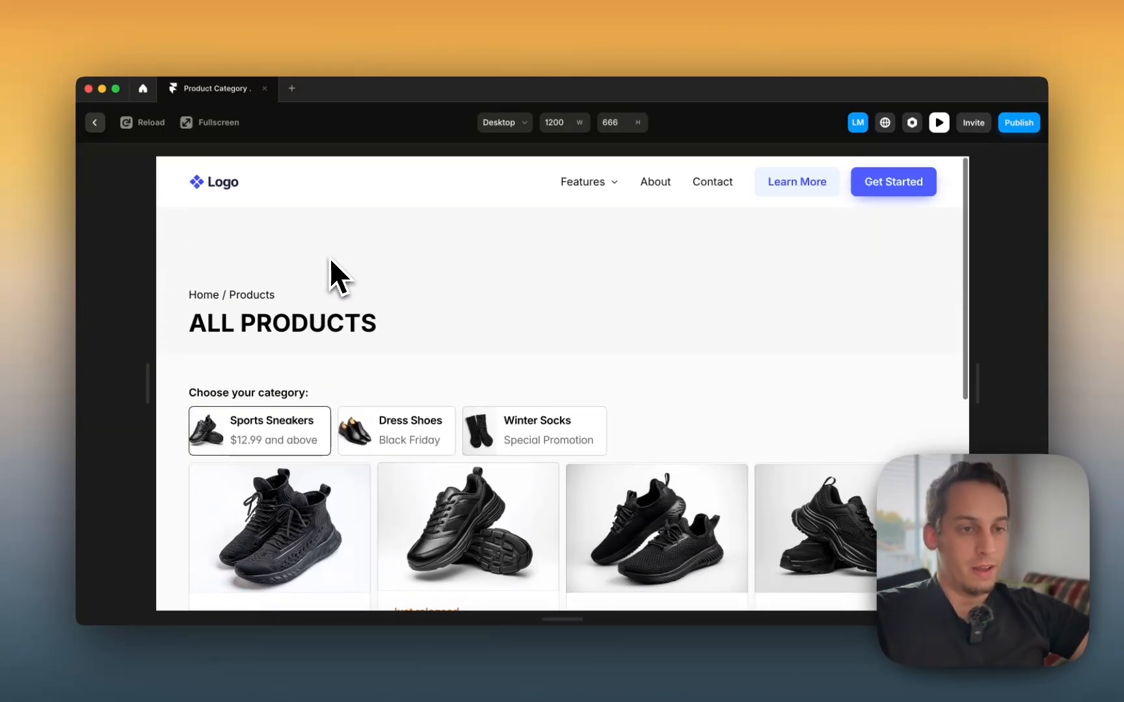
Step: Test the Dress Shoes and Winter Socks filters once more in the preview, finishing on Sports Sneakers
{"action": "scroll", "coordinate": [330, 258], "scroll_direction": "down", "scroll_amount": 6}
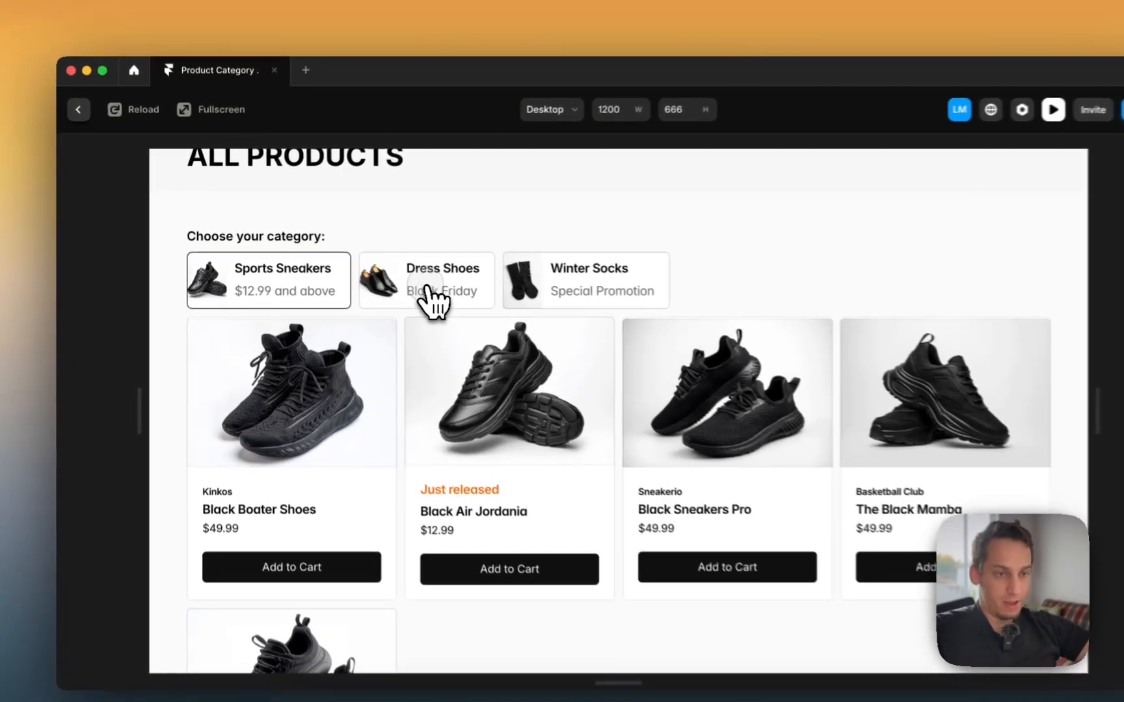
{"action": "left_click", "coordinate": [403, 281]}
{"action": "left_click", "coordinate": [306, 282]}
{"action": "left_click", "coordinate": [527, 312]}
{"action": "left_click", "coordinate": [485, 319]}
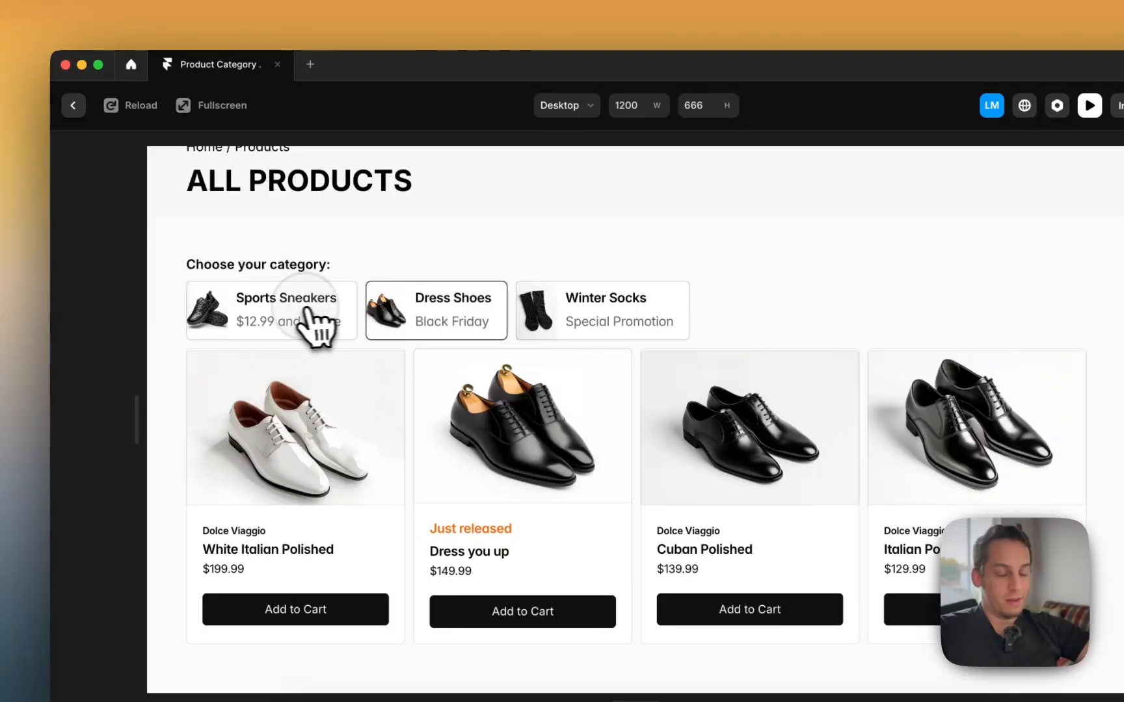
{"action": "left_click", "coordinate": [296, 312]}
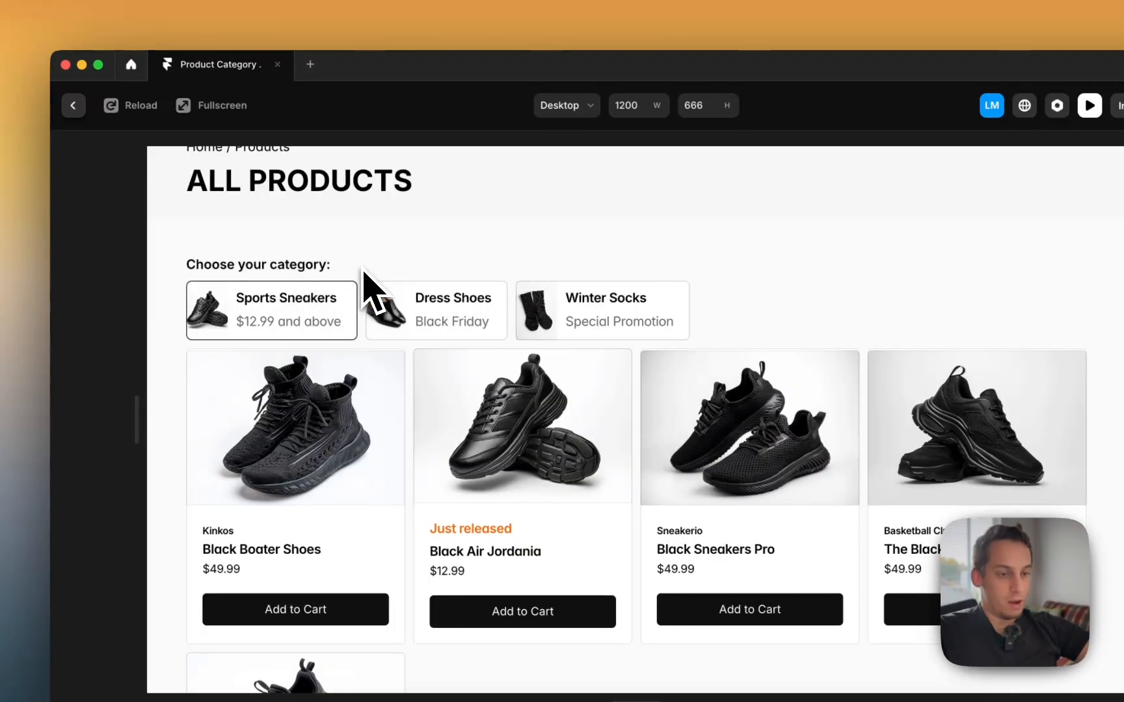